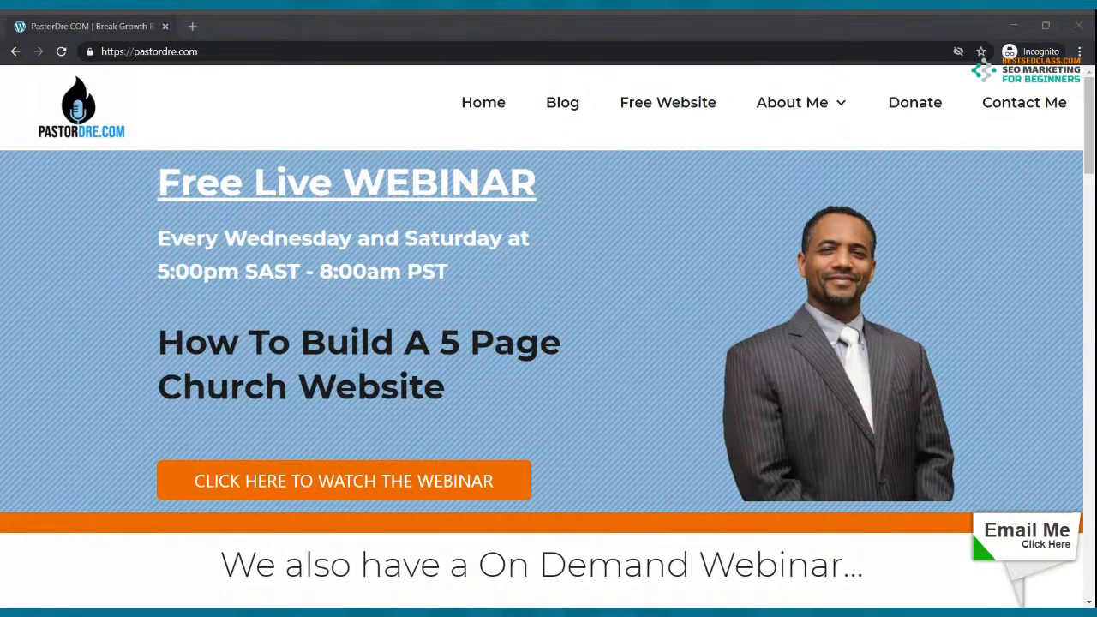
Load theradicalchurch.siterubix.com in a new browser tab.
{"action": "left_click", "coordinate": [192, 26]}
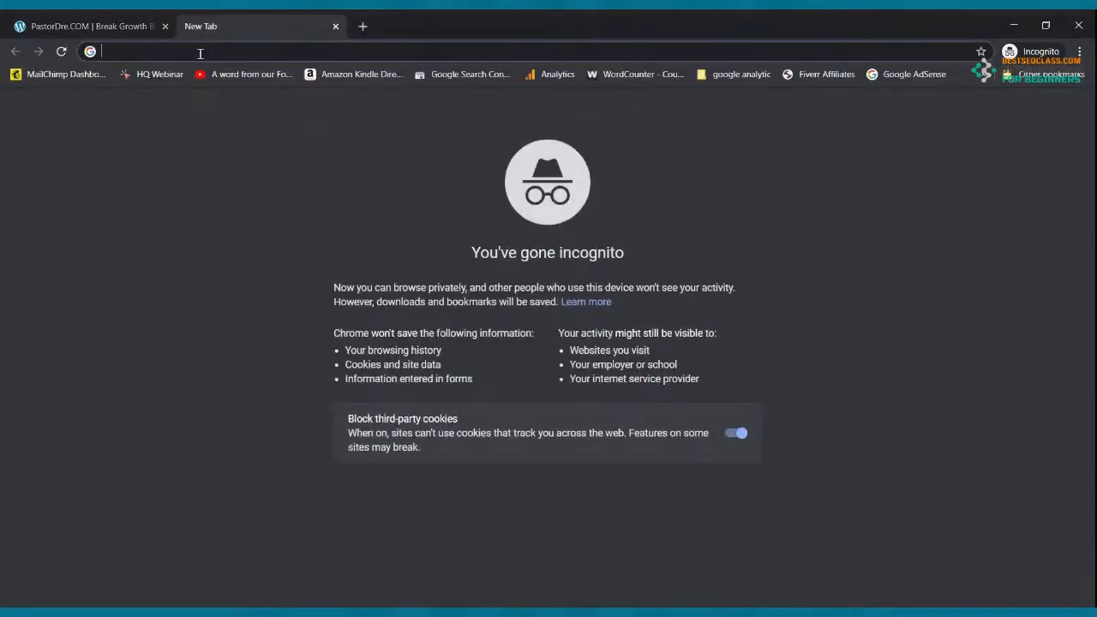
{"action": "type", "text": "ther"}
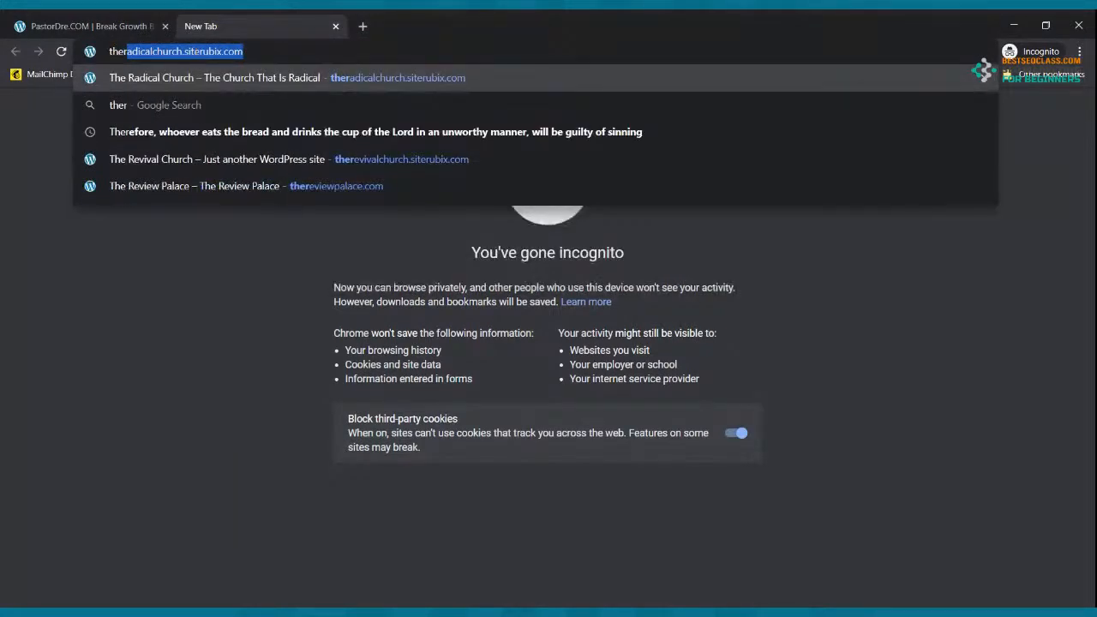
{"action": "key", "text": "Return"}
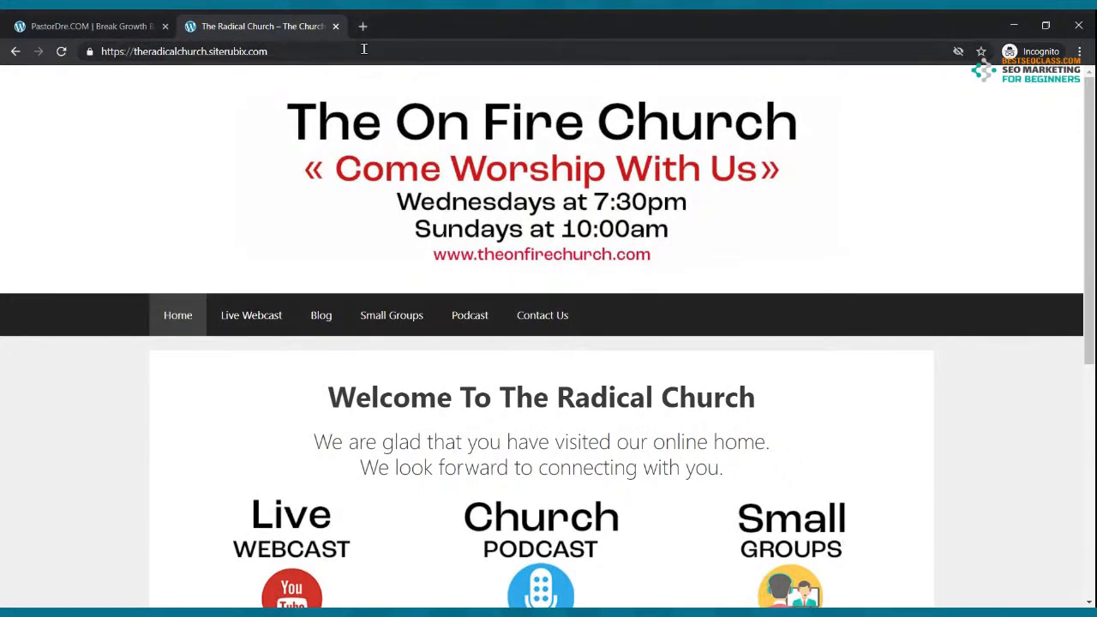
Try the Revival Church example site in another tab, then close it when it fails to load.
{"action": "key", "text": "ctrl+t"}
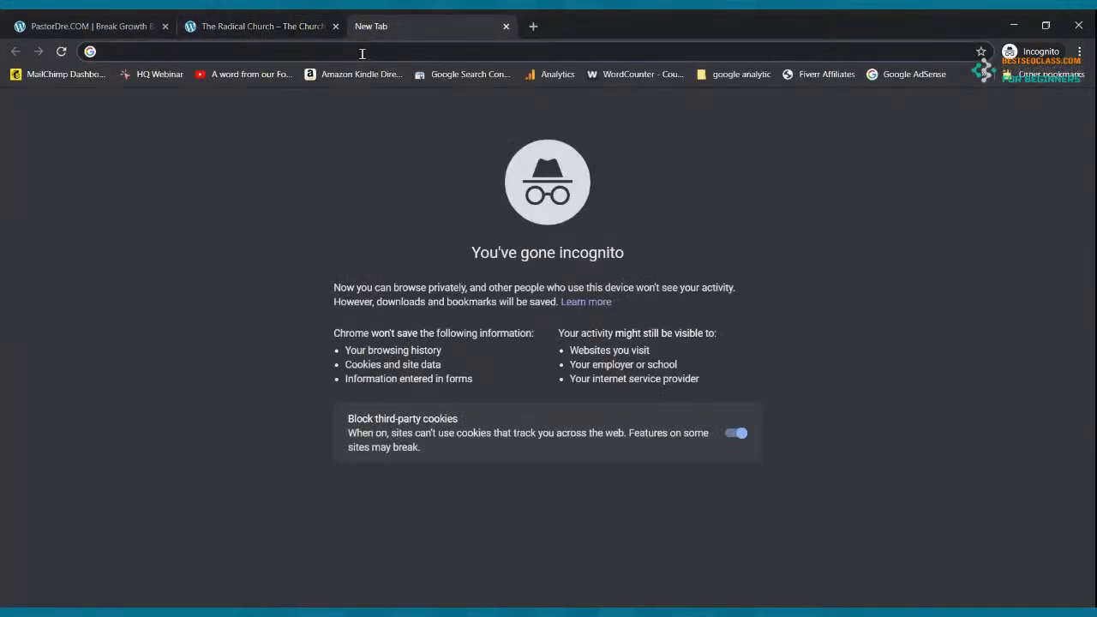
{"action": "type", "text": "the"}
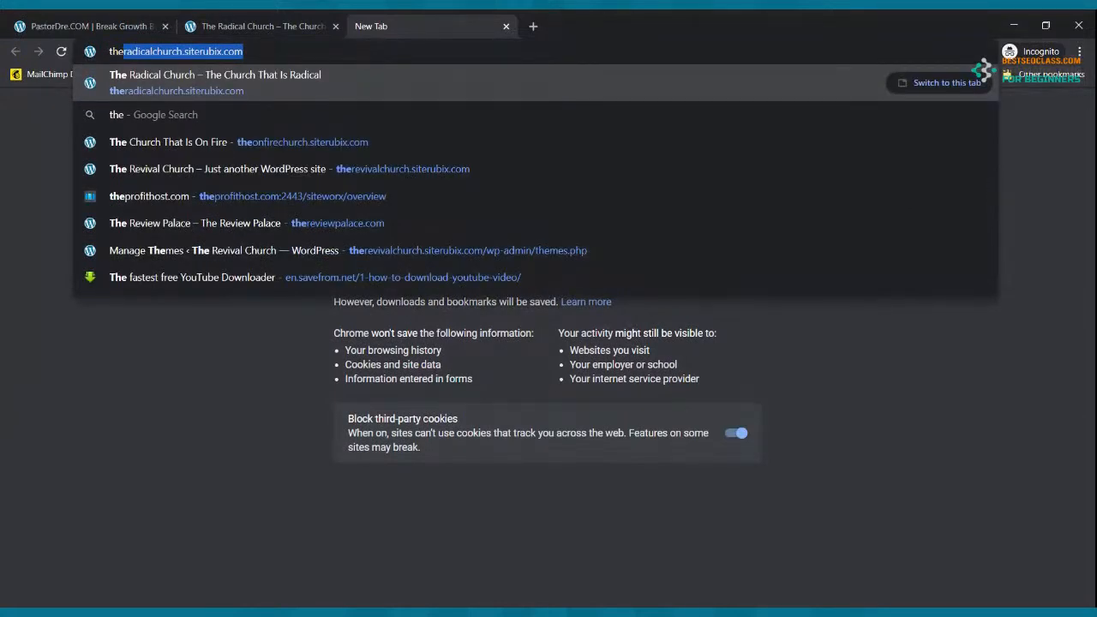
{"action": "type", "text": "re"}
{"action": "key", "text": "Right"}
{"action": "key", "text": "Return"}
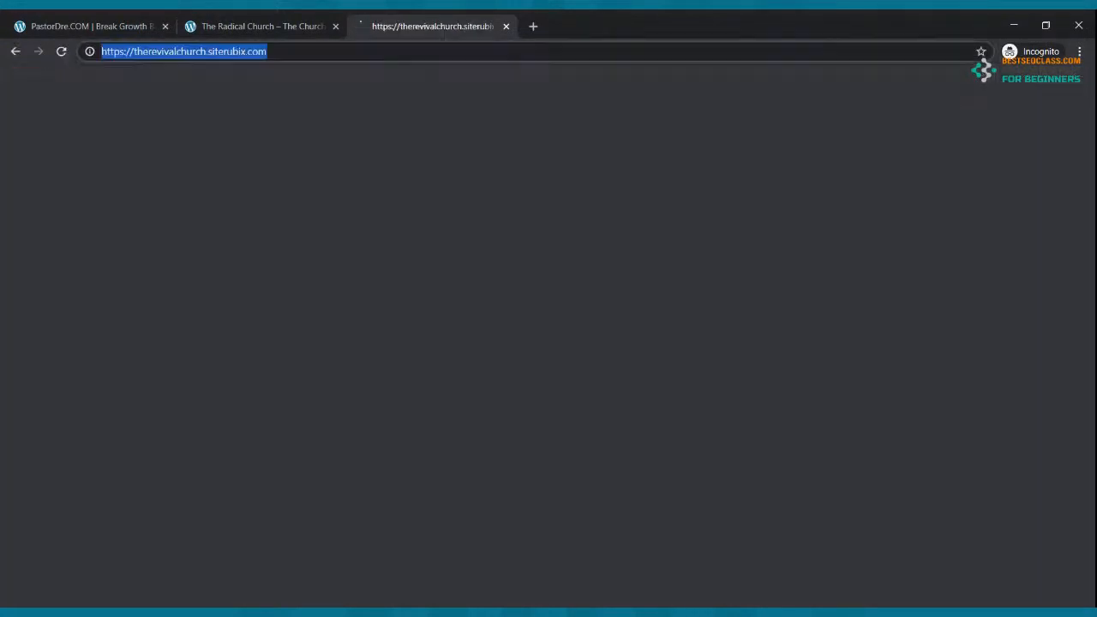
{"action": "left_click", "coordinate": [504, 26]}
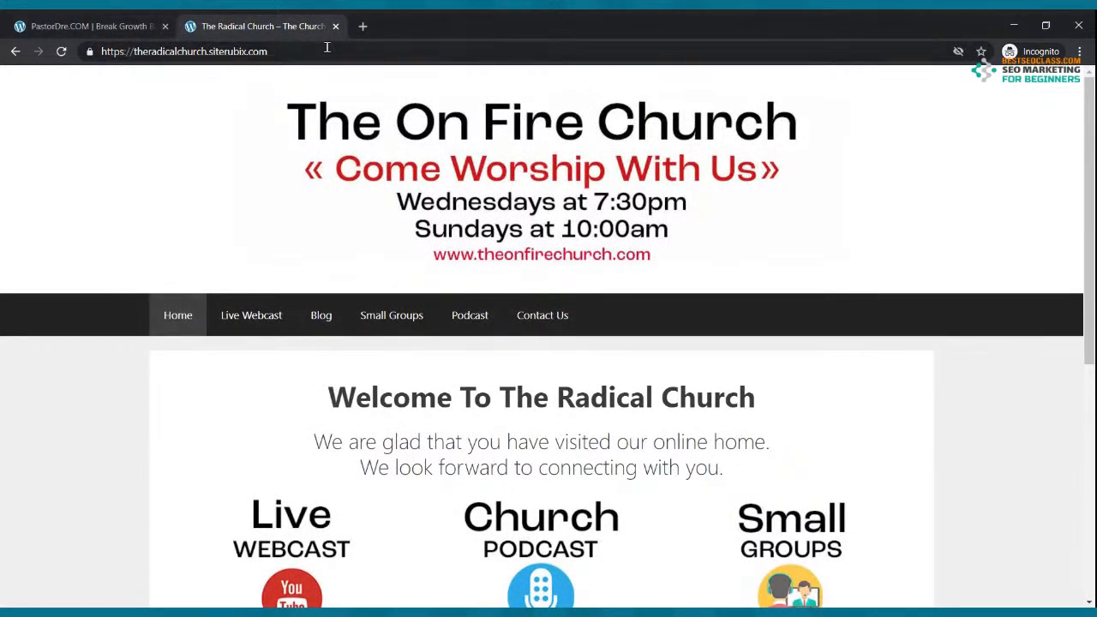
Keep a spare empty tab open and go back to the PastorDre.COM page.
{"action": "left_click", "coordinate": [363, 26]}
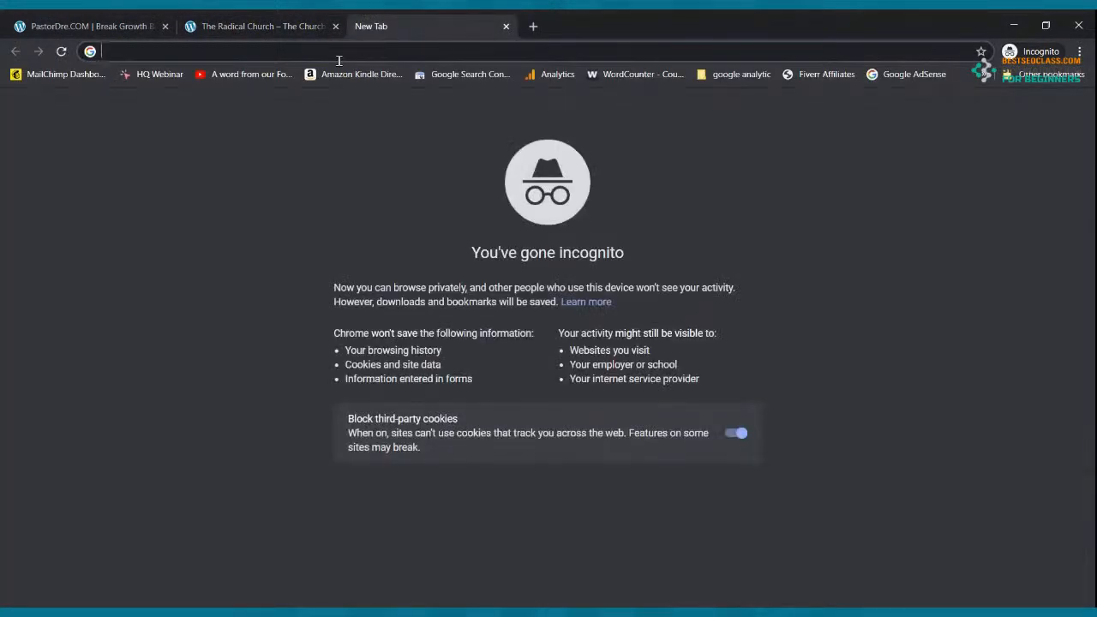
{"action": "type", "text": "teh"}
{"action": "key", "text": "BackSpace"}
{"action": "key", "text": "BackSpace"}
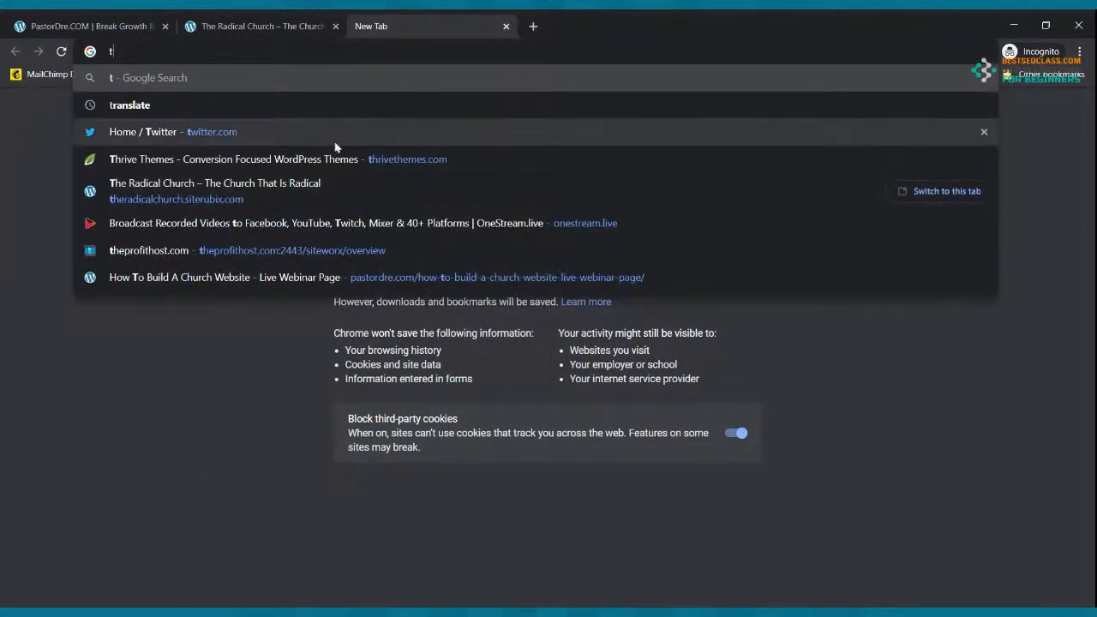
{"action": "left_click", "coordinate": [94, 25]}
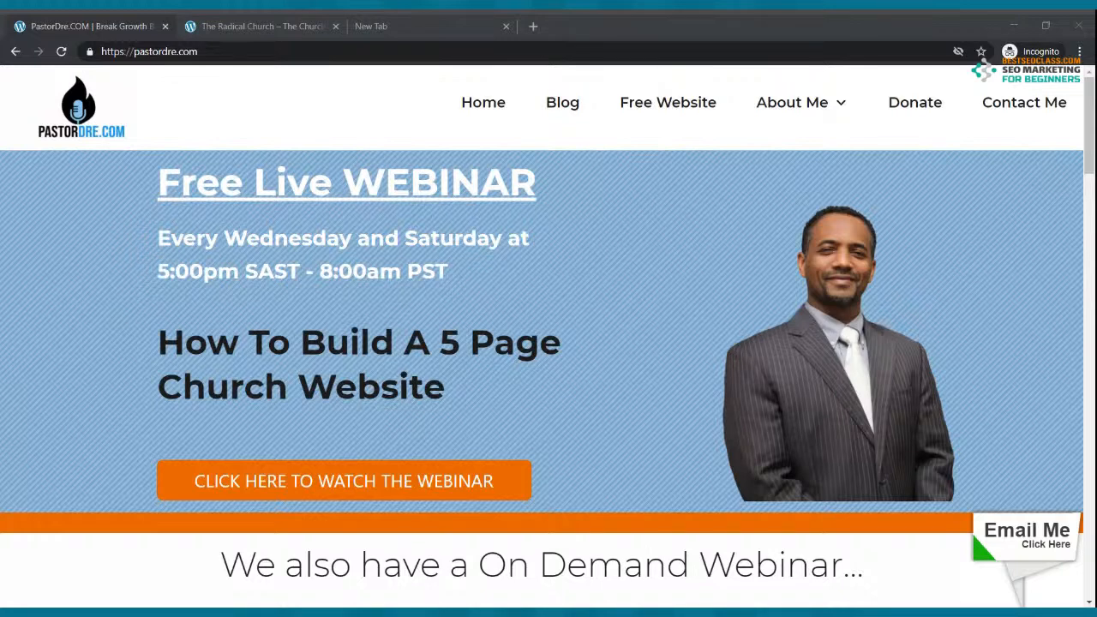
Load thechurchwebsite.siterubix.com, trimmed to the site root, in the empty tab.
{"action": "left_click", "coordinate": [364, 27]}
{"action": "type", "text": "t"}
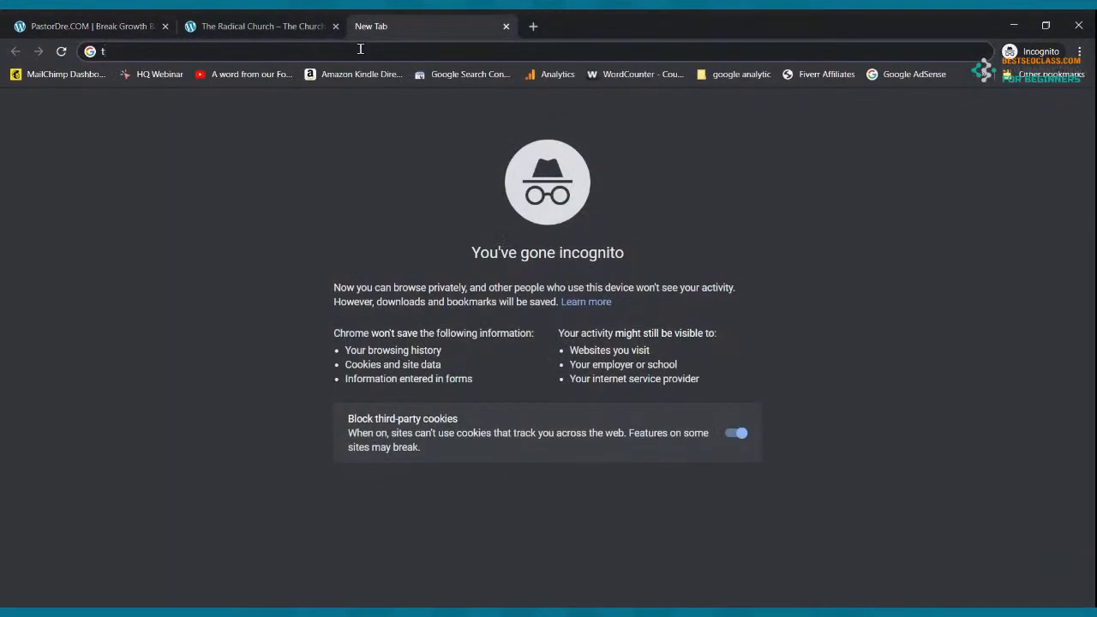
{"action": "type", "text": "he"}
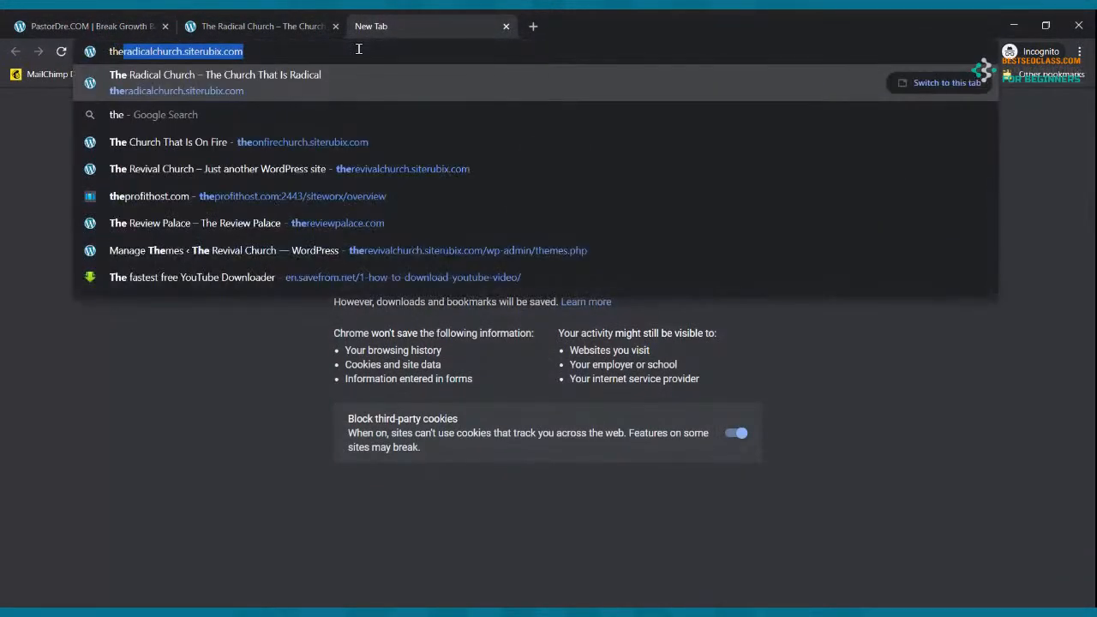
{"action": "type", "text": "chu"}
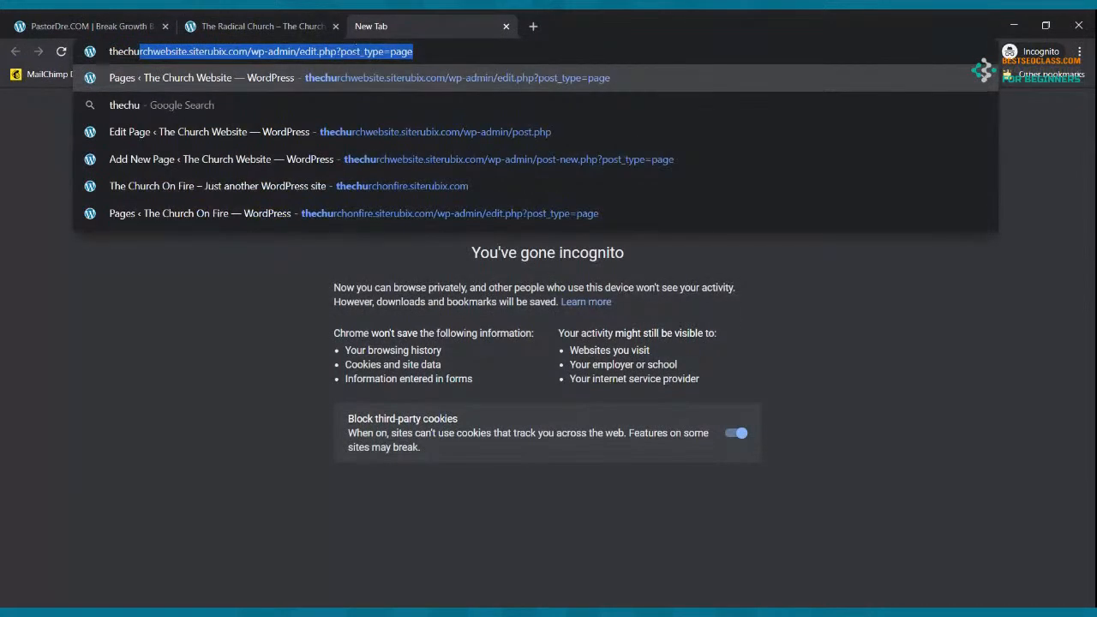
{"action": "key", "text": "End"}
{"action": "key", "text": "BackSpace"}
{"action": "key", "text": "BackSpace"}
{"action": "key", "text": "BackSpace"}
{"action": "key", "text": "BackSpace"}
{"action": "key", "text": "BackSpace"}
{"action": "key", "text": "BackSpace"}
{"action": "key", "text": "BackSpace"}
{"action": "key", "text": "BackSpace"}
{"action": "key", "text": "BackSpace"}
{"action": "key", "text": "BackSpace"}
{"action": "key", "text": "BackSpace"}
{"action": "key", "text": "BackSpace"}
{"action": "key", "text": "BackSpace"}
{"action": "key", "text": "BackSpace"}
{"action": "key", "text": "BackSpace"}
{"action": "key", "text": "BackSpace"}
{"action": "key", "text": "BackSpace"}
{"action": "key", "text": "BackSpace"}
{"action": "key", "text": "BackSpace"}
{"action": "key", "text": "BackSpace"}
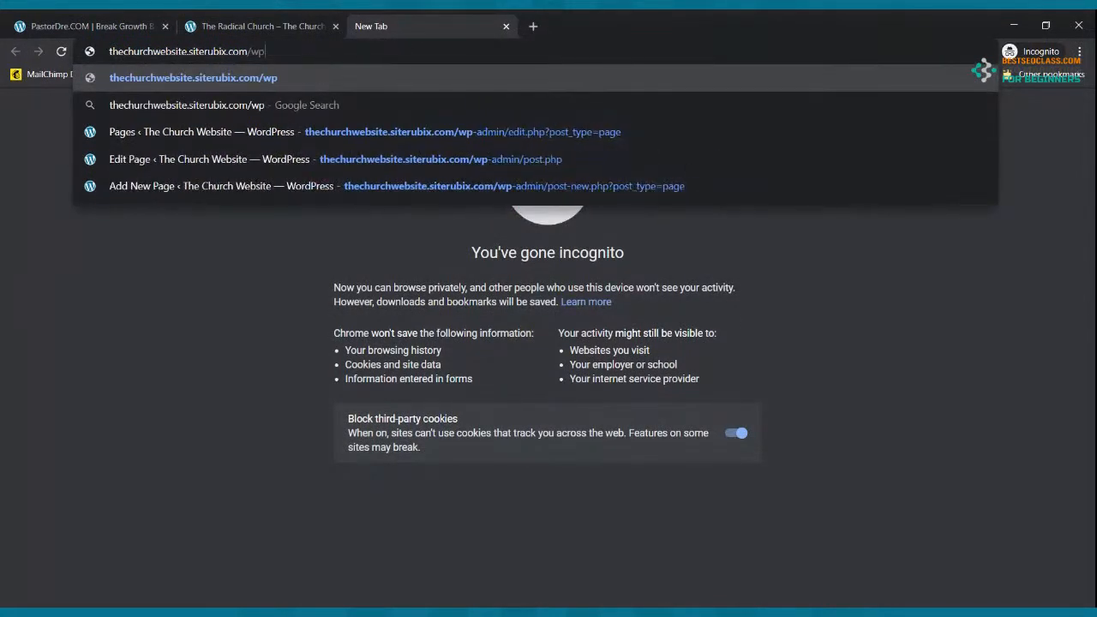
{"action": "key", "text": "BackSpace"}
{"action": "key", "text": "BackSpace"}
{"action": "key", "text": "Return"}
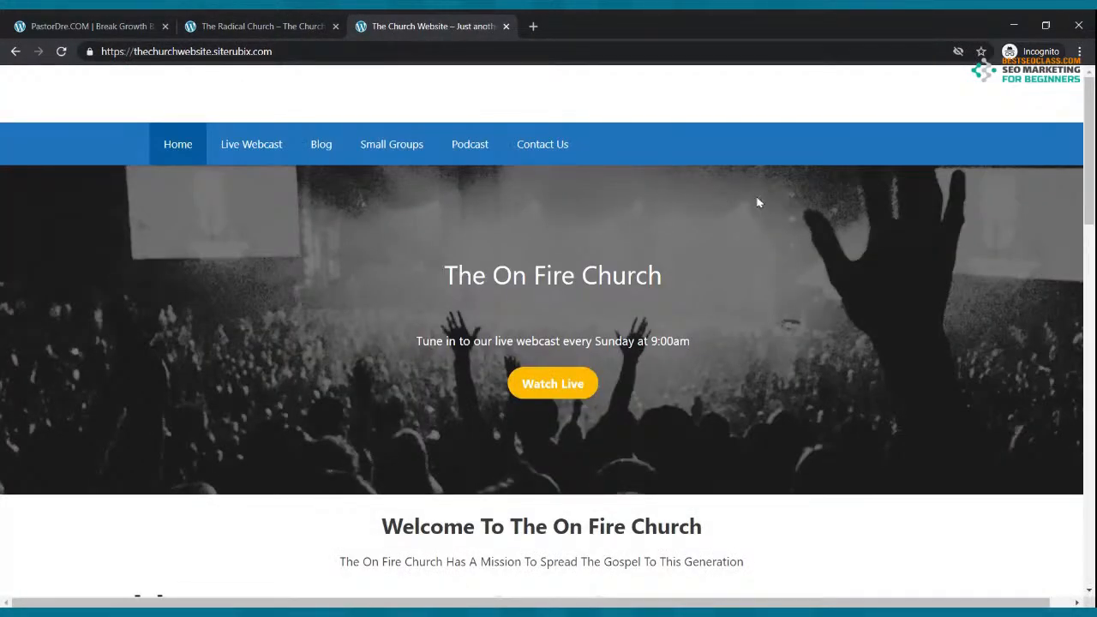
Browse The Church Website against the other tabs, then close The Radical Church tab.
{"action": "scroll", "coordinate": [754, 203], "scroll_direction": "down", "scroll_amount": 5}
{"action": "scroll", "coordinate": [745, 197], "scroll_direction": "down", "scroll_amount": 10}
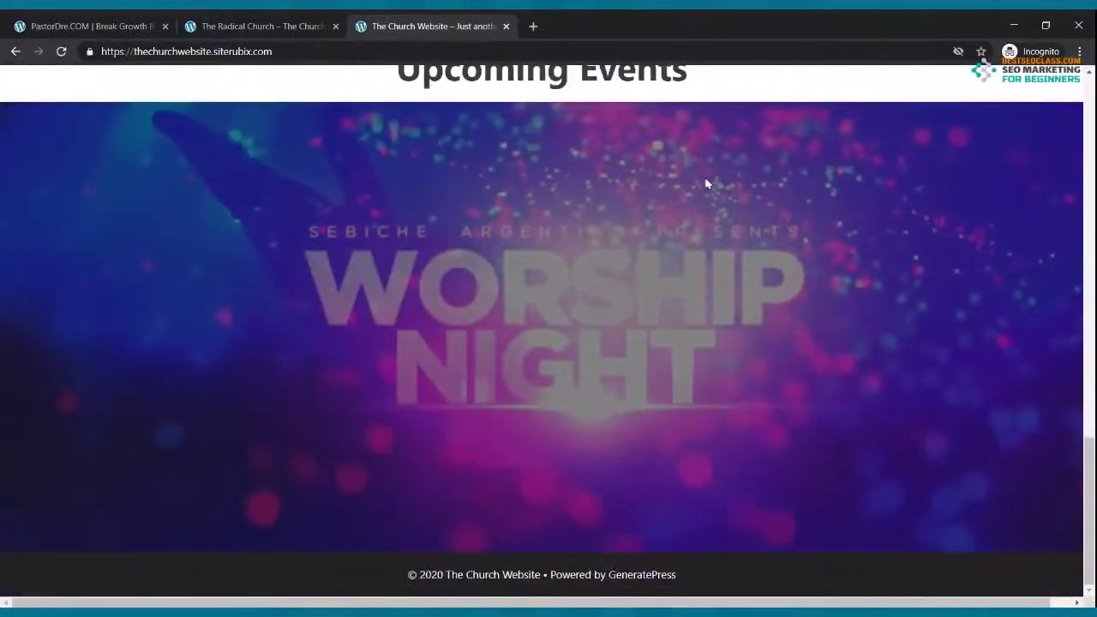
{"action": "scroll", "coordinate": [711, 184], "scroll_direction": "up", "scroll_amount": 15}
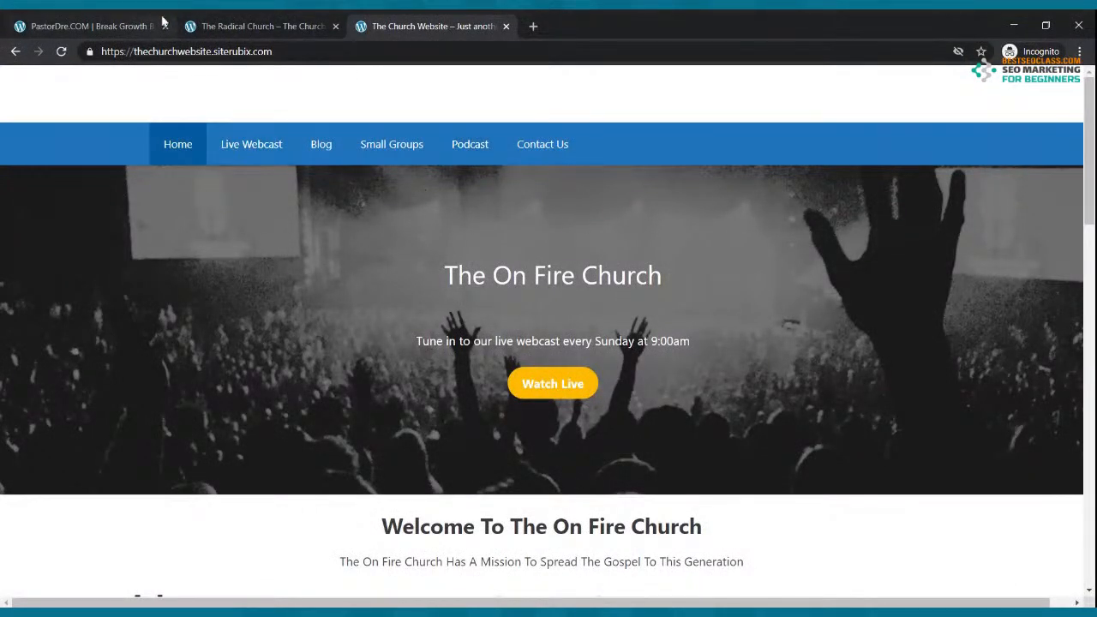
{"action": "left_click", "coordinate": [137, 26]}
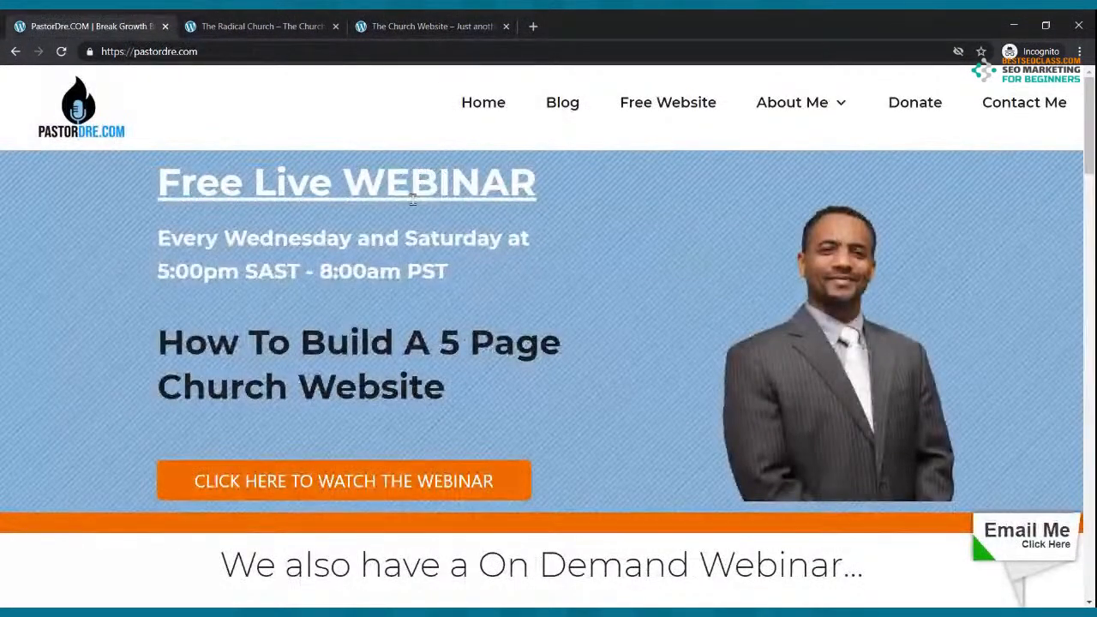
{"action": "left_click", "coordinate": [272, 28]}
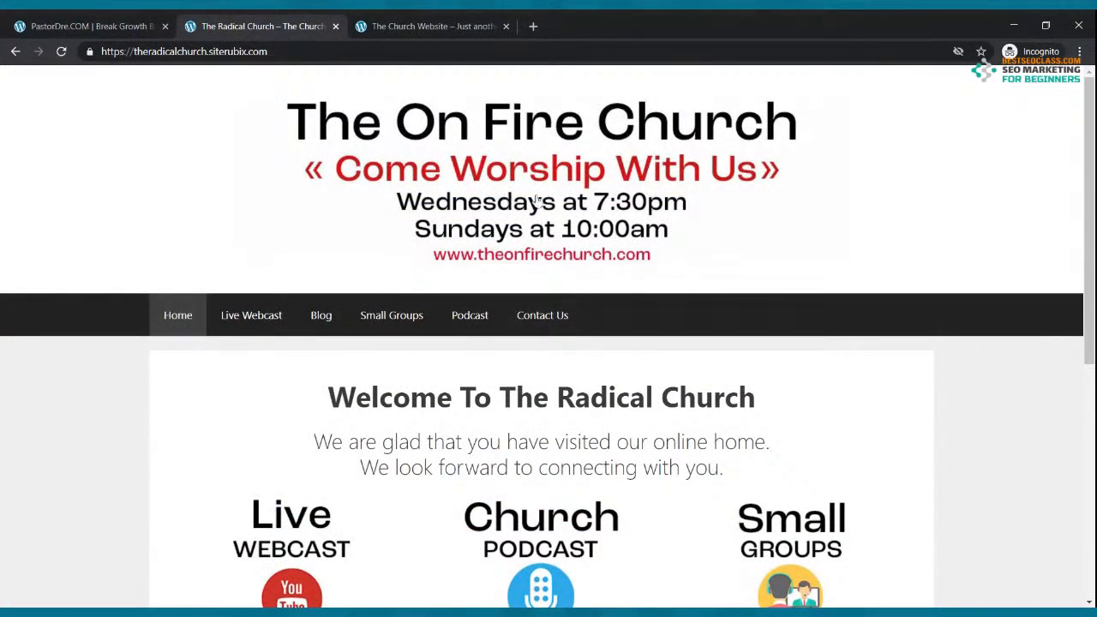
{"action": "left_click", "coordinate": [433, 26]}
{"action": "scroll", "coordinate": [531, 175], "scroll_direction": "down", "scroll_amount": 8}
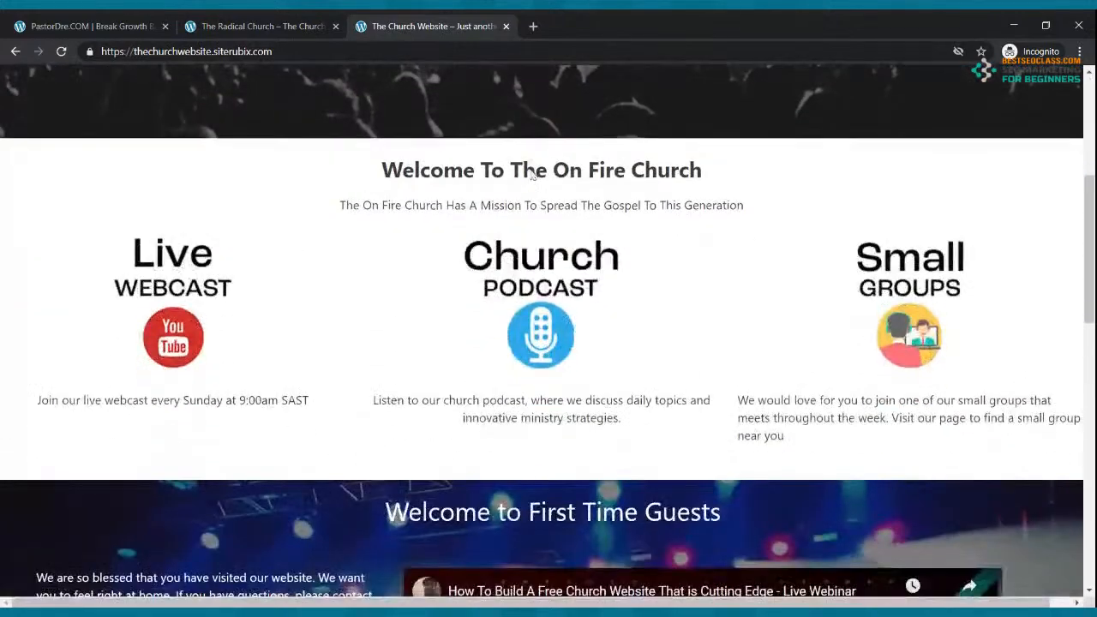
{"action": "scroll", "coordinate": [531, 174], "scroll_direction": "up", "scroll_amount": 8}
{"action": "left_click", "coordinate": [277, 24]}
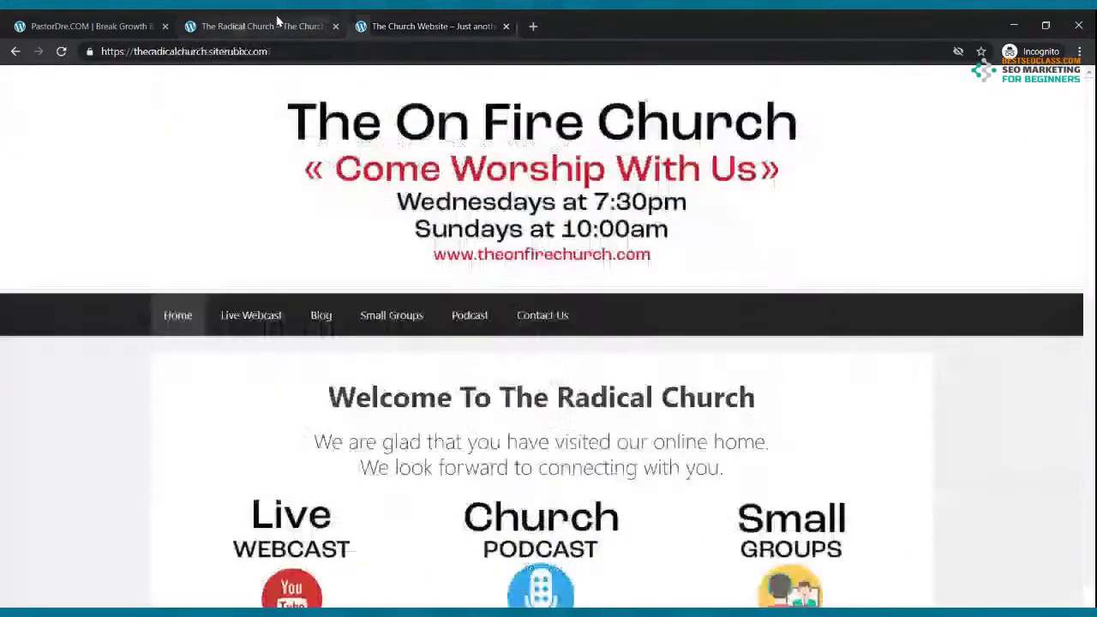
{"action": "left_click", "coordinate": [336, 27]}
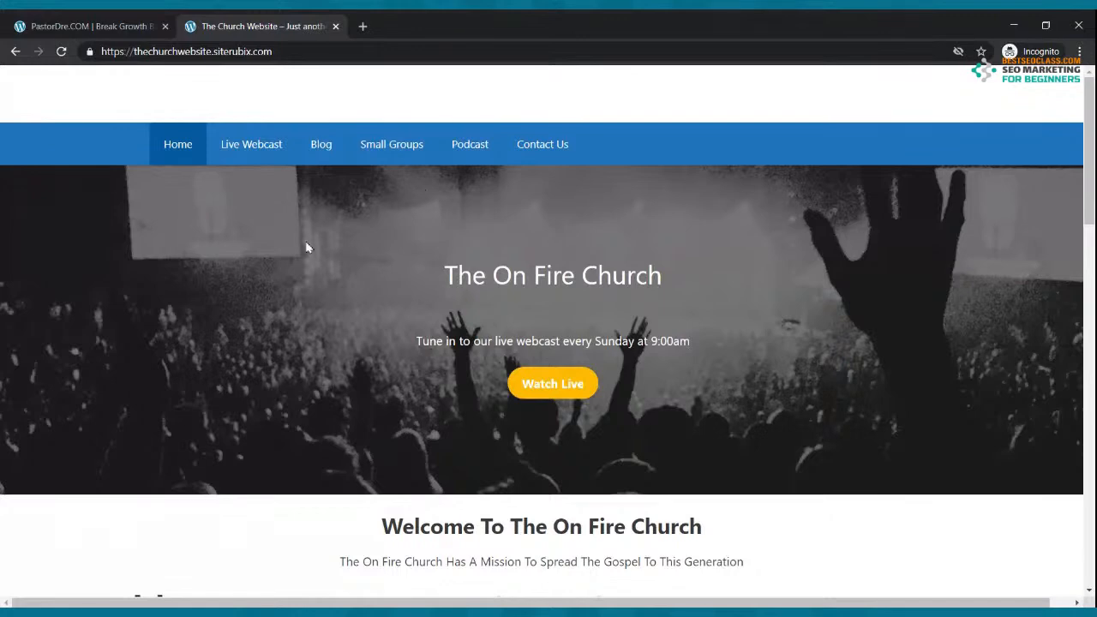
Go back to the PastorDre.COM webinar page, scroll through it and reload it.
{"action": "left_click", "coordinate": [50, 27]}
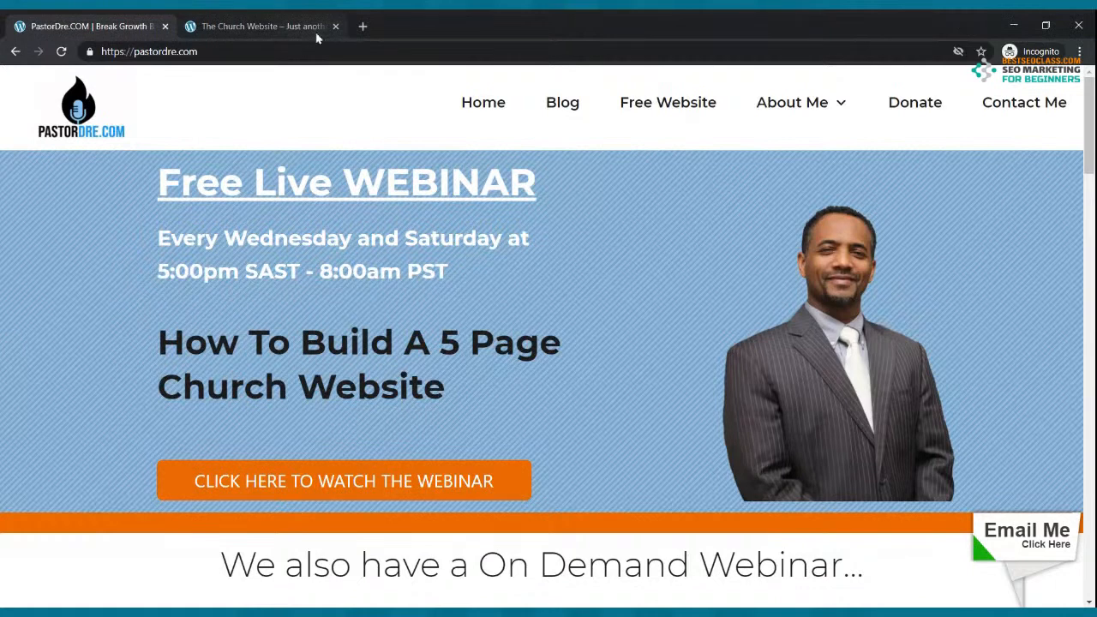
{"action": "left_click", "coordinate": [523, 47]}
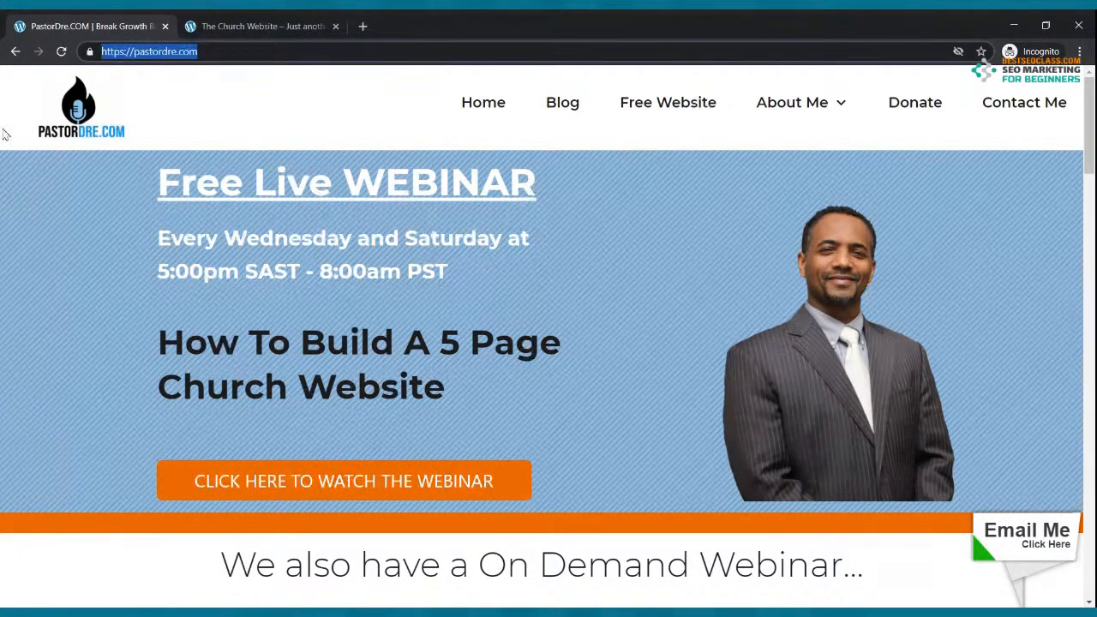
{"action": "left_click", "coordinate": [551, 139]}
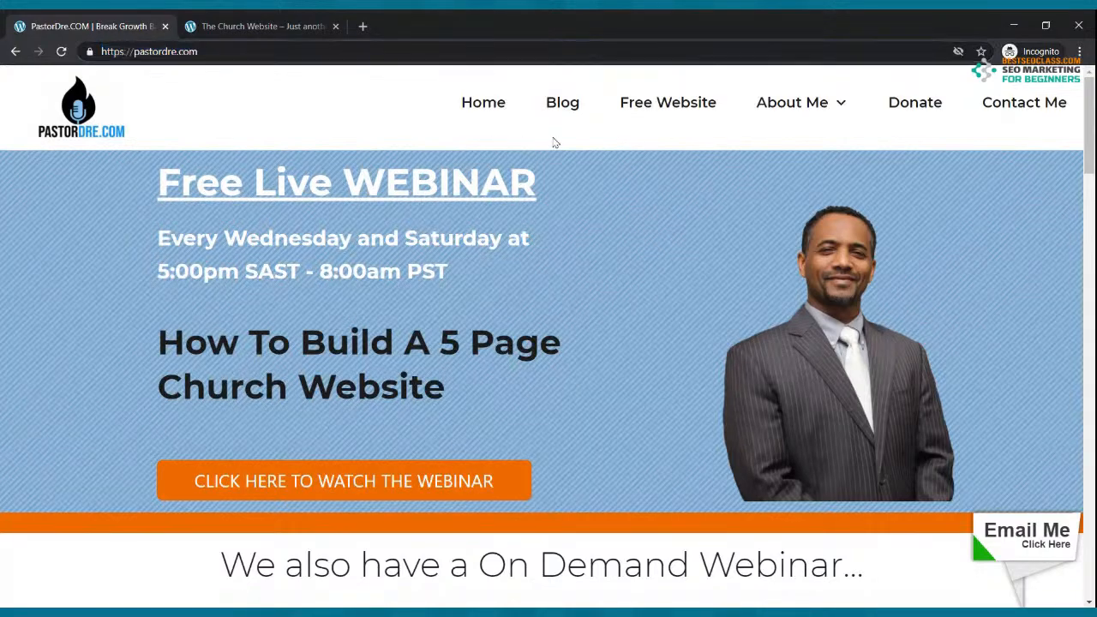
{"action": "scroll", "coordinate": [617, 167], "scroll_direction": "down", "scroll_amount": 3}
{"action": "scroll", "coordinate": [600, 166], "scroll_direction": "up", "scroll_amount": 3}
{"action": "left_click", "coordinate": [61, 51]}
Open pastordre.com's Free Website link in a new tab and focus the SiteRubix website name field.
{"action": "left_click", "coordinate": [679, 115]}
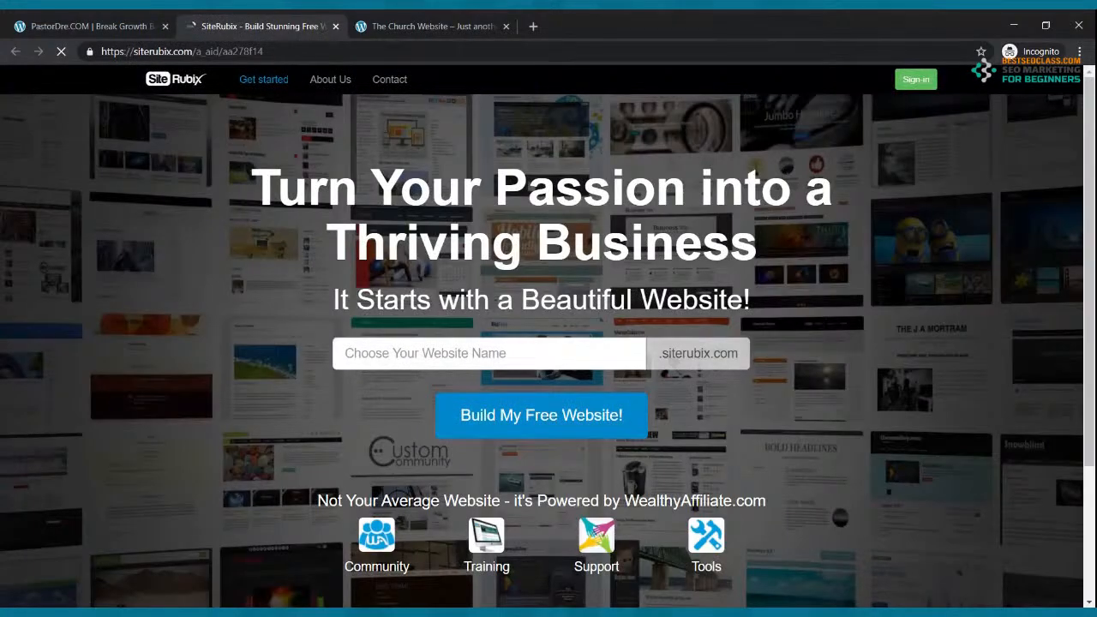
{"action": "left_click", "coordinate": [577, 355]}
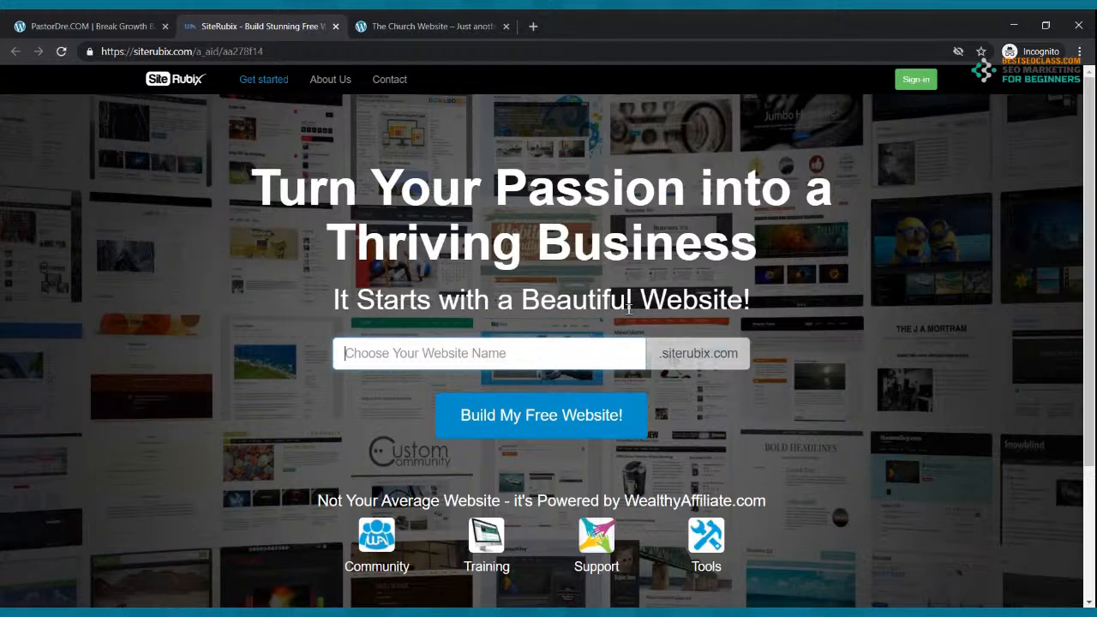
Enter 'mycoolchurch' as the website name and create the free site.
{"action": "type", "text": "my"}
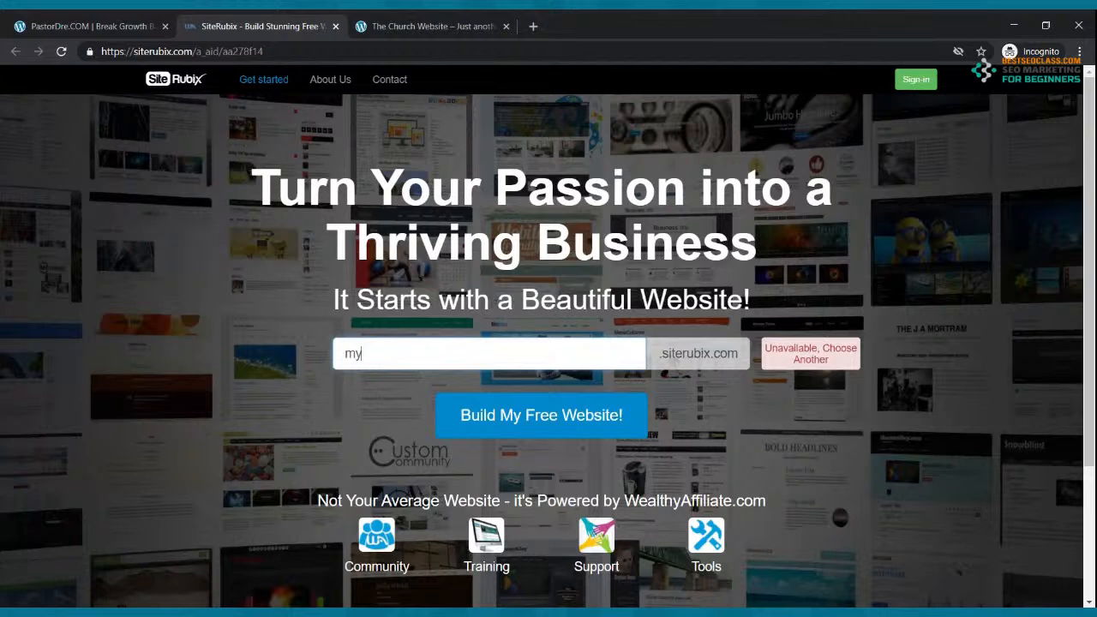
{"action": "key", "text": "BackSpace"}
{"action": "key", "text": "BackSpace"}
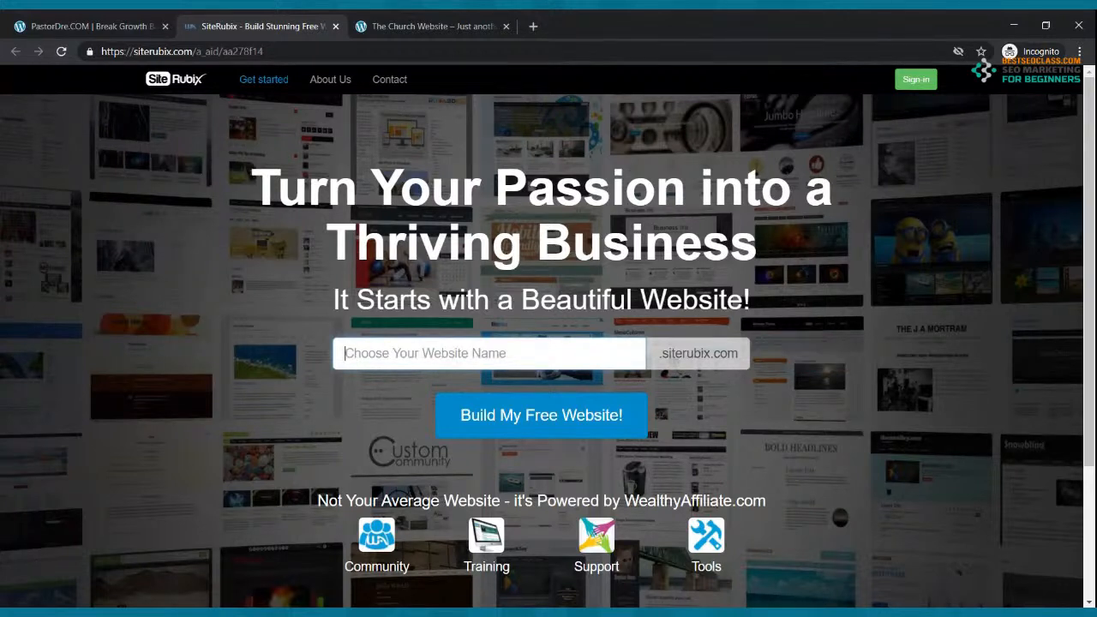
{"action": "type", "text": "mycoo"}
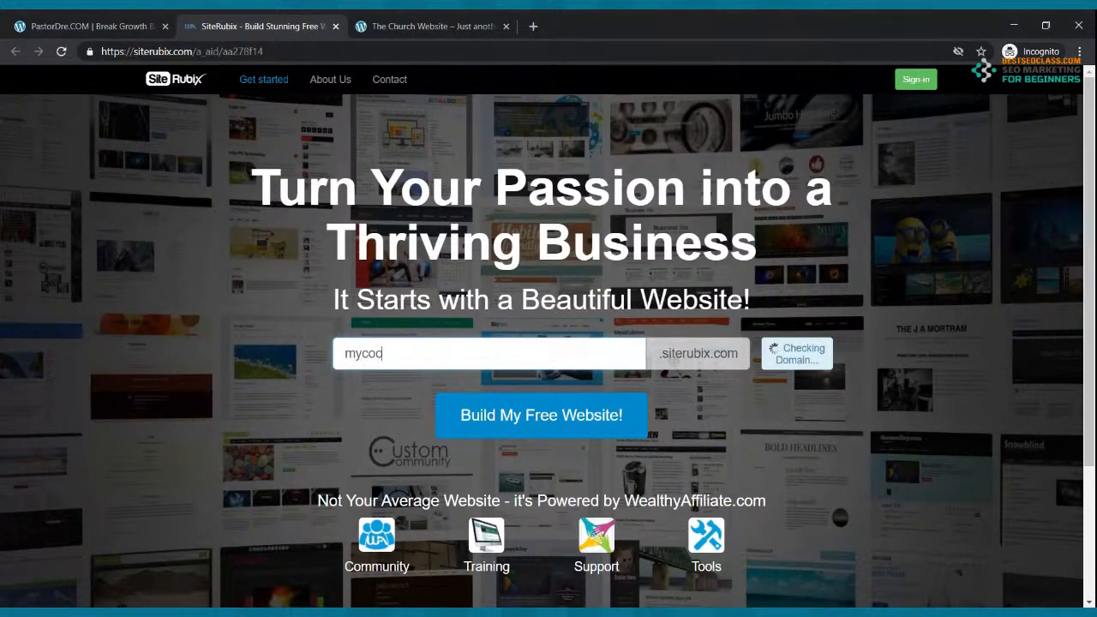
{"action": "type", "text": "lchurch"}
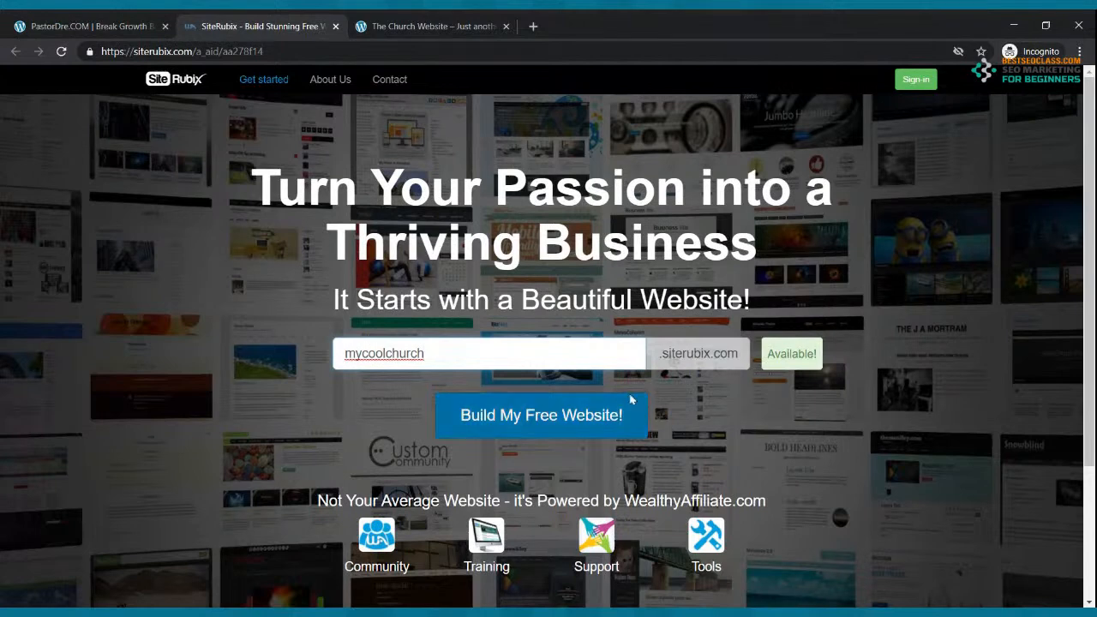
{"action": "left_click", "coordinate": [525, 422]}
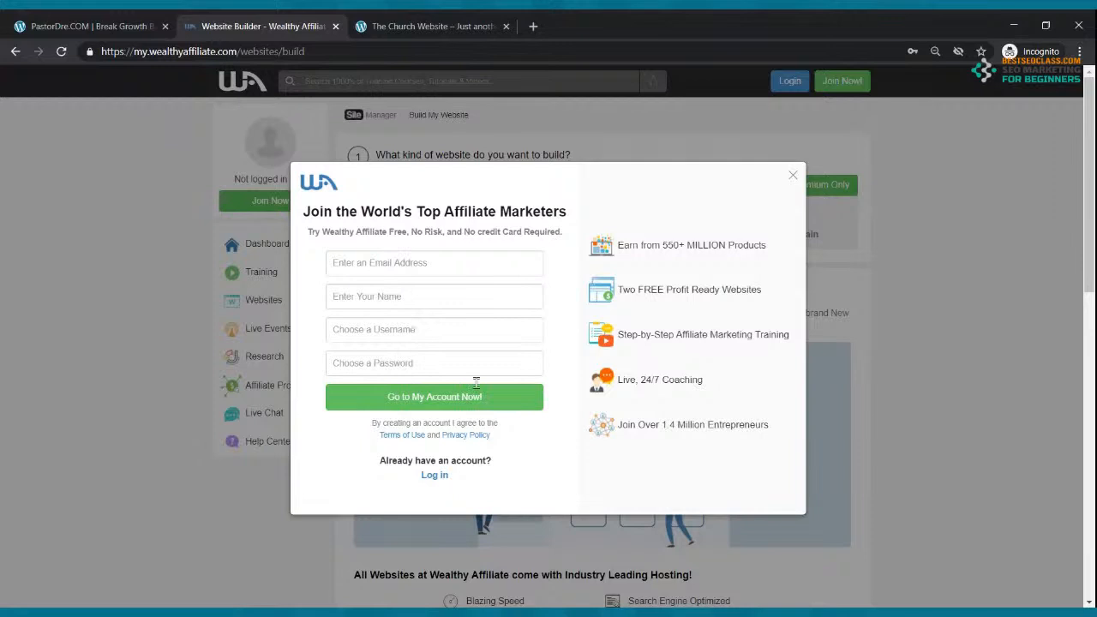
Log in to Wealthy Affiliate with the saved credentials and pick the Free Domain option.
{"action": "left_click", "coordinate": [451, 474]}
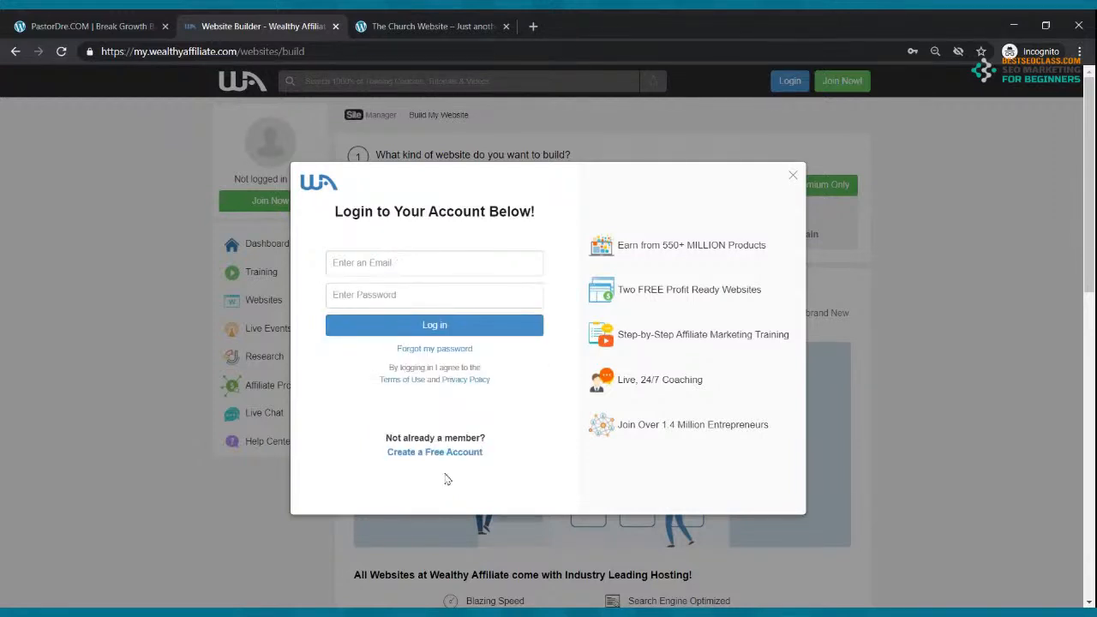
{"action": "left_click", "coordinate": [450, 262]}
{"action": "left_click", "coordinate": [435, 302]}
{"action": "left_click", "coordinate": [439, 330]}
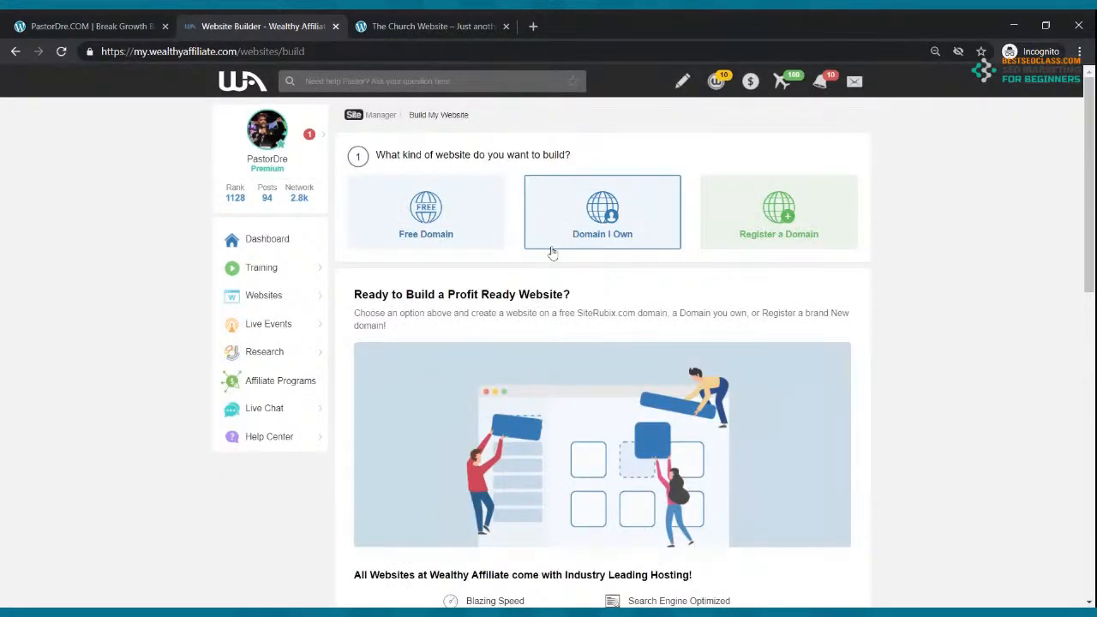
{"action": "left_click", "coordinate": [426, 222]}
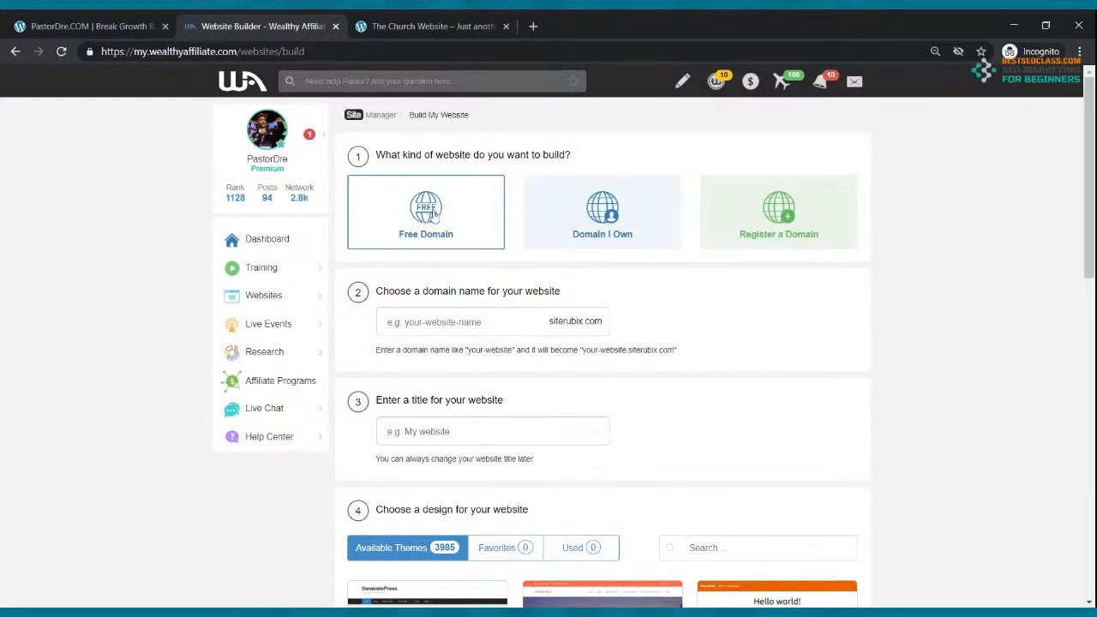
Enter 'mycoolchurch' as the site's free domain name.
{"action": "left_click", "coordinate": [458, 320]}
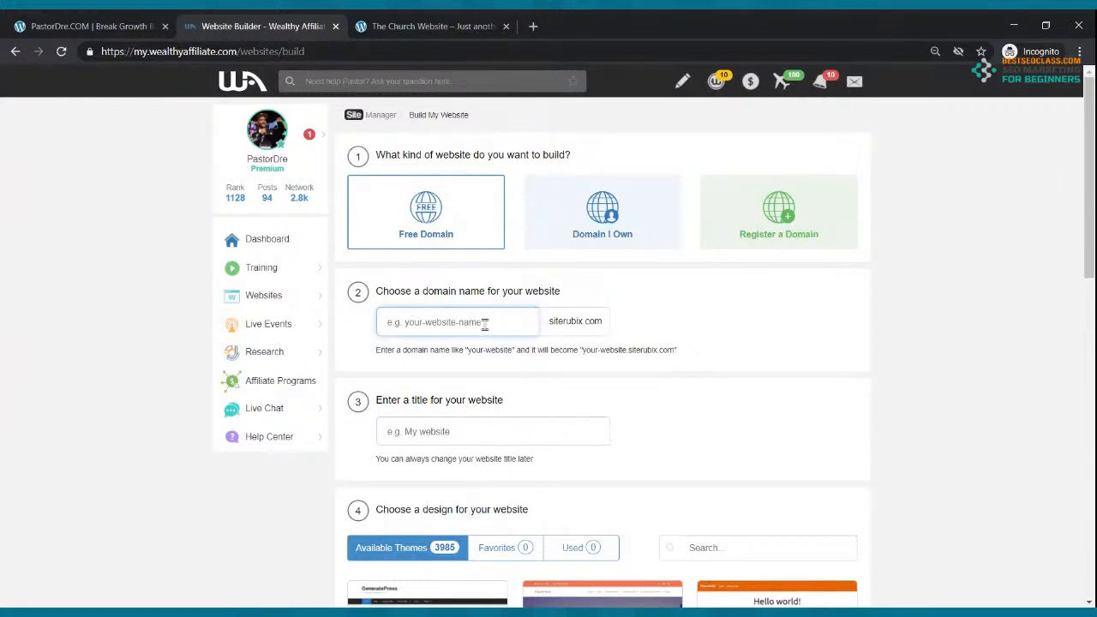
{"action": "type", "text": "mycoolchurch"}
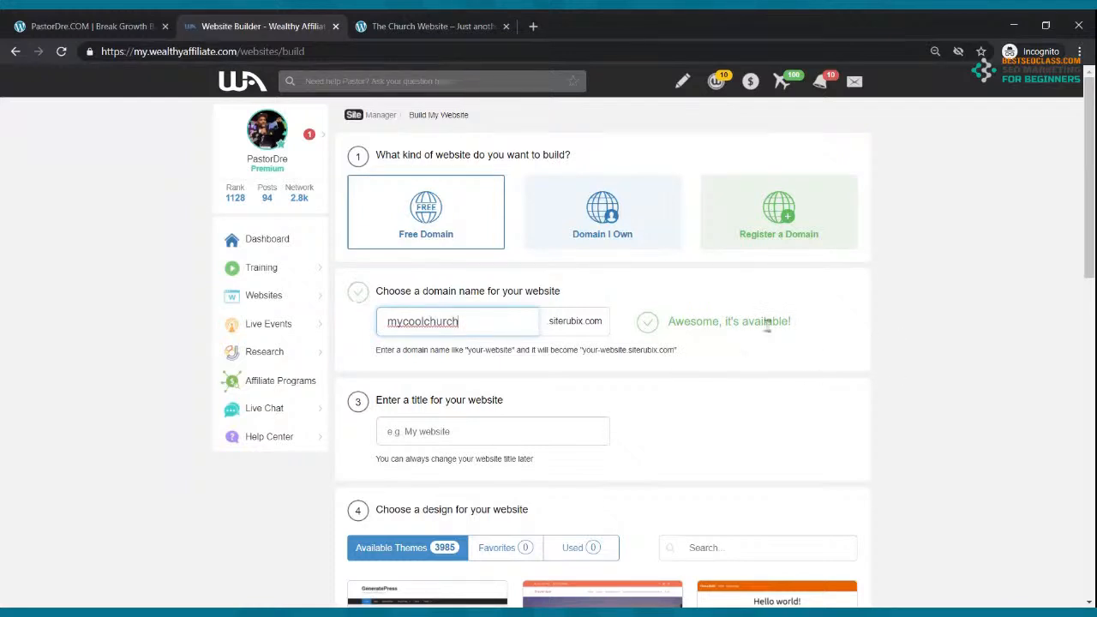
Title the website 'My Cool Church Website'.
{"action": "left_click", "coordinate": [453, 437]}
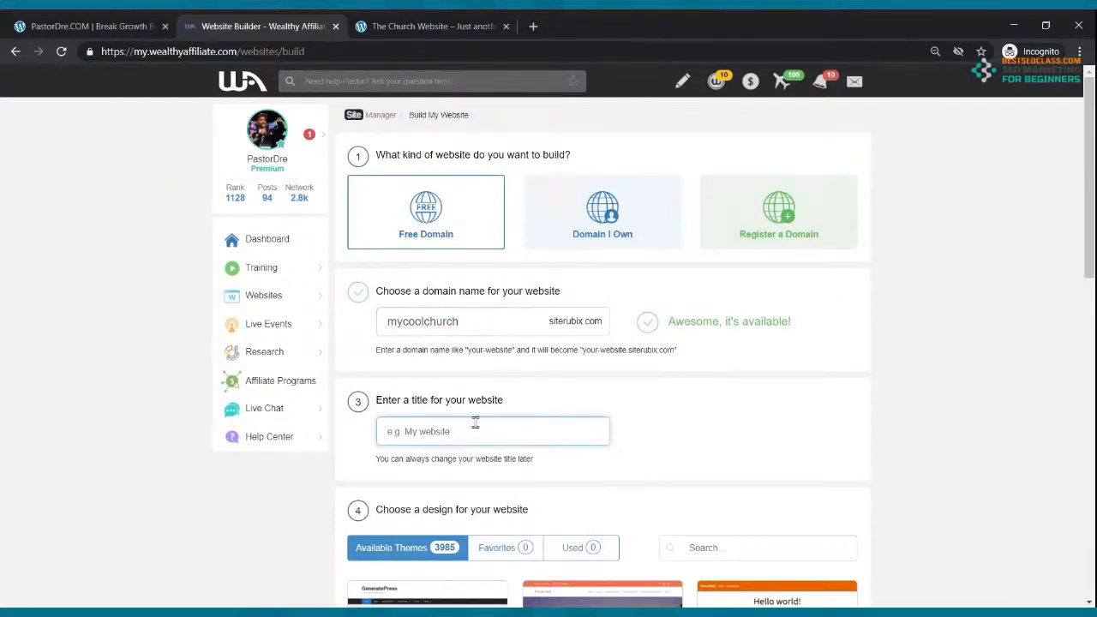
{"action": "type", "text": "My Cool"}
{"action": "type", "text": " Chur"}
{"action": "key", "text": "BackSpace"}
{"action": "type", "text": "urh"}
{"action": "key", "text": "BackSpace"}
{"action": "type", "text": "ch Webis"}
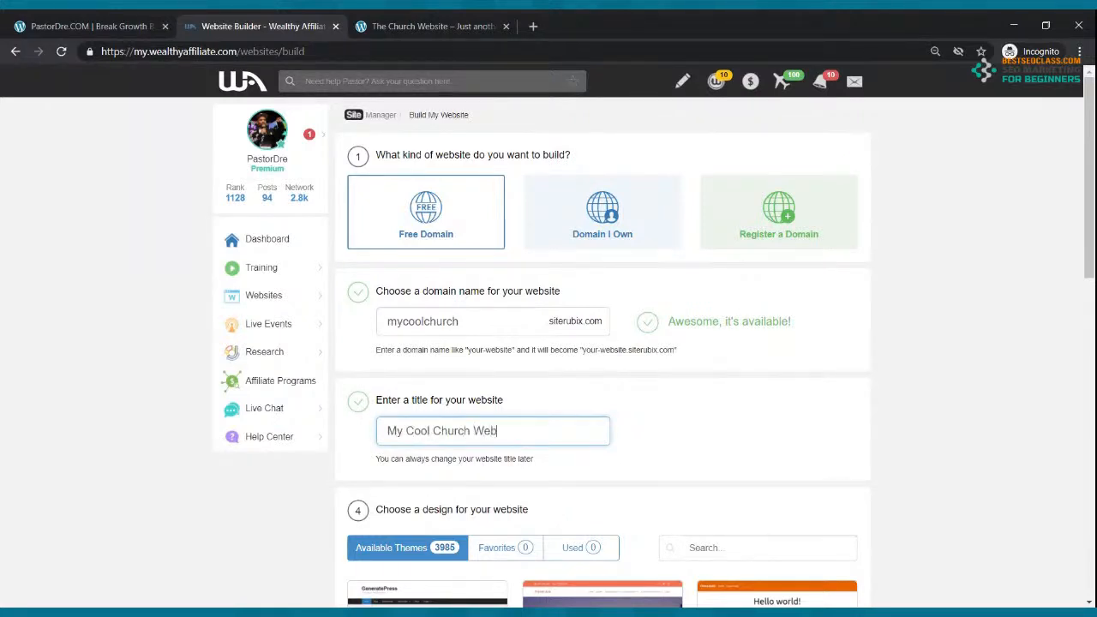
{"action": "key", "text": "BackSpace"}
{"action": "key", "text": "BackSpace"}
{"action": "type", "text": "site"}
Choose the GeneratePress theme and build the website.
{"action": "scroll", "coordinate": [426, 526], "scroll_direction": "down", "scroll_amount": 3}
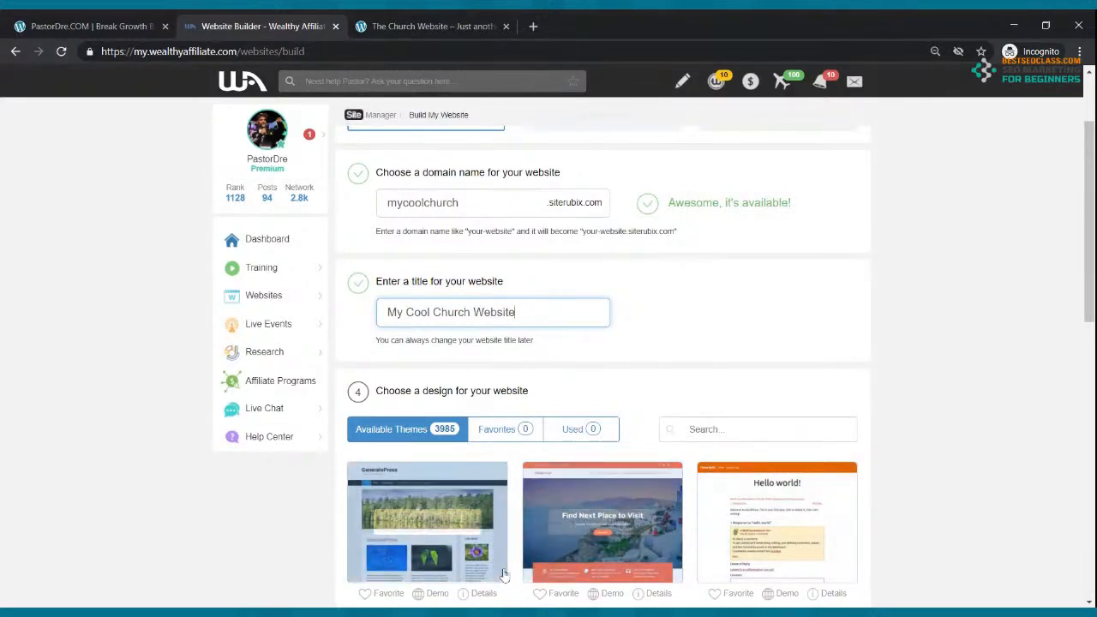
{"action": "left_click", "coordinate": [419, 524]}
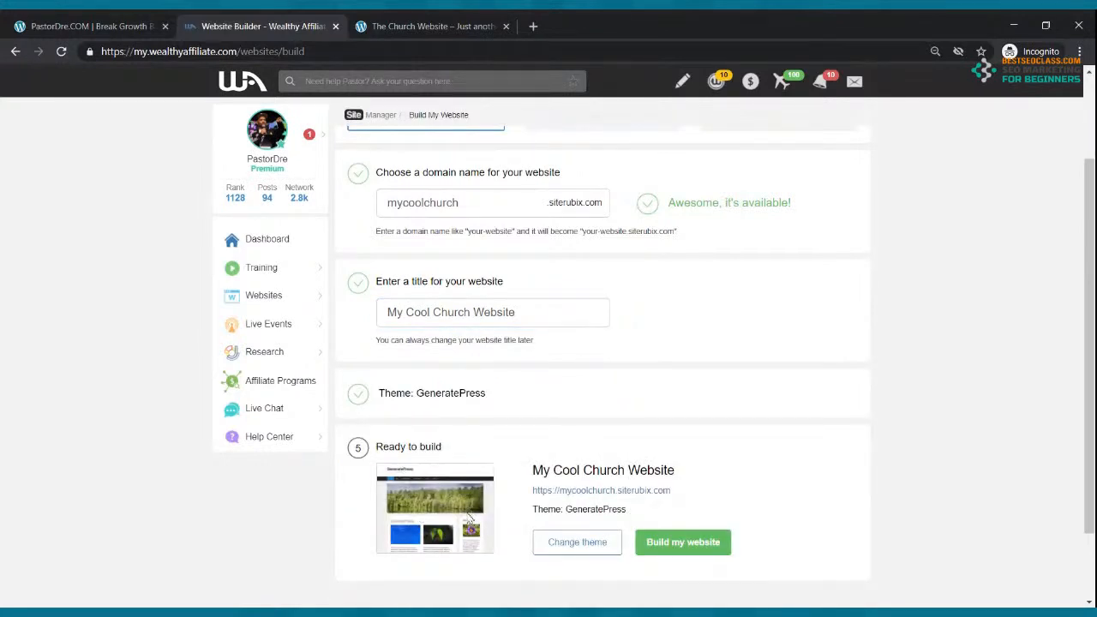
{"action": "left_click", "coordinate": [682, 543]}
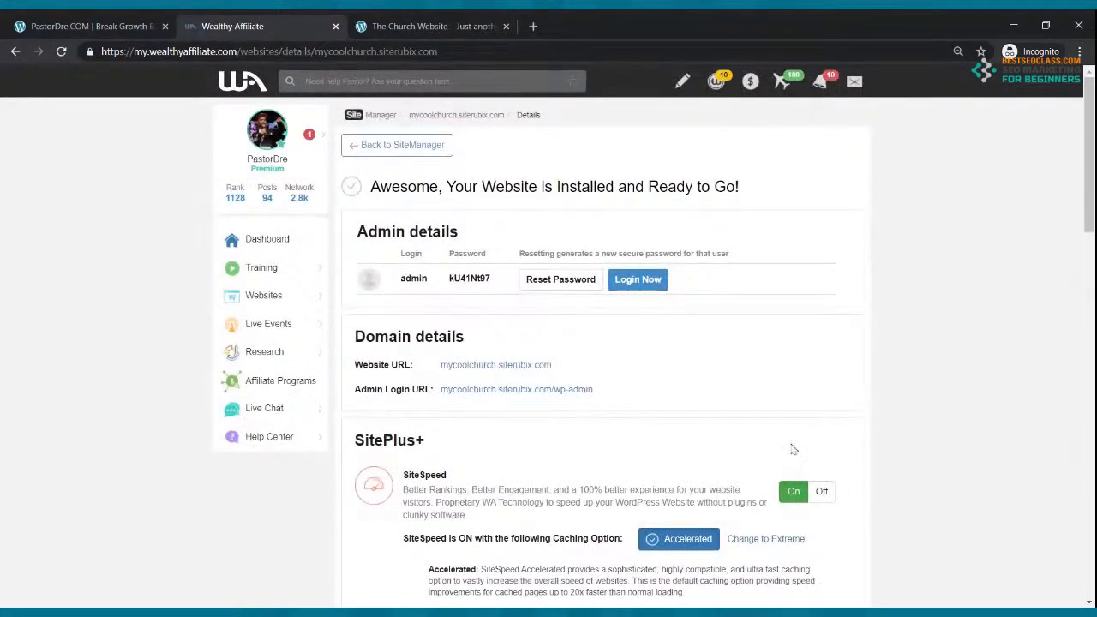
Log in to the new site's admin area and look over The Church Website example.
{"action": "left_click", "coordinate": [641, 284]}
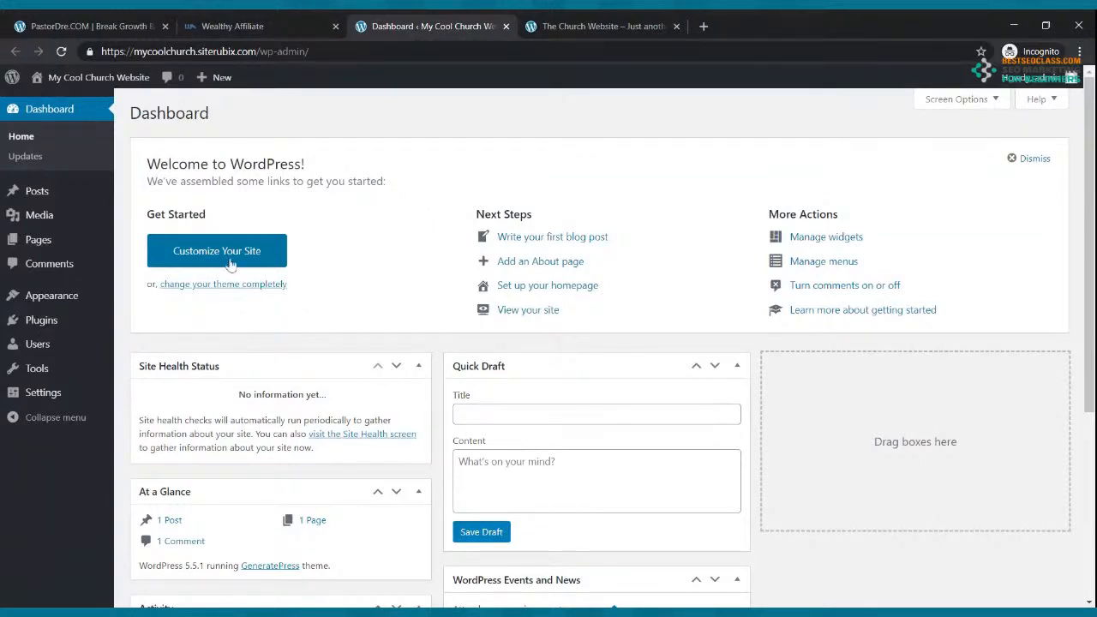
{"action": "left_click", "coordinate": [572, 27]}
{"action": "scroll", "coordinate": [572, 355], "scroll_direction": "down", "scroll_amount": 10}
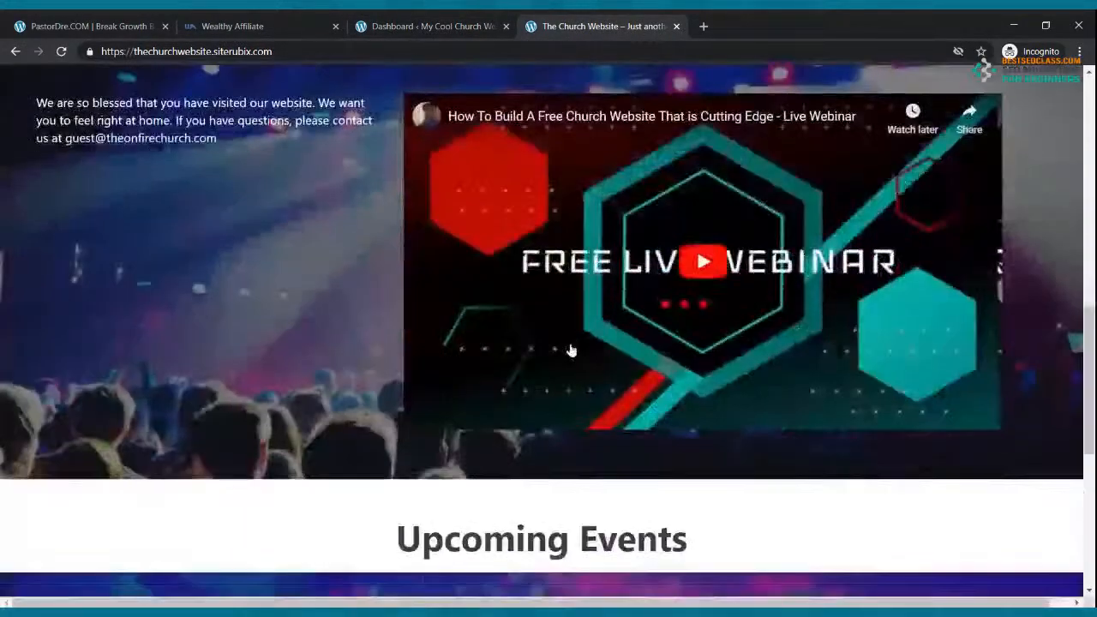
{"action": "scroll", "coordinate": [572, 351], "scroll_direction": "down", "scroll_amount": 4}
{"action": "scroll", "coordinate": [586, 348], "scroll_direction": "up", "scroll_amount": 14}
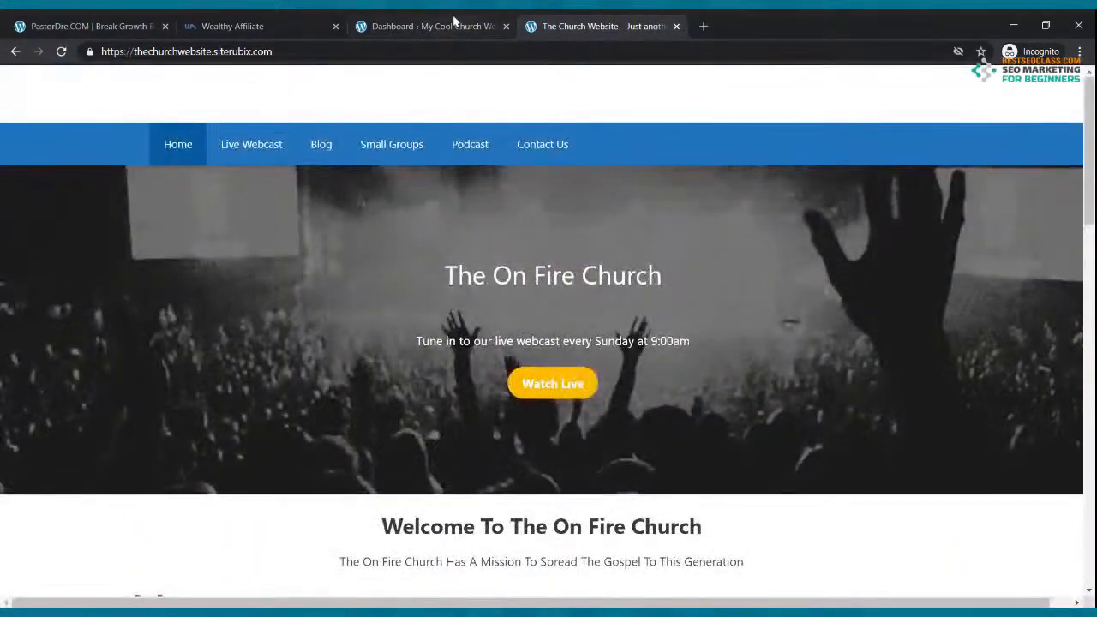
From the dashboard, open the new site via Visit Site in a background tab.
{"action": "left_click", "coordinate": [446, 24]}
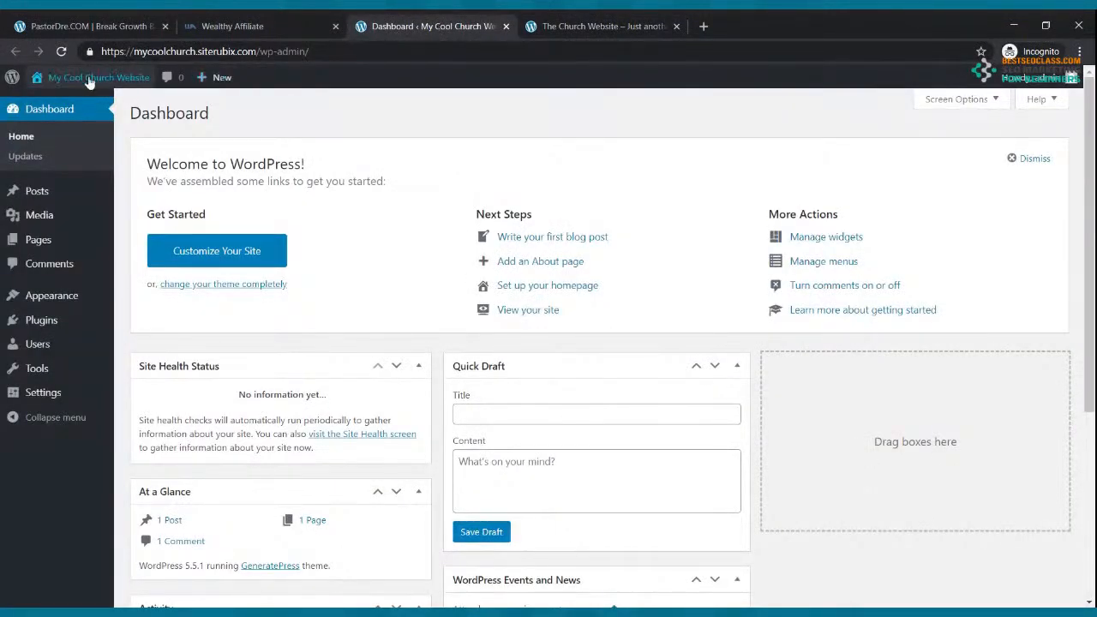
{"action": "mouse_move", "coordinate": [84, 79]}
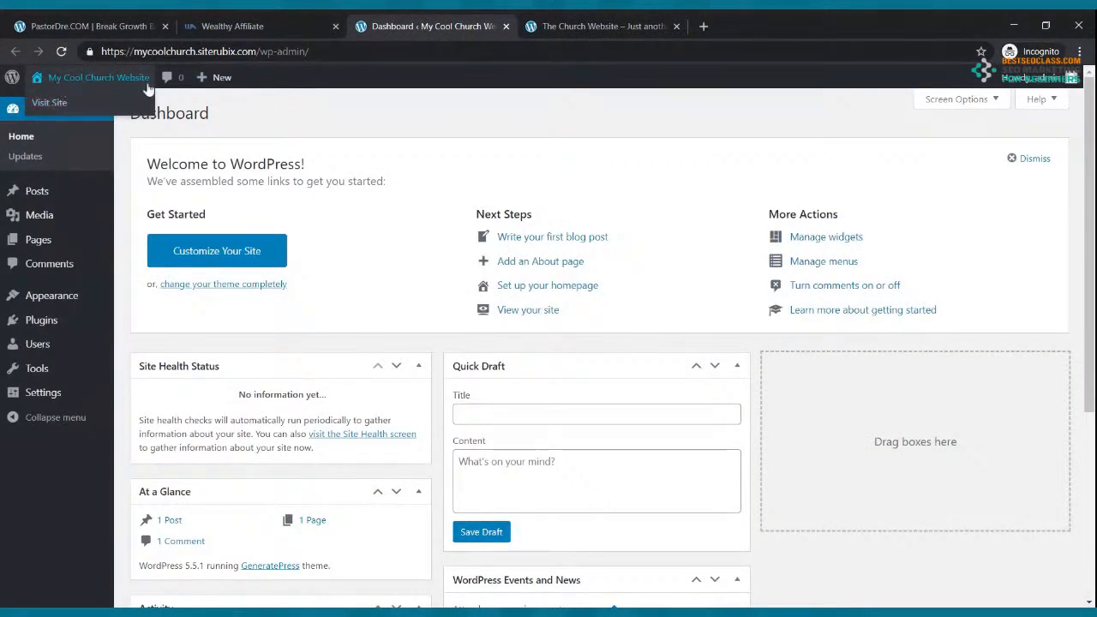
{"action": "middle_click", "coordinate": [52, 102]}
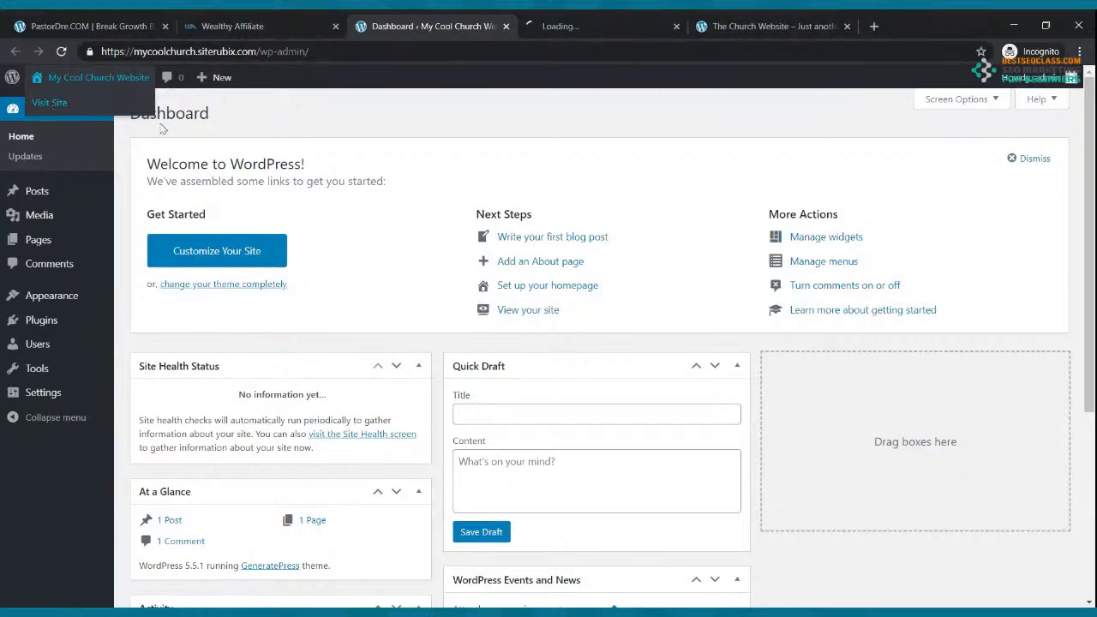
Compare the new site's Hello world! page with the example church site, closing the Wealthy Affiliate tab.
{"action": "left_click", "coordinate": [604, 27]}
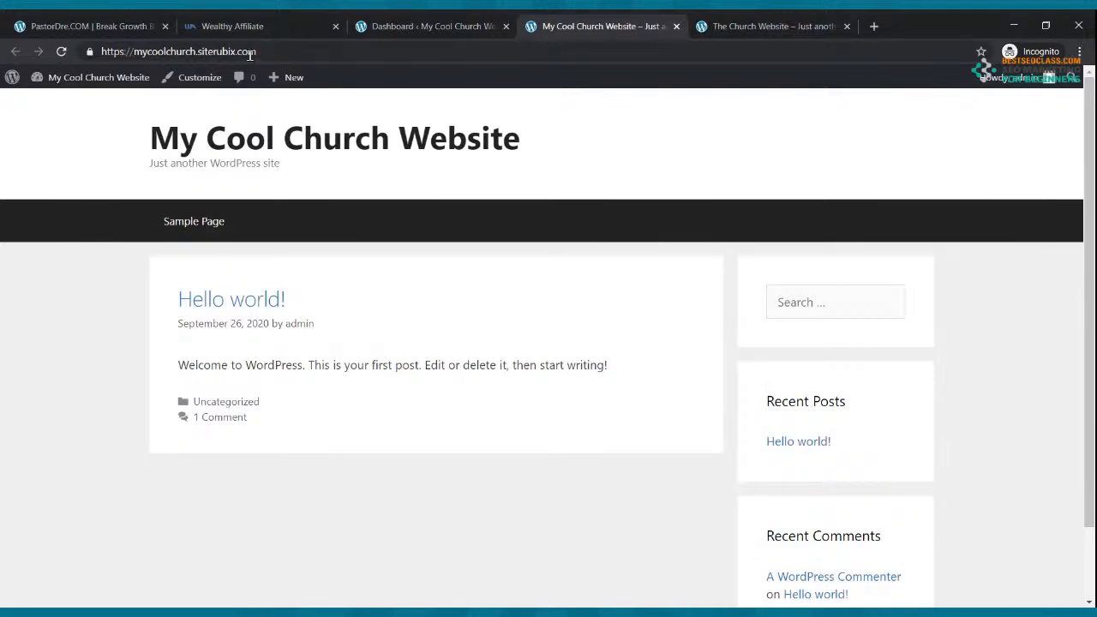
{"action": "left_click", "coordinate": [787, 22]}
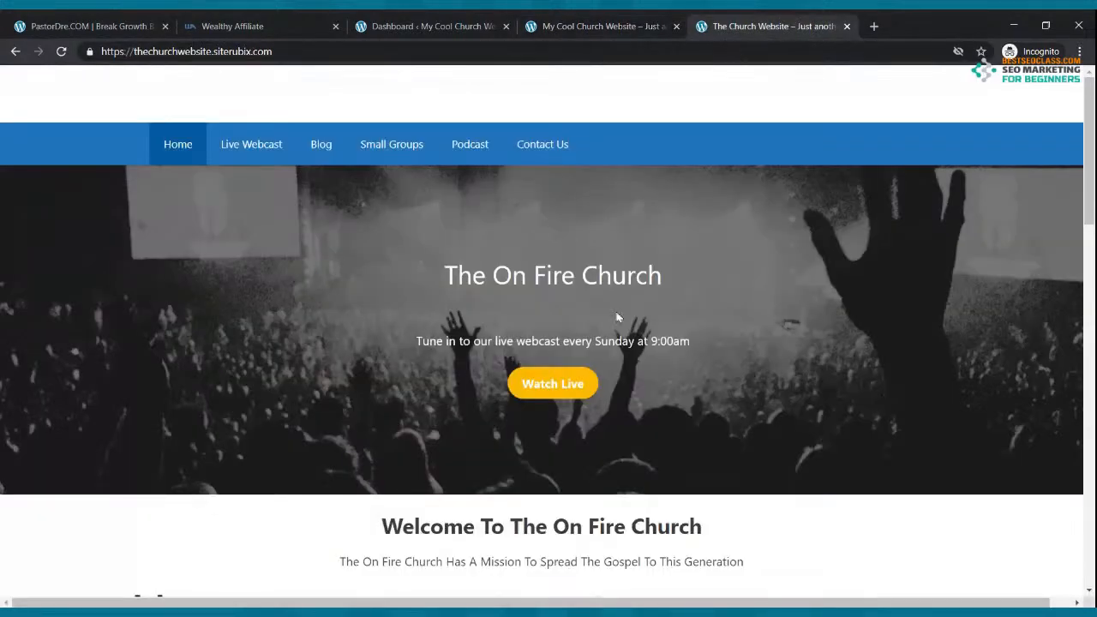
{"action": "left_click", "coordinate": [410, 22]}
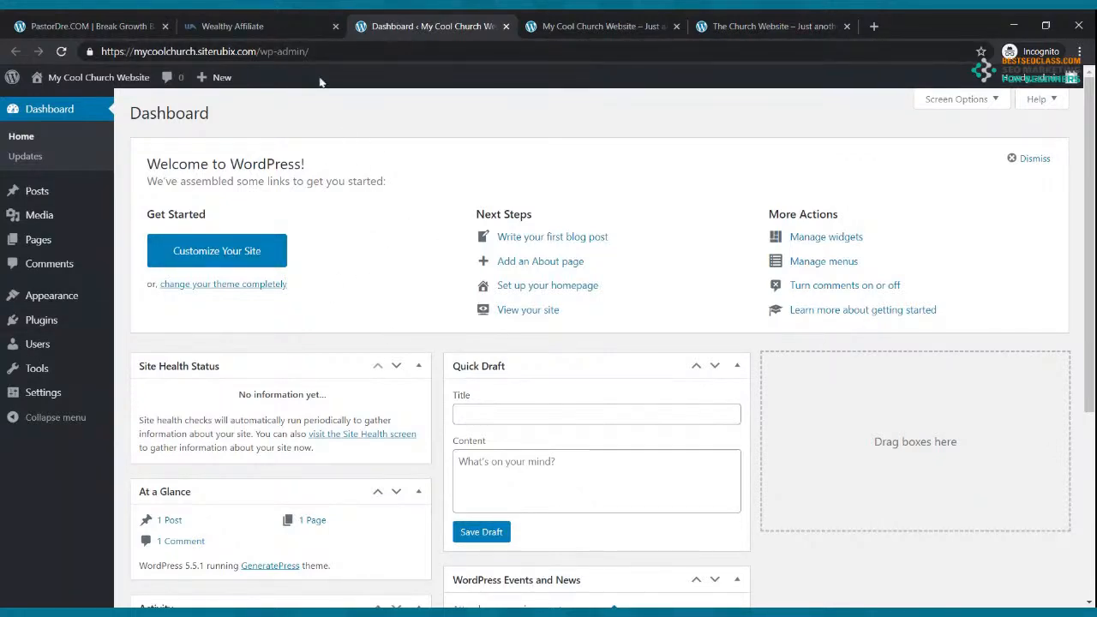
{"action": "left_click", "coordinate": [288, 28]}
{"action": "left_click", "coordinate": [335, 25]}
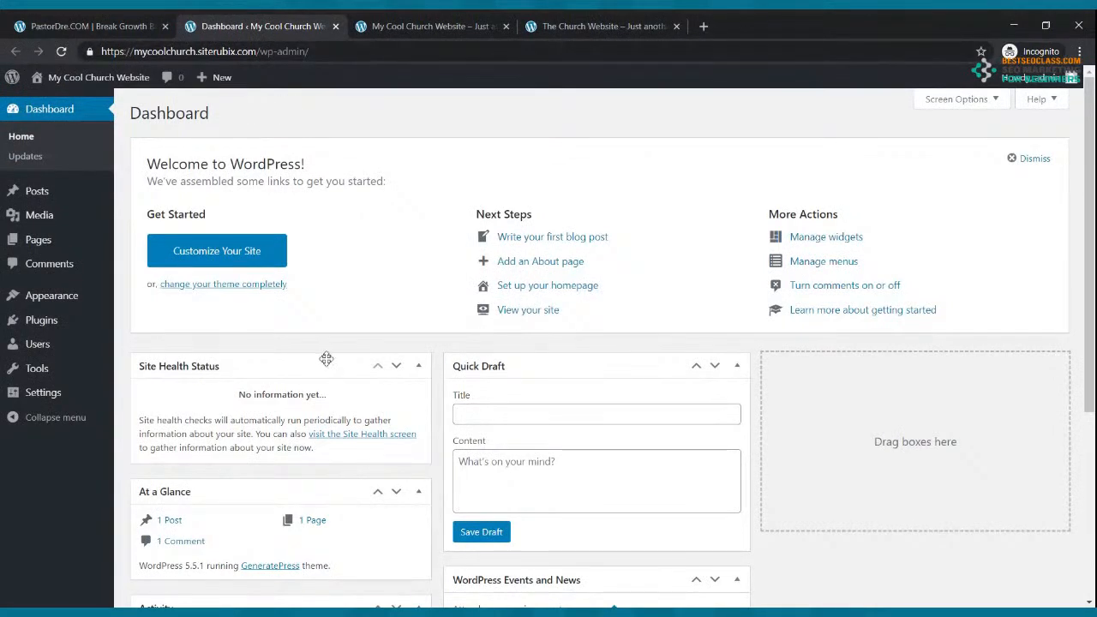
{"action": "left_click", "coordinate": [428, 31]}
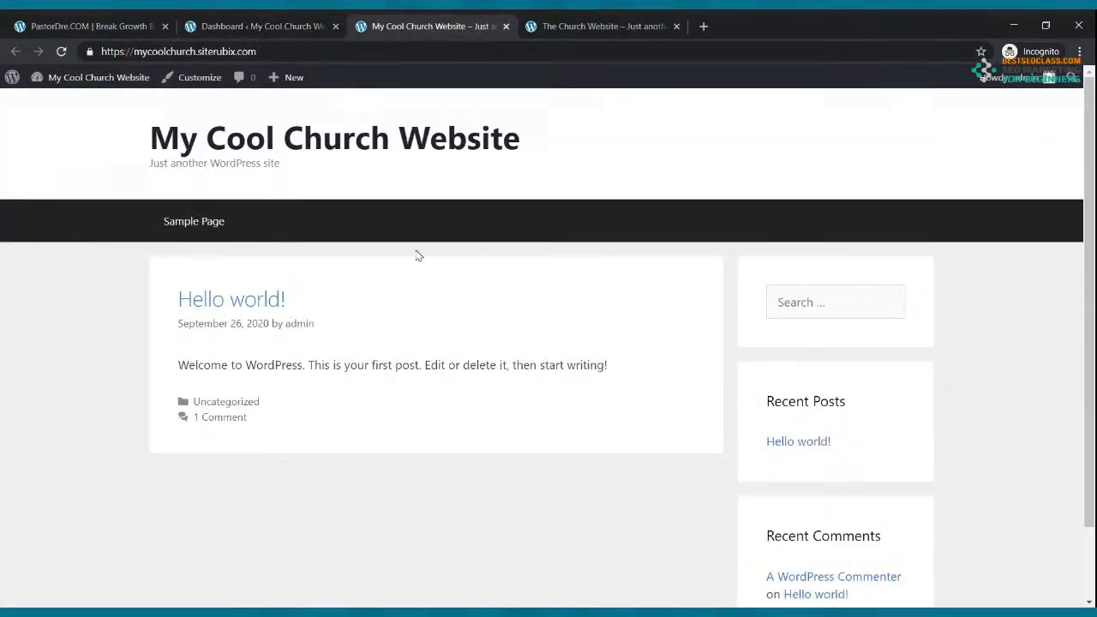
{"action": "left_click", "coordinate": [634, 24]}
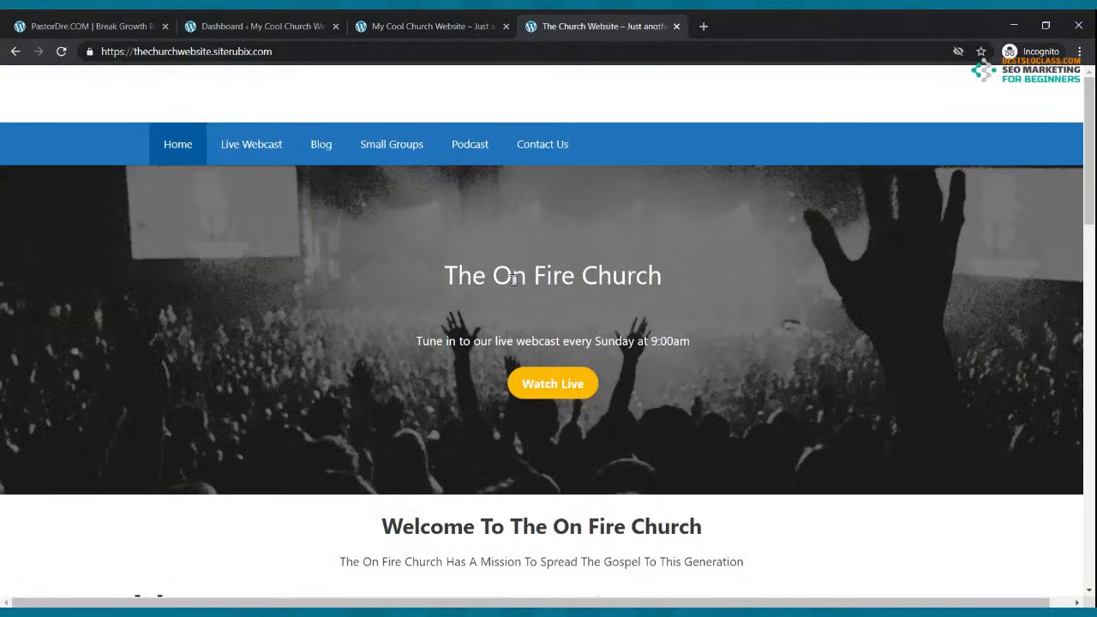
{"action": "left_click", "coordinate": [296, 27]}
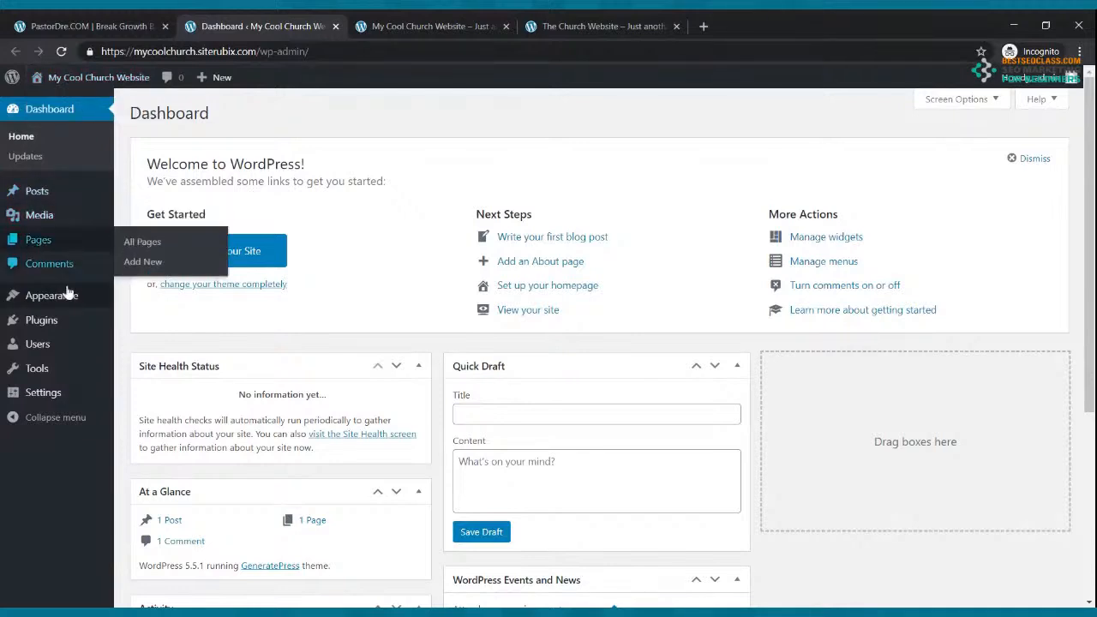
In Settings > General, replace the default tagline with 'The Place Where We Have Church' and save.
{"action": "mouse_move", "coordinate": [53, 394]}
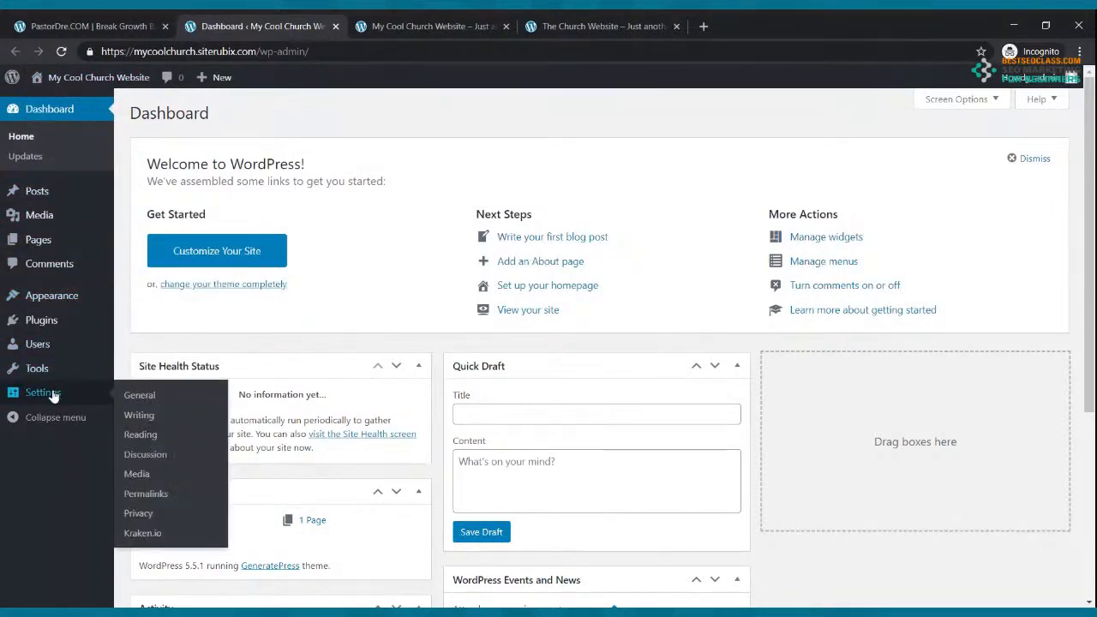
{"action": "left_click", "coordinate": [53, 394]}
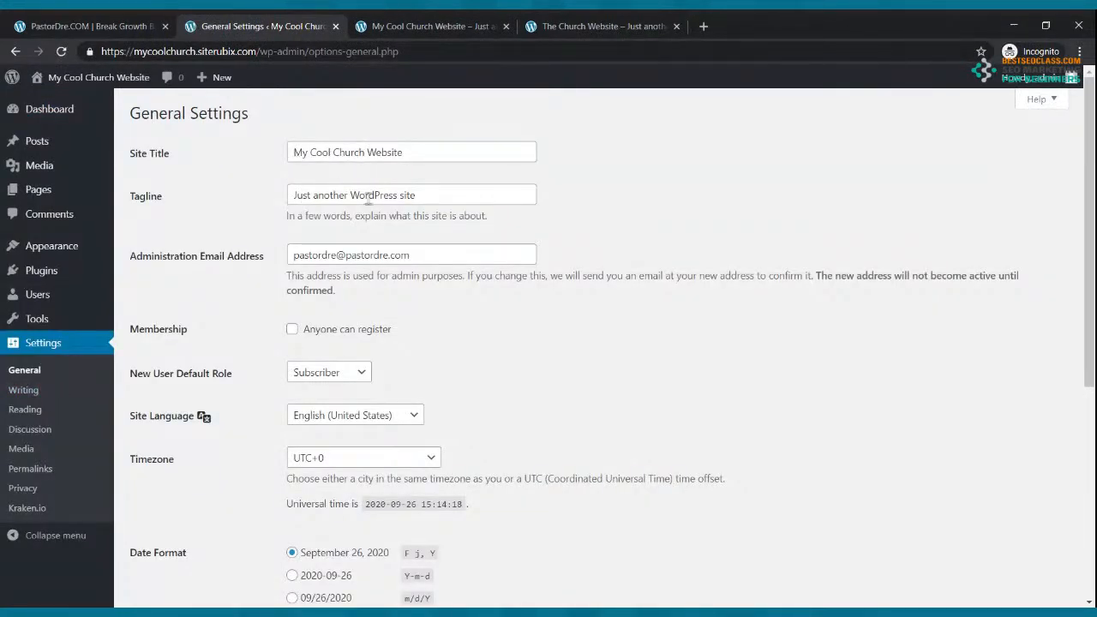
{"action": "left_click_drag", "start_coordinate": [441, 195], "coordinate": [264, 199]}
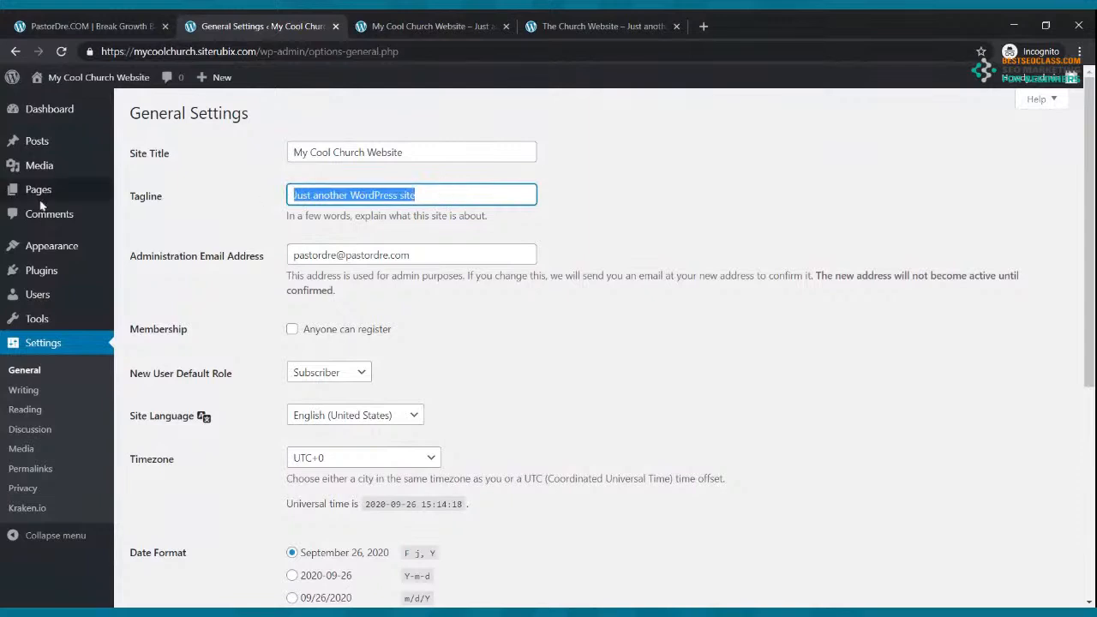
{"action": "mouse_move", "coordinate": [5, 78]}
{"action": "key", "text": "BackSpace"}
{"action": "type", "text": "My Cool"}
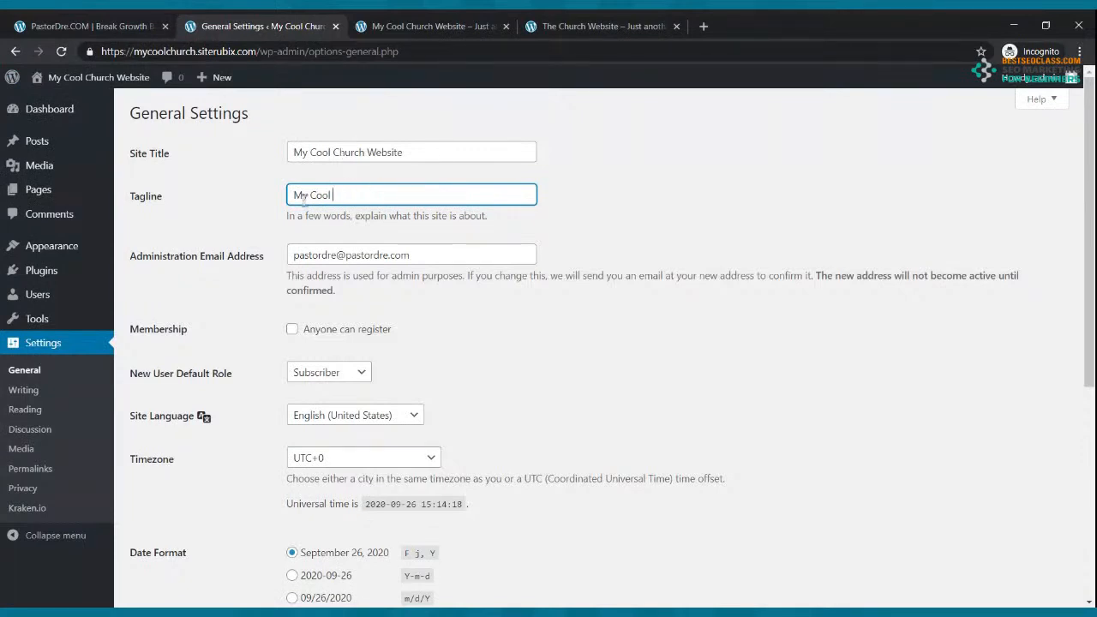
{"action": "left_click_drag", "start_coordinate": [348, 196], "coordinate": [272, 203]}
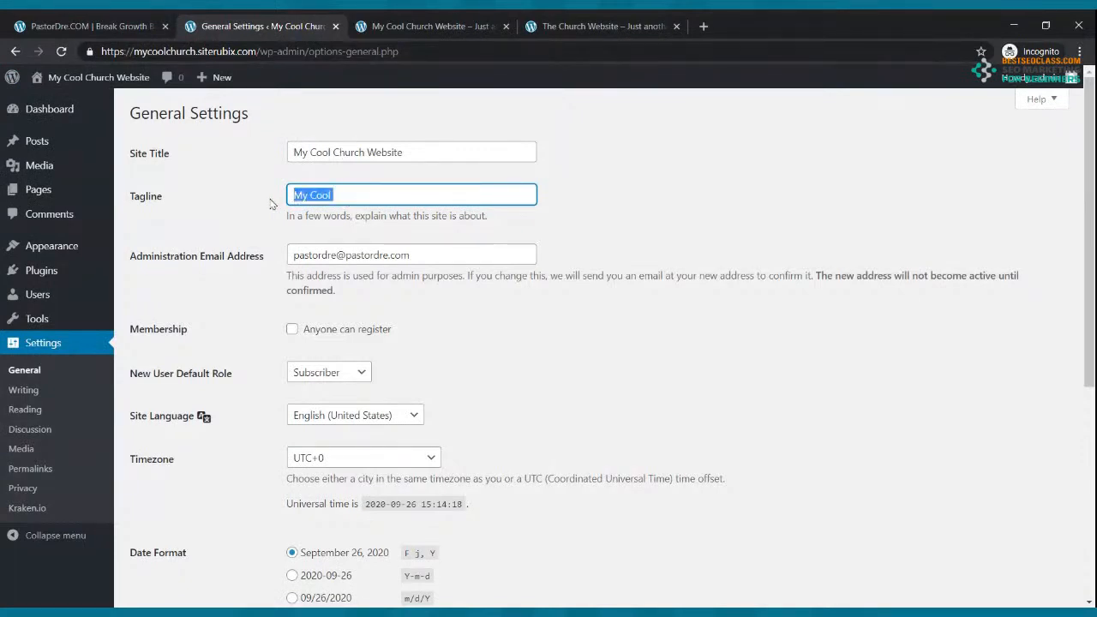
{"action": "type", "text": "The Place"}
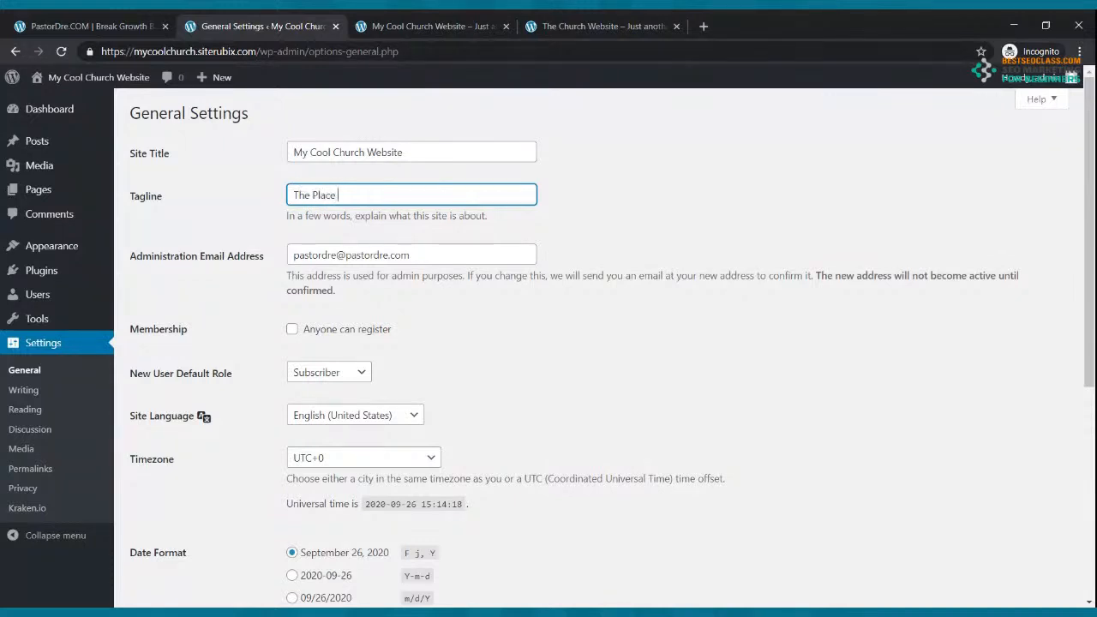
{"action": "type", "text": " Where We Have Church"}
{"action": "scroll", "coordinate": [500, 238], "scroll_direction": "down", "scroll_amount": 2}
{"action": "scroll", "coordinate": [489, 215], "scroll_direction": "up", "scroll_amount": 2}
{"action": "scroll", "coordinate": [451, 214], "scroll_direction": "down", "scroll_amount": 2}
{"action": "scroll", "coordinate": [511, 551], "scroll_direction": "down", "scroll_amount": 3}
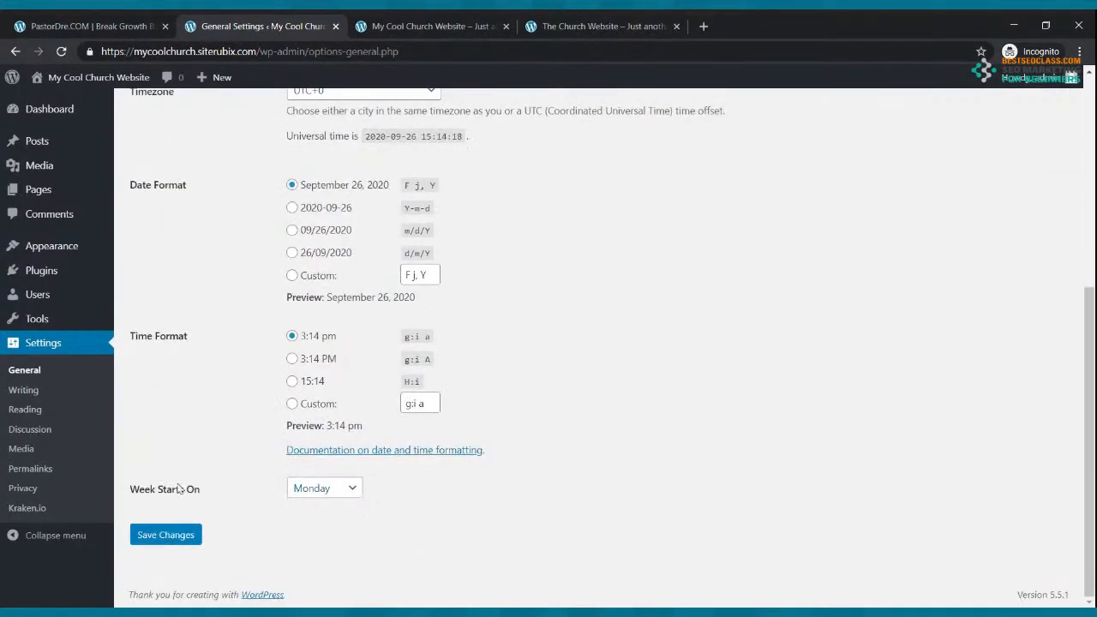
{"action": "left_click", "coordinate": [163, 535]}
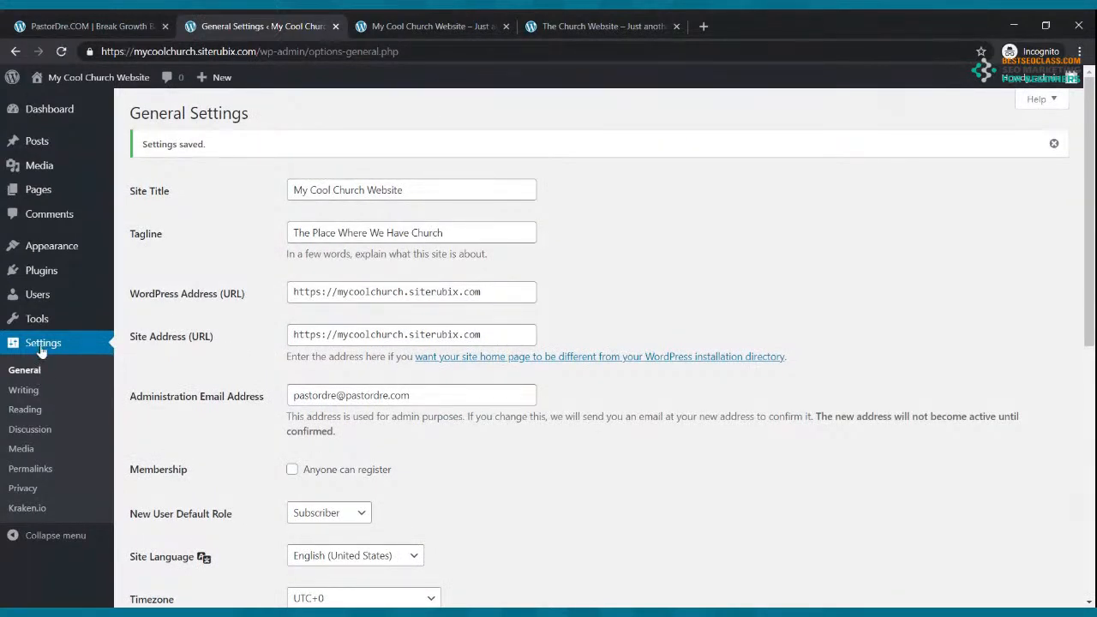
Make the Block editor the default, allow users to switch editors, save, then go to Themes.
{"action": "left_click", "coordinate": [30, 394]}
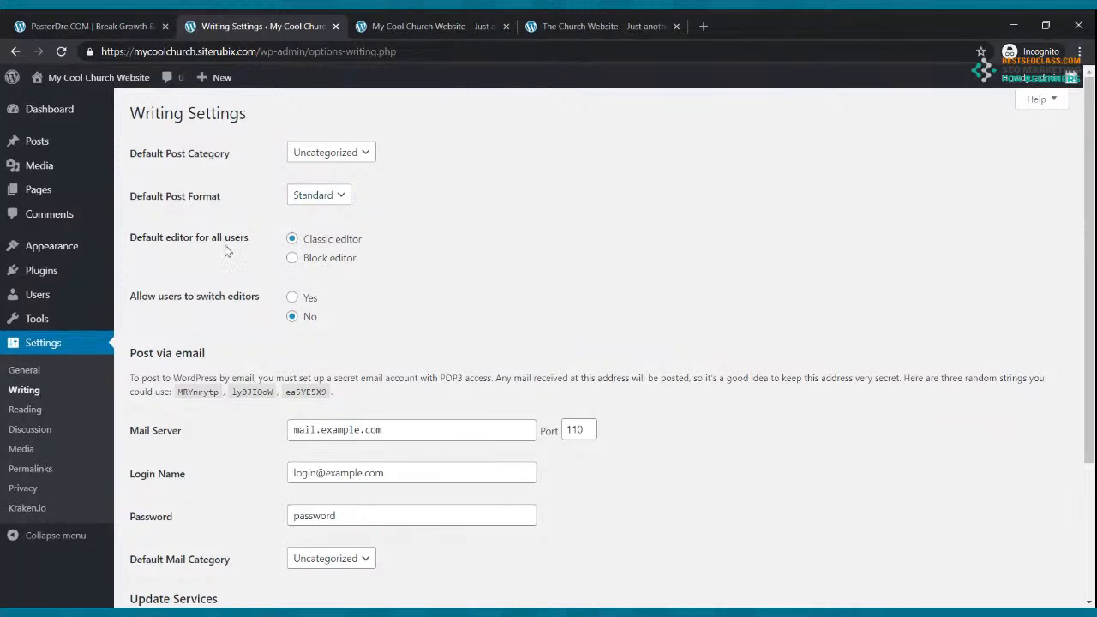
{"action": "left_click", "coordinate": [292, 259]}
{"action": "left_click", "coordinate": [292, 298]}
{"action": "scroll", "coordinate": [331, 303], "scroll_direction": "down", "scroll_amount": 3}
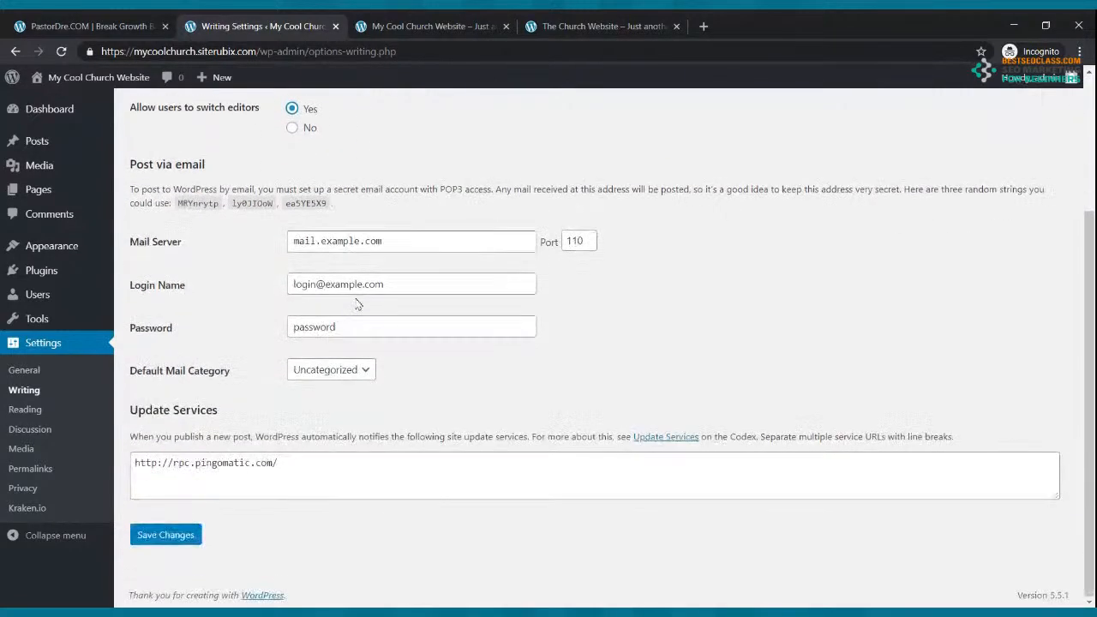
{"action": "left_click", "coordinate": [166, 534]}
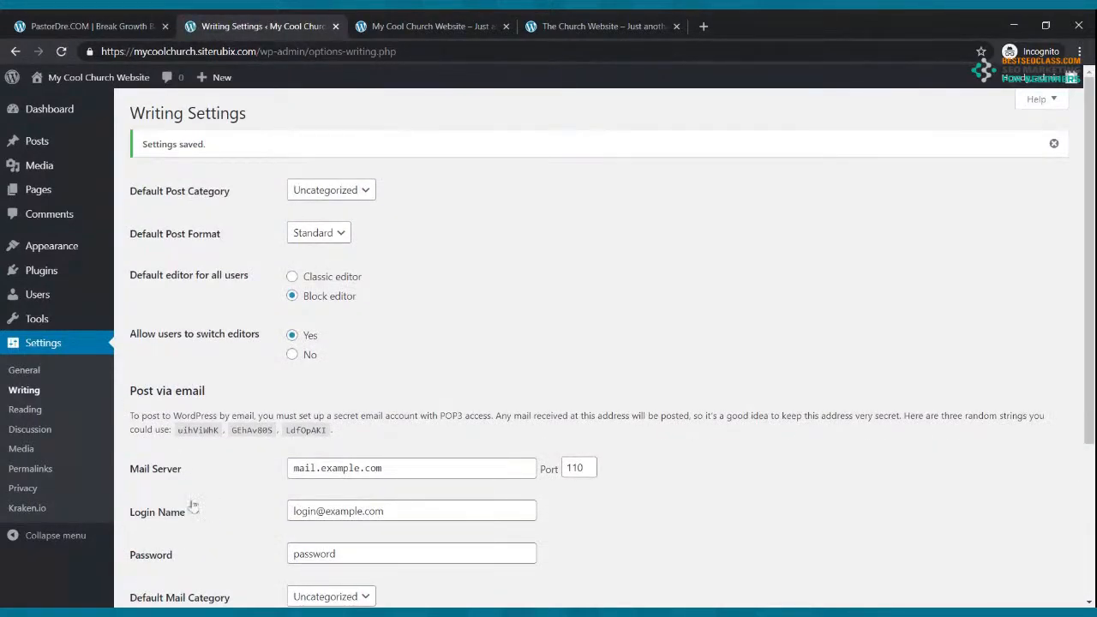
{"action": "left_click", "coordinate": [62, 248]}
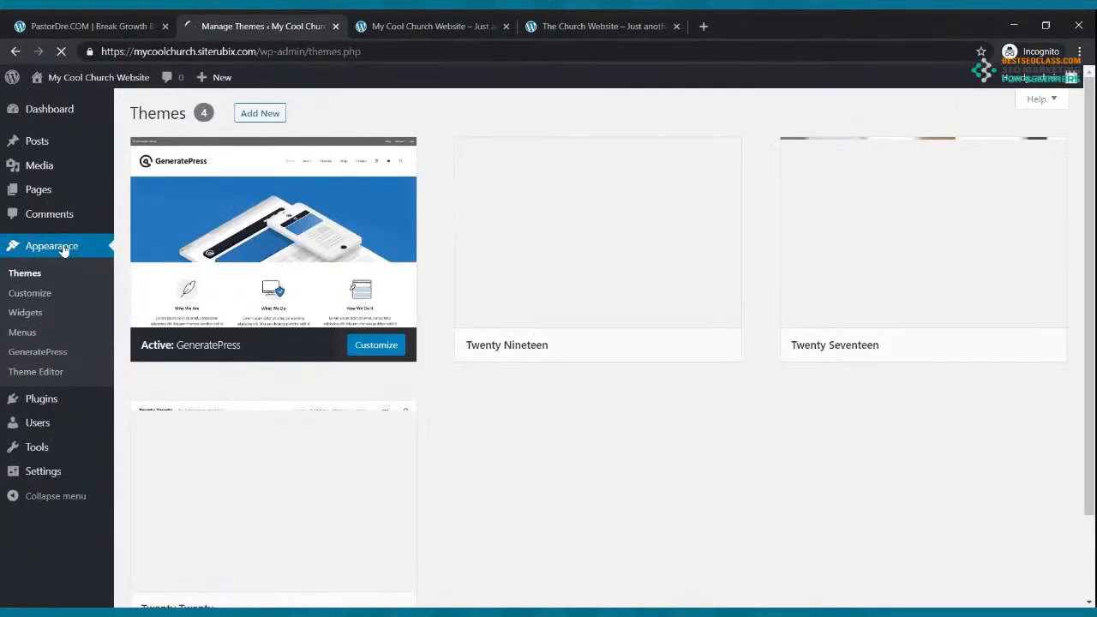
In the Customizer's Site Identity, hide the site title and tagline, publish, and close it.
{"action": "left_click", "coordinate": [34, 294]}
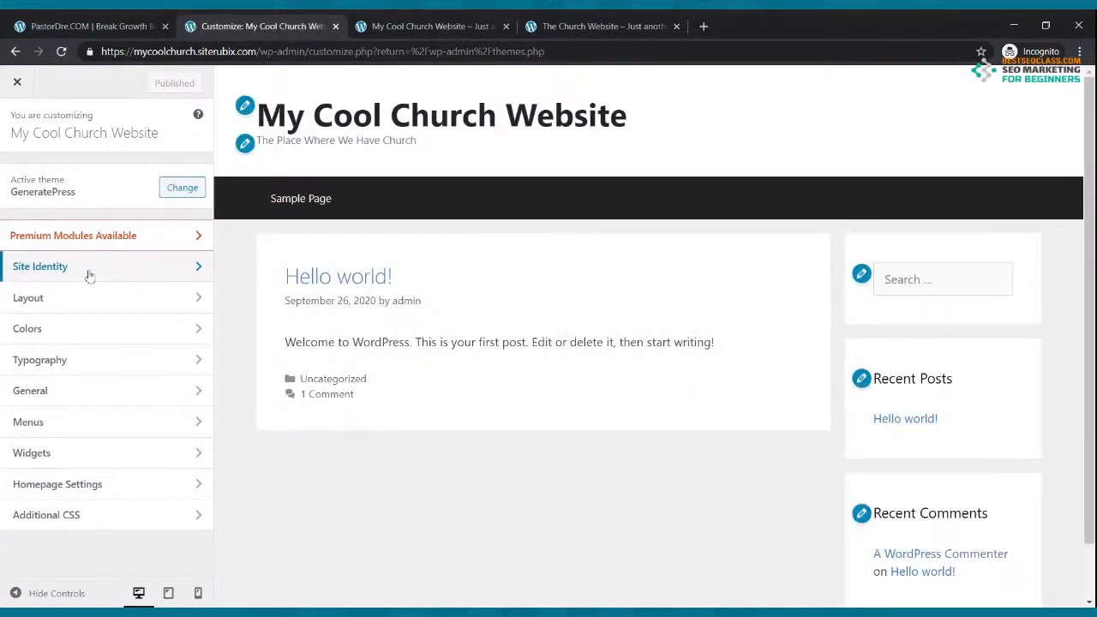
{"action": "left_click", "coordinate": [89, 276]}
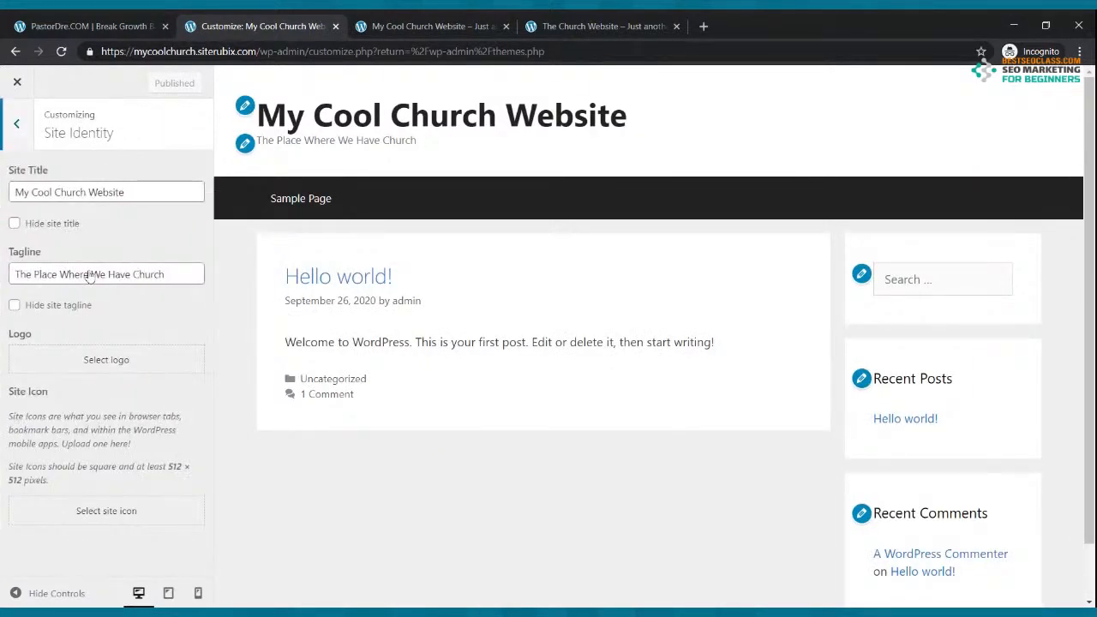
{"action": "left_click", "coordinate": [15, 223]}
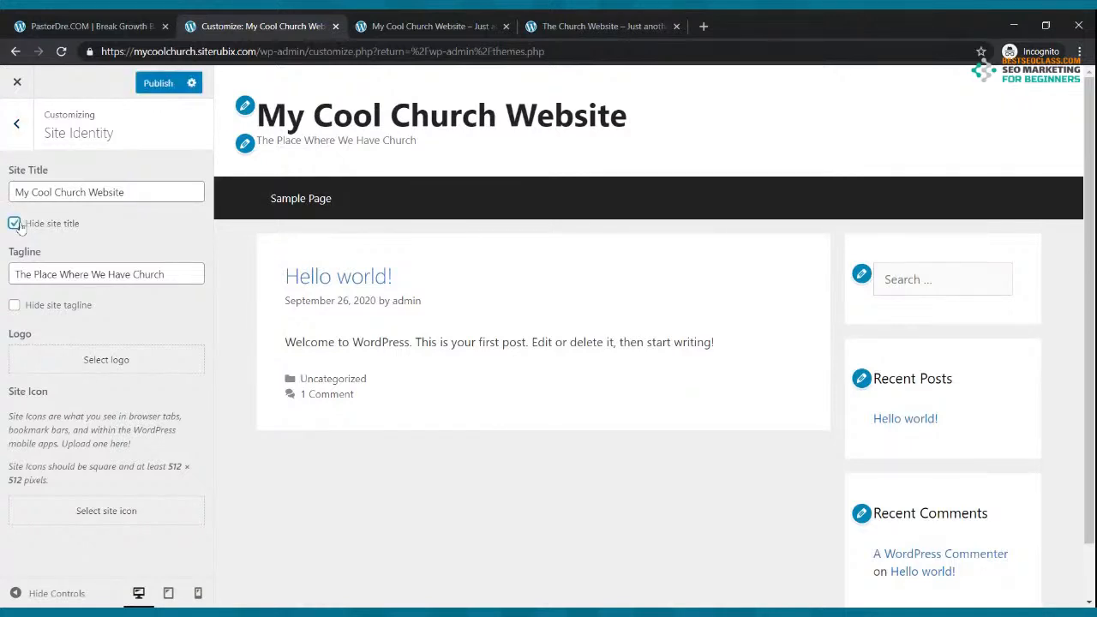
{"action": "left_click", "coordinate": [14, 306]}
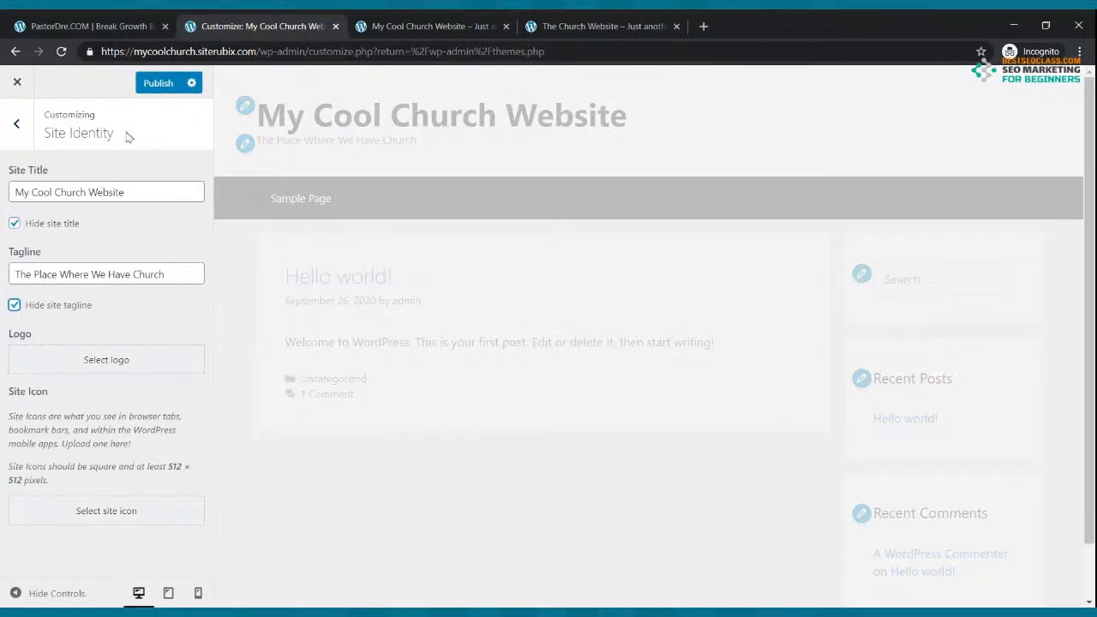
{"action": "left_click", "coordinate": [156, 84]}
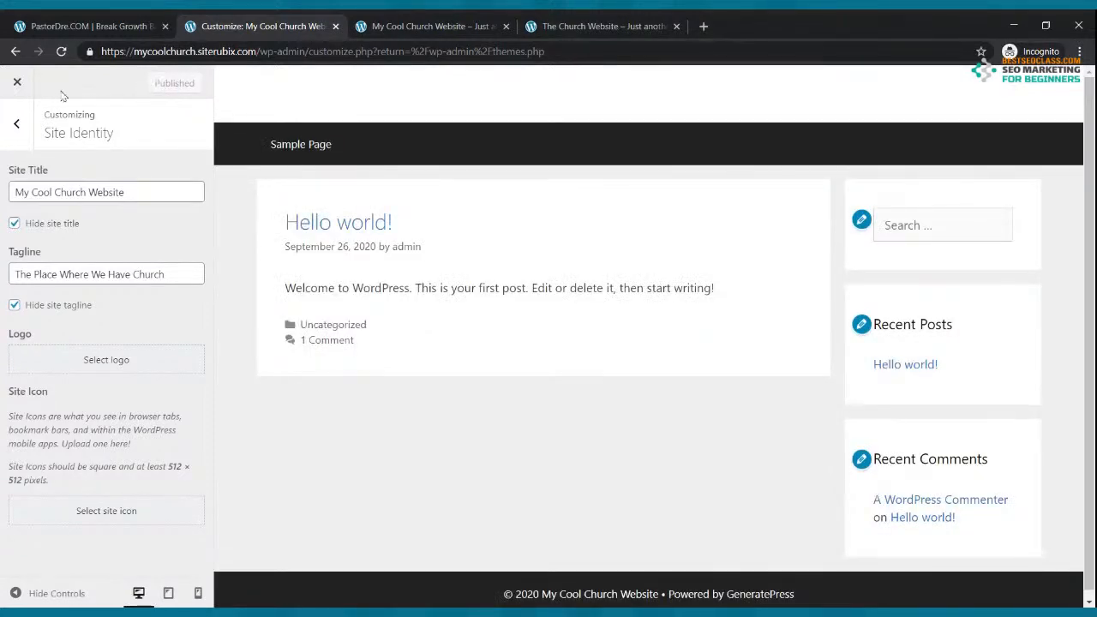
{"action": "left_click", "coordinate": [18, 84]}
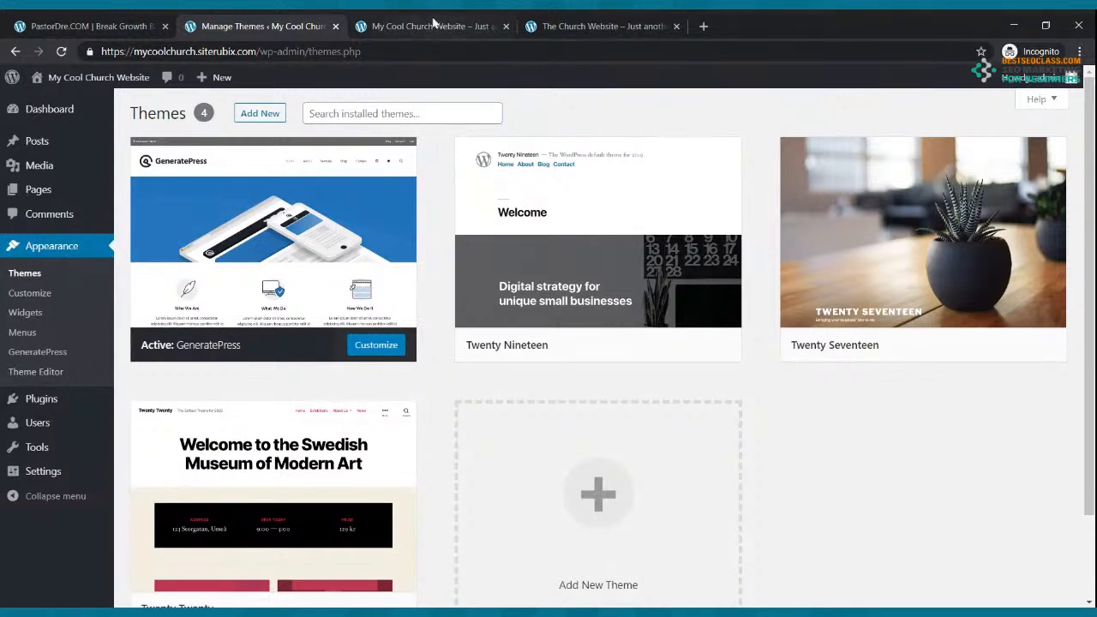
{"action": "left_click", "coordinate": [432, 26]}
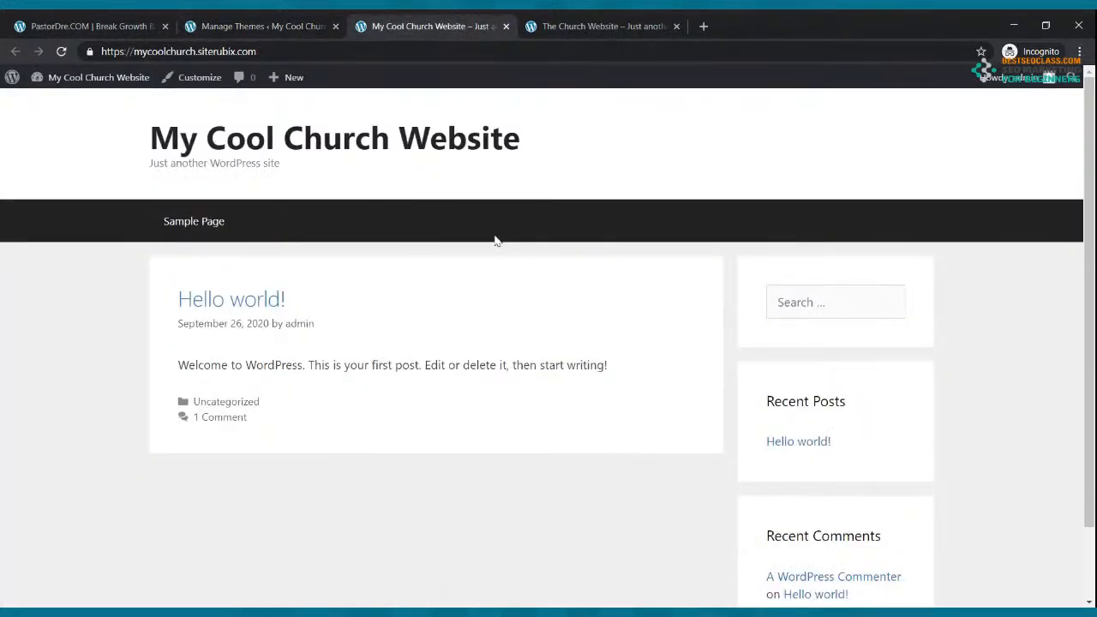
{"action": "left_click", "coordinate": [63, 52]}
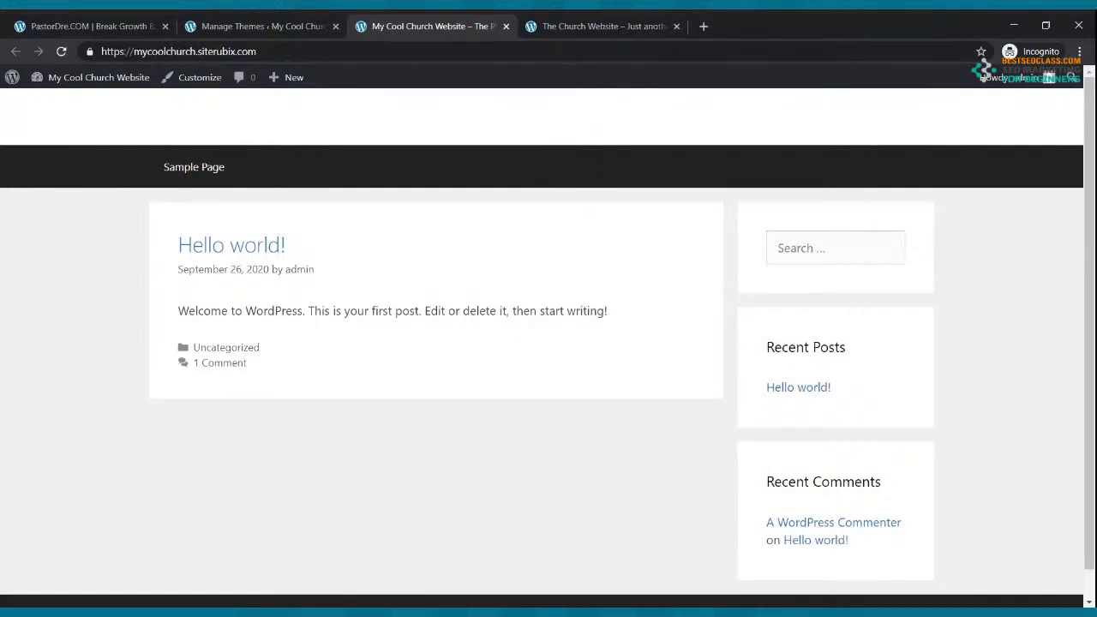
{"action": "left_click", "coordinate": [616, 22]}
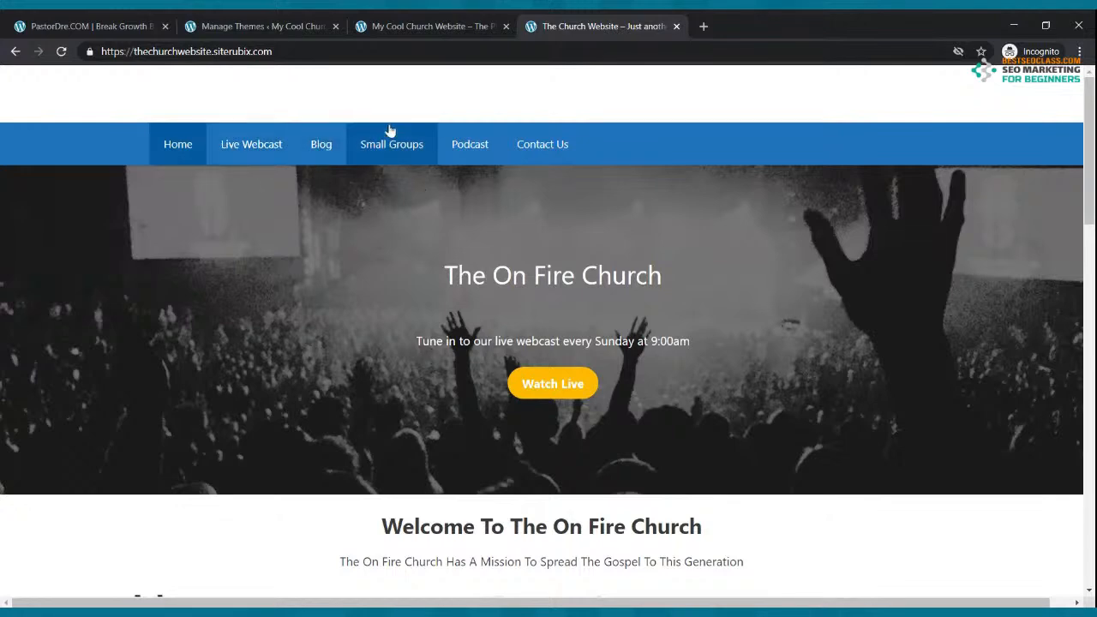
{"action": "left_click", "coordinate": [218, 23]}
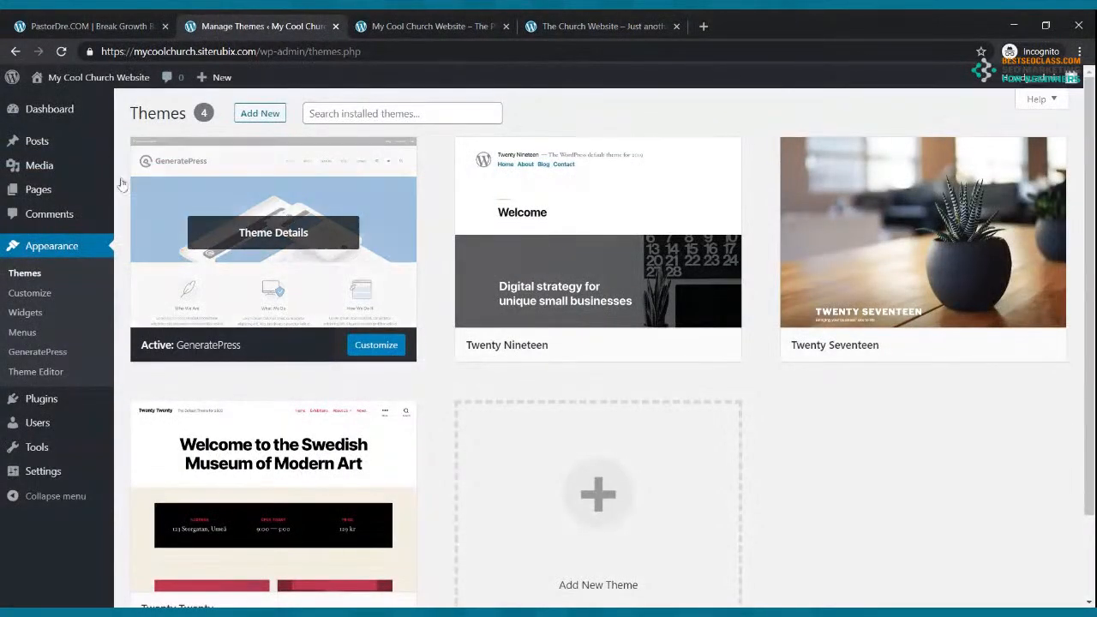
Move the default Sample Page to the trash.
{"action": "left_click", "coordinate": [32, 194]}
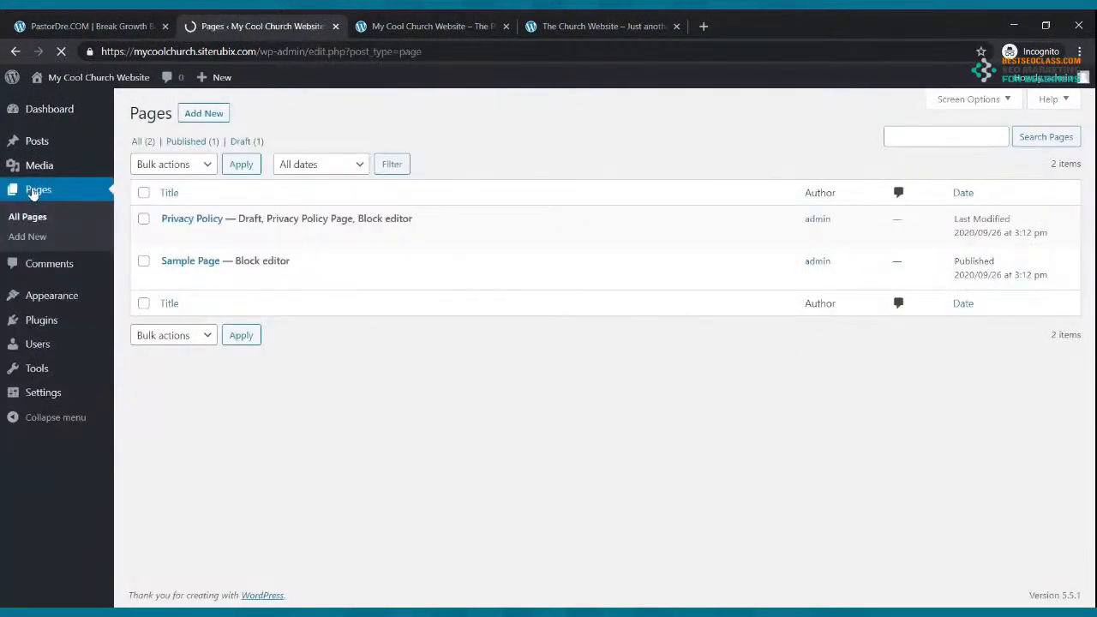
{"action": "mouse_move", "coordinate": [219, 275]}
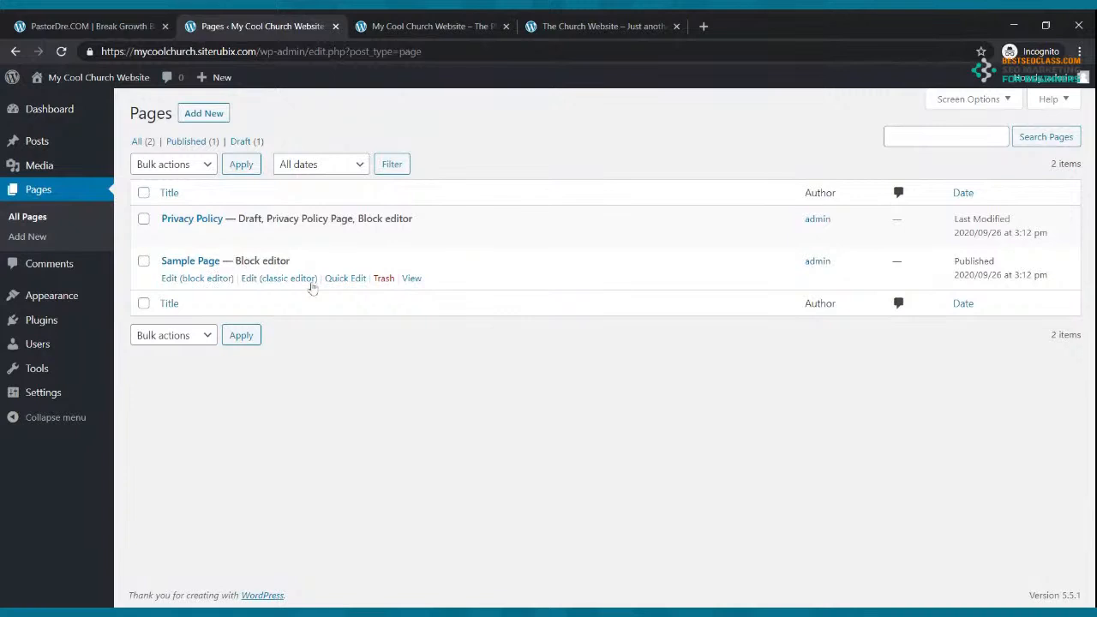
{"action": "left_click", "coordinate": [384, 278]}
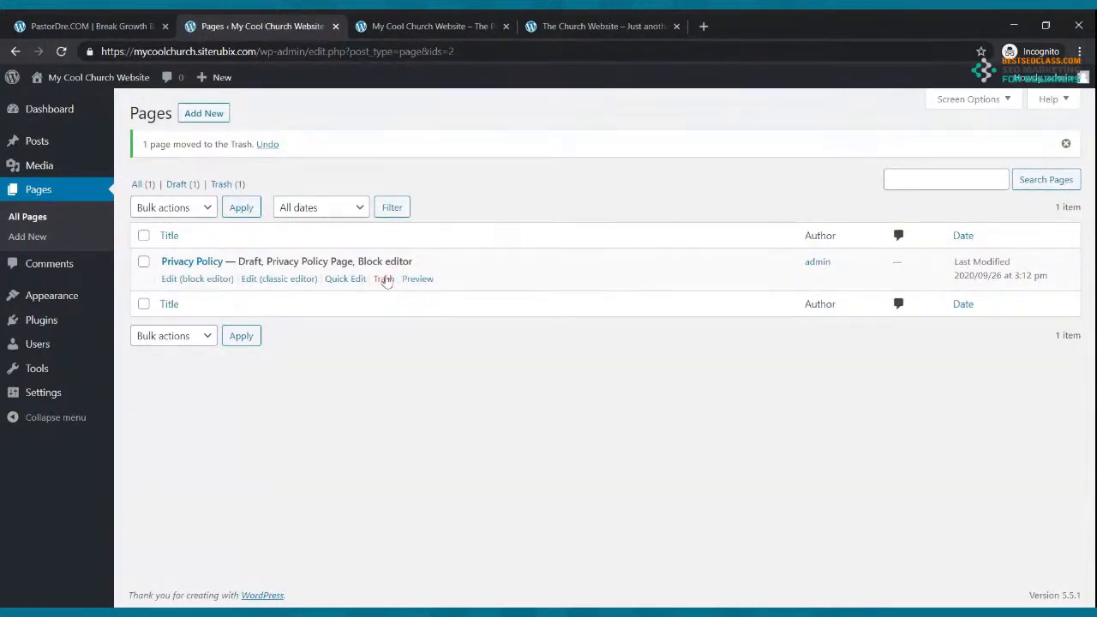
Publish a blank page titled 'Home', then start another new page.
{"action": "left_click", "coordinate": [205, 118]}
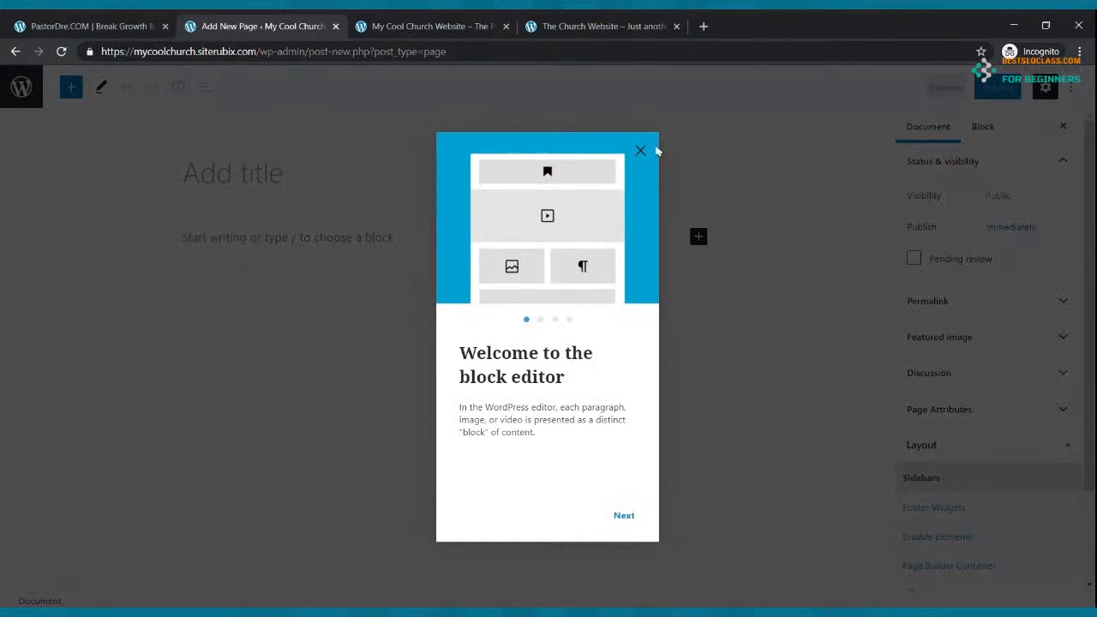
{"action": "left_click", "coordinate": [641, 153]}
{"action": "left_click", "coordinate": [226, 174]}
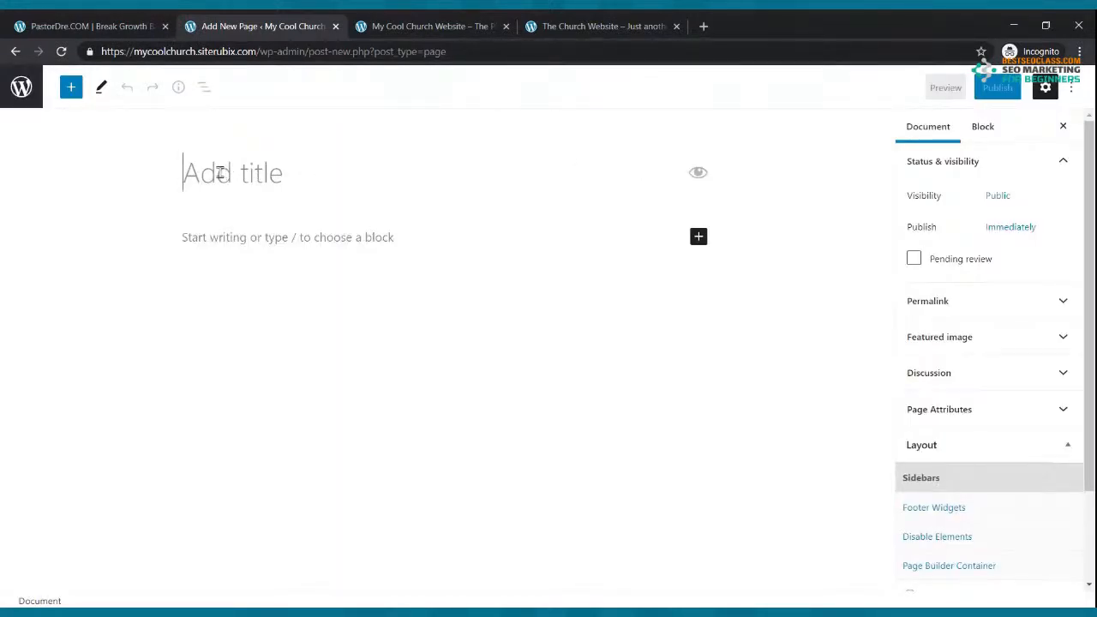
{"action": "type", "text": "Home"}
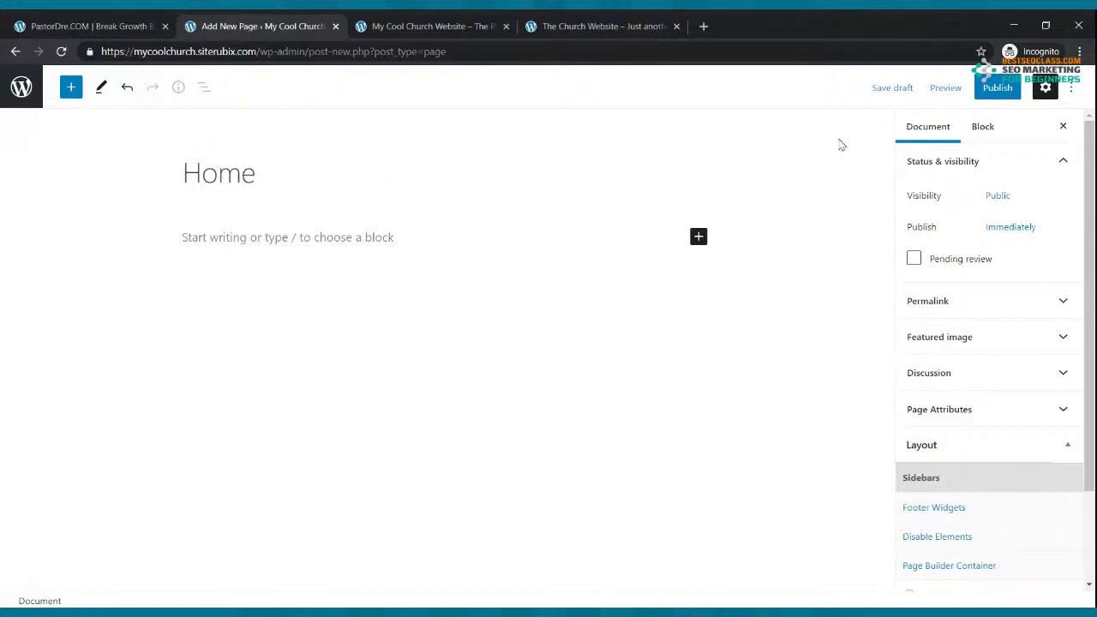
{"action": "left_click", "coordinate": [995, 93]}
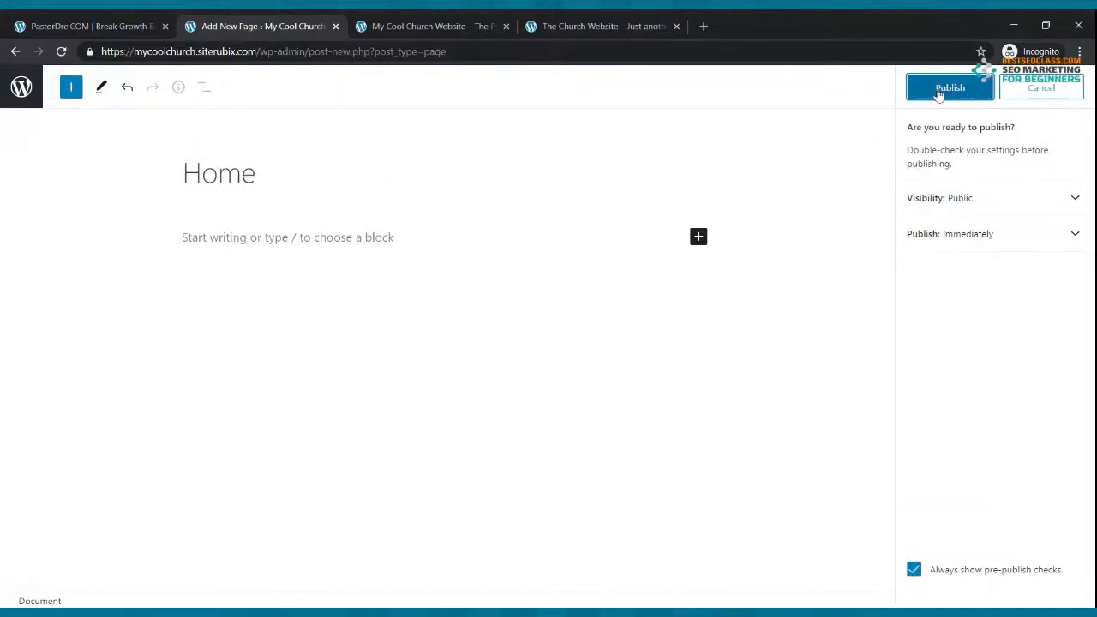
{"action": "left_click", "coordinate": [942, 89]}
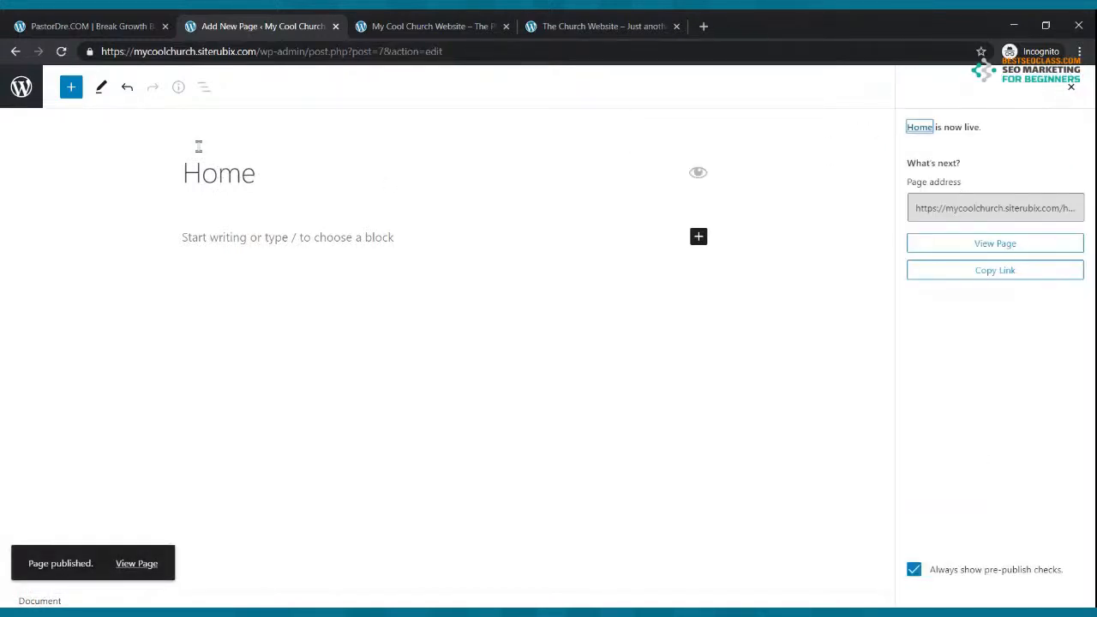
{"action": "left_click", "coordinate": [16, 53]}
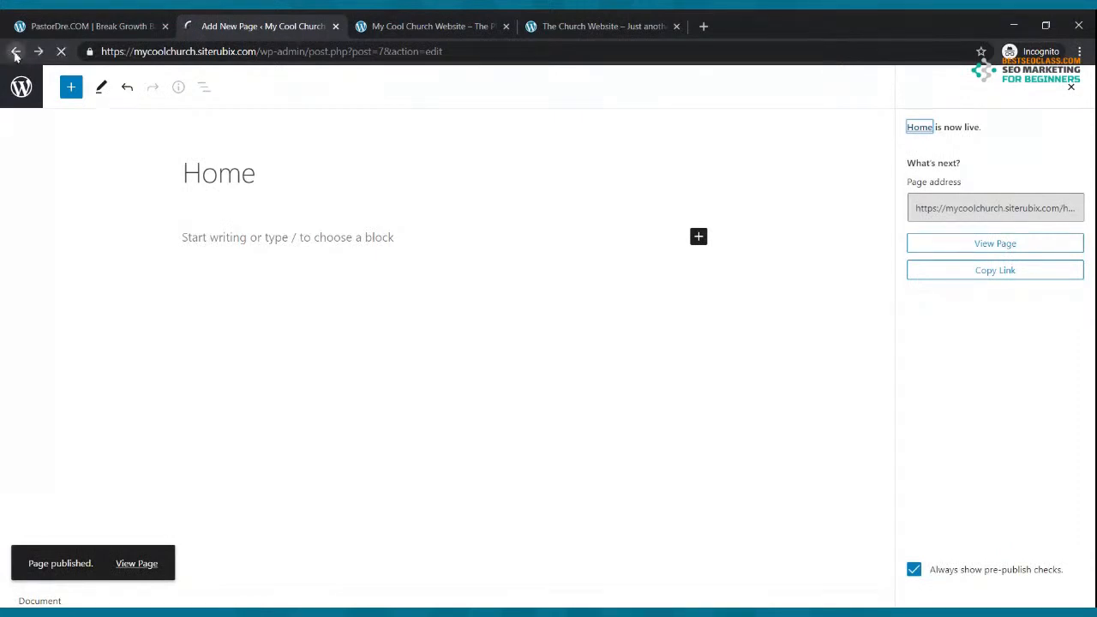
{"action": "left_click", "coordinate": [200, 114]}
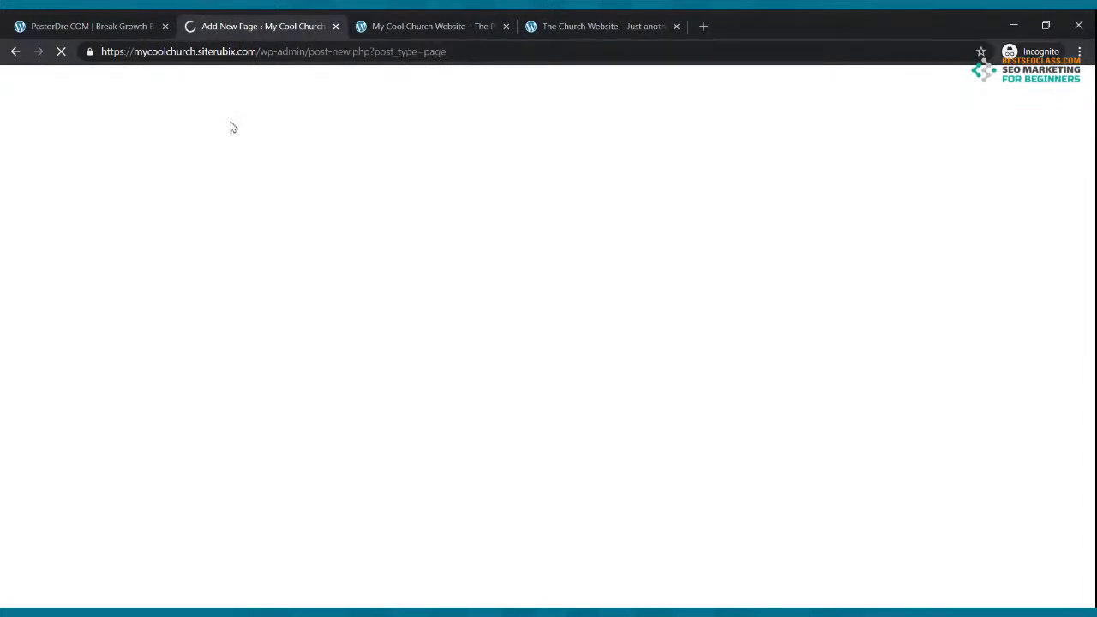
{"action": "left_click", "coordinate": [583, 26]}
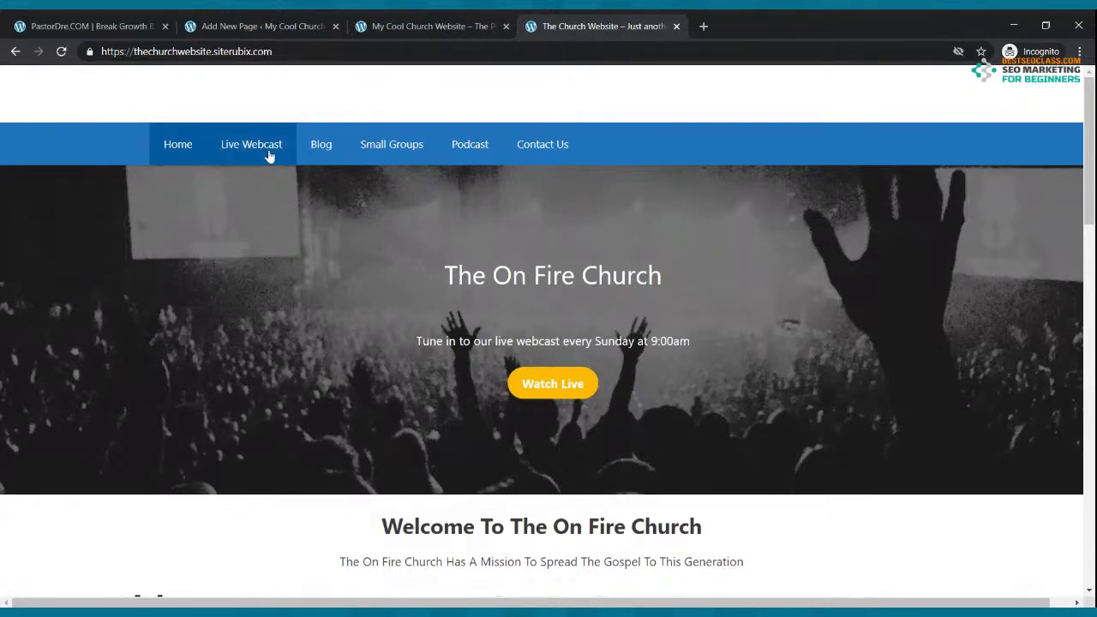
Publish a new page titled 'Live Webcast'.
{"action": "left_click", "coordinate": [257, 26]}
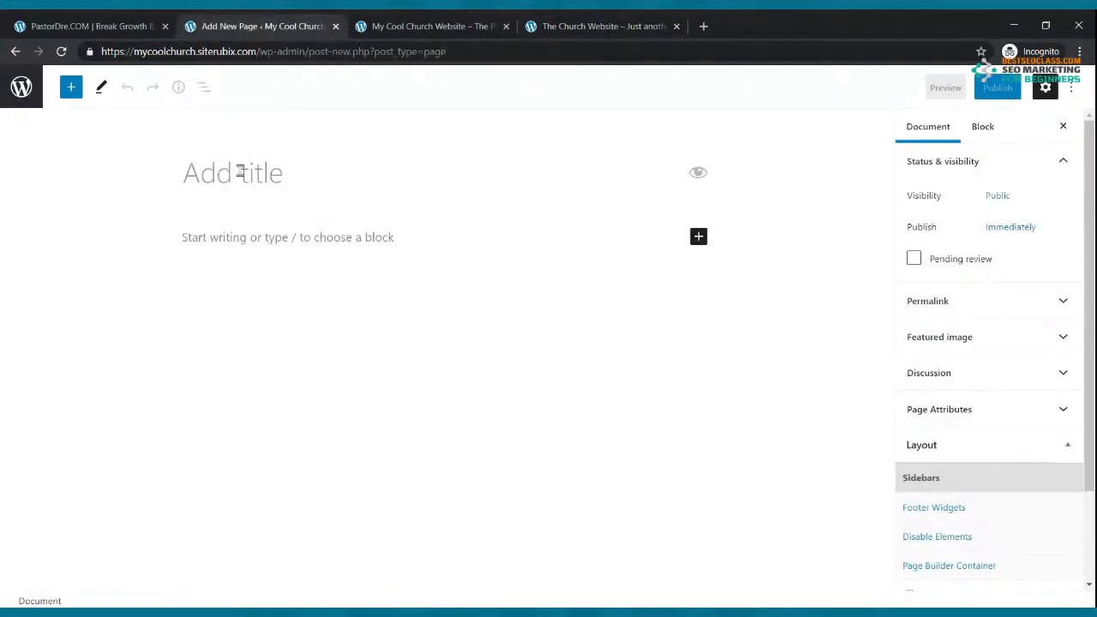
{"action": "left_click", "coordinate": [241, 171]}
{"action": "type", "text": "Live Webcast"}
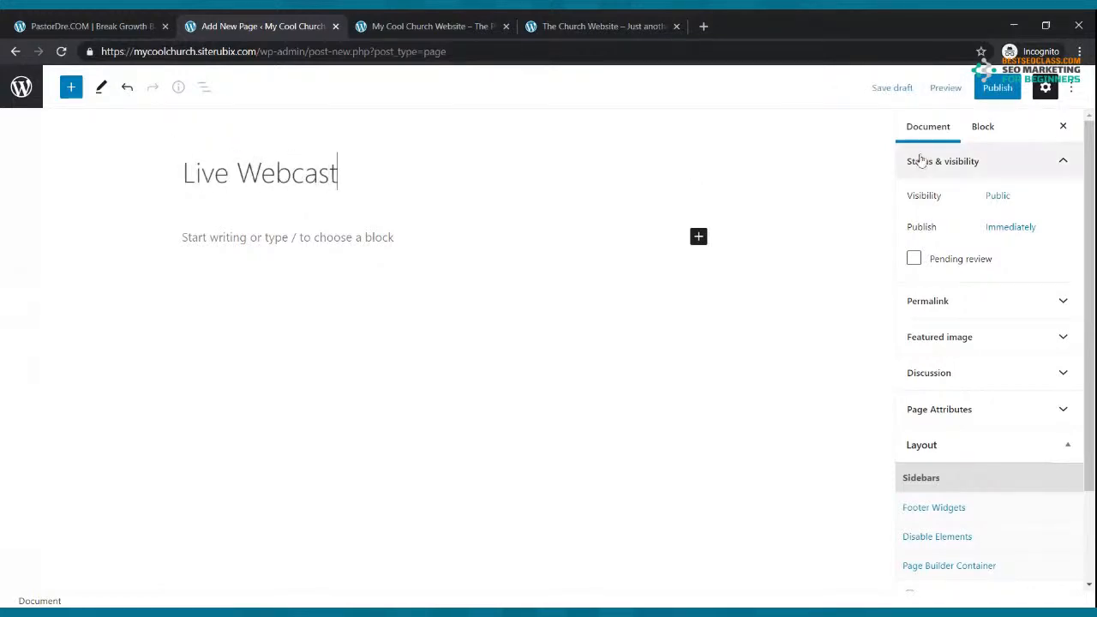
{"action": "left_click", "coordinate": [984, 91]}
{"action": "left_click", "coordinate": [966, 91]}
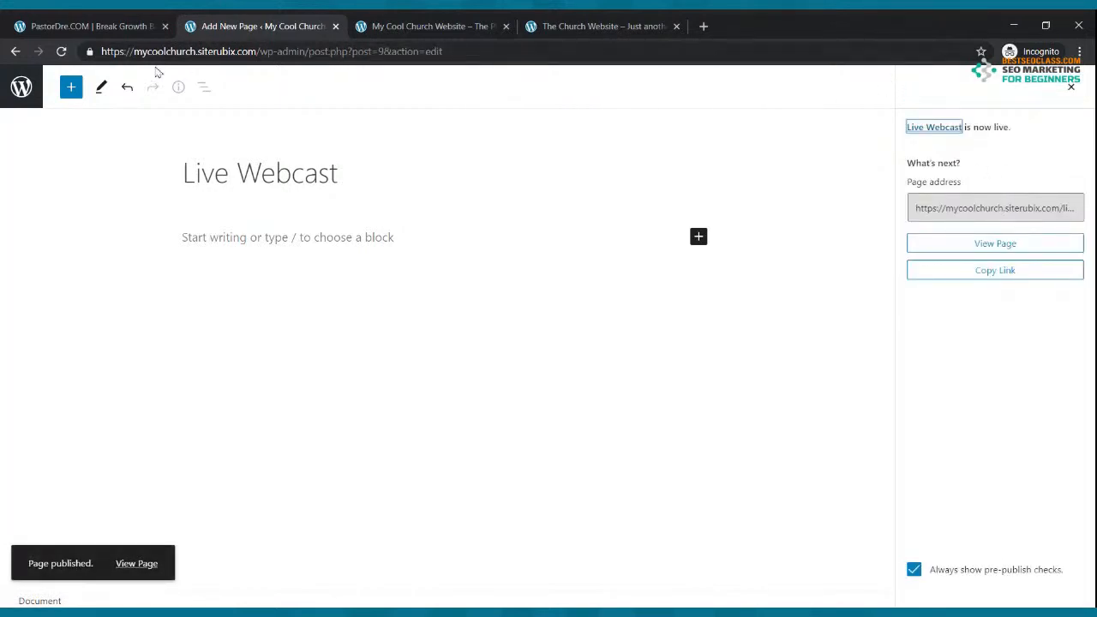
{"action": "left_click", "coordinate": [16, 51]}
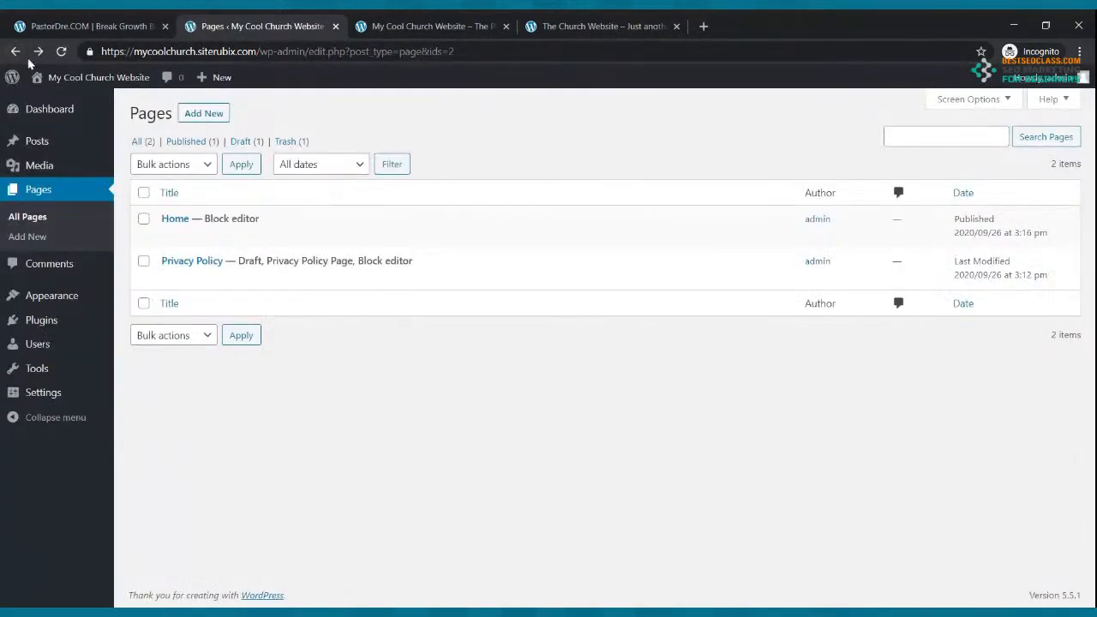
Publish a new page titled 'Blog' and refresh the Pages list.
{"action": "left_click", "coordinate": [200, 114]}
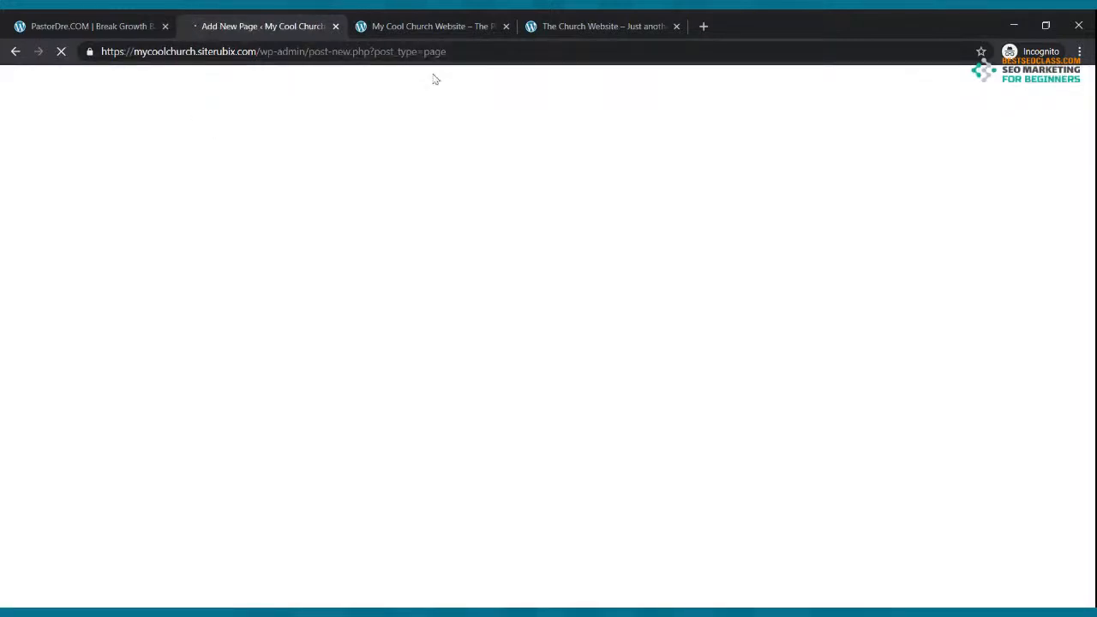
{"action": "left_click", "coordinate": [600, 26]}
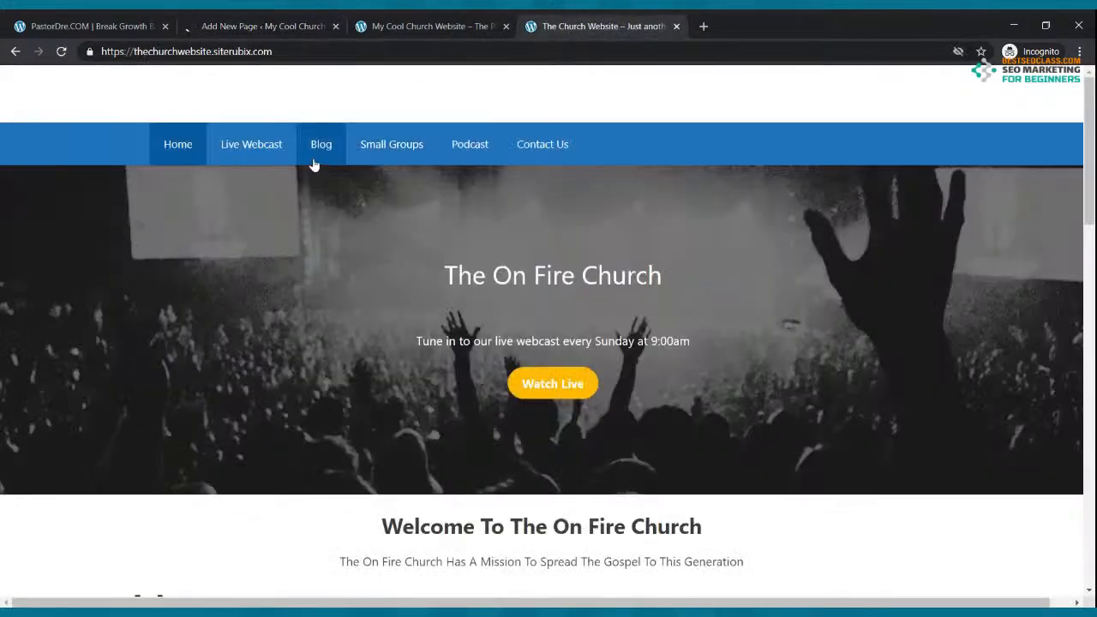
{"action": "left_click", "coordinate": [270, 30]}
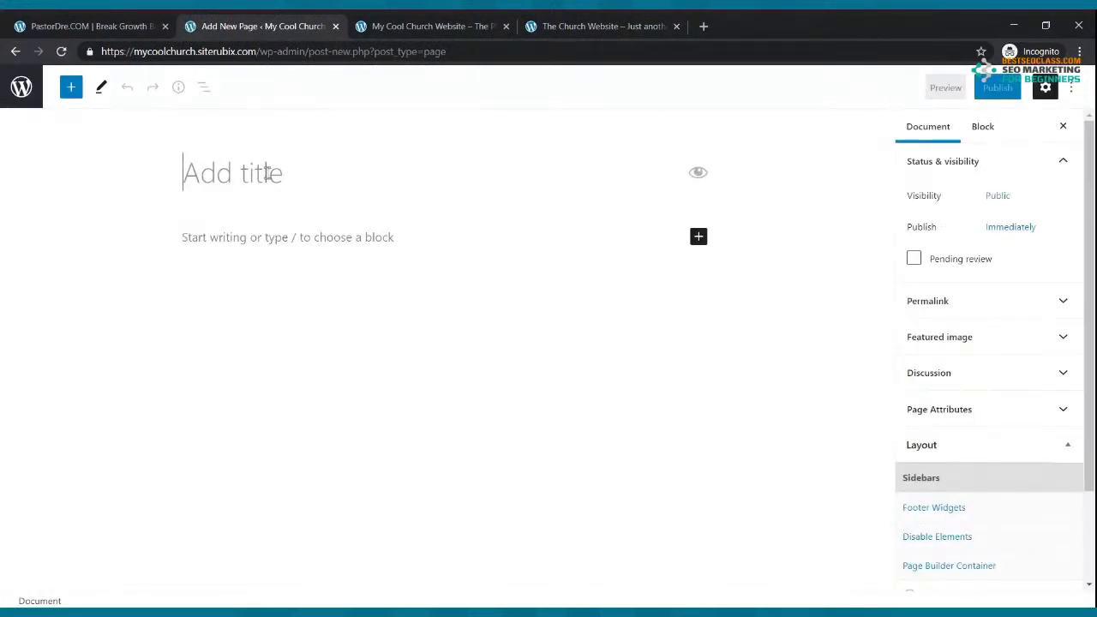
{"action": "type", "text": "Blog"}
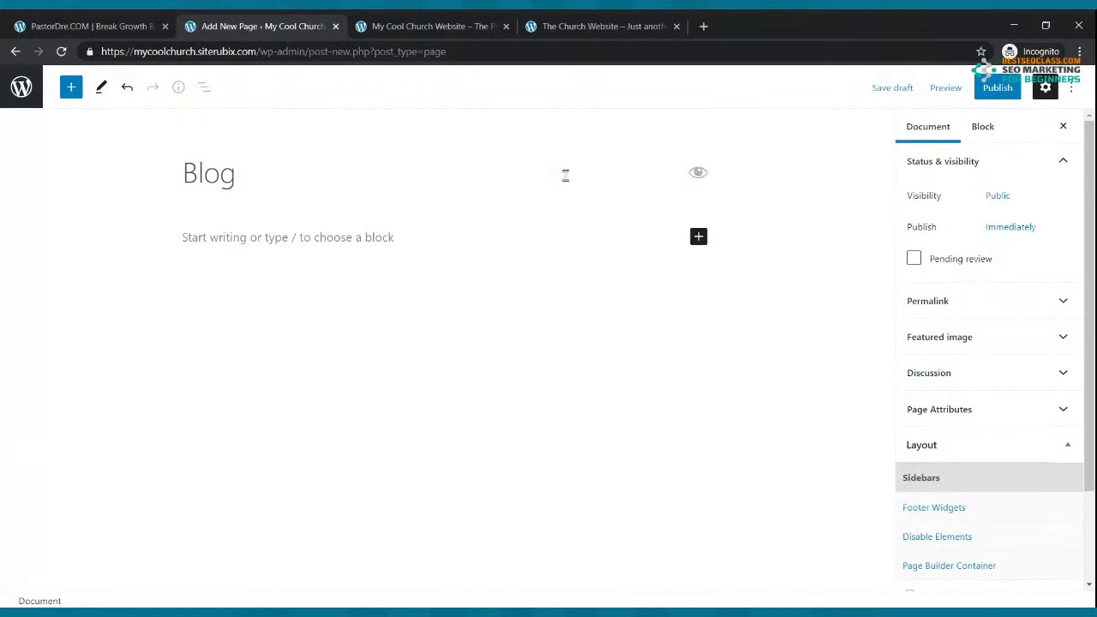
{"action": "left_click", "coordinate": [1005, 87]}
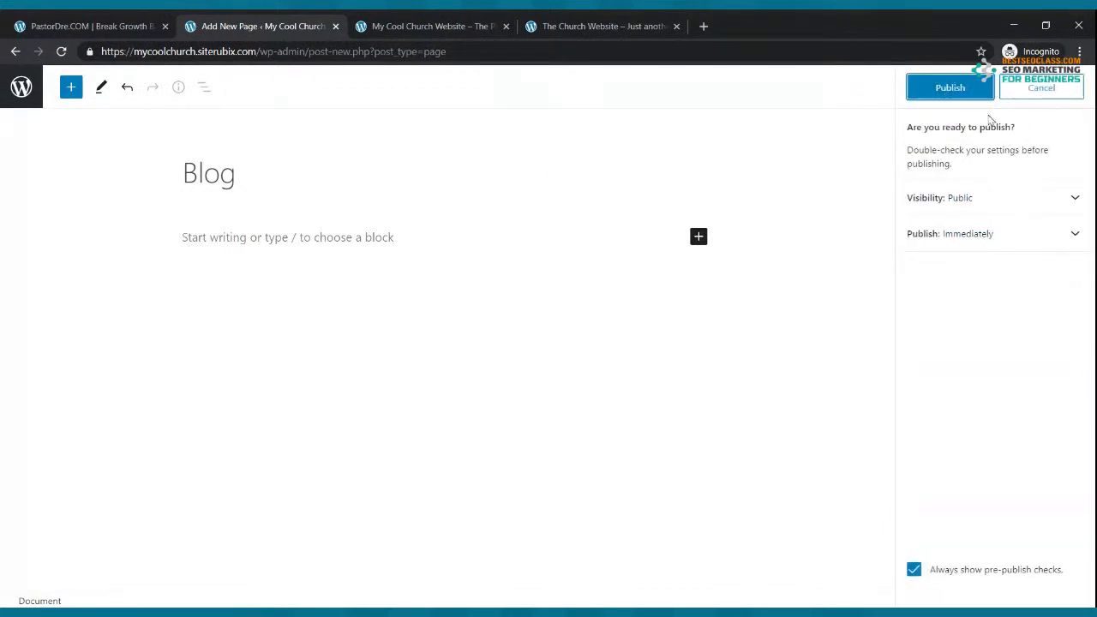
{"action": "left_click", "coordinate": [956, 90]}
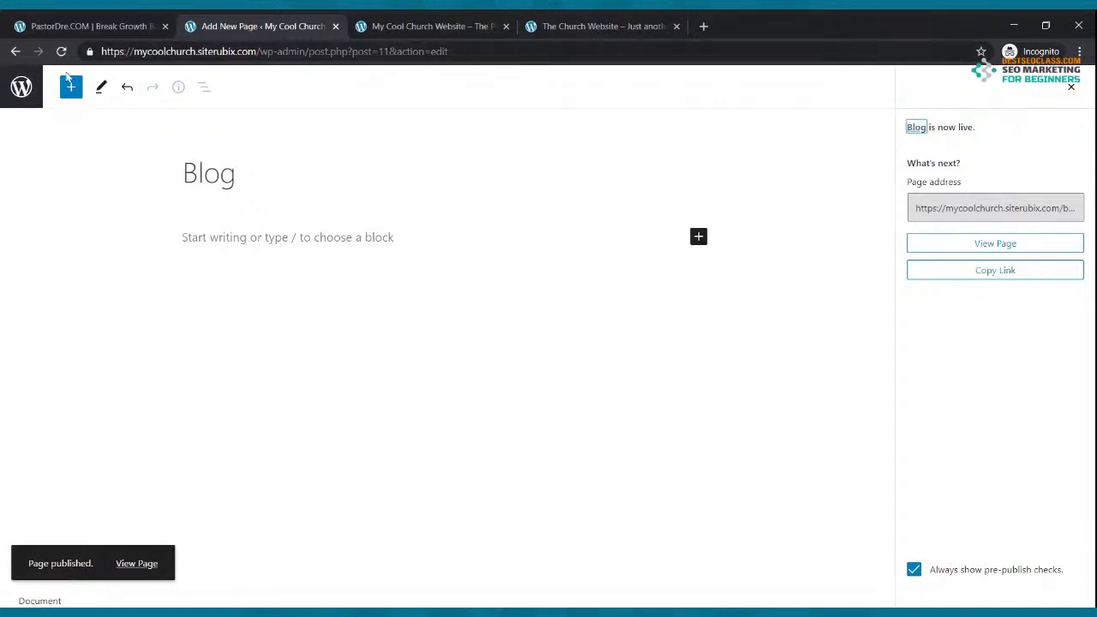
{"action": "left_click", "coordinate": [17, 57]}
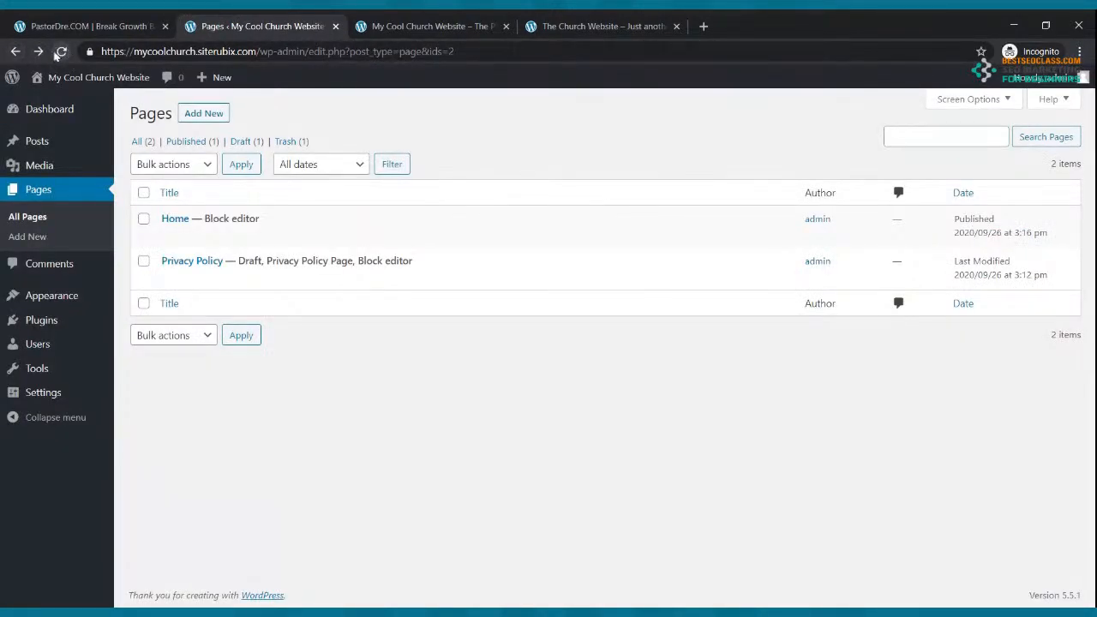
{"action": "left_click", "coordinate": [63, 52]}
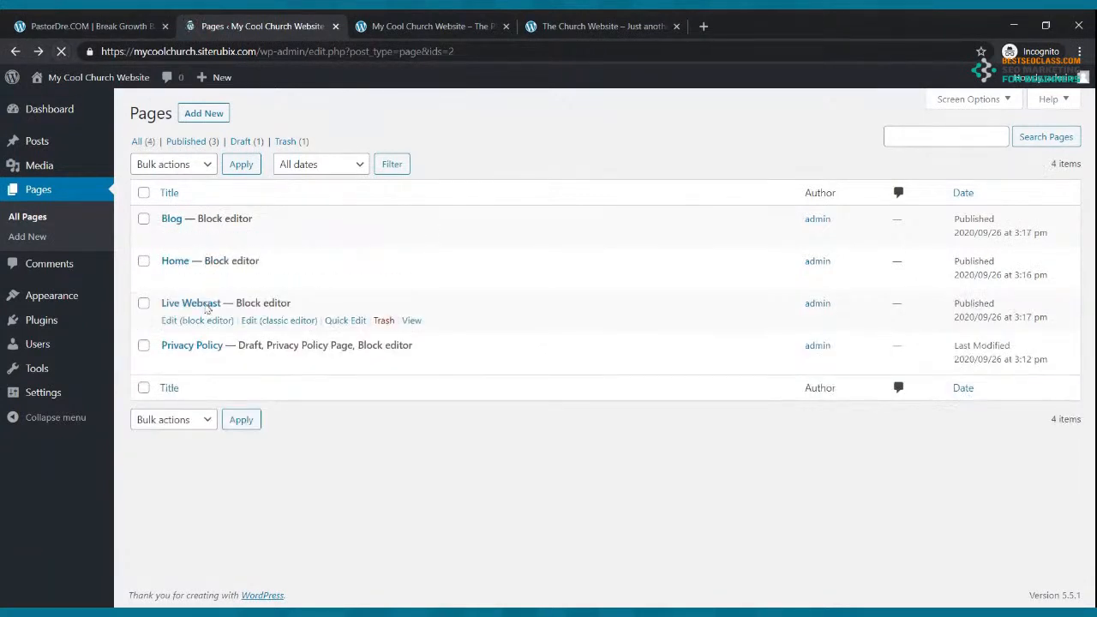
Publish a new page titled 'Small Groups'.
{"action": "left_click", "coordinate": [542, 26]}
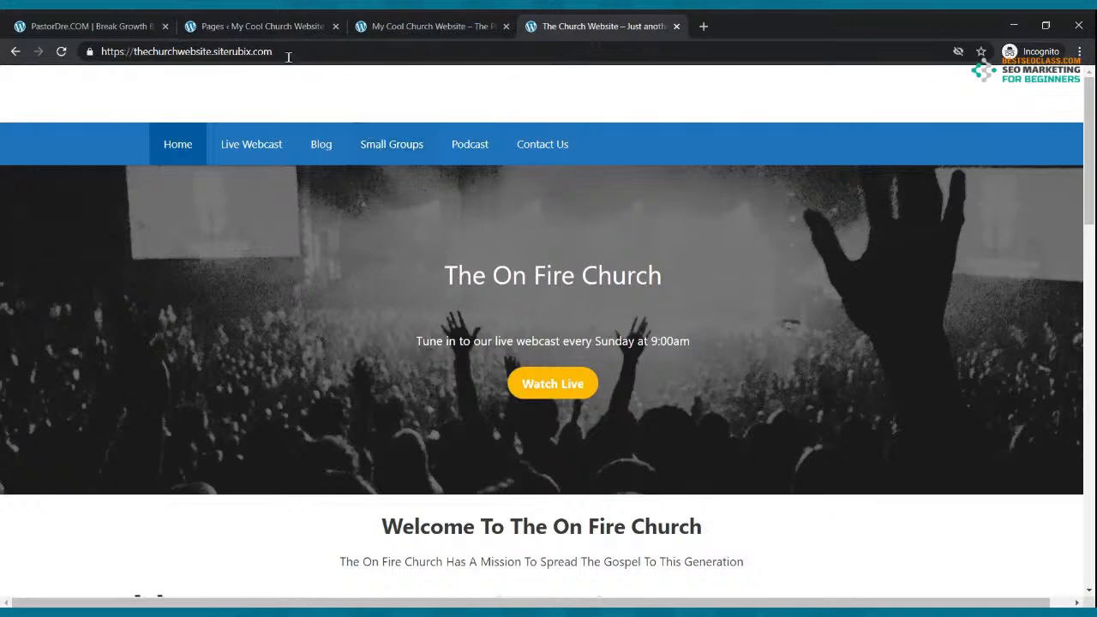
{"action": "left_click", "coordinate": [264, 33]}
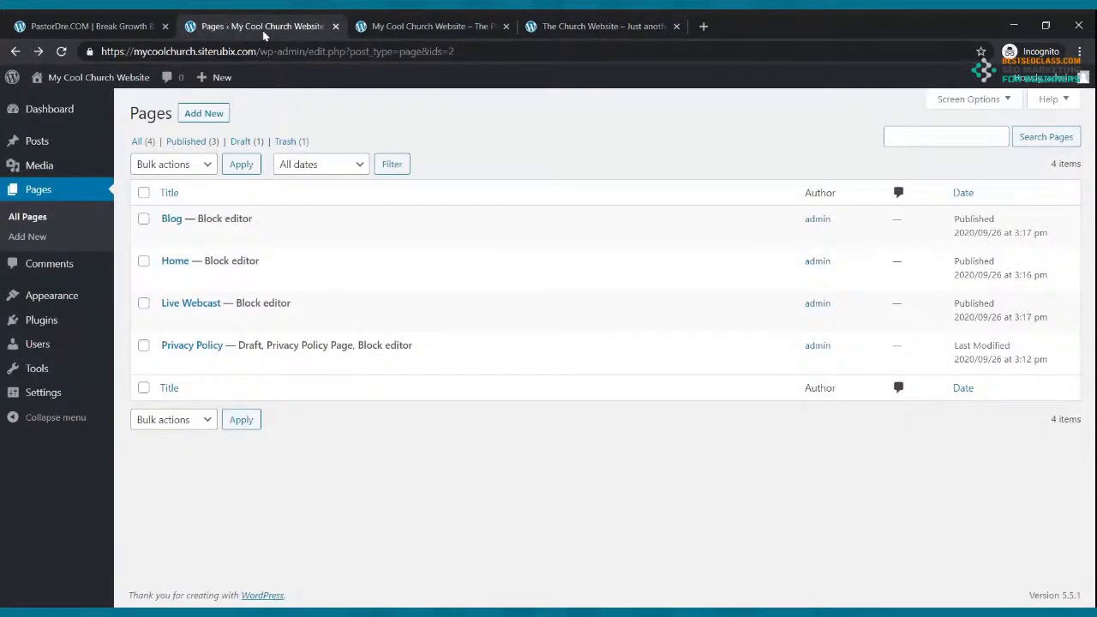
{"action": "left_click", "coordinate": [193, 115]}
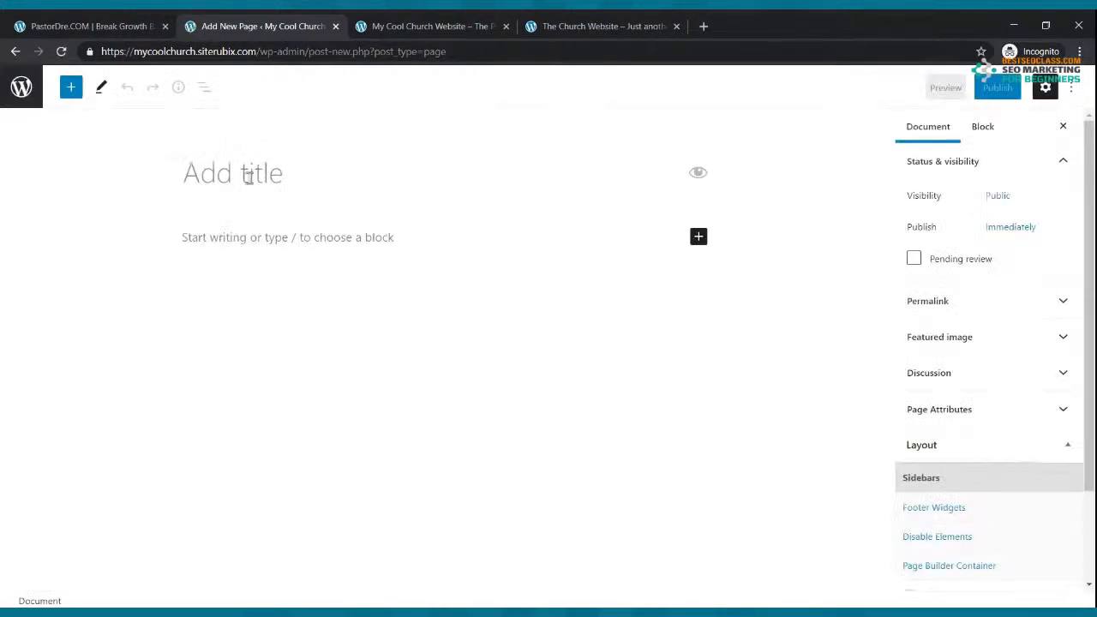
{"action": "left_click", "coordinate": [248, 175]}
{"action": "type", "text": "Small Groups"}
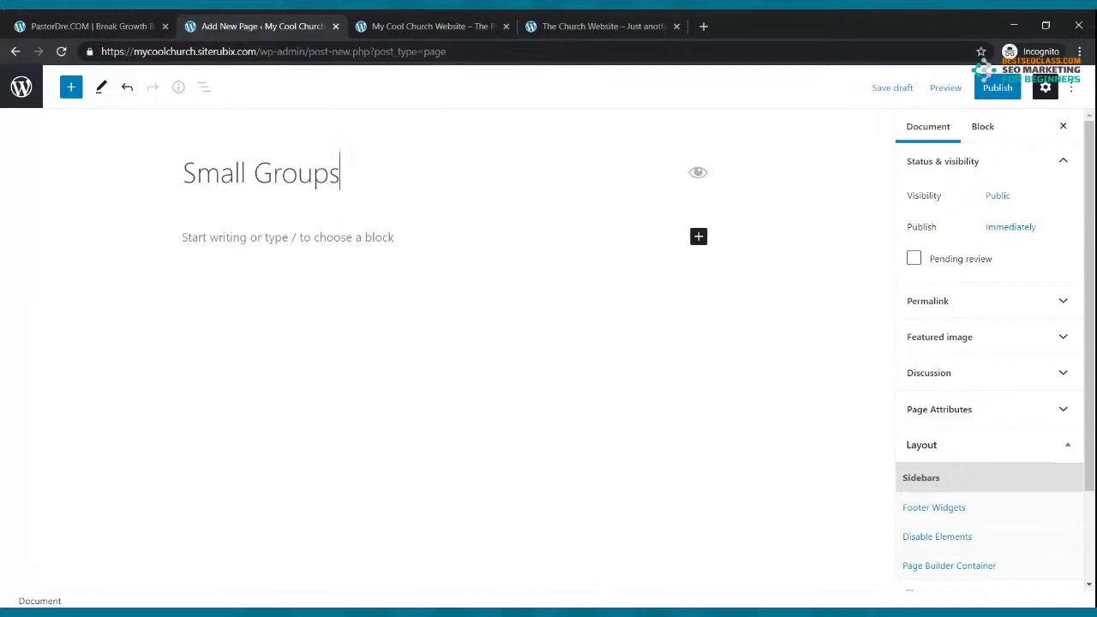
{"action": "left_click", "coordinate": [1001, 88]}
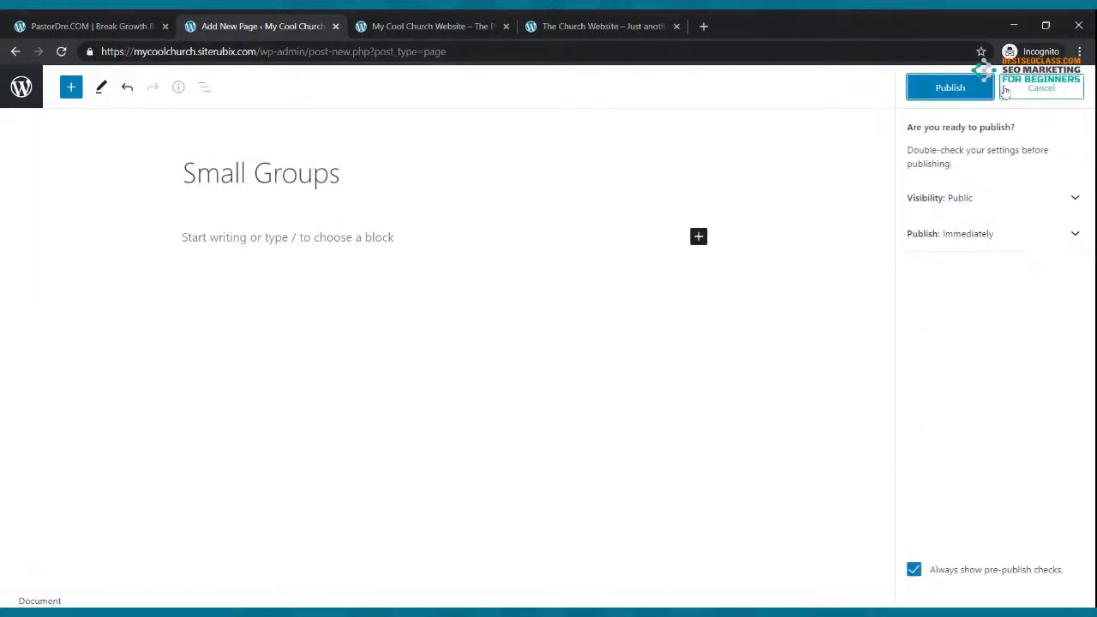
{"action": "left_click", "coordinate": [961, 89]}
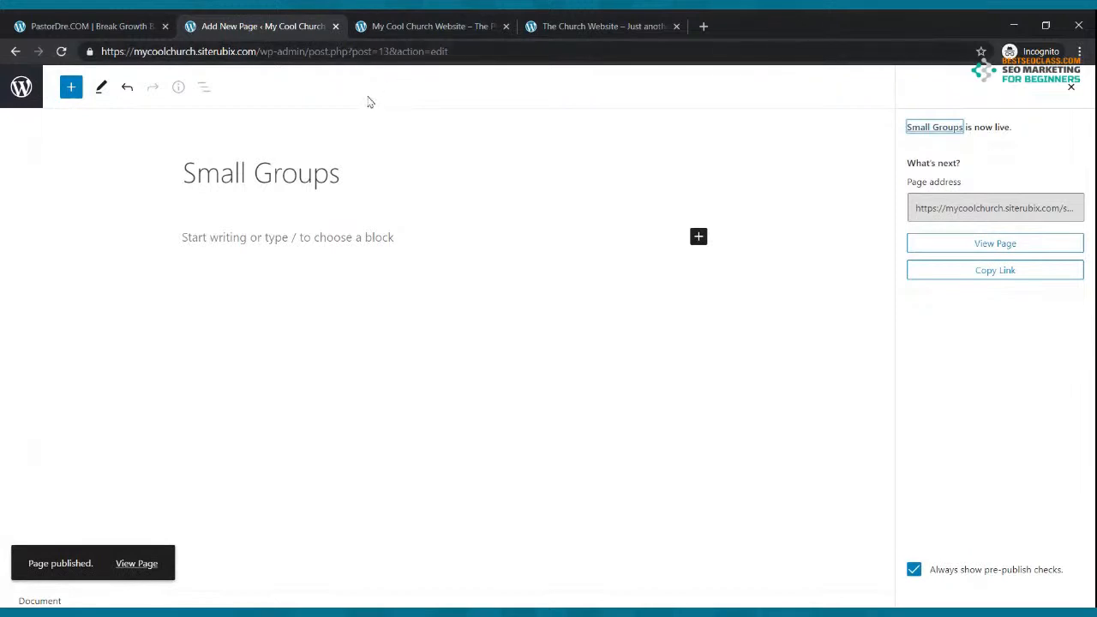
Publish a new page titled 'Podcast', then start another blank page.
{"action": "left_click", "coordinate": [583, 26]}
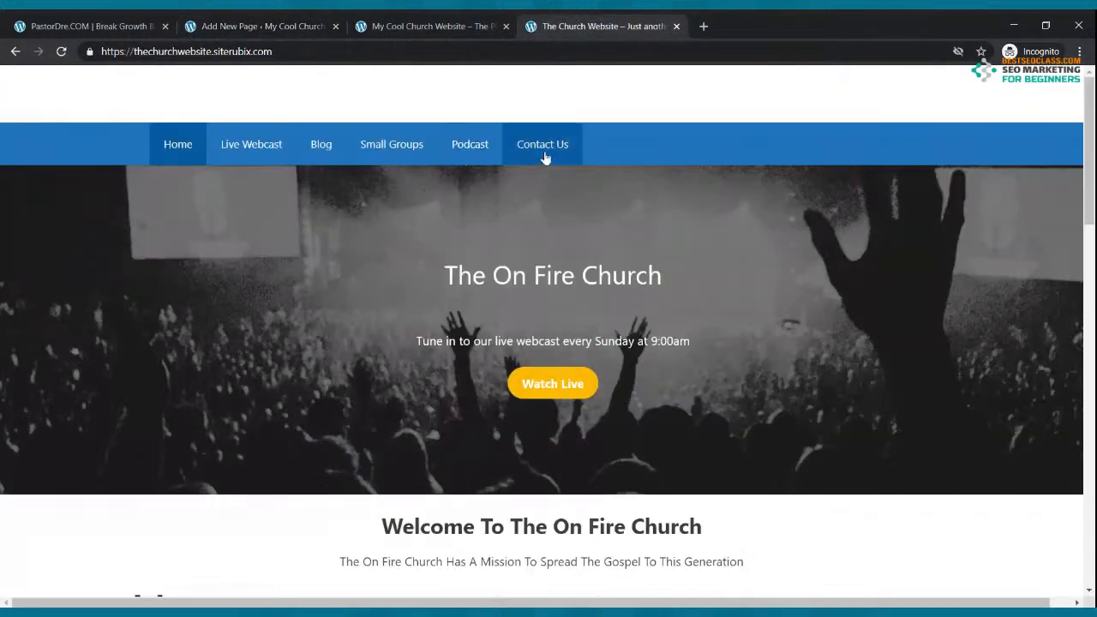
{"action": "left_click", "coordinate": [223, 24]}
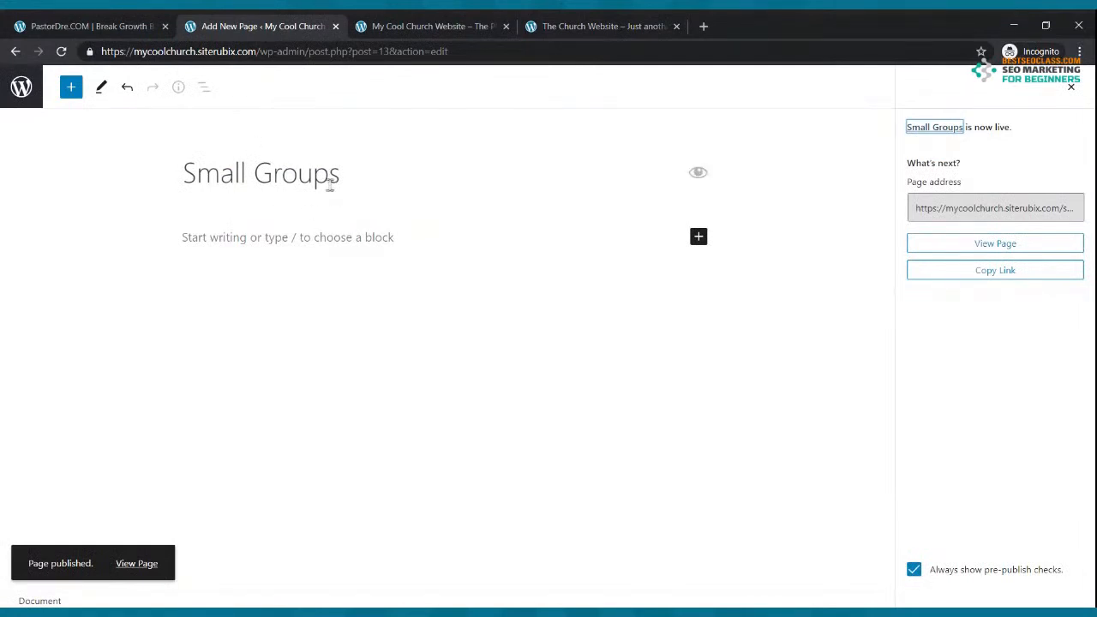
{"action": "left_click", "coordinate": [16, 51]}
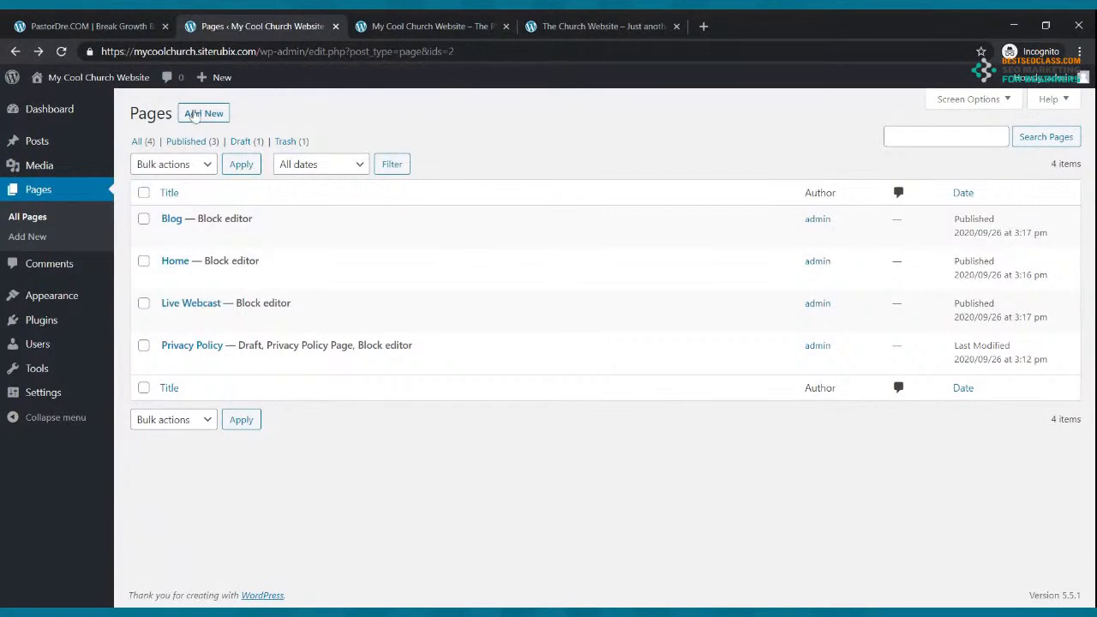
{"action": "left_click", "coordinate": [195, 115]}
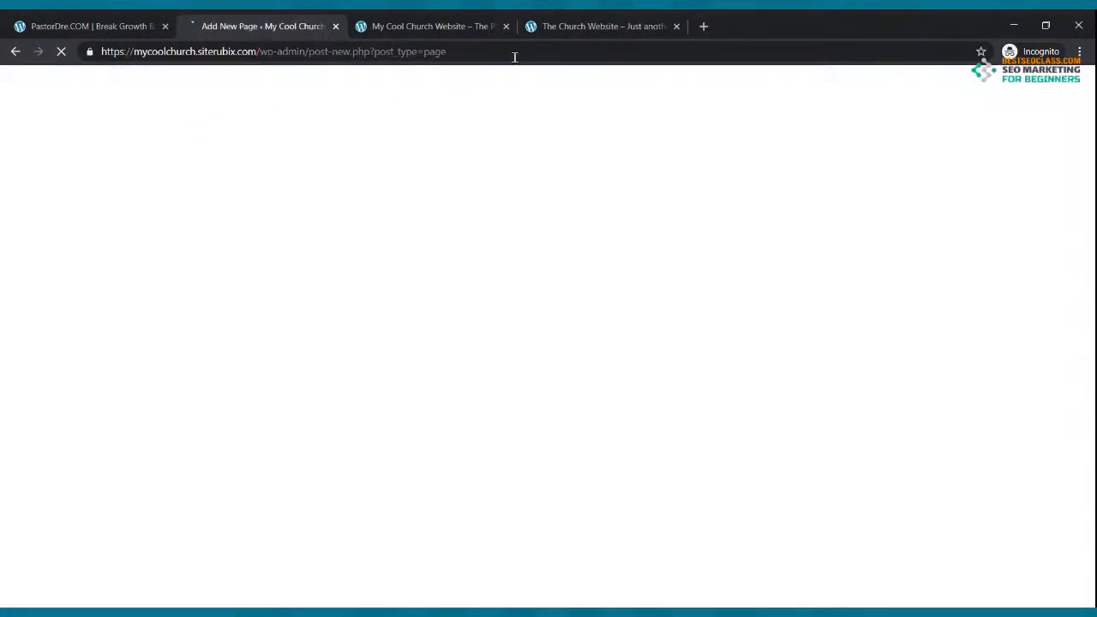
{"action": "left_click", "coordinate": [581, 25]}
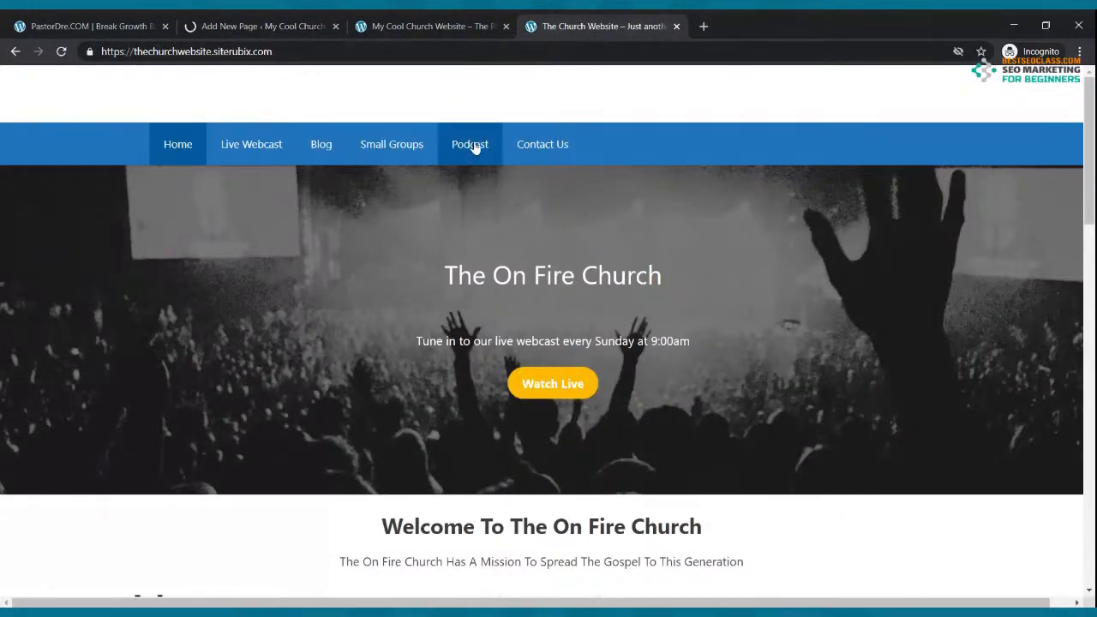
{"action": "left_click", "coordinate": [265, 30]}
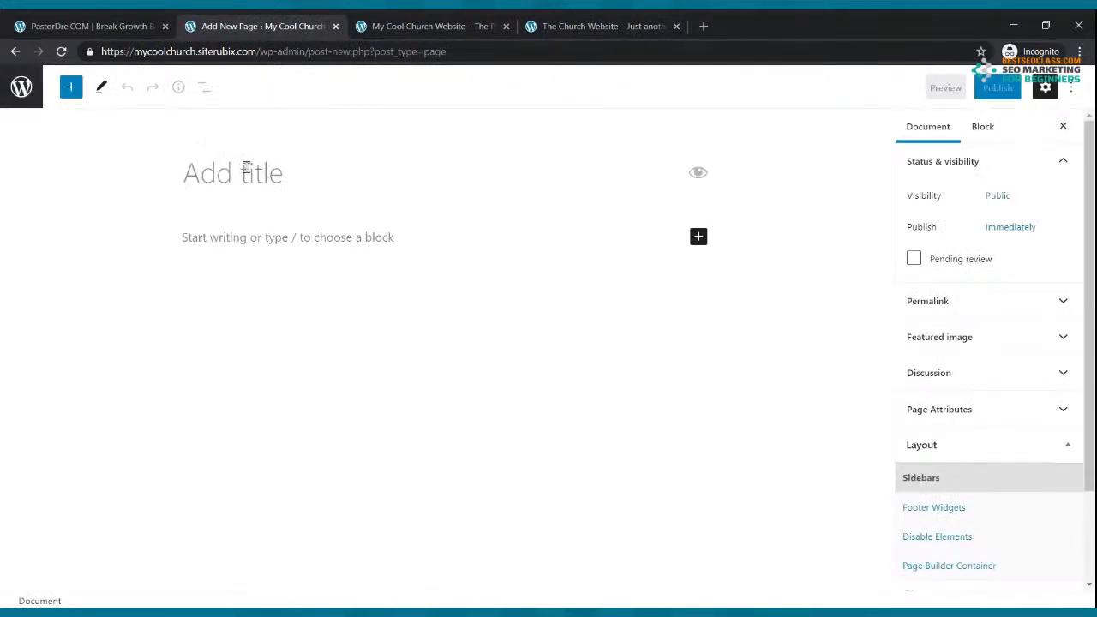
{"action": "type", "text": "Podcast"}
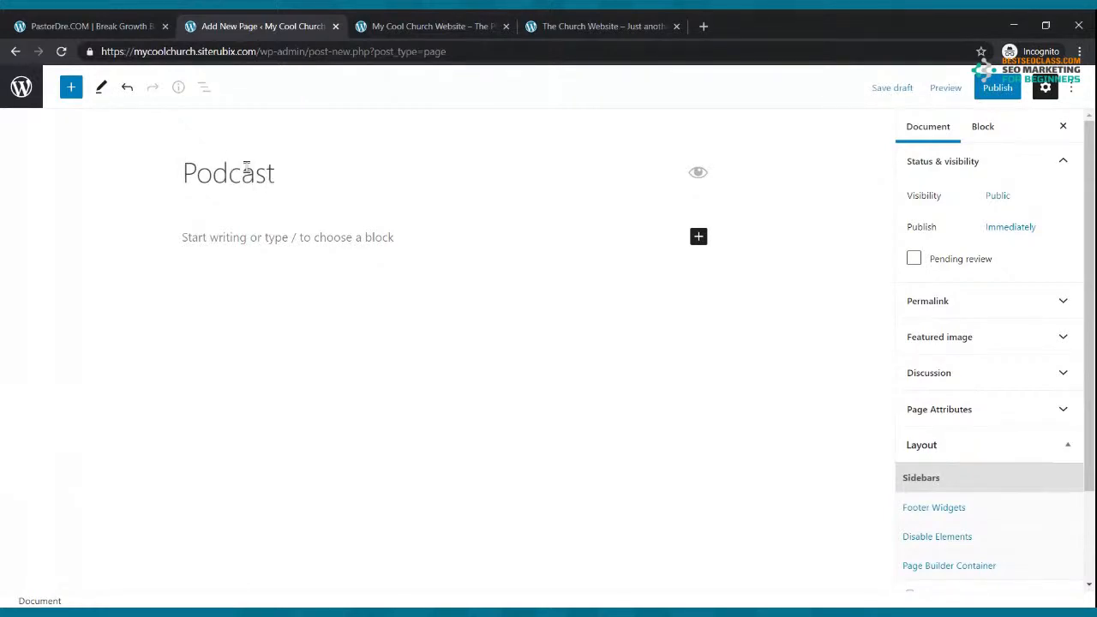
{"action": "left_click", "coordinate": [997, 94]}
{"action": "left_click", "coordinate": [967, 89]}
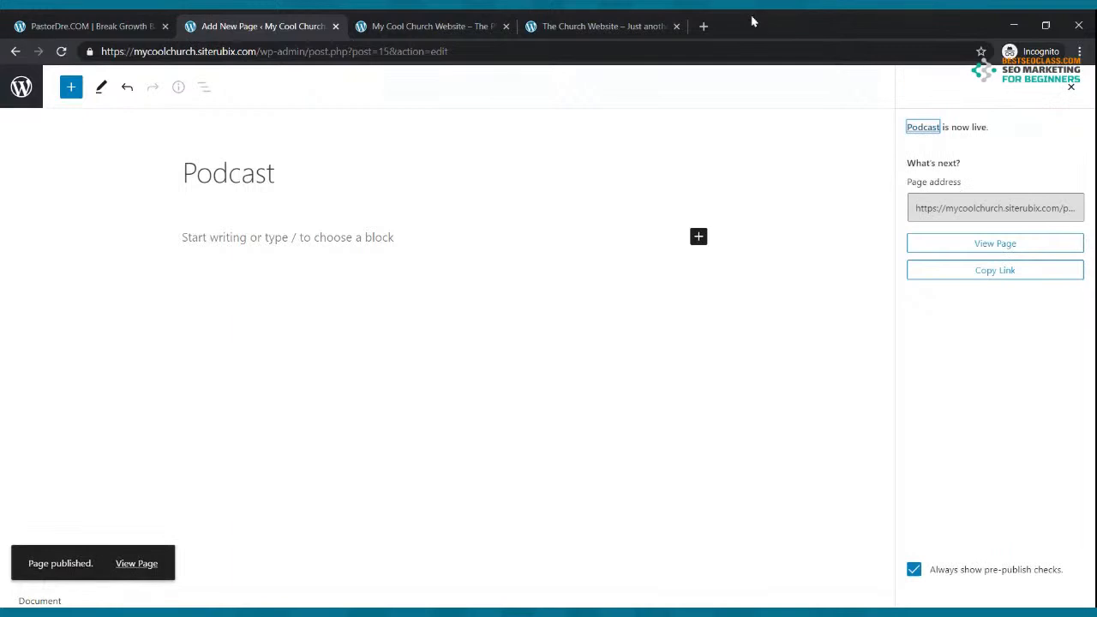
{"action": "left_click", "coordinate": [15, 52]}
{"action": "left_click", "coordinate": [195, 116]}
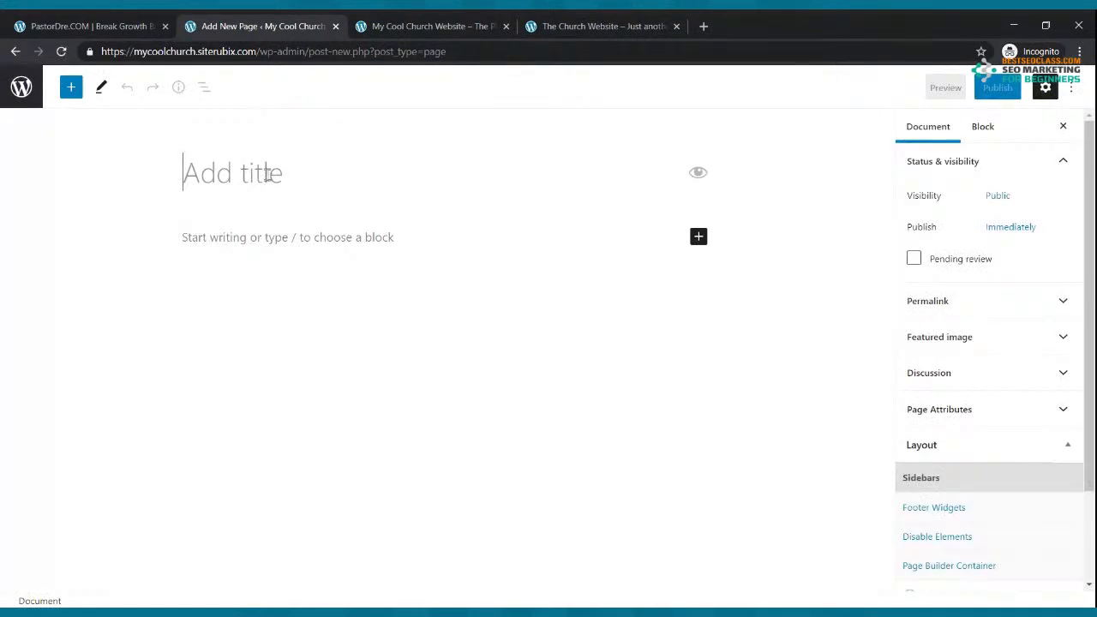
Publish the page titled 'Contact Us' and refresh the Pages list to show seven pages.
{"action": "type", "text": "Co"}
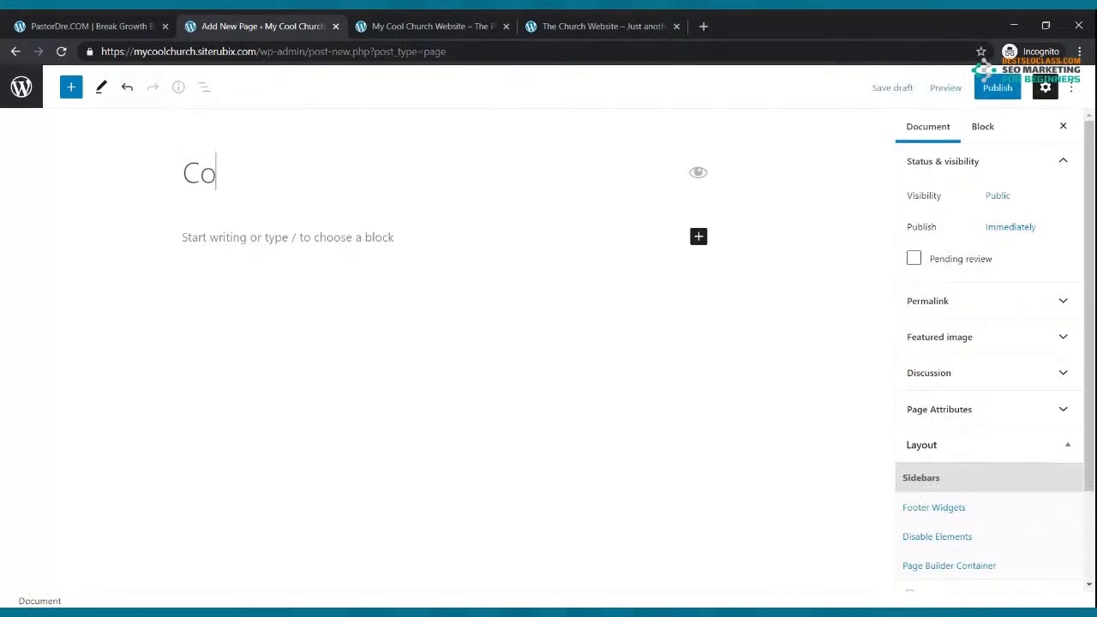
{"action": "type", "text": "ntact Us"}
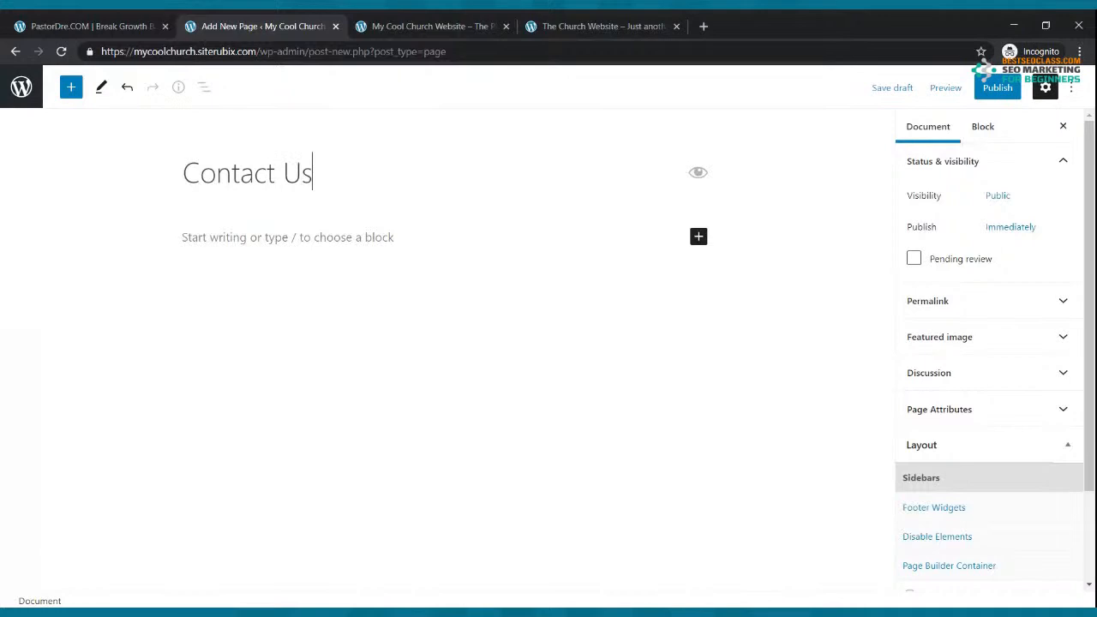
{"action": "left_click", "coordinate": [997, 88]}
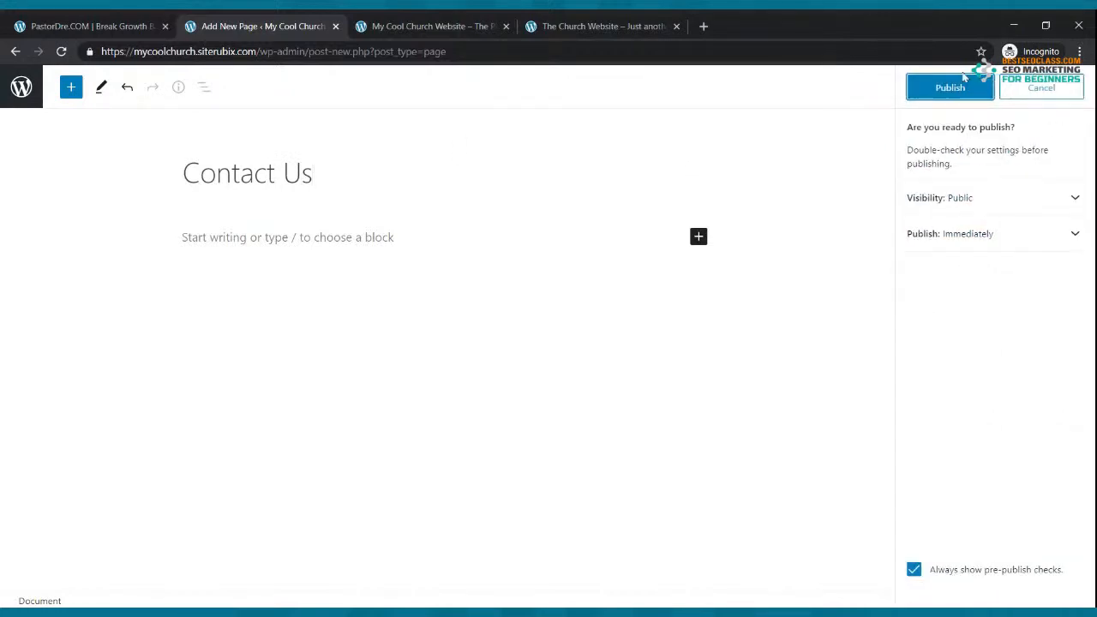
{"action": "left_click", "coordinate": [987, 87]}
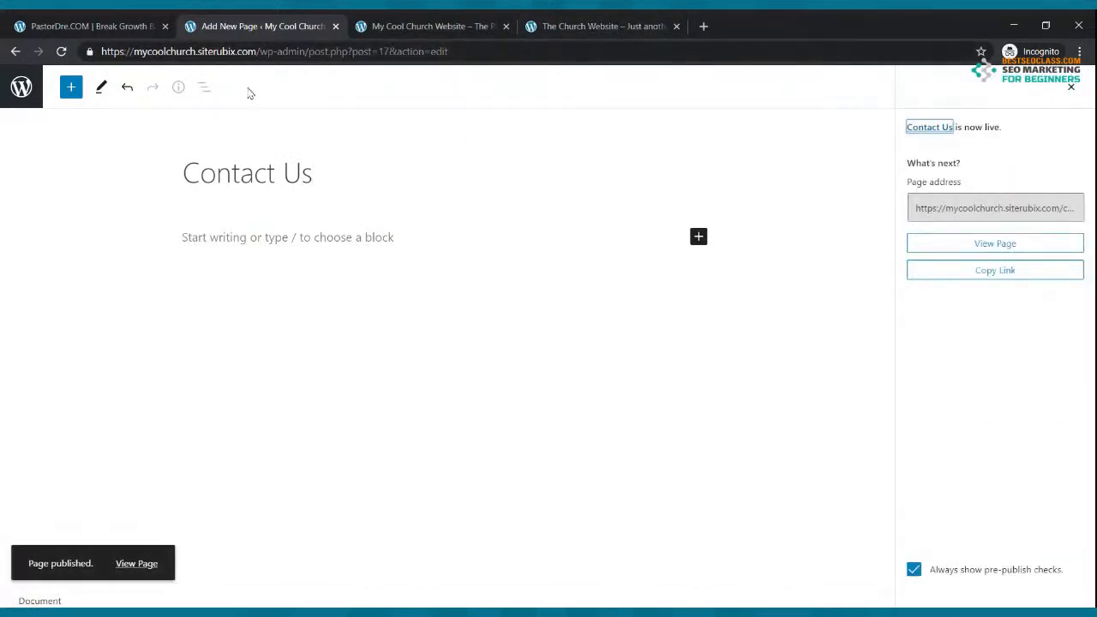
{"action": "left_click", "coordinate": [16, 51]}
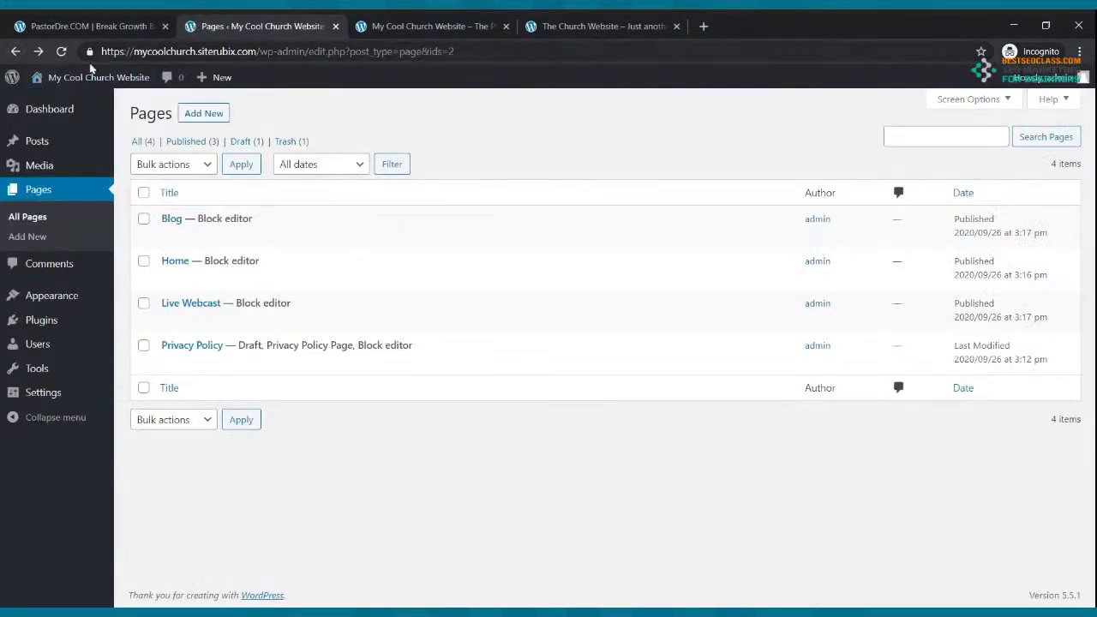
{"action": "left_click", "coordinate": [63, 52]}
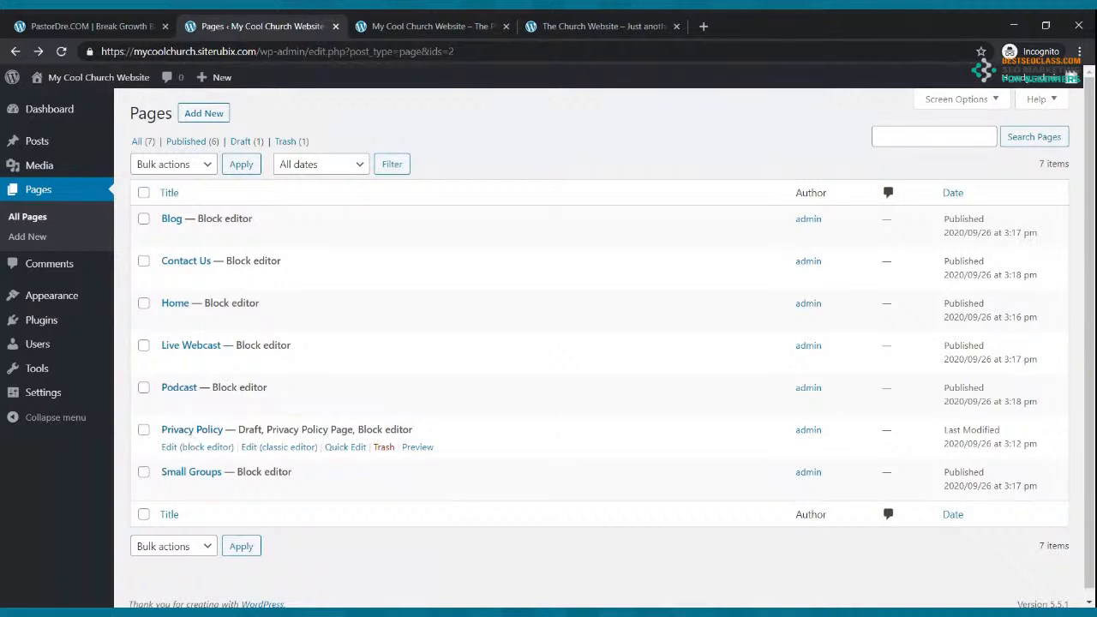
Reload the church site and compare its menu with the reference church site.
{"action": "left_click", "coordinate": [401, 27]}
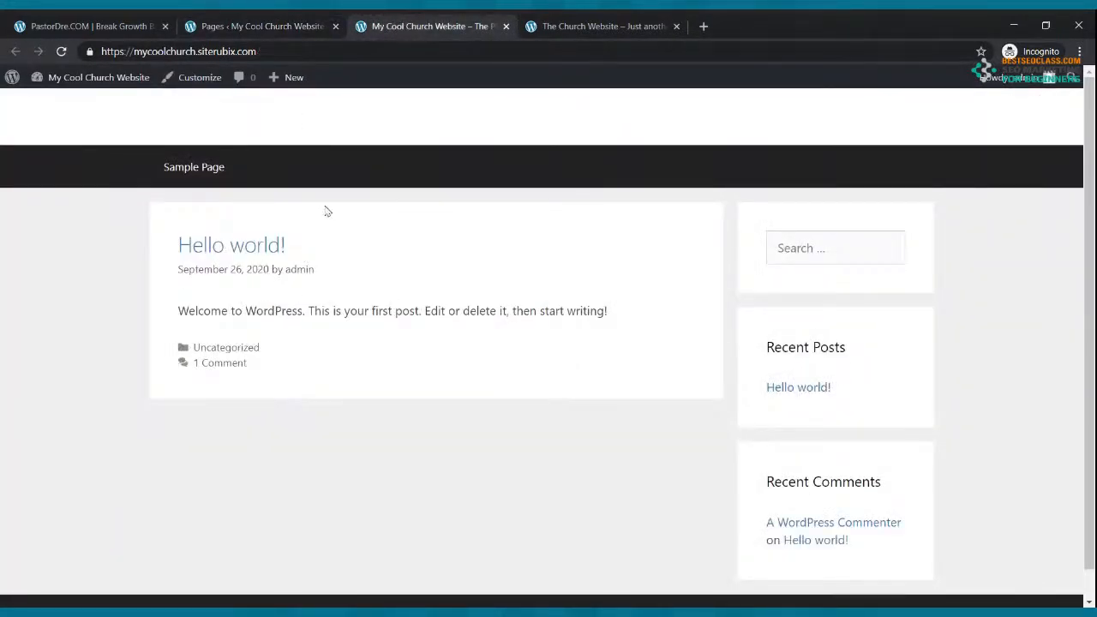
{"action": "left_click", "coordinate": [61, 52]}
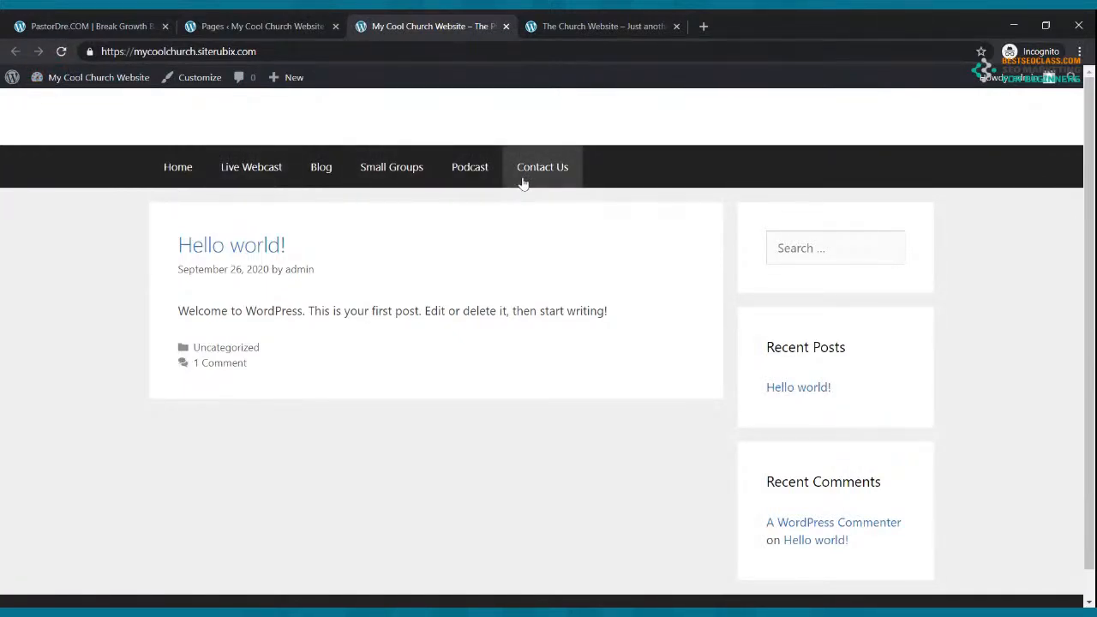
{"action": "left_click", "coordinate": [566, 23]}
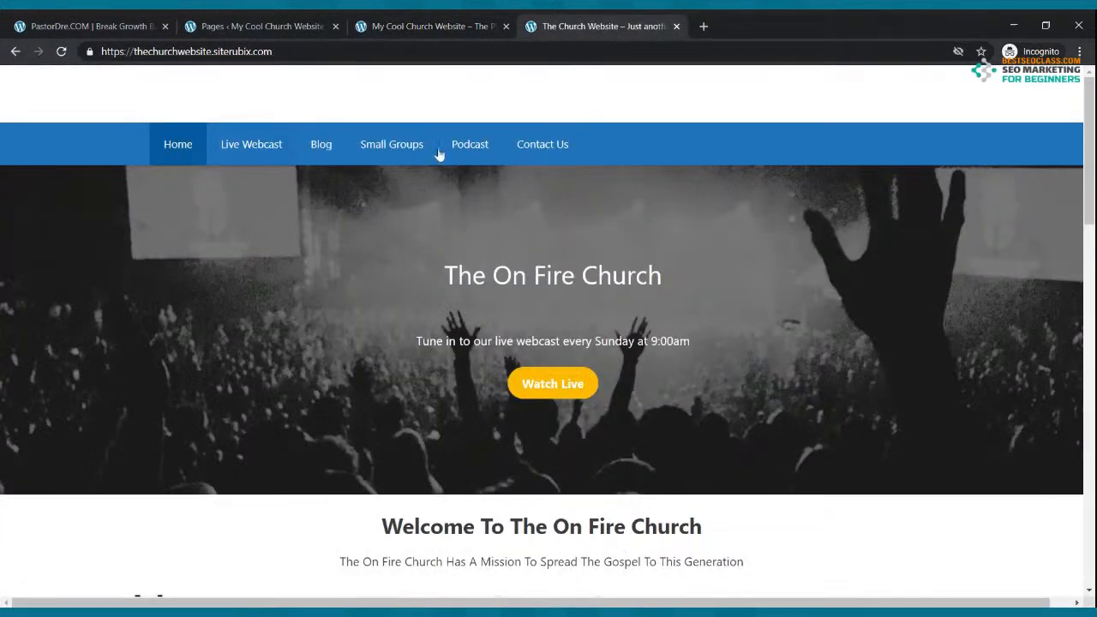
{"action": "left_click", "coordinate": [436, 33]}
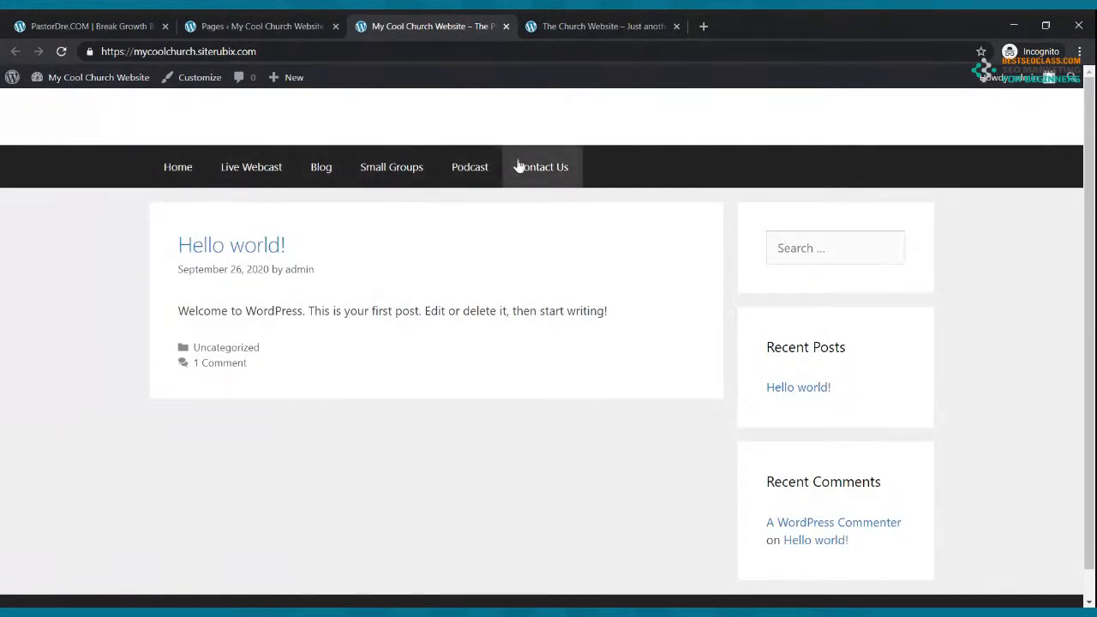
{"action": "left_click", "coordinate": [590, 24]}
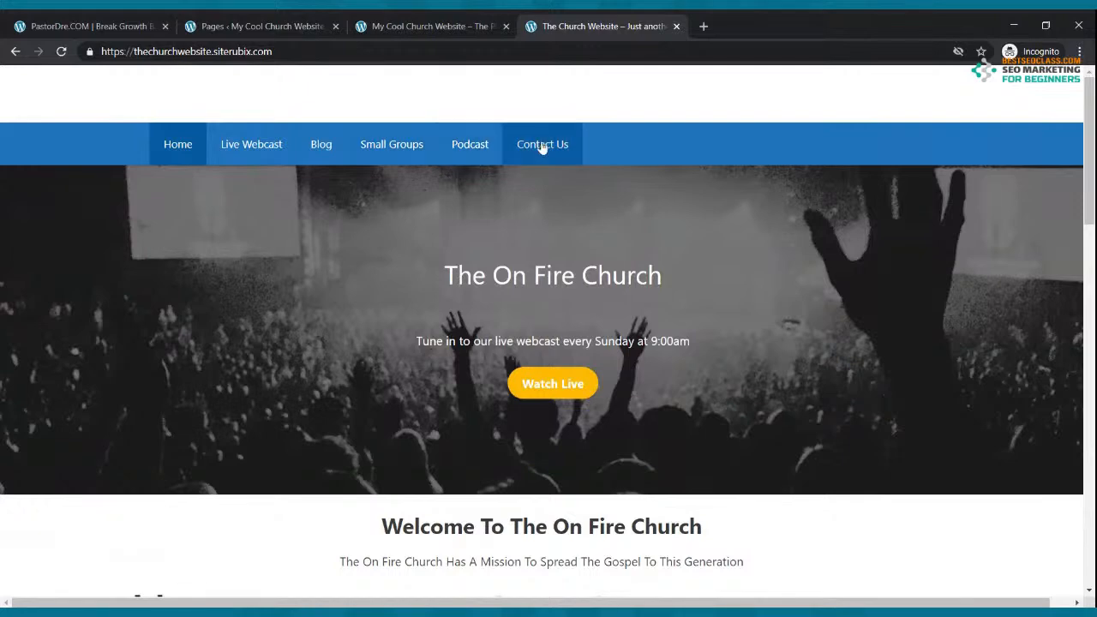
{"action": "left_click", "coordinate": [266, 25]}
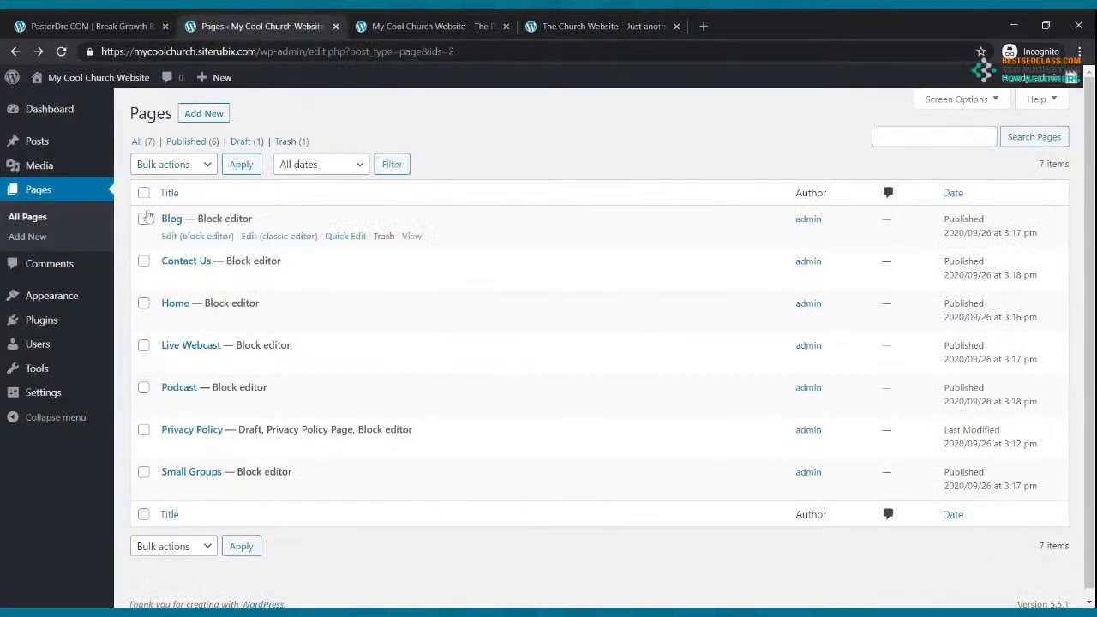
In Appearance > Menus, drag Contact Us below the second Home and Live Webcast under the first Home.
{"action": "left_click", "coordinate": [74, 287]}
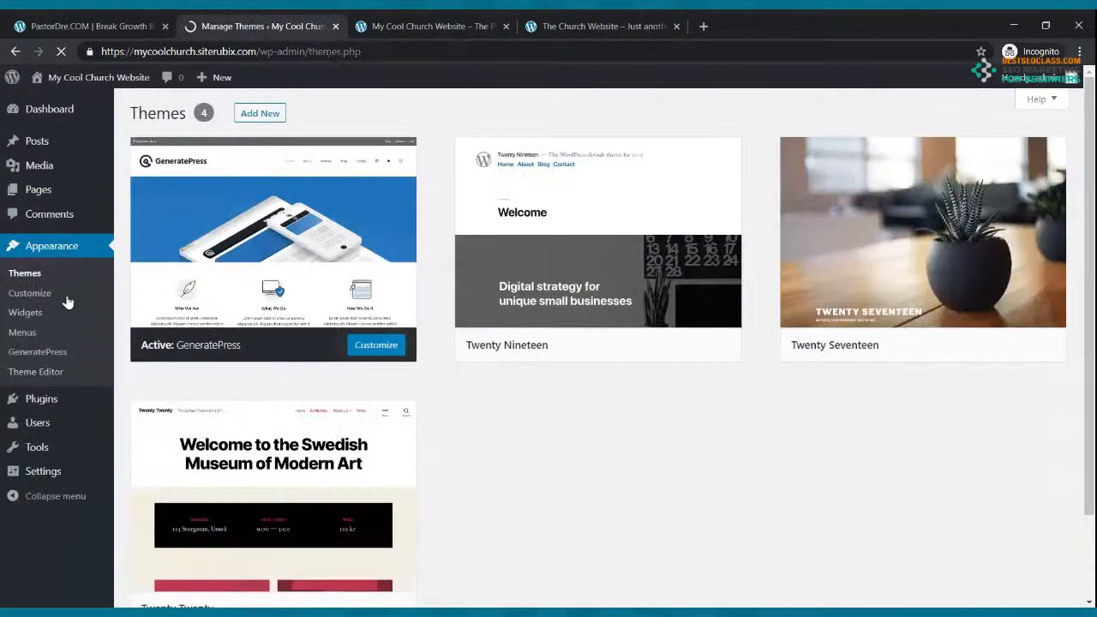
{"action": "left_click", "coordinate": [24, 333]}
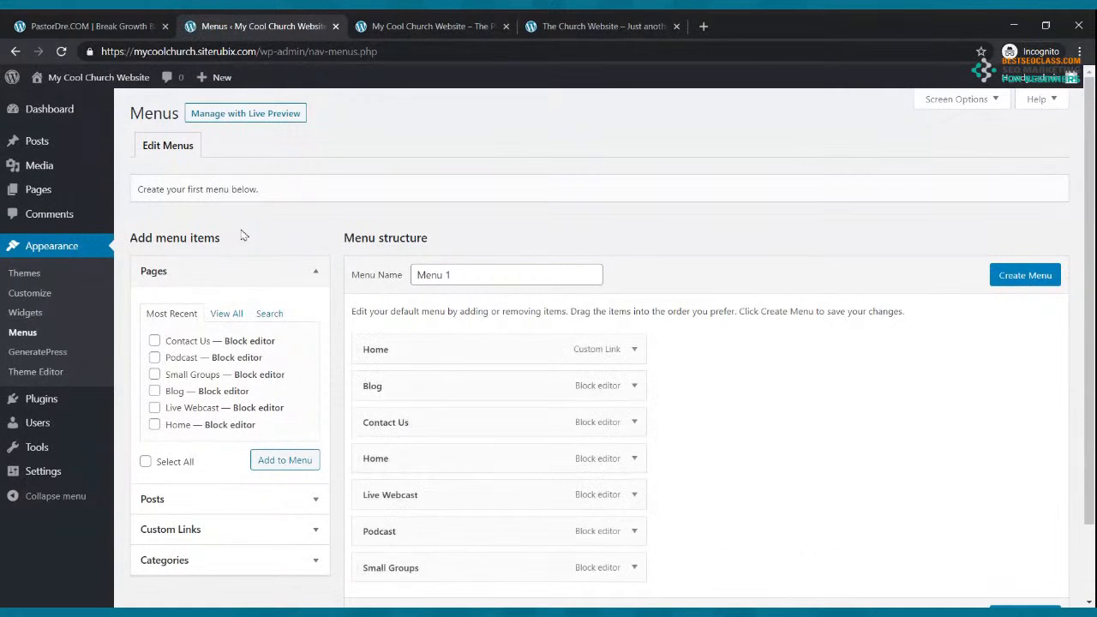
{"action": "scroll", "coordinate": [438, 387], "scroll_direction": "down", "scroll_amount": 1}
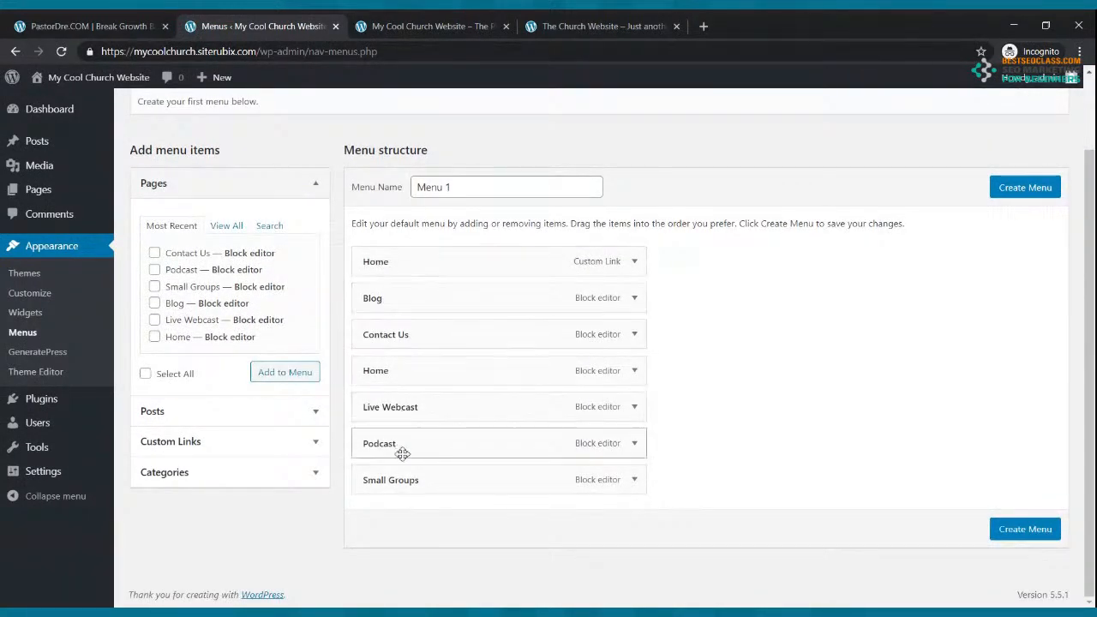
{"action": "left_click_drag", "start_coordinate": [412, 339], "coordinate": [382, 447]}
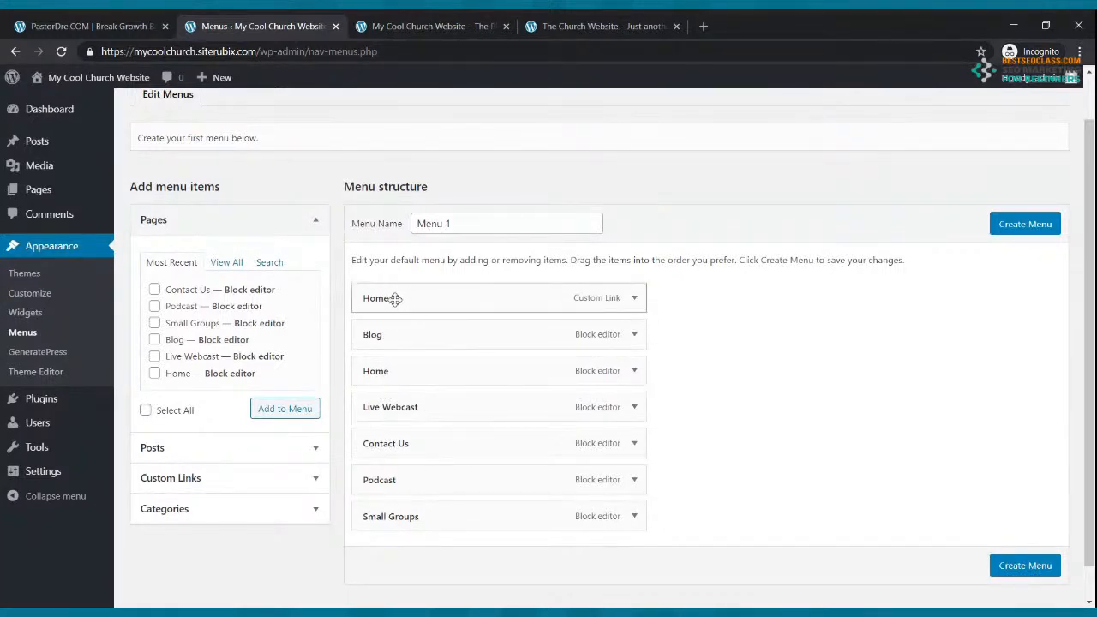
{"action": "left_click_drag", "start_coordinate": [397, 409], "coordinate": [396, 392]}
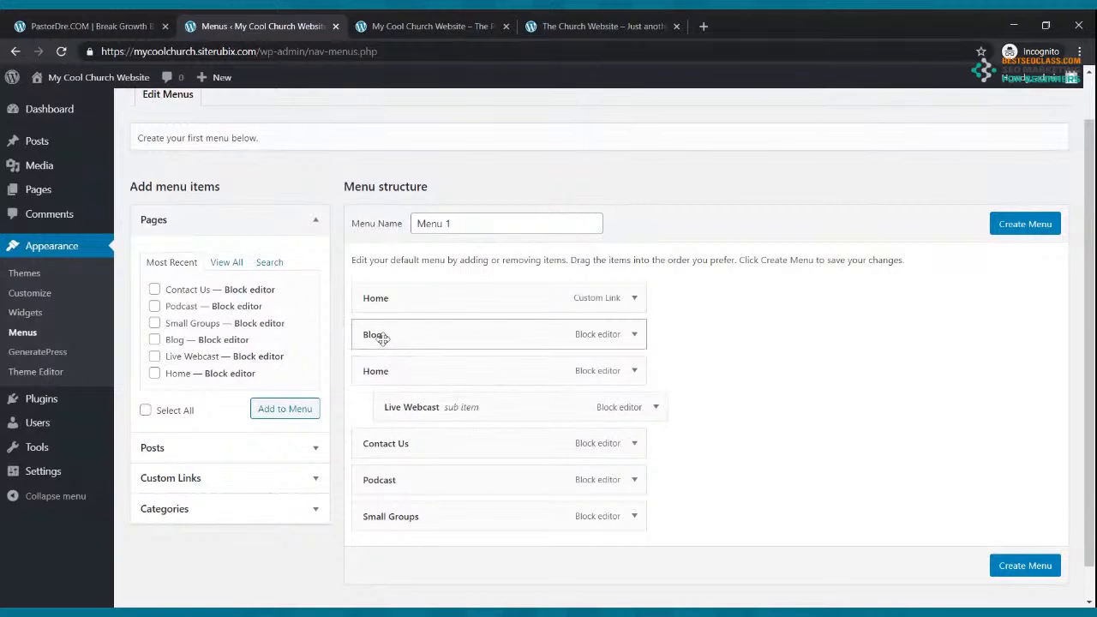
{"action": "left_click_drag", "start_coordinate": [362, 350], "coordinate": [346, 326]}
{"action": "left_click_drag", "start_coordinate": [430, 367], "coordinate": [402, 321]}
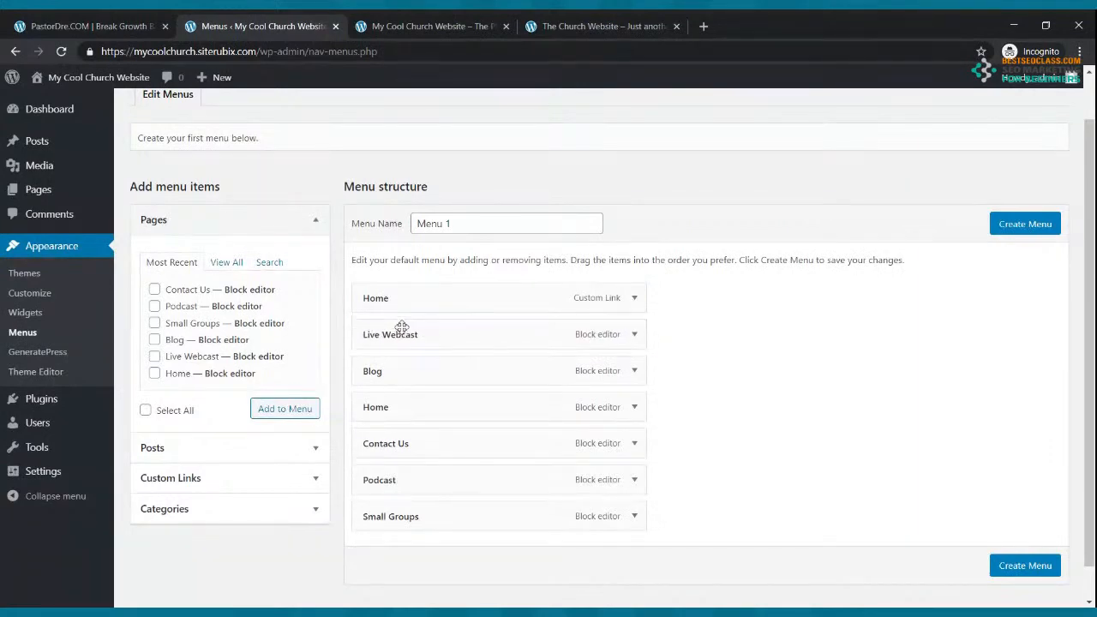
{"action": "left_click", "coordinate": [546, 24]}
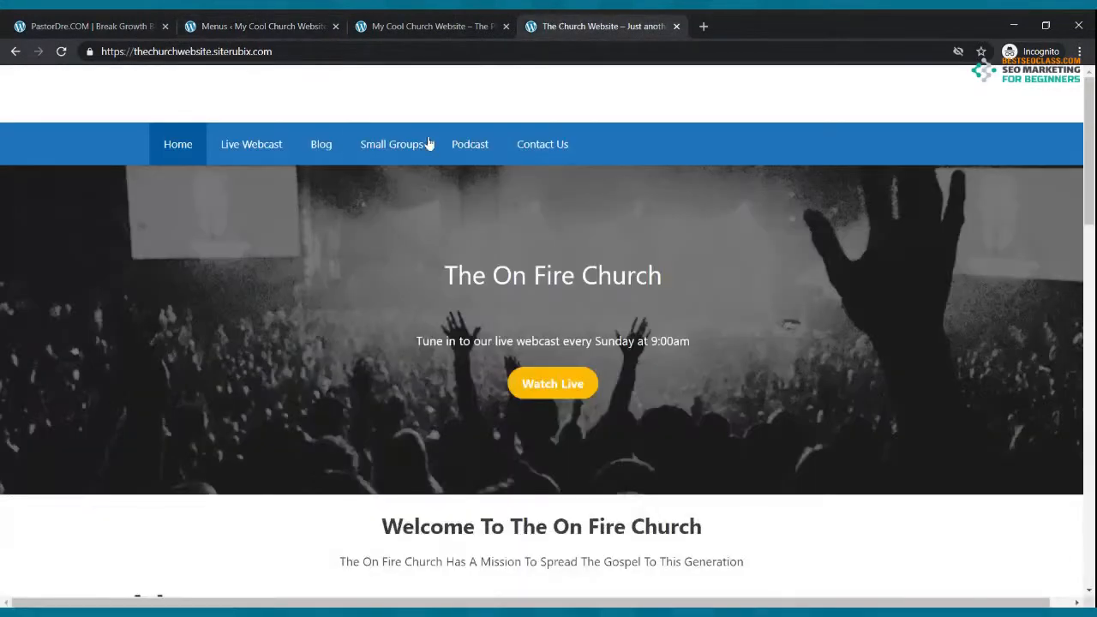
Drag Small Groups under Blog and Podcast under Small Groups in Menu 1.
{"action": "left_click", "coordinate": [283, 30]}
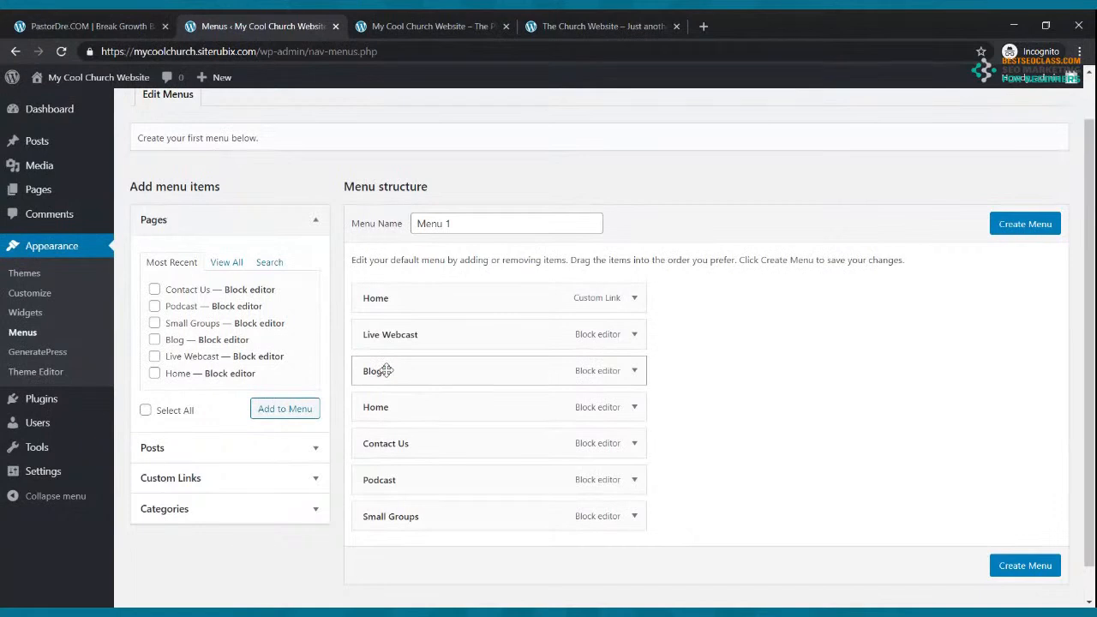
{"action": "left_click_drag", "start_coordinate": [390, 512], "coordinate": [378, 406]}
{"action": "left_click", "coordinate": [456, 24]}
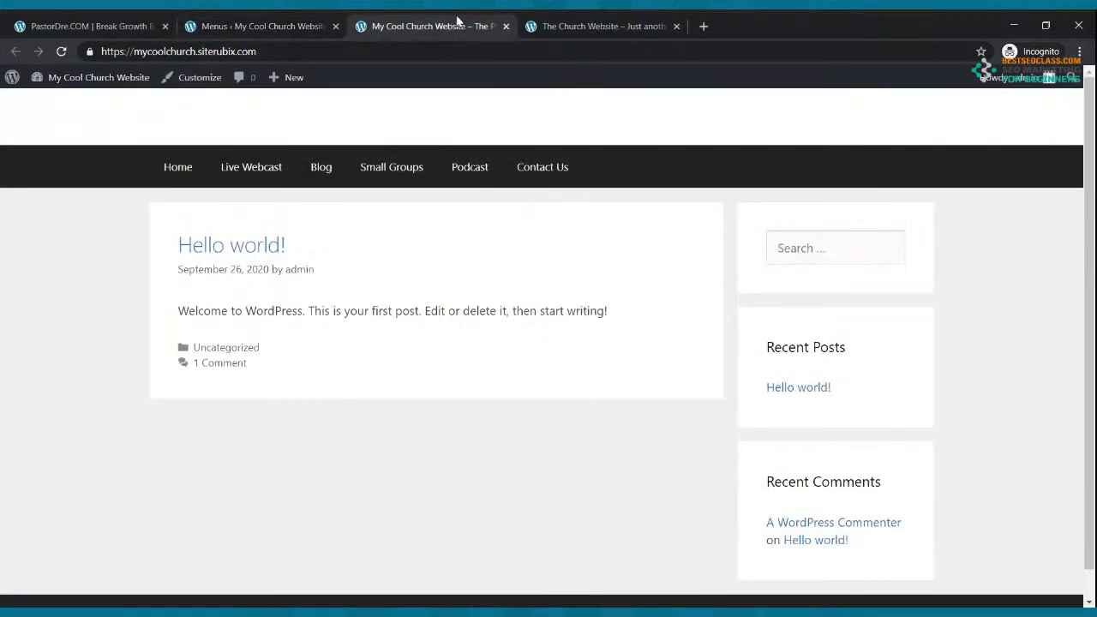
{"action": "left_click", "coordinate": [279, 24]}
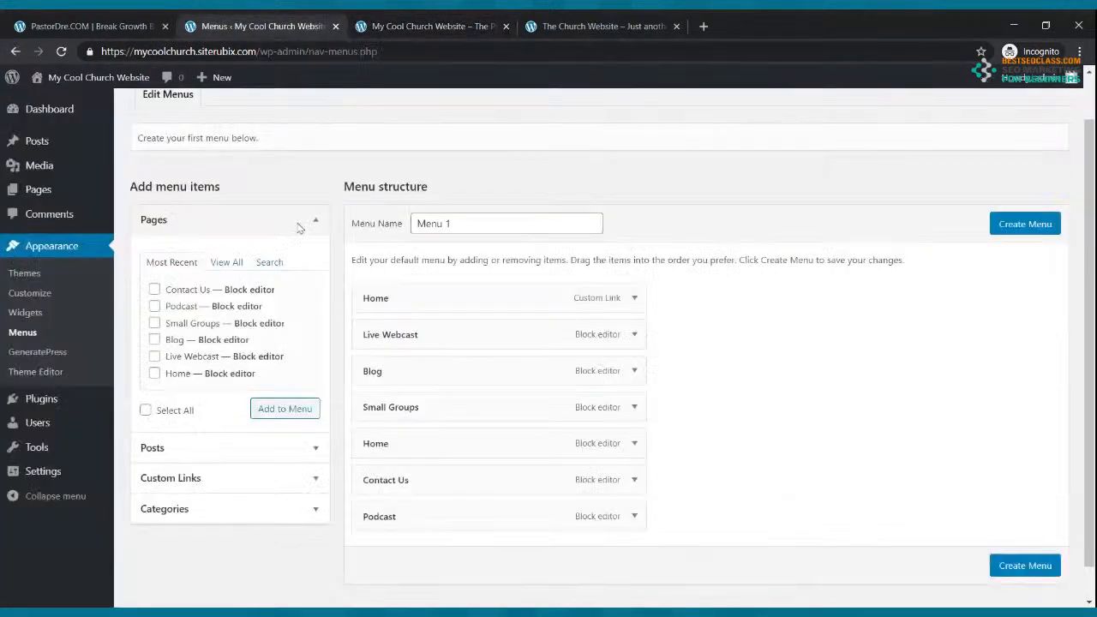
{"action": "left_click_drag", "start_coordinate": [373, 510], "coordinate": [329, 424]}
{"action": "left_click_drag", "start_coordinate": [409, 479], "coordinate": [373, 442]}
Move Contact Us above the last Home entry and create Menu 1.
{"action": "left_click", "coordinate": [370, 24]}
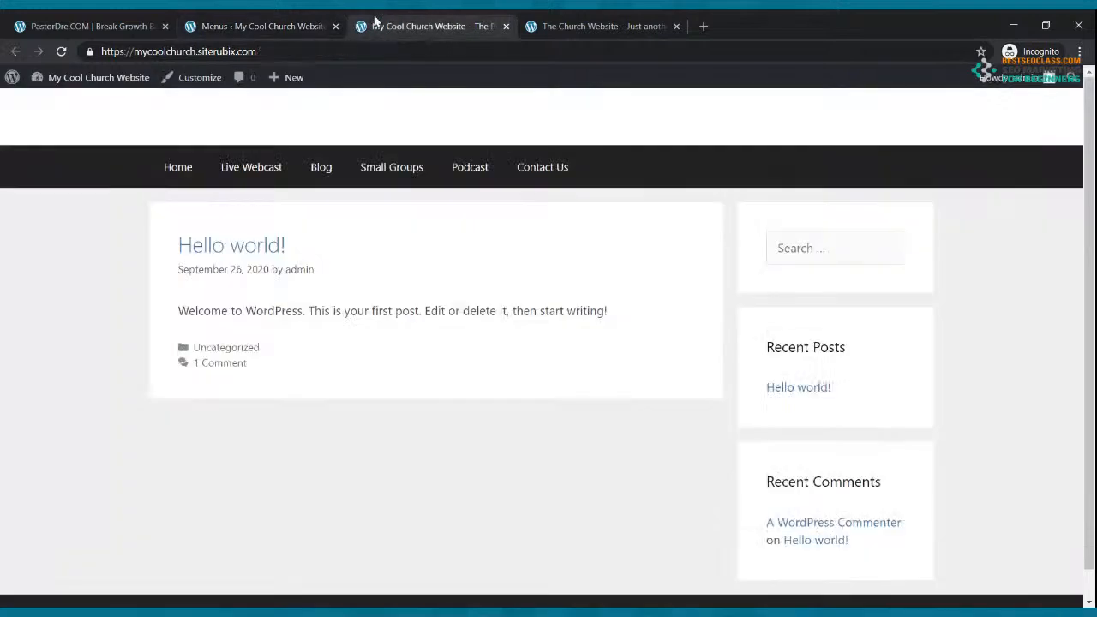
{"action": "left_click", "coordinate": [270, 23]}
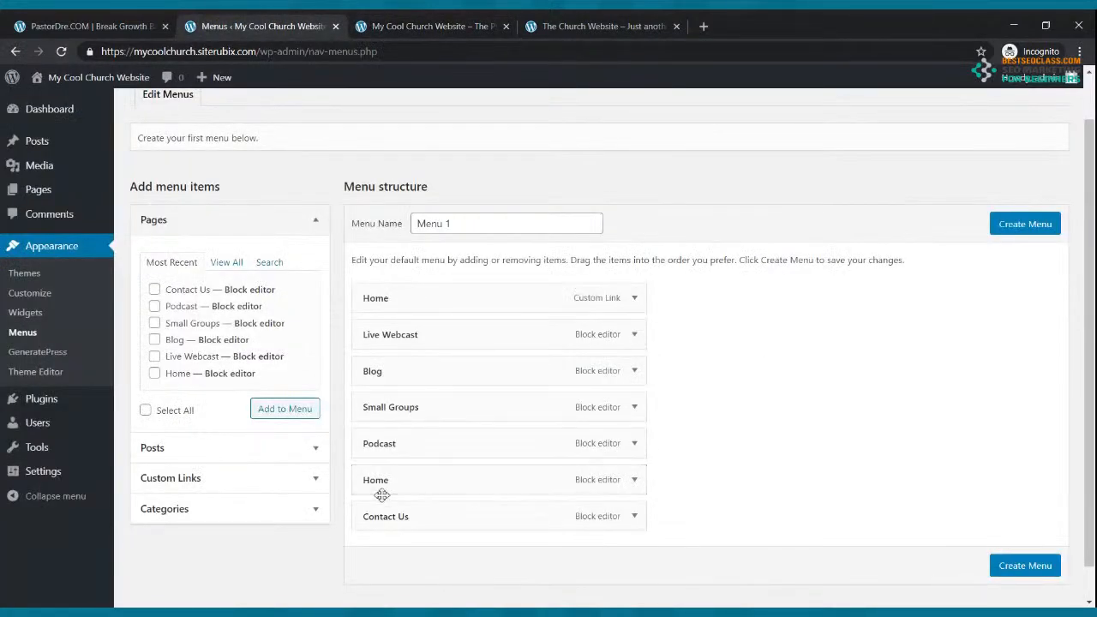
{"action": "left_click_drag", "start_coordinate": [386, 517], "coordinate": [382, 480]}
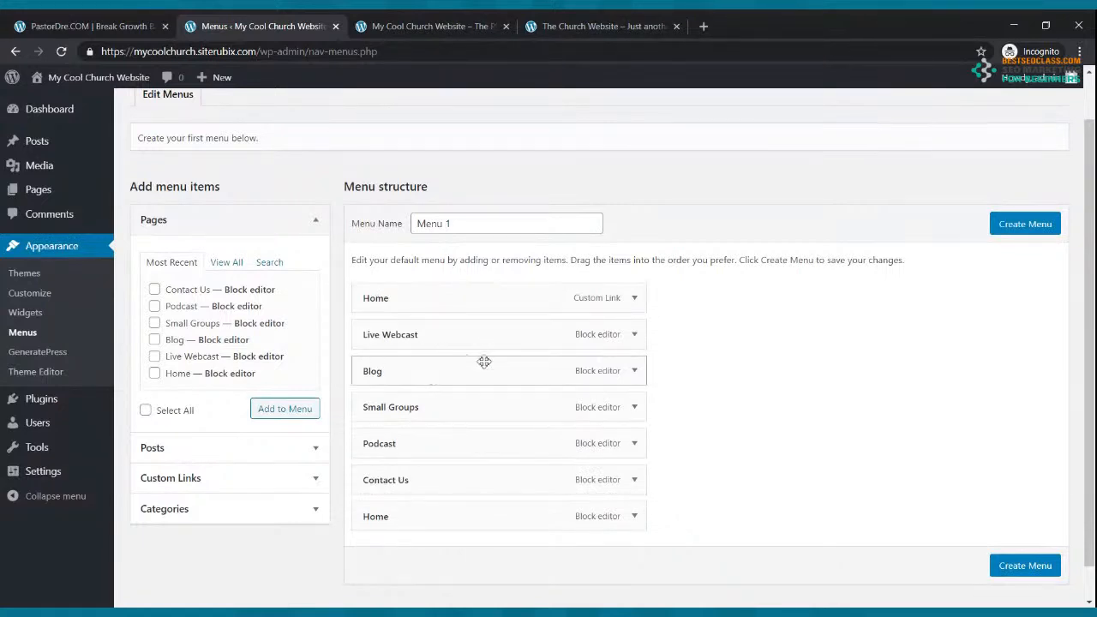
{"action": "scroll", "coordinate": [909, 322], "scroll_direction": "down", "scroll_amount": 1}
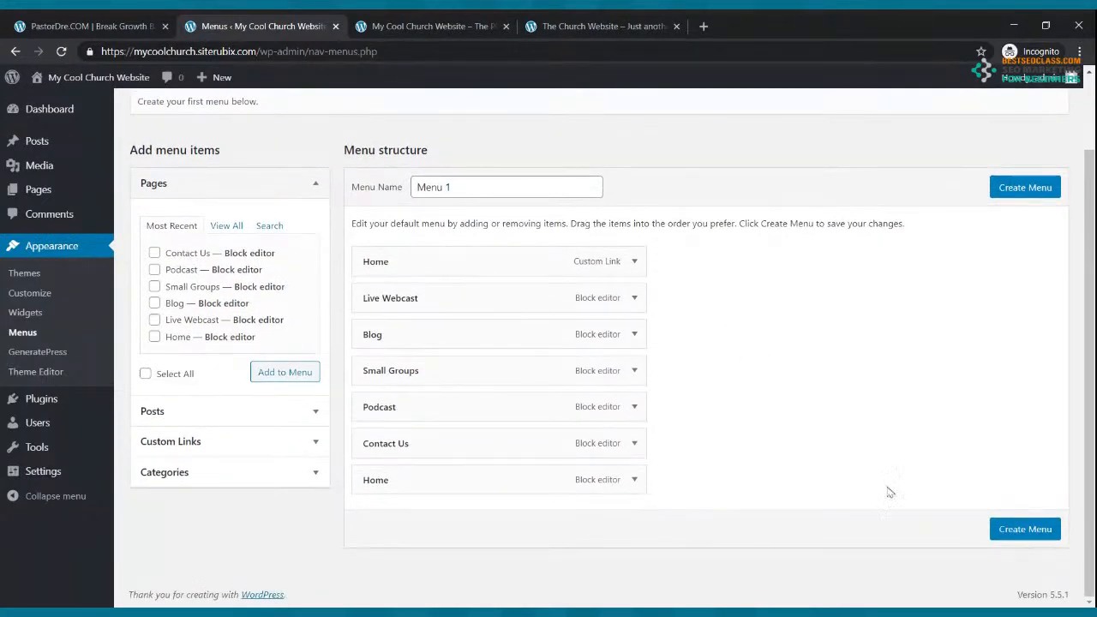
{"action": "left_click", "coordinate": [1018, 528]}
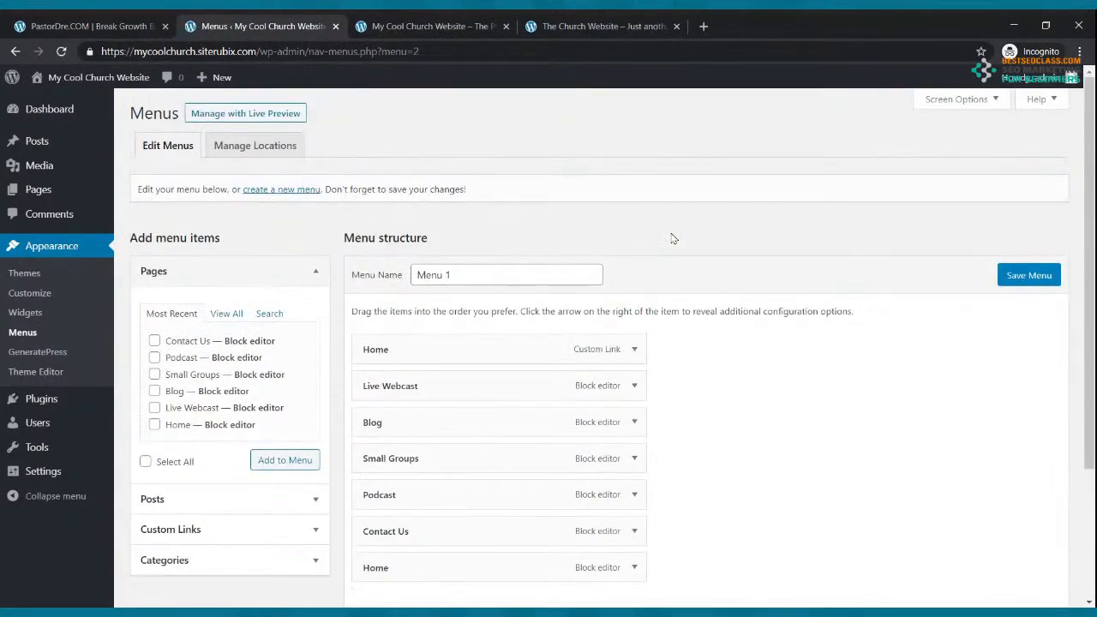
Expand the last Home entry and the top Home custom link to compare their settings.
{"action": "scroll", "coordinate": [617, 294], "scroll_direction": "down", "scroll_amount": 2}
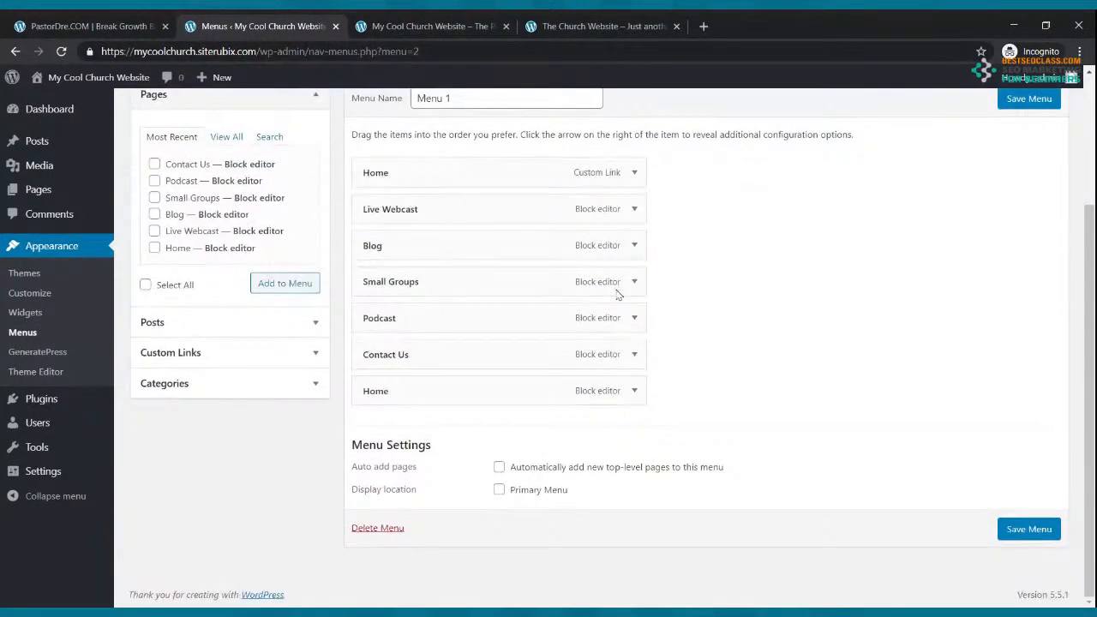
{"action": "left_click", "coordinate": [635, 393]}
{"action": "left_click", "coordinate": [635, 392]}
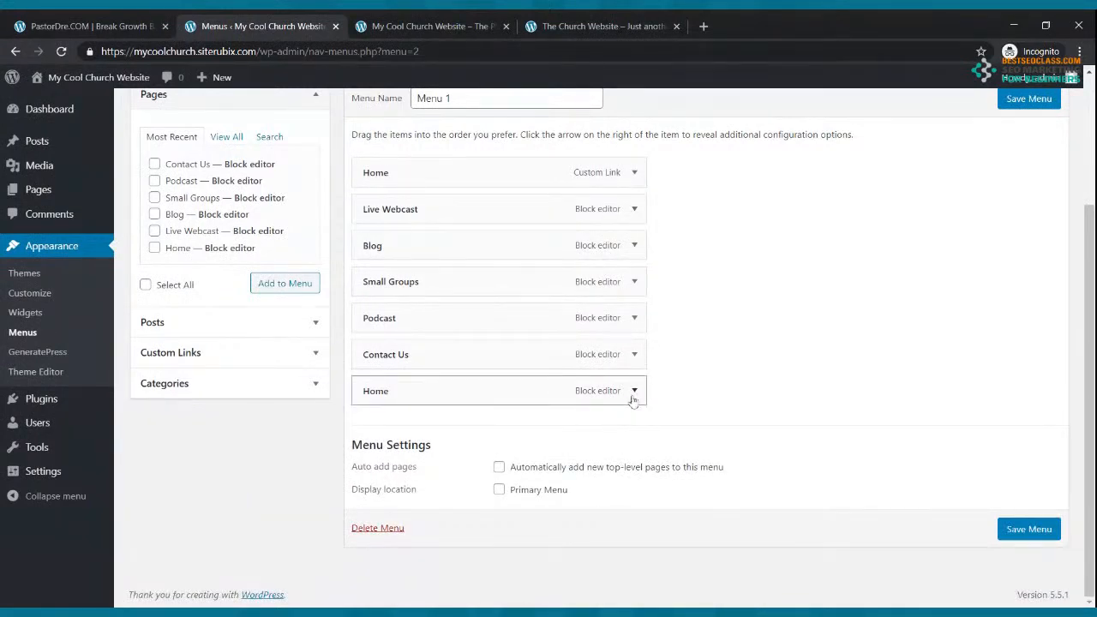
{"action": "left_click", "coordinate": [635, 391]}
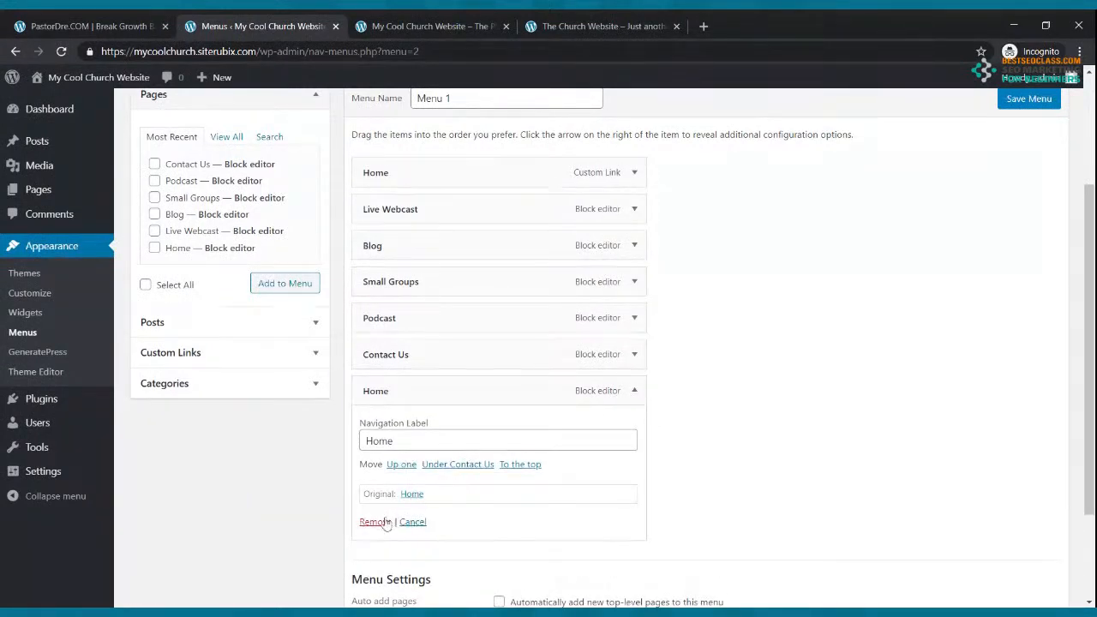
{"action": "scroll", "coordinate": [409, 495], "scroll_direction": "up", "scroll_amount": 2}
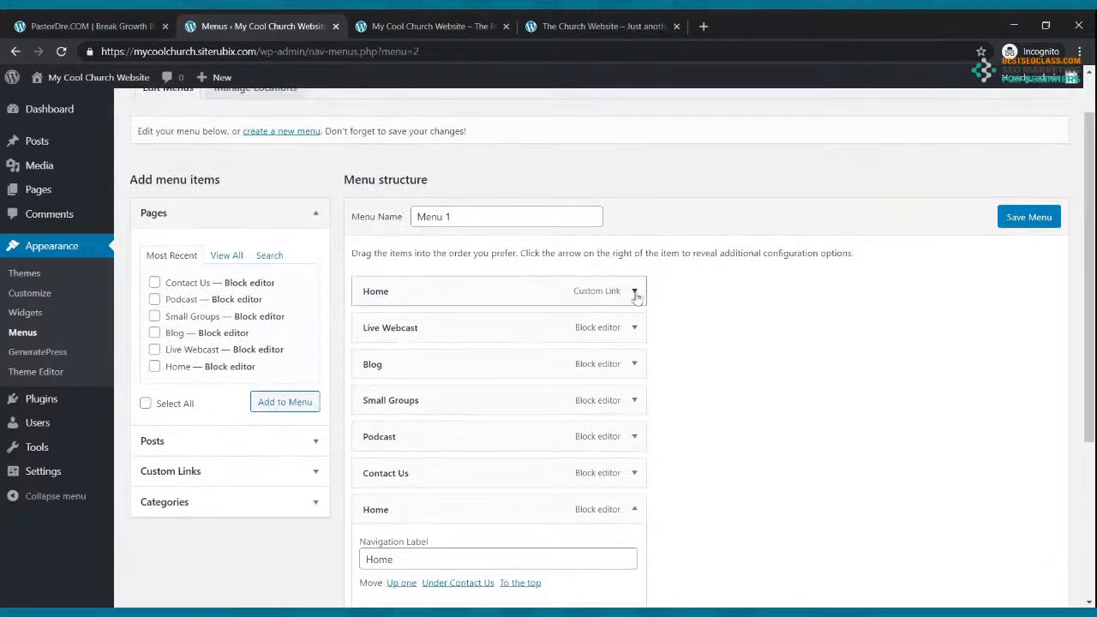
{"action": "left_click", "coordinate": [634, 292]}
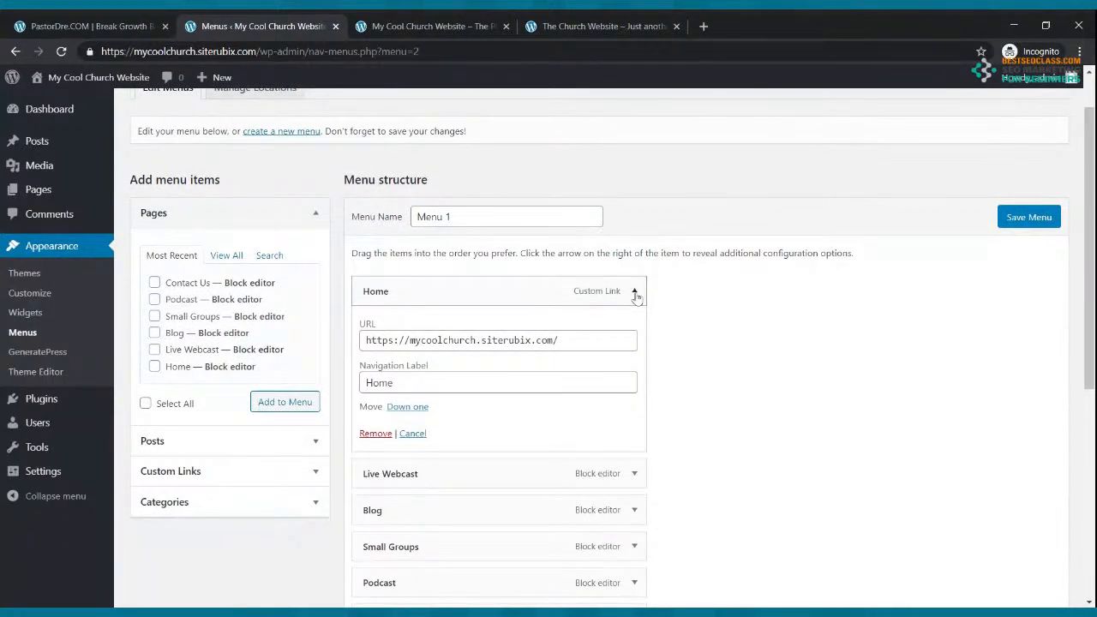
{"action": "left_click", "coordinate": [635, 293]}
{"action": "scroll", "coordinate": [619, 342], "scroll_direction": "down", "scroll_amount": 3}
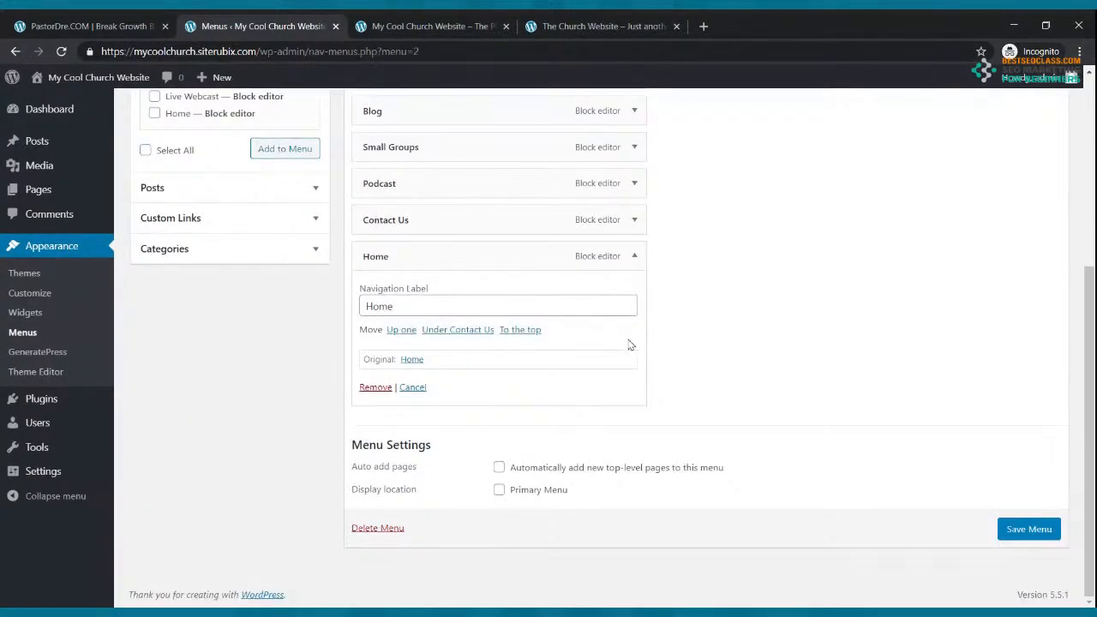
Check the Home page on the live site, then remove the duplicate Home entry from Menu 1.
{"action": "left_click", "coordinate": [428, 26]}
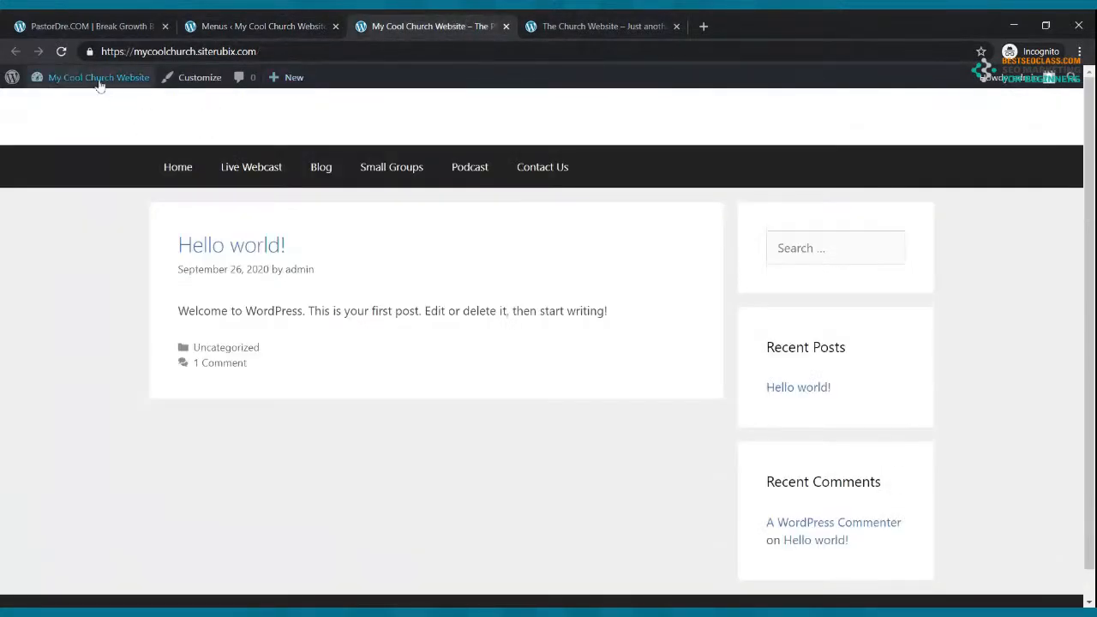
{"action": "left_click", "coordinate": [62, 53]}
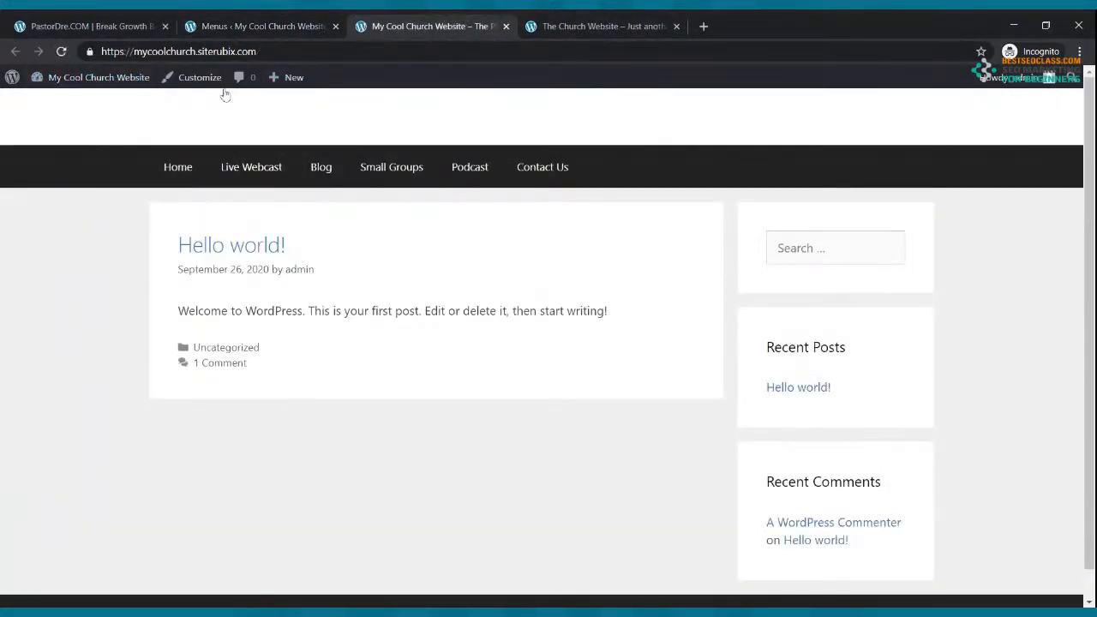
{"action": "left_click", "coordinate": [179, 169]}
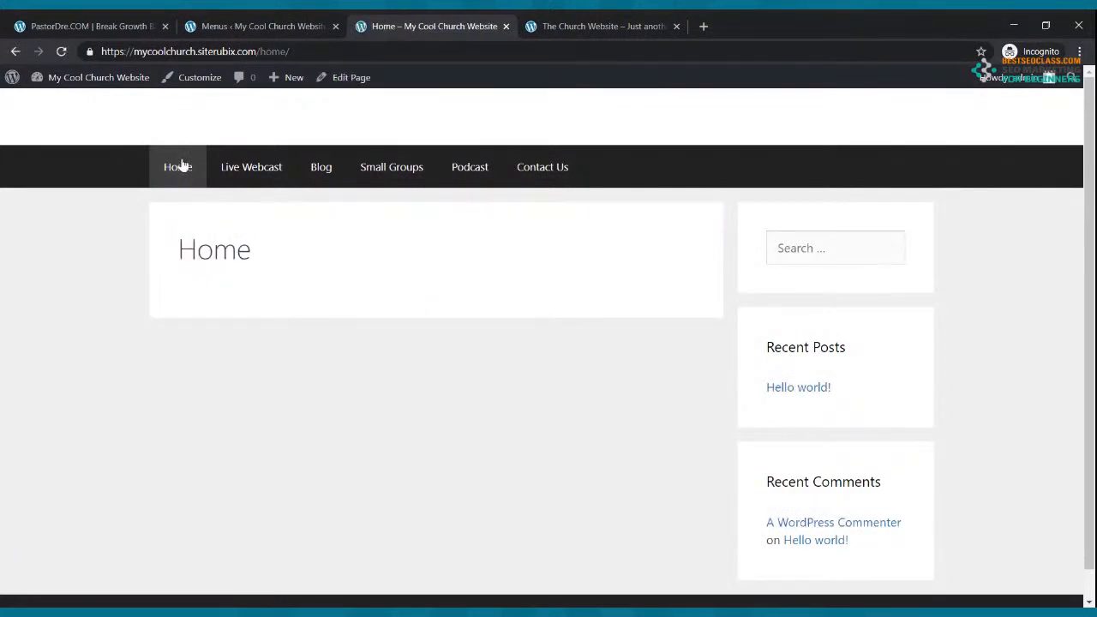
{"action": "left_click", "coordinate": [266, 28]}
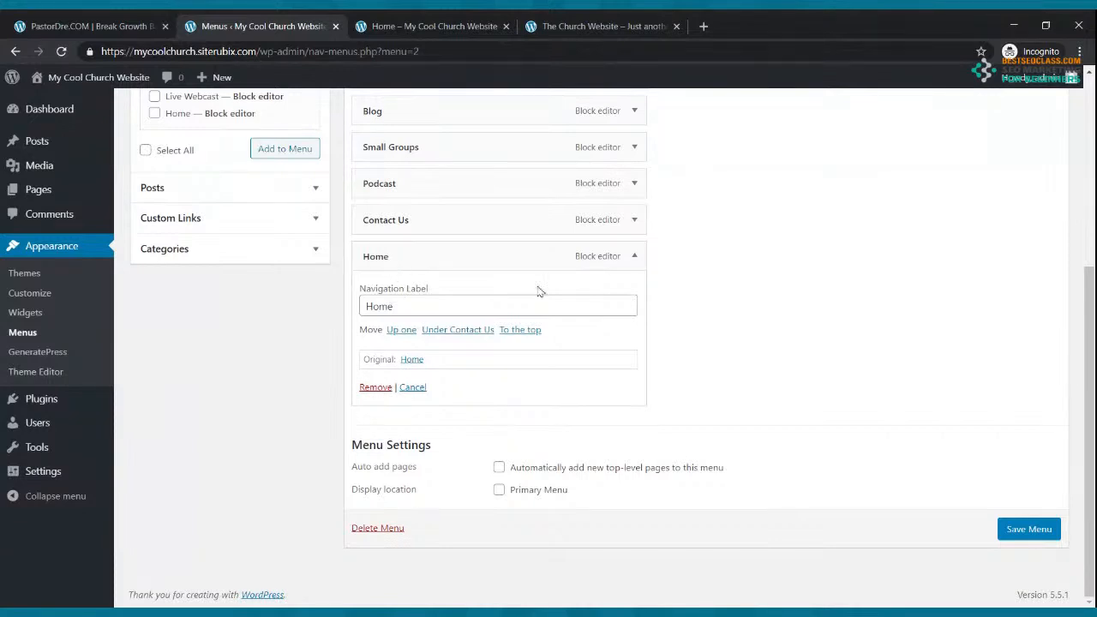
{"action": "left_click", "coordinate": [375, 387]}
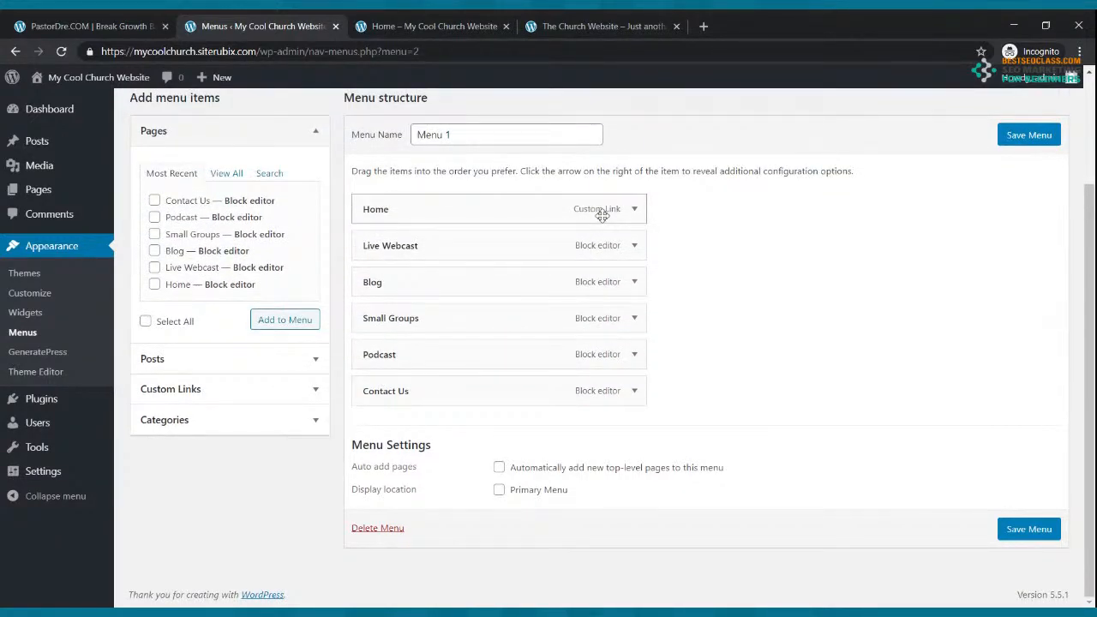
Save Menu 1 as the Primary Menu.
{"action": "left_click", "coordinate": [1027, 528]}
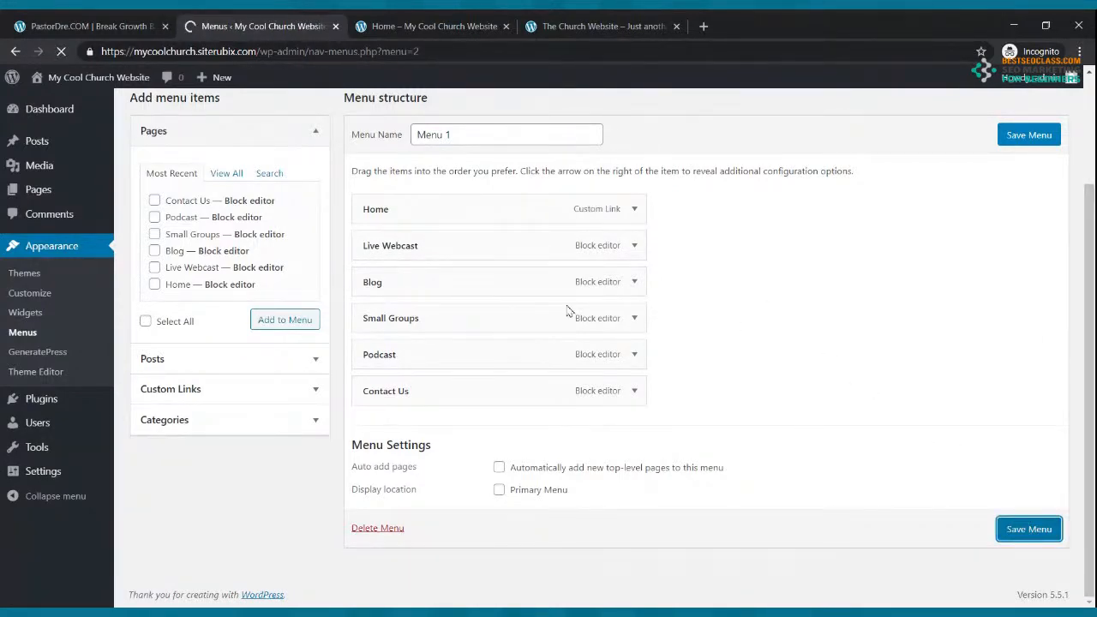
{"action": "scroll", "coordinate": [568, 313], "scroll_direction": "down", "scroll_amount": 2}
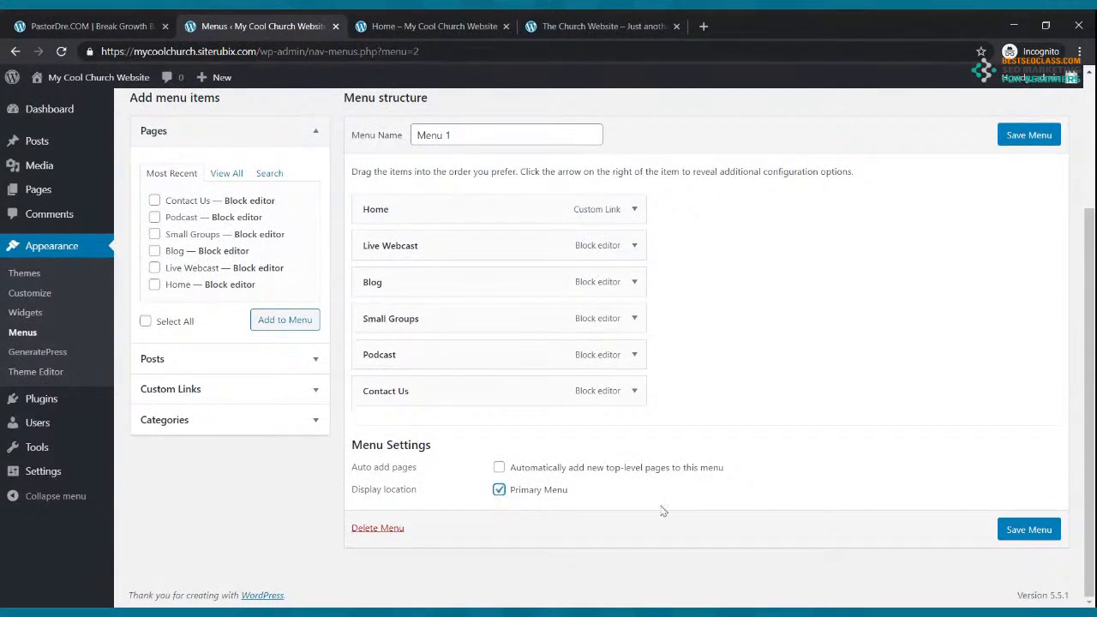
{"action": "left_click", "coordinate": [1024, 529]}
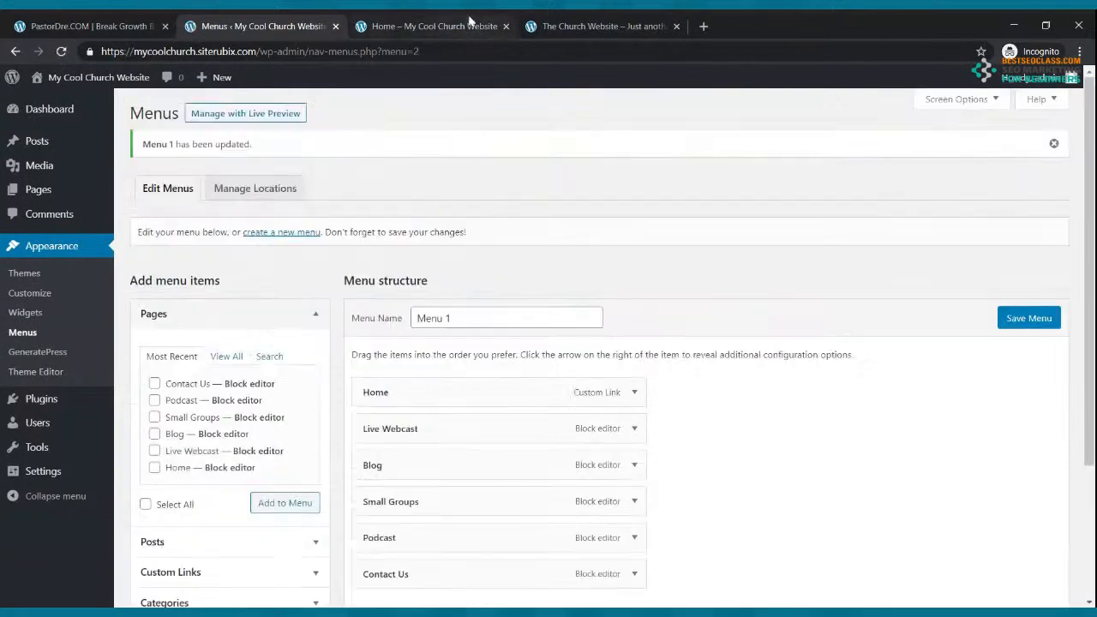
Preview Home, Live Webcast, Blog and Small Groups on the live site, then review Menu 1's structure.
{"action": "left_click", "coordinate": [462, 24]}
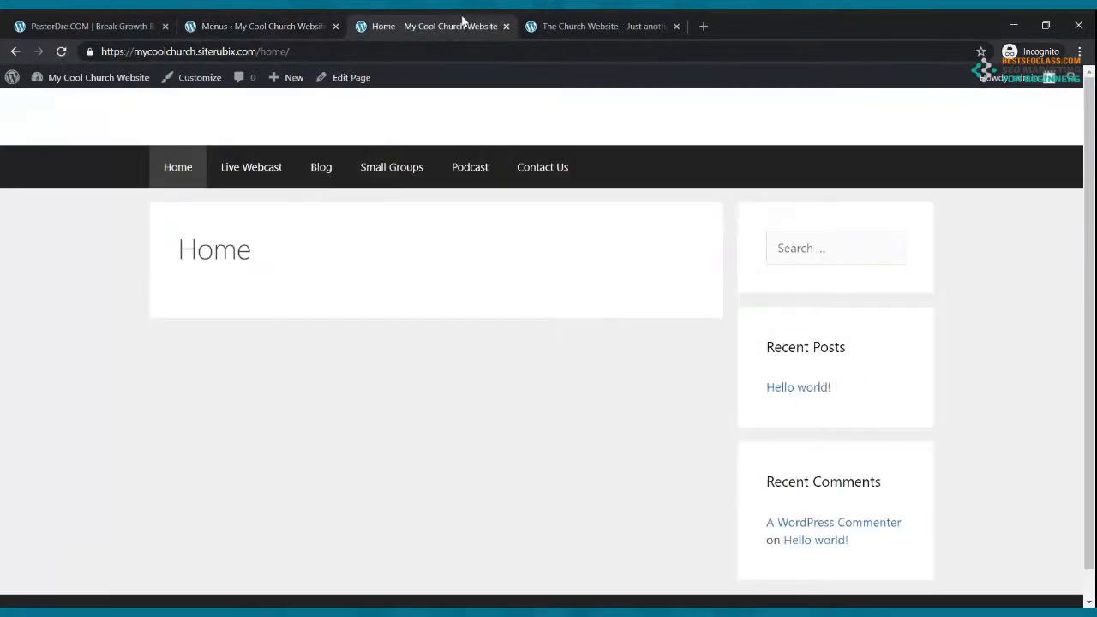
{"action": "left_click", "coordinate": [61, 51]}
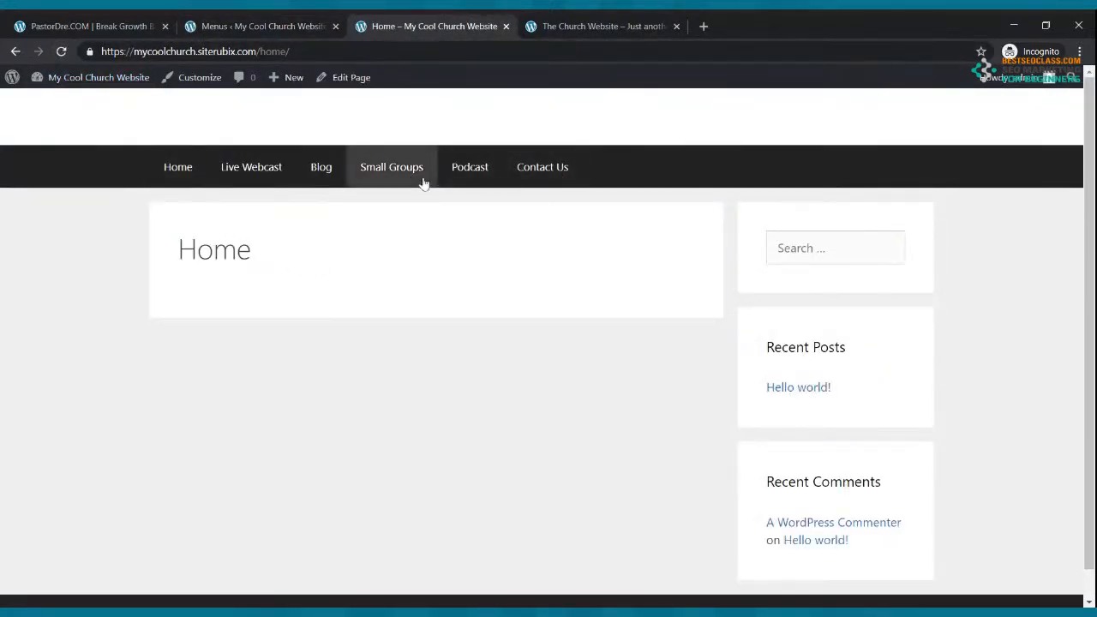
{"action": "left_click", "coordinate": [262, 175]}
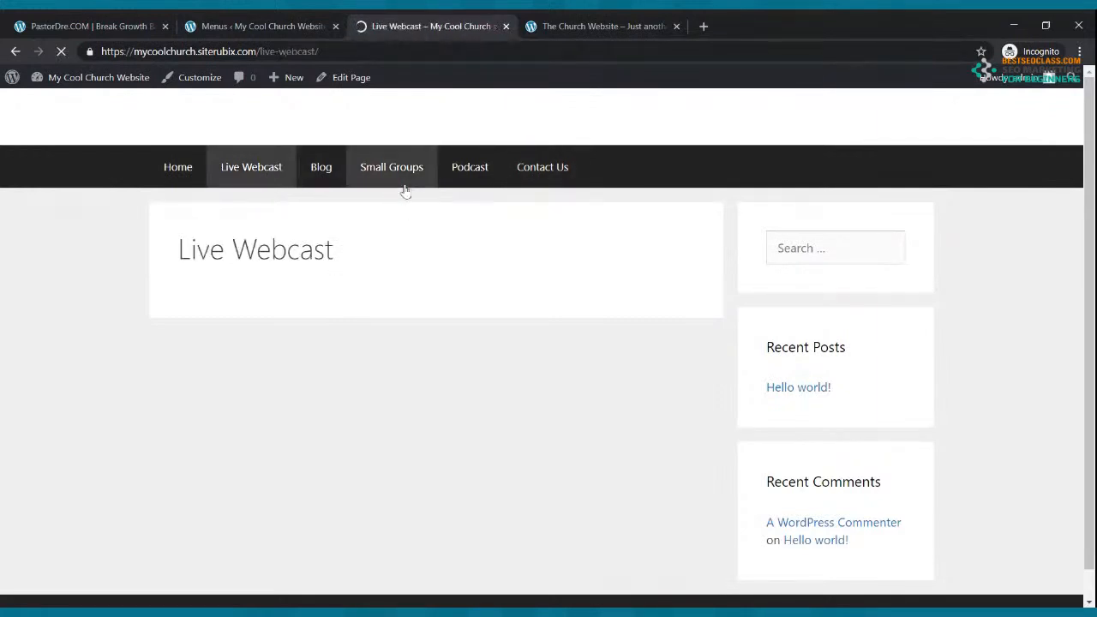
{"action": "left_click", "coordinate": [318, 174]}
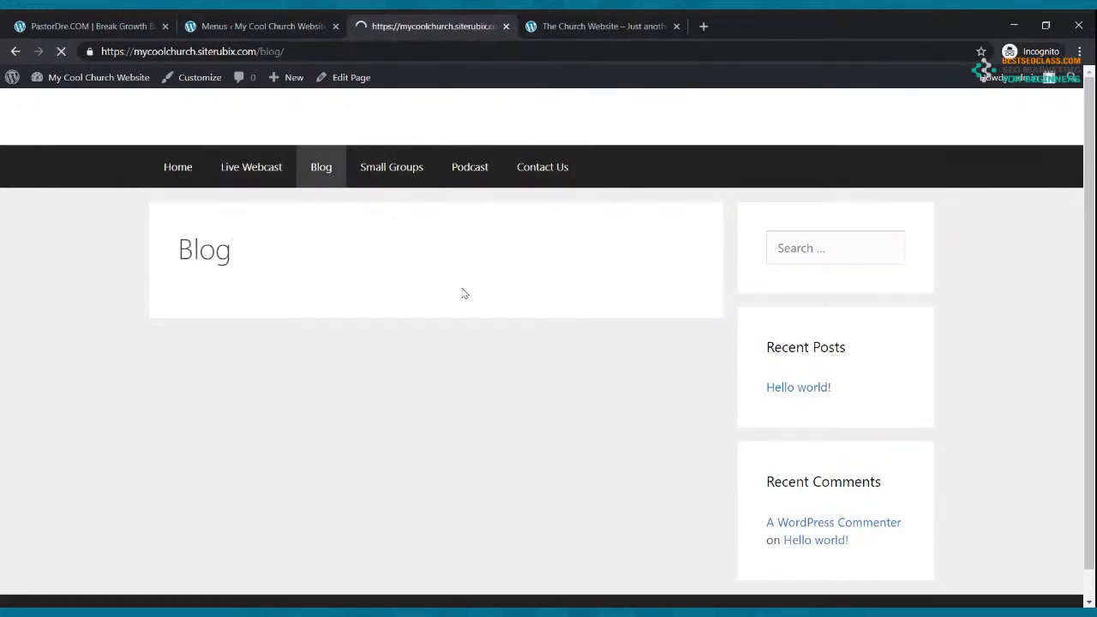
{"action": "left_click", "coordinate": [379, 169]}
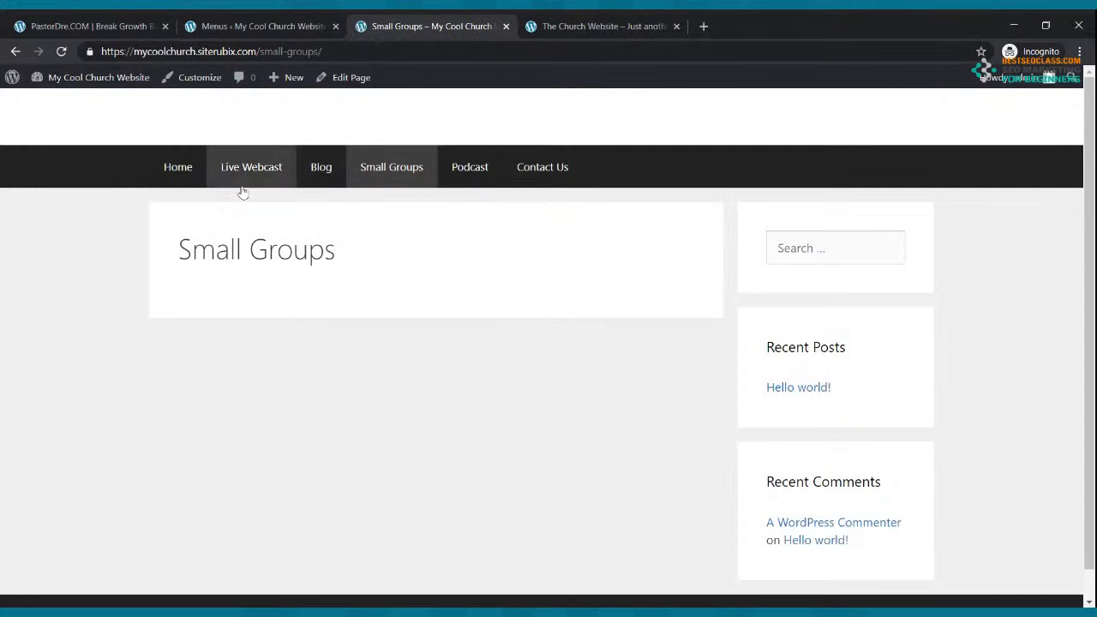
{"action": "left_click", "coordinate": [167, 171]}
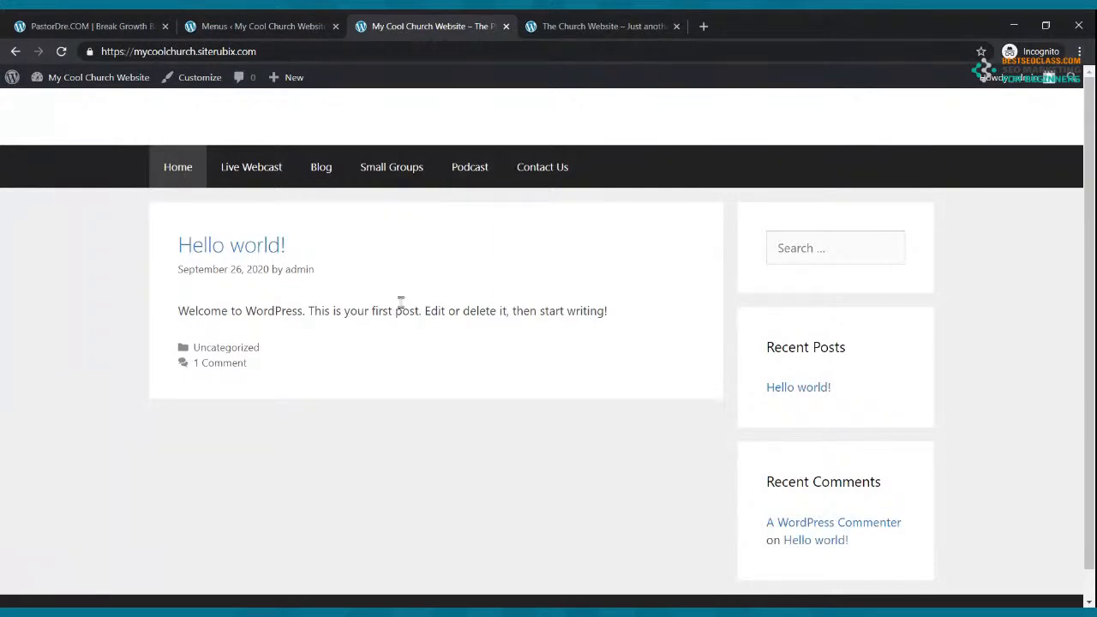
{"action": "left_click", "coordinate": [237, 22]}
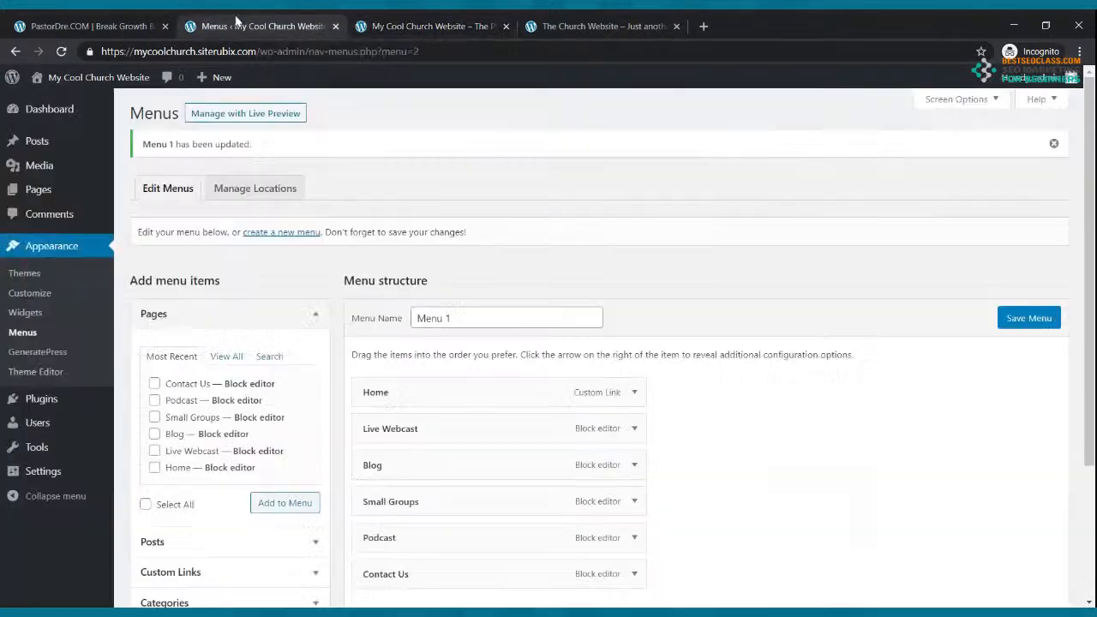
{"action": "scroll", "coordinate": [449, 365], "scroll_direction": "down", "scroll_amount": 2}
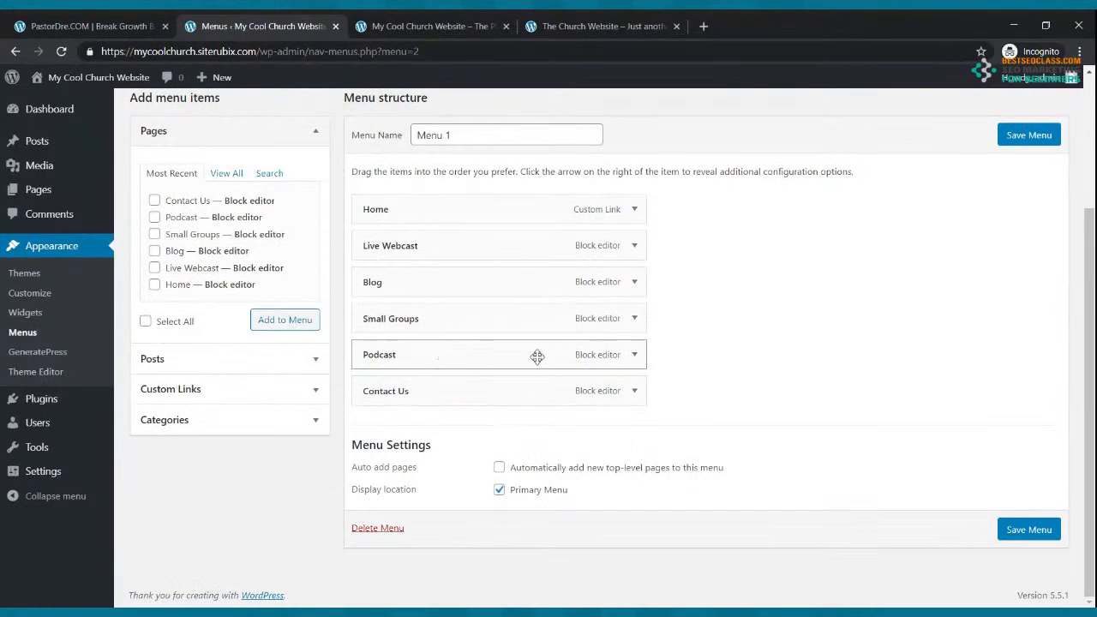
{"action": "scroll", "coordinate": [419, 390], "scroll_direction": "up", "scroll_amount": 1}
Set Reading settings to a static homepage 'Home' with 'Blog' as the posts page, and save.
{"action": "scroll", "coordinate": [411, 384], "scroll_direction": "up", "scroll_amount": 1}
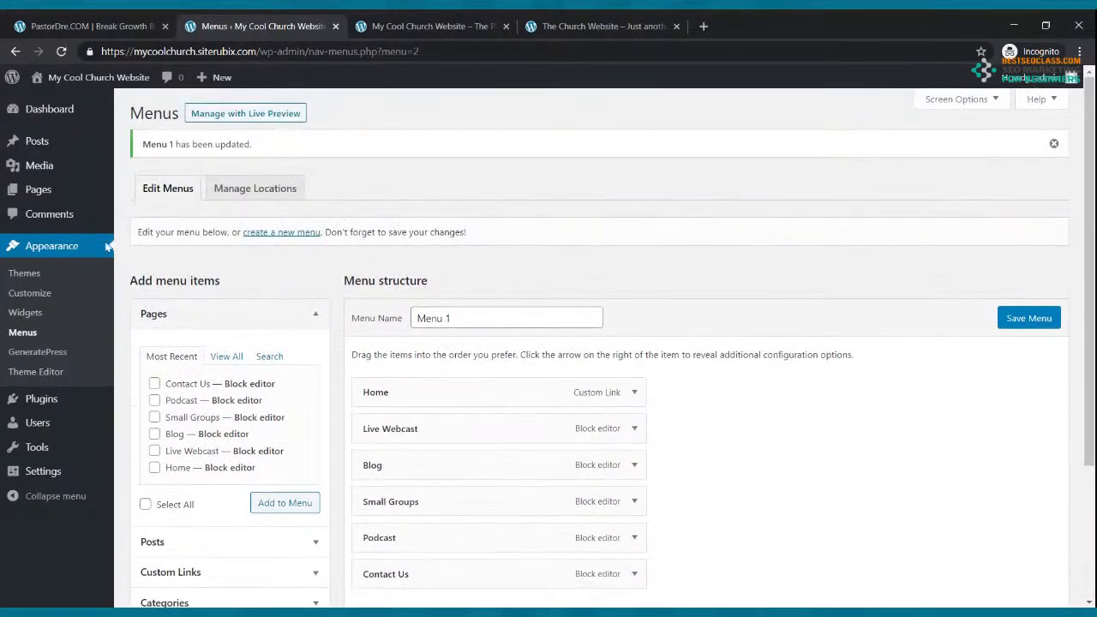
{"action": "left_click", "coordinate": [48, 118]}
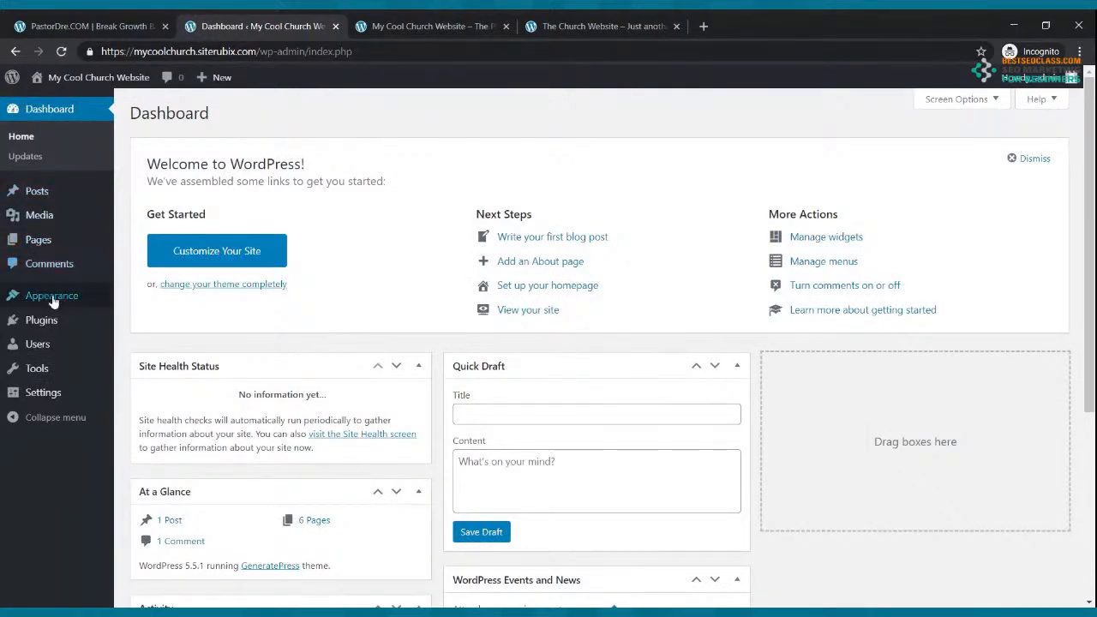
{"action": "mouse_move", "coordinate": [44, 393]}
{"action": "left_click", "coordinate": [44, 395]}
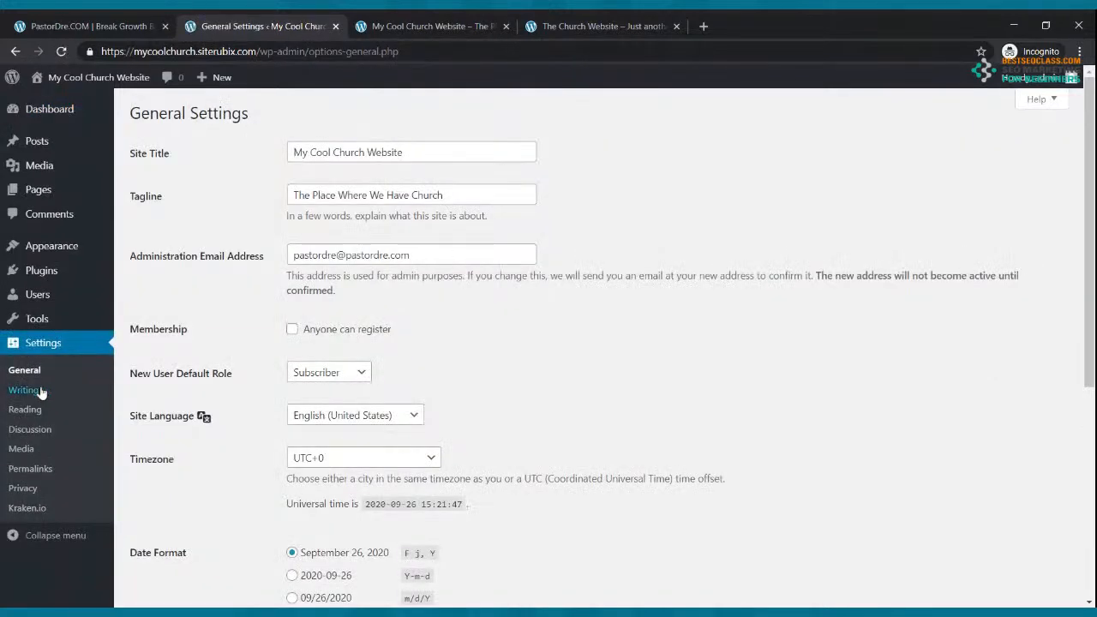
{"action": "left_click", "coordinate": [29, 411]}
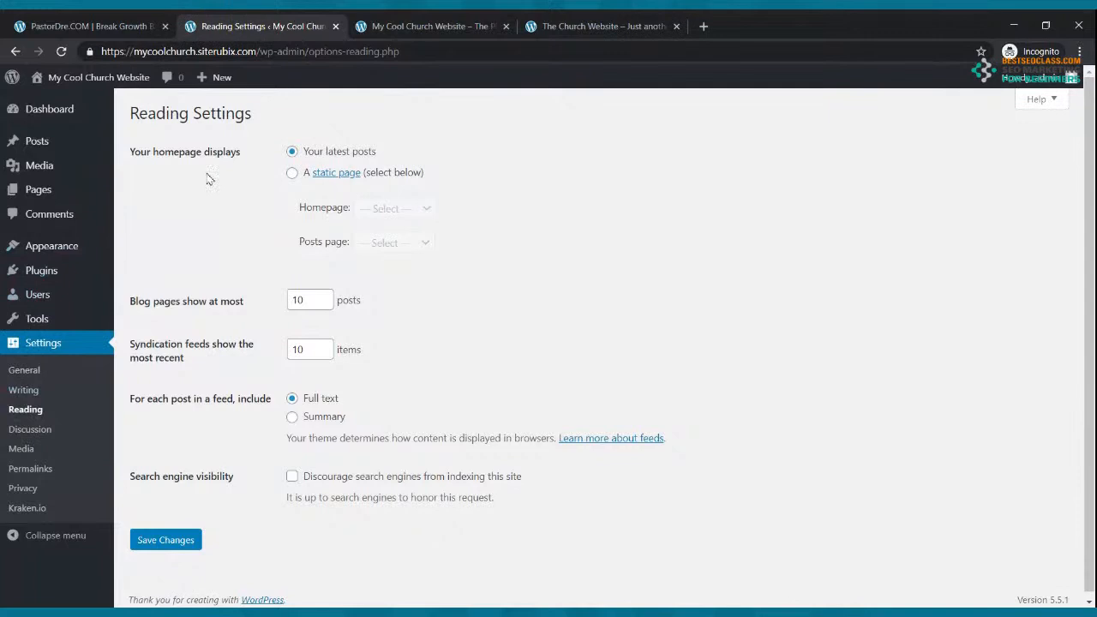
{"action": "left_click", "coordinate": [292, 175]}
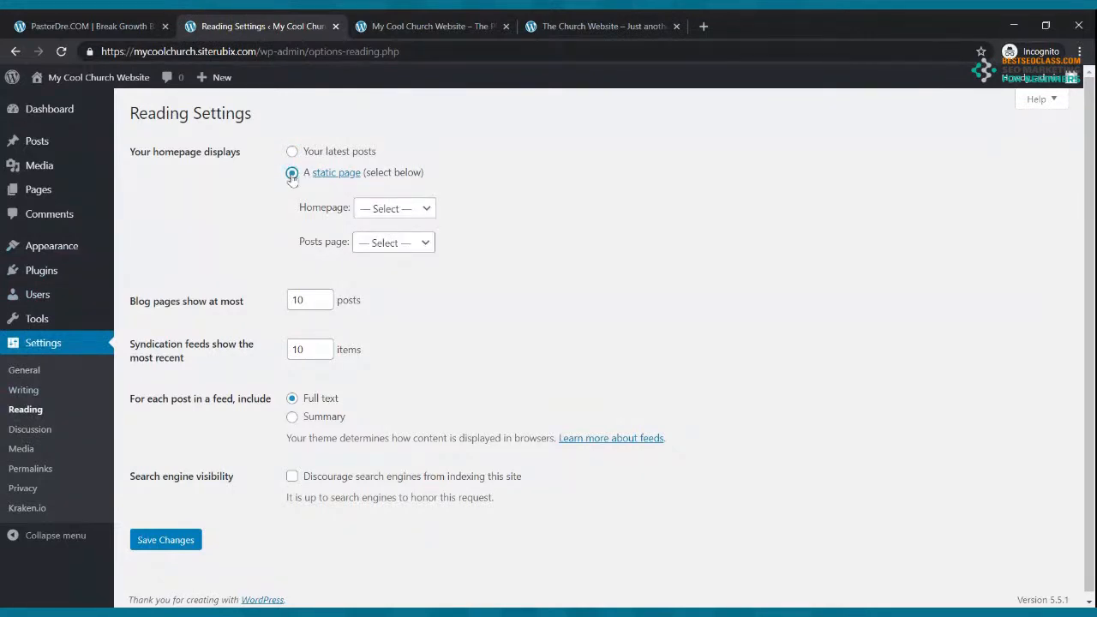
{"action": "left_click", "coordinate": [393, 210]}
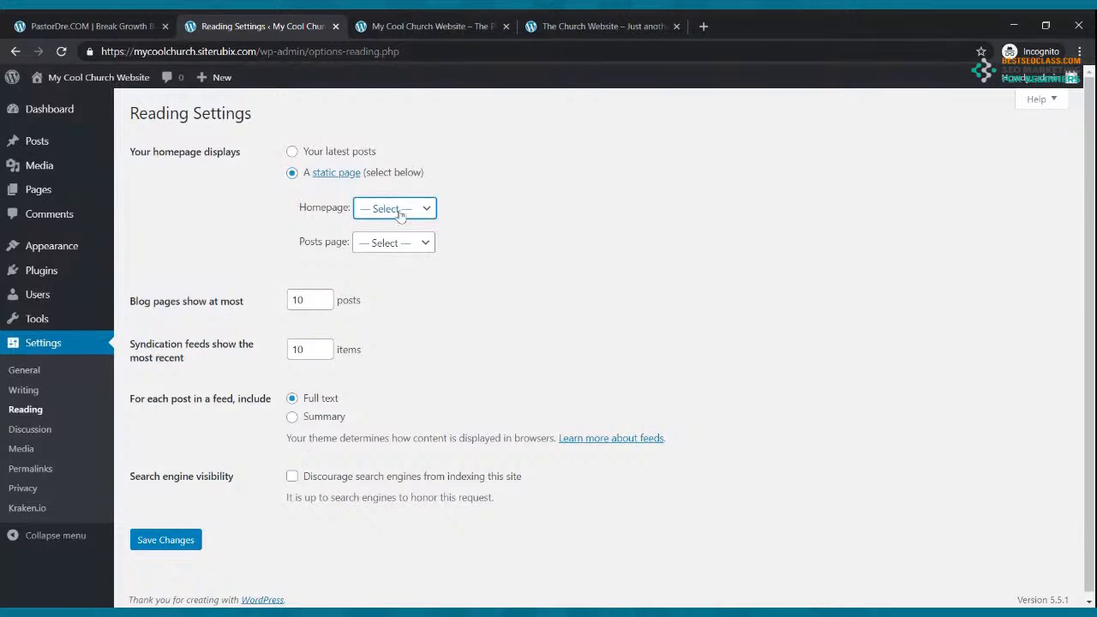
{"action": "left_click", "coordinate": [386, 306]}
{"action": "left_click", "coordinate": [408, 247]}
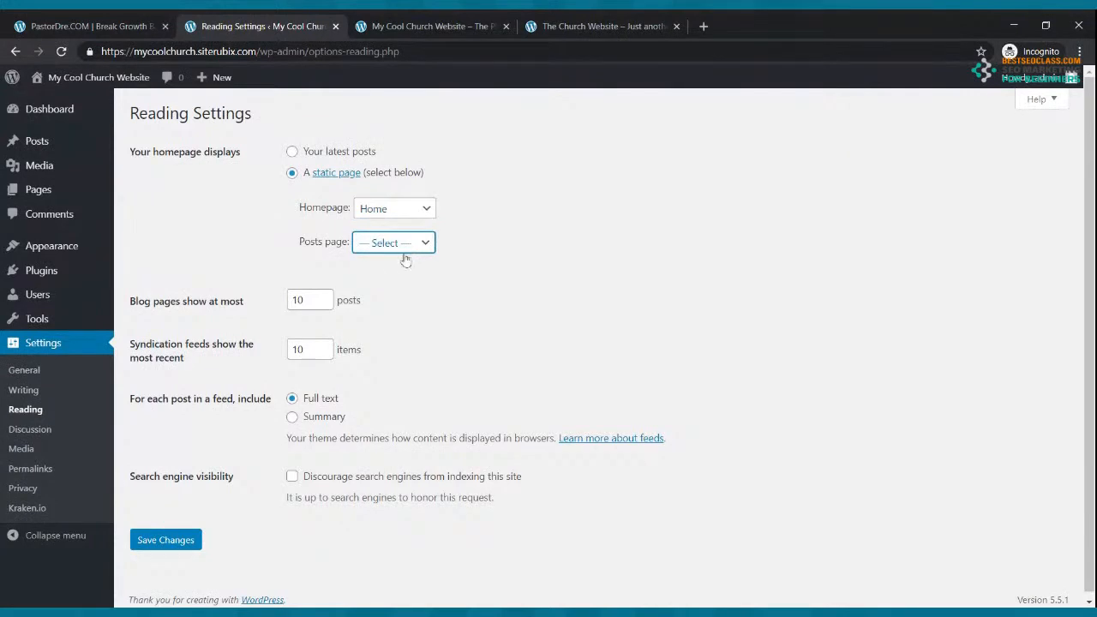
{"action": "left_click", "coordinate": [387, 290]}
{"action": "left_click", "coordinate": [171, 538]}
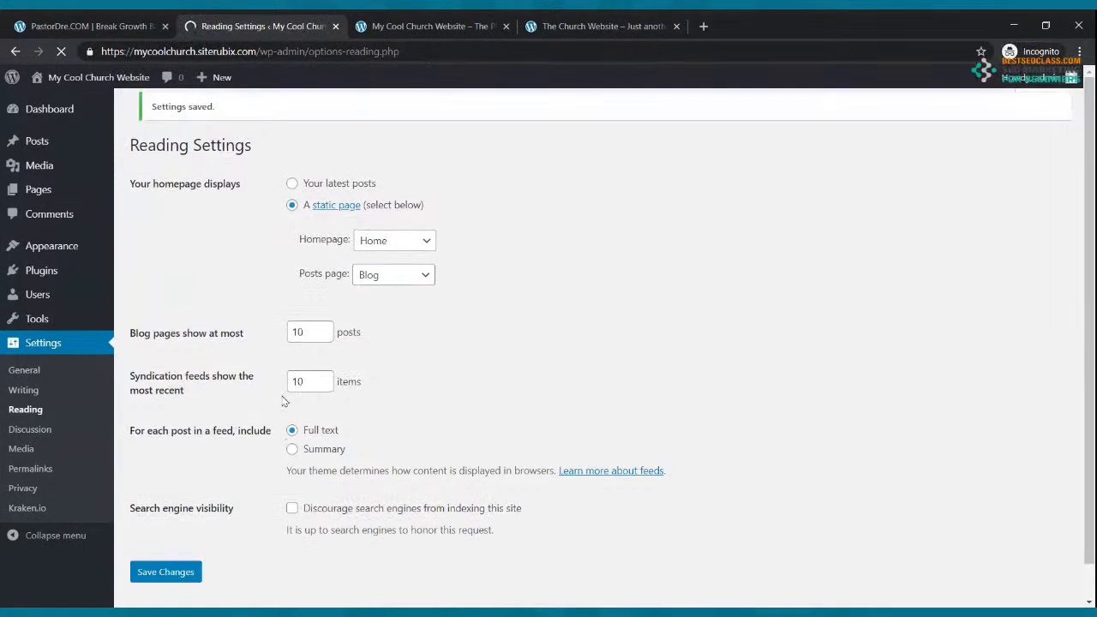
{"action": "left_click", "coordinate": [408, 21]}
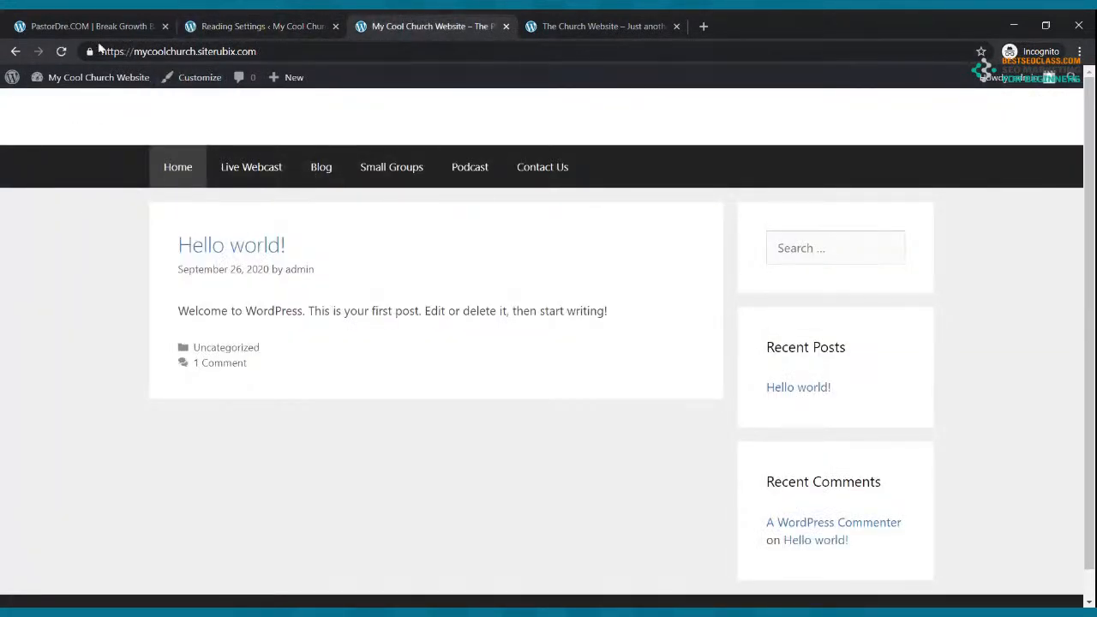
{"action": "left_click", "coordinate": [63, 51]}
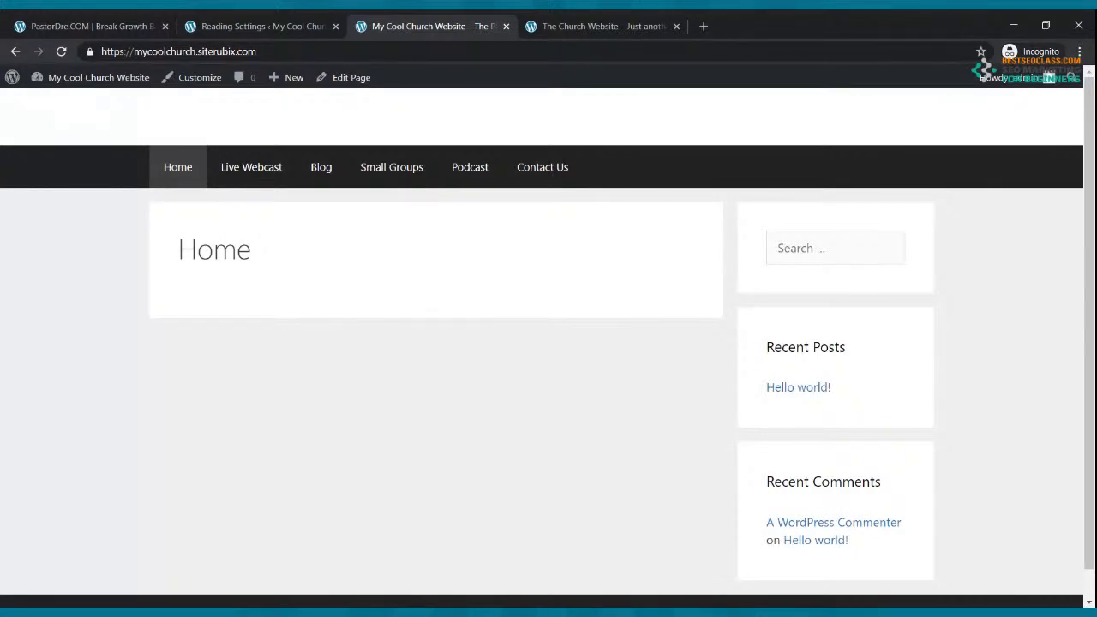
{"action": "left_click", "coordinate": [592, 24]}
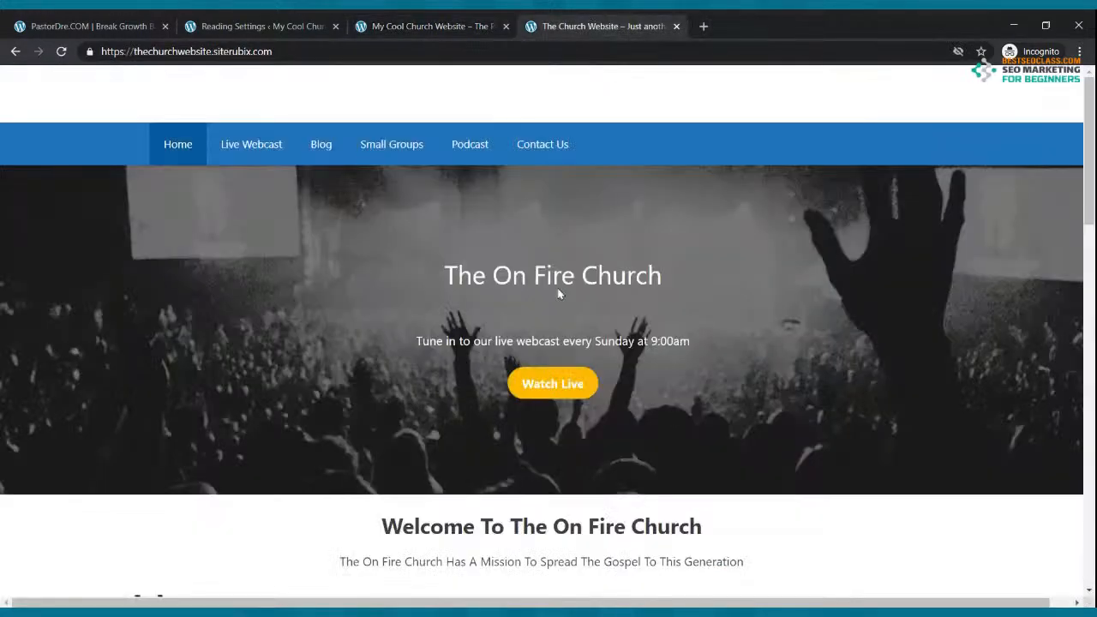
{"action": "scroll", "coordinate": [658, 331], "scroll_direction": "down", "scroll_amount": 10}
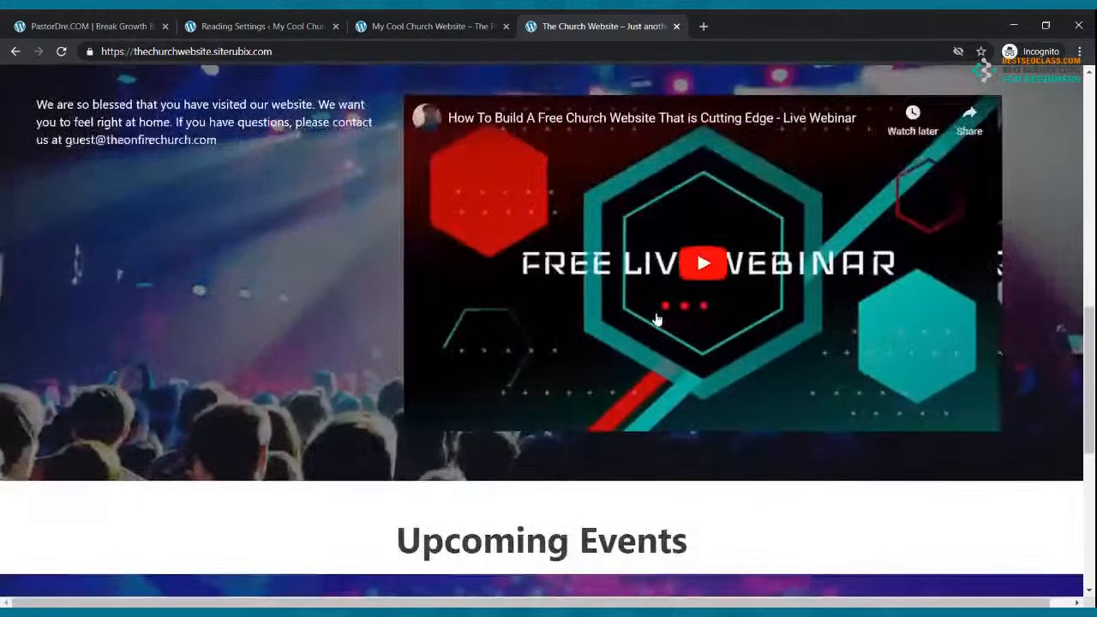
{"action": "scroll", "coordinate": [656, 314], "scroll_direction": "up", "scroll_amount": 8}
{"action": "left_click", "coordinate": [437, 26]}
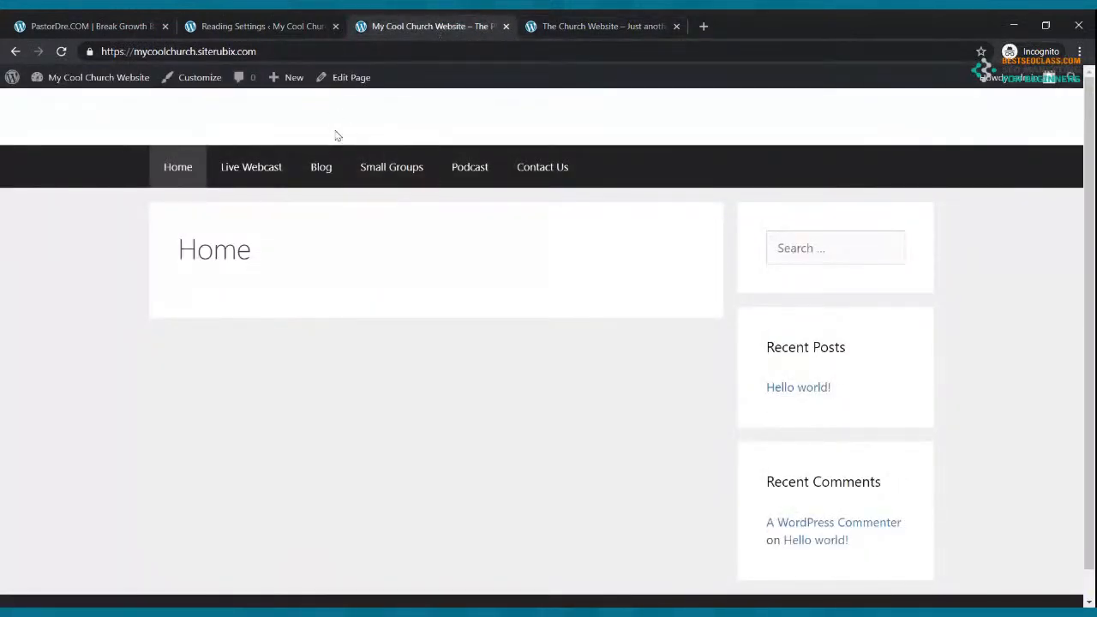
{"action": "left_click", "coordinate": [547, 26]}
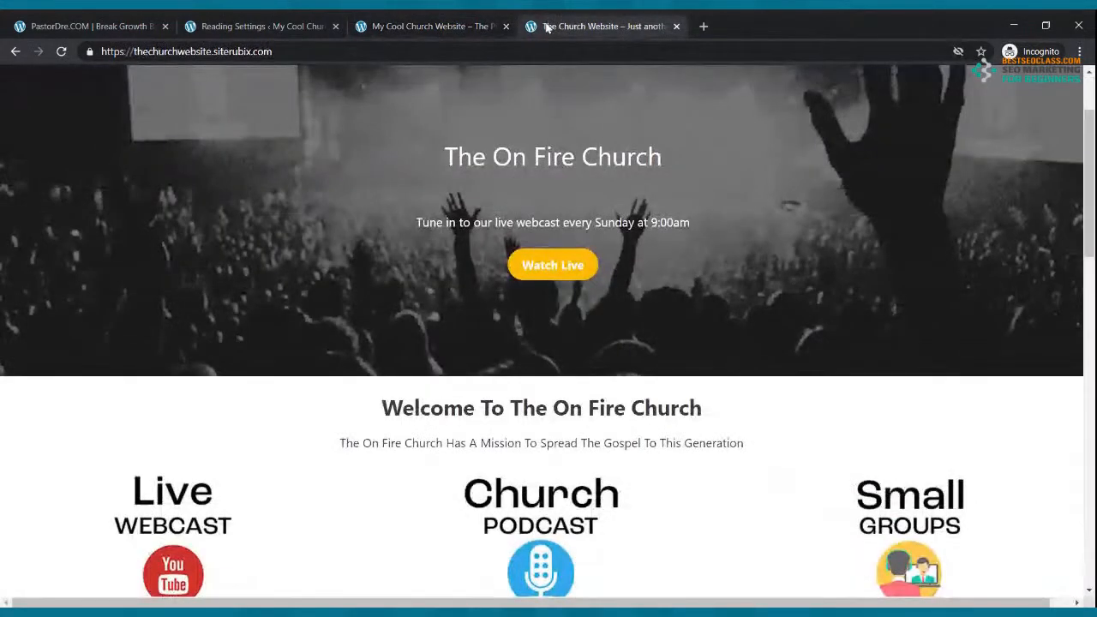
{"action": "scroll", "coordinate": [623, 196], "scroll_direction": "up", "scroll_amount": 2}
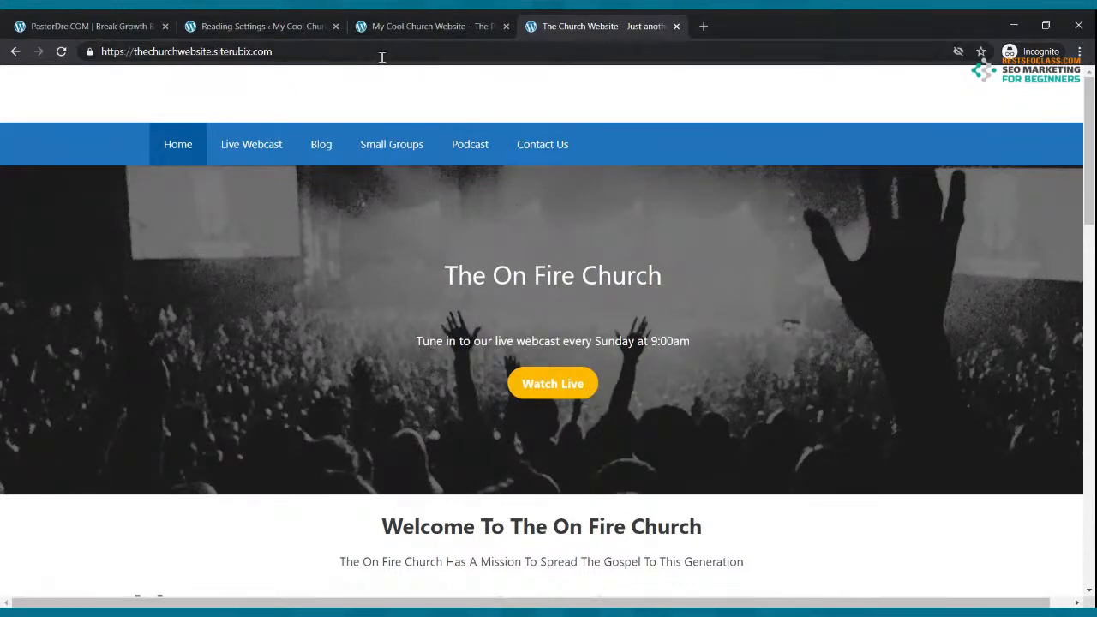
{"action": "left_click", "coordinate": [296, 26]}
{"action": "left_click", "coordinate": [366, 23]}
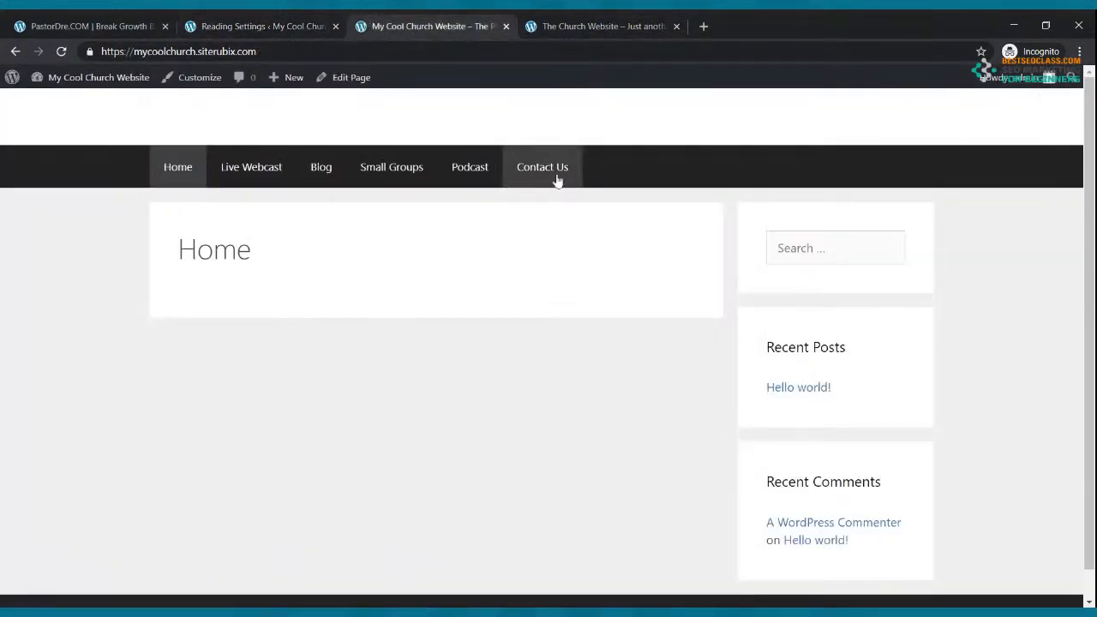
{"action": "left_click", "coordinate": [263, 28]}
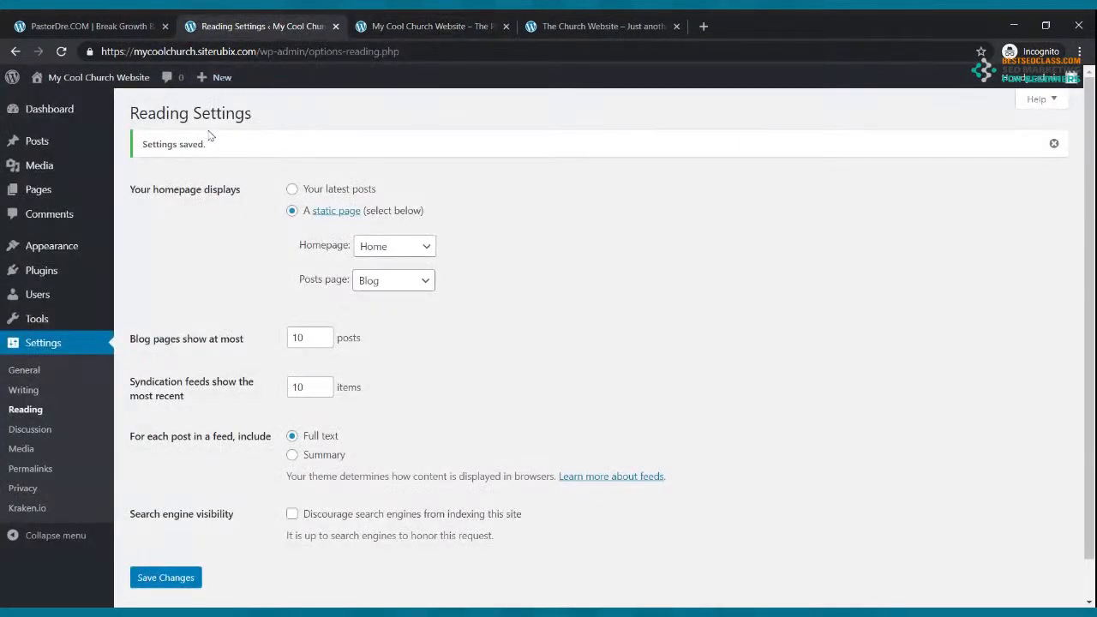
In the Customizer, set the navigation colour preset to blue and publish it.
{"action": "left_click", "coordinate": [53, 252]}
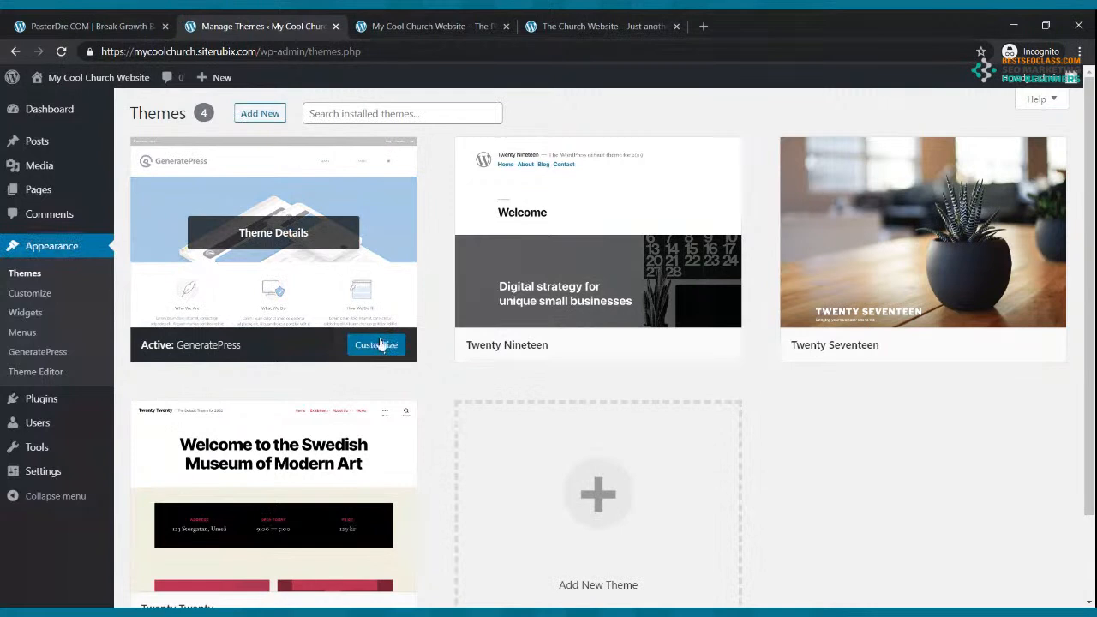
{"action": "left_click", "coordinate": [33, 296]}
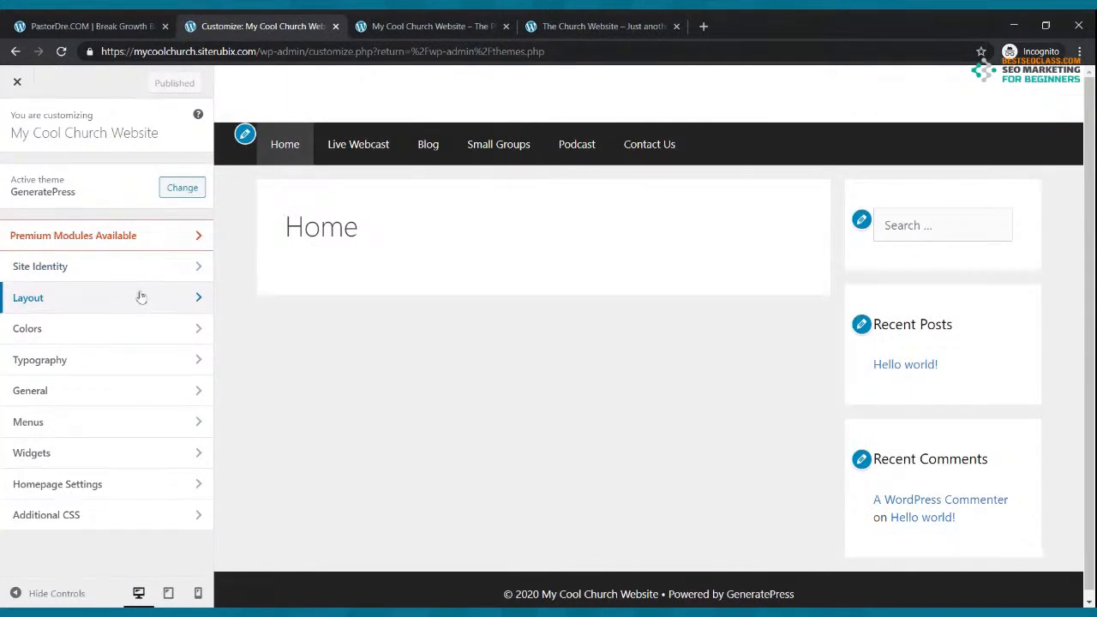
{"action": "left_click", "coordinate": [100, 335]}
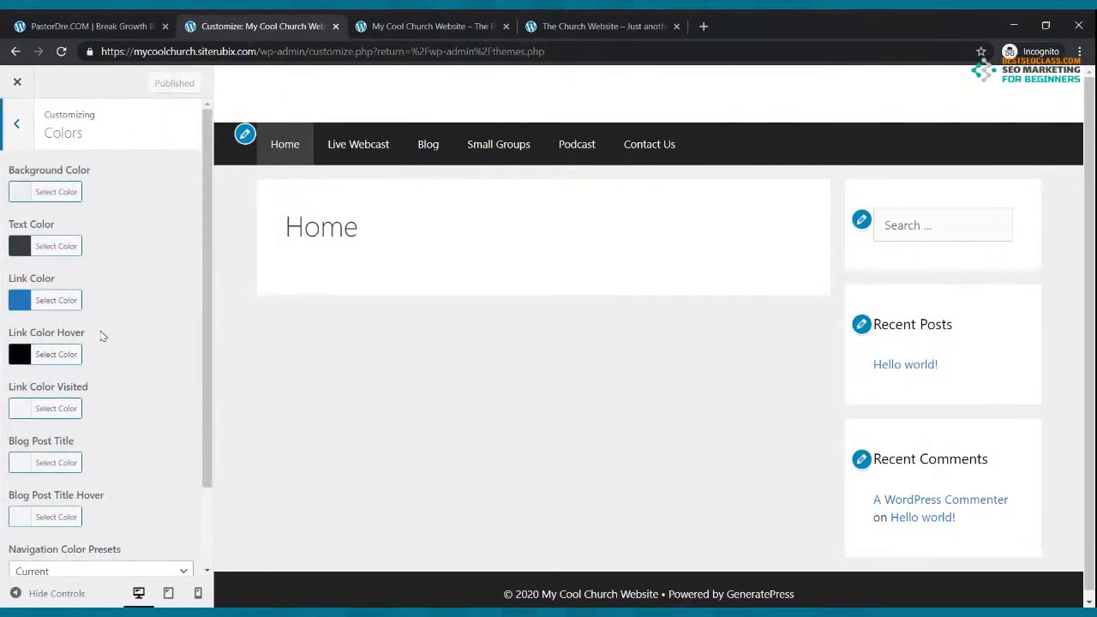
{"action": "scroll", "coordinate": [19, 204], "scroll_direction": "down", "scroll_amount": 2}
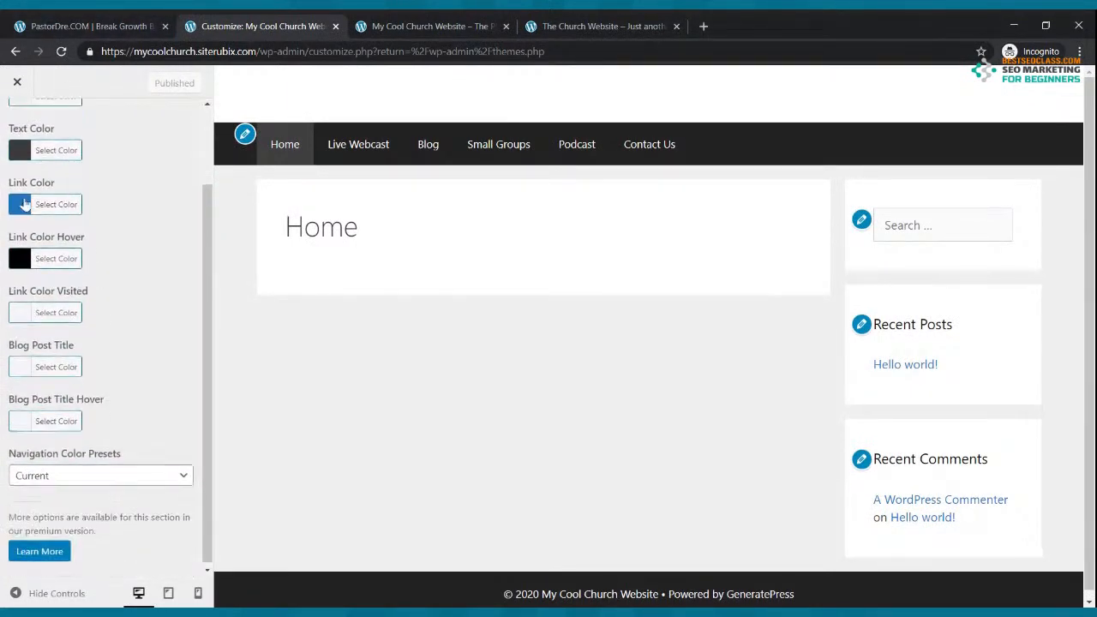
{"action": "left_click", "coordinate": [100, 477]}
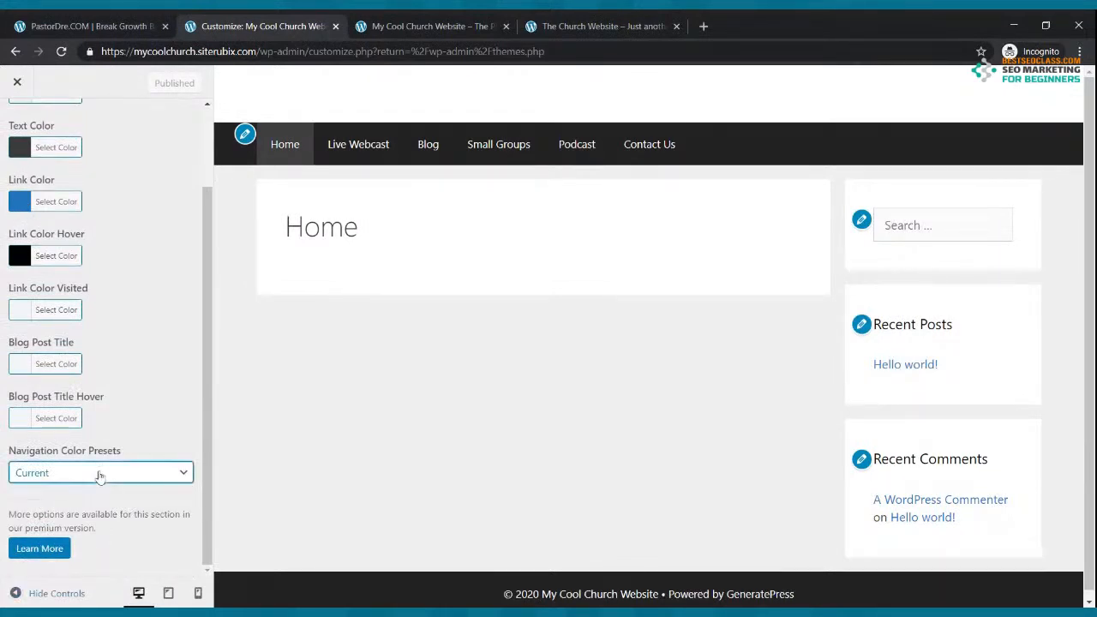
{"action": "left_click", "coordinate": [69, 449]}
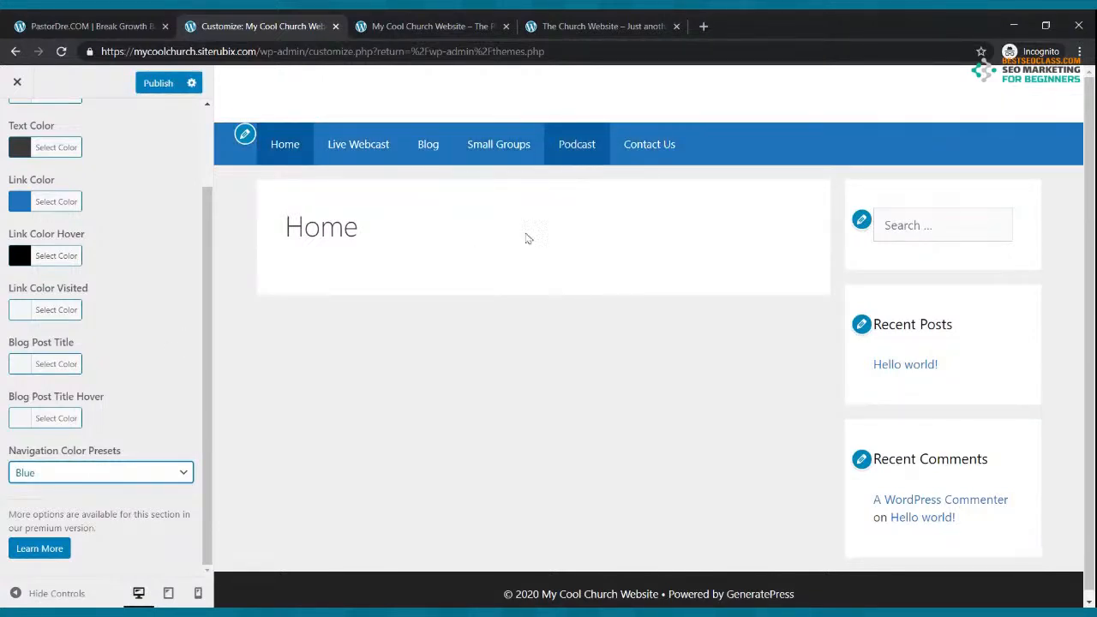
{"action": "left_click", "coordinate": [158, 83]}
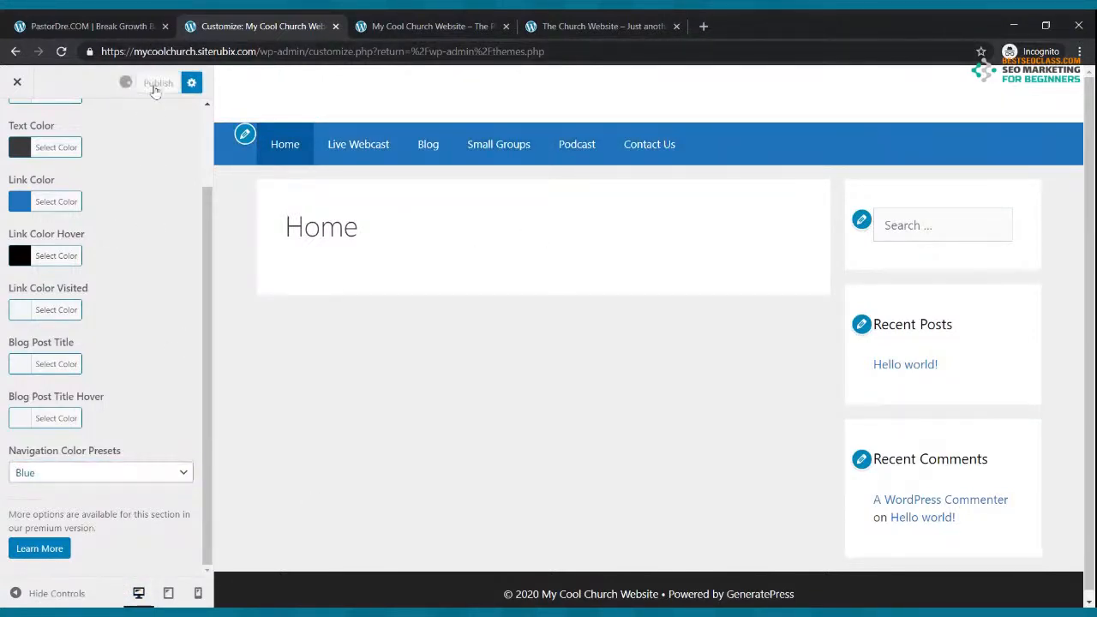
Compare the blue menu on the live site with the On Fire Church reference, then close the Customizer.
{"action": "left_click", "coordinate": [455, 19]}
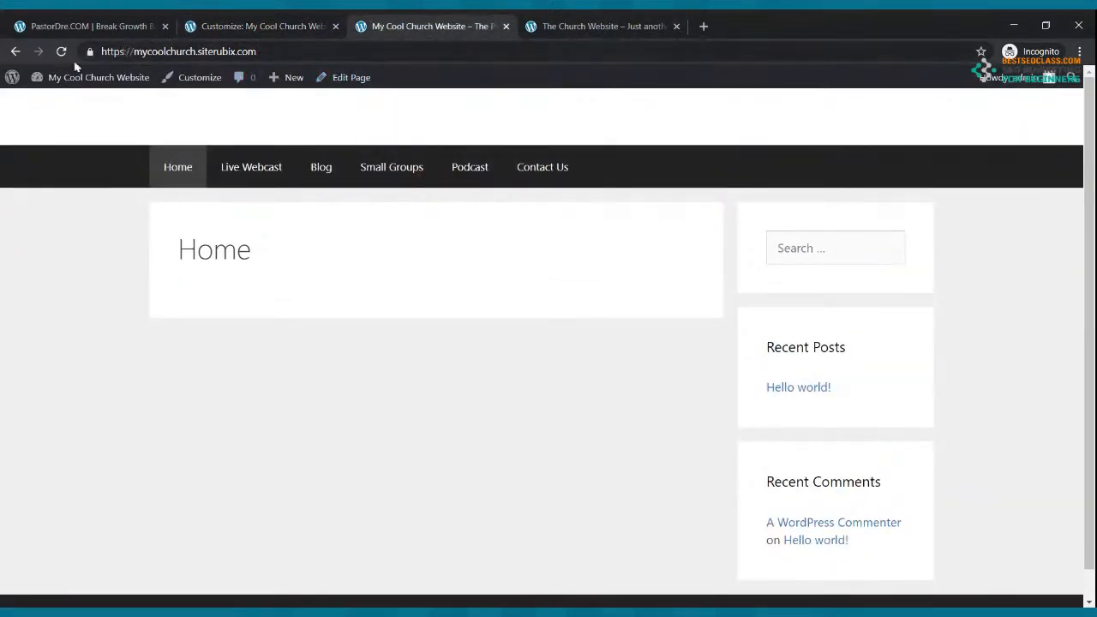
{"action": "left_click", "coordinate": [61, 52]}
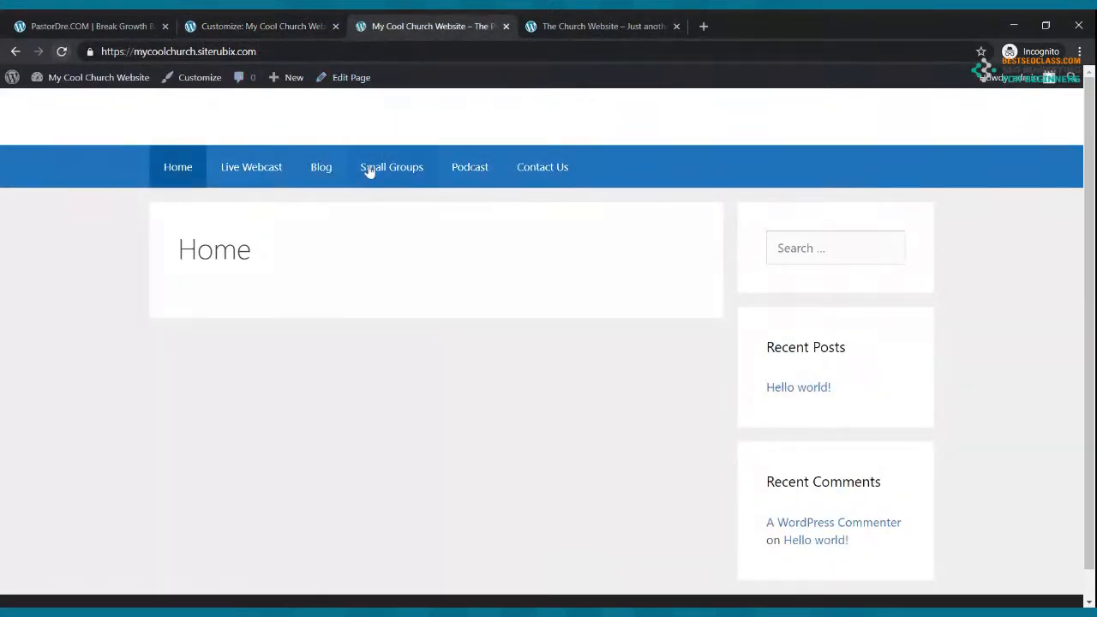
{"action": "left_click", "coordinate": [591, 32]}
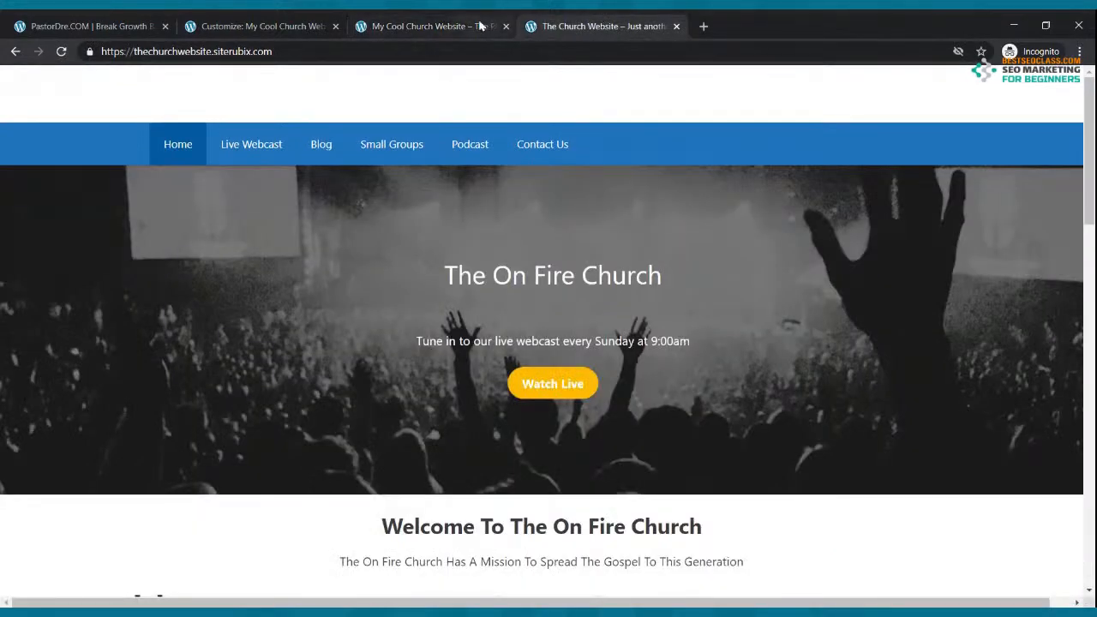
{"action": "left_click", "coordinate": [438, 28]}
{"action": "left_click", "coordinate": [570, 21]}
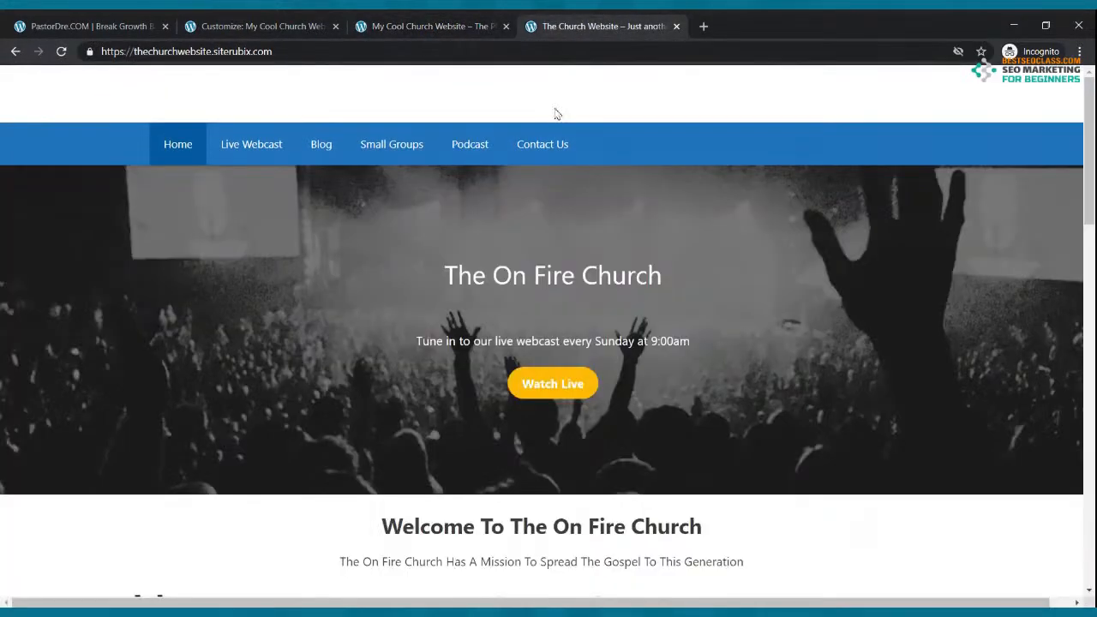
{"action": "left_click", "coordinate": [285, 28]}
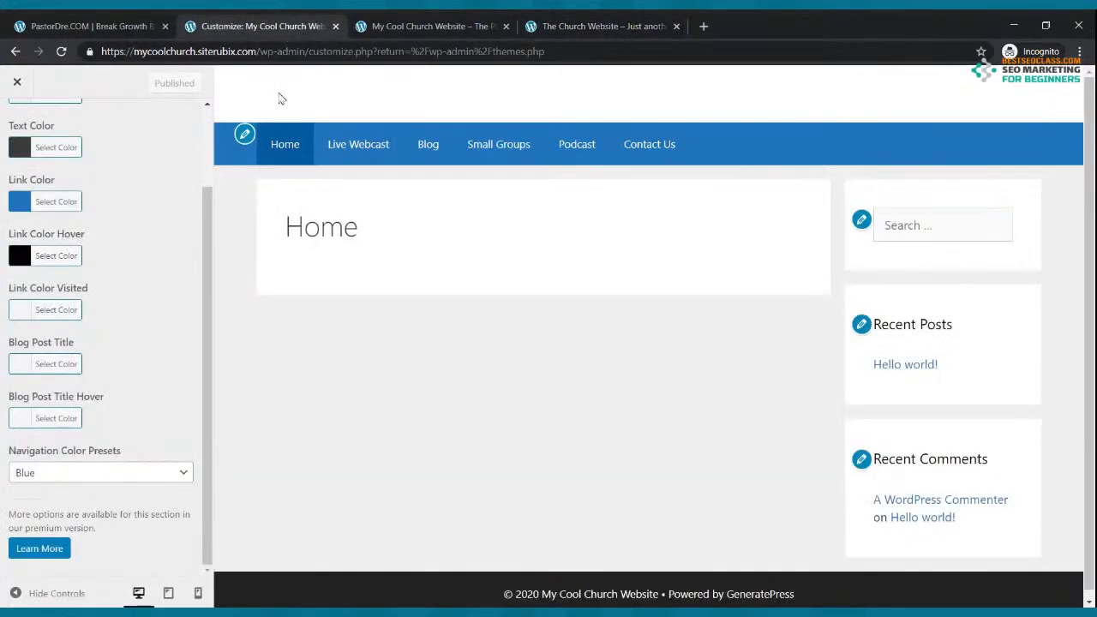
{"action": "left_click", "coordinate": [17, 84]}
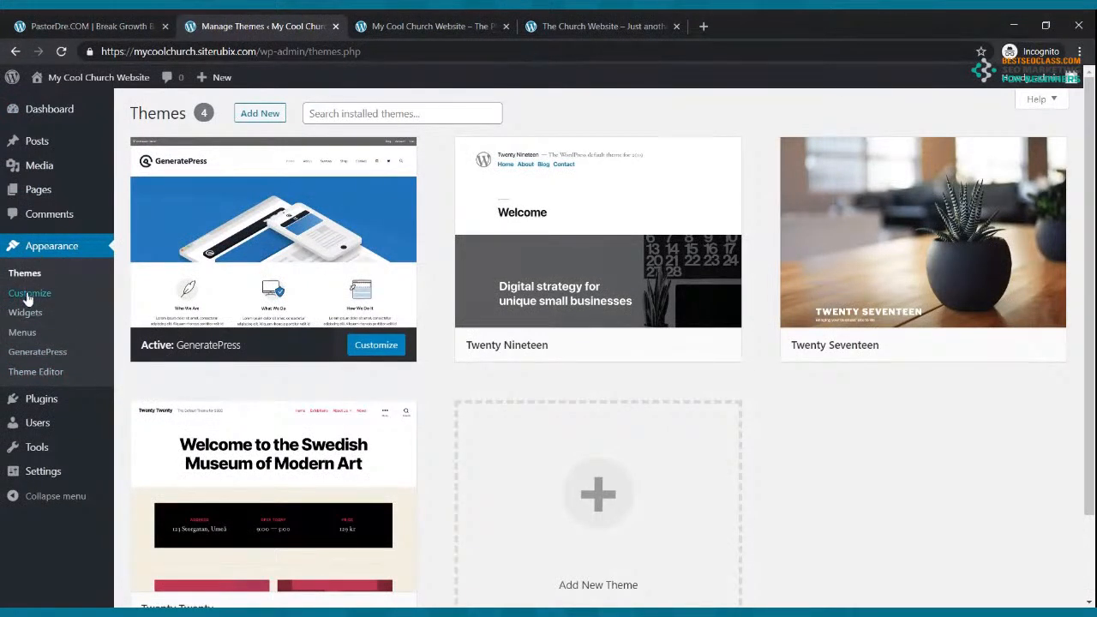
Hide the Home page title in the block editor and check the live page.
{"action": "left_click", "coordinate": [38, 198]}
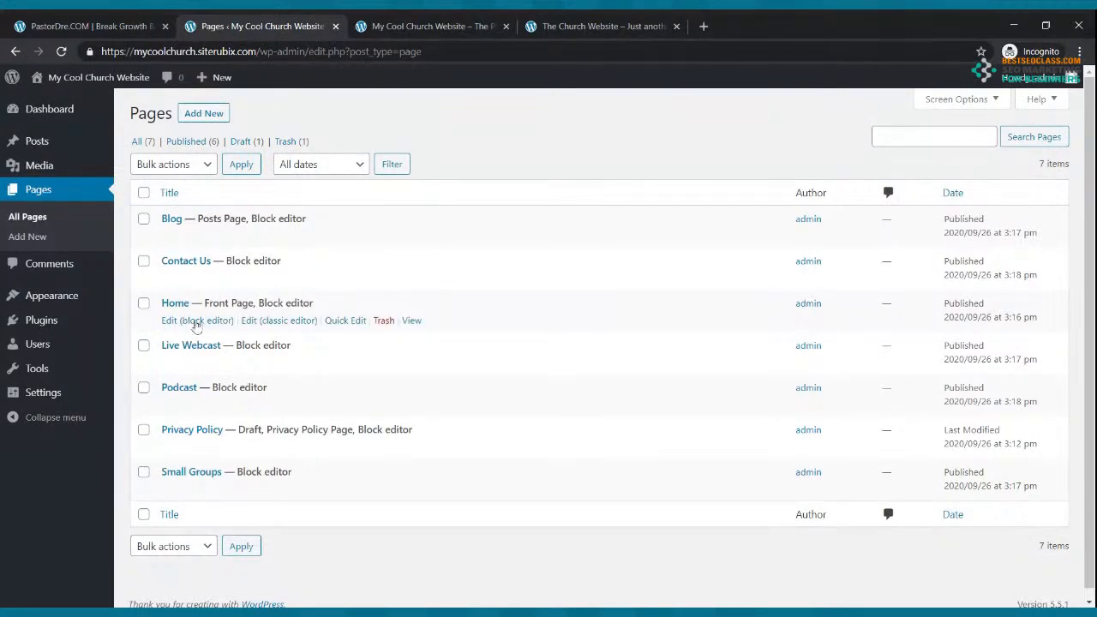
{"action": "left_click", "coordinate": [196, 325]}
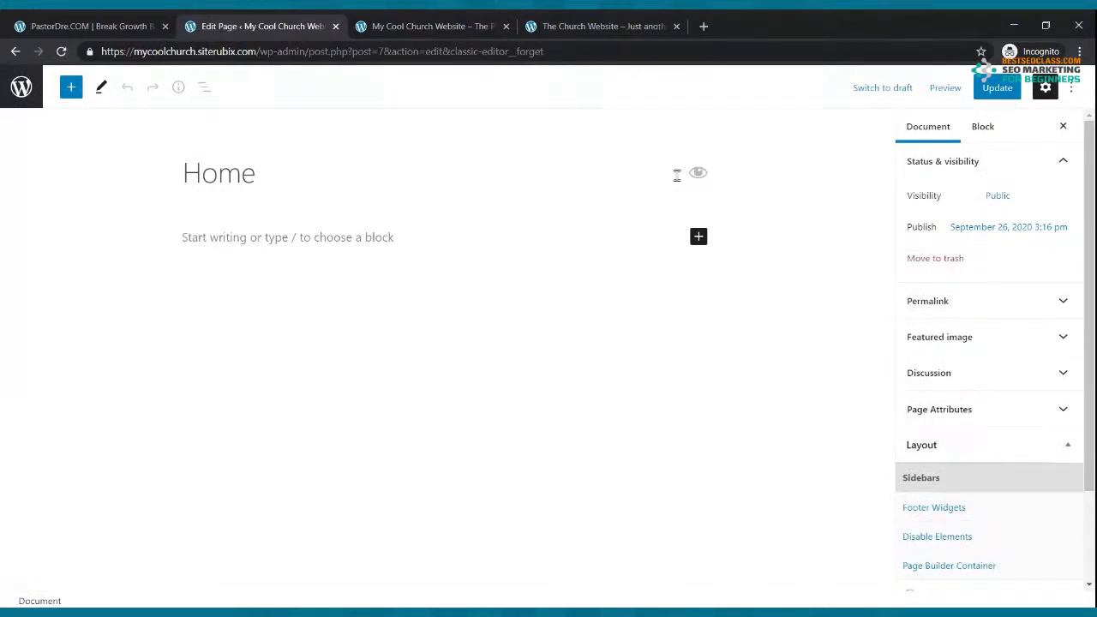
{"action": "left_click", "coordinate": [698, 174]}
{"action": "left_click", "coordinate": [423, 21]}
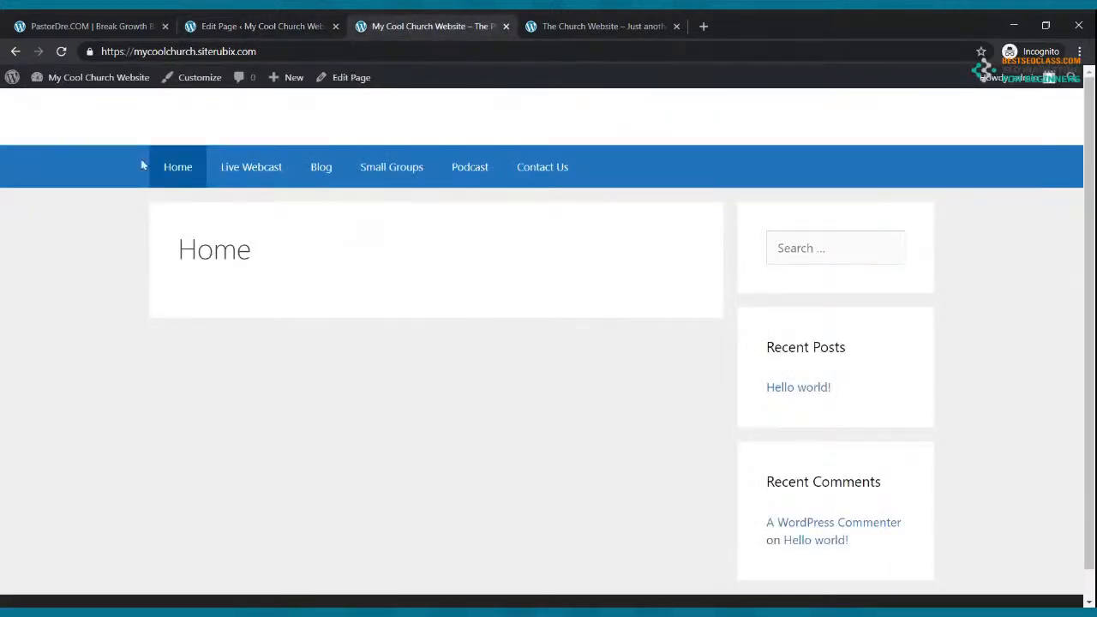
{"action": "left_click", "coordinate": [62, 52]}
Update the Home page and reload the live site to confirm the title is gone.
{"action": "left_click", "coordinate": [233, 24]}
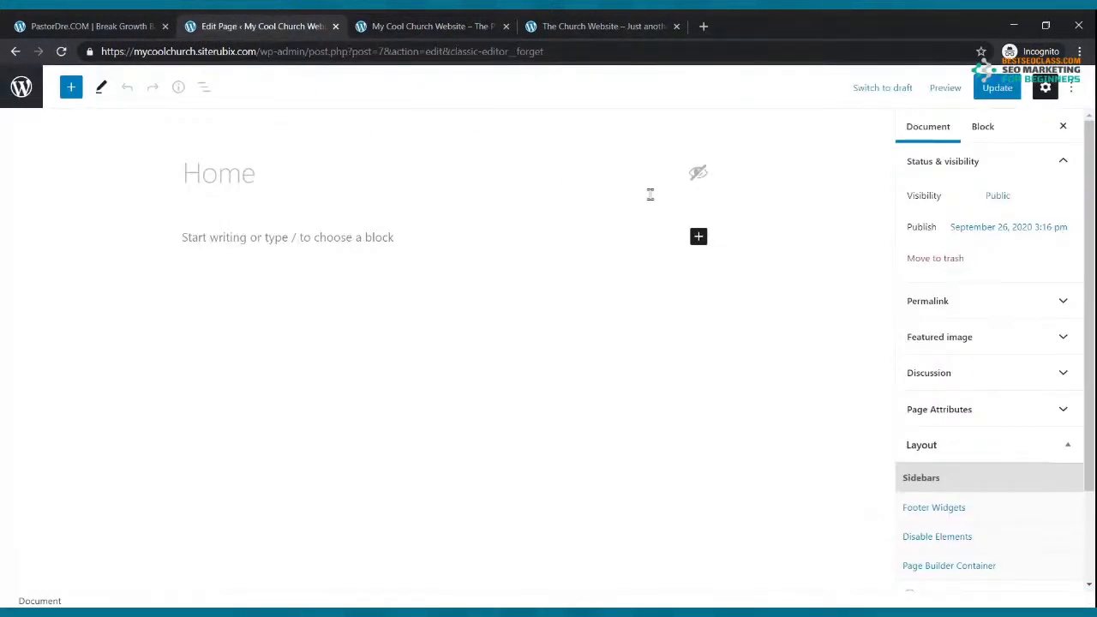
{"action": "left_click", "coordinate": [977, 93]}
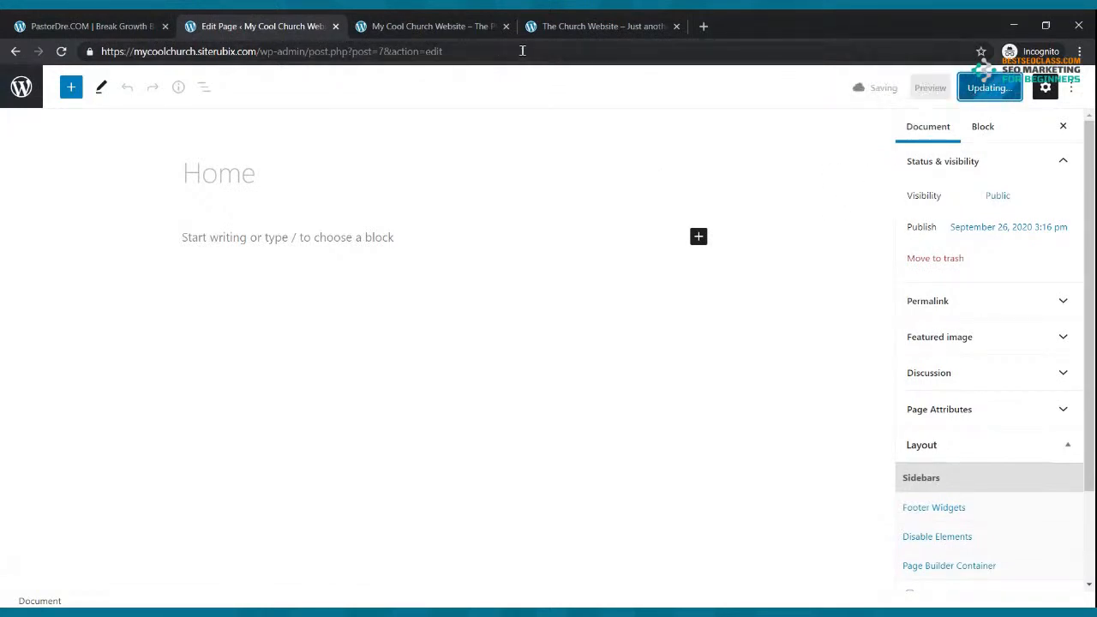
{"action": "left_click", "coordinate": [438, 24]}
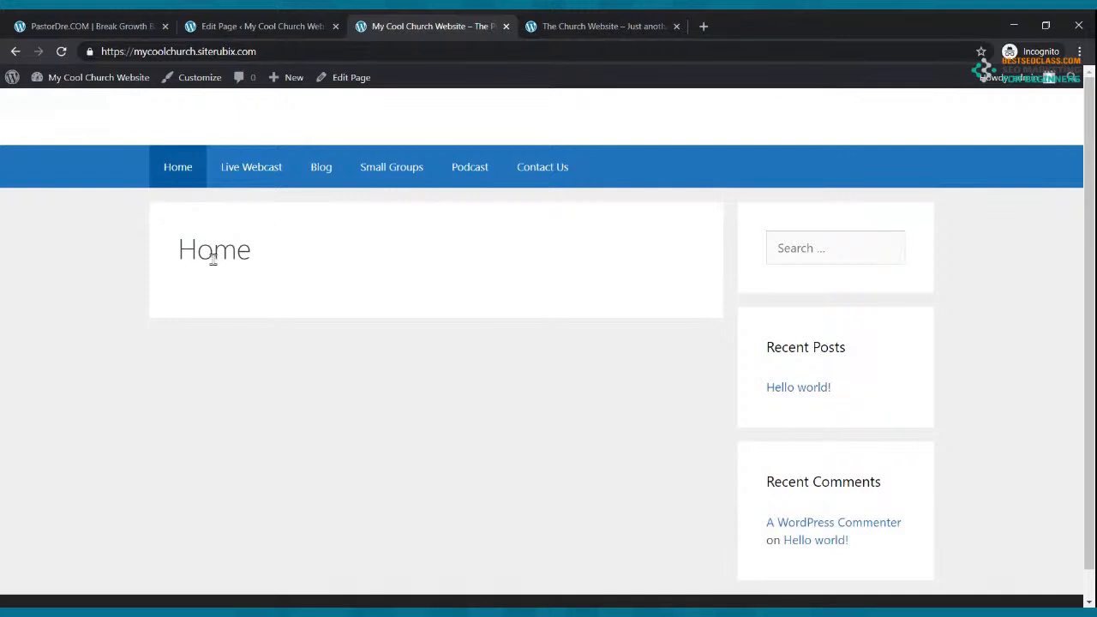
{"action": "left_click", "coordinate": [61, 53]}
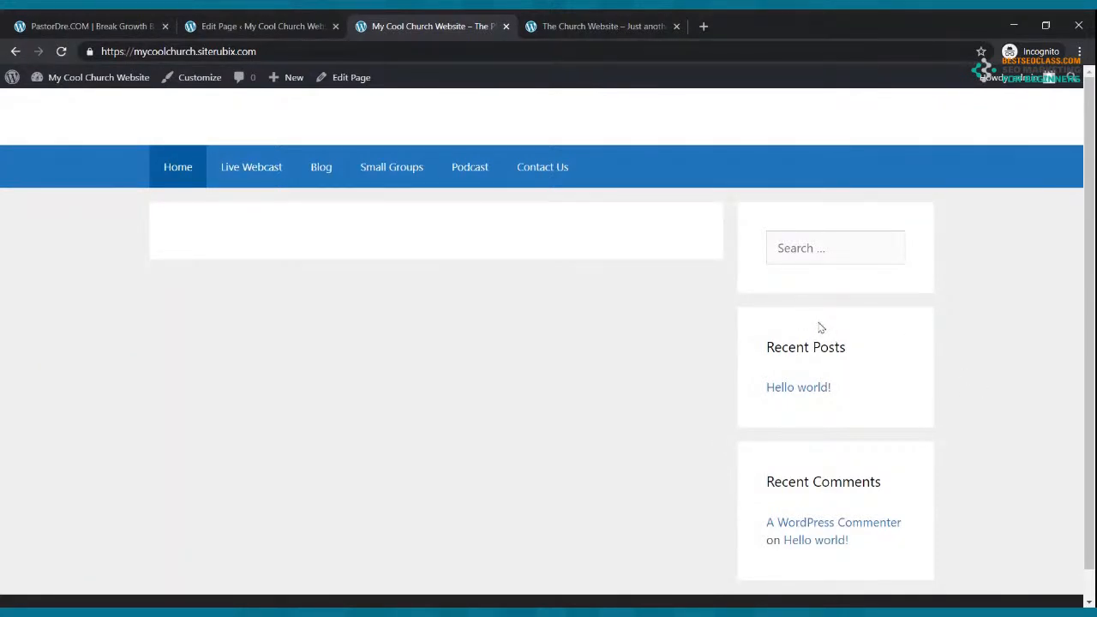
Switch the Home page's Layout > Sidebars setting to Content (no sidebars).
{"action": "left_click", "coordinate": [258, 26]}
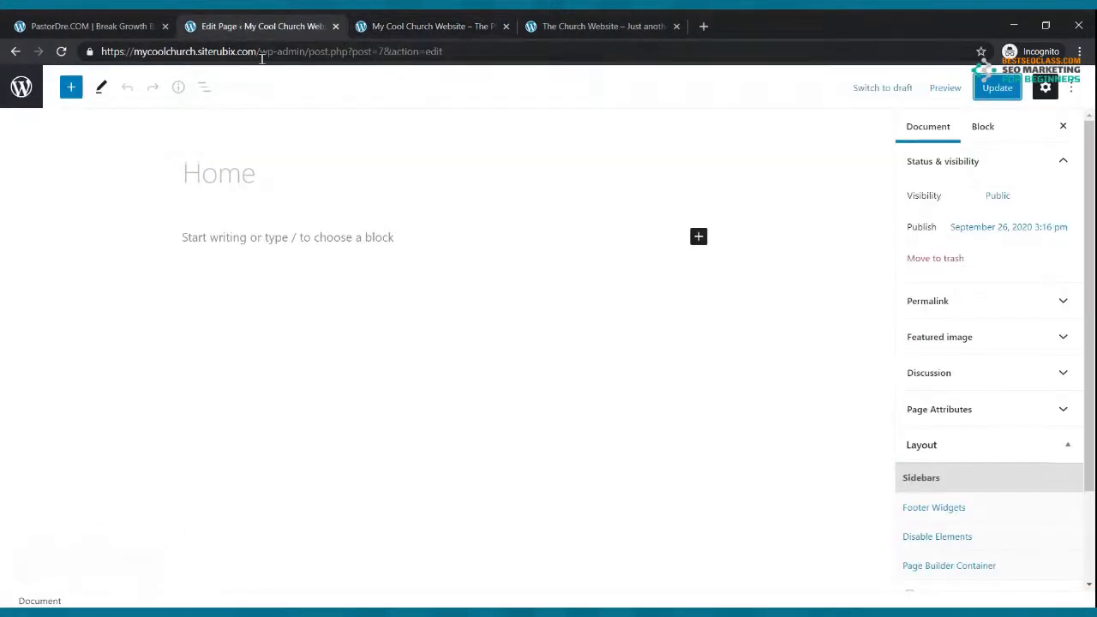
{"action": "scroll", "coordinate": [977, 404], "scroll_direction": "down", "scroll_amount": 2}
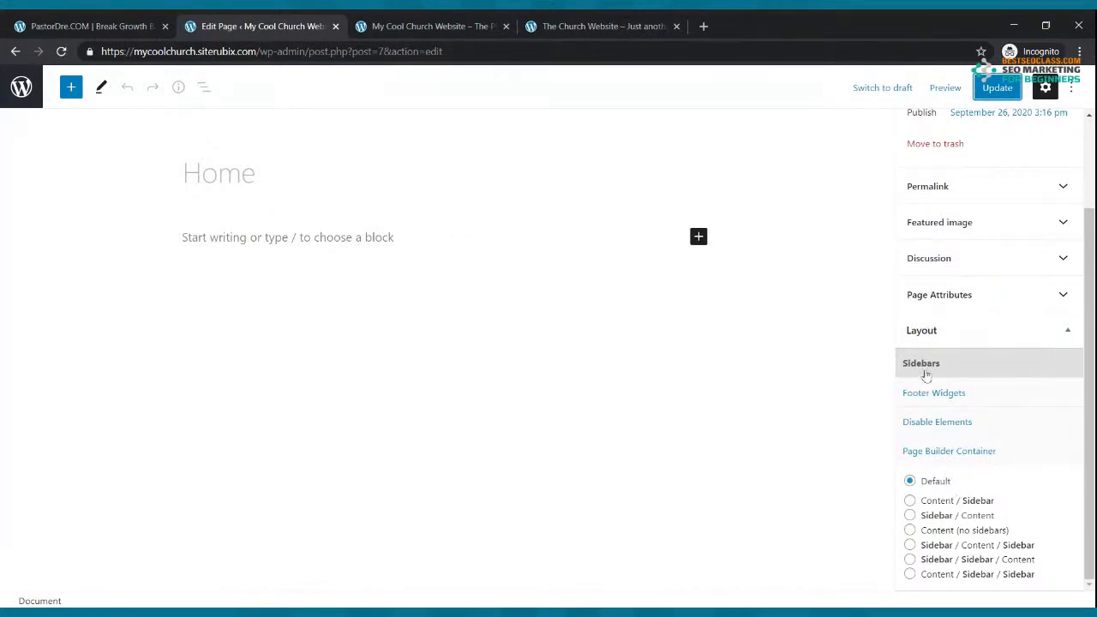
{"action": "left_click", "coordinate": [910, 530]}
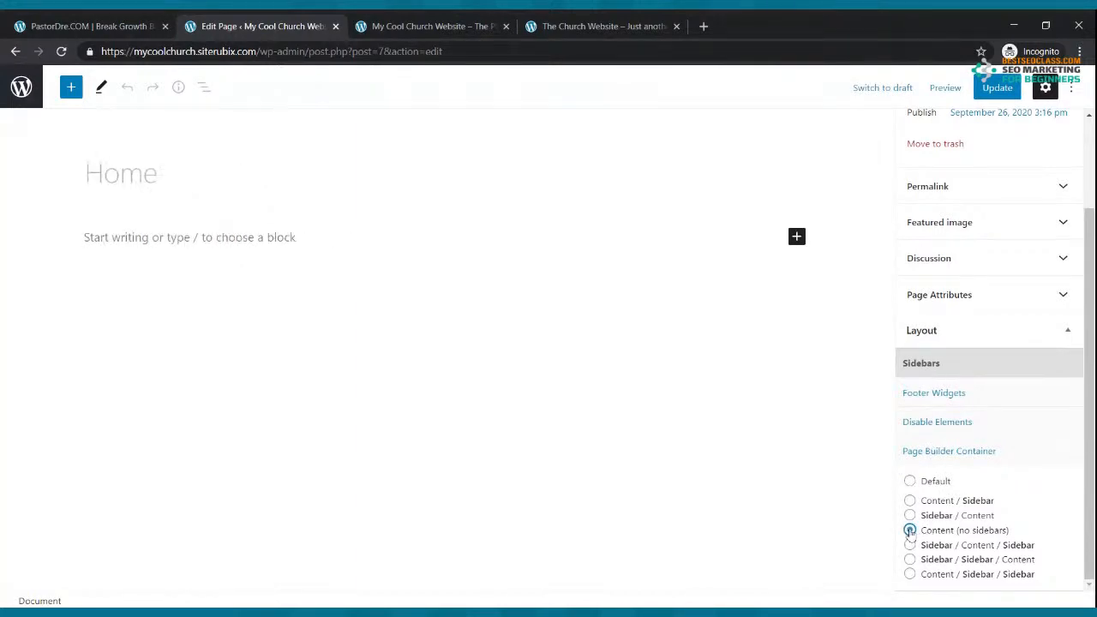
Update the page and compare the sidebar-free live homepage with the reference church website.
{"action": "left_click", "coordinate": [997, 88]}
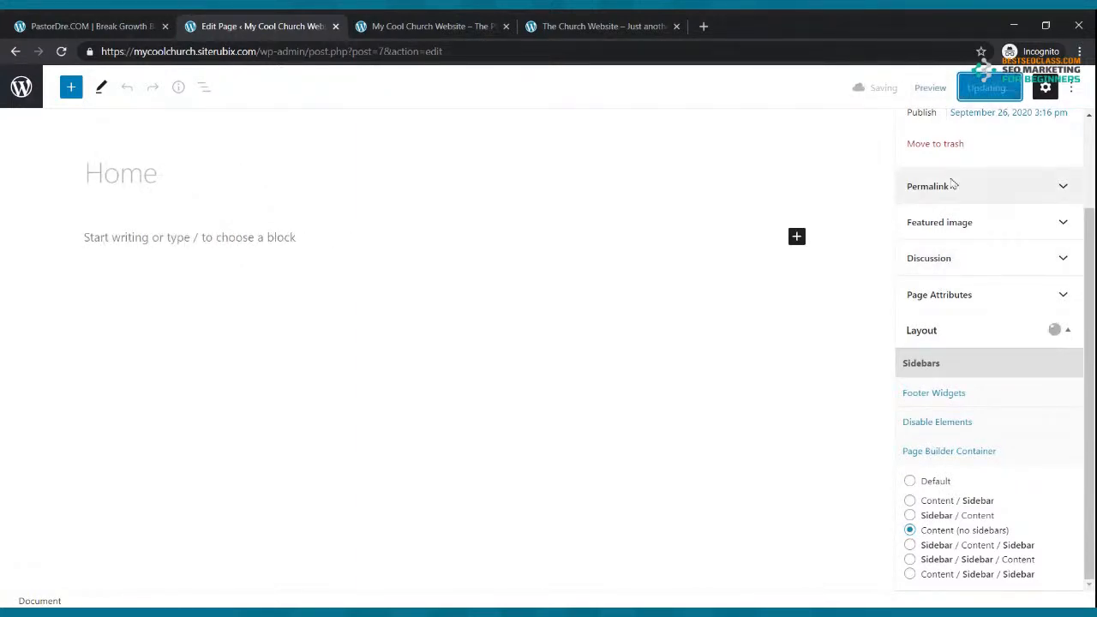
{"action": "left_click", "coordinate": [436, 23]}
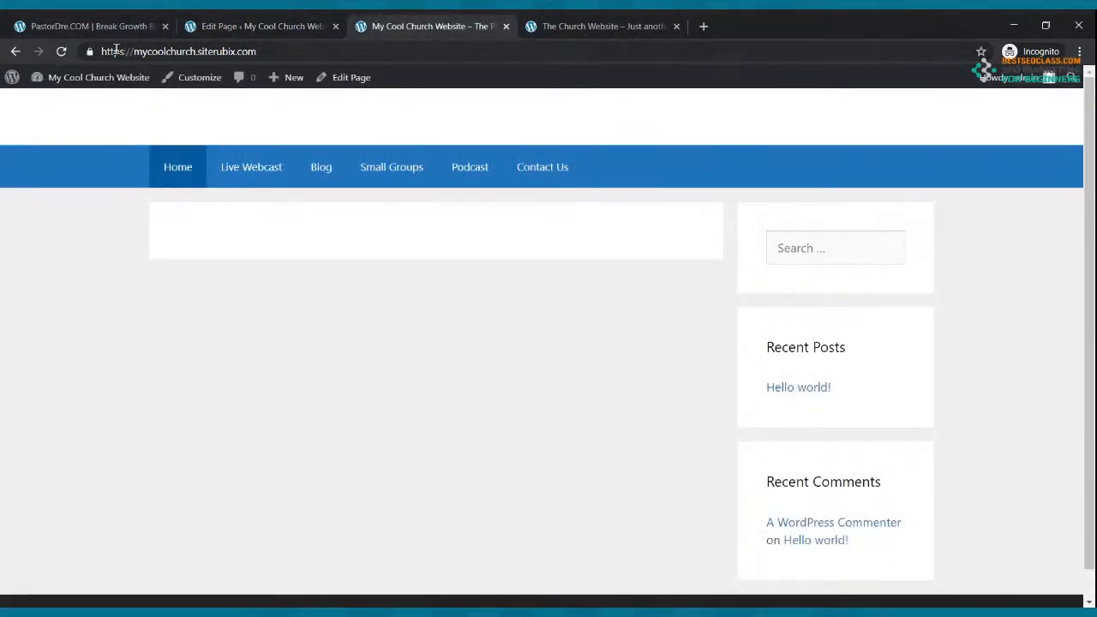
{"action": "left_click", "coordinate": [60, 51]}
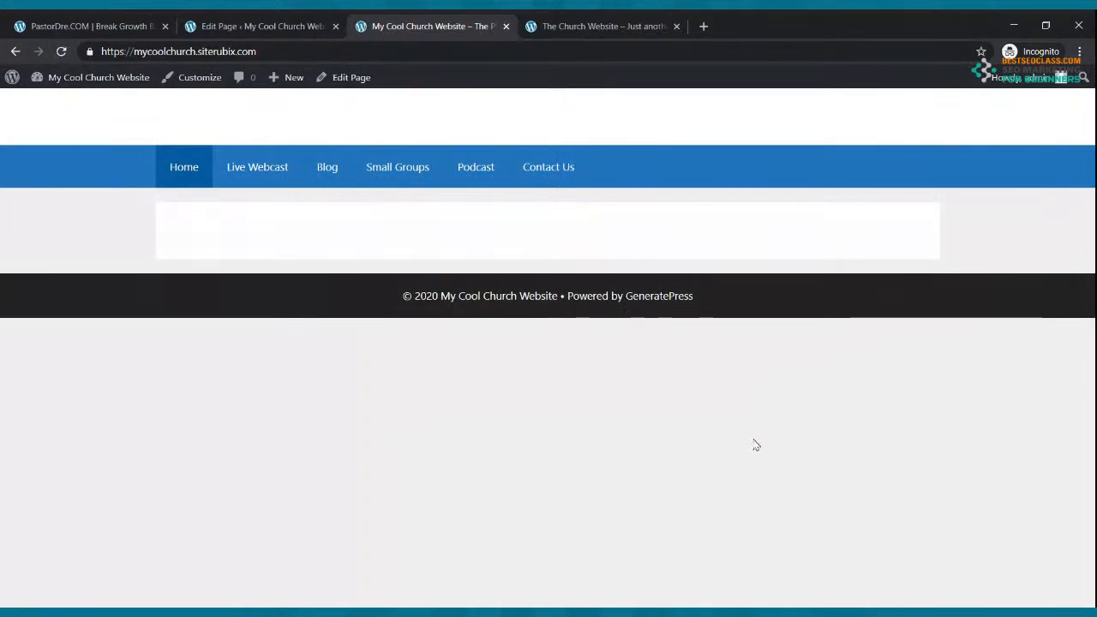
{"action": "left_click", "coordinate": [600, 30]}
{"action": "scroll", "coordinate": [679, 307], "scroll_direction": "down", "scroll_amount": 1}
{"action": "scroll", "coordinate": [680, 300], "scroll_direction": "up", "scroll_amount": 1}
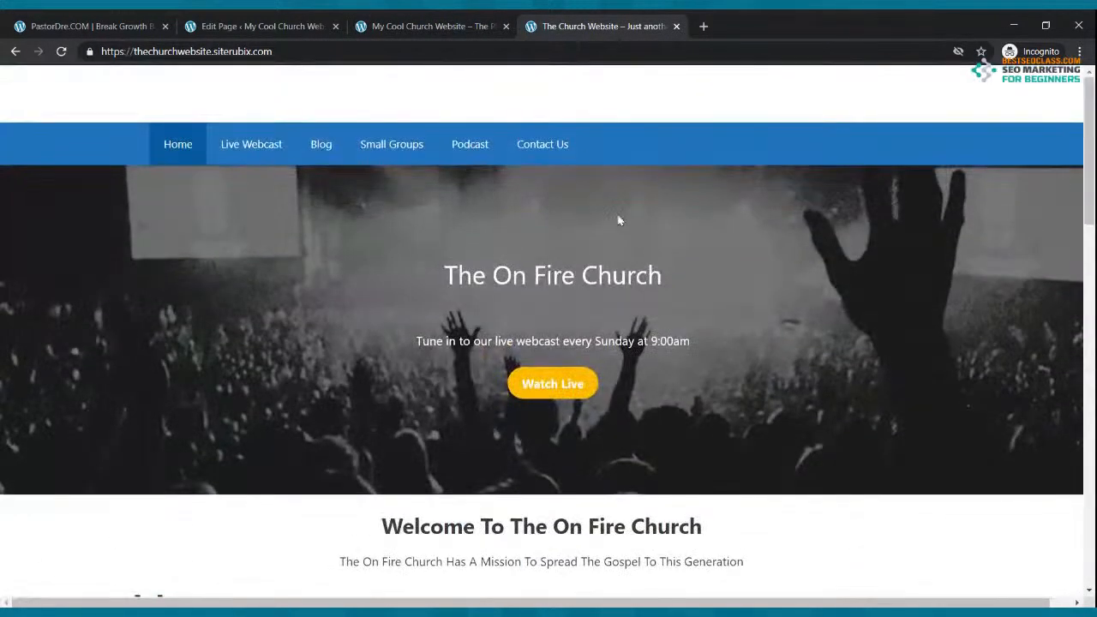
{"action": "left_click", "coordinate": [462, 21]}
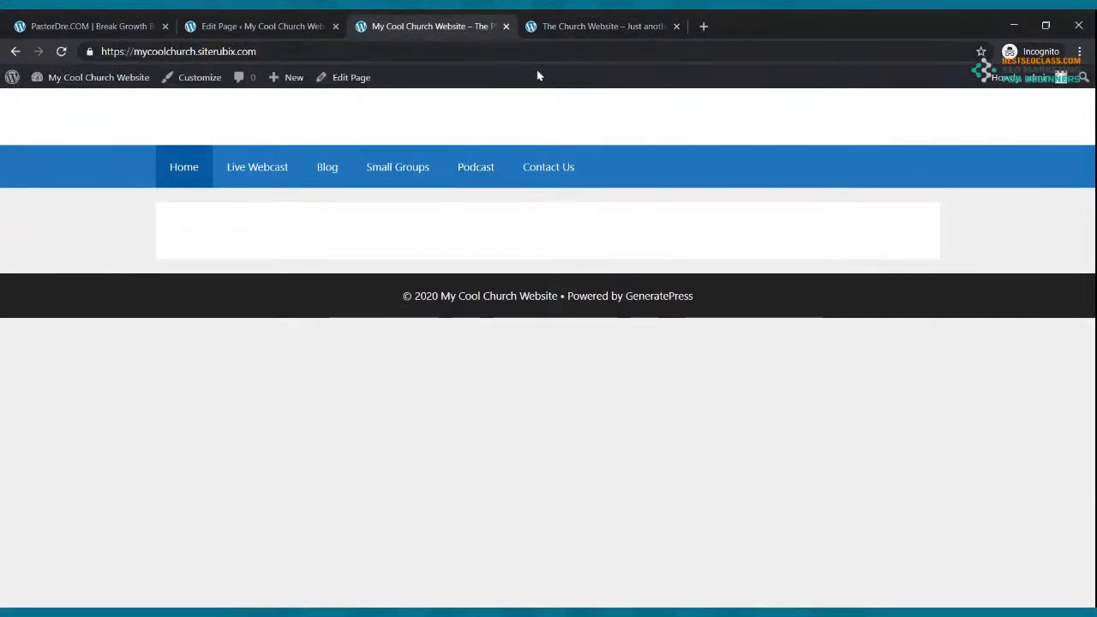
{"action": "left_click", "coordinate": [559, 31]}
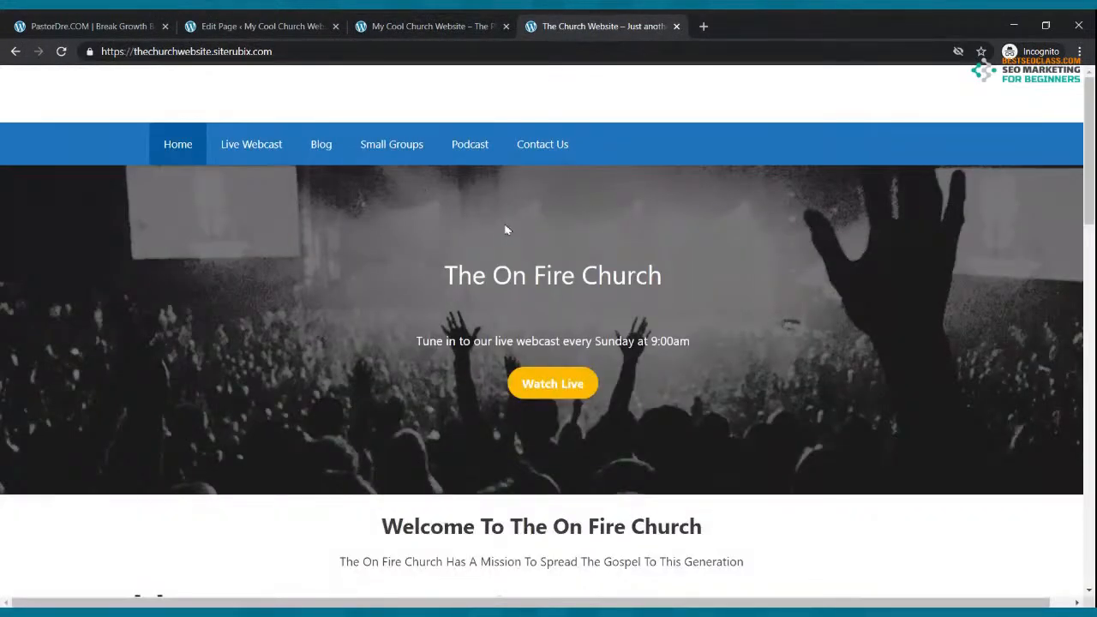
{"action": "left_click", "coordinate": [257, 30]}
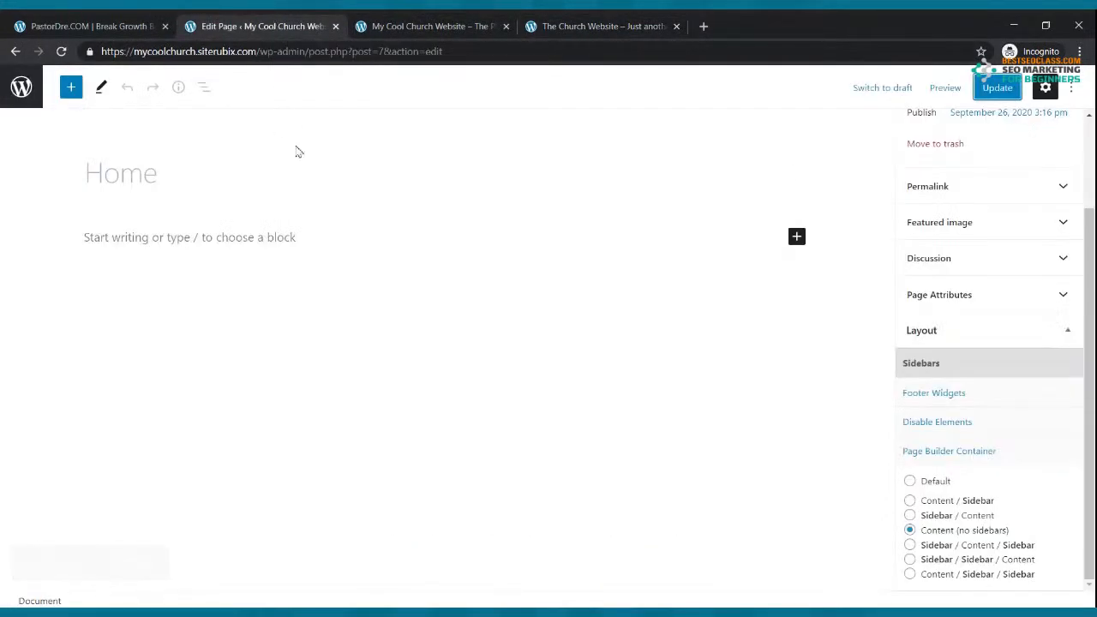
Insert a Cover block found by searching 'cov', then compare with the reference site.
{"action": "left_click", "coordinate": [792, 247]}
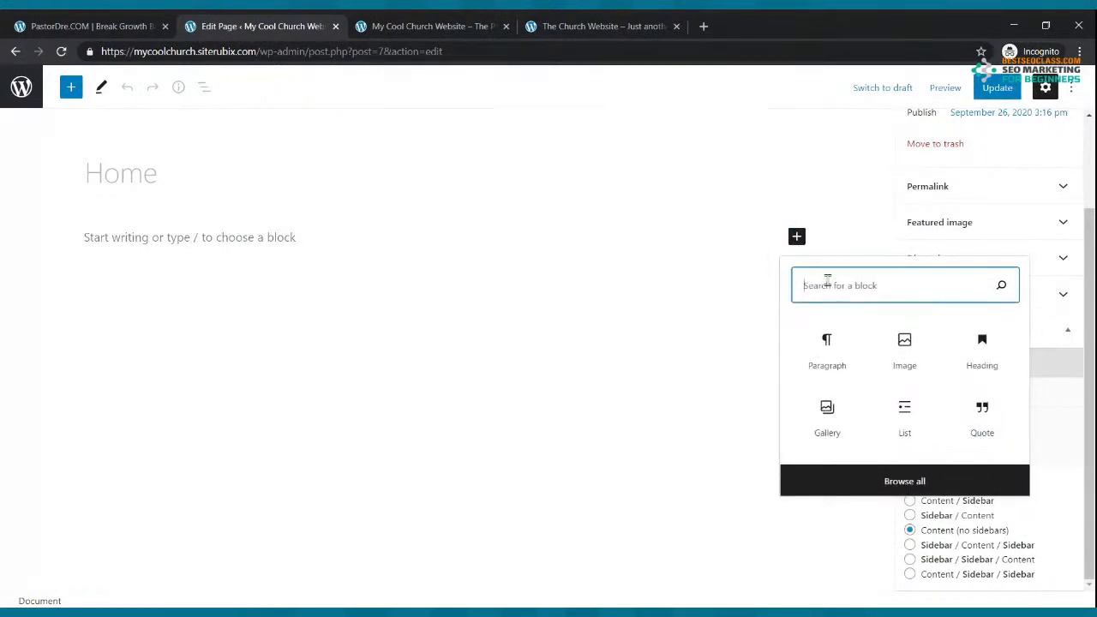
{"action": "type", "text": "cover"}
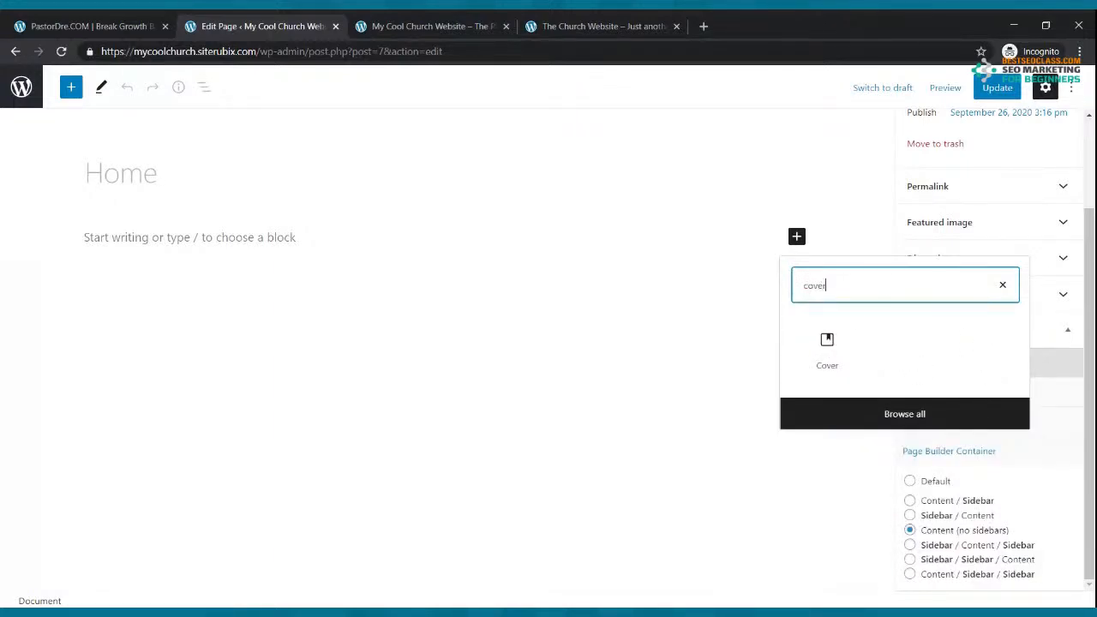
{"action": "left_click", "coordinate": [832, 347]}
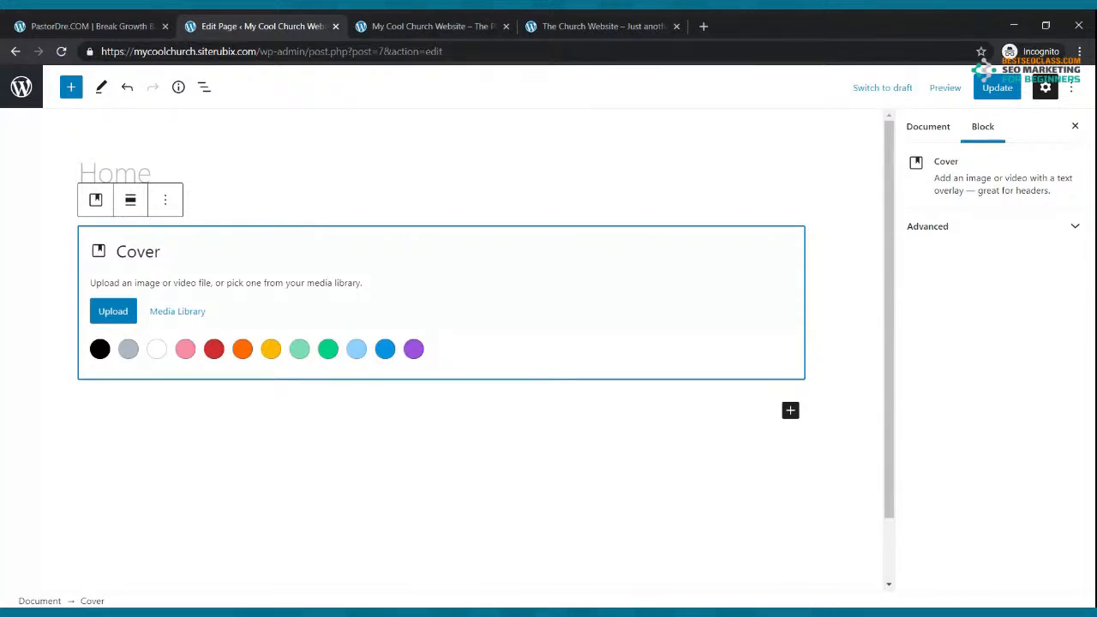
{"action": "left_click", "coordinate": [565, 34]}
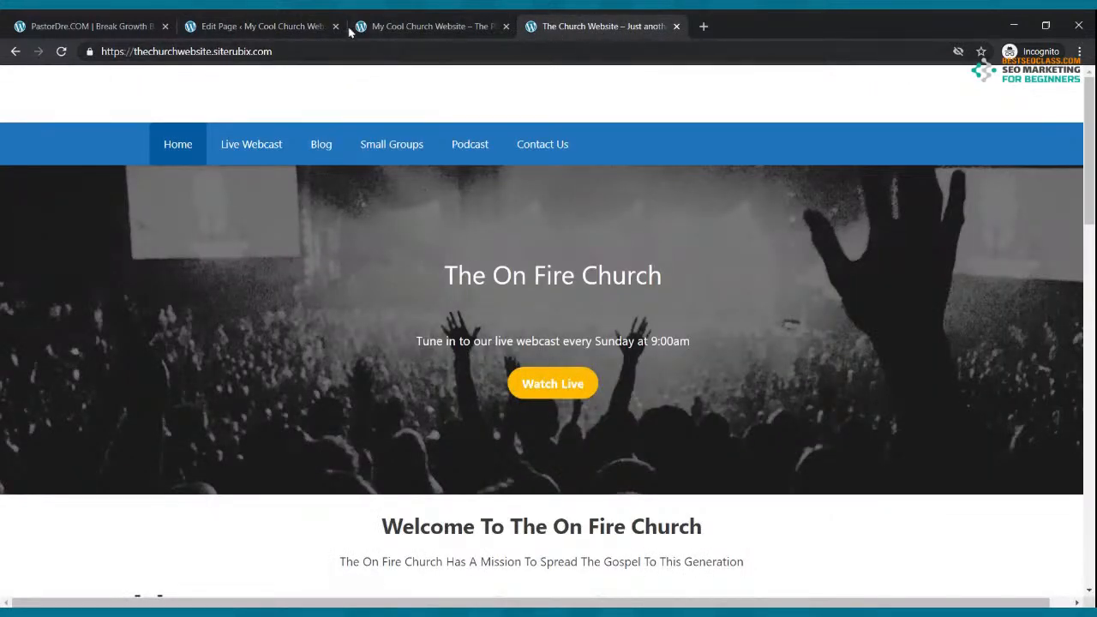
{"action": "left_click", "coordinate": [296, 26]}
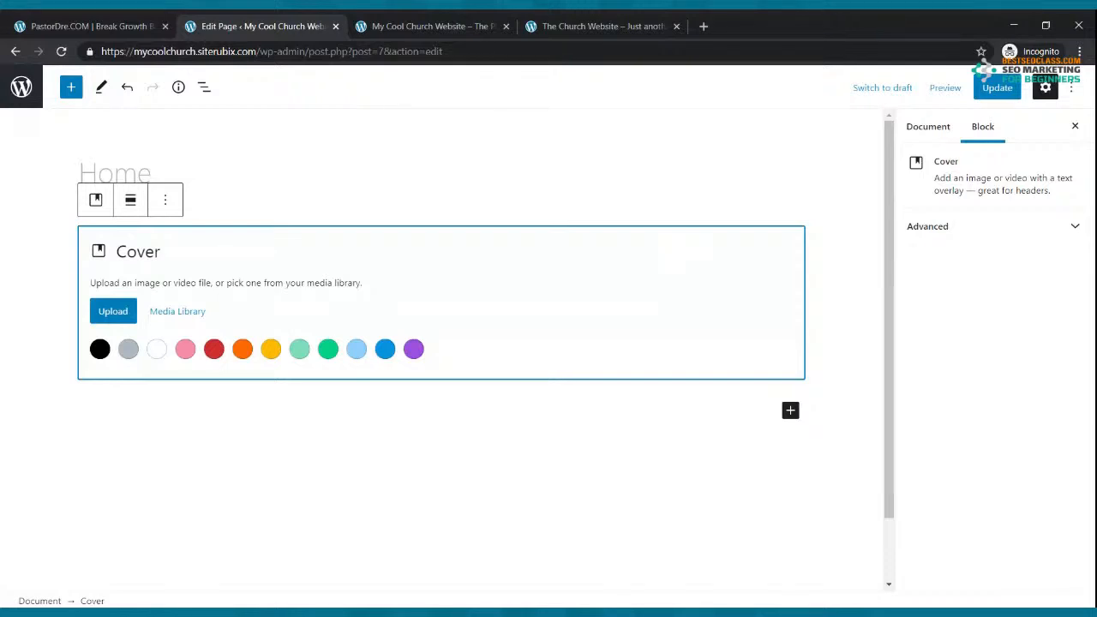
Upload the black-and-white concert crowd photo into the Cover block, update, and begin its text.
{"action": "left_click", "coordinate": [118, 315]}
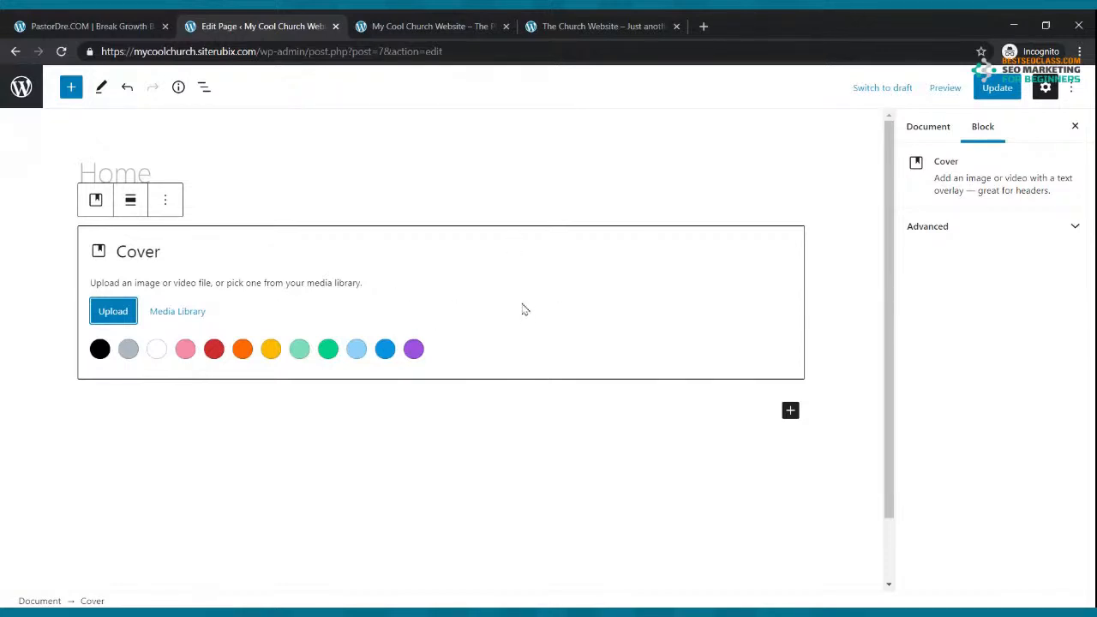
{"action": "left_click", "coordinate": [997, 87]}
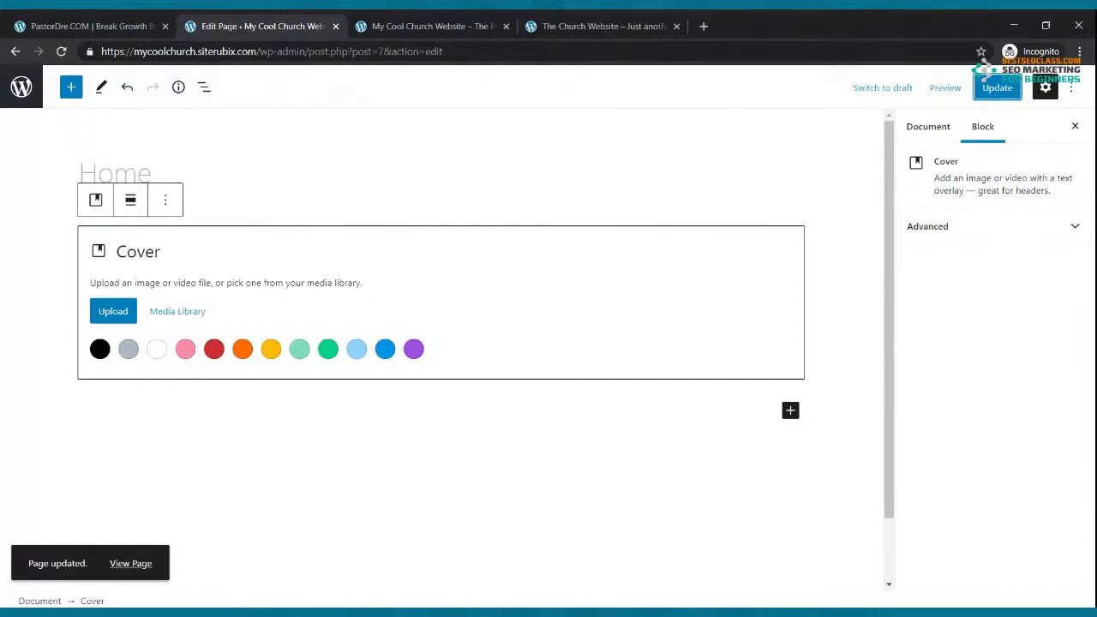
{"action": "left_click", "coordinate": [99, 348]}
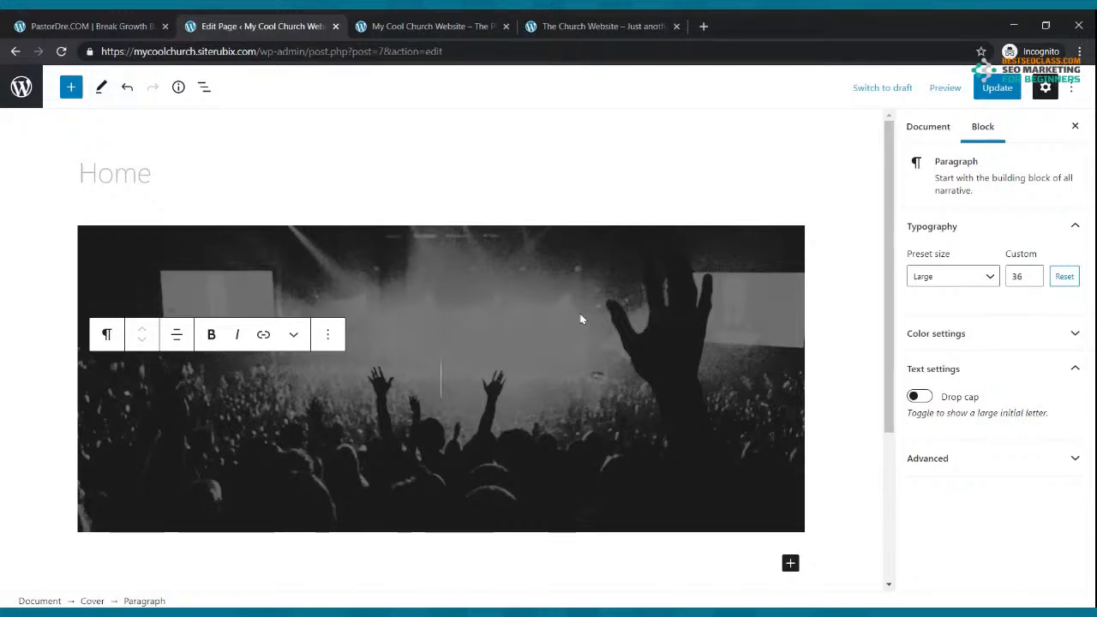
{"action": "scroll", "coordinate": [581, 318], "scroll_direction": "down", "scroll_amount": 1}
{"action": "scroll", "coordinate": [581, 319], "scroll_direction": "up", "scroll_amount": 1}
Update the page and compare the concert cover on the live homepage with the reference site.
{"action": "left_click", "coordinate": [994, 88]}
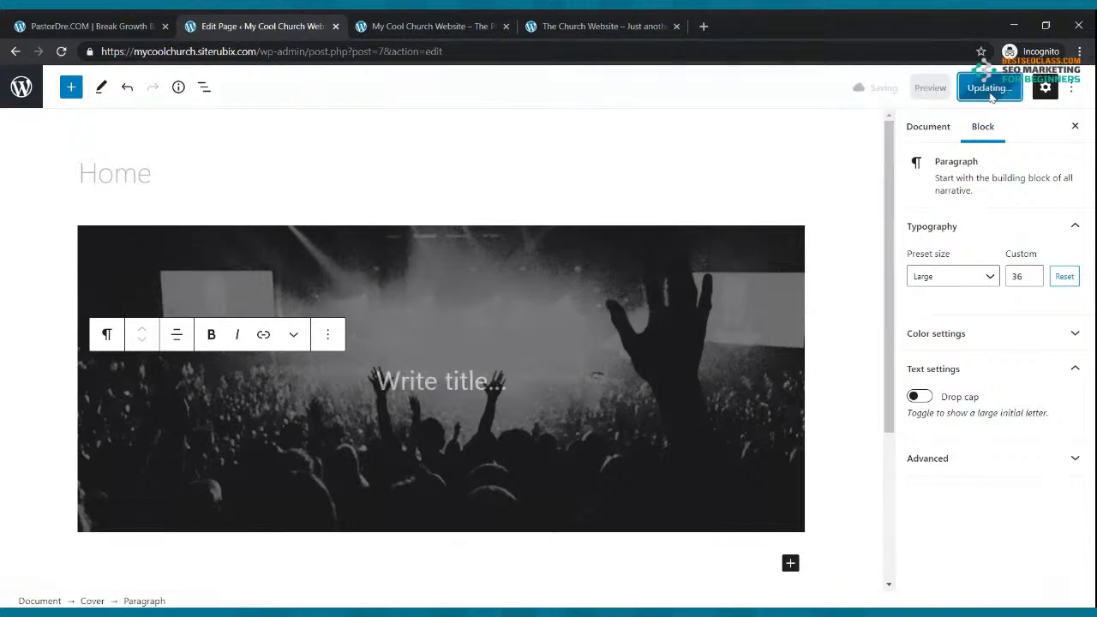
{"action": "left_click", "coordinate": [484, 24]}
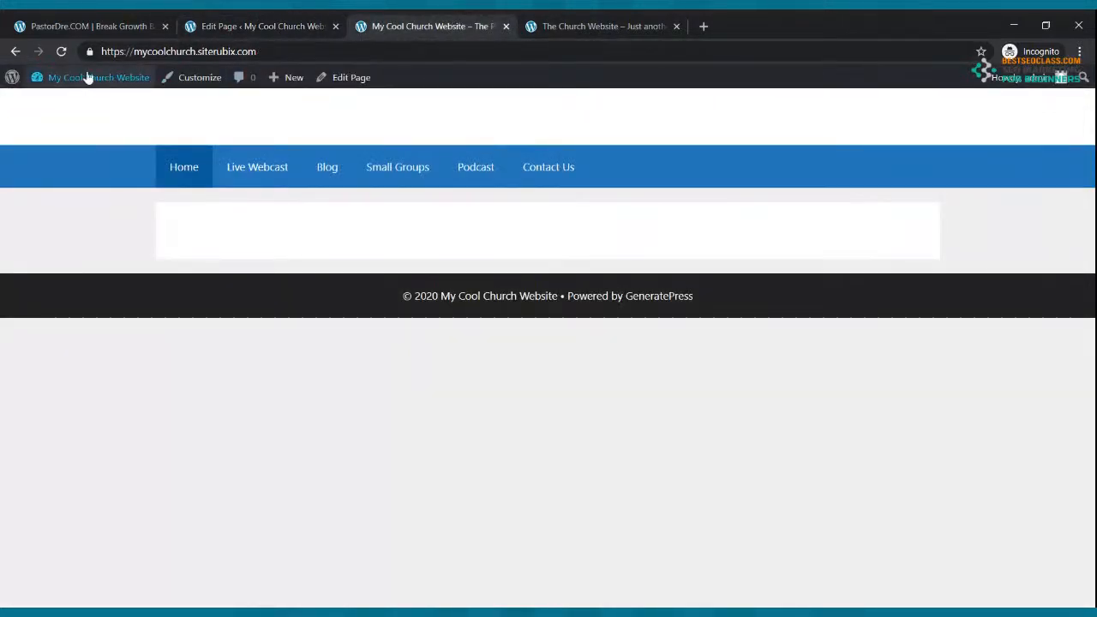
{"action": "left_click", "coordinate": [61, 51]}
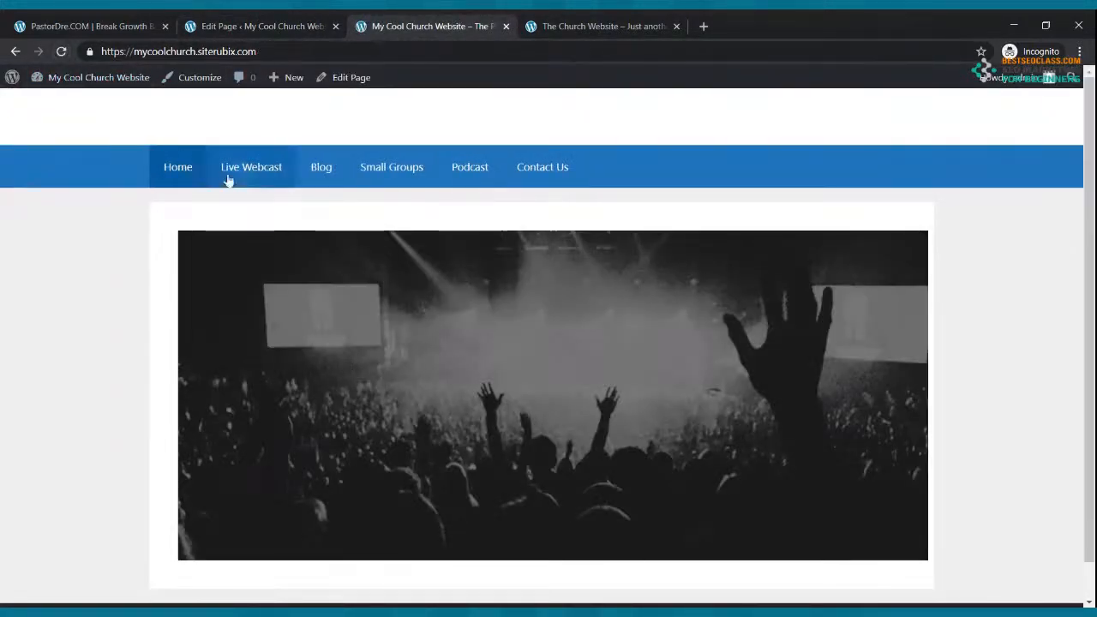
{"action": "left_click", "coordinate": [579, 24]}
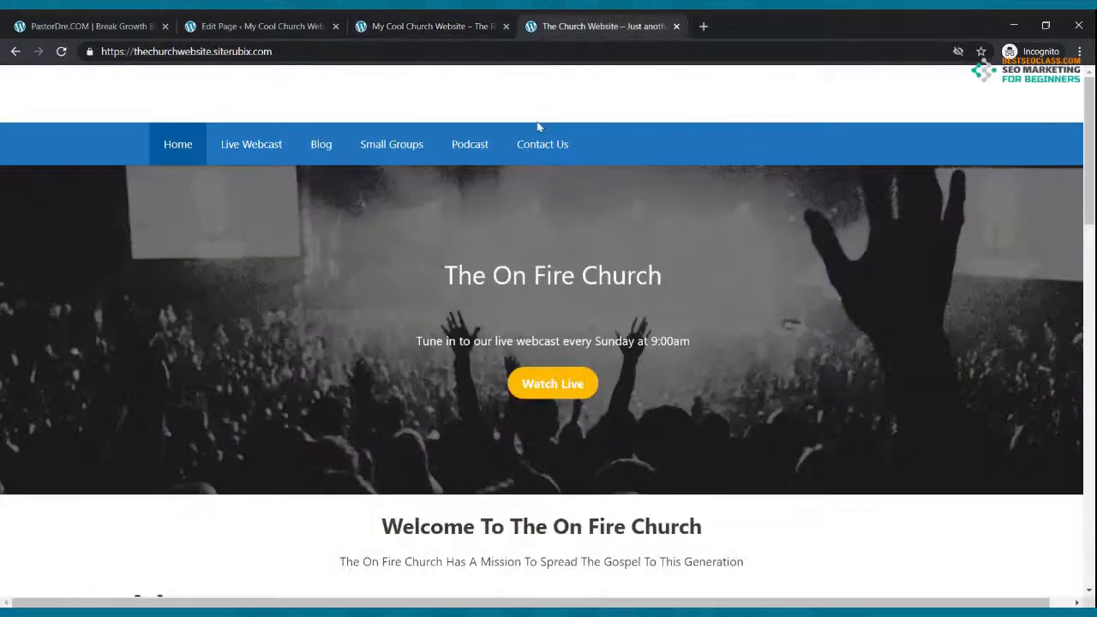
{"action": "left_click", "coordinate": [422, 24]}
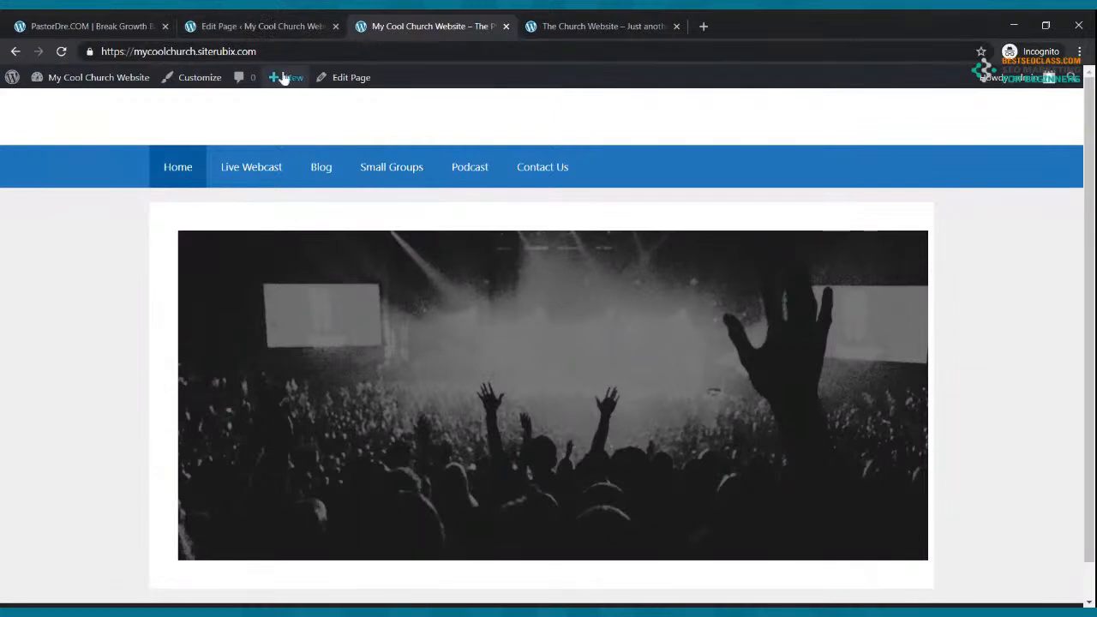
{"action": "left_click", "coordinate": [270, 27]}
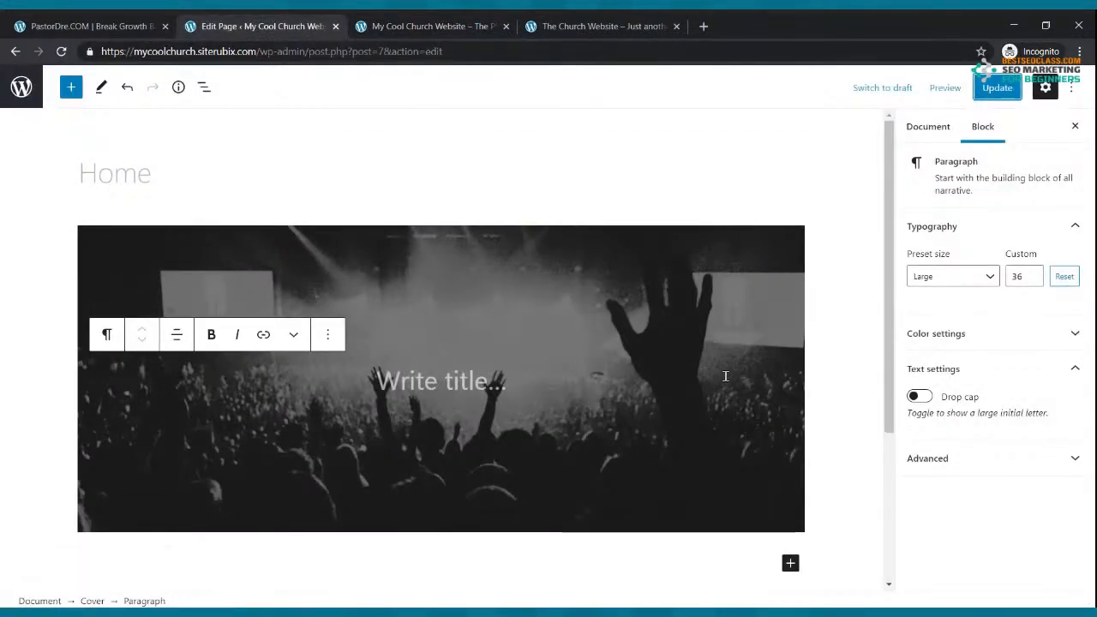
Set the Page Builder Container to Full Width in Document settings and update the page.
{"action": "left_click", "coordinate": [406, 187]}
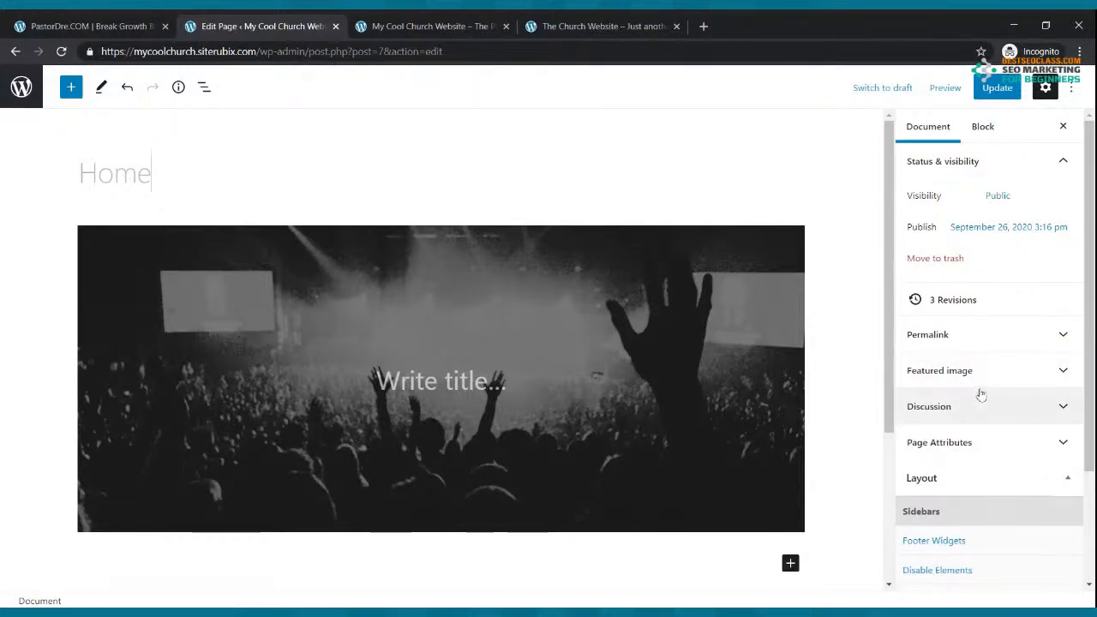
{"action": "scroll", "coordinate": [978, 401], "scroll_direction": "down", "scroll_amount": 3}
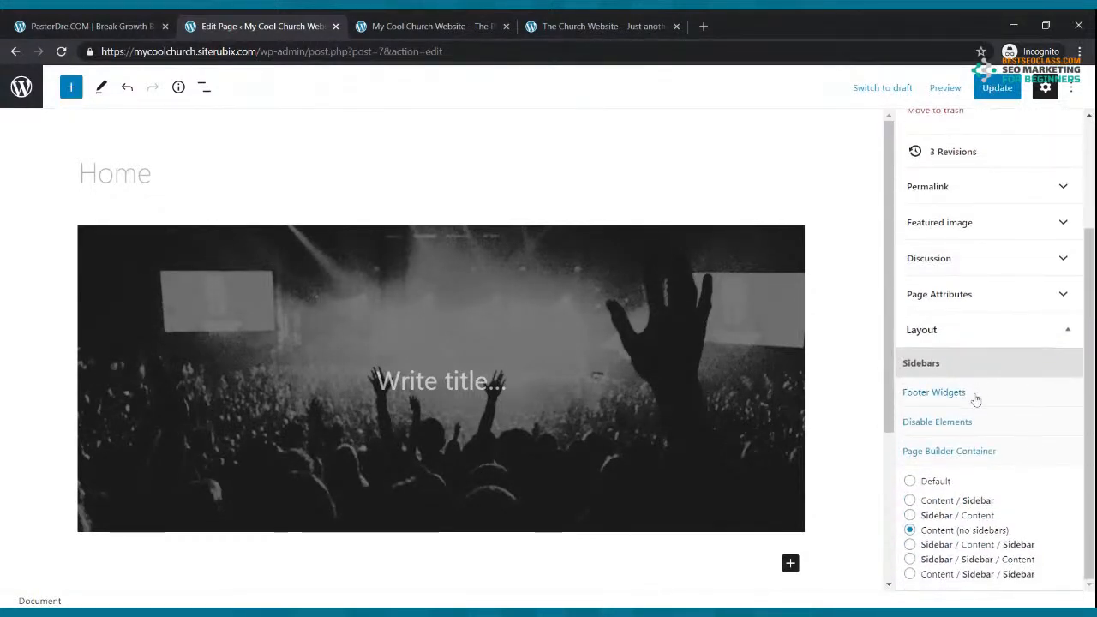
{"action": "left_click", "coordinate": [968, 339]}
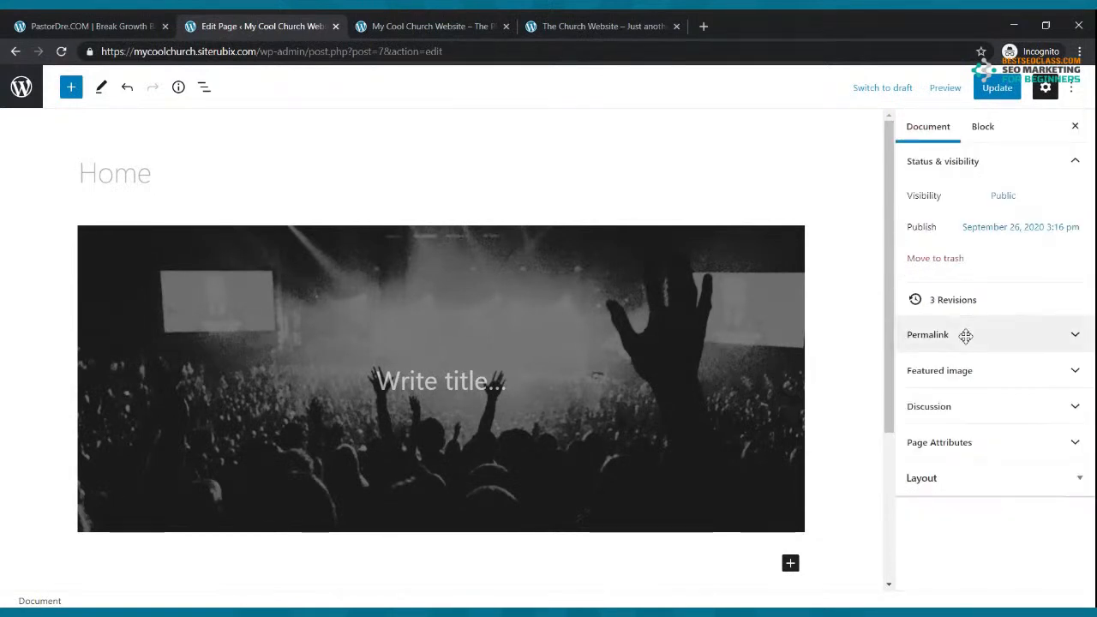
{"action": "left_click", "coordinate": [952, 480]}
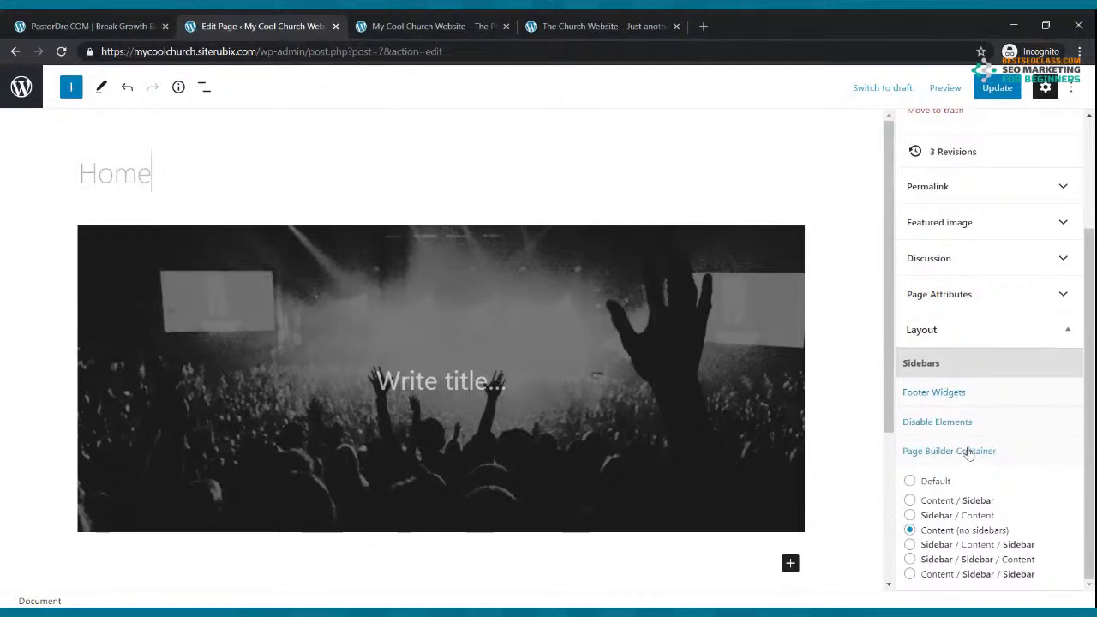
{"action": "left_click", "coordinate": [969, 453]}
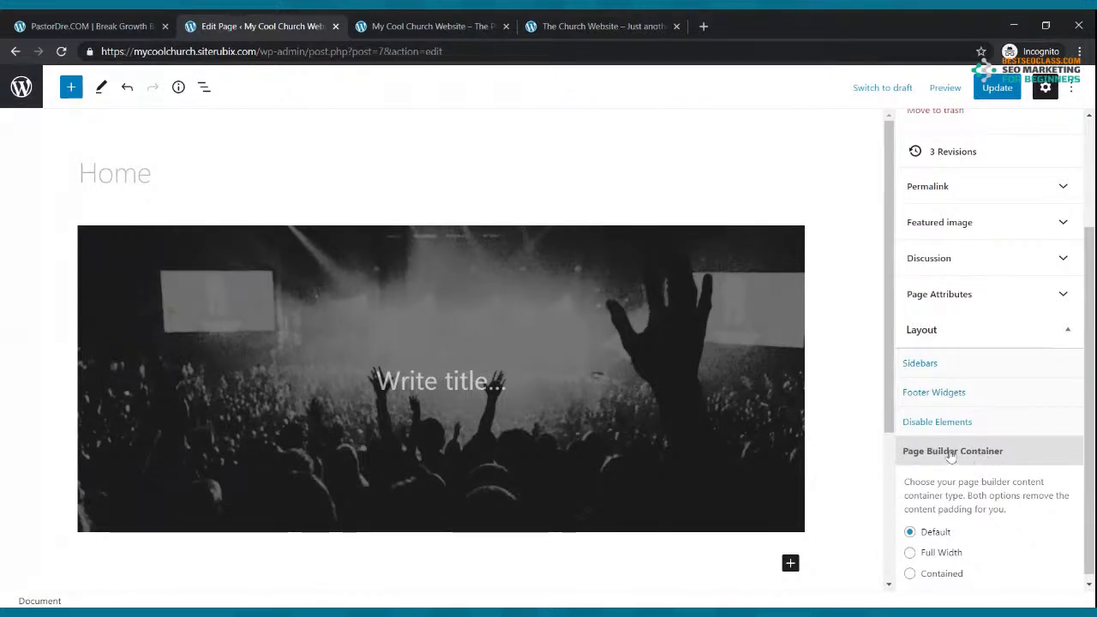
{"action": "left_click", "coordinate": [911, 552]}
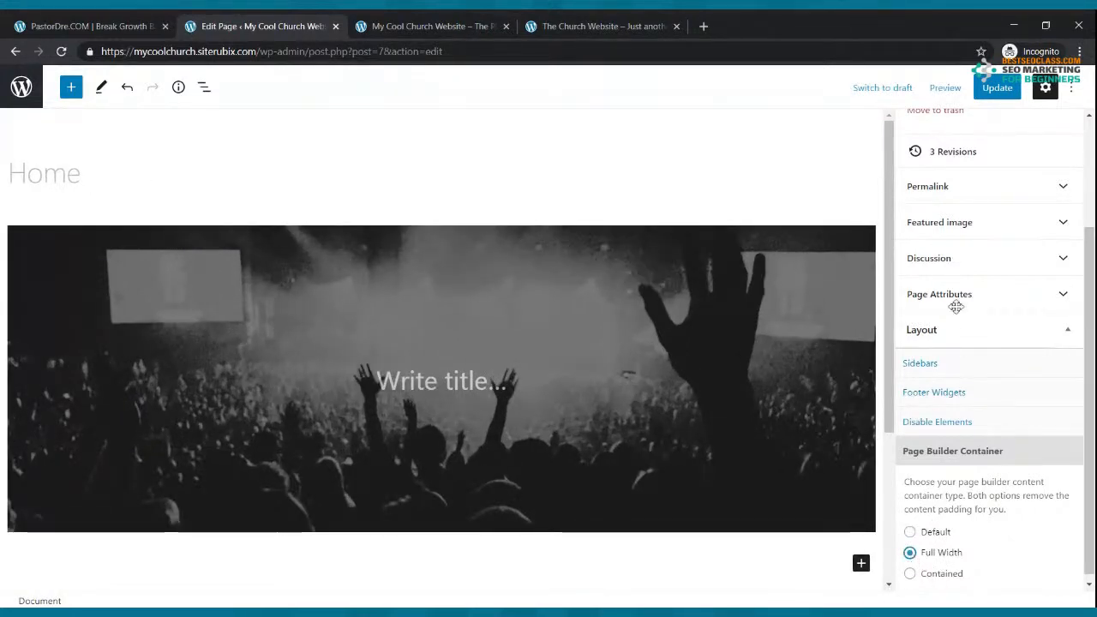
{"action": "left_click", "coordinate": [997, 88]}
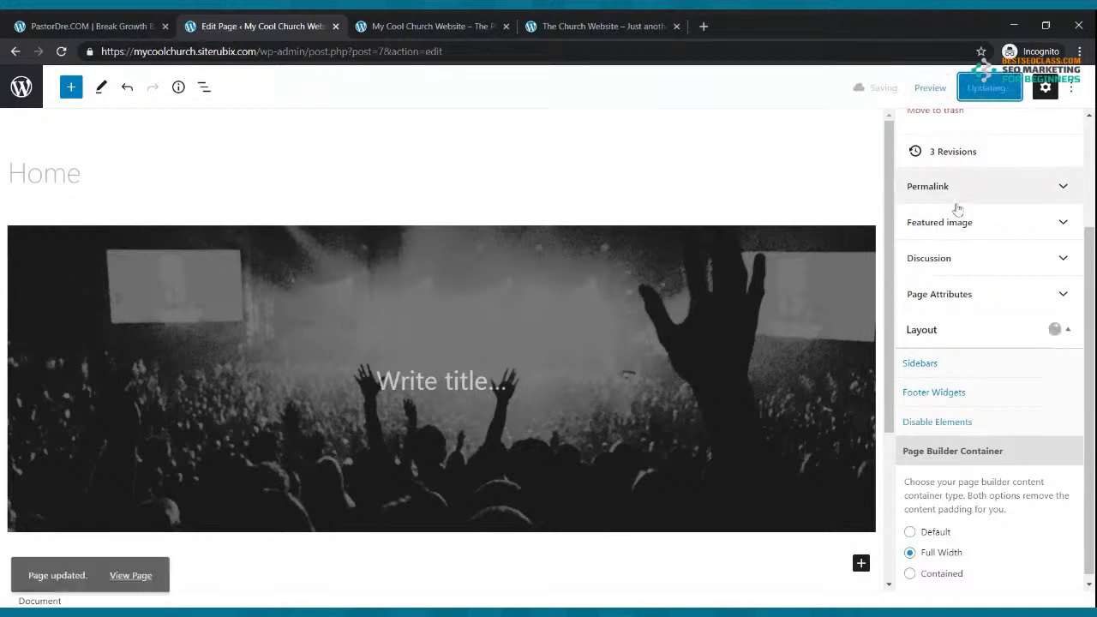
{"action": "left_click", "coordinate": [429, 25]}
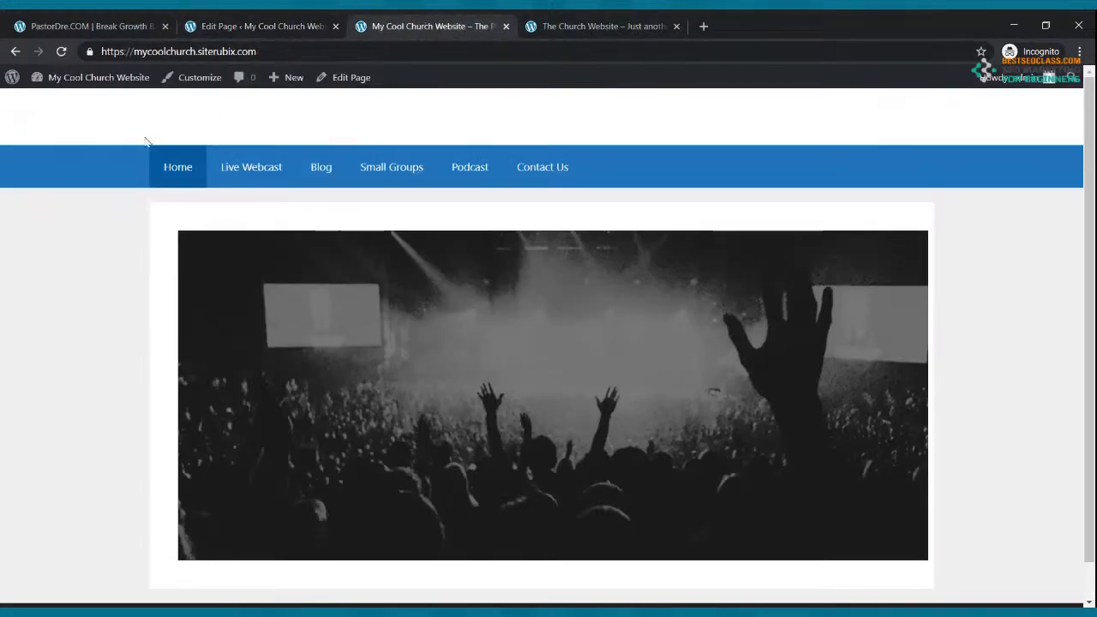
Reload the live homepage's full-width concert cover and compare it with On Fire Church.
{"action": "left_click", "coordinate": [61, 53]}
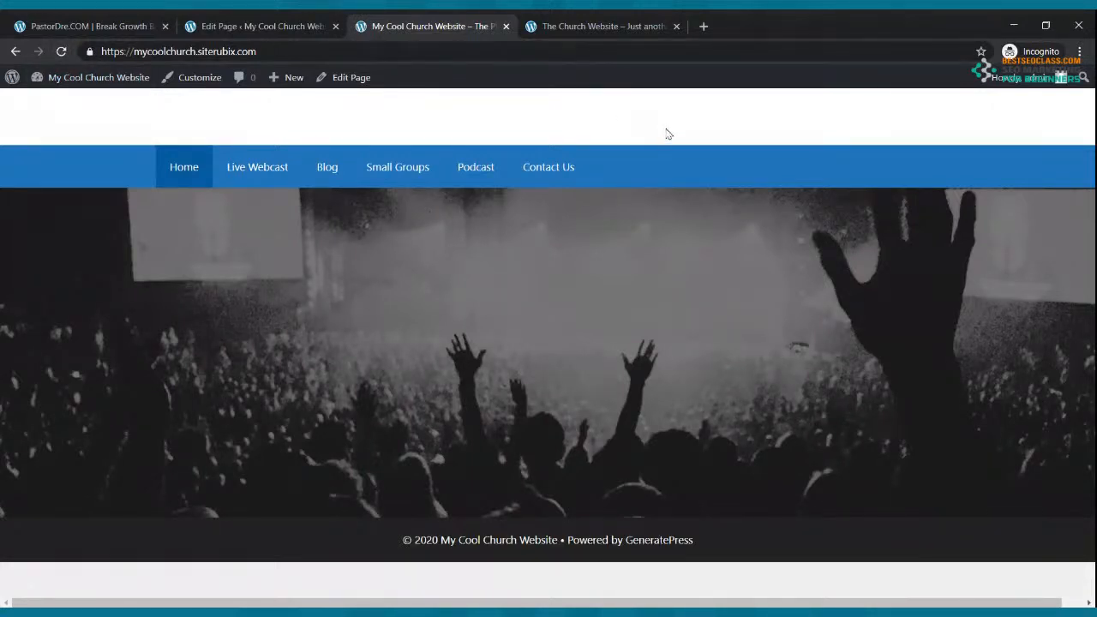
{"action": "left_click", "coordinate": [552, 26]}
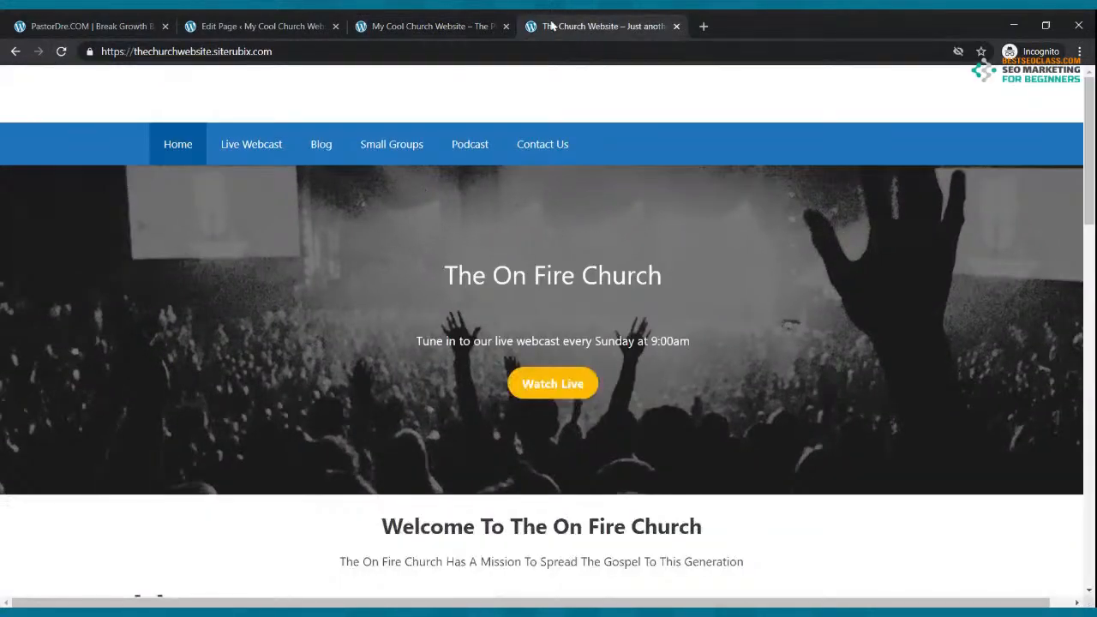
{"action": "left_click", "coordinate": [450, 26]}
{"action": "left_click", "coordinate": [562, 24]}
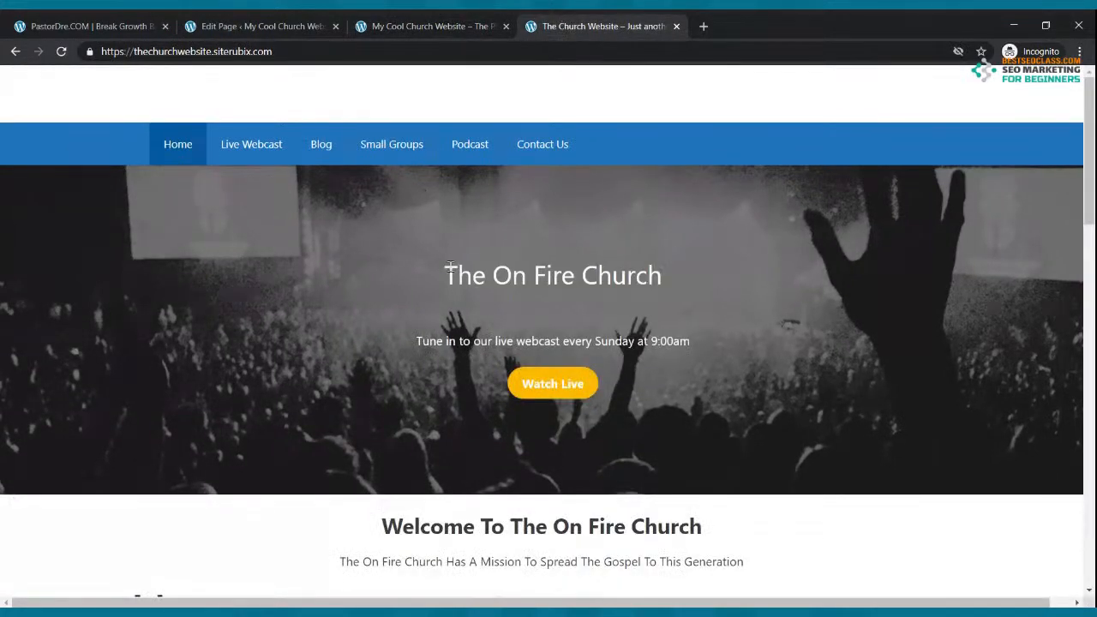
{"action": "left_click", "coordinate": [291, 21]}
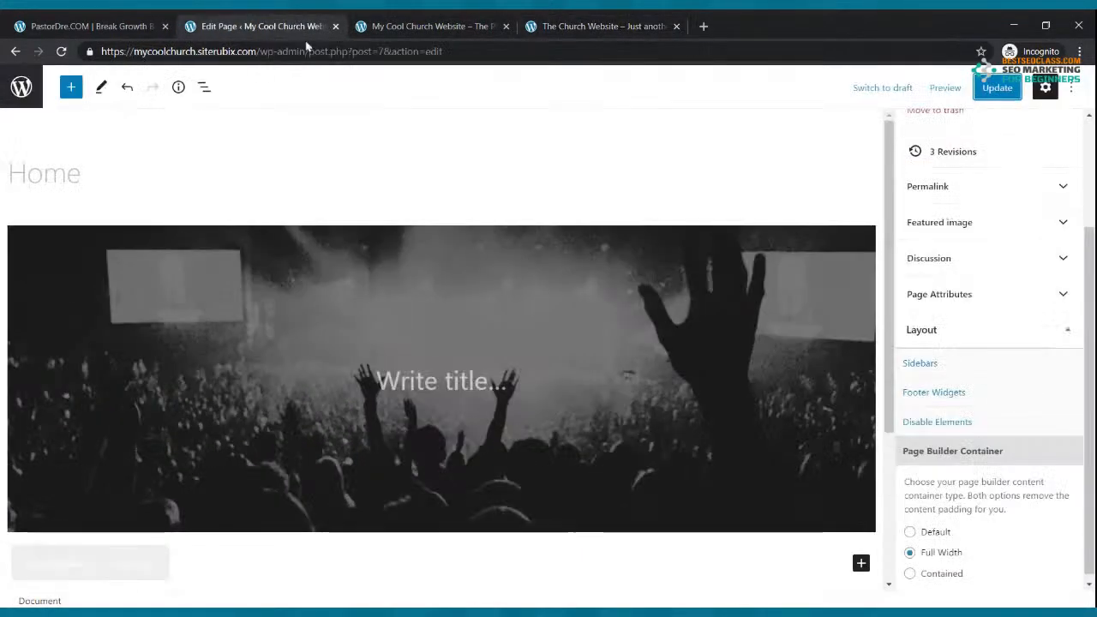
Title the cover 'The Cool Church' and update the page.
{"action": "left_click", "coordinate": [438, 380]}
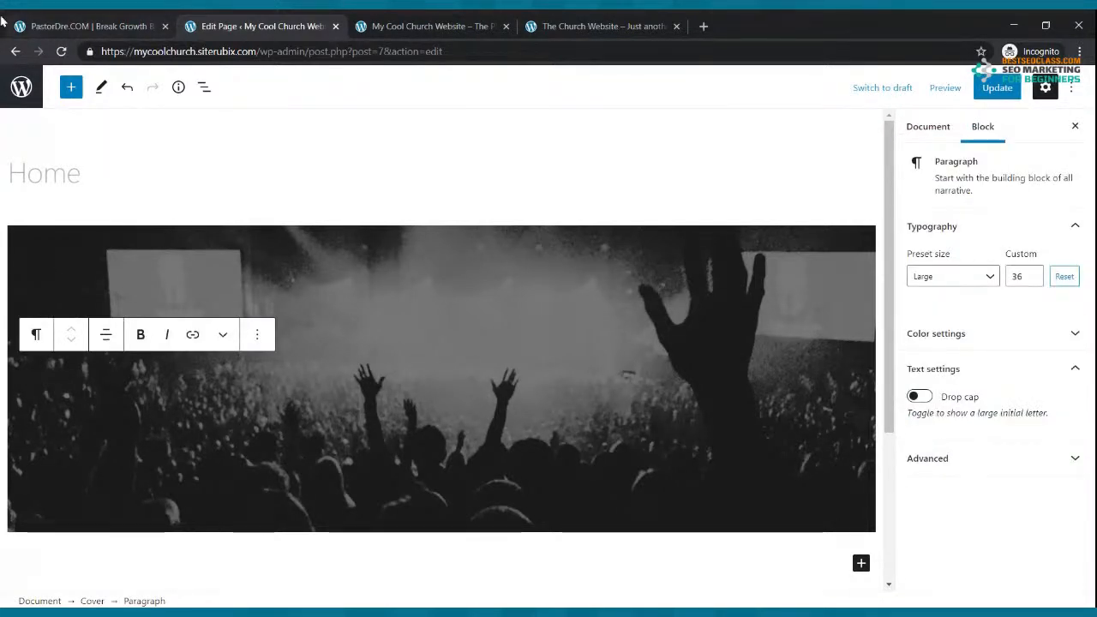
{"action": "type", "text": "Te"}
{"action": "key", "text": "BackSpace"}
{"action": "type", "text": "he Cool Church"}
{"action": "left_click", "coordinate": [997, 87]}
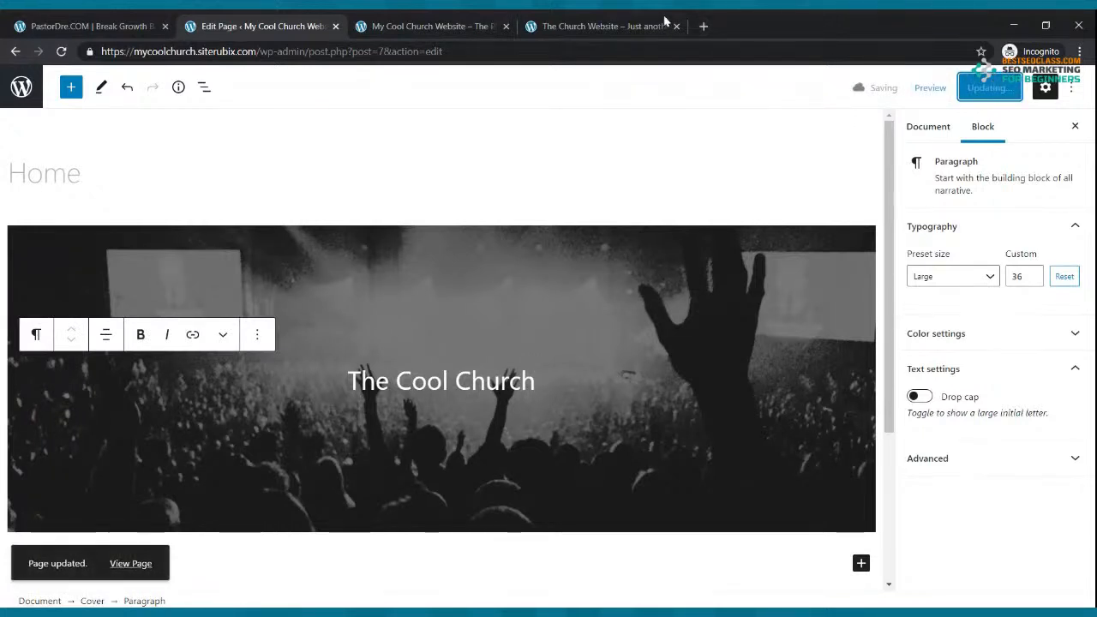
Reload the live home page and compare it with the On Fire Church example.
{"action": "left_click", "coordinate": [433, 26]}
{"action": "left_click", "coordinate": [62, 55]}
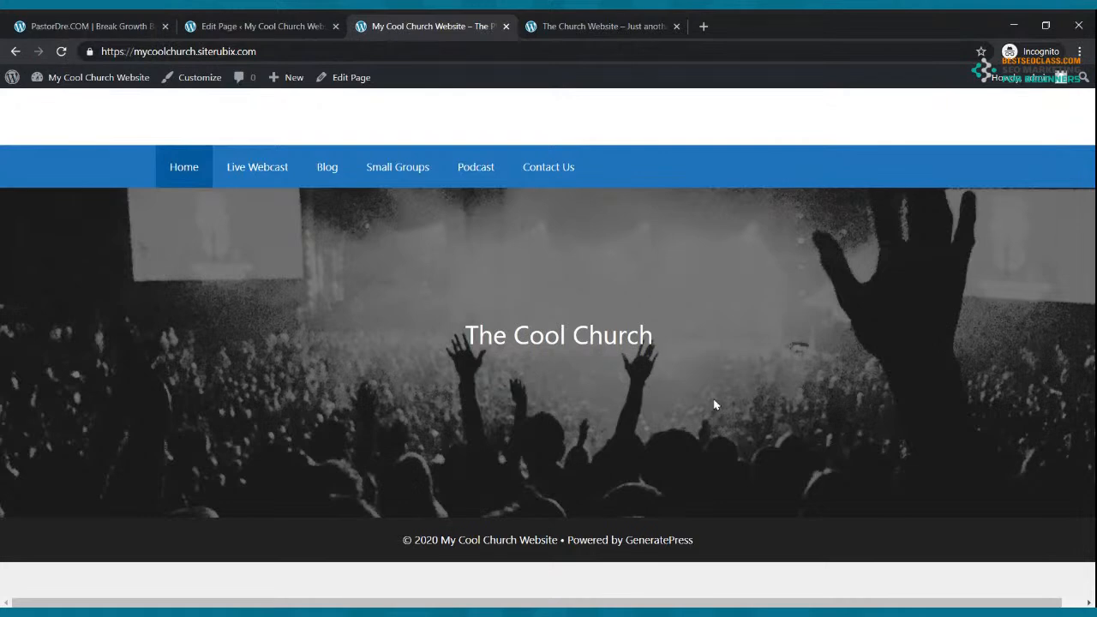
{"action": "left_click", "coordinate": [628, 29]}
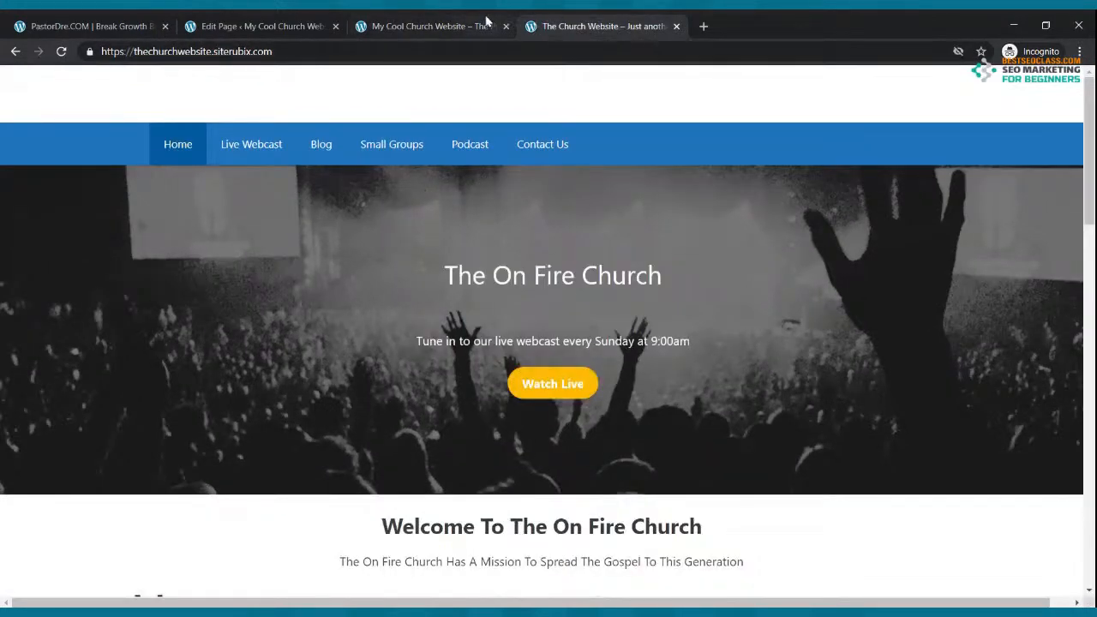
{"action": "left_click", "coordinate": [446, 24]}
Back in the editor, start a new plain paragraph below 'The Cool Church' title.
{"action": "left_click", "coordinate": [276, 29]}
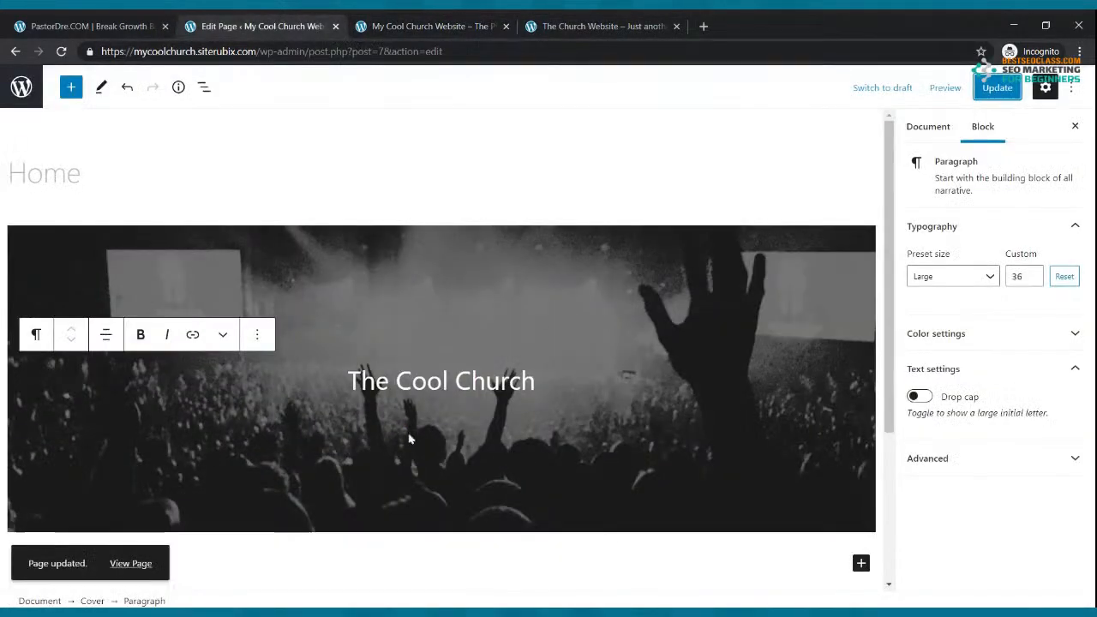
{"action": "left_click", "coordinate": [566, 382]}
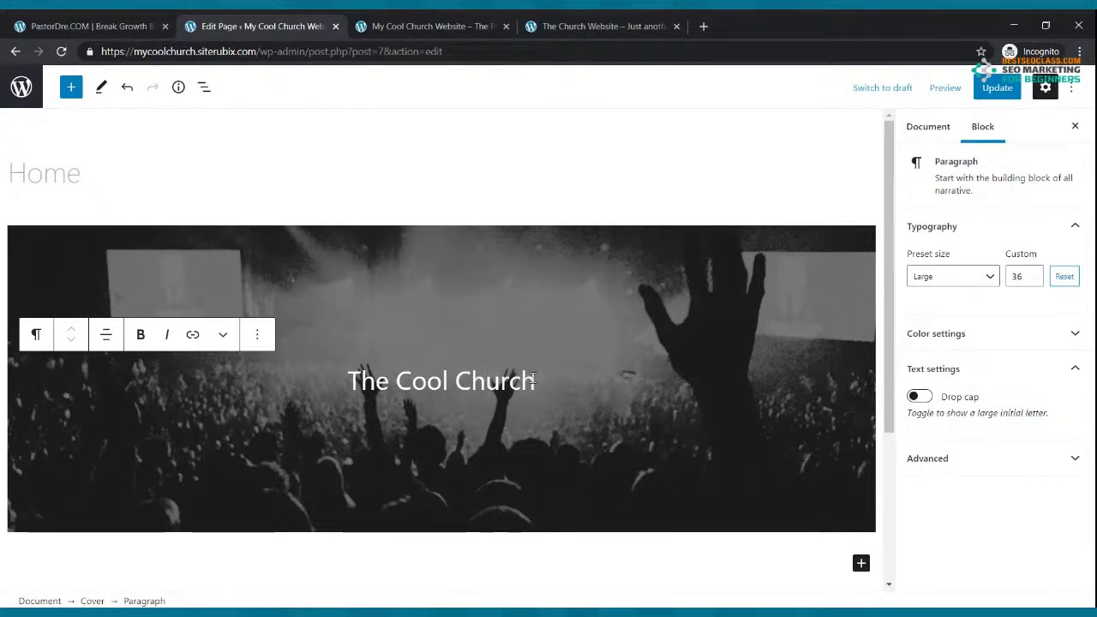
{"action": "key", "text": "Return"}
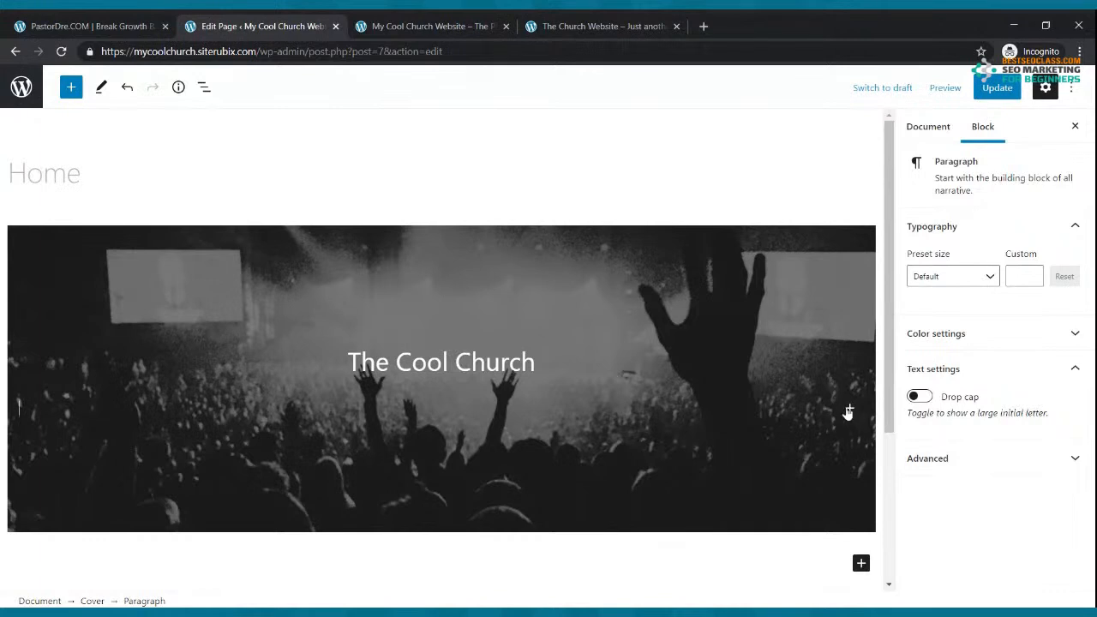
{"action": "left_click", "coordinate": [849, 411]}
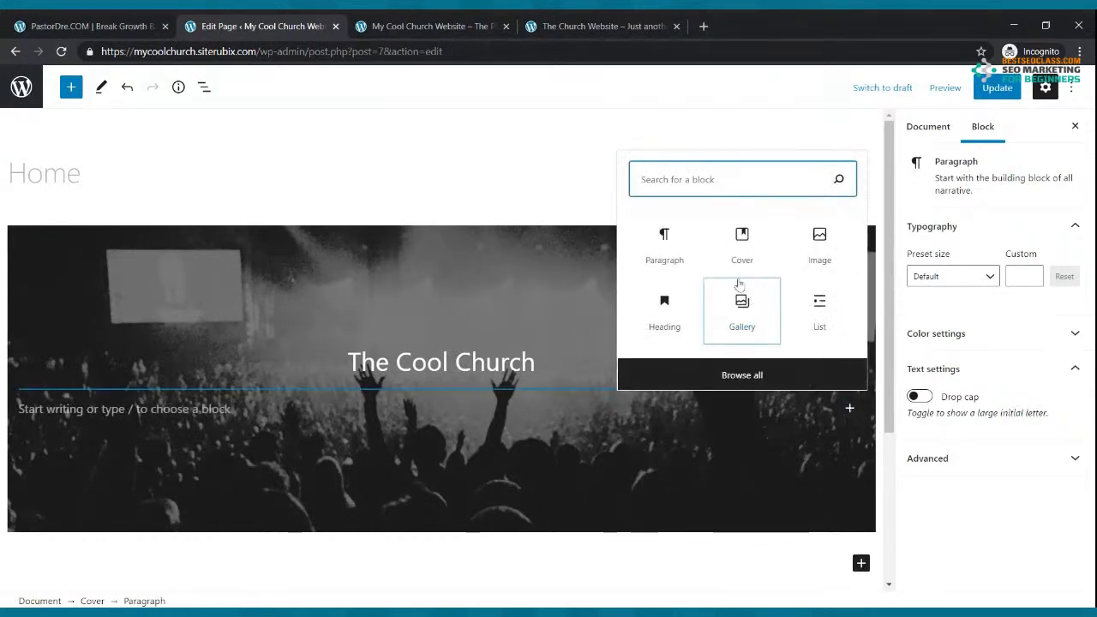
{"action": "left_click", "coordinate": [673, 248]}
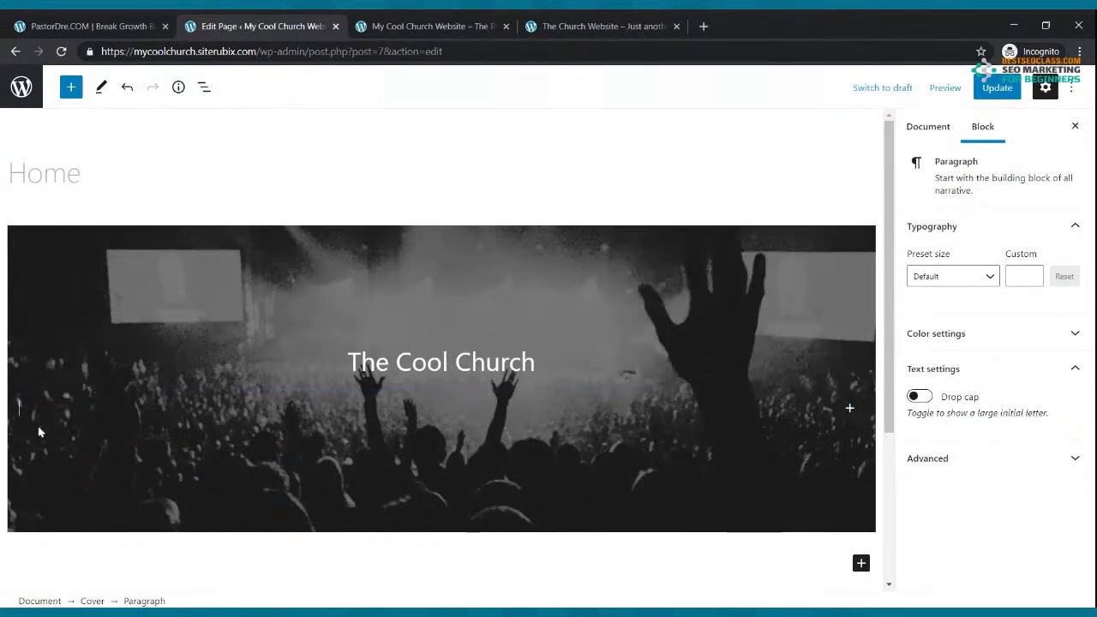
Type the subtitle 'Join Us Every Sunday Morning For Our Live Webcast at 9:00'.
{"action": "type", "text": "Join S"}
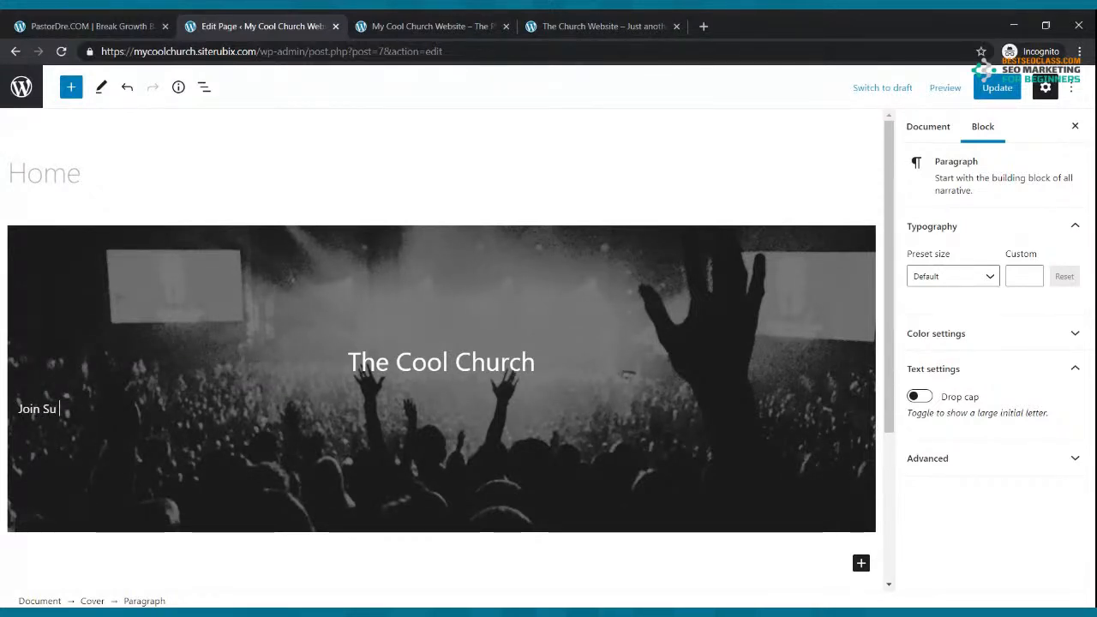
{"action": "key", "text": "BackSpace"}
{"action": "type", "text": "Us Every  "}
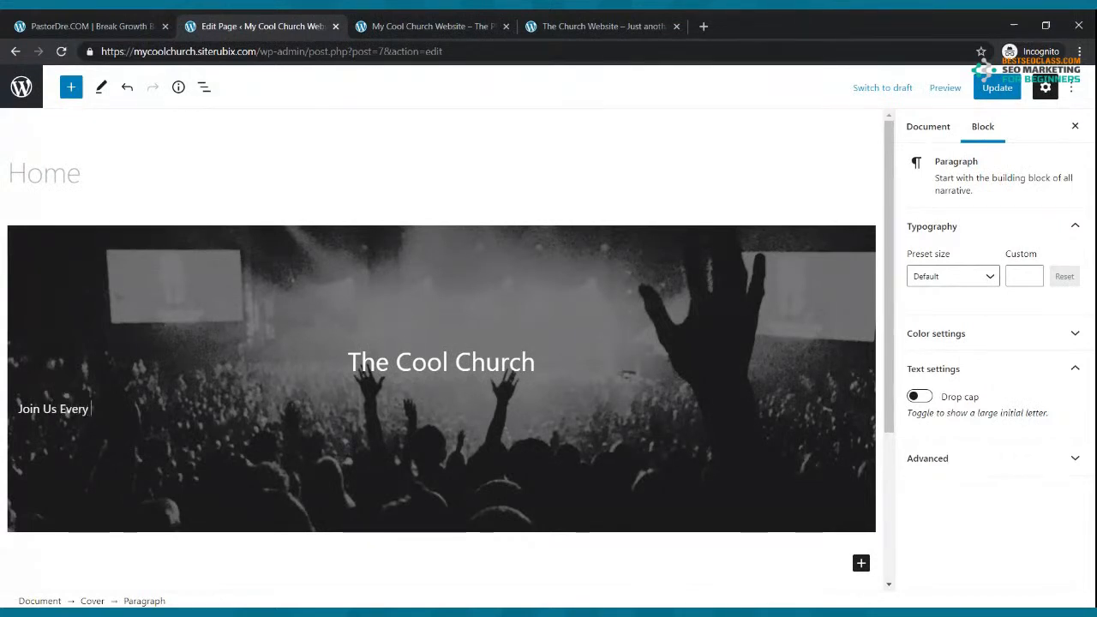
{"action": "type", "text": "Sunday Morning For Our Live Webcast at 9:00am"}
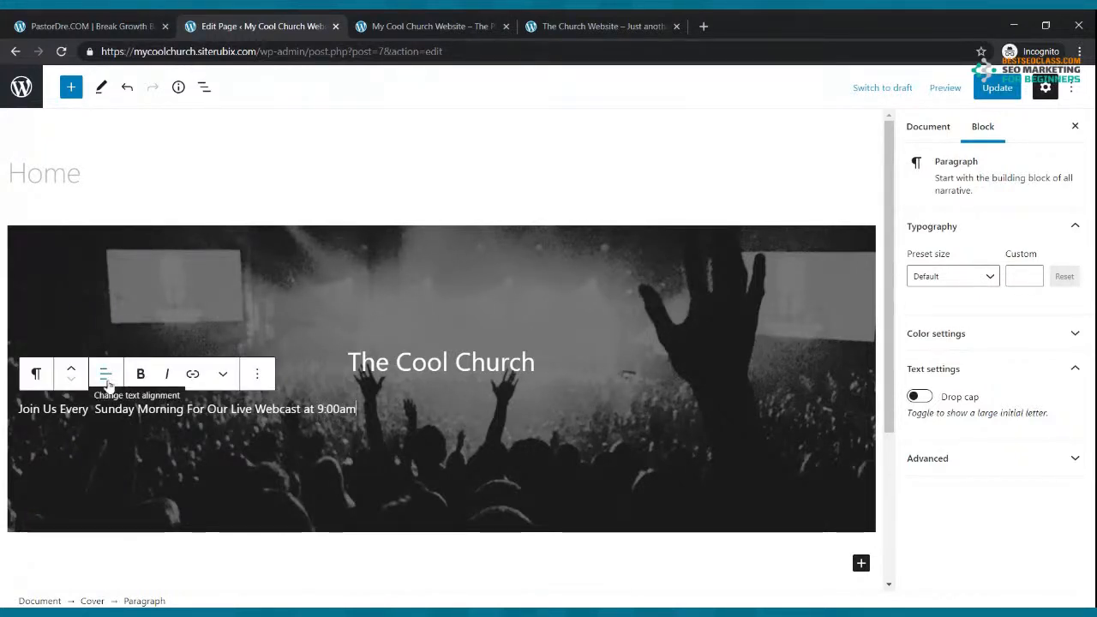
Centre the subtitle text and update the page.
{"action": "left_click", "coordinate": [108, 384]}
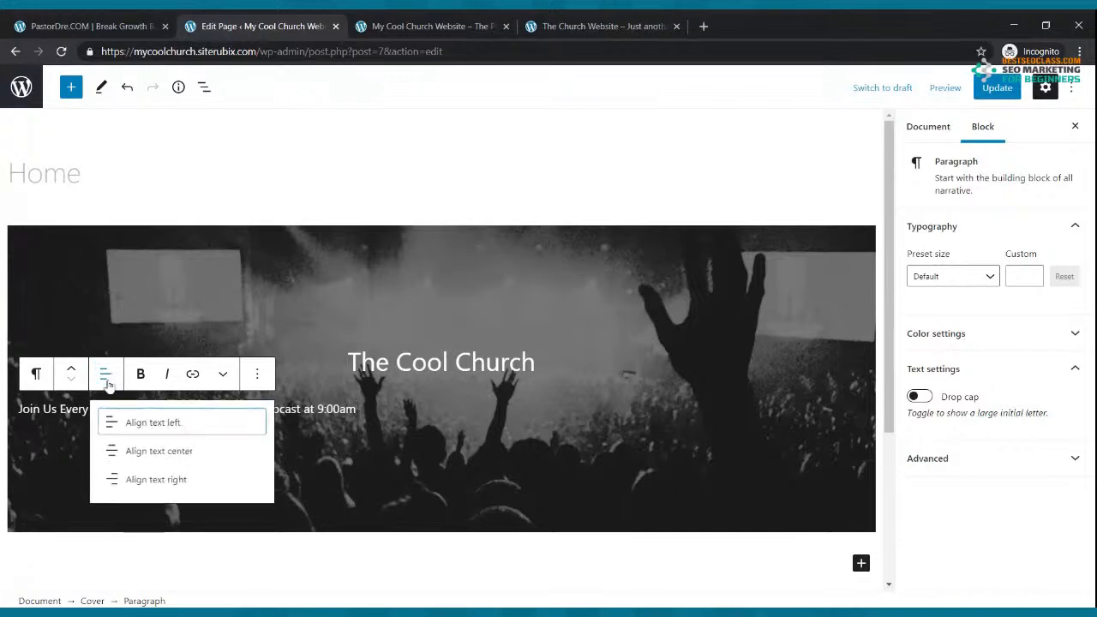
{"action": "left_click", "coordinate": [146, 452]}
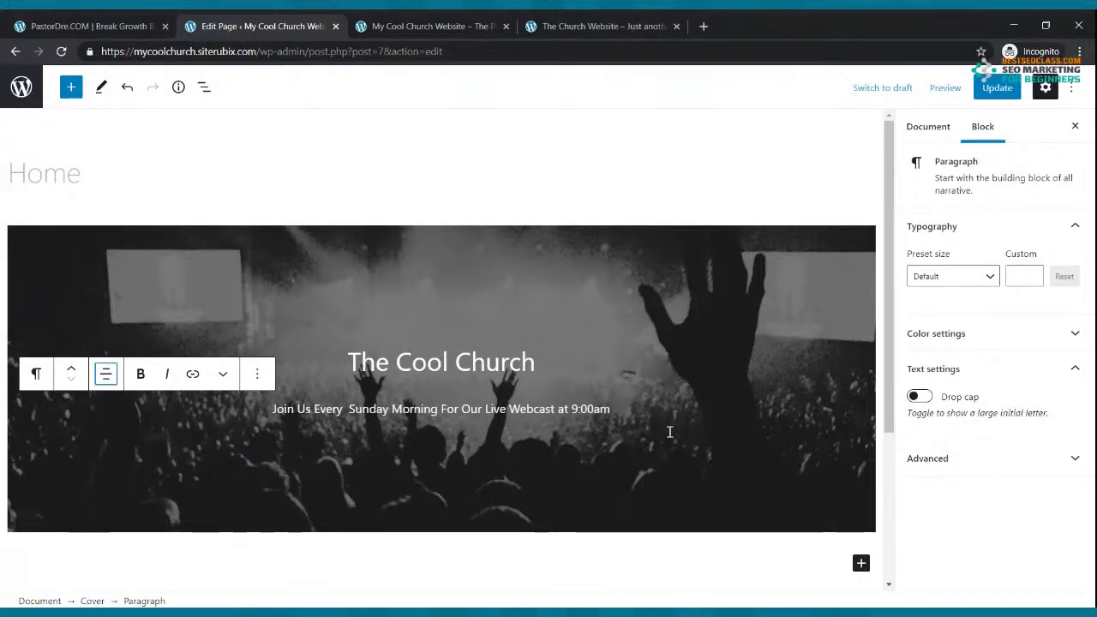
{"action": "left_click", "coordinate": [997, 88]}
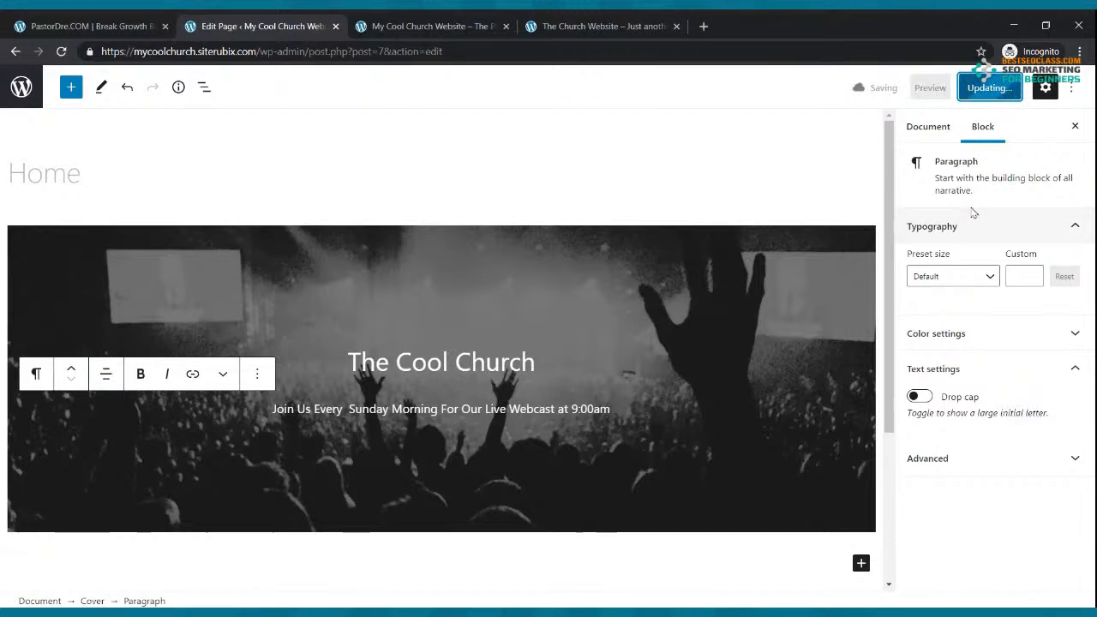
{"action": "left_click", "coordinate": [472, 21]}
{"action": "left_click", "coordinate": [61, 52]}
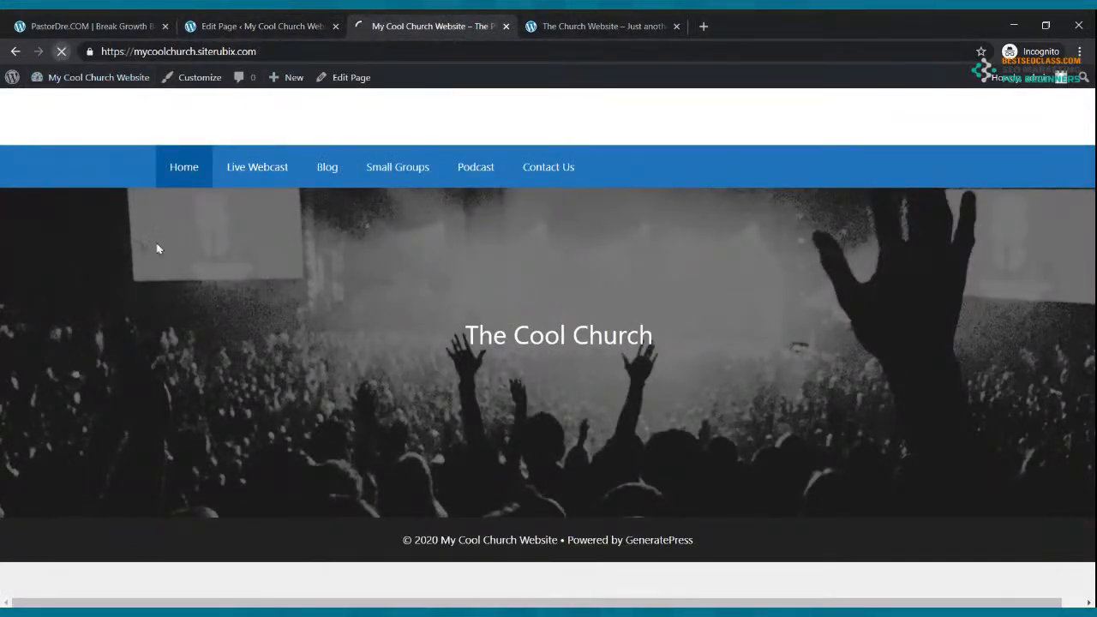
{"action": "left_click", "coordinate": [595, 25]}
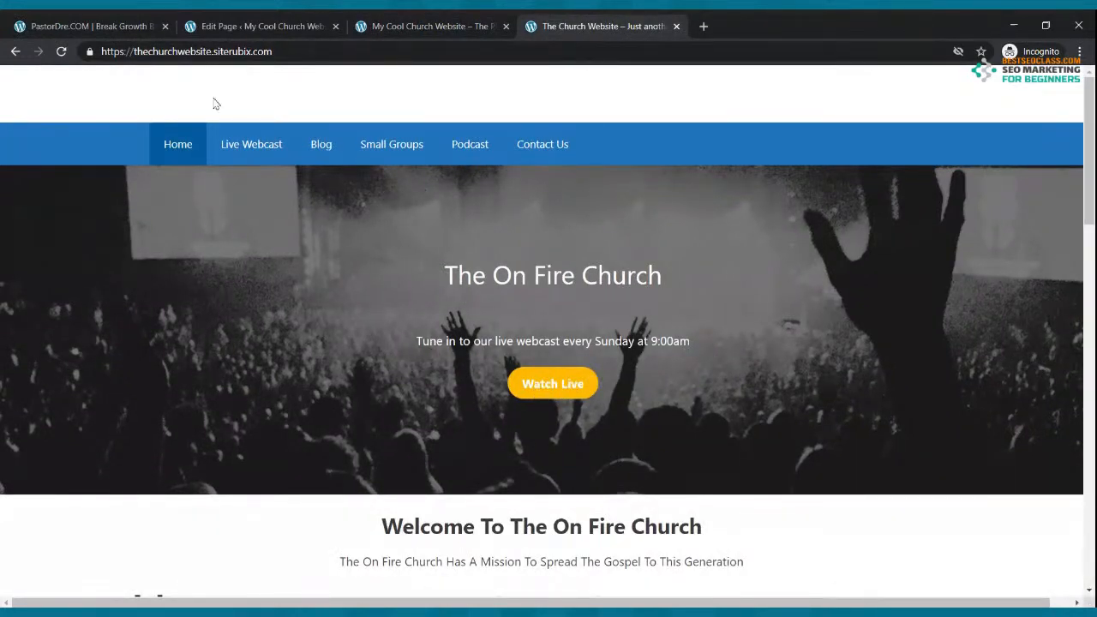
{"action": "left_click", "coordinate": [209, 24]}
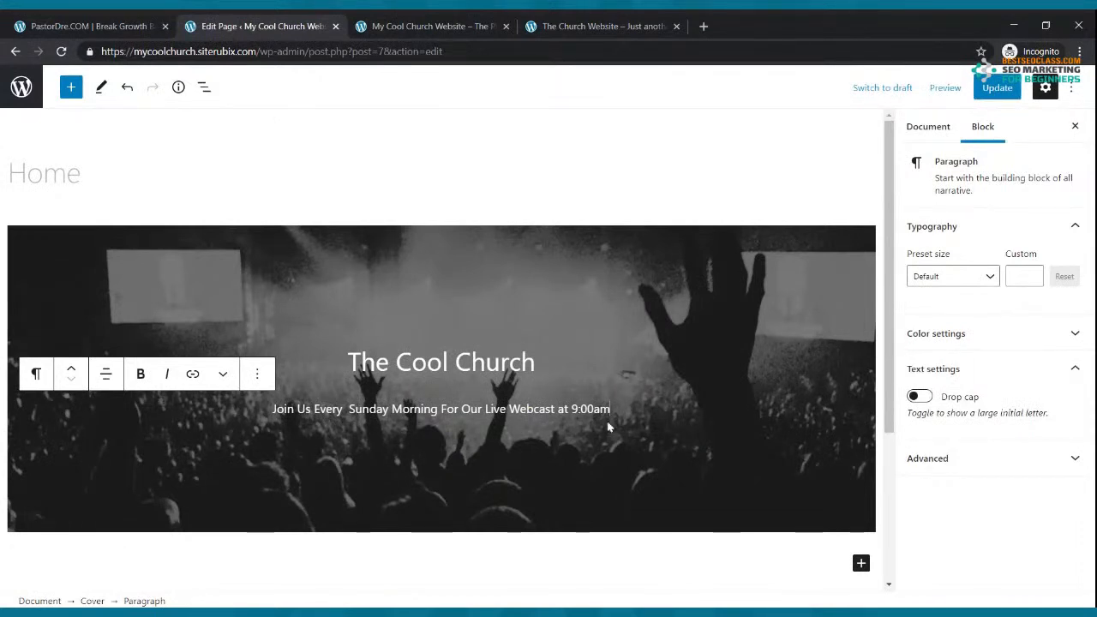
Insert a Buttons block under the webcast line and label it 'Watch Now'.
{"action": "key", "text": "Return"}
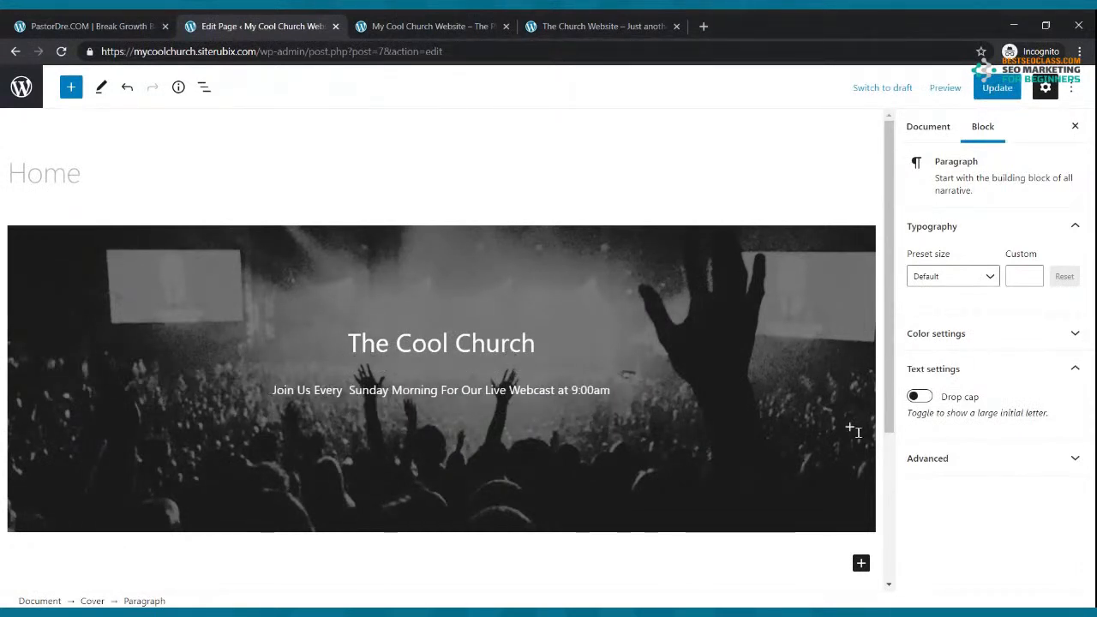
{"action": "left_click", "coordinate": [850, 428]}
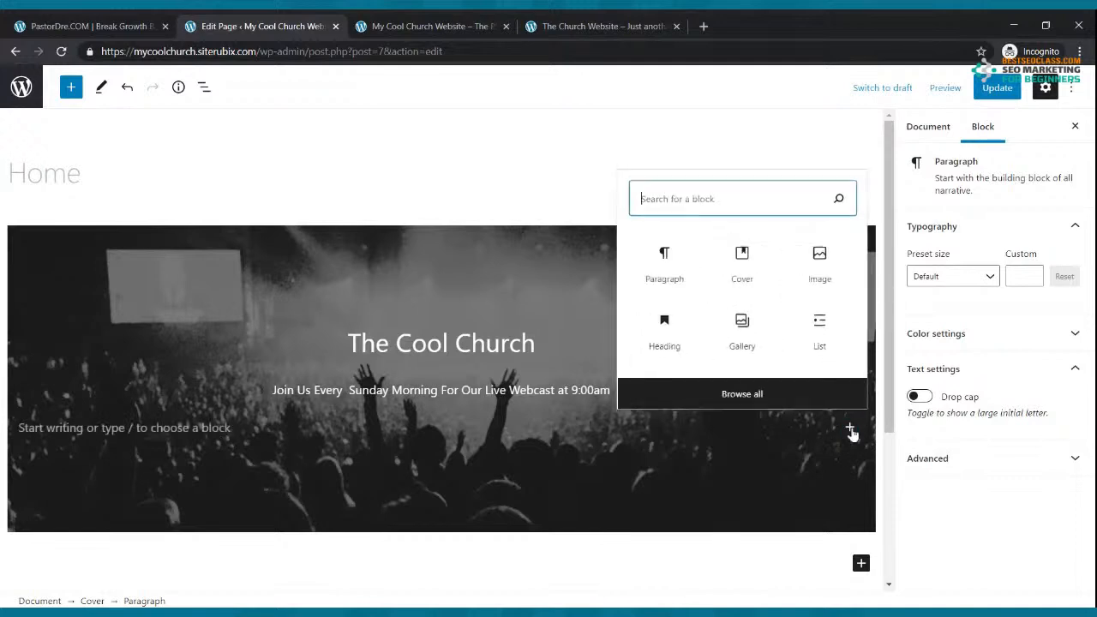
{"action": "type", "text": "b"}
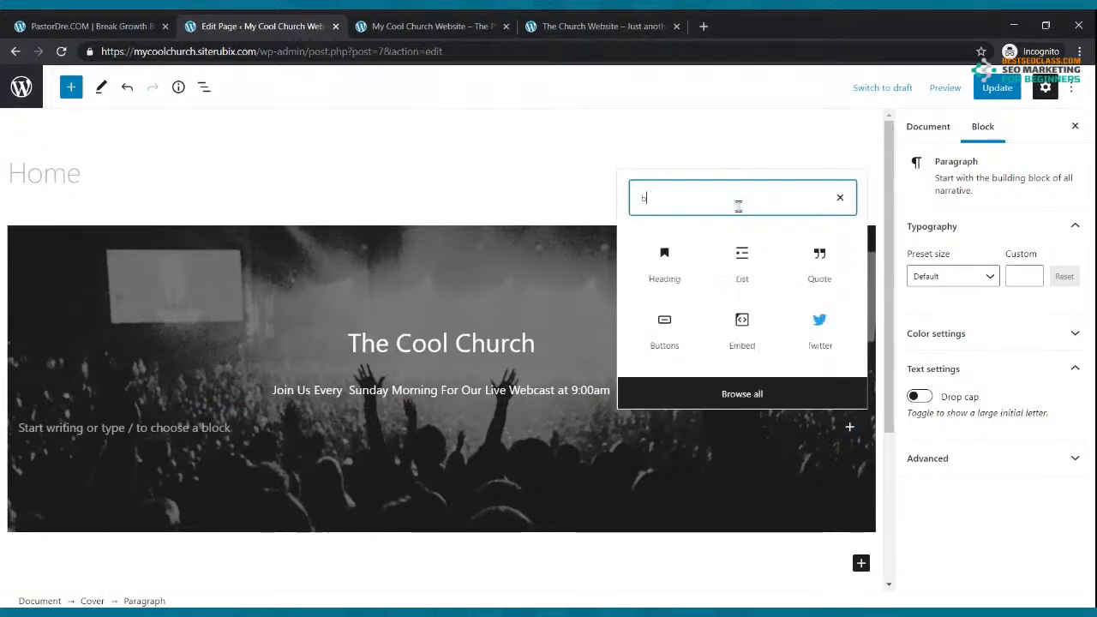
{"action": "type", "text": "utton"}
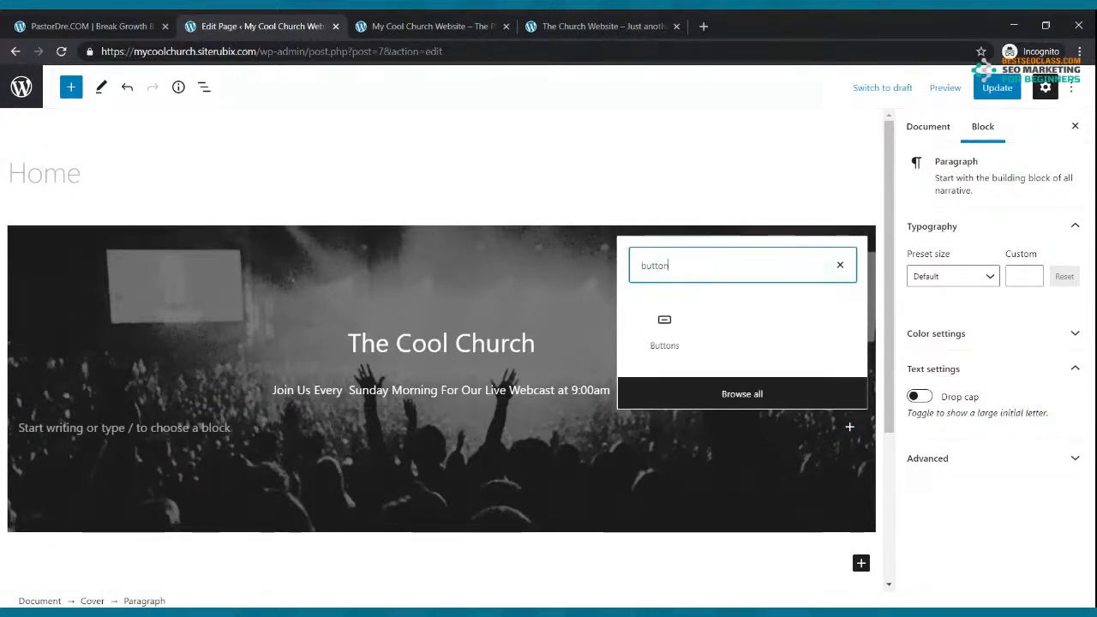
{"action": "left_click", "coordinate": [665, 335]}
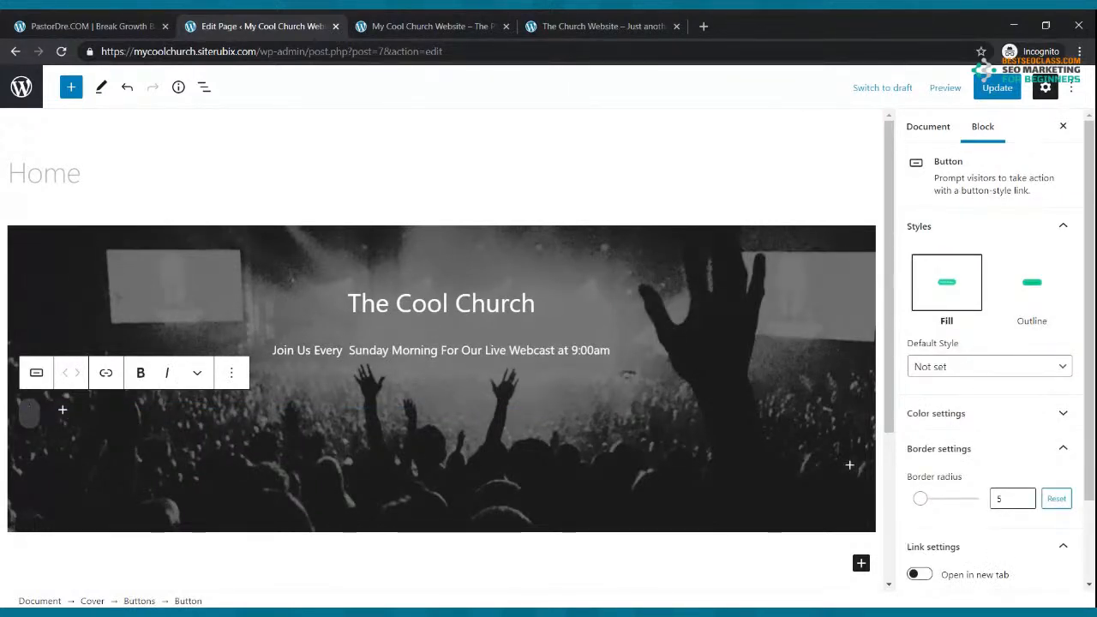
{"action": "type", "text": "Watch"}
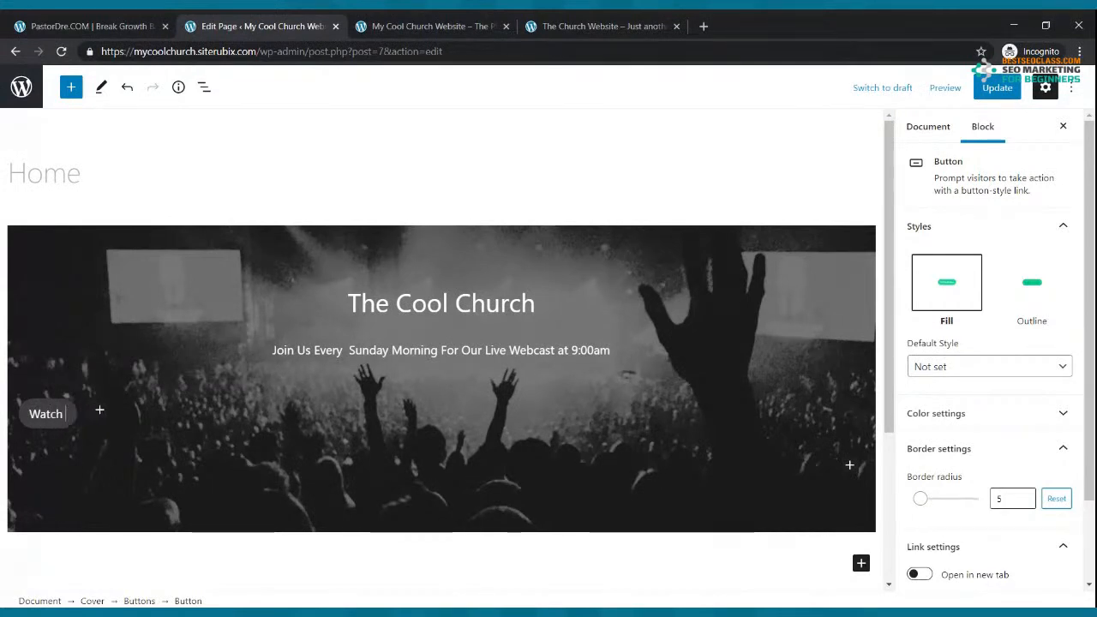
{"action": "type", "text": " Now"}
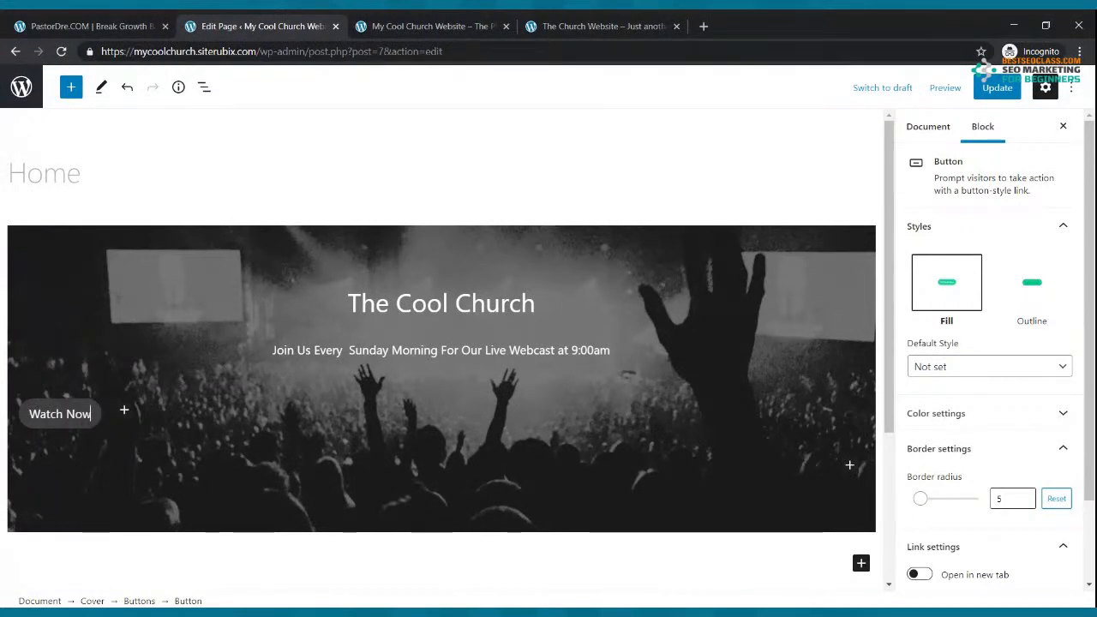
Centre the Buttons row holding Watch Now within the cover.
{"action": "left_click", "coordinate": [106, 427]}
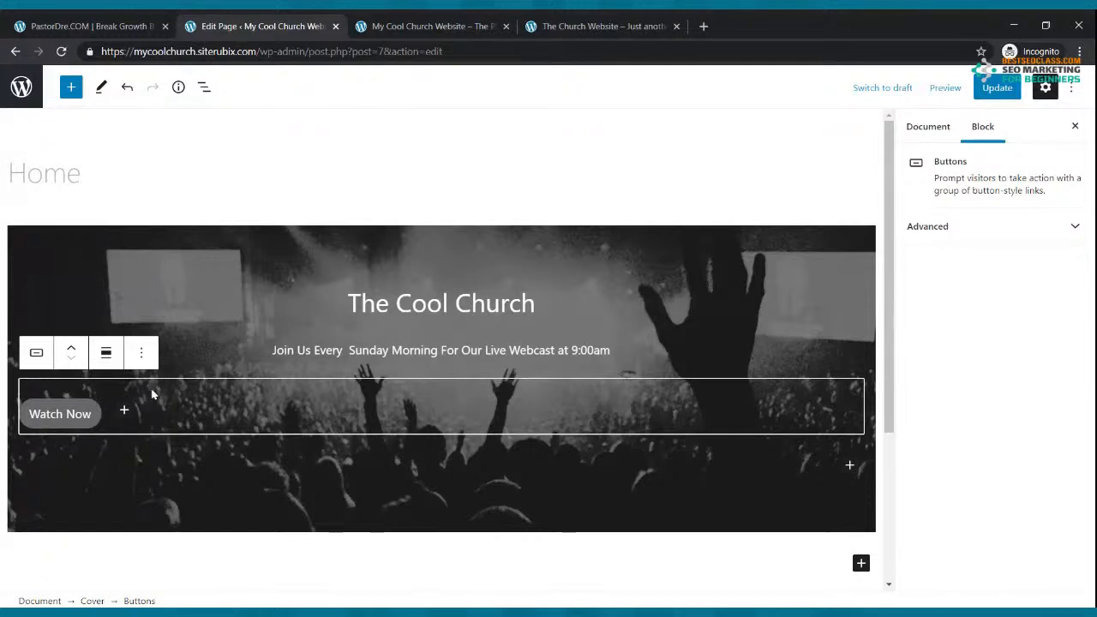
{"action": "left_click", "coordinate": [106, 352]}
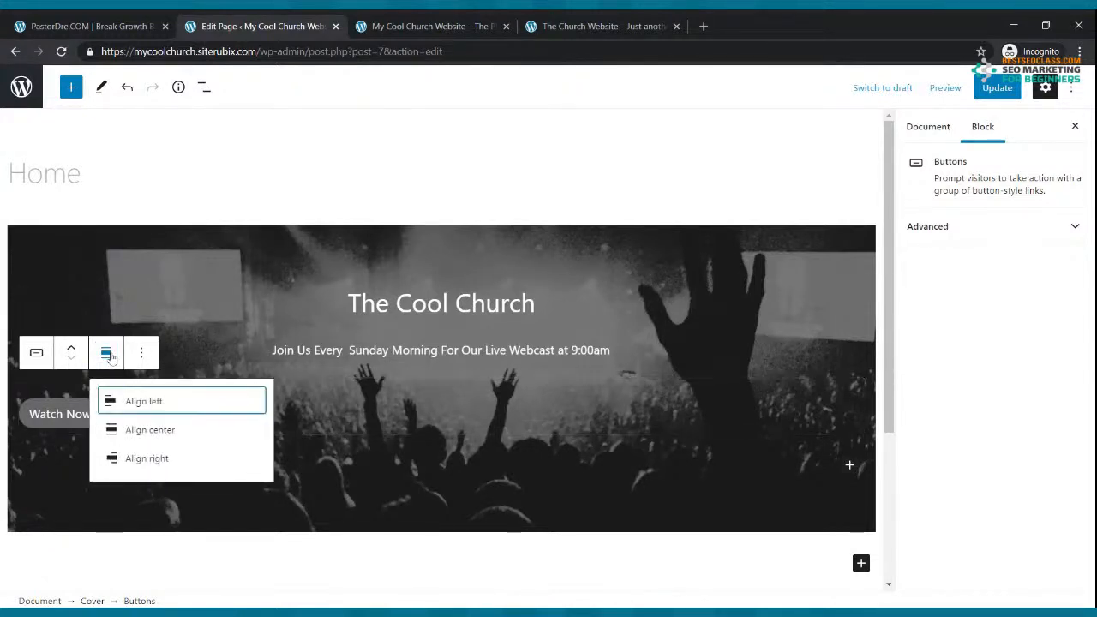
{"action": "left_click", "coordinate": [133, 431]}
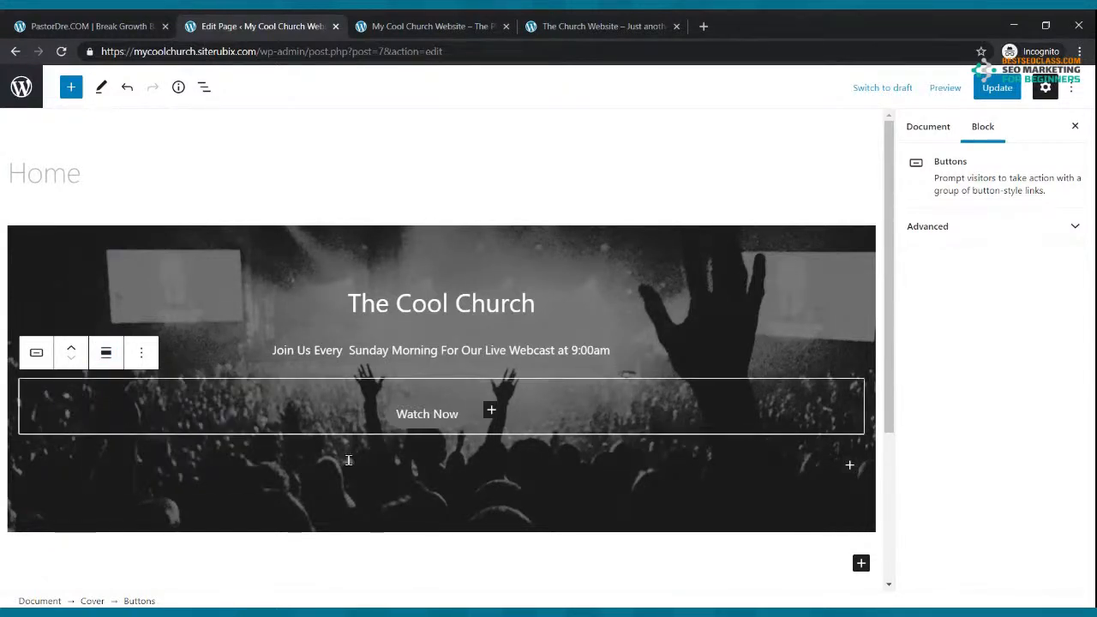
Give the Watch Now button white text on a yellow background and update the page.
{"action": "left_click", "coordinate": [439, 412]}
{"action": "scroll", "coordinate": [959, 437], "scroll_direction": "down", "scroll_amount": 2}
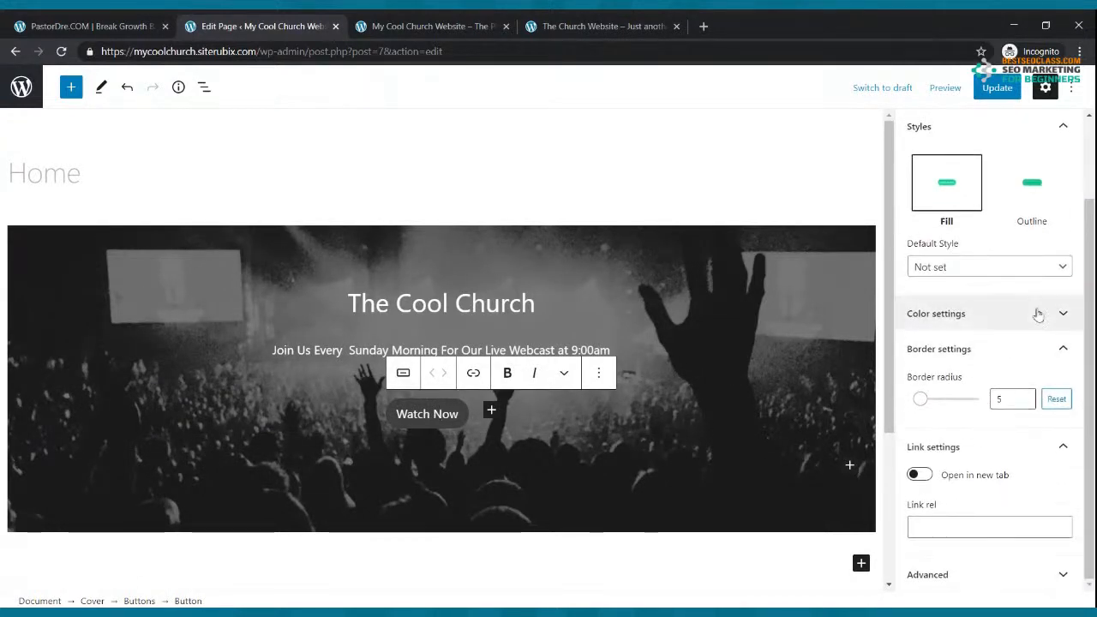
{"action": "left_click", "coordinate": [1009, 322]}
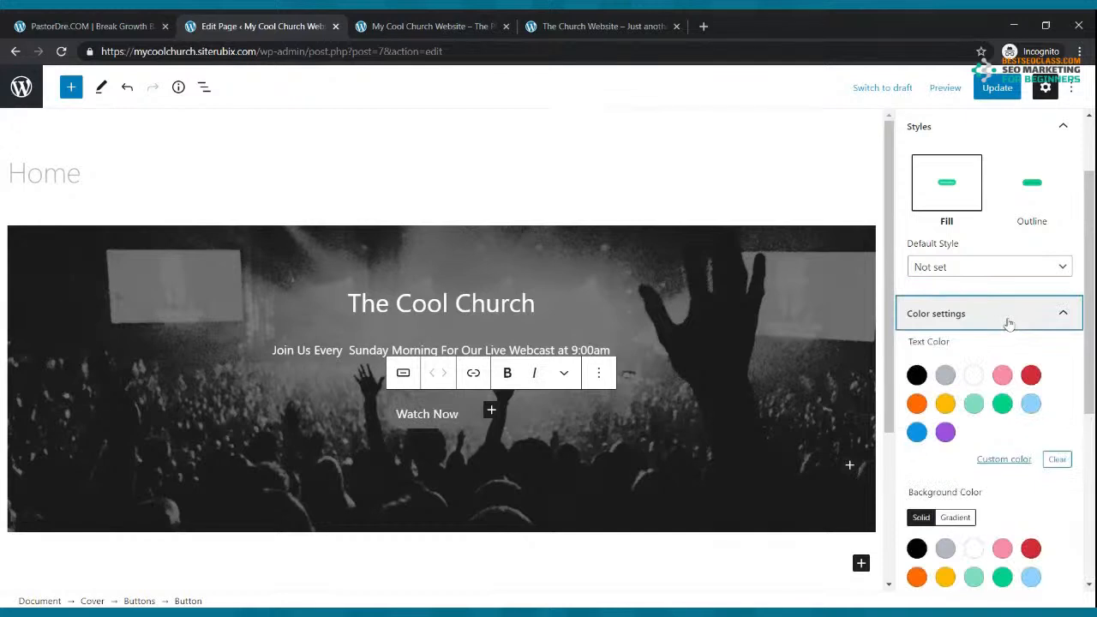
{"action": "left_click", "coordinate": [974, 377]}
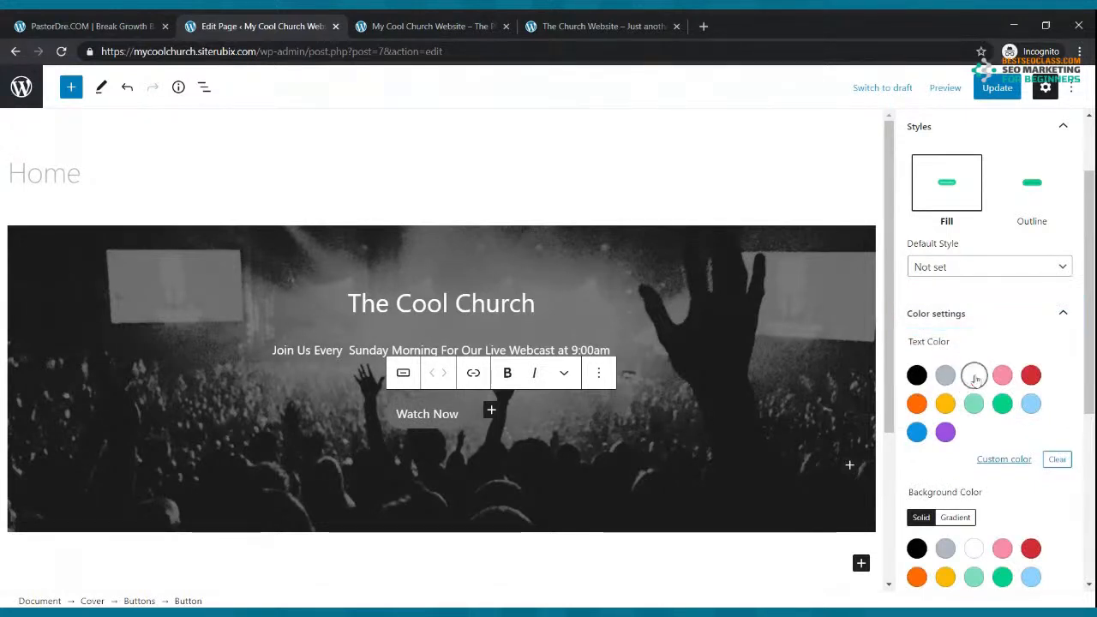
{"action": "left_click", "coordinate": [946, 579]}
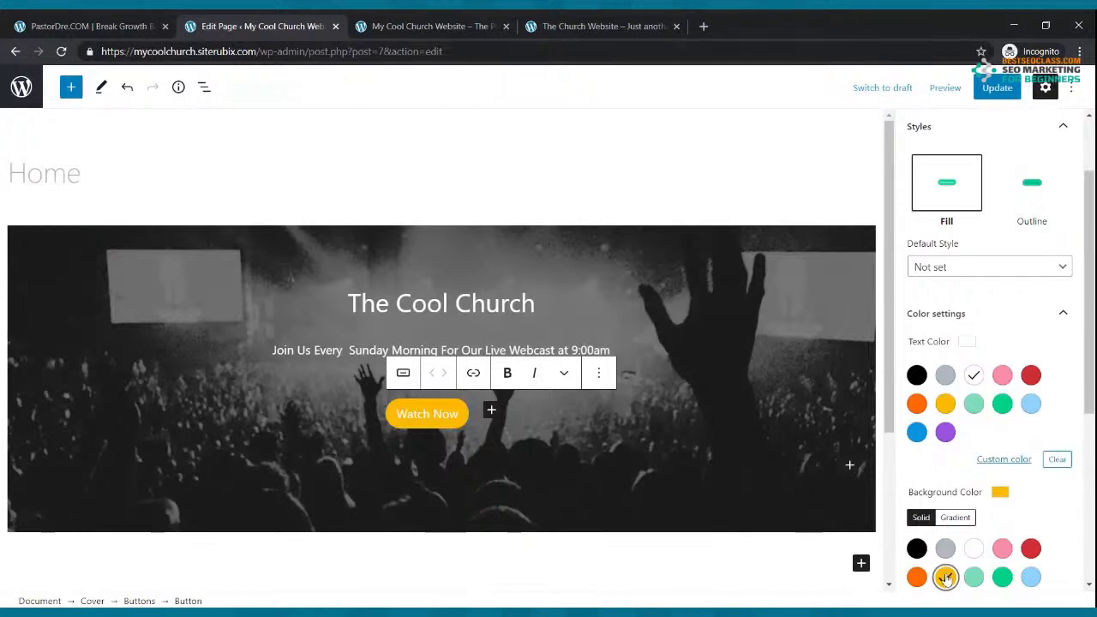
{"action": "left_click", "coordinate": [997, 87]}
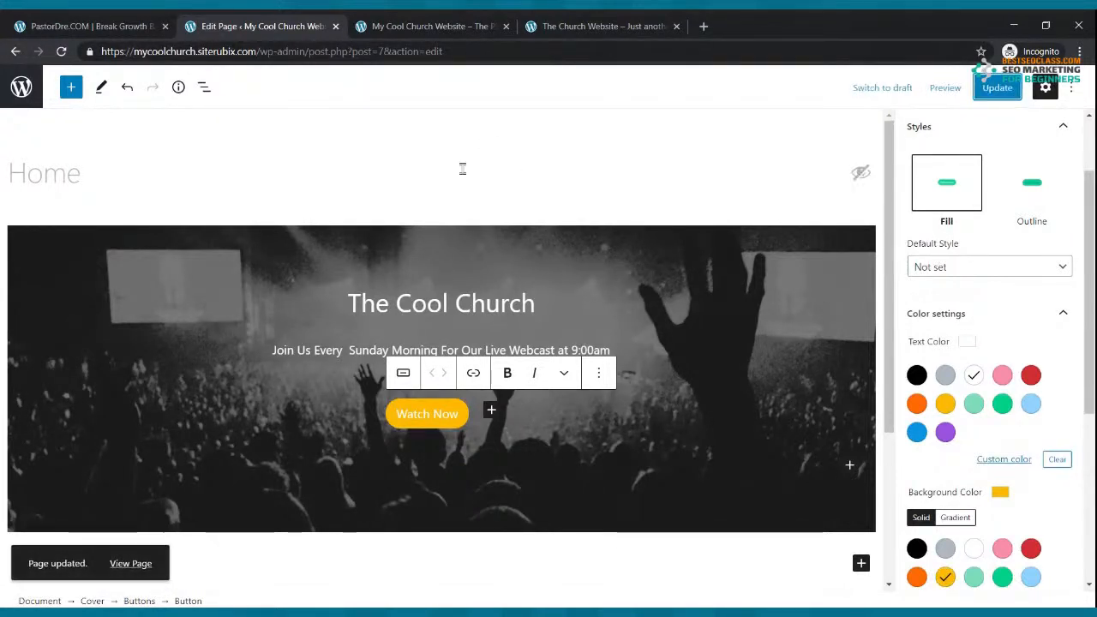
{"action": "left_click", "coordinate": [431, 25]}
{"action": "mouse_move", "coordinate": [40, 79]}
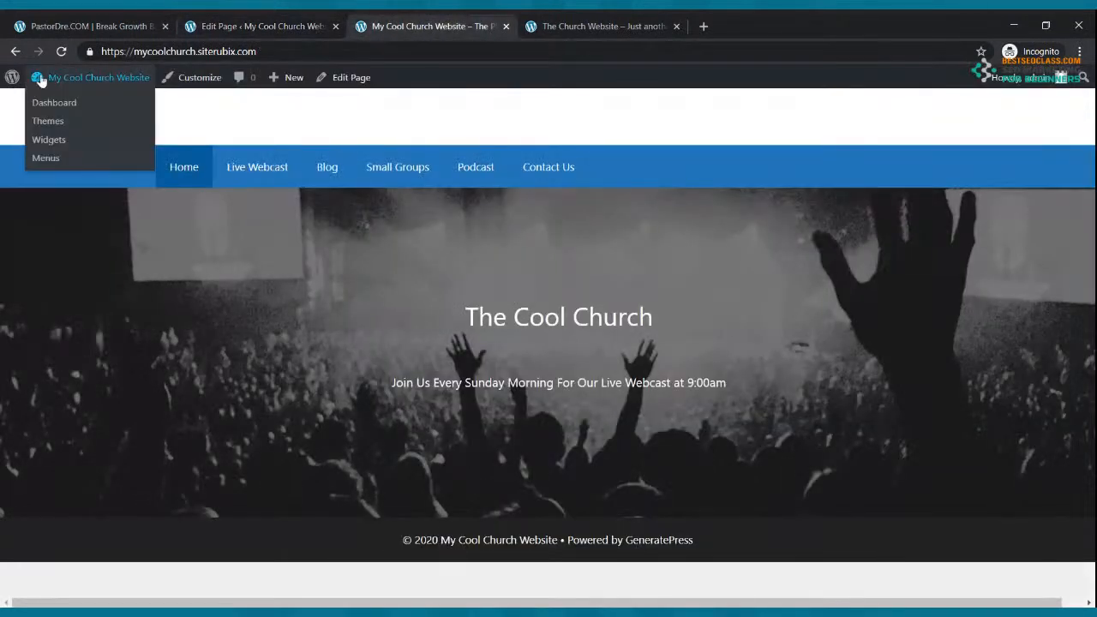
{"action": "left_click", "coordinate": [61, 52]}
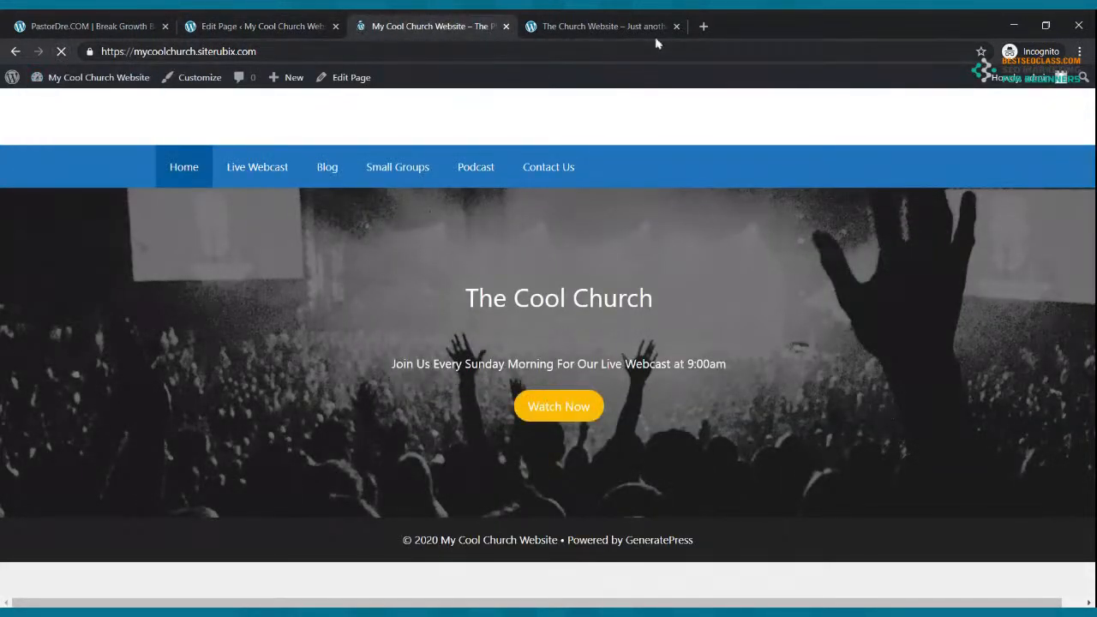
{"action": "left_click", "coordinate": [628, 22]}
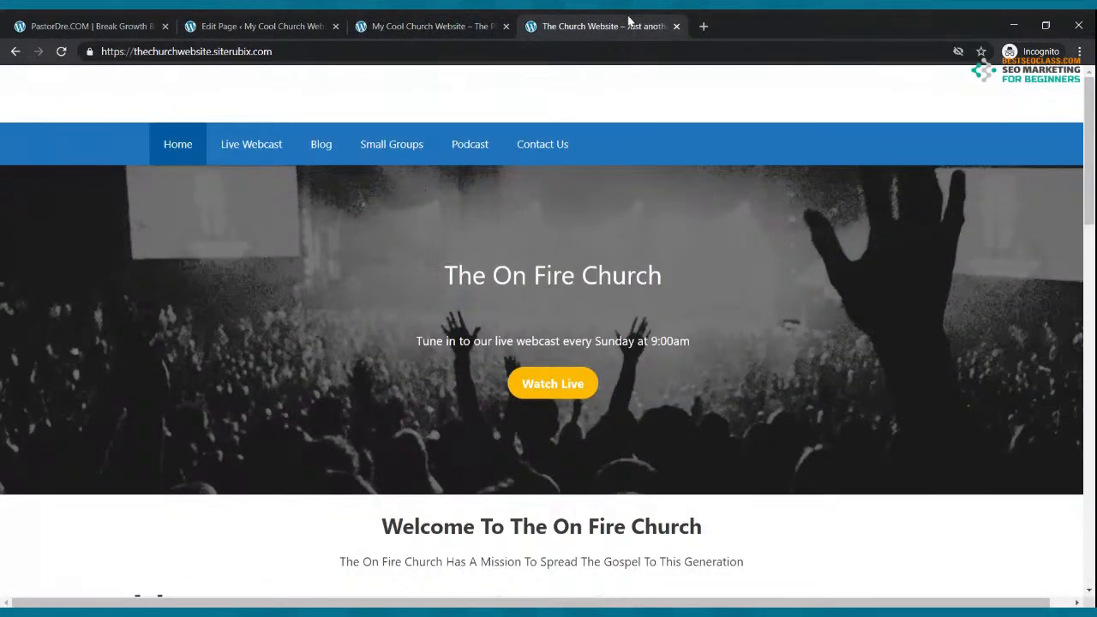
{"action": "left_click", "coordinate": [438, 36]}
{"action": "left_click", "coordinate": [628, 24]}
{"action": "left_click", "coordinate": [363, 26]}
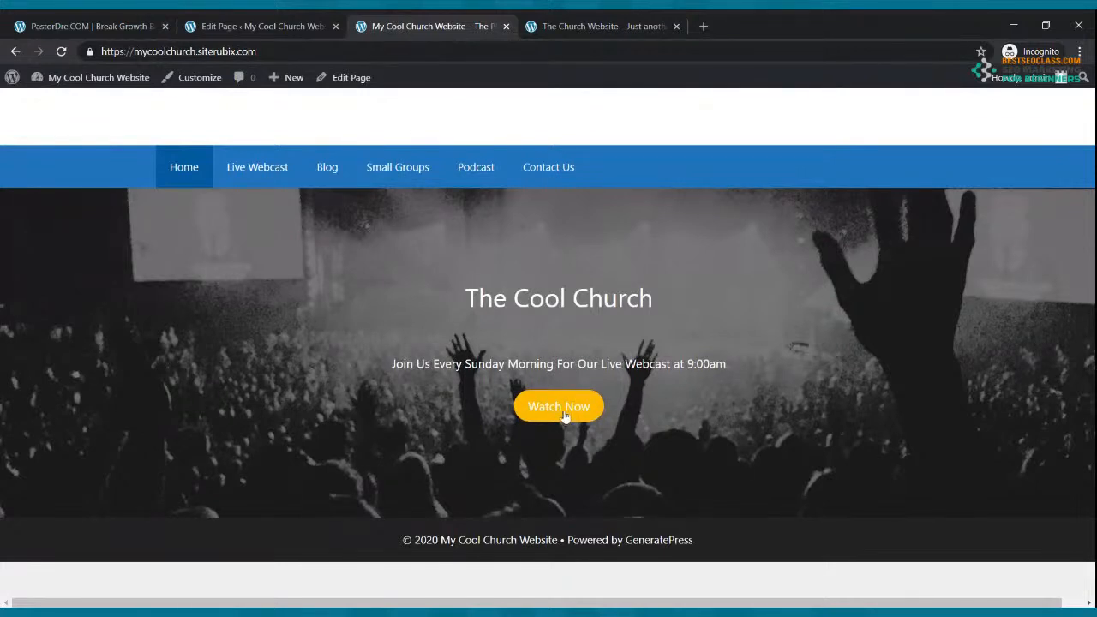
{"action": "left_click", "coordinate": [257, 26]}
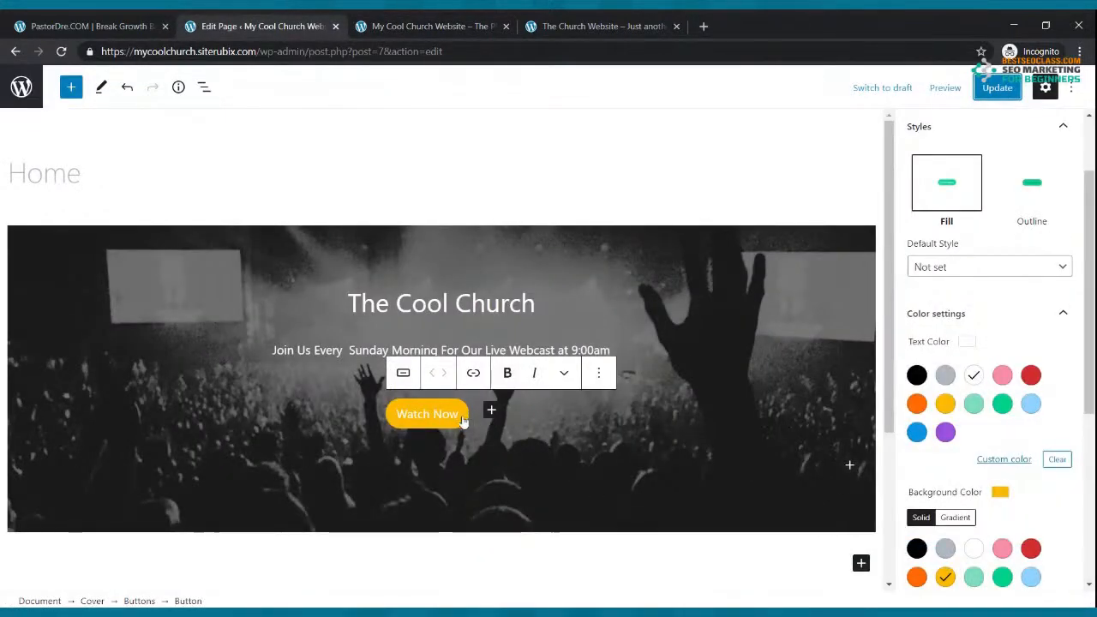
Make the 'Watch Now' button label bold and update the page.
{"action": "left_click_drag", "start_coordinate": [461, 420], "coordinate": [392, 419]}
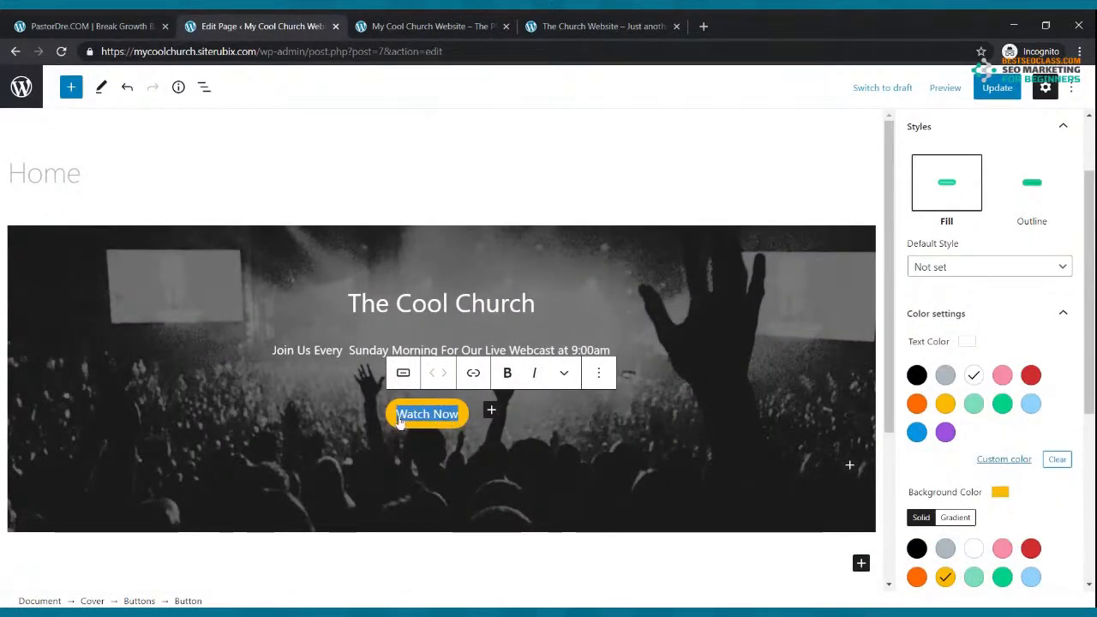
{"action": "left_click", "coordinate": [506, 373]}
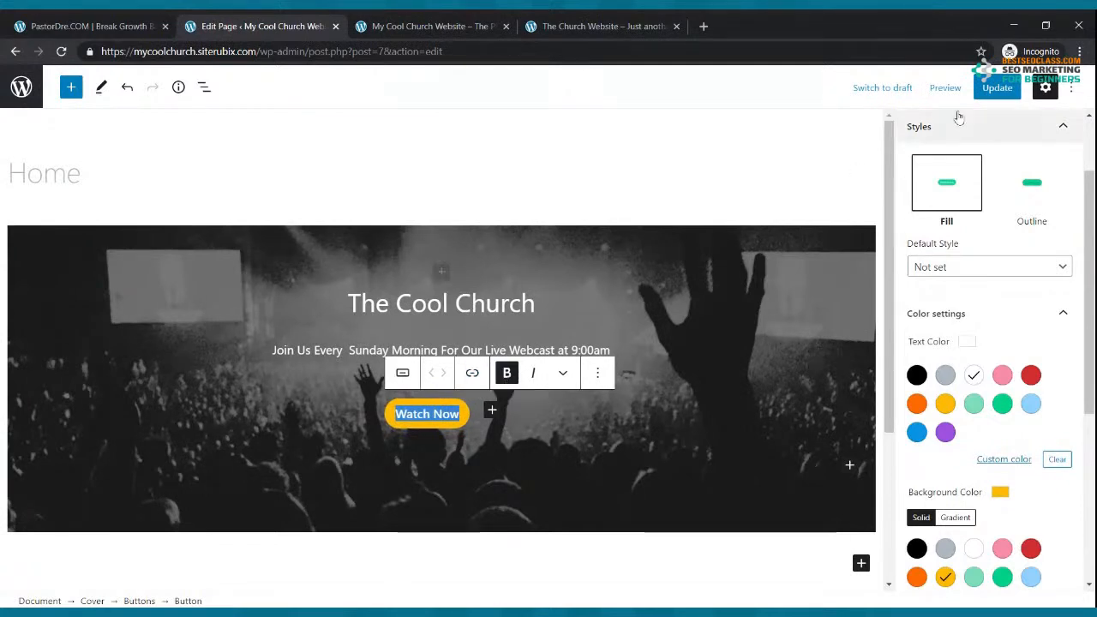
{"action": "left_click", "coordinate": [994, 89]}
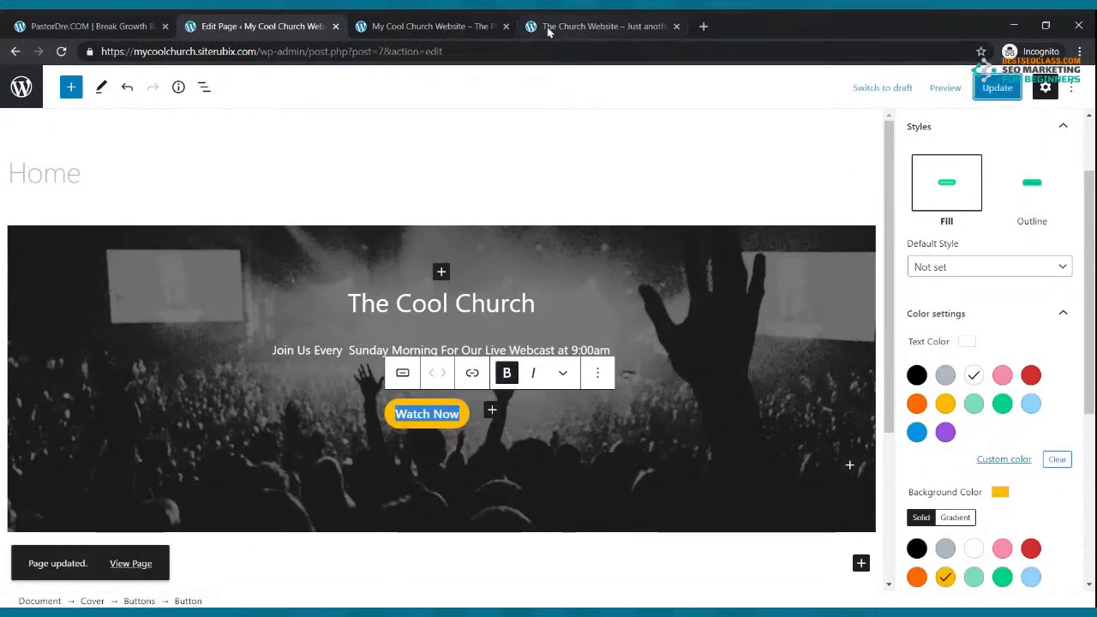
Reload the live site to see the bold button and compare with the On Fire Church example.
{"action": "left_click", "coordinate": [438, 27]}
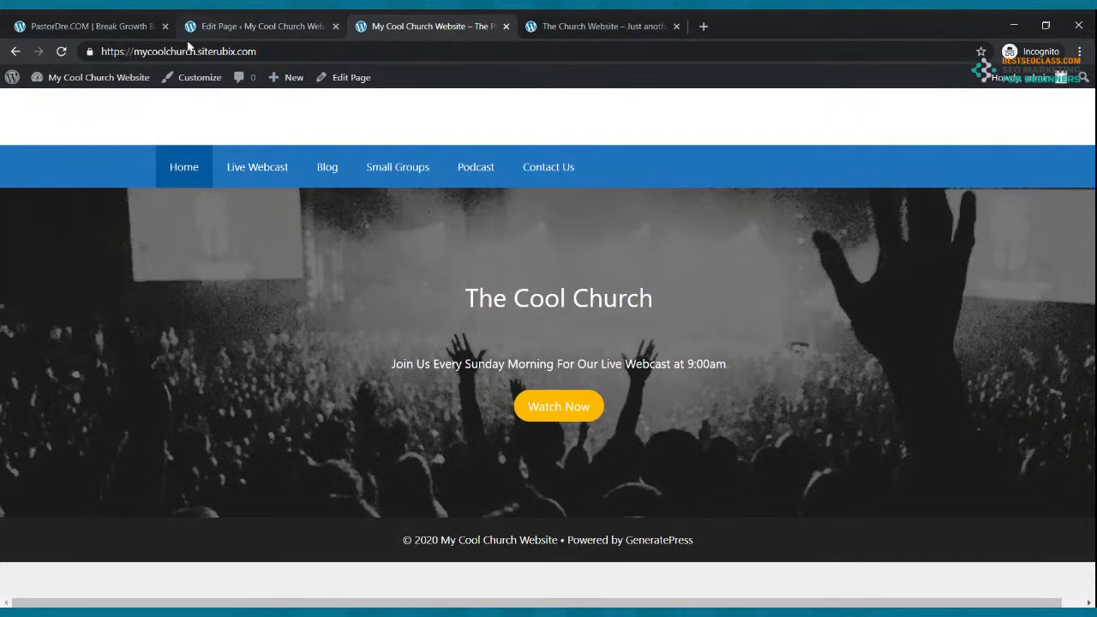
{"action": "left_click", "coordinate": [62, 53]}
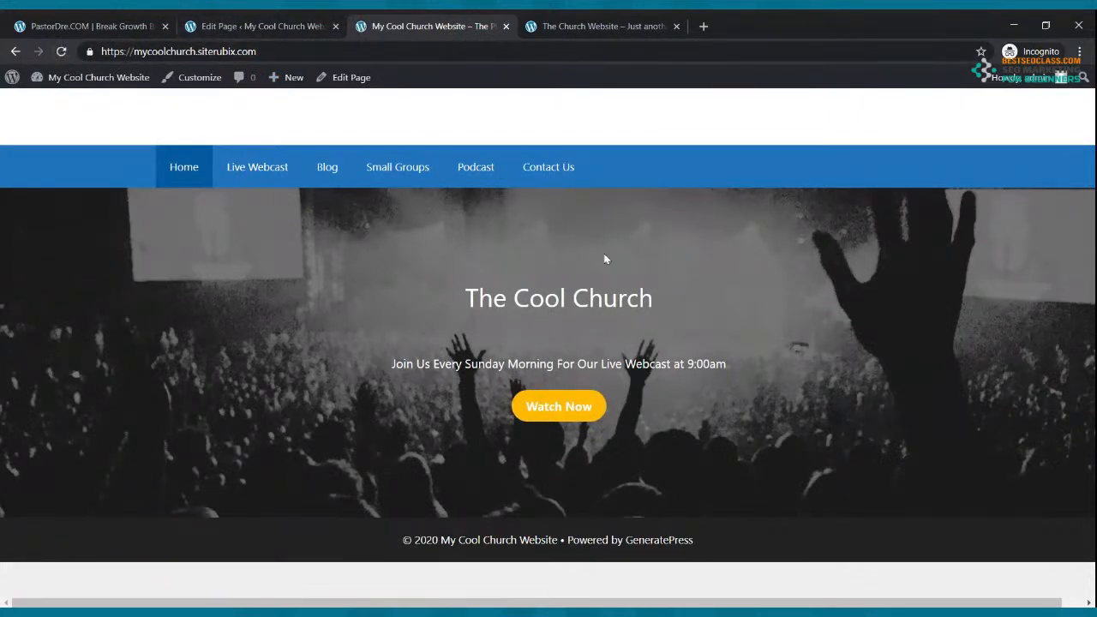
{"action": "left_click", "coordinate": [583, 27]}
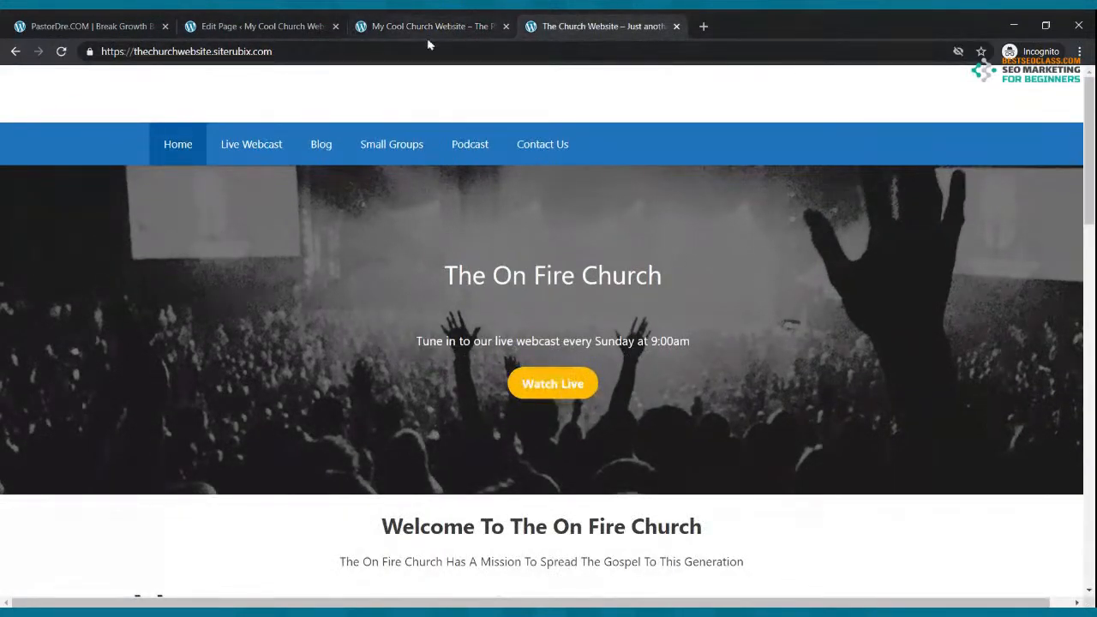
{"action": "left_click", "coordinate": [426, 29]}
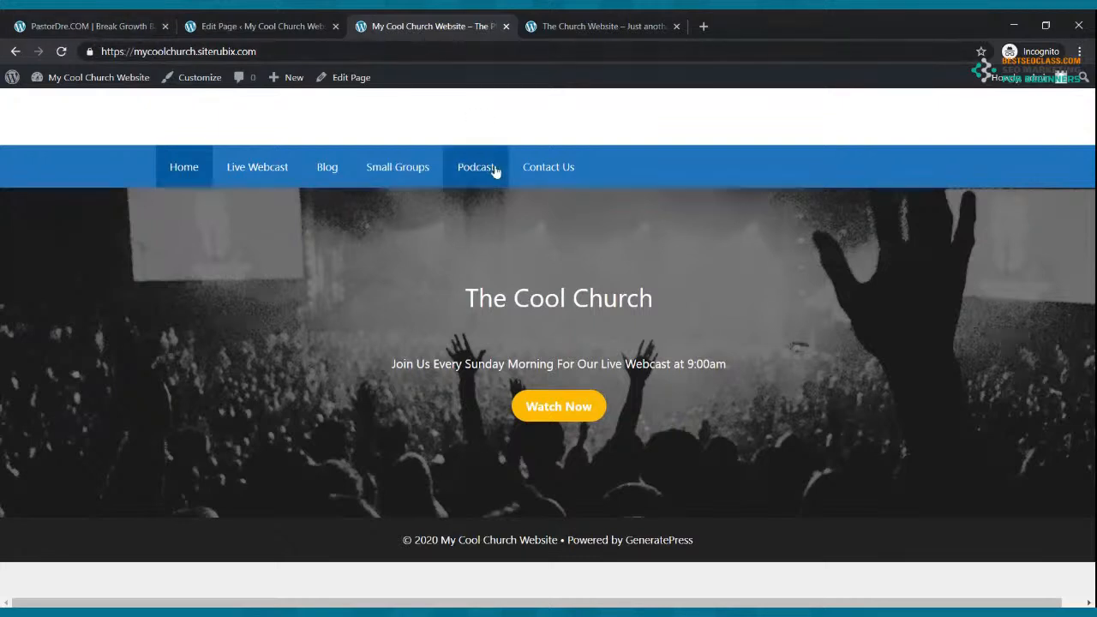
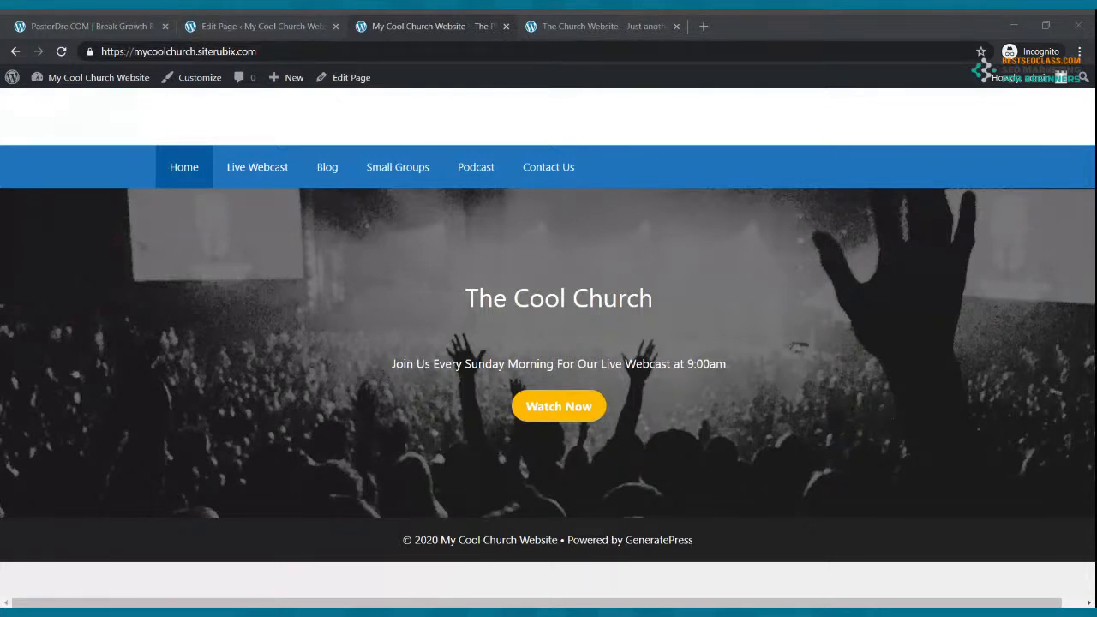
Compare the On Fire Church reference site with the live Cool Church homepage.
{"action": "left_click", "coordinate": [314, 300]}
{"action": "left_click", "coordinate": [580, 22]}
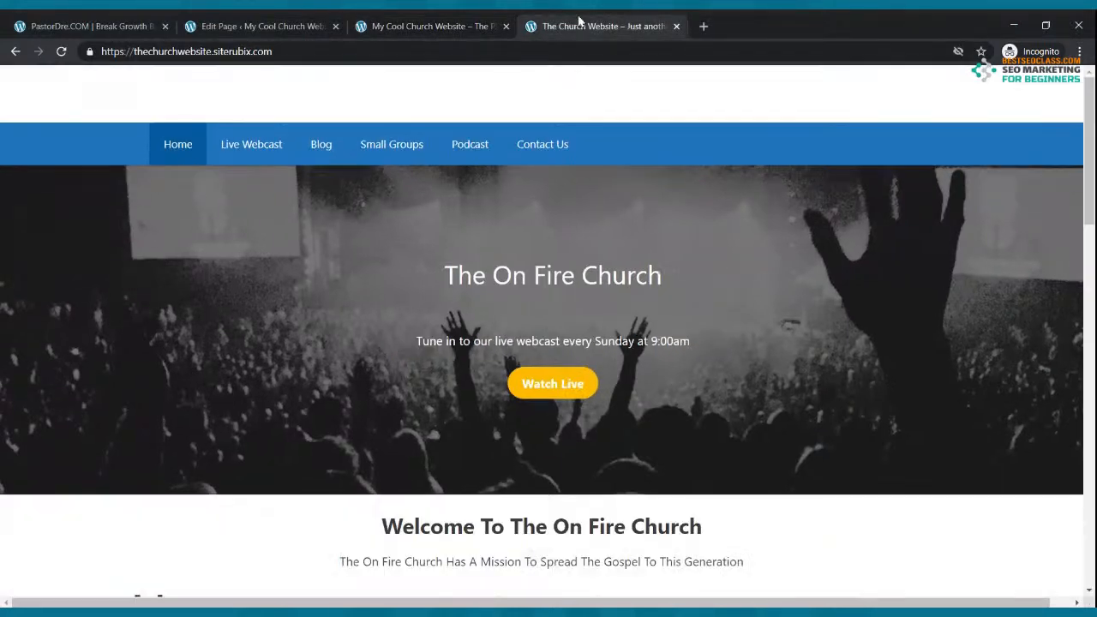
{"action": "scroll", "coordinate": [624, 256], "scroll_direction": "down", "scroll_amount": 3}
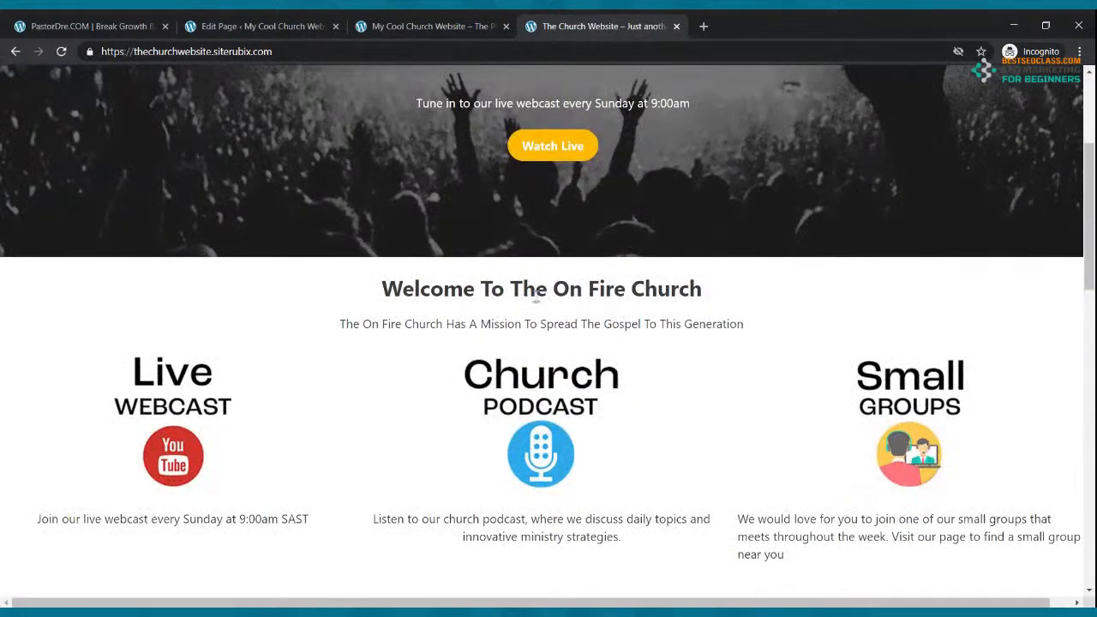
{"action": "scroll", "coordinate": [571, 296], "scroll_direction": "up", "scroll_amount": 3}
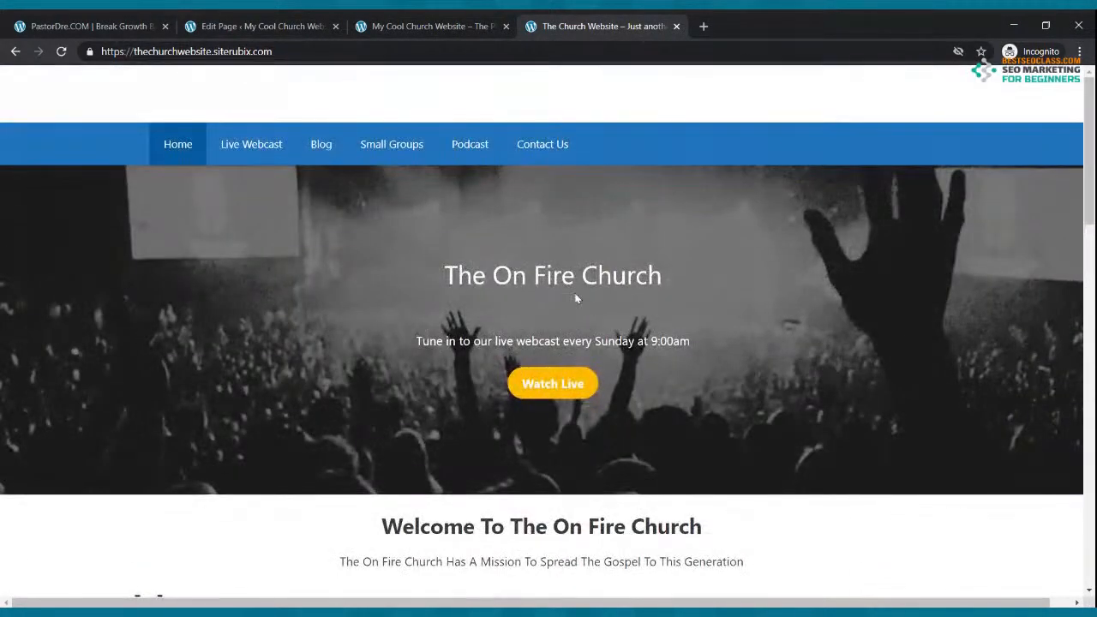
{"action": "left_click", "coordinate": [394, 24]}
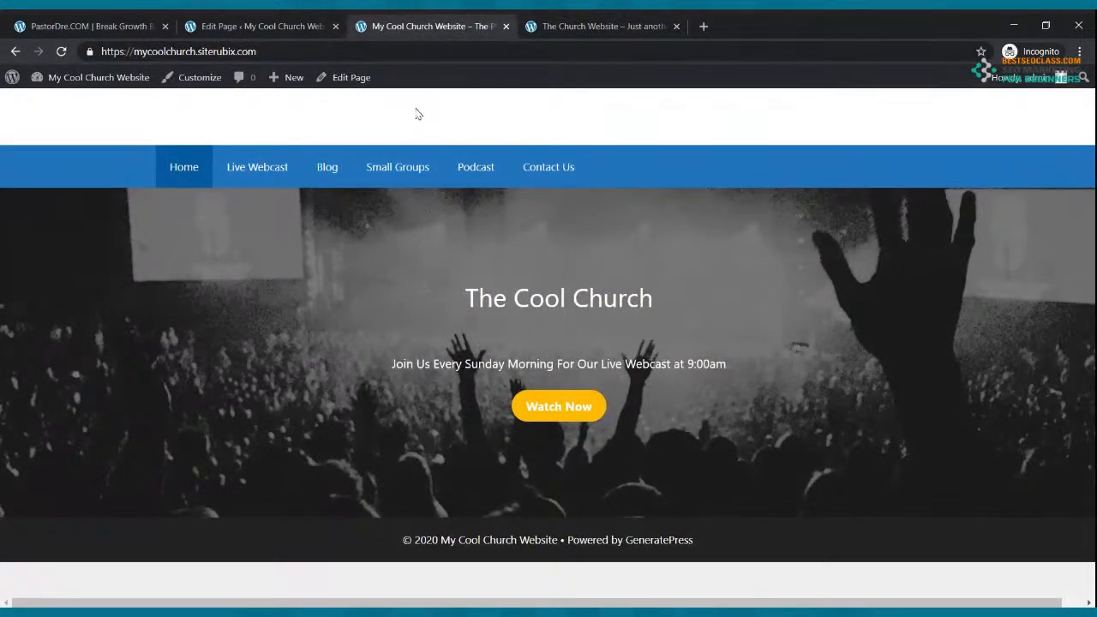
Update the Home page in the editor and go back to the Pages list.
{"action": "left_click", "coordinate": [289, 26]}
{"action": "left_click", "coordinate": [997, 87]}
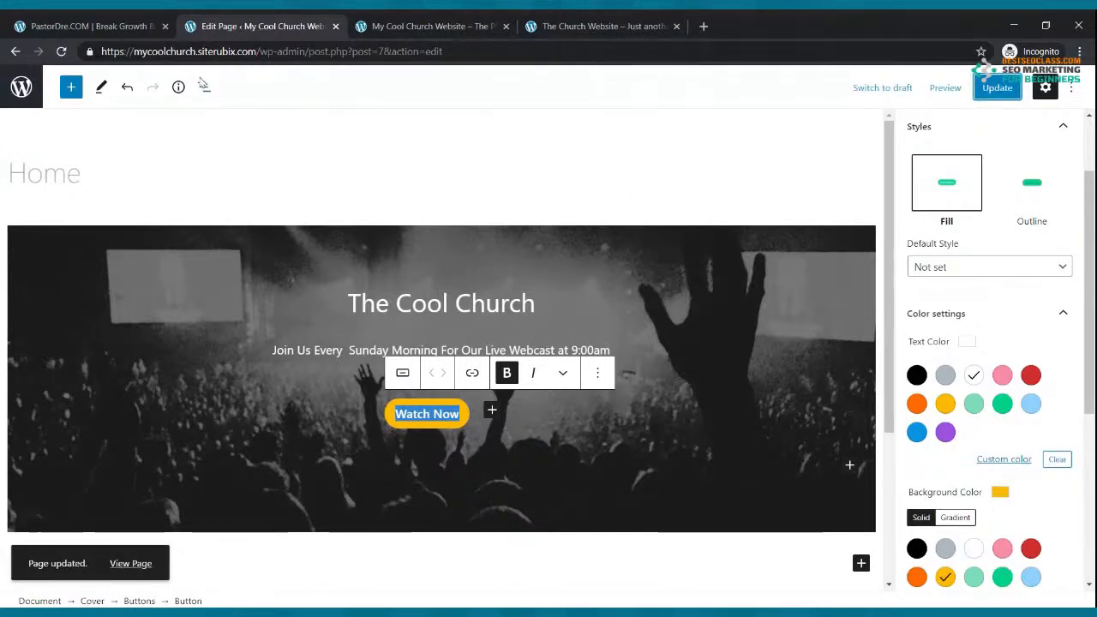
{"action": "left_click", "coordinate": [15, 51]}
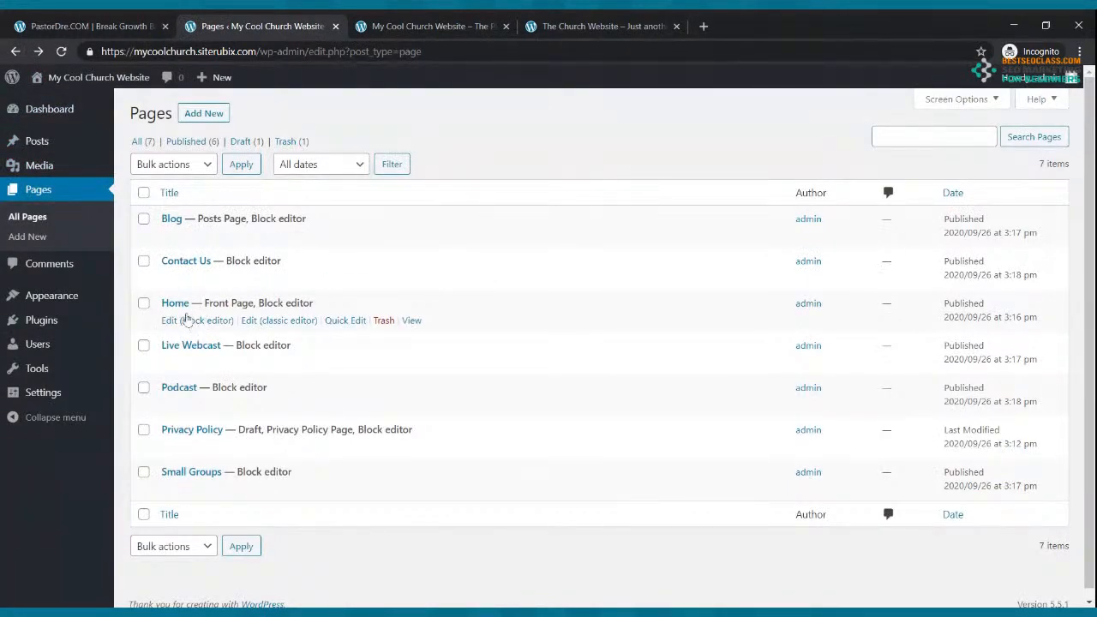
Open Home in the block editor after flipping between the reference and live Cool Church sites.
{"action": "left_click", "coordinate": [189, 324]}
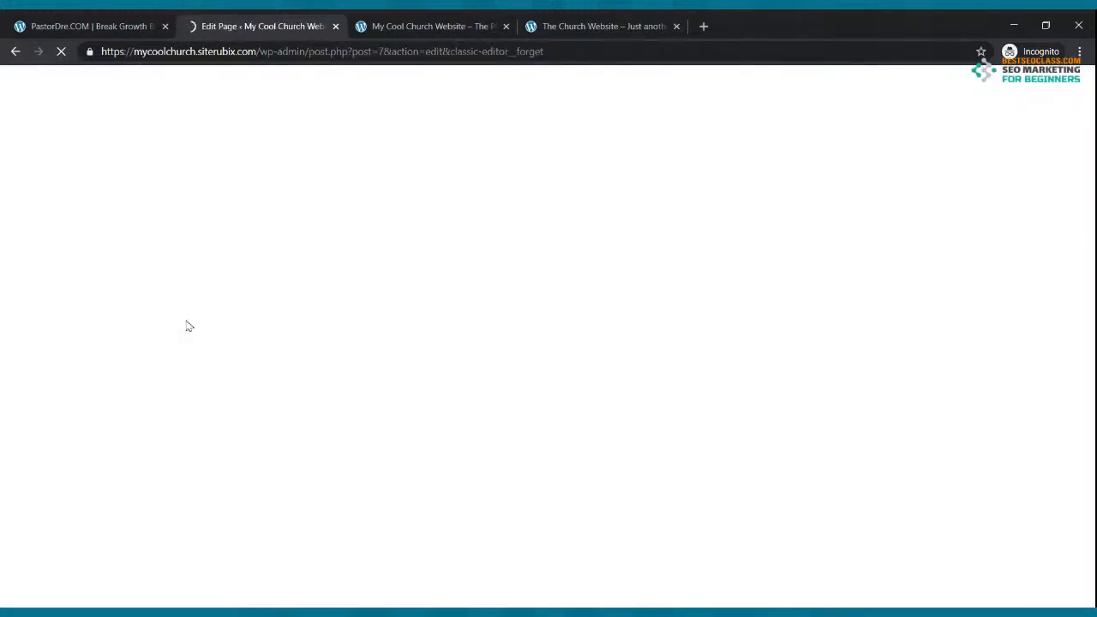
{"action": "left_click", "coordinate": [598, 22]}
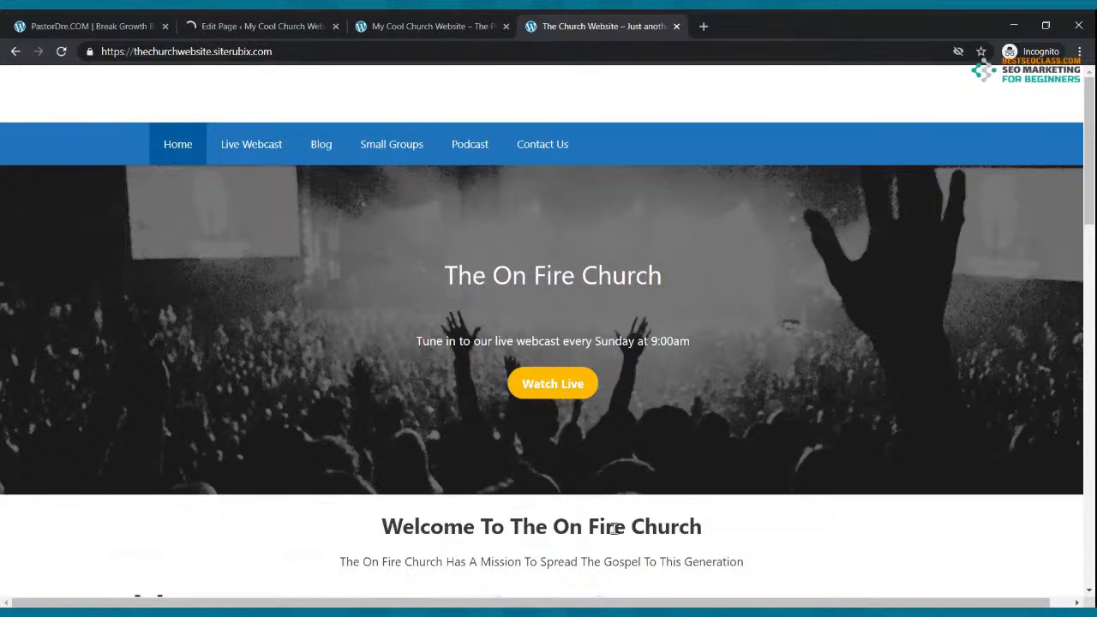
{"action": "left_click", "coordinate": [433, 26]}
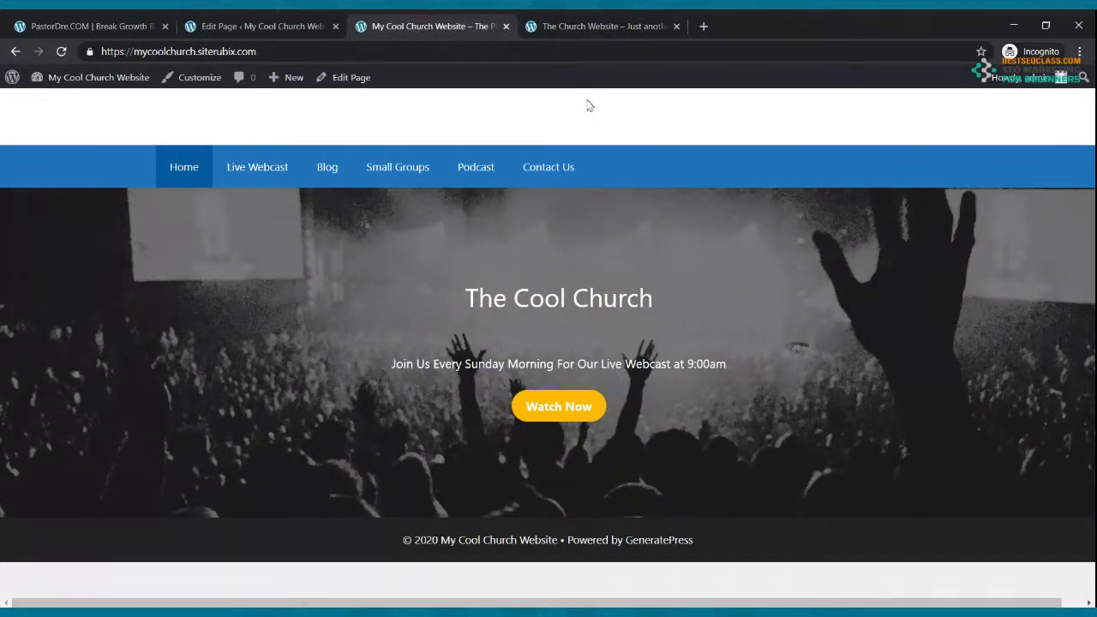
{"action": "left_click", "coordinate": [591, 28]}
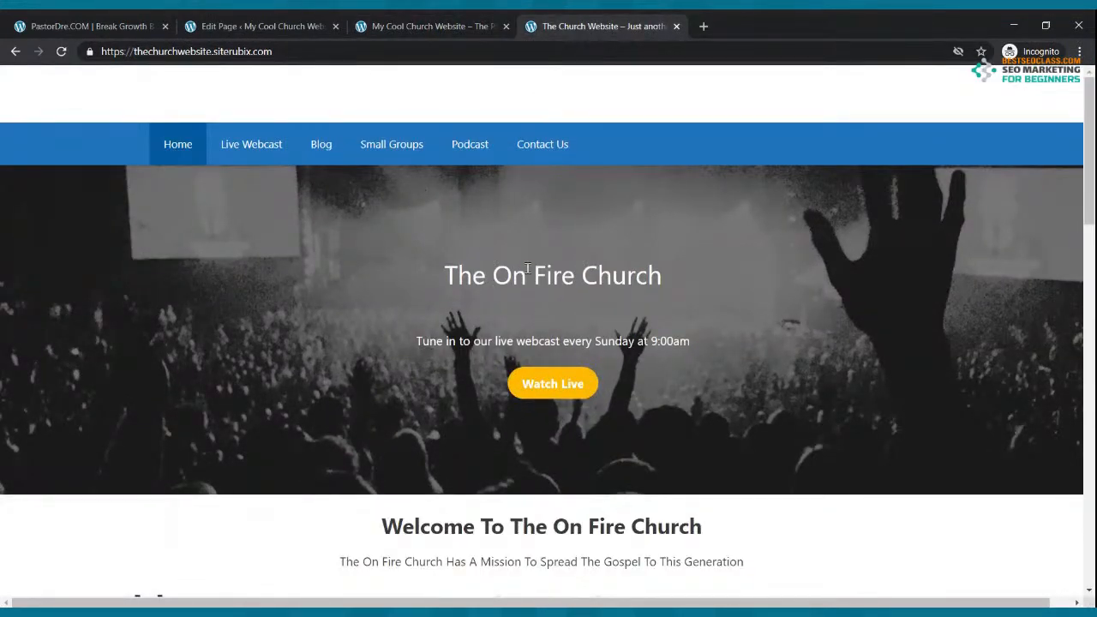
{"action": "left_click", "coordinate": [449, 22]}
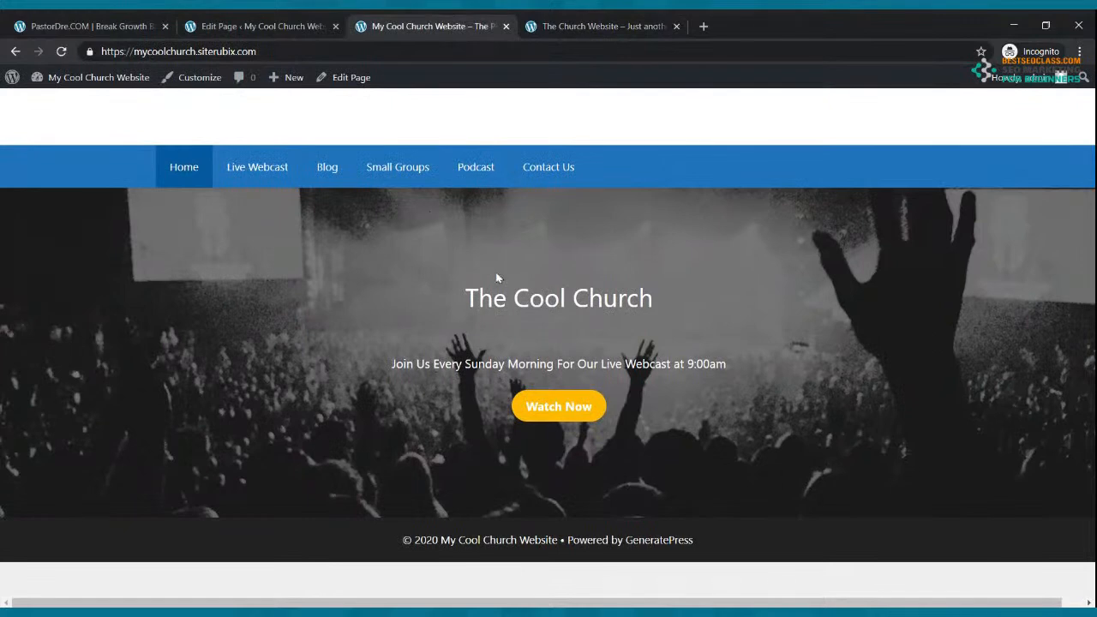
{"action": "left_click", "coordinate": [290, 22]}
Make The Cool Church heading bold and raise its custom font size to 45.
{"action": "left_click_drag", "start_coordinate": [351, 324], "coordinate": [509, 355]}
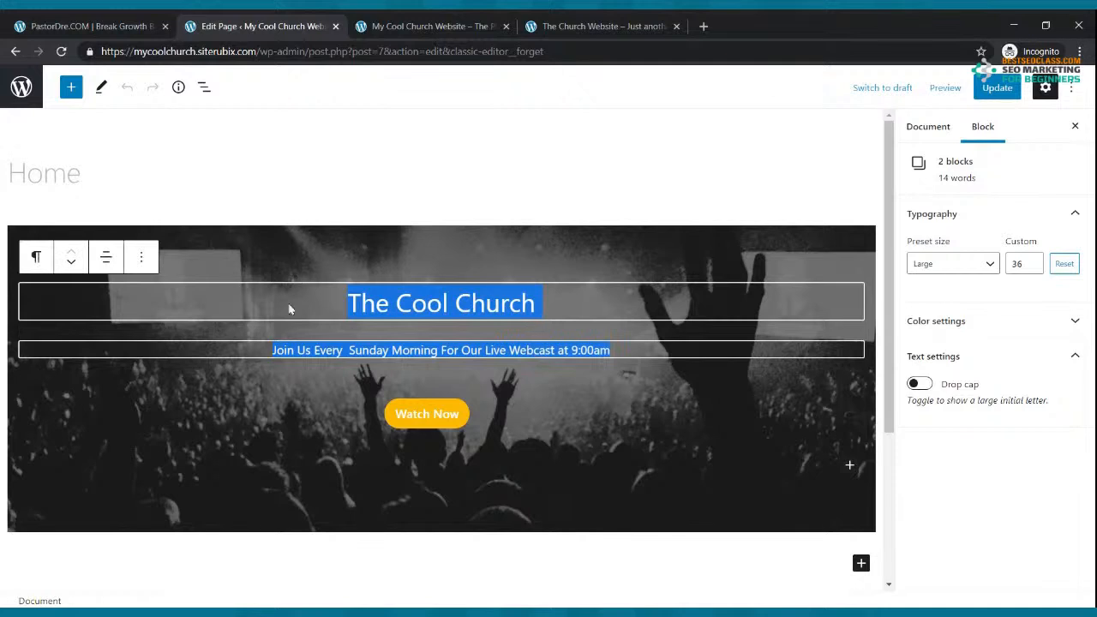
{"action": "left_click", "coordinate": [643, 298]}
{"action": "left_click_drag", "start_coordinate": [540, 302], "coordinate": [347, 305]}
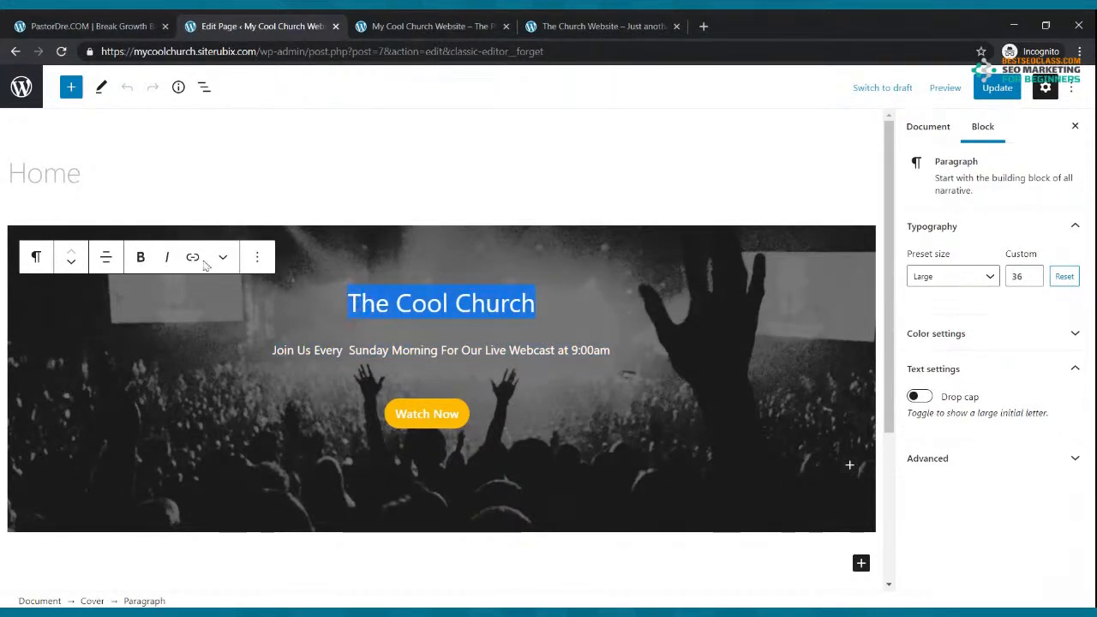
{"action": "left_click", "coordinate": [142, 258]}
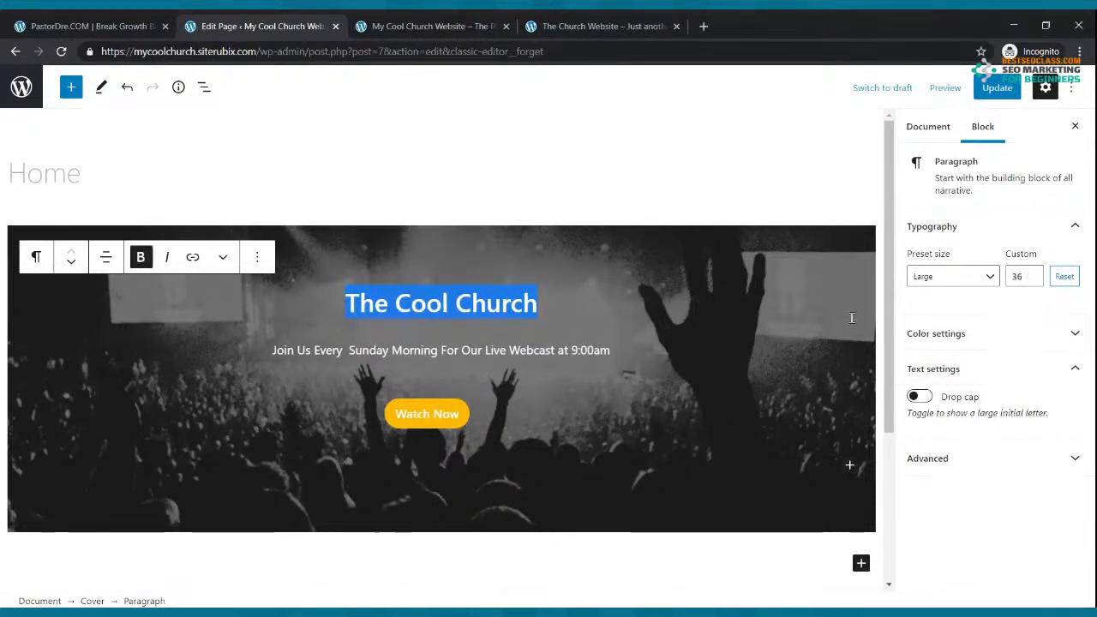
{"action": "left_click", "coordinate": [1032, 273]}
{"action": "left_click", "coordinate": [1032, 273]}
{"action": "left_click", "coordinate": [1032, 274]}
{"action": "left_click", "coordinate": [1032, 273]}
{"action": "left_click", "coordinate": [1032, 273]}
{"action": "left_click", "coordinate": [1032, 273]}
{"action": "left_click", "coordinate": [1032, 273]}
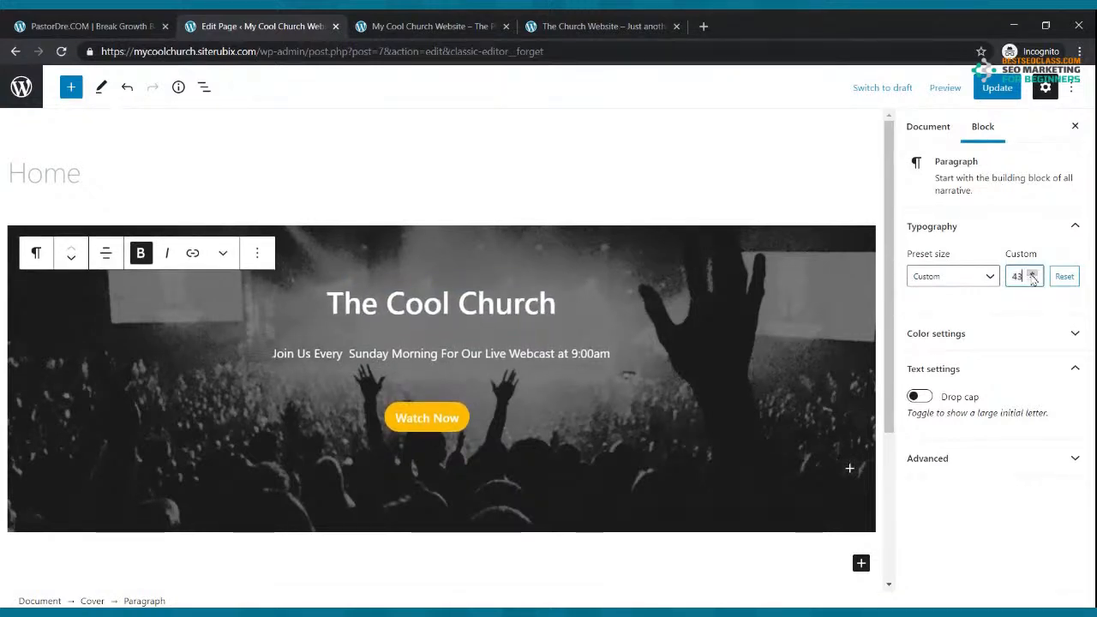
{"action": "left_click", "coordinate": [1032, 273]}
{"action": "left_click", "coordinate": [1031, 273]}
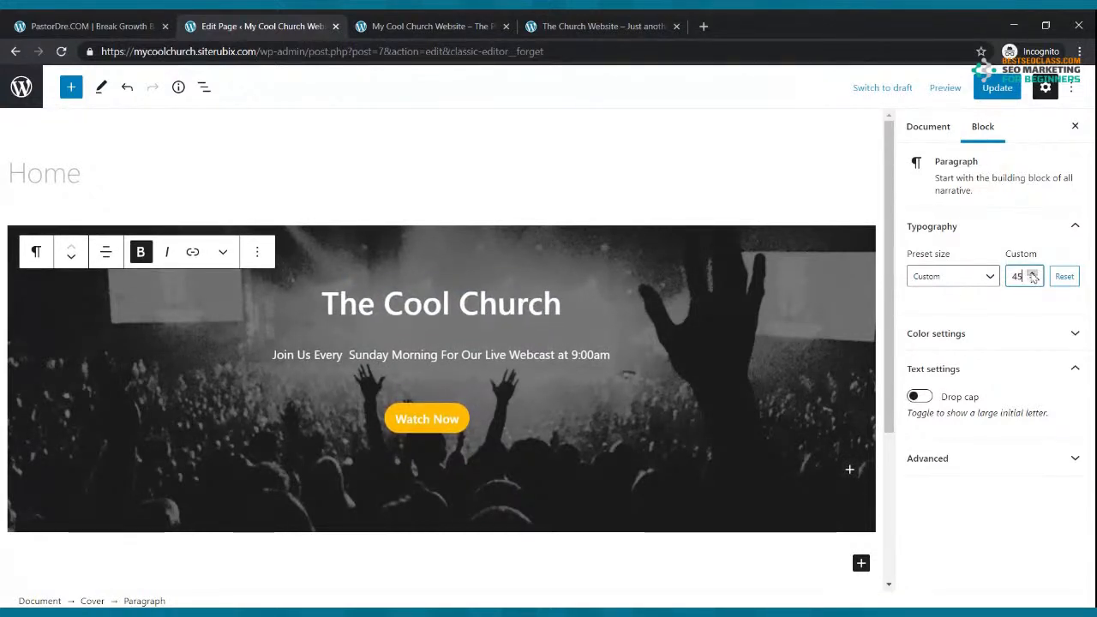
Update the page, reload the live homepage, then view the On Fire Church reference.
{"action": "left_click", "coordinate": [996, 88]}
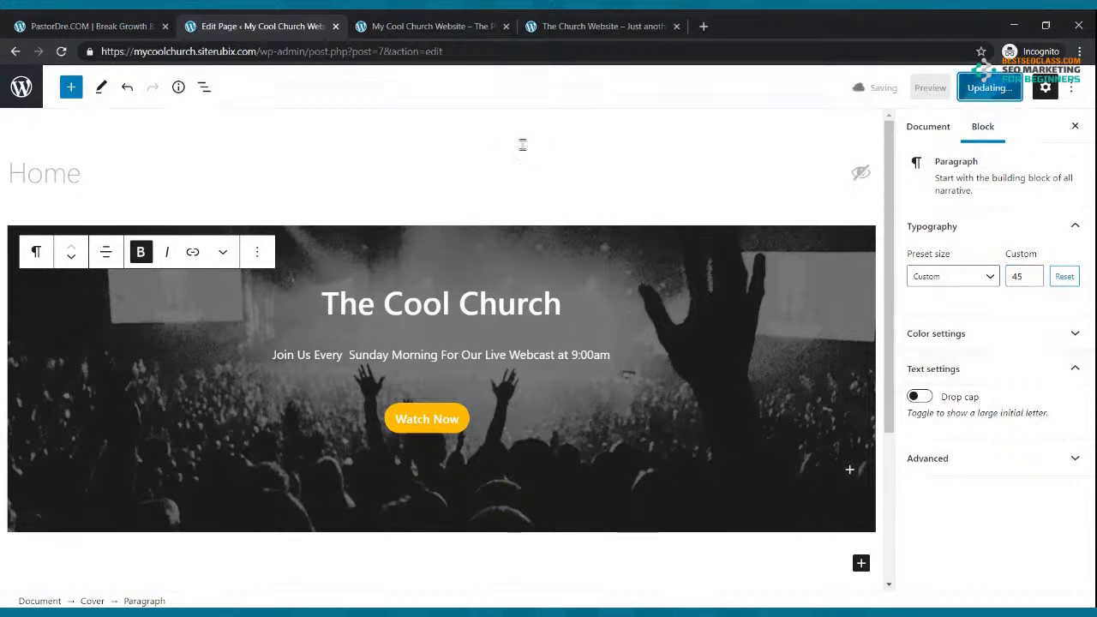
{"action": "left_click", "coordinate": [433, 27]}
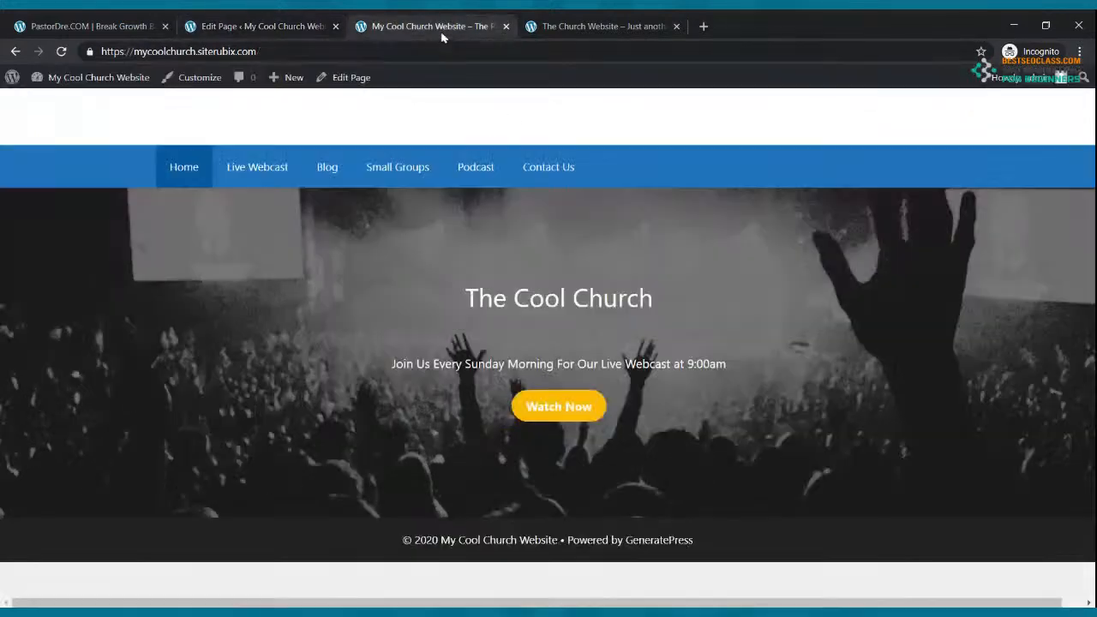
{"action": "left_click", "coordinate": [63, 51]}
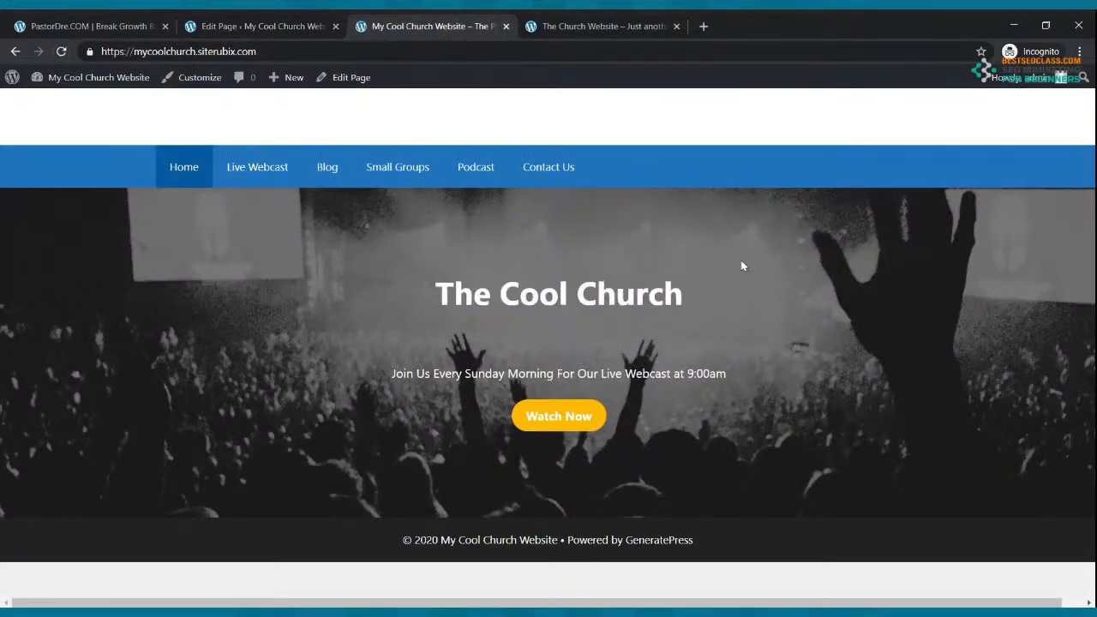
{"action": "left_click", "coordinate": [223, 25]}
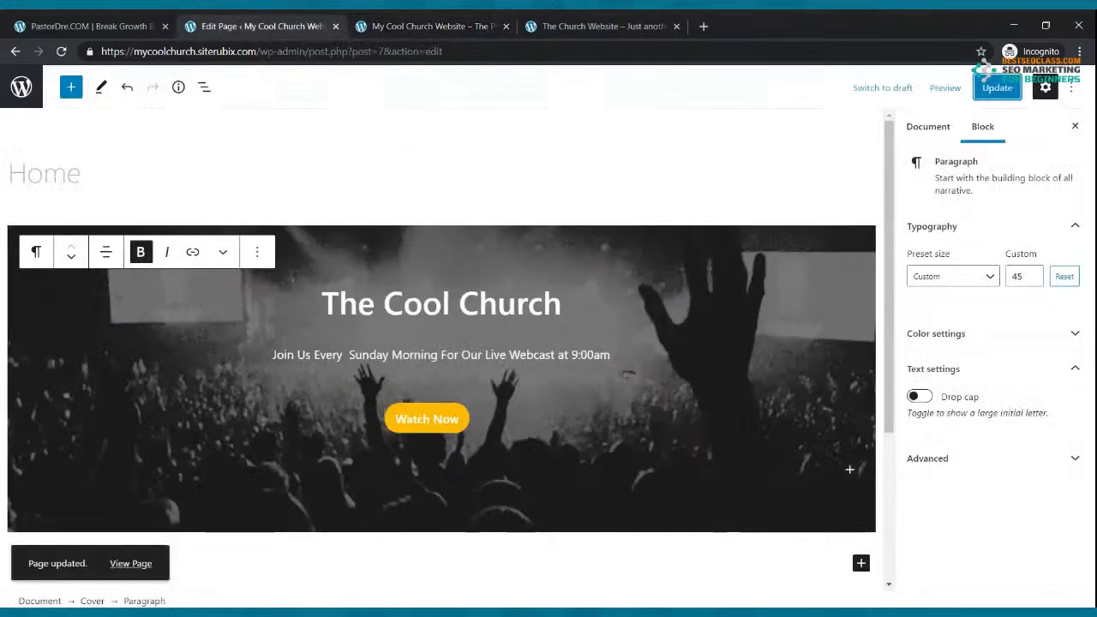
{"action": "left_click", "coordinate": [642, 24]}
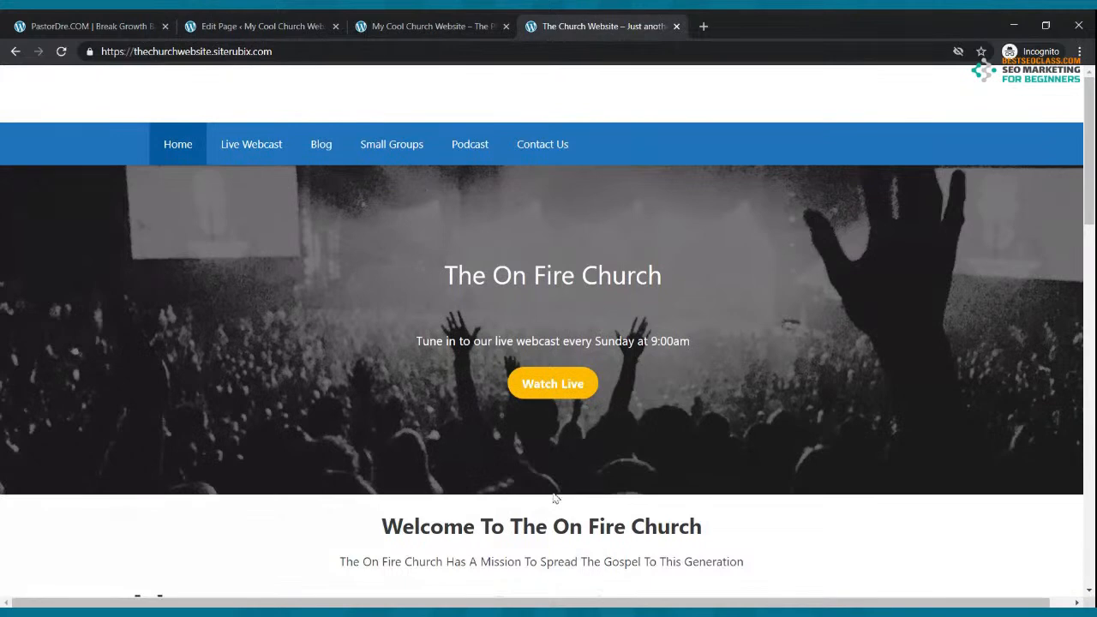
Add a paragraph below the cover reading 'Welcome To The Cool Church'.
{"action": "left_click", "coordinate": [220, 27]}
{"action": "scroll", "coordinate": [506, 366], "scroll_direction": "down", "scroll_amount": 5}
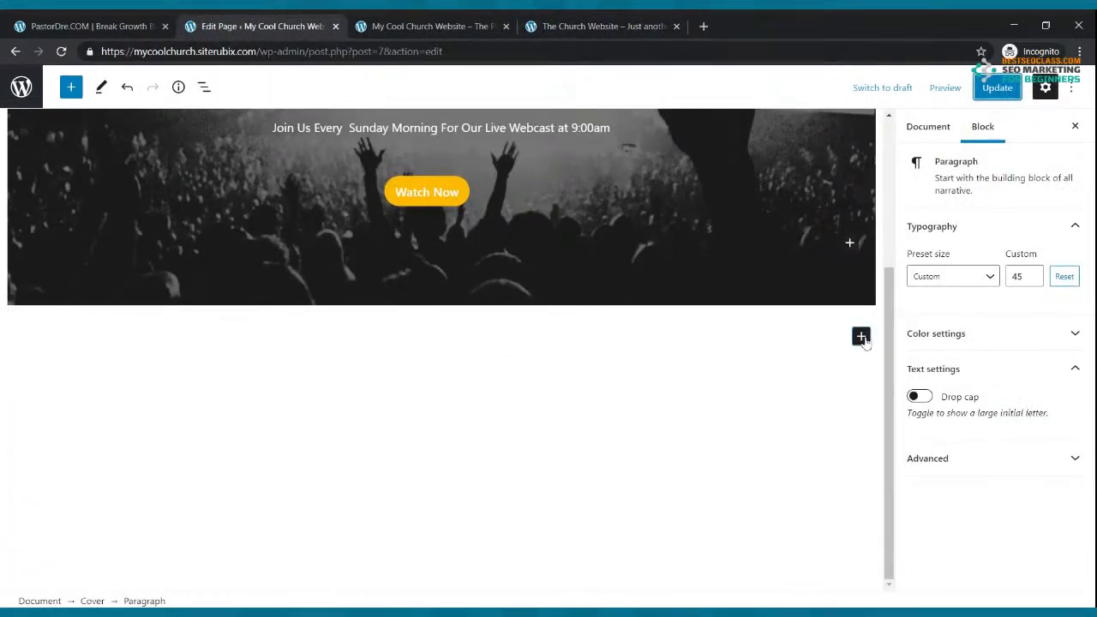
{"action": "left_click", "coordinate": [861, 337]}
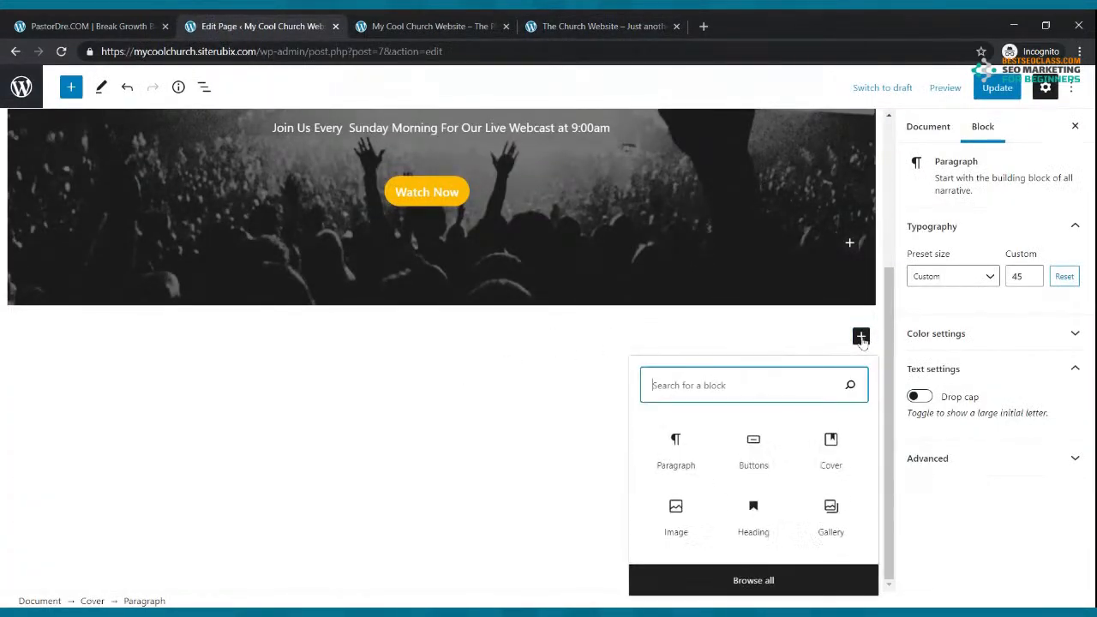
{"action": "left_click", "coordinate": [675, 454]}
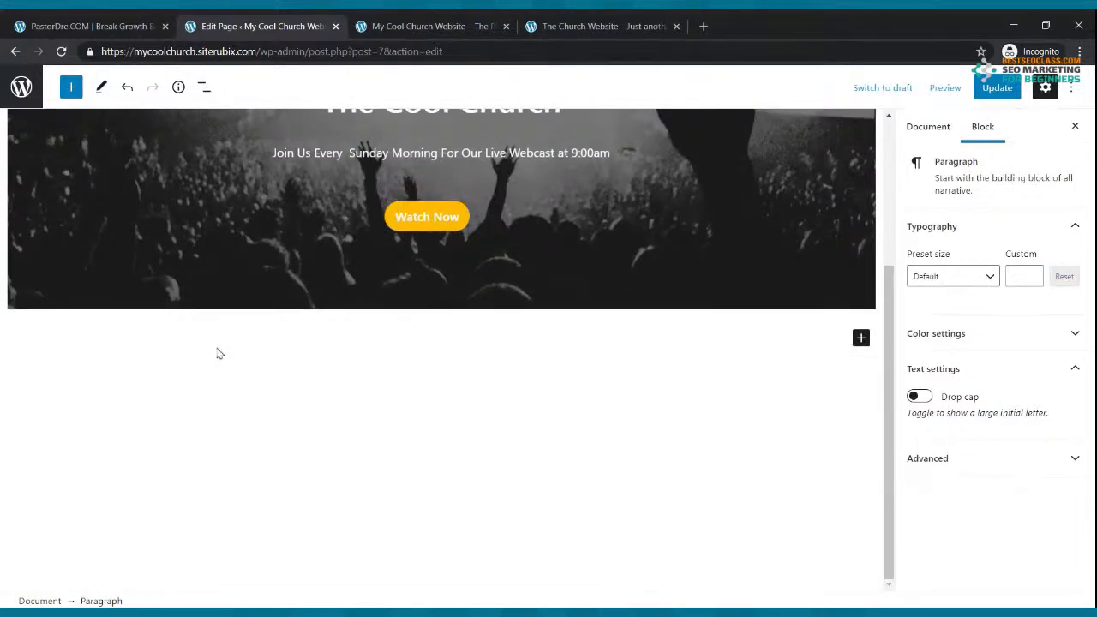
{"action": "type", "text": "W"}
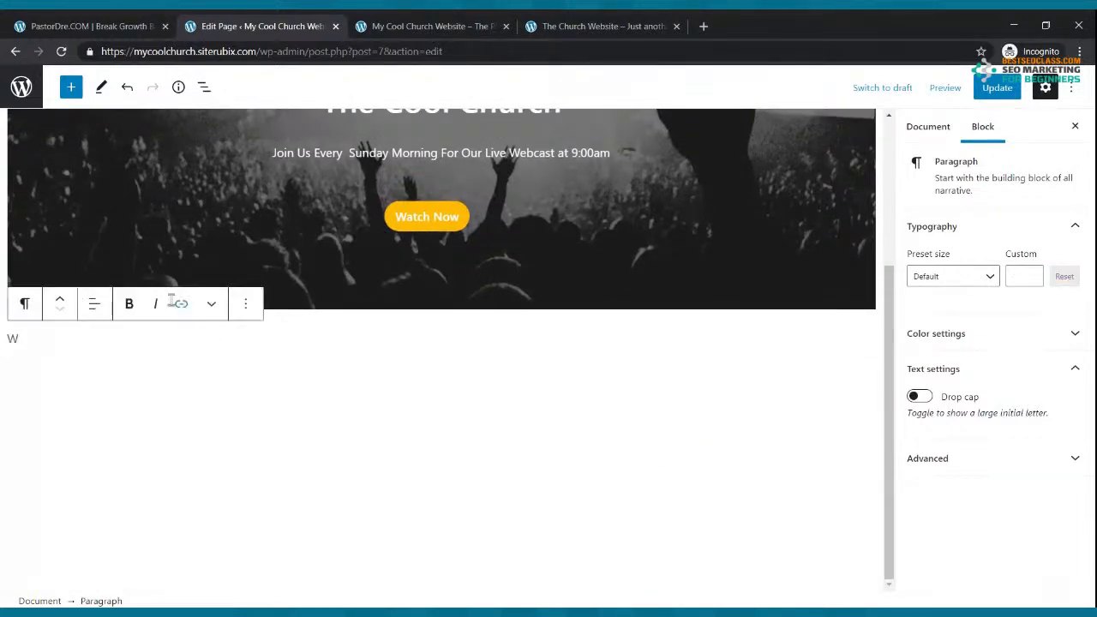
{"action": "type", "text": "elcome To"}
{"action": "scroll", "coordinate": [232, 237], "scroll_direction": "up", "scroll_amount": 2}
{"action": "scroll", "coordinate": [228, 283], "scroll_direction": "down", "scroll_amount": 2}
{"action": "type", "text": "Tthe "}
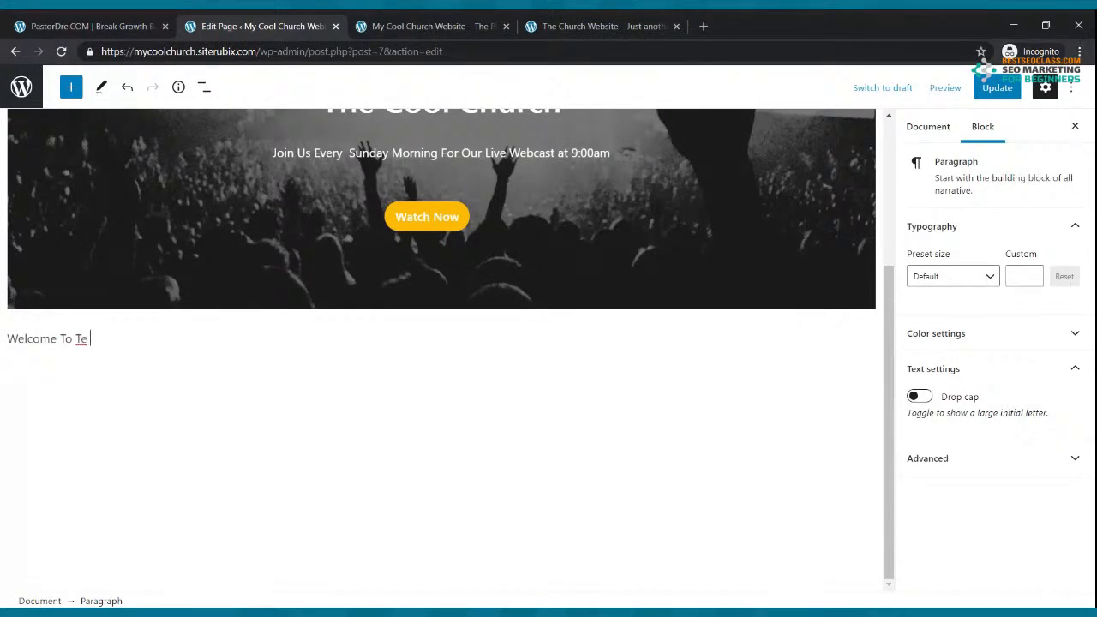
{"action": "type", "text": "Cool Church"}
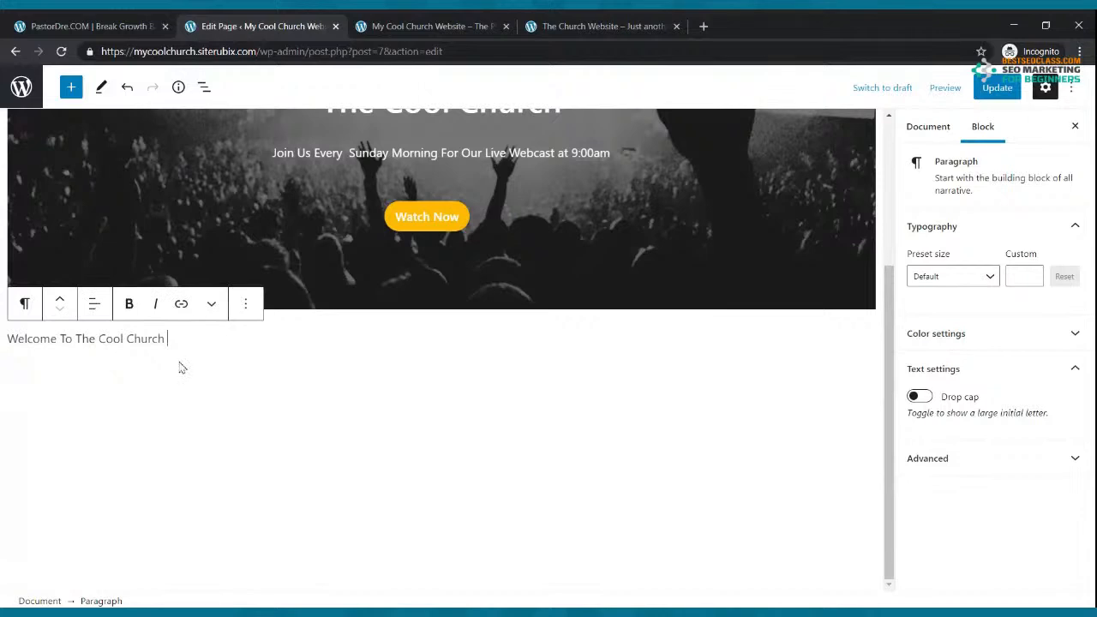
Turn the welcome line into a bold, centered H1 heading.
{"action": "left_click_drag", "start_coordinate": [174, 342], "coordinate": [7, 340]}
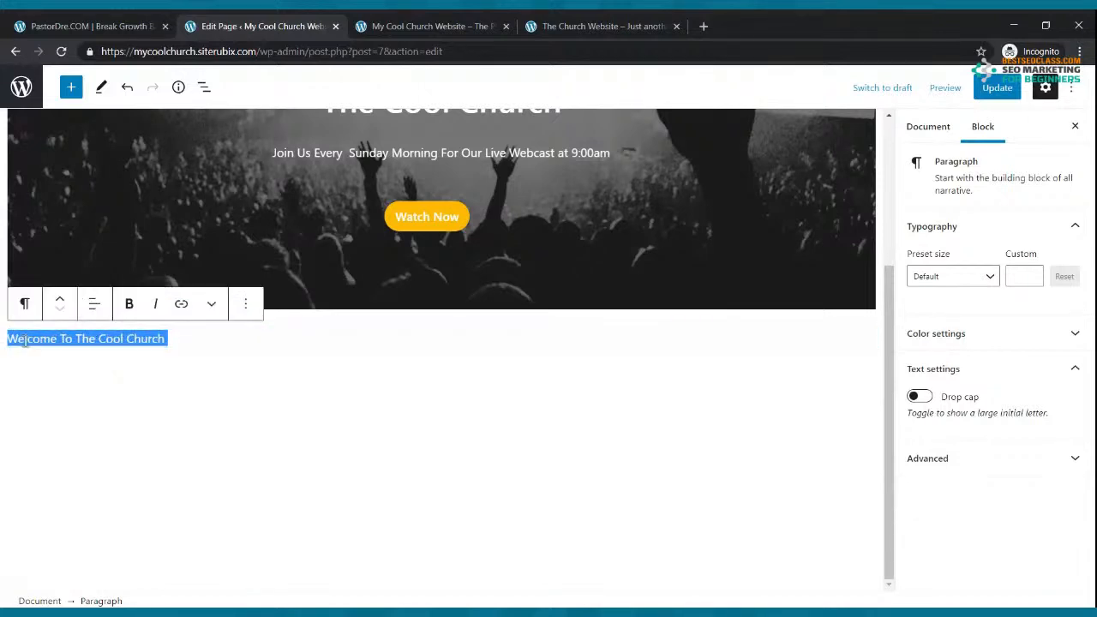
{"action": "left_click", "coordinate": [129, 304]}
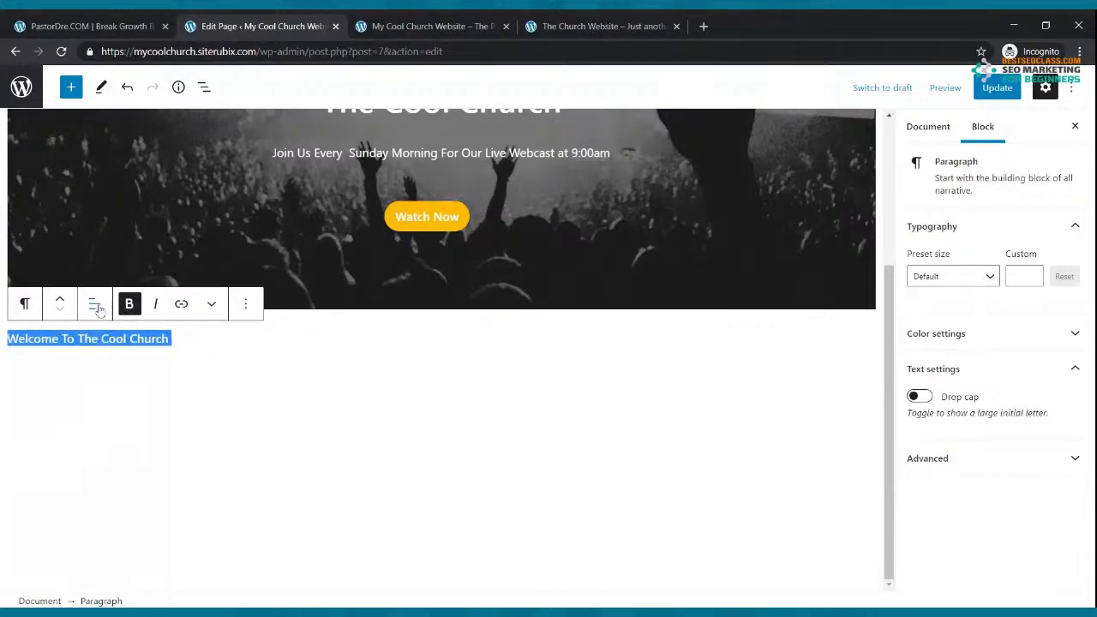
{"action": "left_click", "coordinate": [94, 305]}
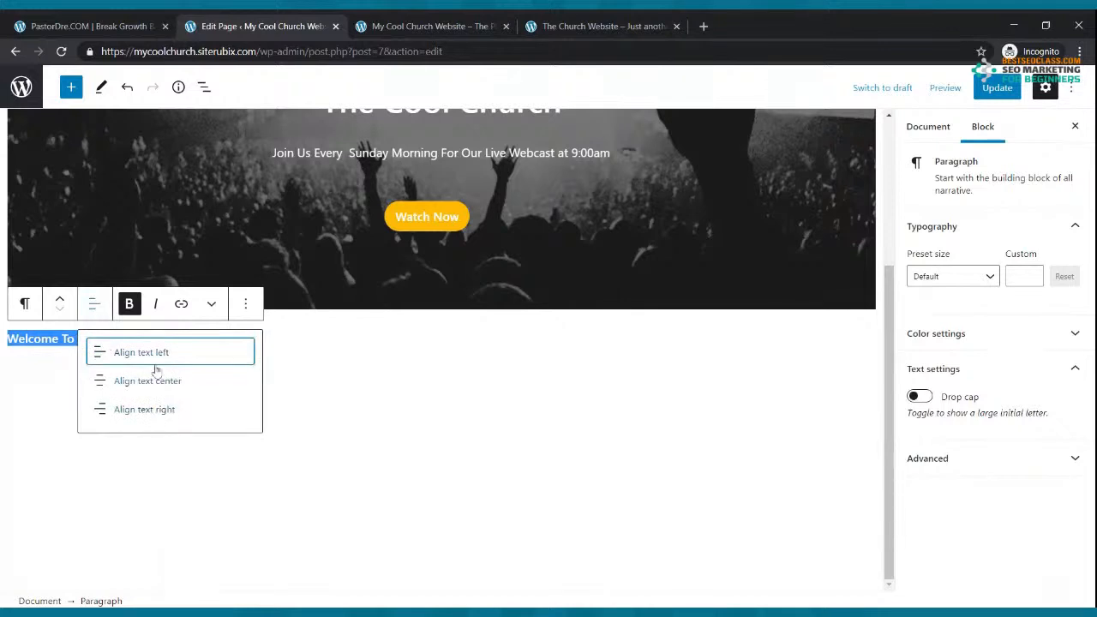
{"action": "left_click", "coordinate": [157, 385]}
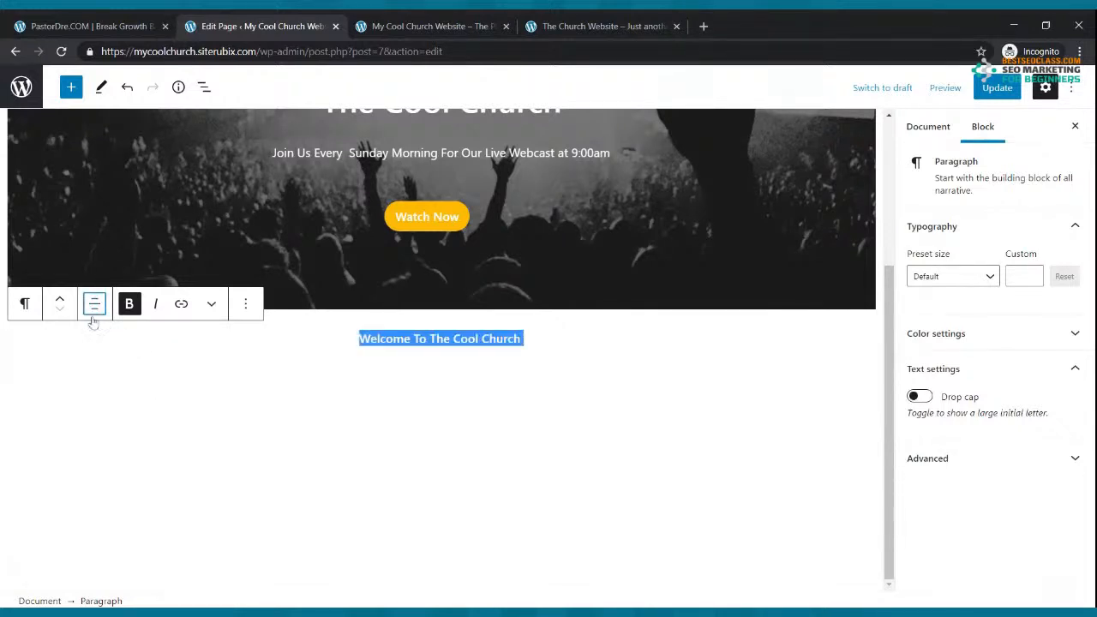
{"action": "left_click", "coordinate": [26, 305]}
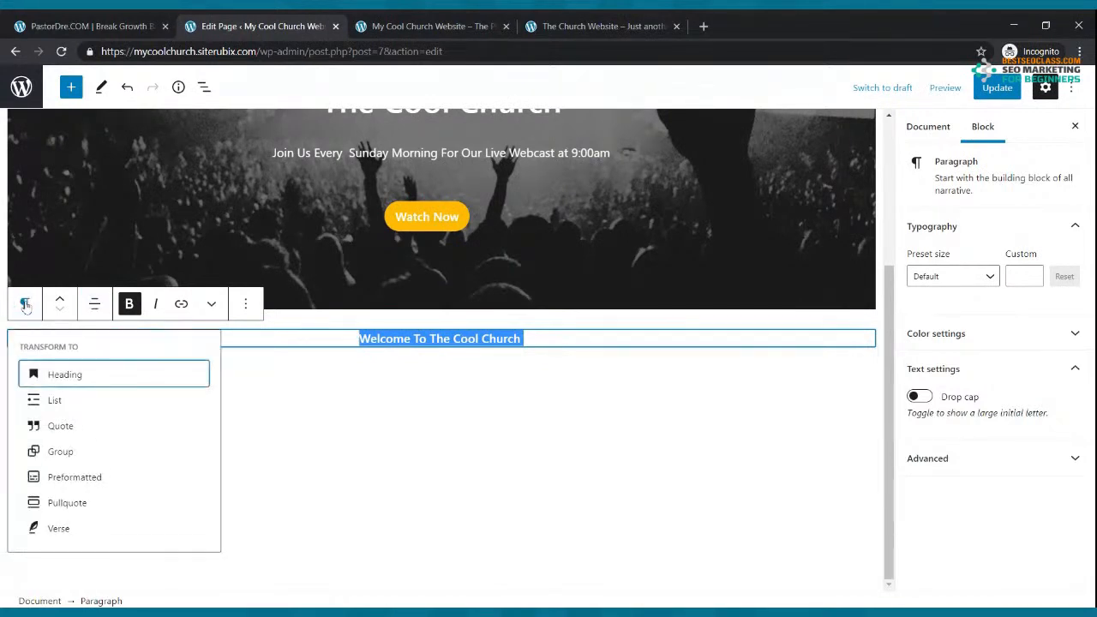
{"action": "left_click", "coordinate": [62, 383]}
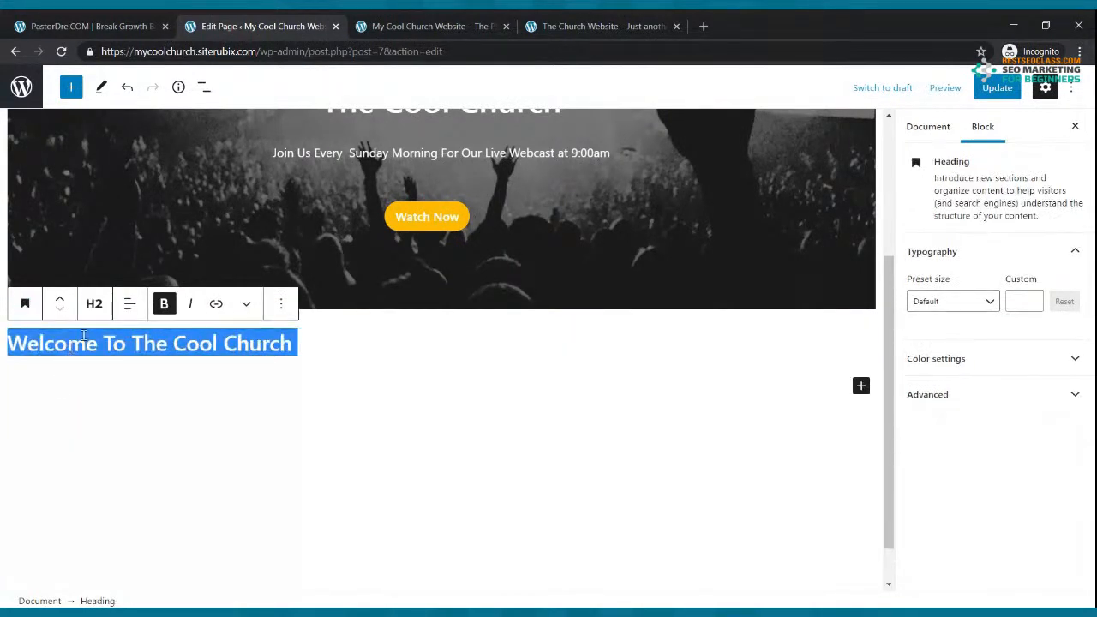
{"action": "left_click", "coordinate": [94, 306]}
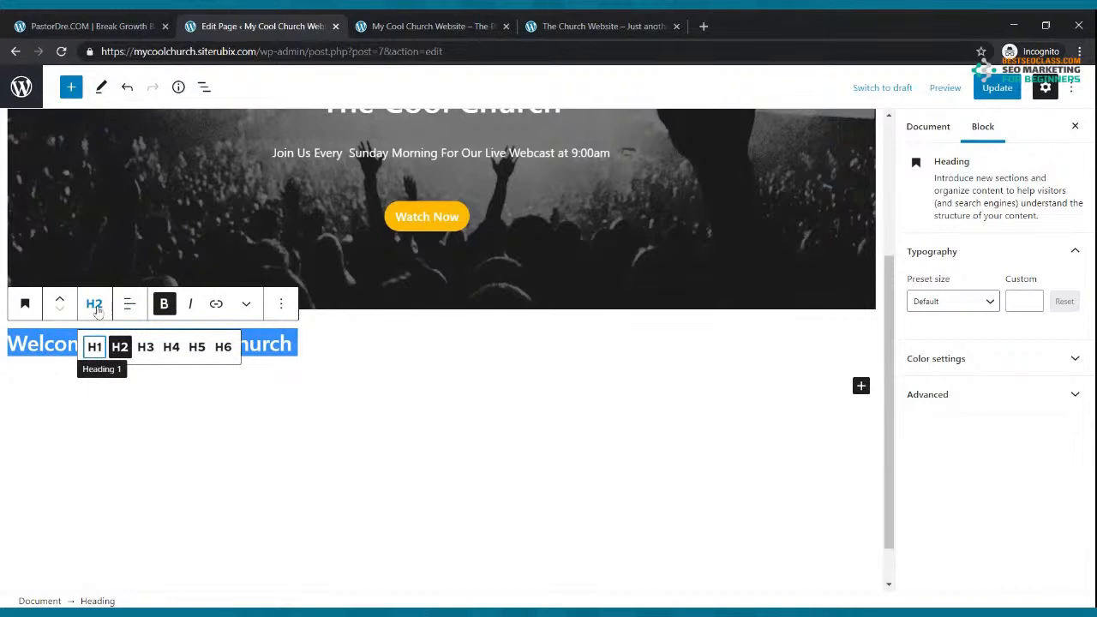
{"action": "left_click", "coordinate": [94, 347]}
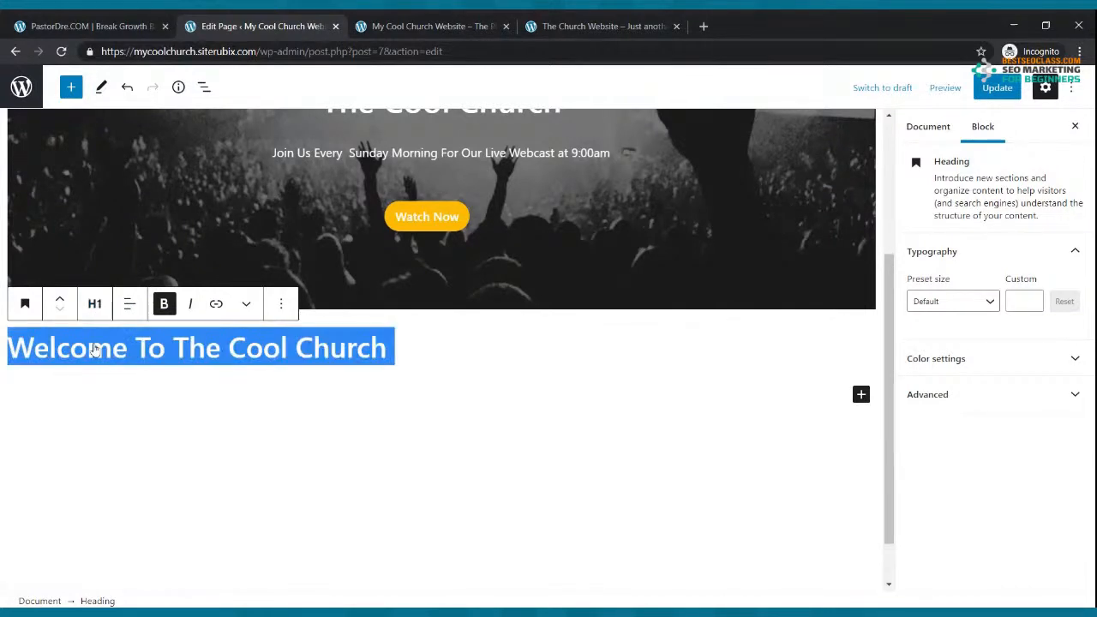
{"action": "left_click", "coordinate": [128, 304]}
{"action": "left_click", "coordinate": [143, 380]}
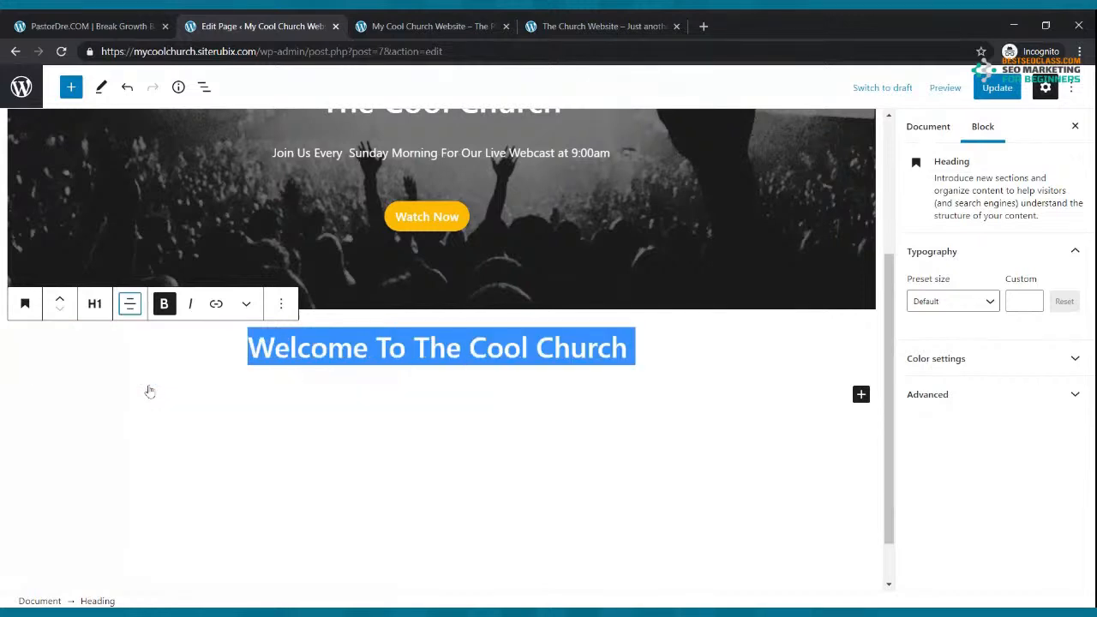
Update the page and switch to the live church site.
{"action": "left_click", "coordinate": [691, 361]}
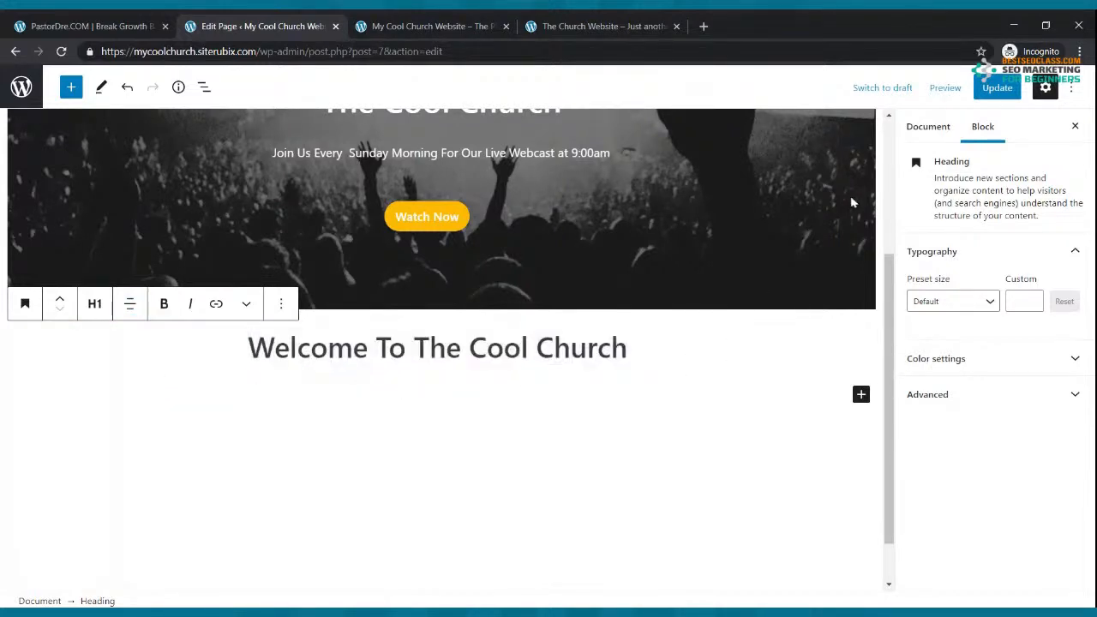
{"action": "left_click", "coordinate": [994, 88]}
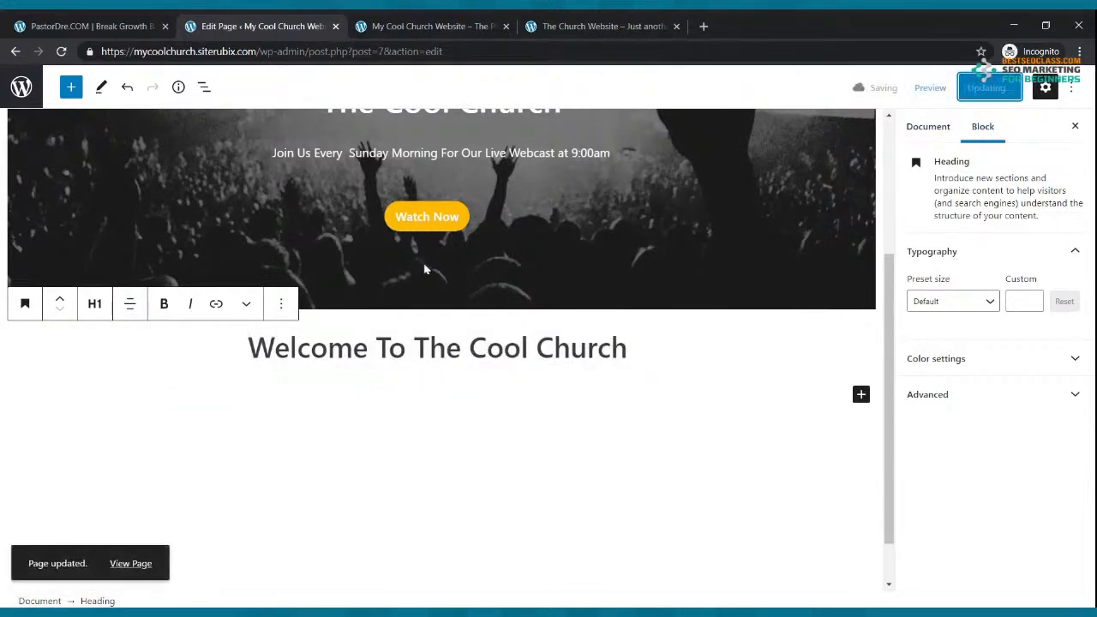
{"action": "left_click", "coordinate": [445, 27]}
{"action": "left_click", "coordinate": [61, 51]}
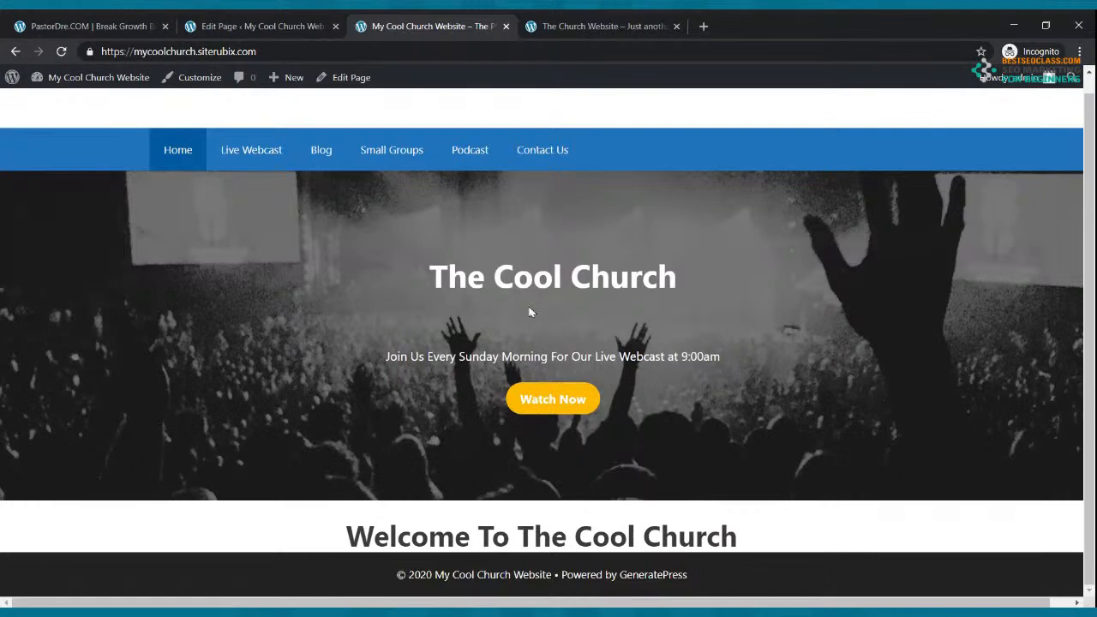
{"action": "left_click", "coordinate": [600, 26]}
{"action": "scroll", "coordinate": [413, 318], "scroll_direction": "down", "scroll_amount": 3}
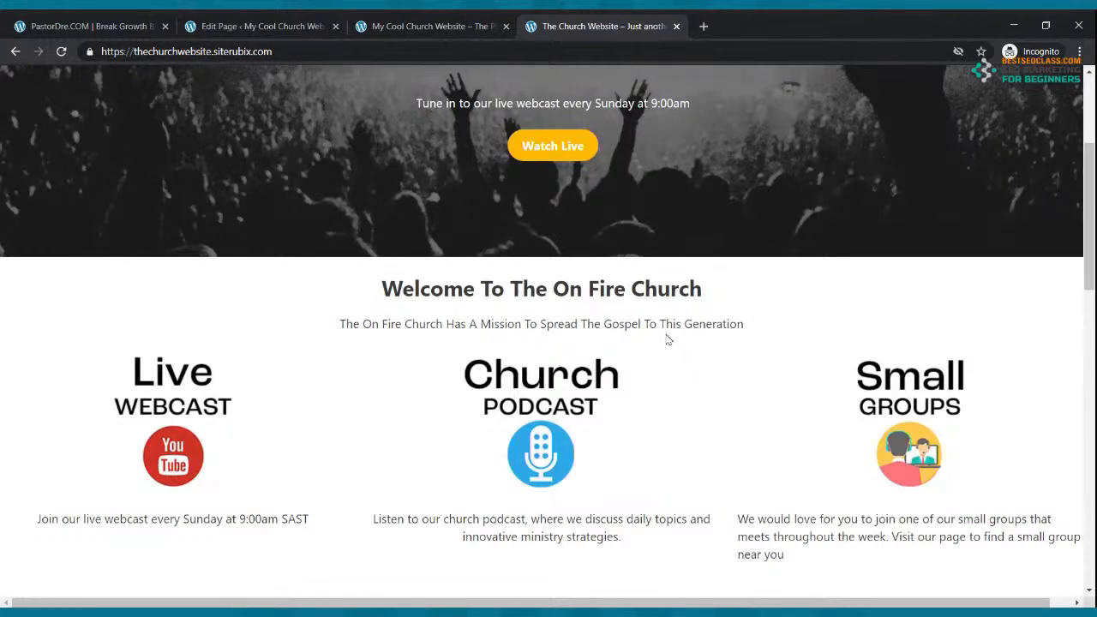
{"action": "left_click", "coordinate": [301, 26]}
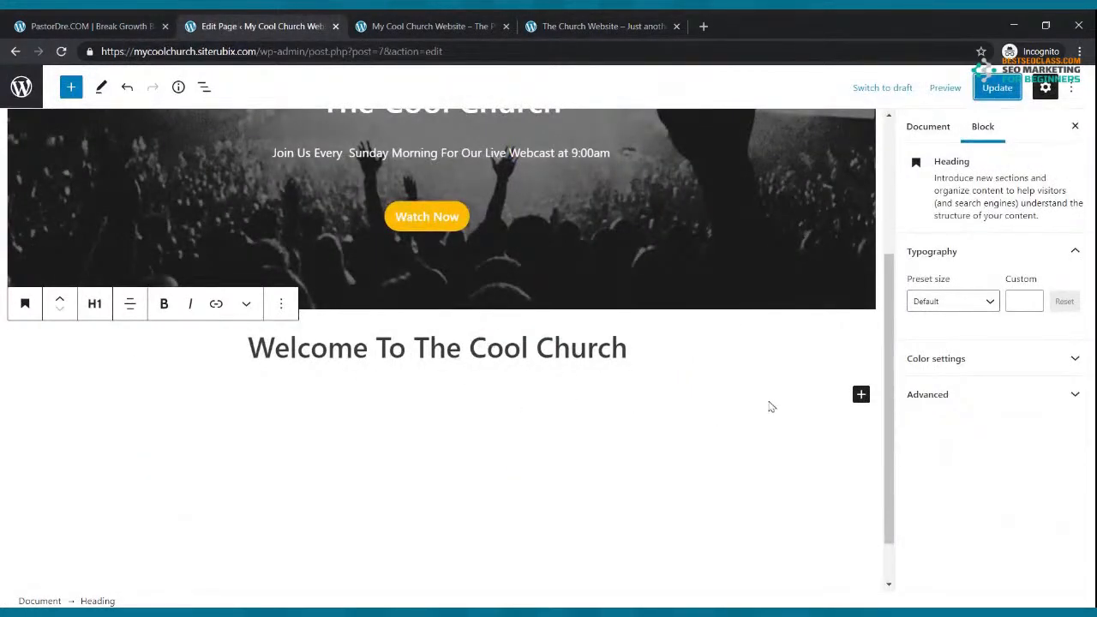
Add a bold, centered paragraph 'The Church That Is On Fire For God' below the heading.
{"action": "left_click", "coordinate": [861, 396]}
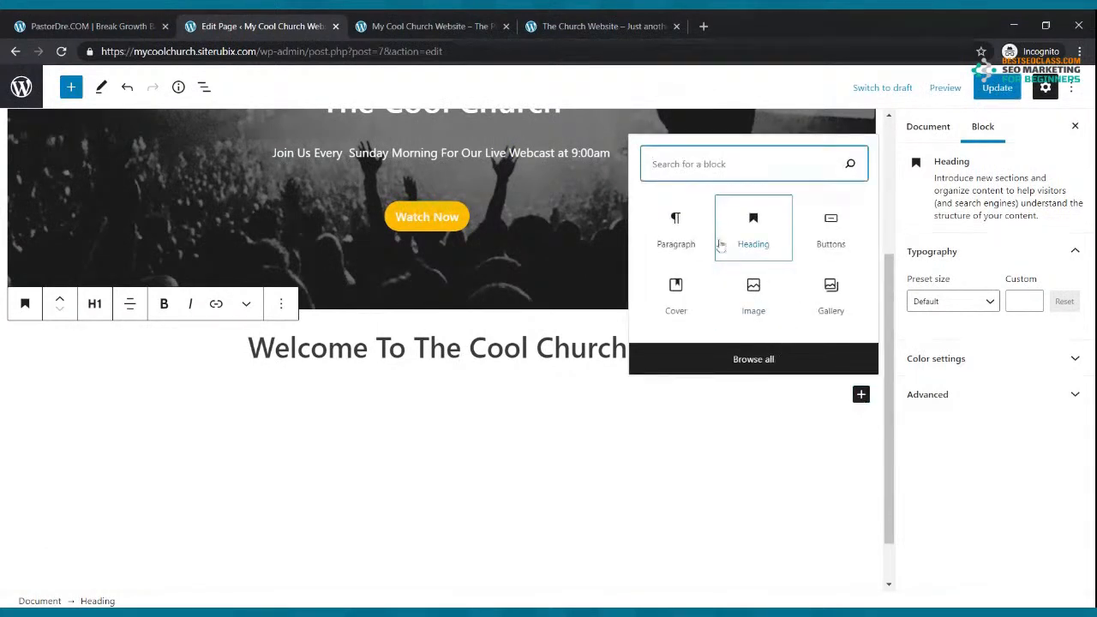
{"action": "left_click", "coordinate": [676, 221]}
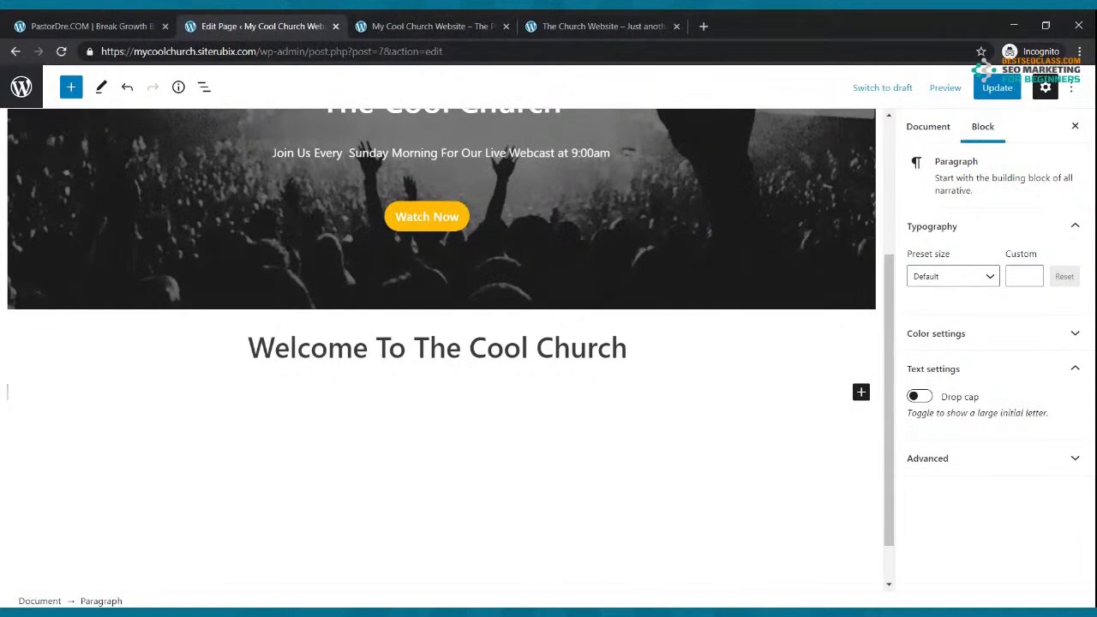
{"action": "scroll", "coordinate": [442, 342], "scroll_direction": "down", "scroll_amount": 1}
{"action": "type", "text": "The Church That Is On Fire For God"}
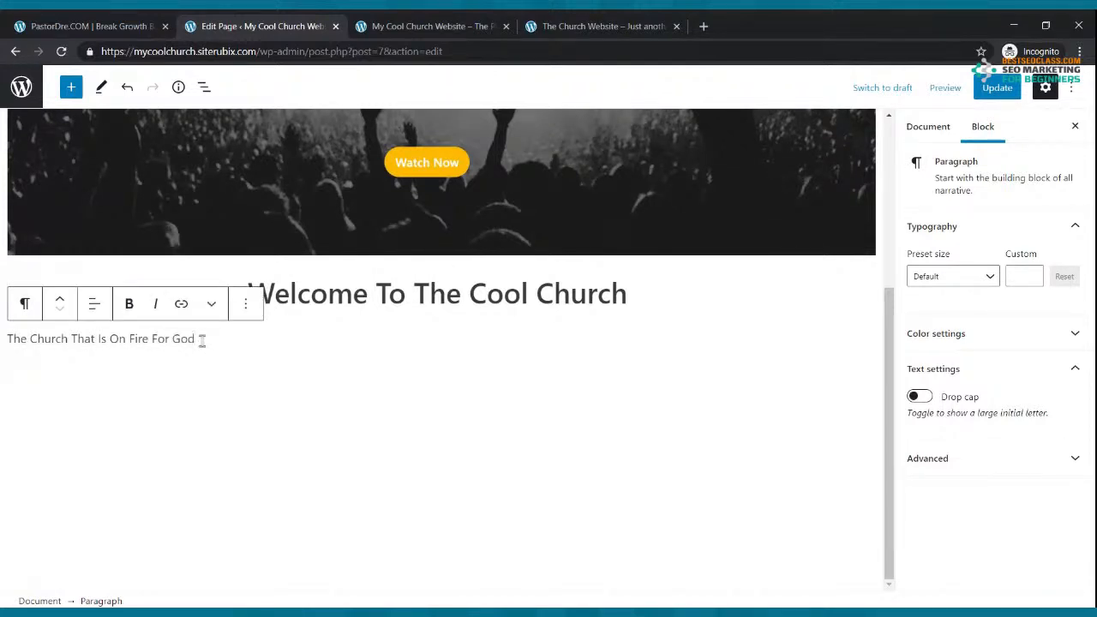
{"action": "left_click_drag", "start_coordinate": [202, 340], "coordinate": [8, 340]}
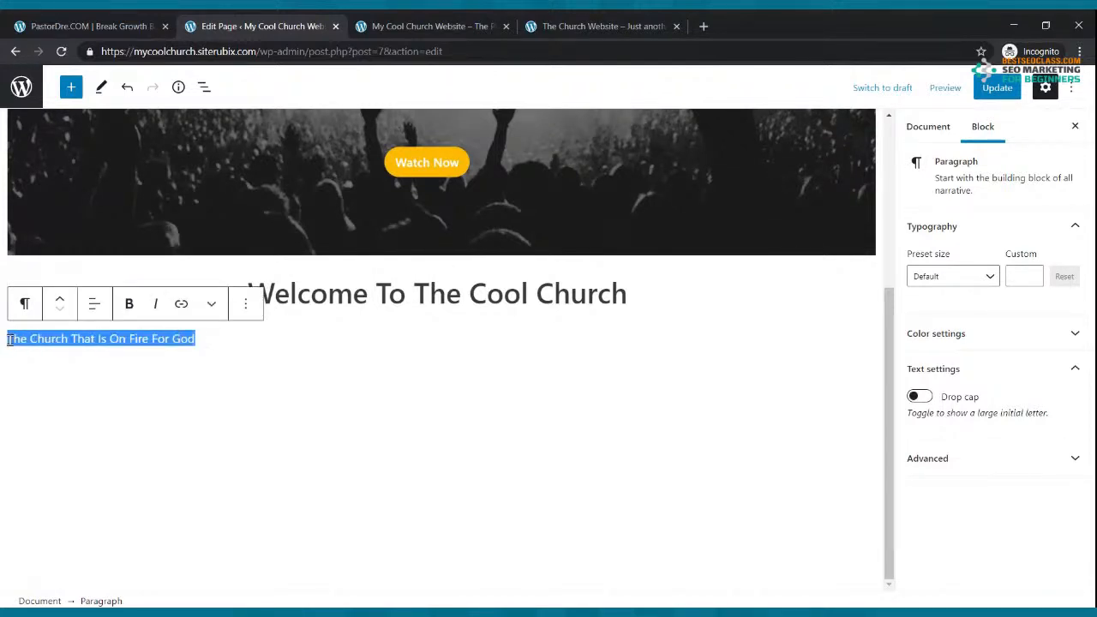
{"action": "left_click", "coordinate": [127, 304]}
{"action": "left_click", "coordinate": [94, 303]}
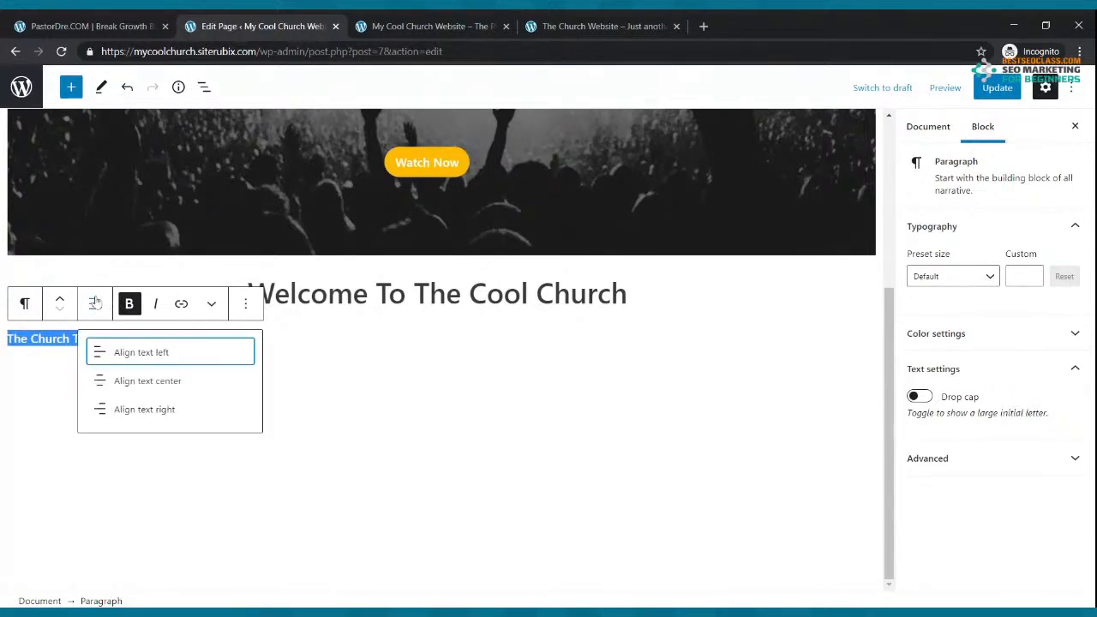
{"action": "left_click", "coordinate": [115, 385]}
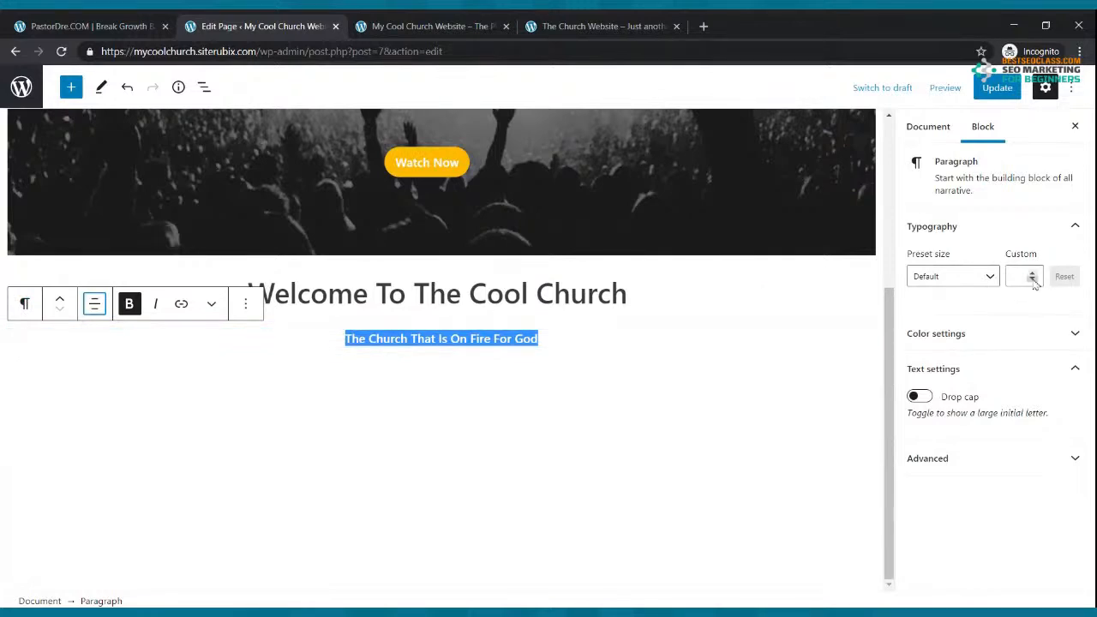
Try the Normal, Medium and Large presets, then set the subtitle to custom size 25.
{"action": "left_click", "coordinate": [986, 276]}
{"action": "left_click", "coordinate": [957, 378]}
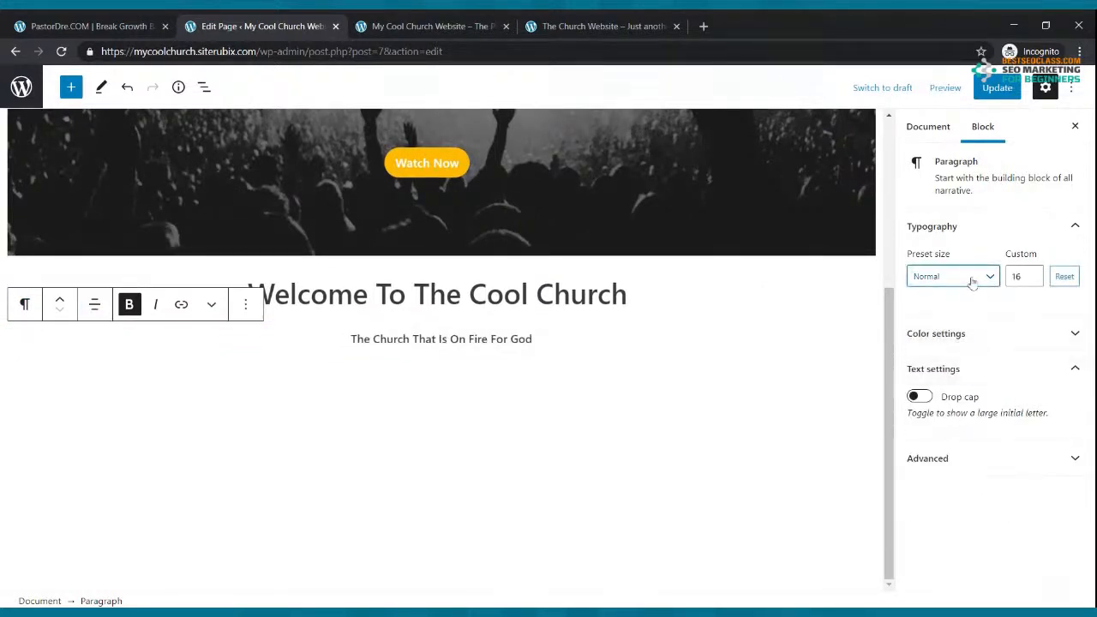
{"action": "left_click", "coordinate": [987, 276]}
{"action": "left_click", "coordinate": [947, 408]}
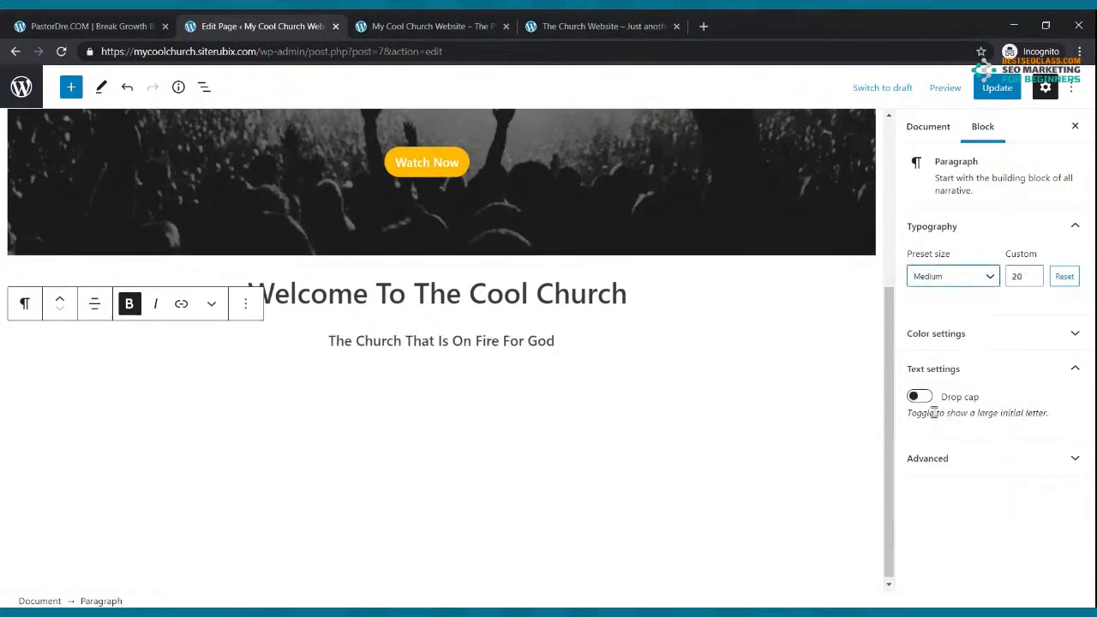
{"action": "left_click", "coordinate": [988, 278]}
{"action": "left_click", "coordinate": [957, 441]}
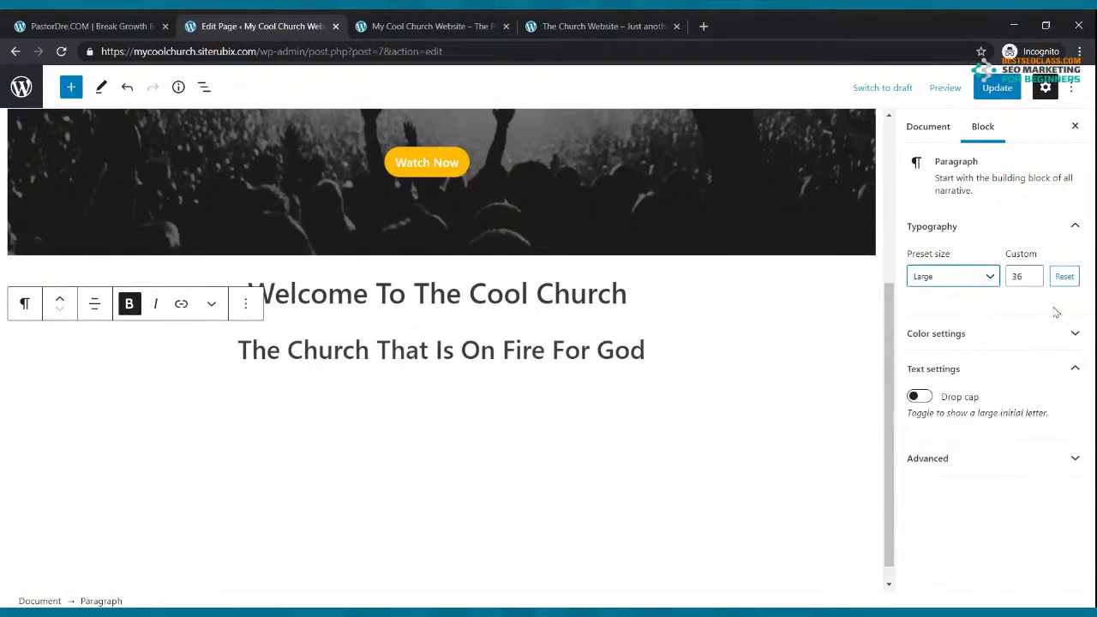
{"action": "left_click", "coordinate": [1032, 279]}
{"action": "left_click", "coordinate": [1033, 279]}
{"action": "left_click", "coordinate": [1033, 279]}
{"action": "left_click", "coordinate": [1032, 279]}
{"action": "left_click", "coordinate": [1033, 280]}
{"action": "left_click", "coordinate": [1033, 279]}
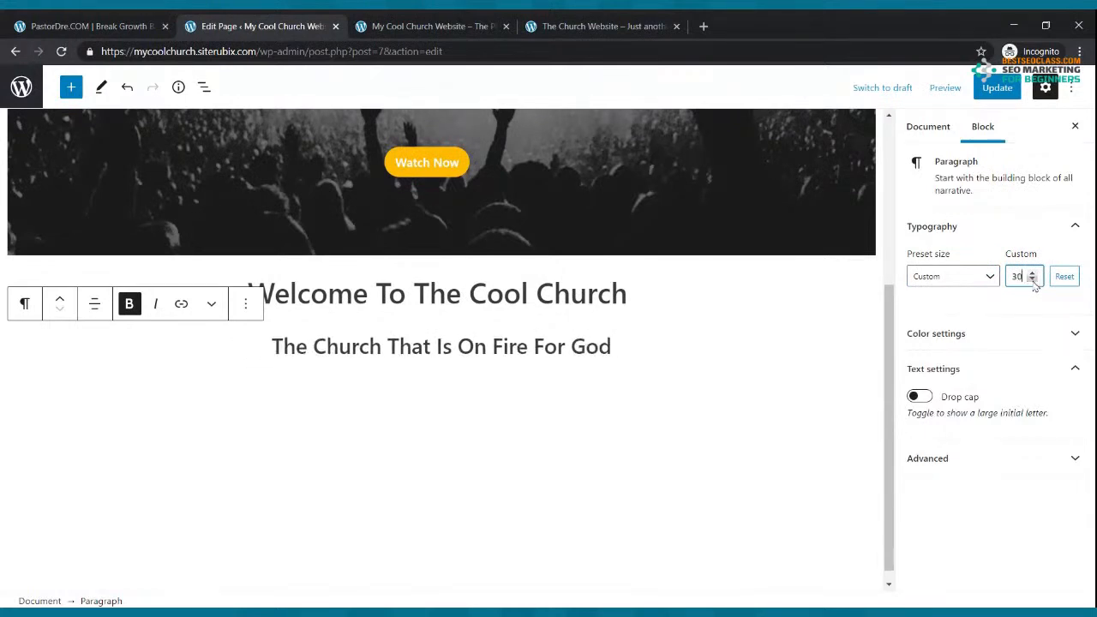
{"action": "left_click", "coordinate": [1034, 281]}
{"action": "left_click", "coordinate": [1034, 281]}
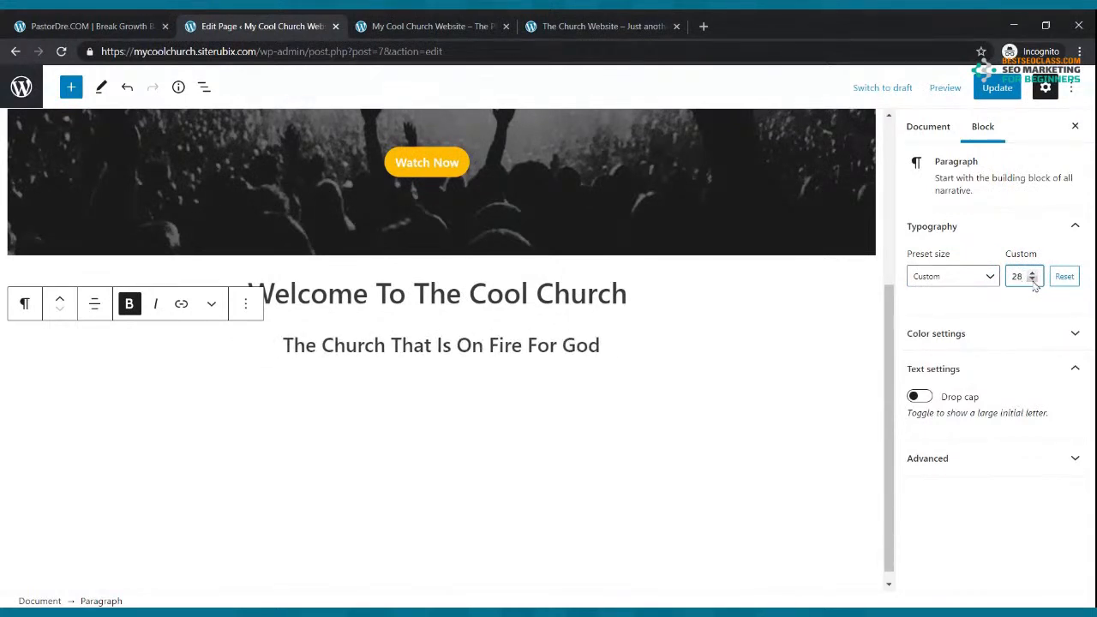
{"action": "left_click", "coordinate": [1033, 281]}
{"action": "left_click", "coordinate": [1033, 280]}
{"action": "left_click", "coordinate": [1033, 281]}
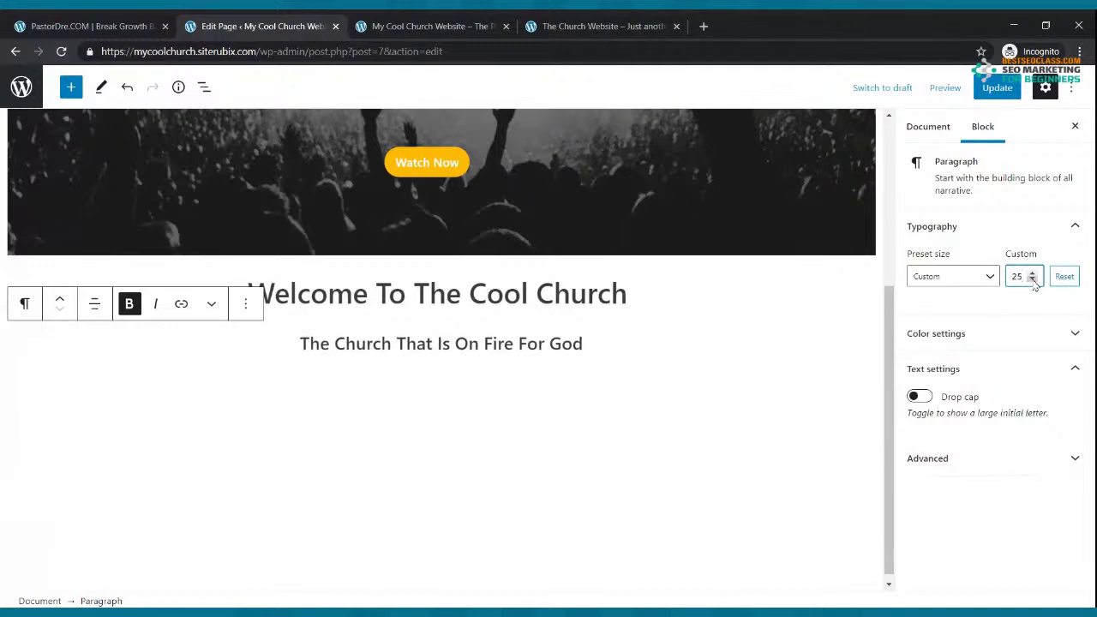
Update the page and reload the live site to check the subtitle against the reference.
{"action": "left_click", "coordinate": [997, 87]}
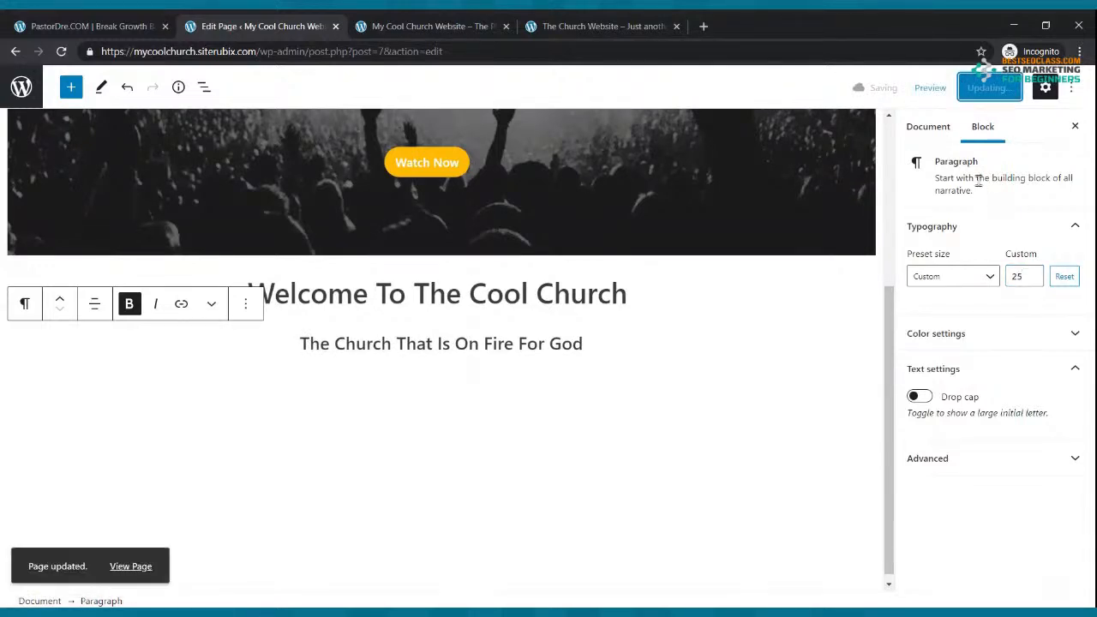
{"action": "left_click", "coordinate": [420, 26]}
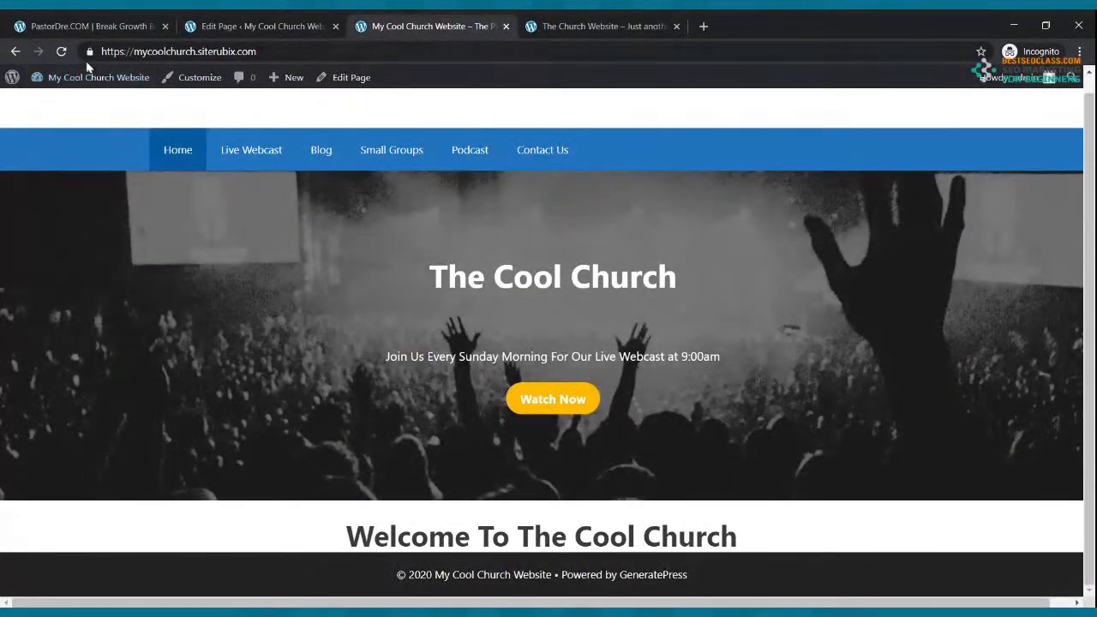
{"action": "left_click", "coordinate": [61, 52]}
{"action": "scroll", "coordinate": [540, 222], "scroll_direction": "down", "scroll_amount": 1}
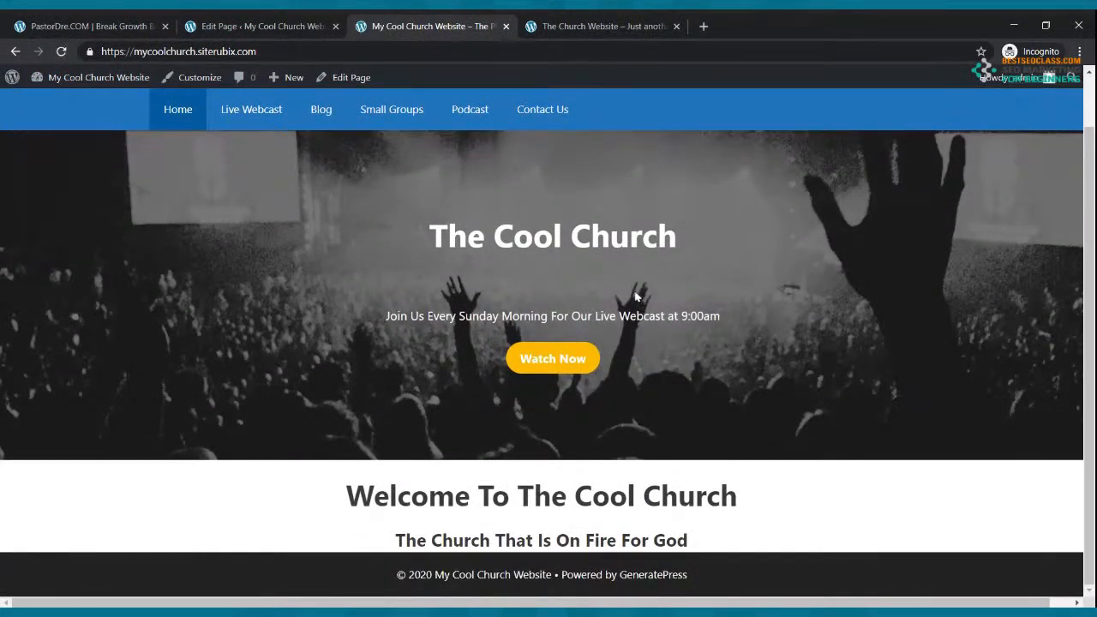
{"action": "key", "text": "ctrl+Tab"}
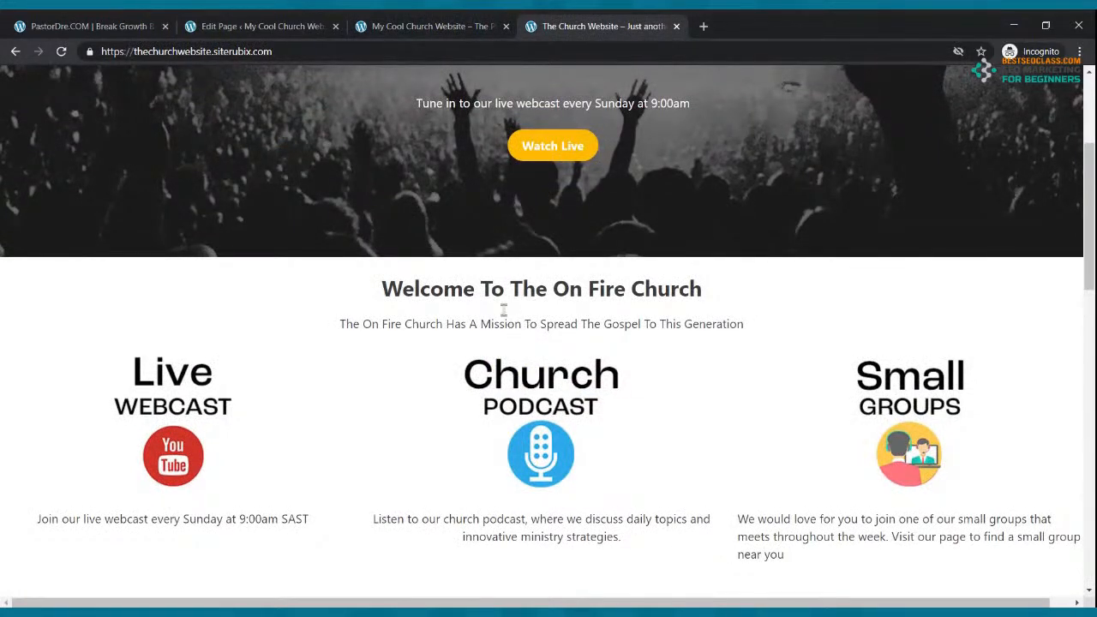
{"action": "left_click", "coordinate": [290, 24]}
Remove bold from the subtitle, update the page and reload the live homepage.
{"action": "left_click_drag", "start_coordinate": [584, 342], "coordinate": [267, 343]}
{"action": "left_click", "coordinate": [129, 303]}
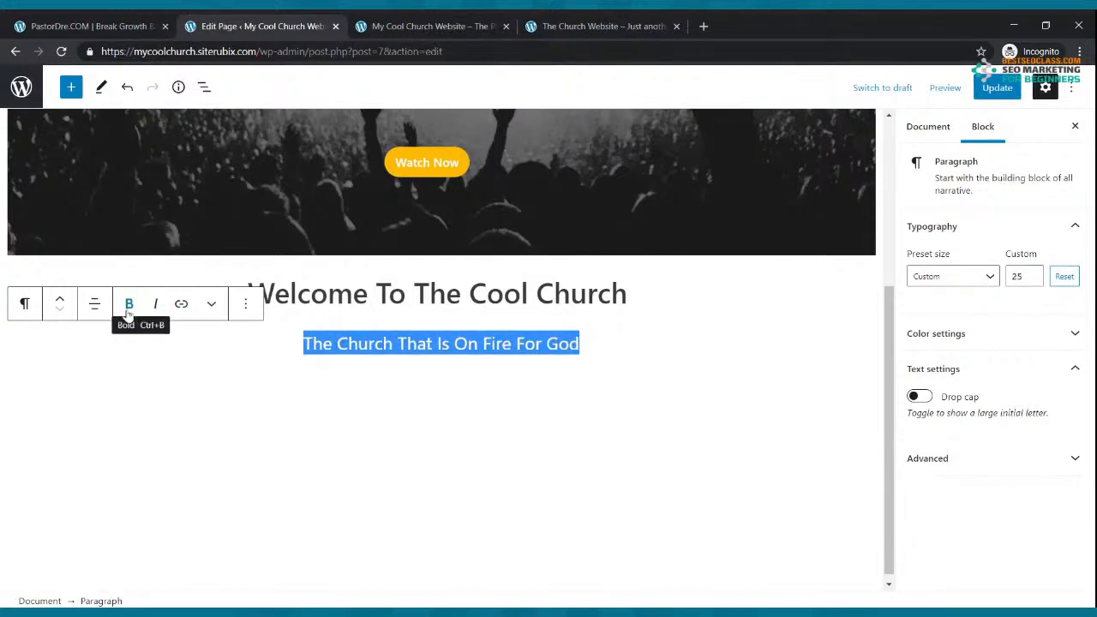
{"action": "left_click", "coordinate": [997, 87]}
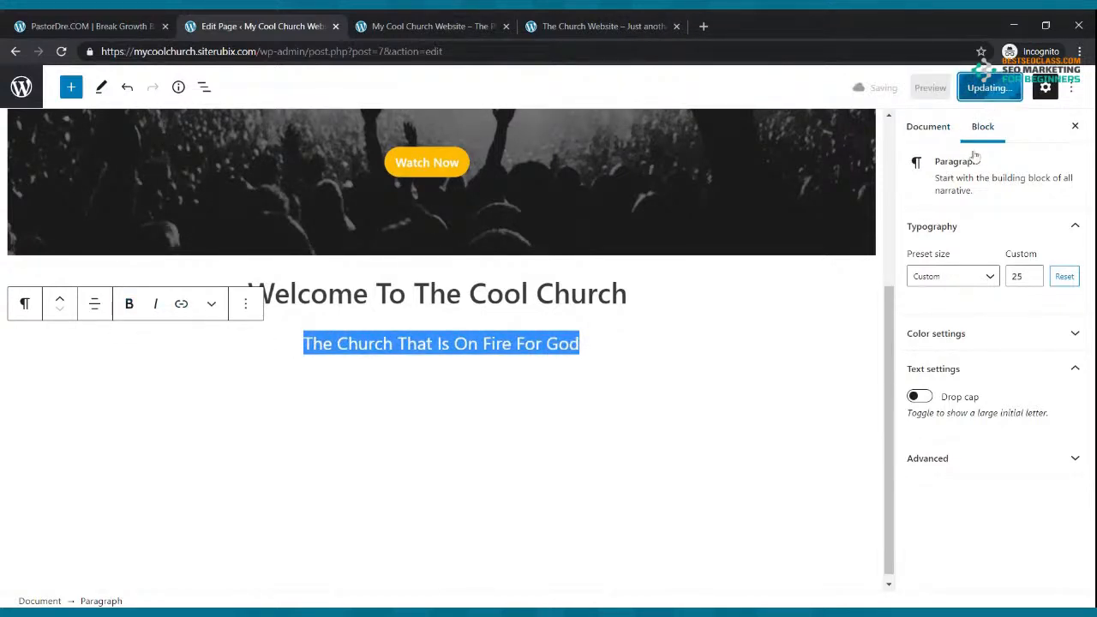
{"action": "left_click", "coordinate": [402, 26]}
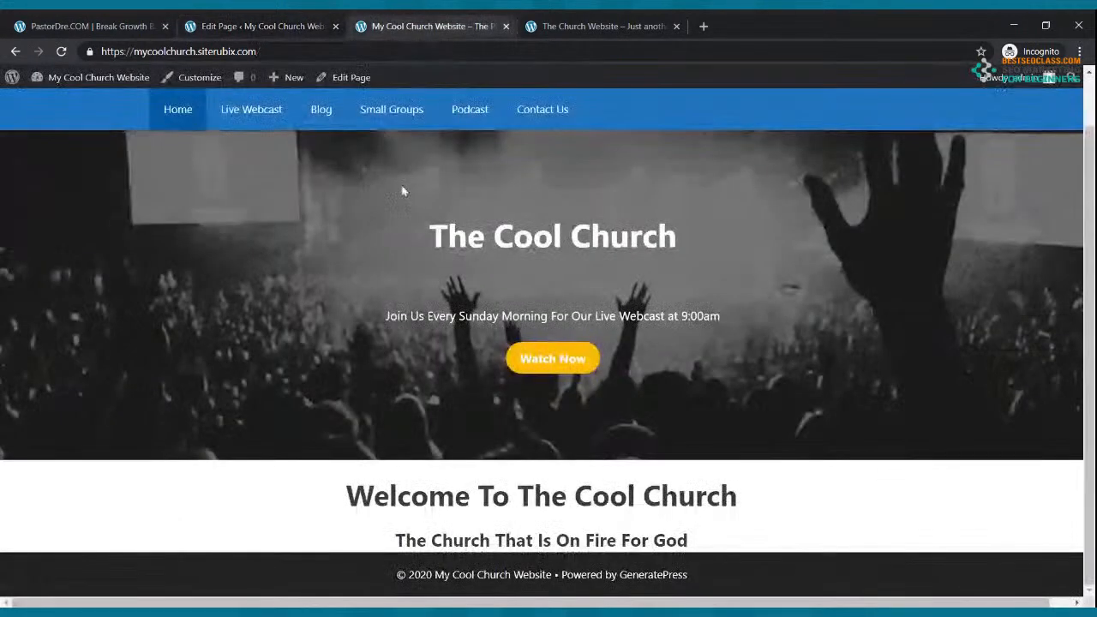
{"action": "left_click", "coordinate": [61, 51]}
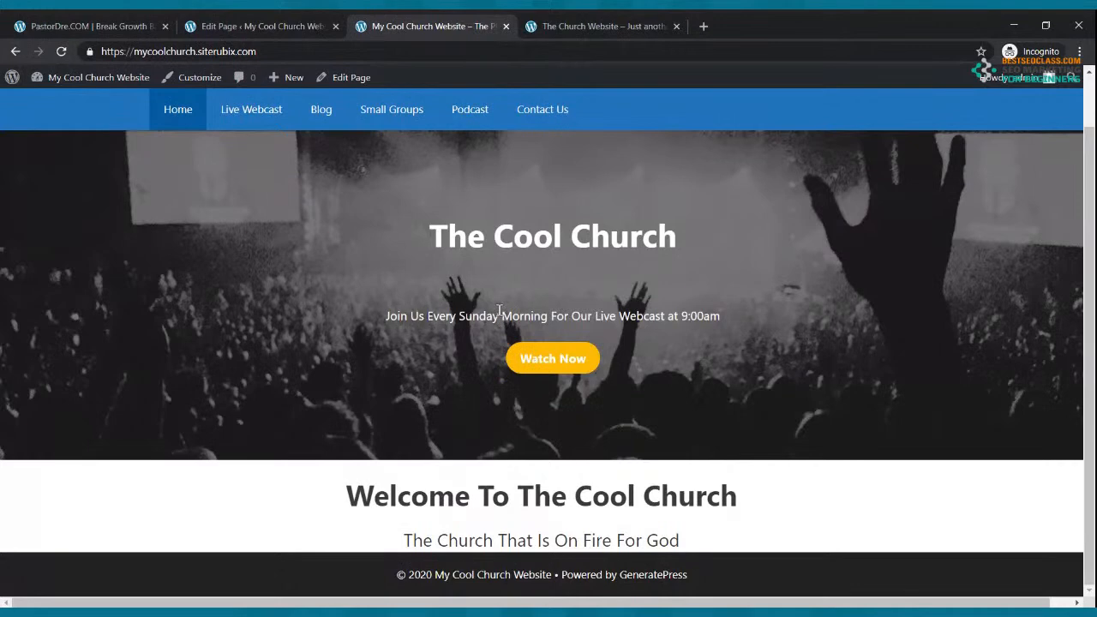
Compare with the example church site and place the cursor after the subtitle.
{"action": "left_click", "coordinate": [600, 26]}
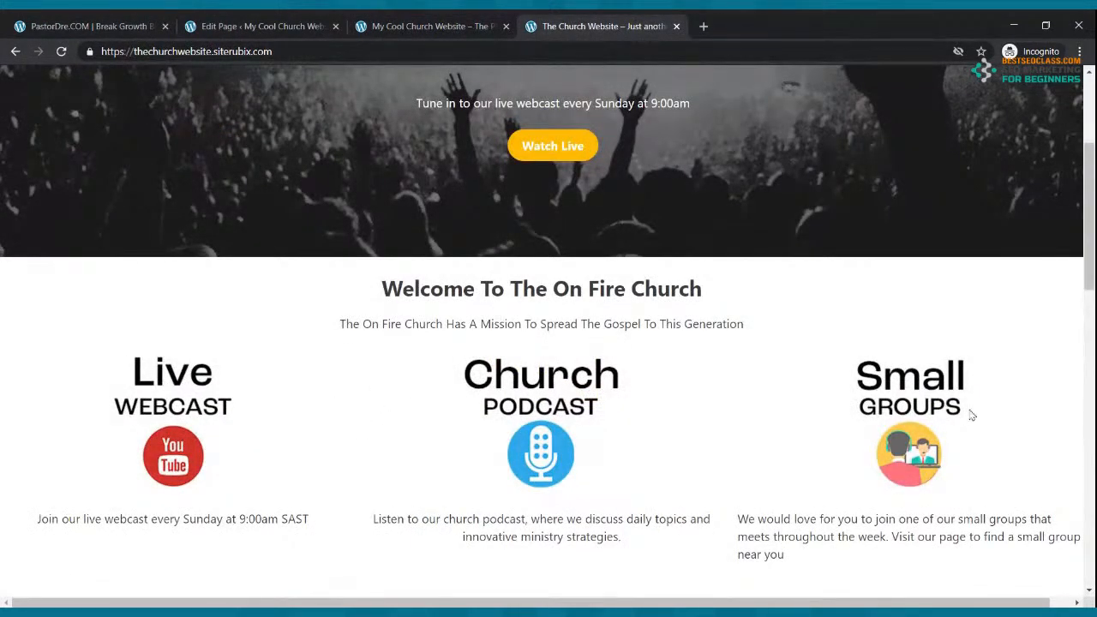
{"action": "left_click", "coordinate": [289, 29]}
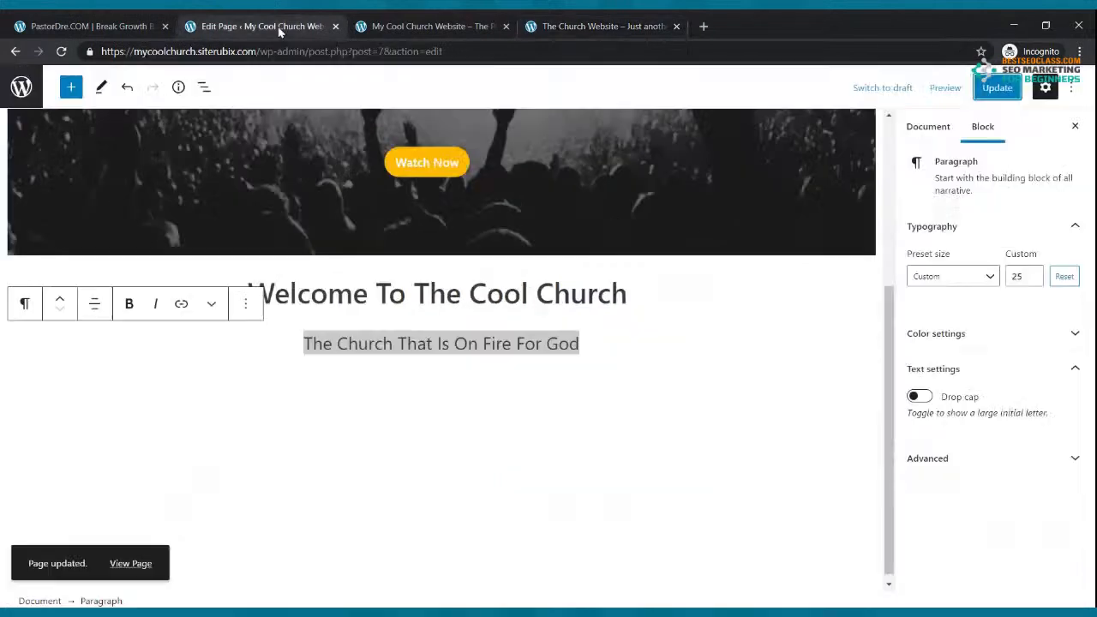
{"action": "left_click", "coordinate": [470, 416]}
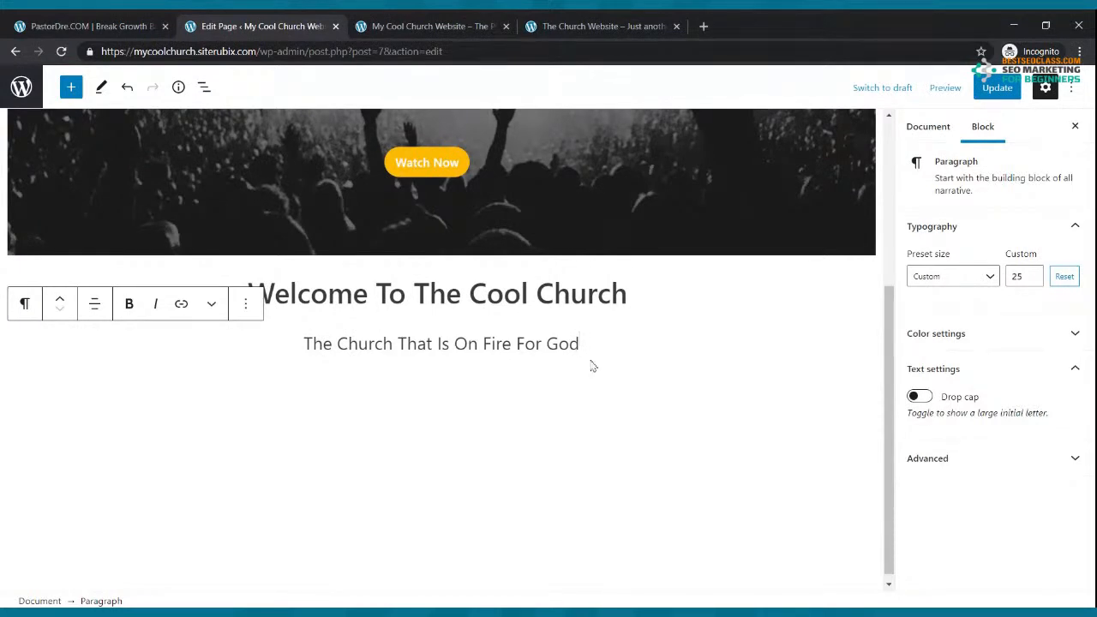
Insert a Columns block with the 33/33/33 layout below the subtitle and update the page.
{"action": "left_click", "coordinate": [73, 88]}
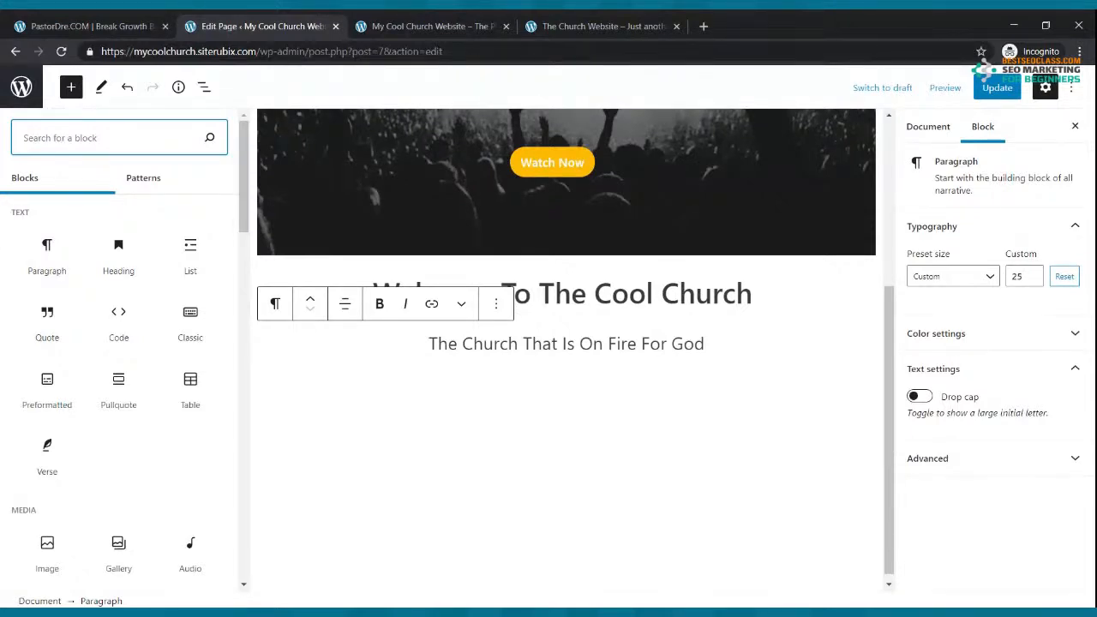
{"action": "type", "text": "col"}
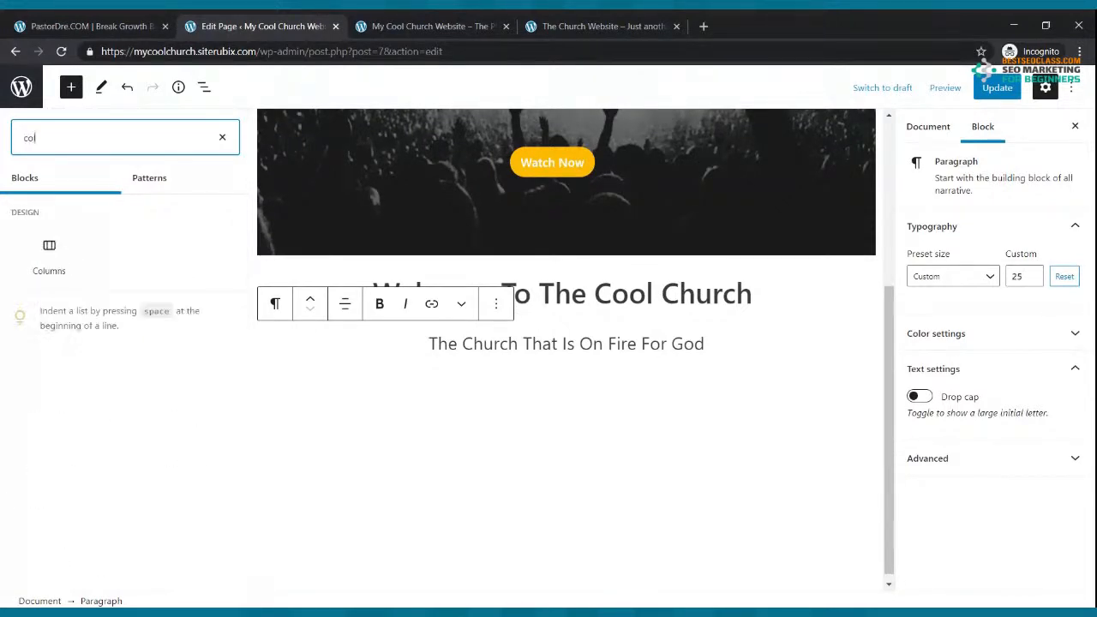
{"action": "type", "text": "umns"}
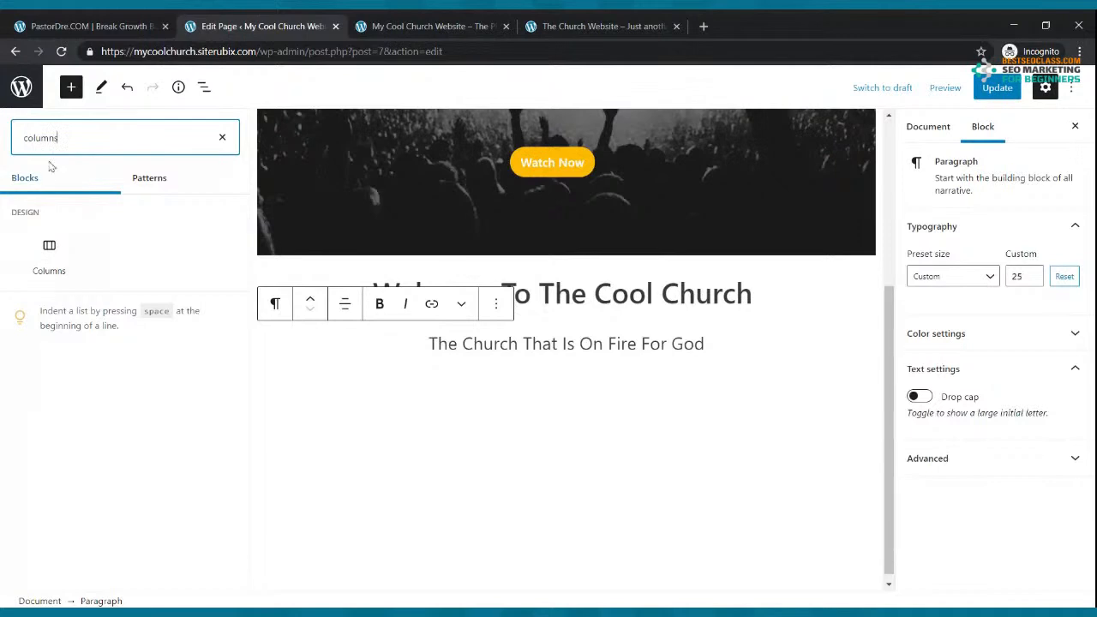
{"action": "left_click", "coordinate": [49, 256]}
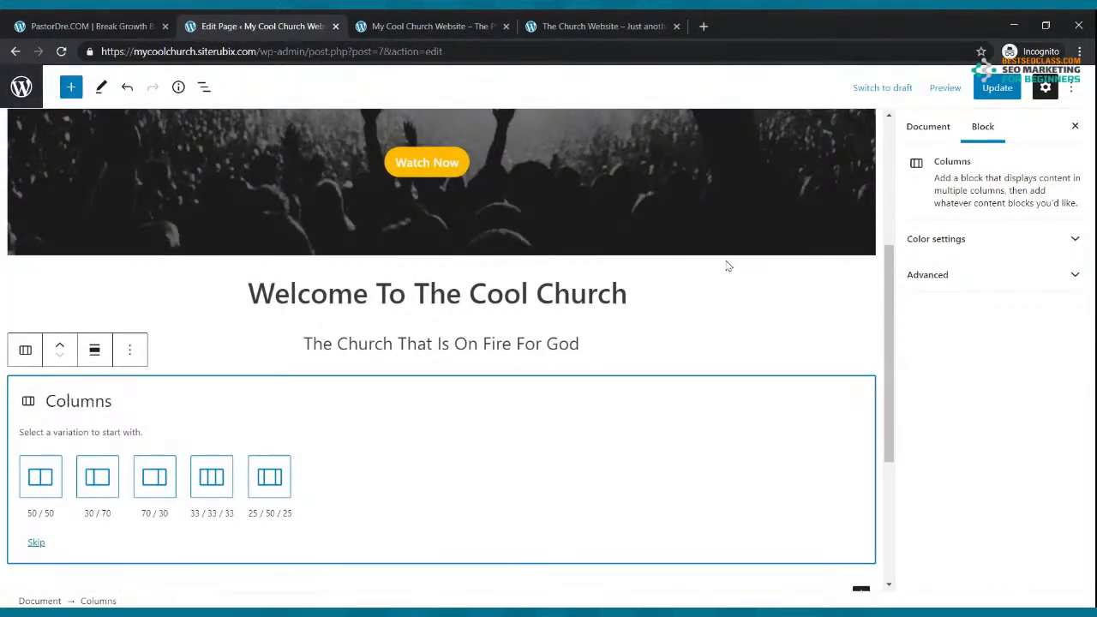
{"action": "scroll", "coordinate": [861, 566], "scroll_direction": "down", "scroll_amount": 2}
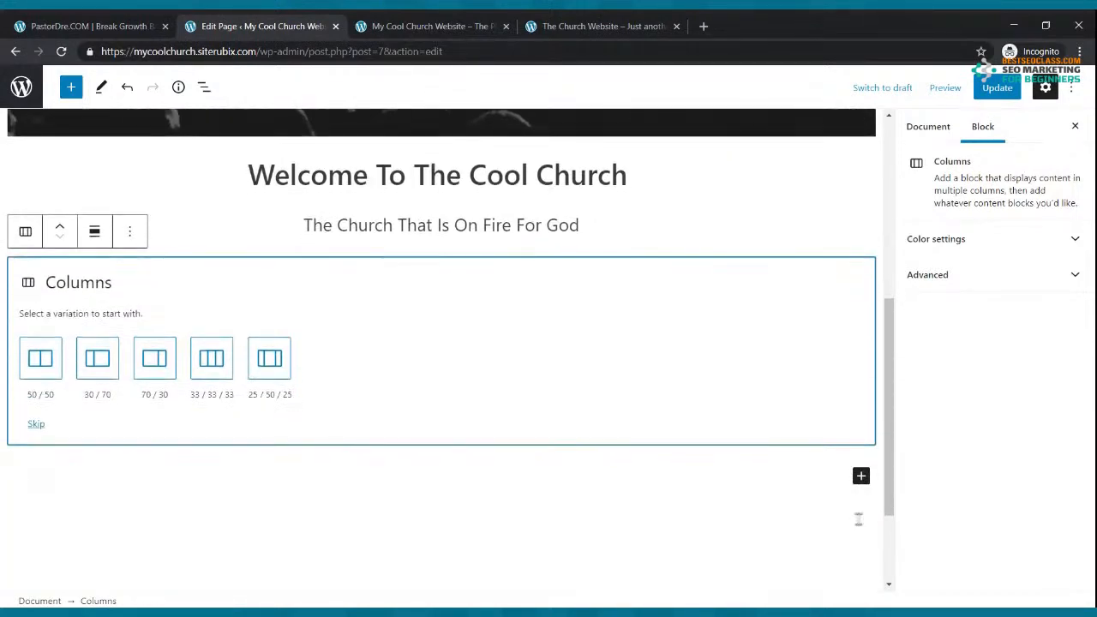
{"action": "scroll", "coordinate": [368, 400], "scroll_direction": "up", "scroll_amount": 4}
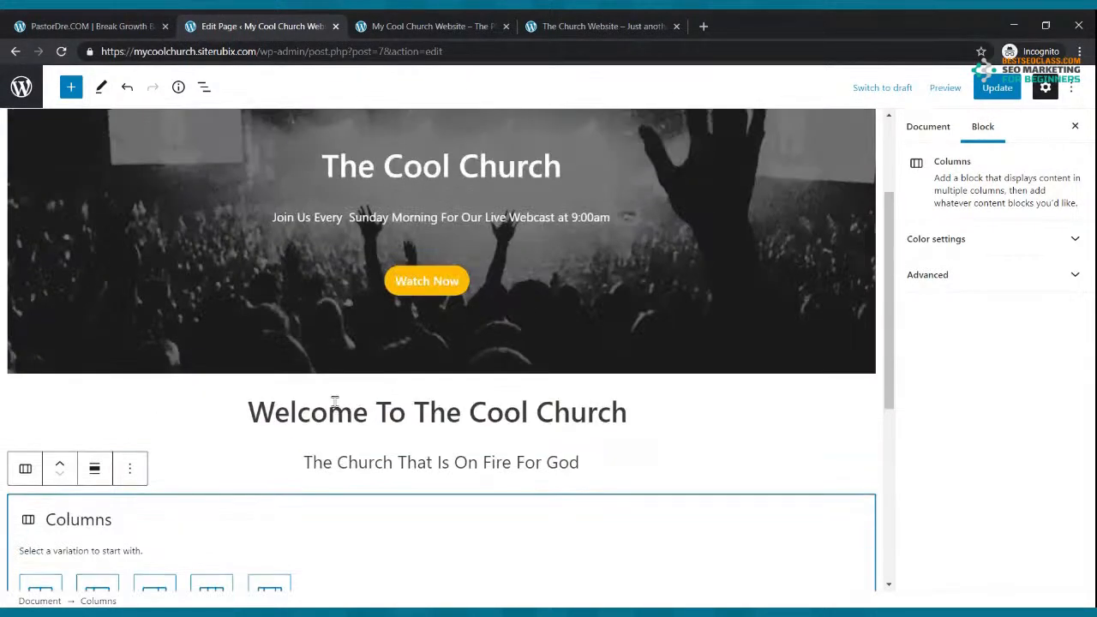
{"action": "scroll", "coordinate": [211, 429], "scroll_direction": "down", "scroll_amount": 2}
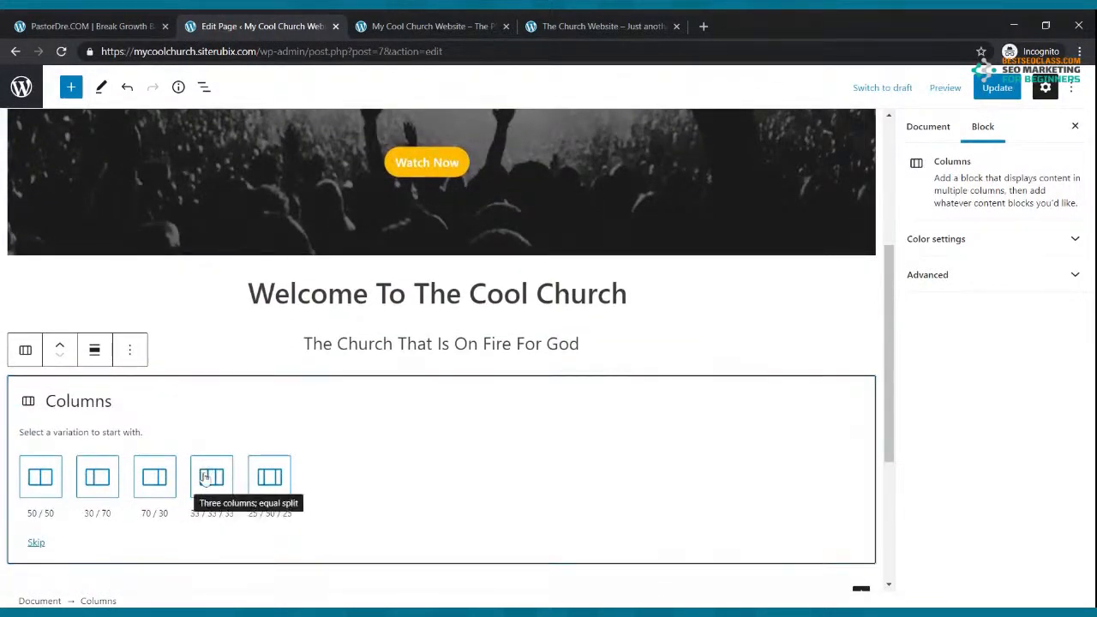
{"action": "left_click", "coordinate": [205, 478]}
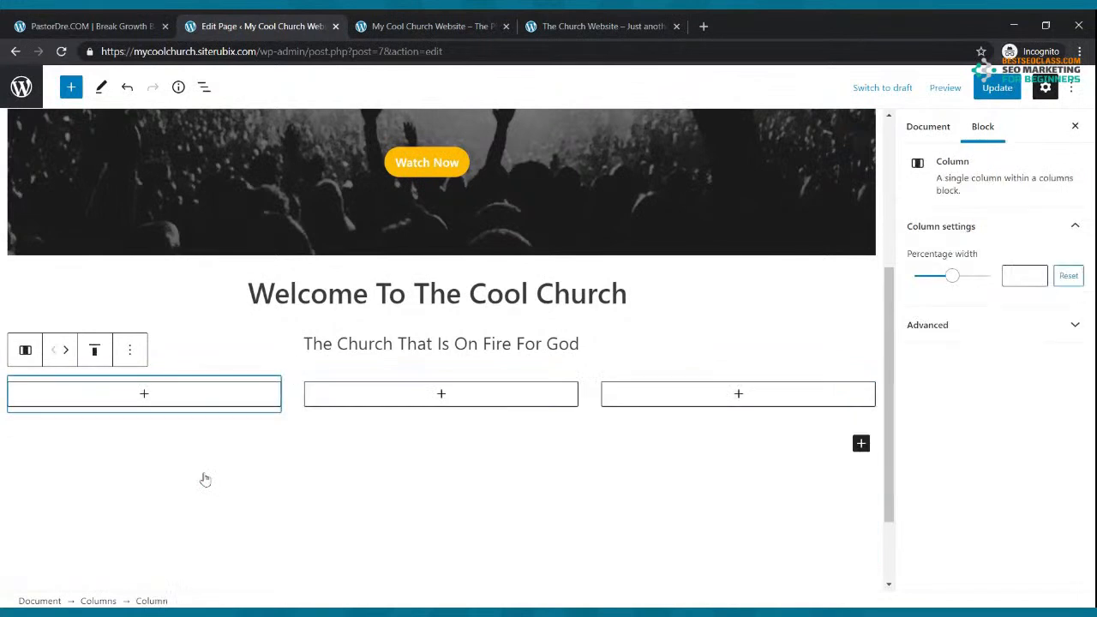
{"action": "left_click", "coordinate": [994, 89]}
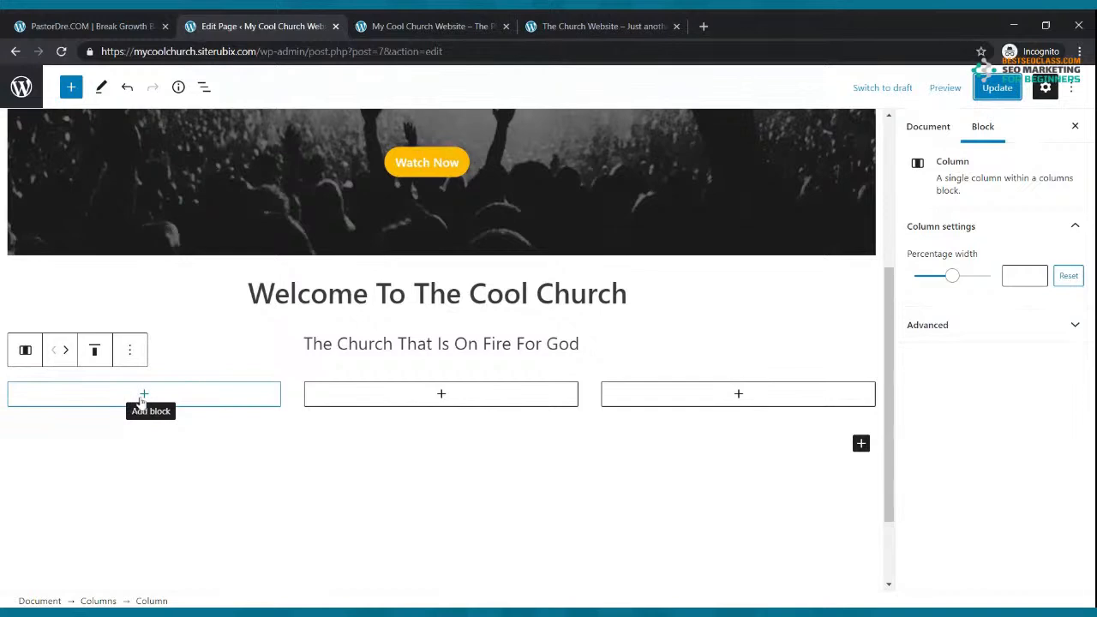
{"action": "left_click", "coordinate": [538, 26]}
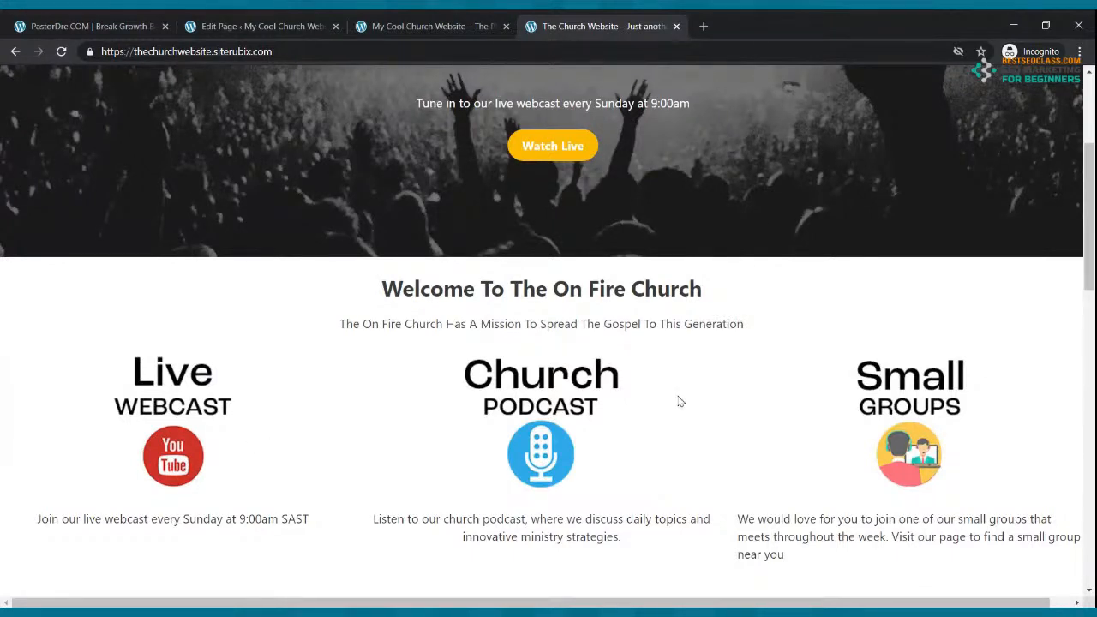
Add an image block in the first column and upload the Live Webcast image.
{"action": "left_click", "coordinate": [262, 26]}
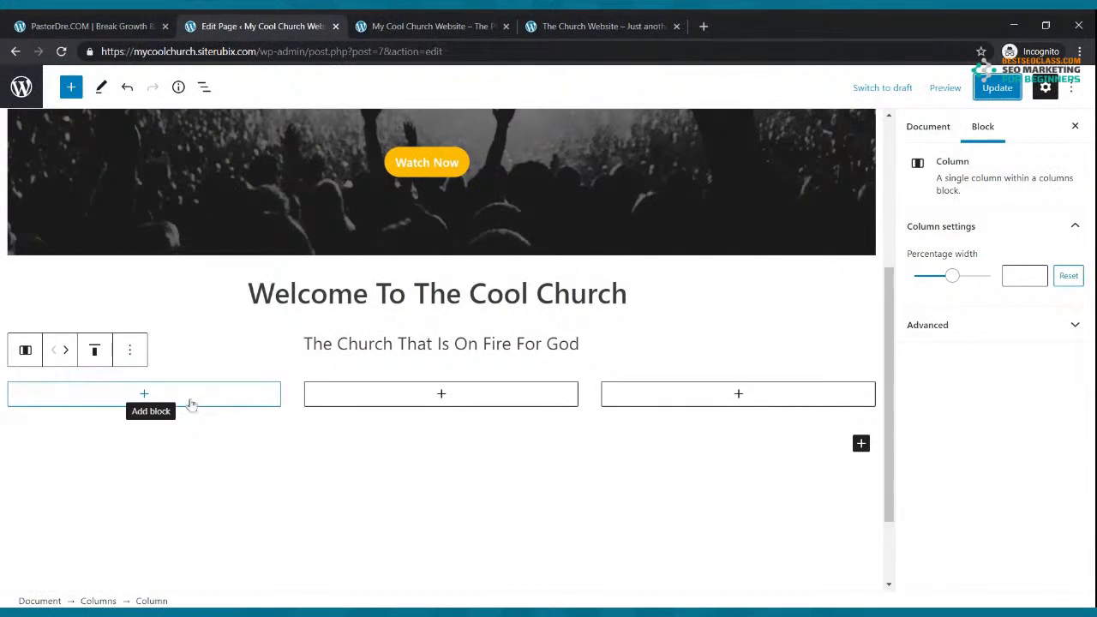
{"action": "left_click", "coordinate": [145, 395]}
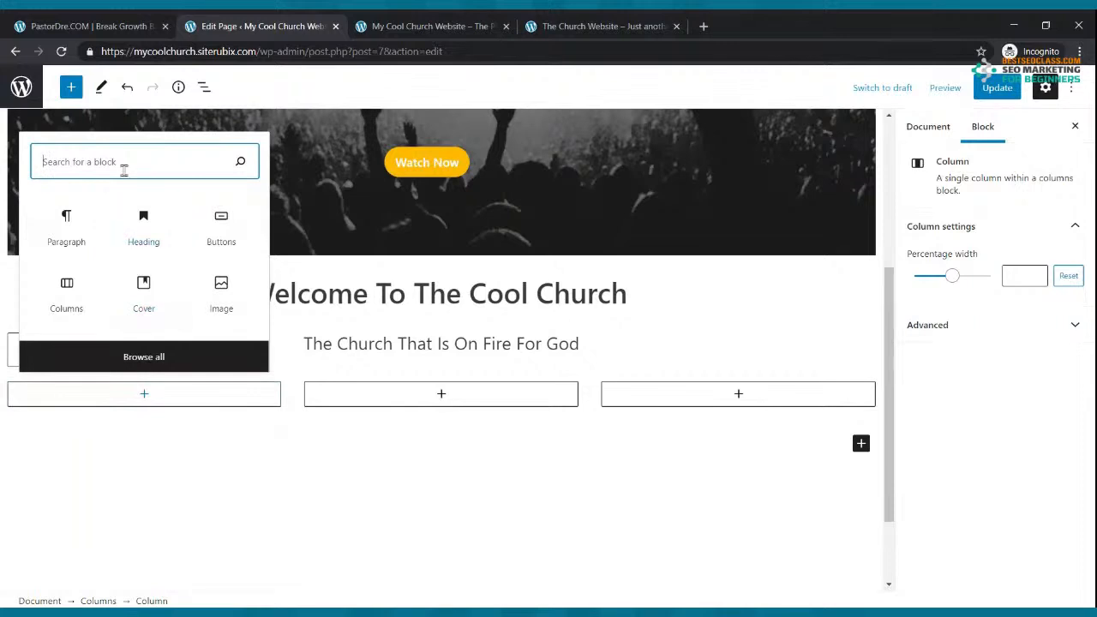
{"action": "type", "text": "lma"}
{"action": "type", "text": "ge"}
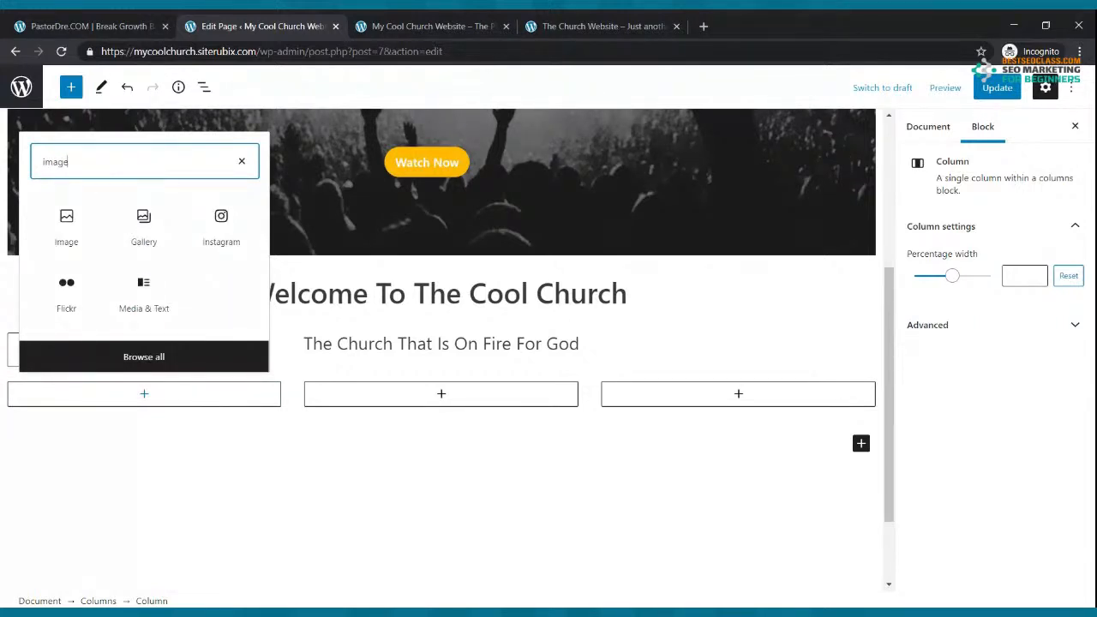
{"action": "left_click", "coordinate": [79, 244]}
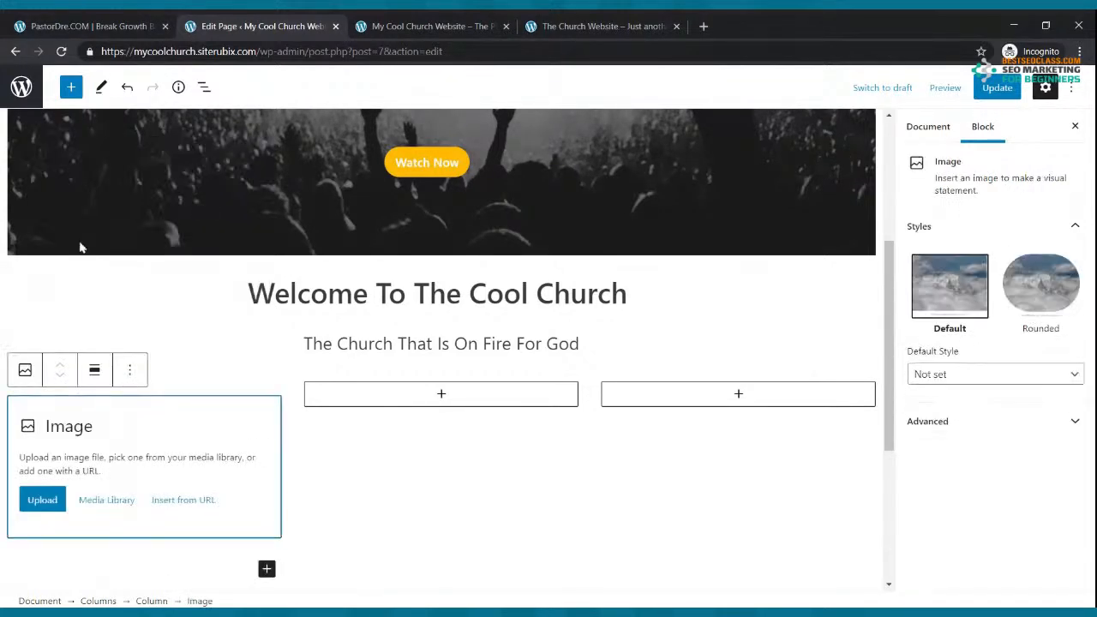
{"action": "left_click", "coordinate": [50, 497]}
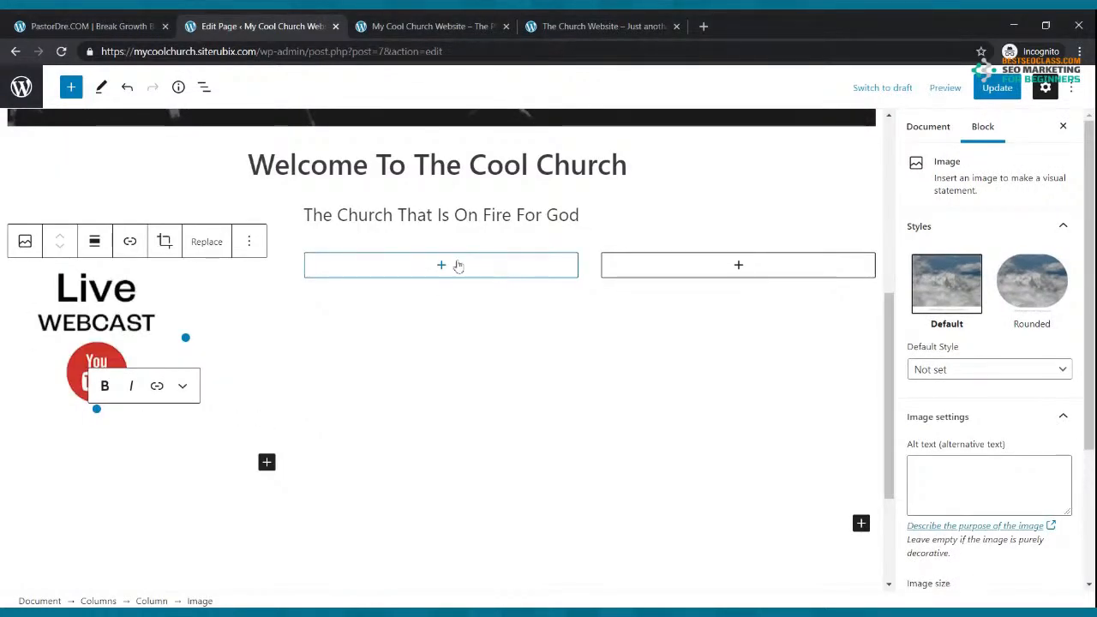
Upload the Church Podcast and Small Groups images into columns two and three, then update.
{"action": "left_click", "coordinate": [442, 266]}
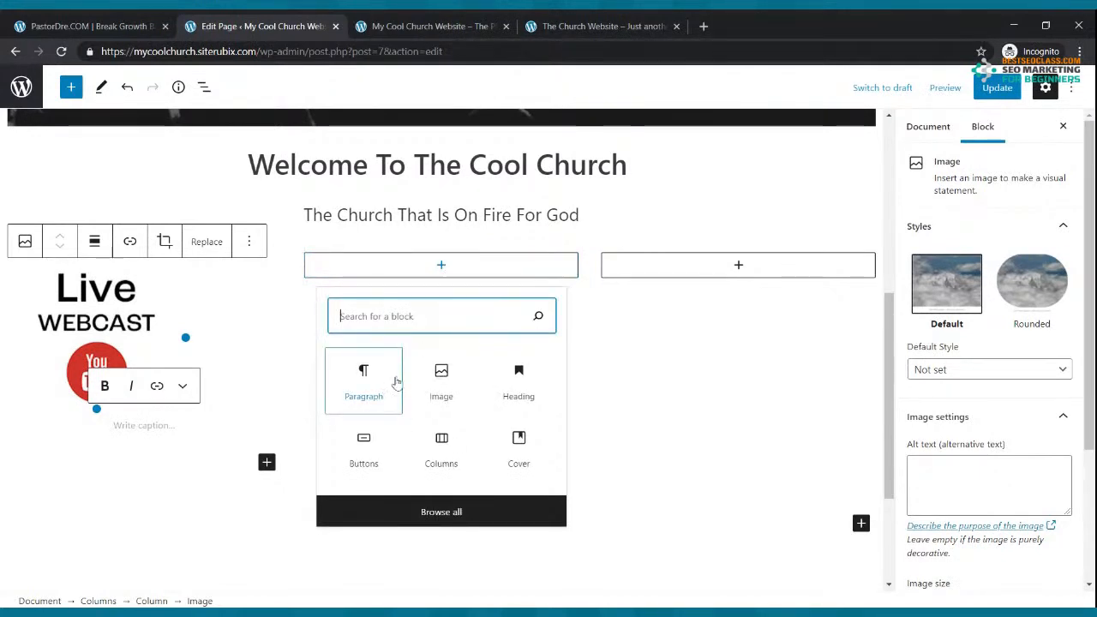
{"action": "left_click", "coordinate": [423, 386]}
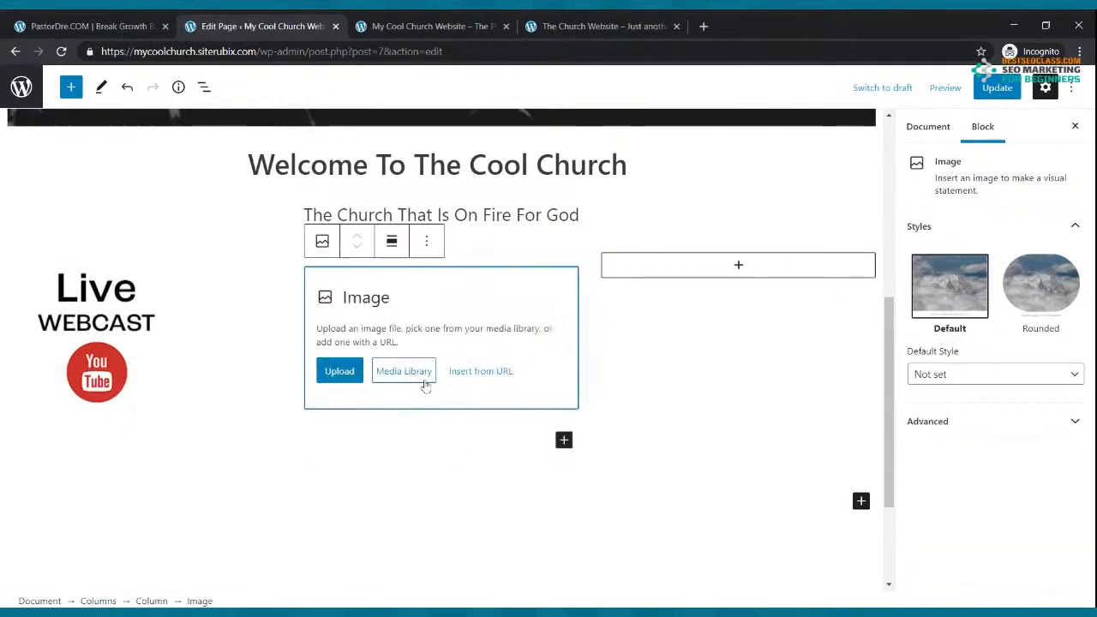
{"action": "left_click", "coordinate": [345, 370]}
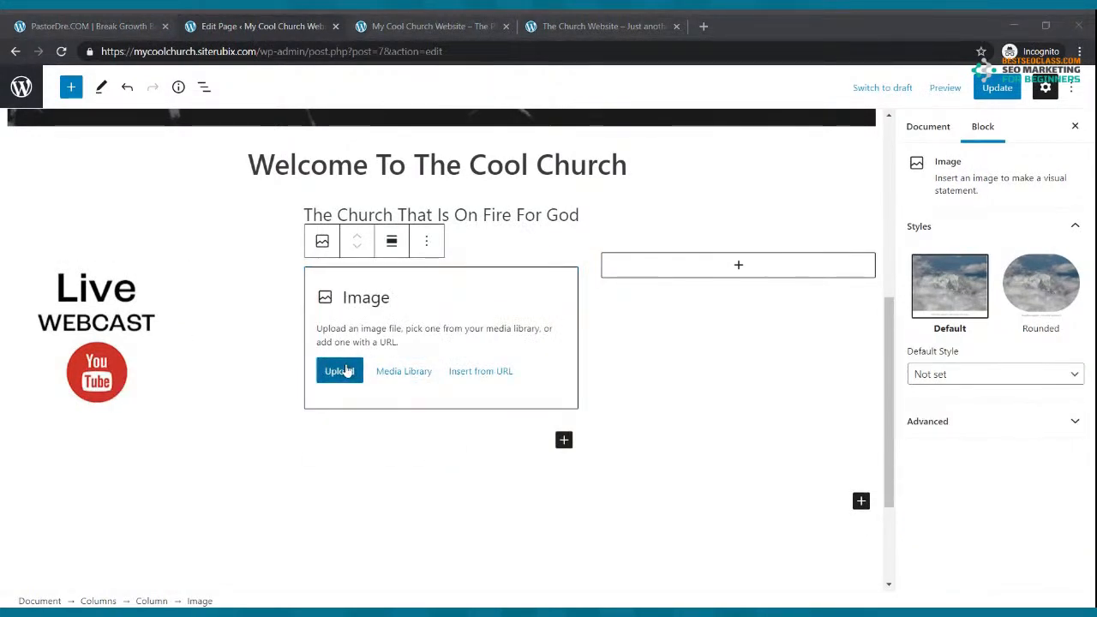
{"action": "double_click", "coordinate": [627, 380]}
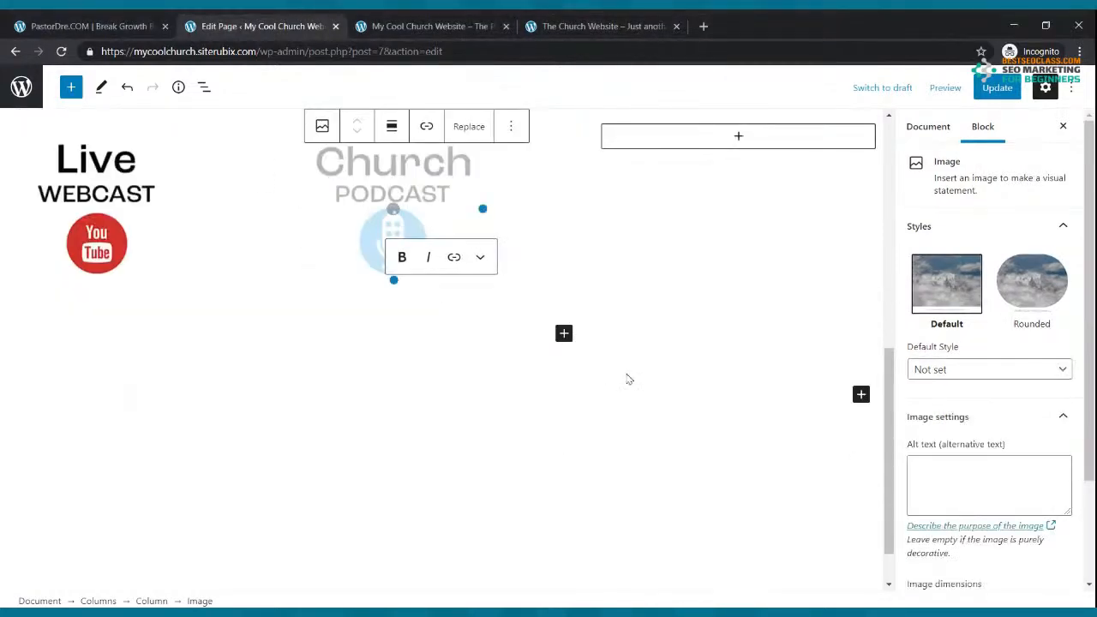
{"action": "scroll", "coordinate": [639, 338], "scroll_direction": "up", "scroll_amount": 2}
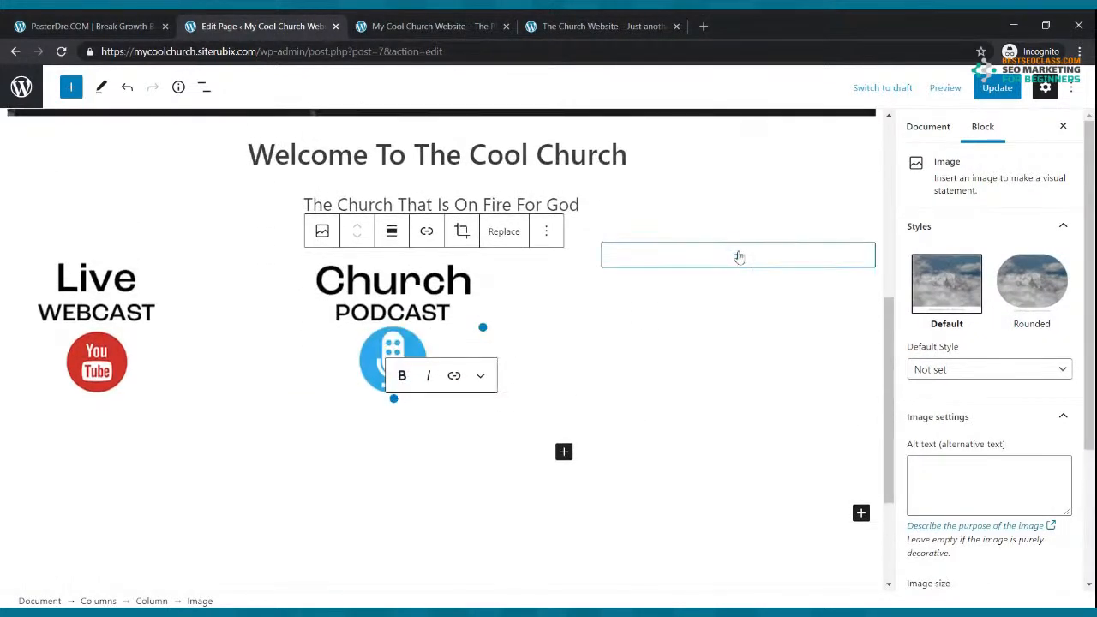
{"action": "left_click", "coordinate": [740, 255]}
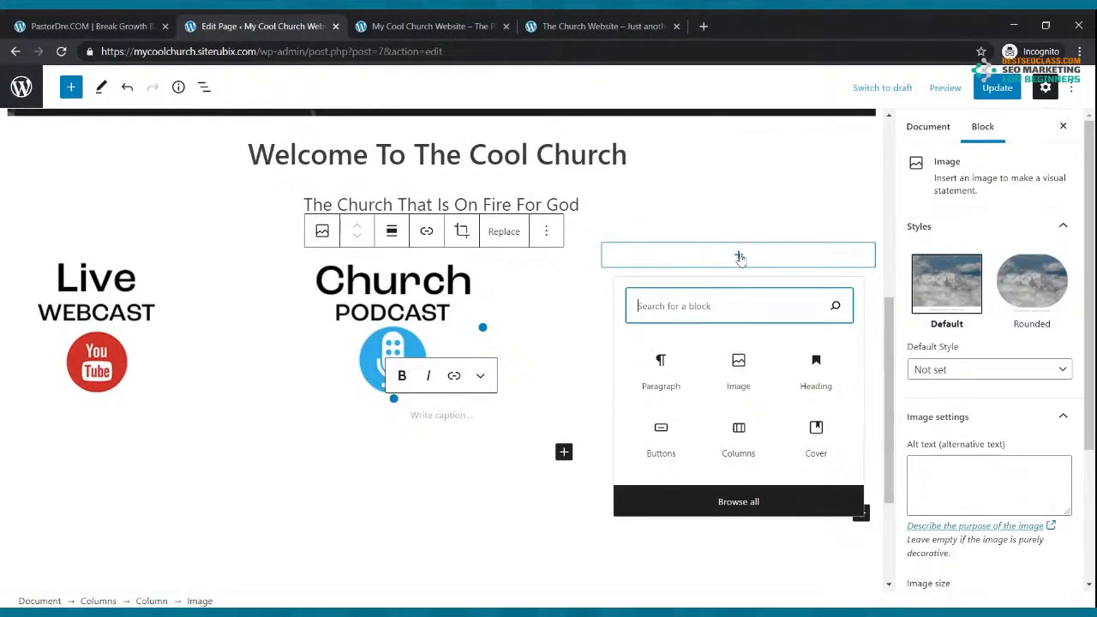
{"action": "left_click", "coordinate": [731, 368]}
{"action": "left_click", "coordinate": [635, 360]}
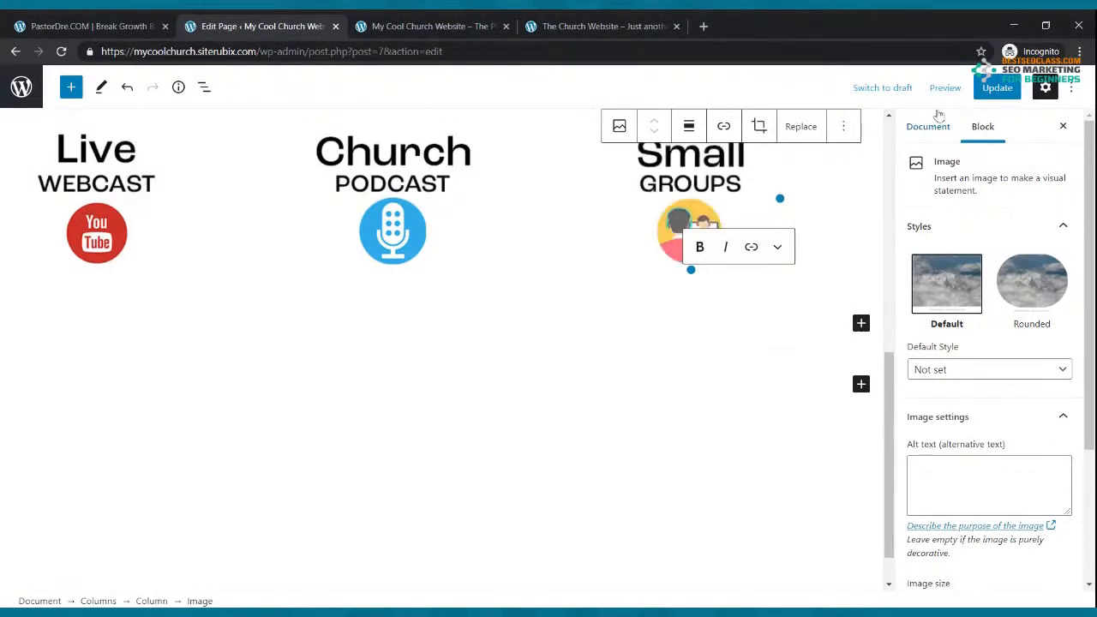
{"action": "left_click", "coordinate": [997, 87]}
{"action": "scroll", "coordinate": [568, 299], "scroll_direction": "up", "scroll_amount": 3}
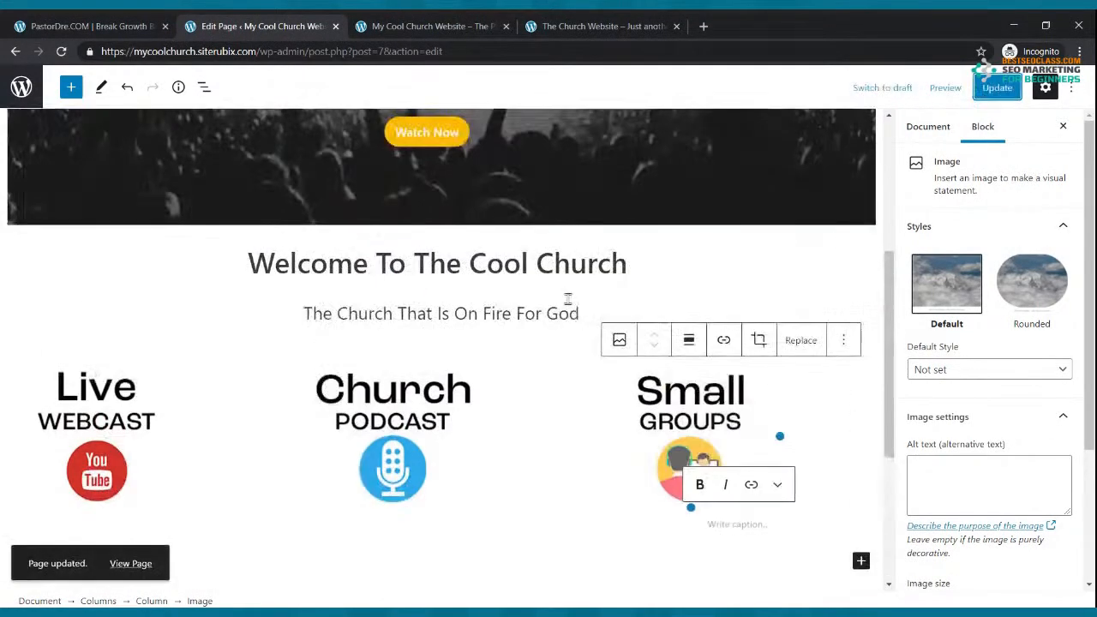
Reload the live site to review the image columns, then return to the editor.
{"action": "left_click", "coordinate": [443, 27]}
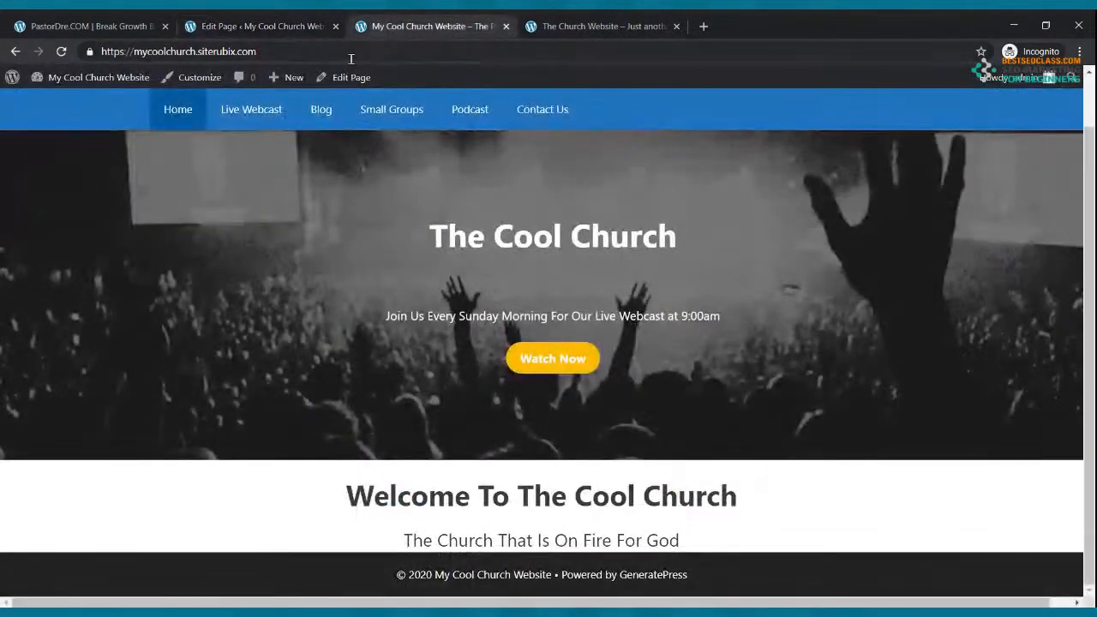
{"action": "left_click", "coordinate": [60, 51]}
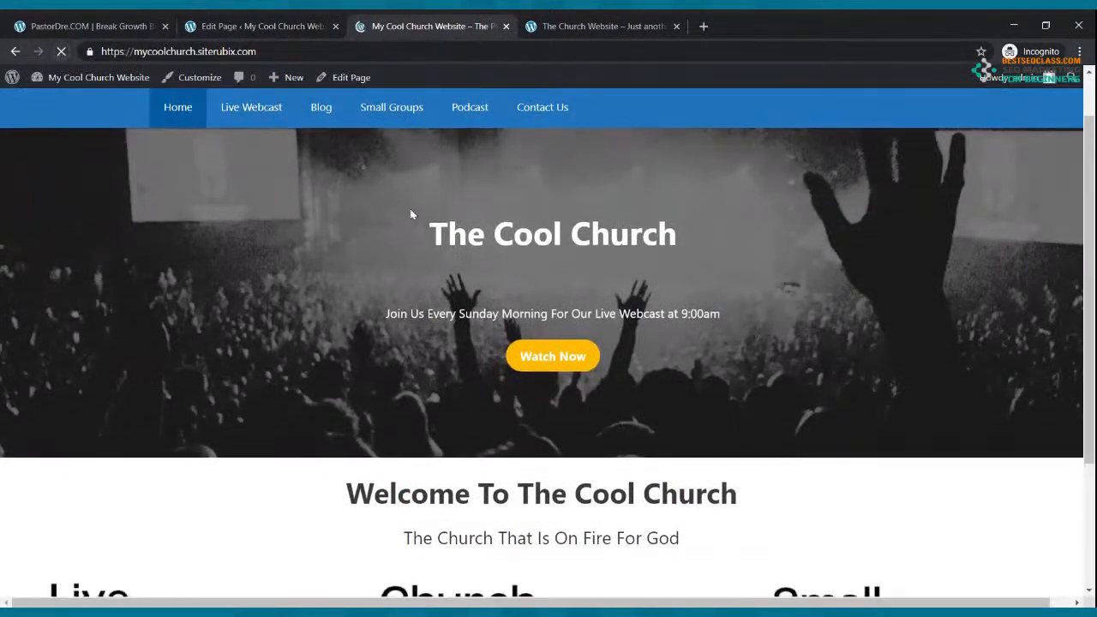
{"action": "scroll", "coordinate": [410, 216], "scroll_direction": "down", "scroll_amount": 3}
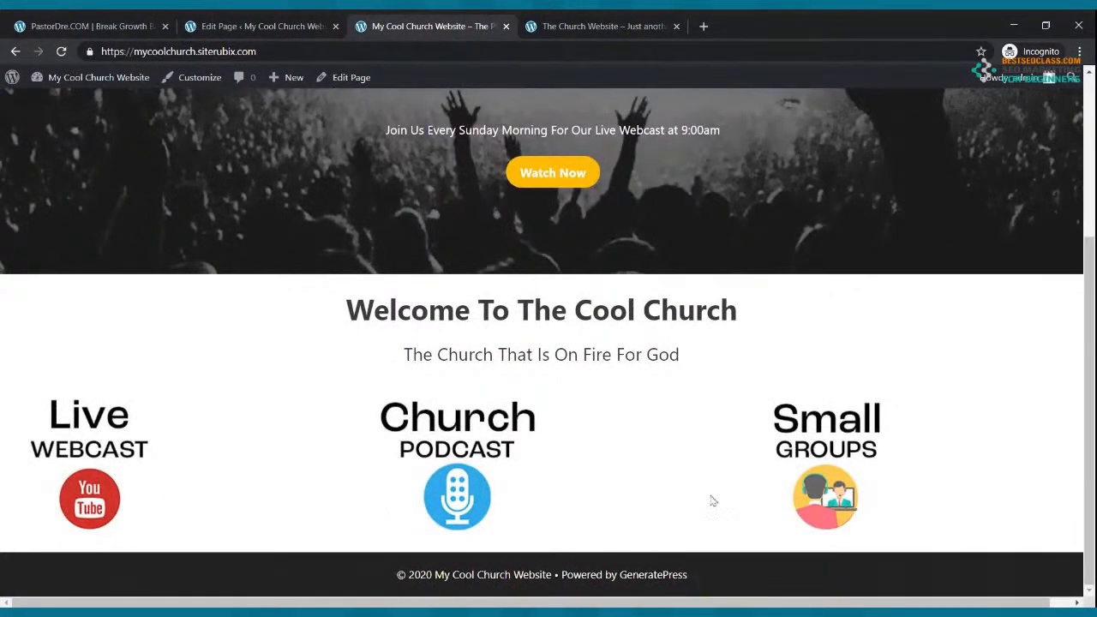
{"action": "left_click", "coordinate": [257, 24]}
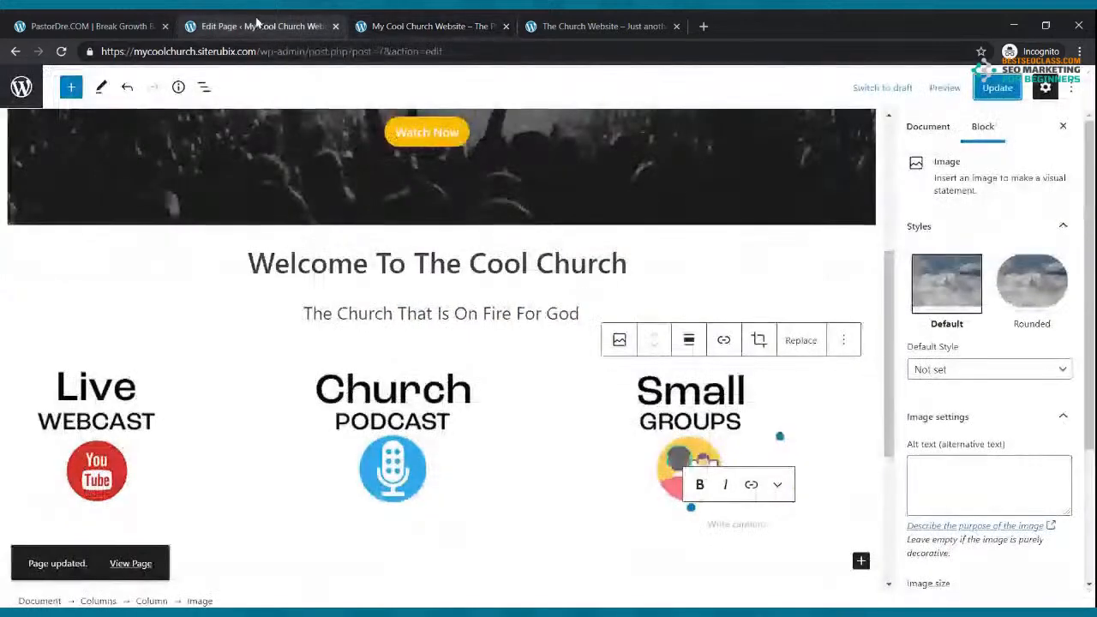
Align the Live Webcast, Church Podcast and Small Groups images to center and update the page.
{"action": "left_click", "coordinate": [96, 438]}
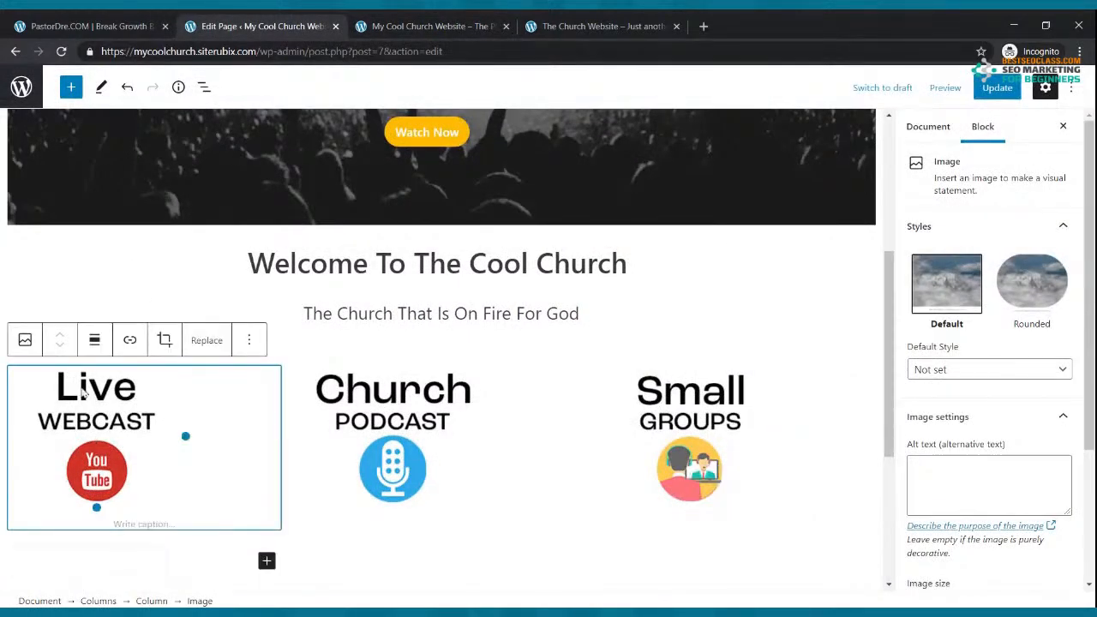
{"action": "left_click", "coordinate": [96, 342]}
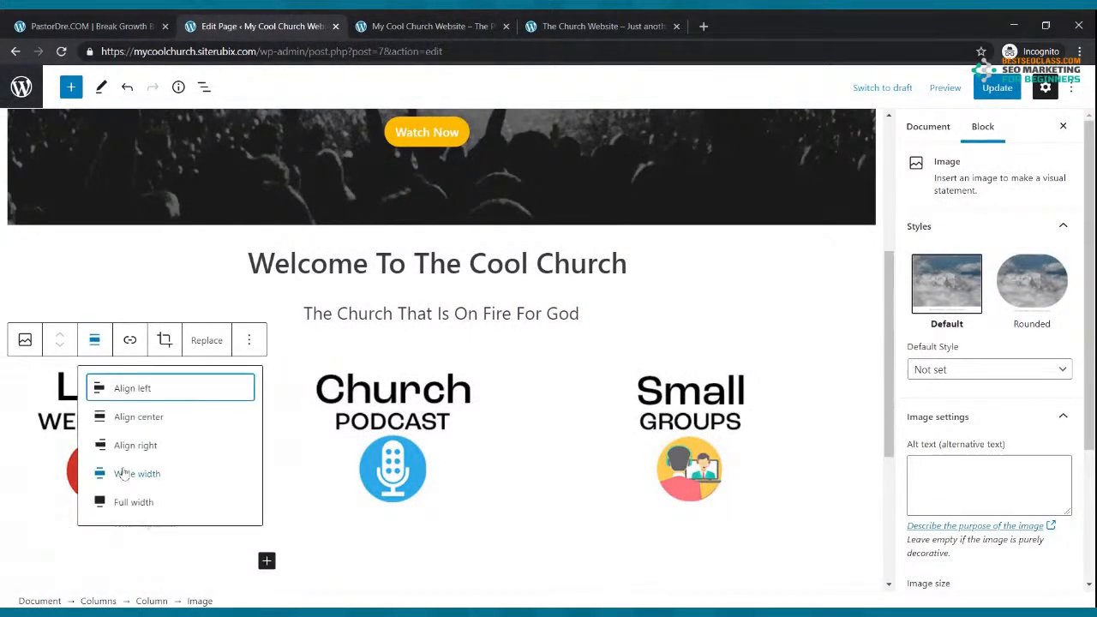
{"action": "left_click", "coordinate": [129, 418]}
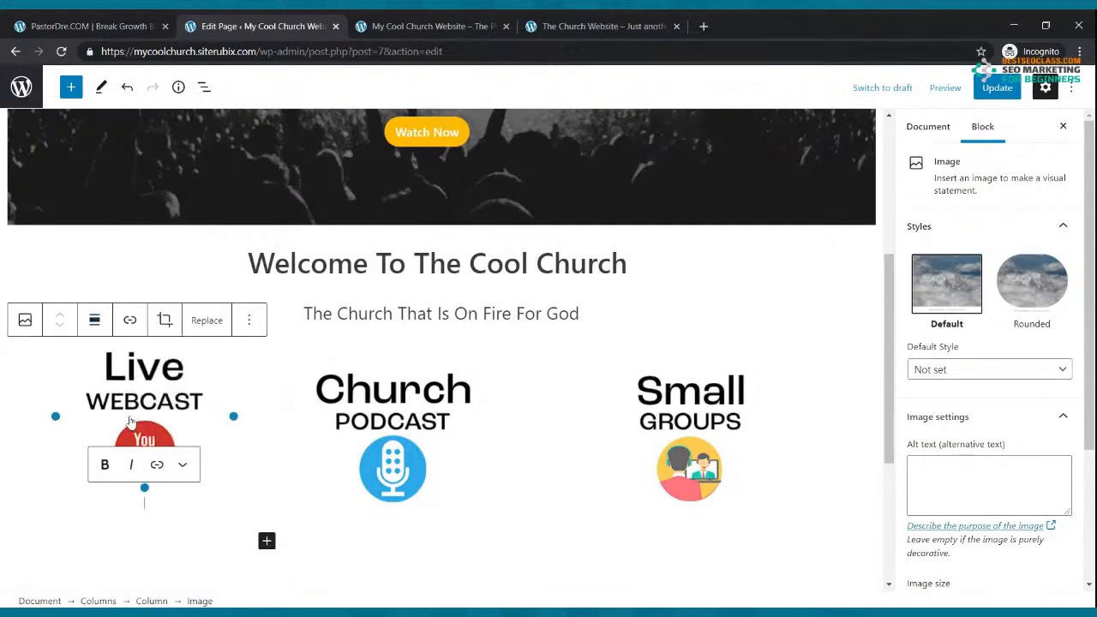
{"action": "left_click", "coordinate": [380, 440]}
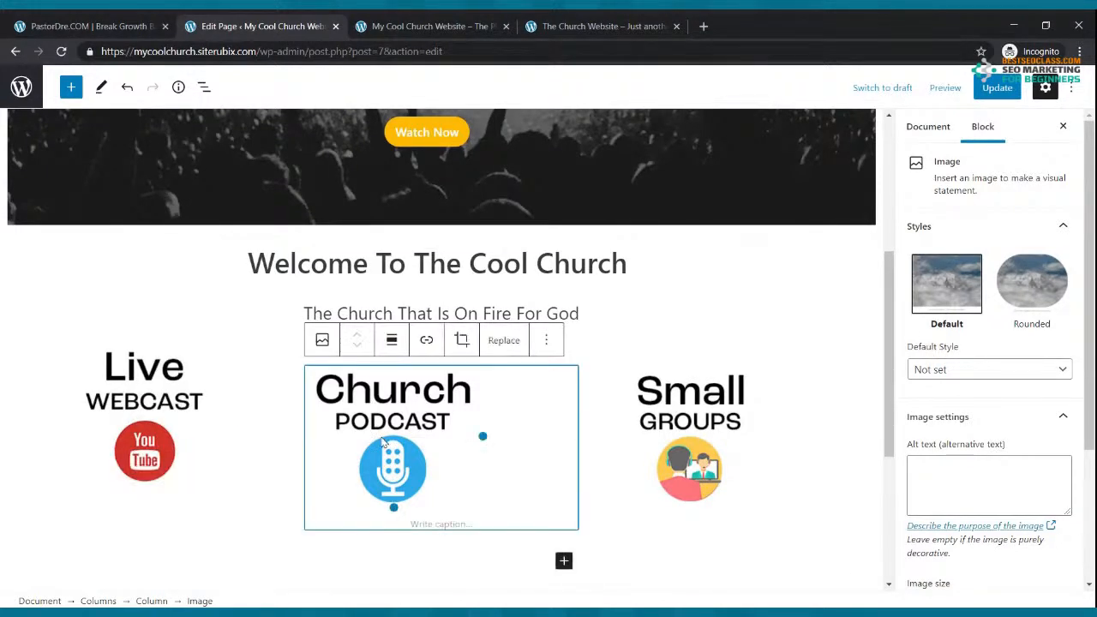
{"action": "left_click", "coordinate": [391, 341]}
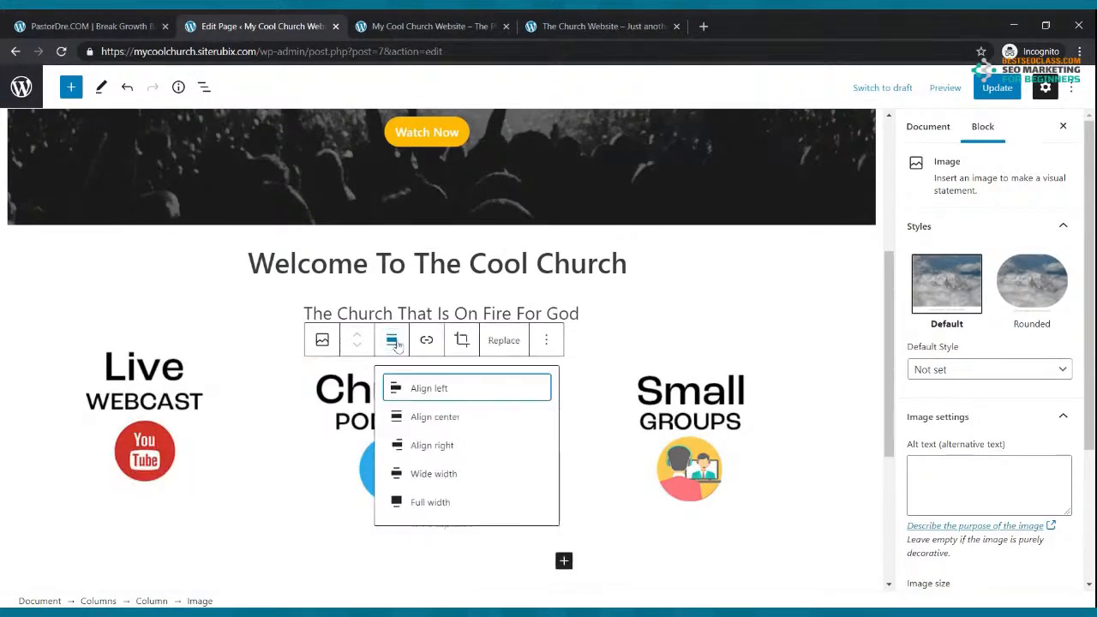
{"action": "left_click", "coordinate": [423, 420]}
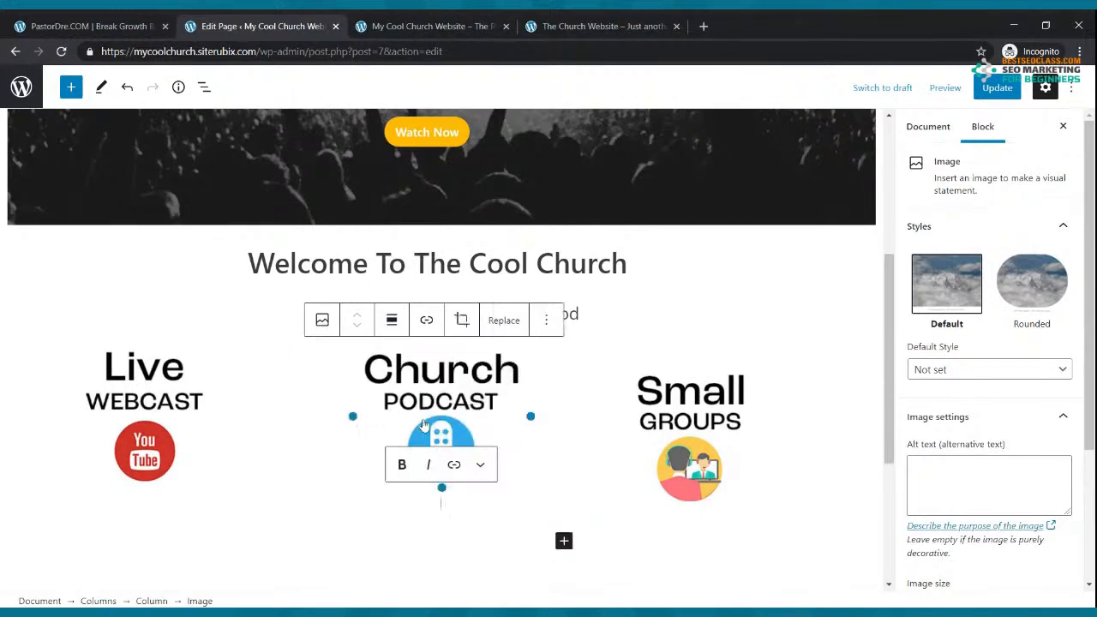
{"action": "left_click", "coordinate": [649, 439]}
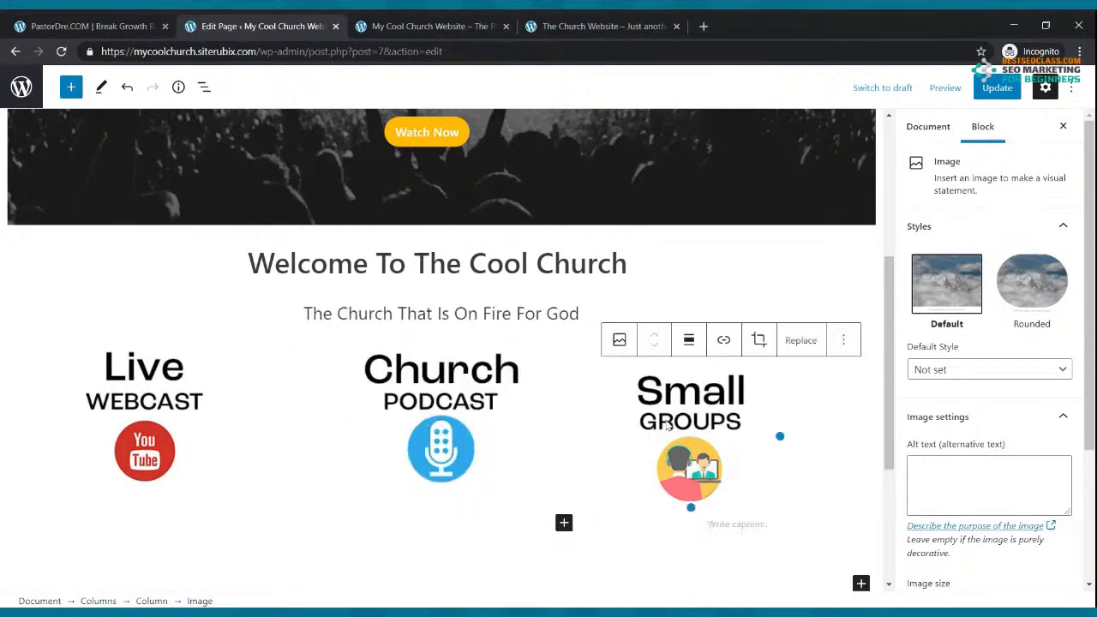
{"action": "left_click", "coordinate": [694, 348]}
{"action": "left_click", "coordinate": [725, 419]}
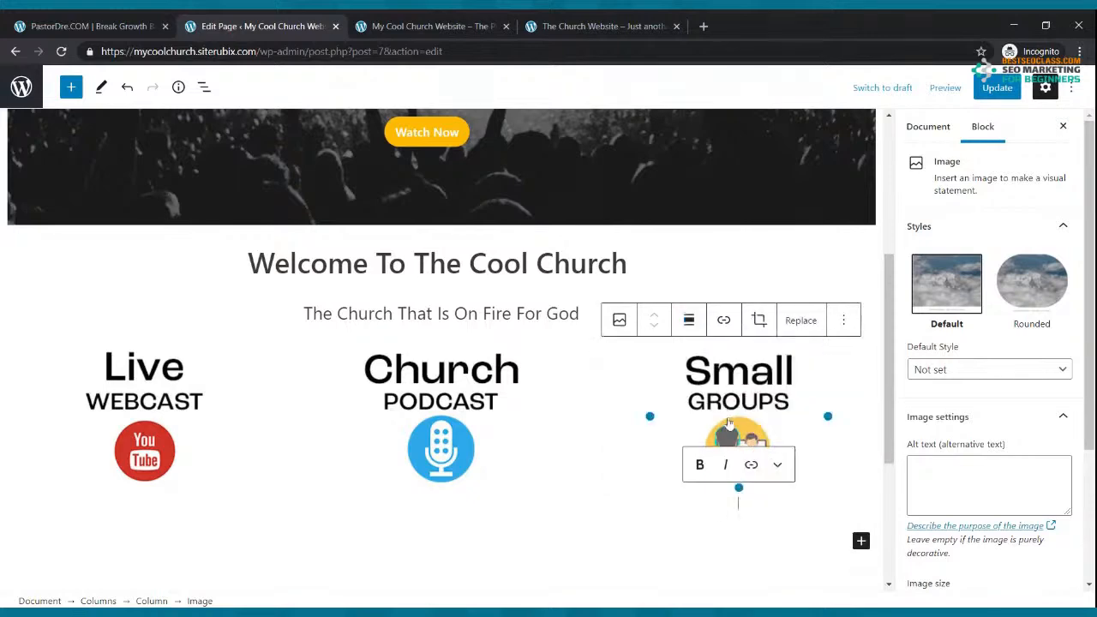
{"action": "left_click", "coordinate": [996, 88]}
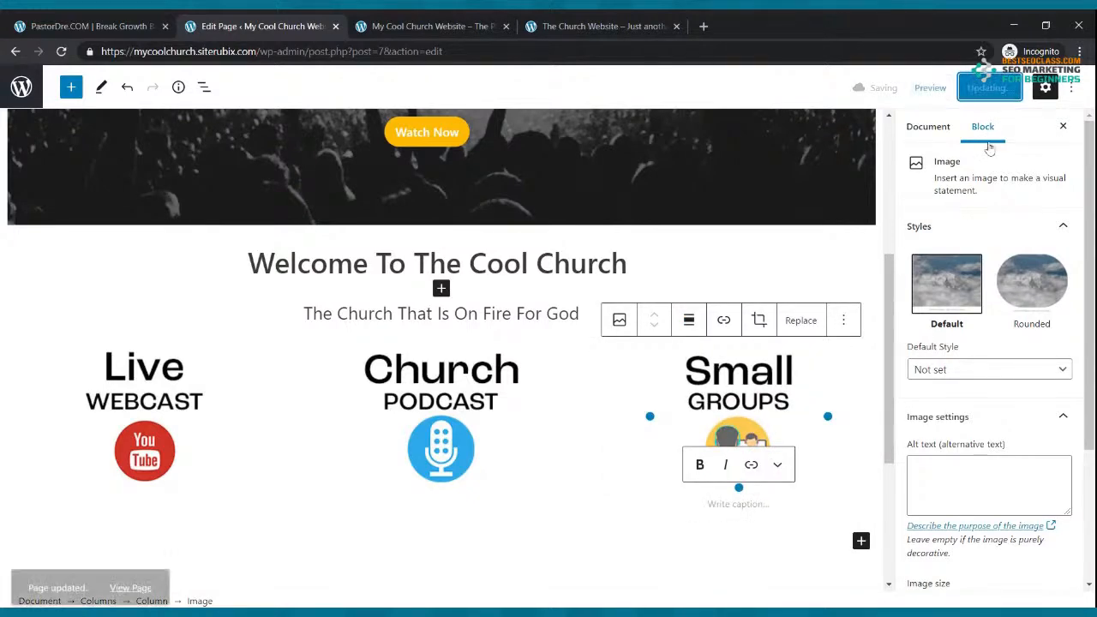
{"action": "left_click", "coordinate": [454, 26]}
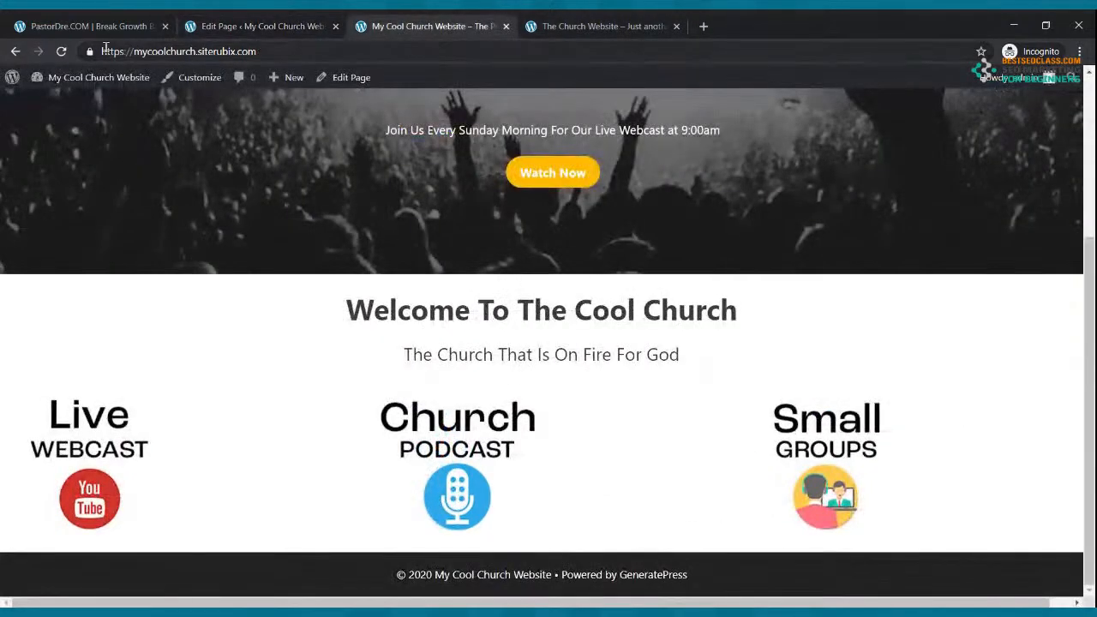
{"action": "left_click", "coordinate": [61, 51]}
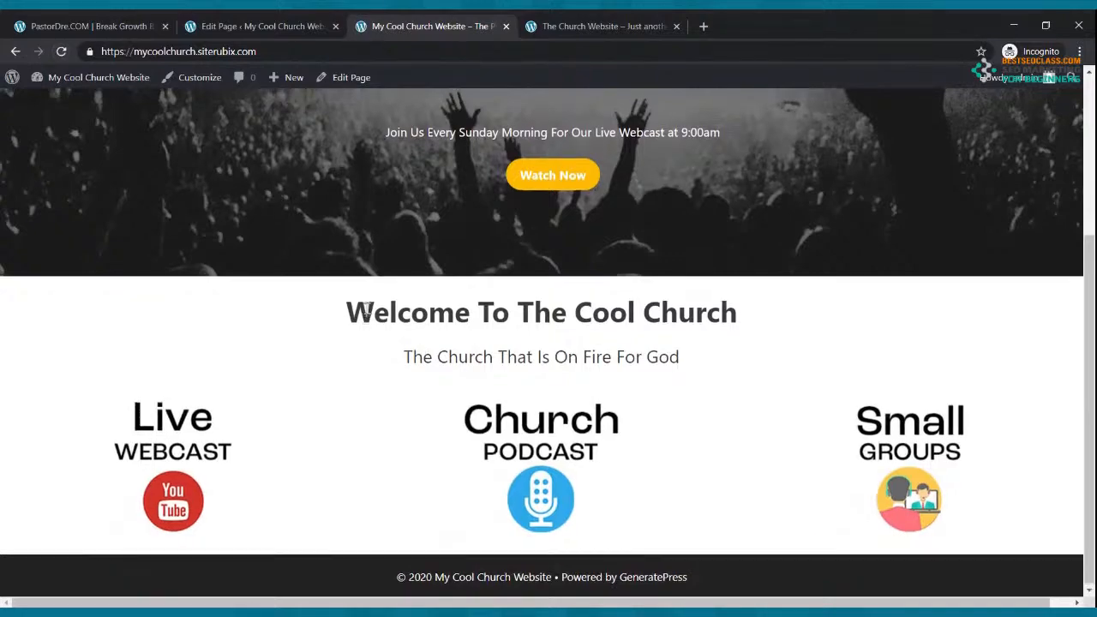
{"action": "scroll", "coordinate": [369, 309], "scroll_direction": "up", "scroll_amount": 3}
{"action": "left_click", "coordinate": [570, 28]}
{"action": "scroll", "coordinate": [569, 249], "scroll_direction": "up", "scroll_amount": 3}
{"action": "scroll", "coordinate": [581, 240], "scroll_direction": "down", "scroll_amount": 6}
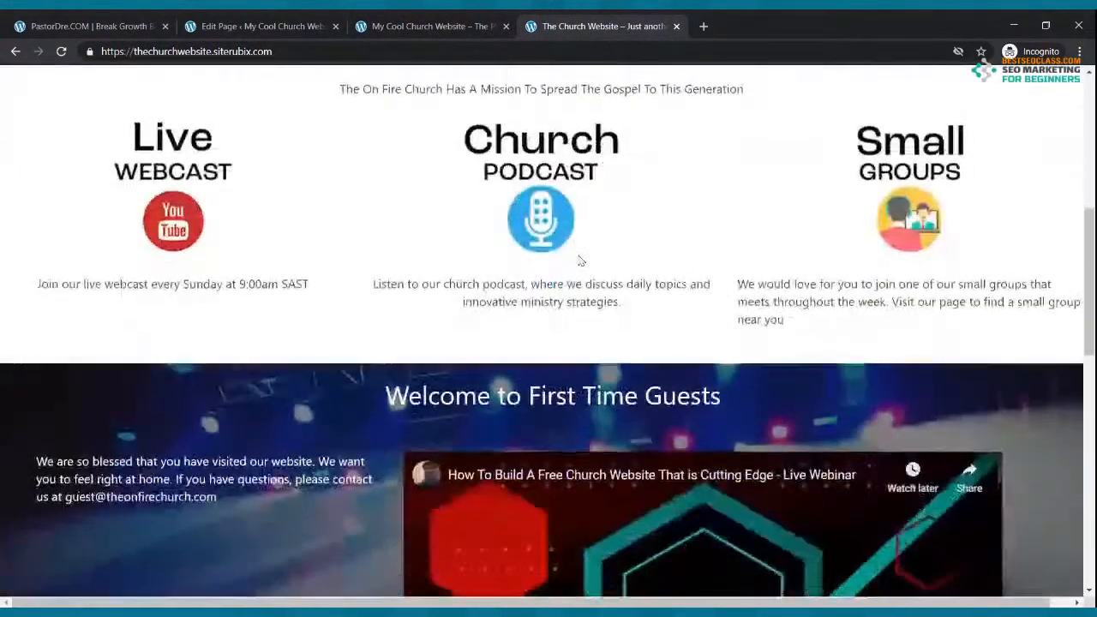
{"action": "scroll", "coordinate": [581, 261], "scroll_direction": "up", "scroll_amount": 5}
{"action": "left_click", "coordinate": [436, 26]}
{"action": "scroll", "coordinate": [478, 264], "scroll_direction": "down", "scroll_amount": 1}
{"action": "scroll", "coordinate": [477, 262], "scroll_direction": "down", "scroll_amount": 2}
{"action": "scroll", "coordinate": [480, 240], "scroll_direction": "up", "scroll_amount": 3}
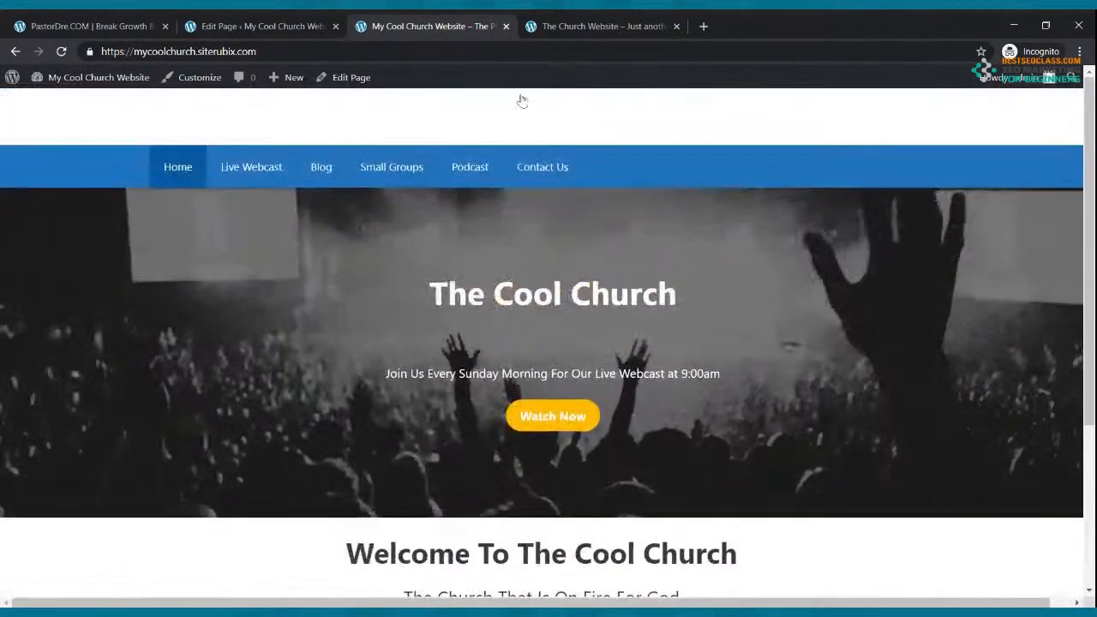
{"action": "left_click", "coordinate": [563, 25]}
{"action": "left_click", "coordinate": [431, 25]}
{"action": "scroll", "coordinate": [570, 360], "scroll_direction": "down", "scroll_amount": 2}
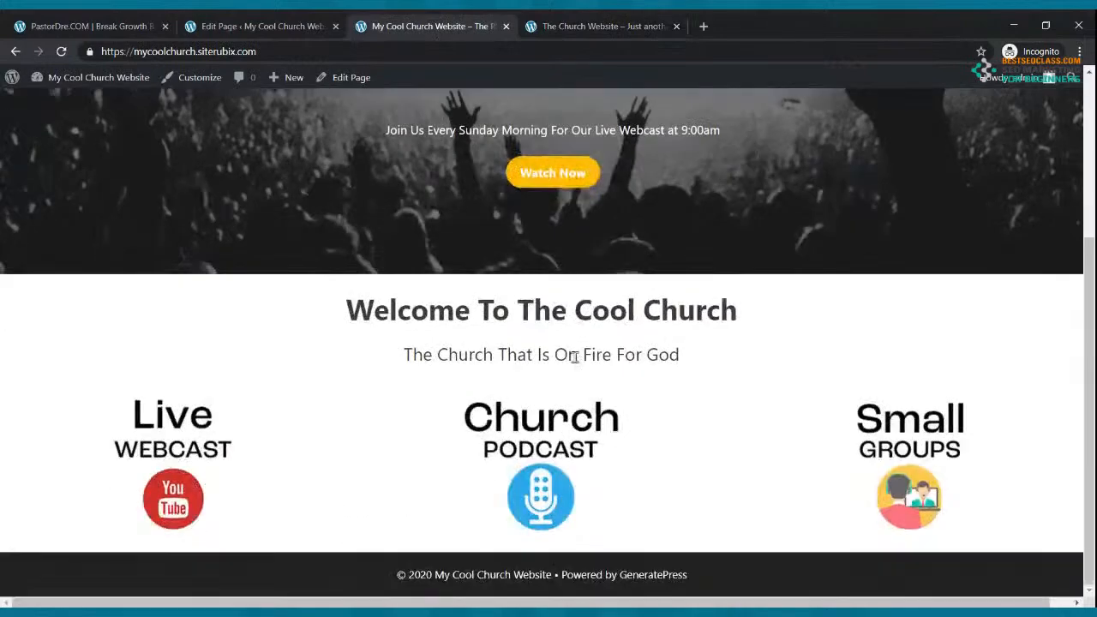
{"action": "scroll", "coordinate": [576, 360], "scroll_direction": "up", "scroll_amount": 3}
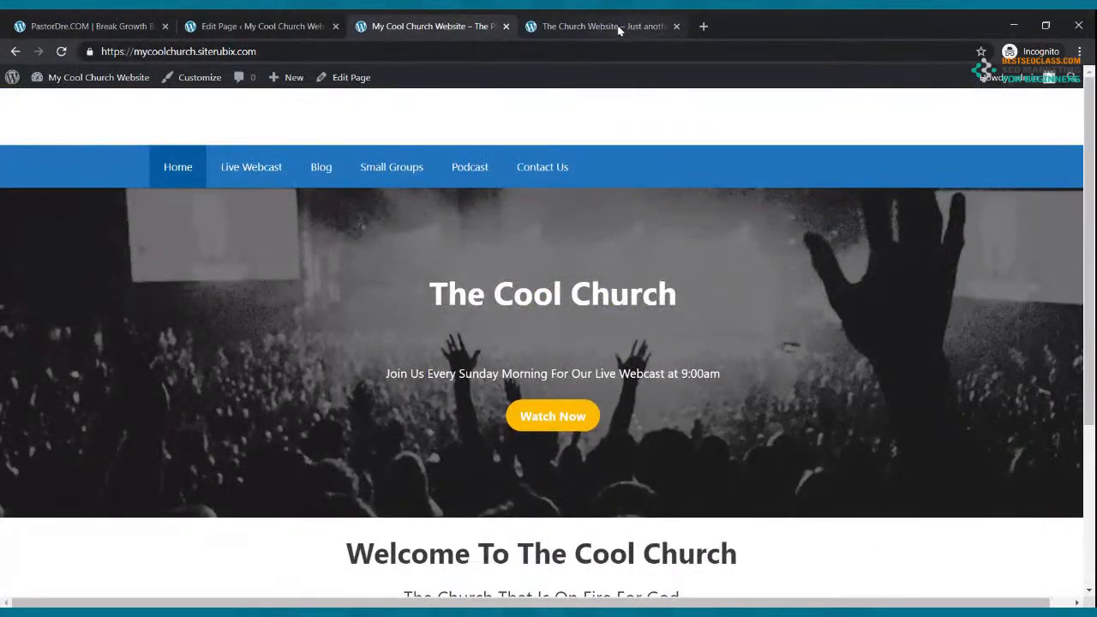
{"action": "left_click", "coordinate": [626, 25]}
{"action": "scroll", "coordinate": [563, 298], "scroll_direction": "down", "scroll_amount": 3}
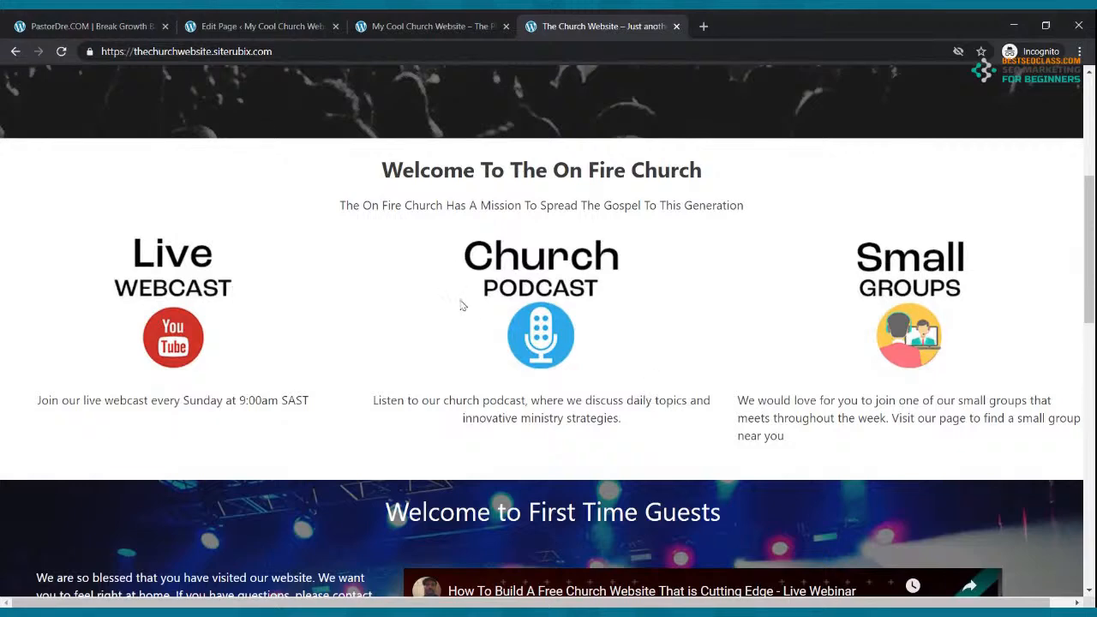
{"action": "scroll", "coordinate": [614, 331], "scroll_direction": "up", "scroll_amount": 5}
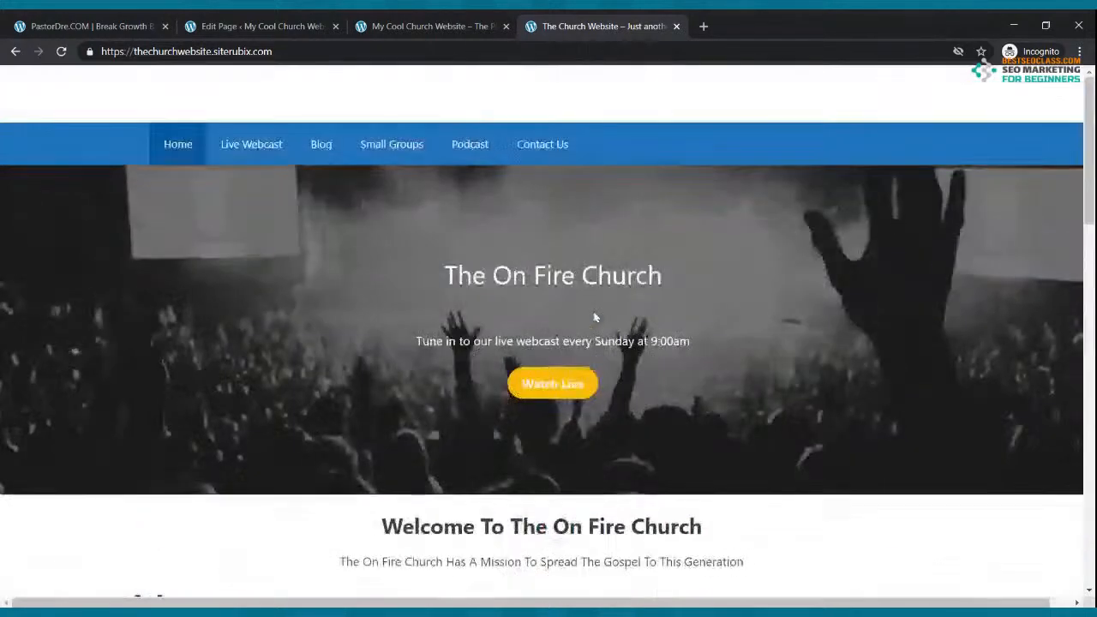
{"action": "left_click", "coordinate": [434, 28]}
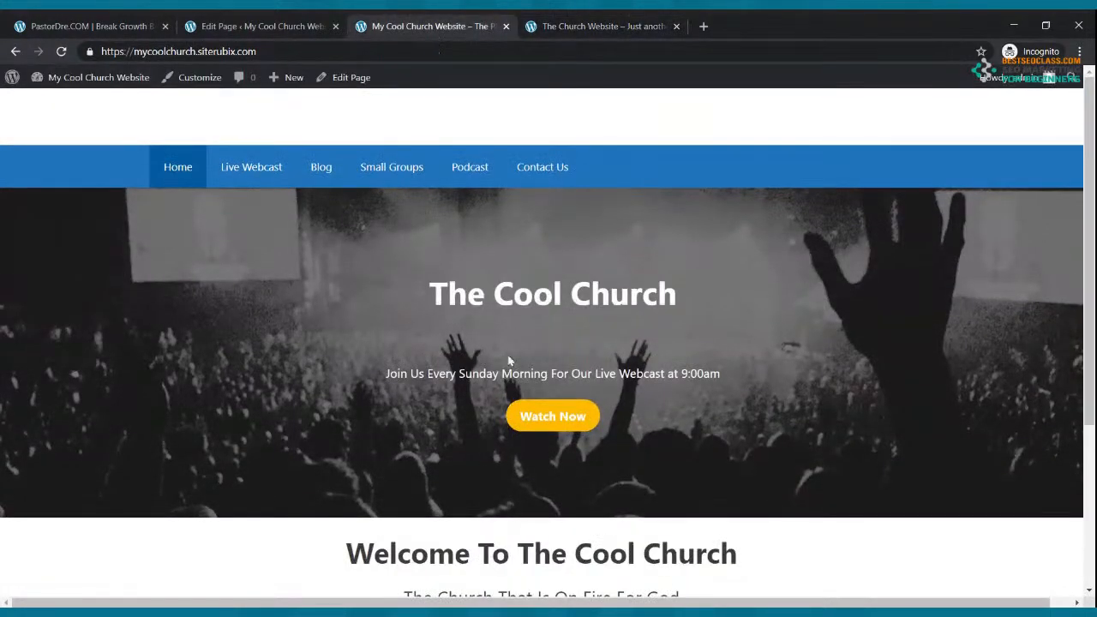
{"action": "scroll", "coordinate": [508, 361], "scroll_direction": "down", "scroll_amount": 3}
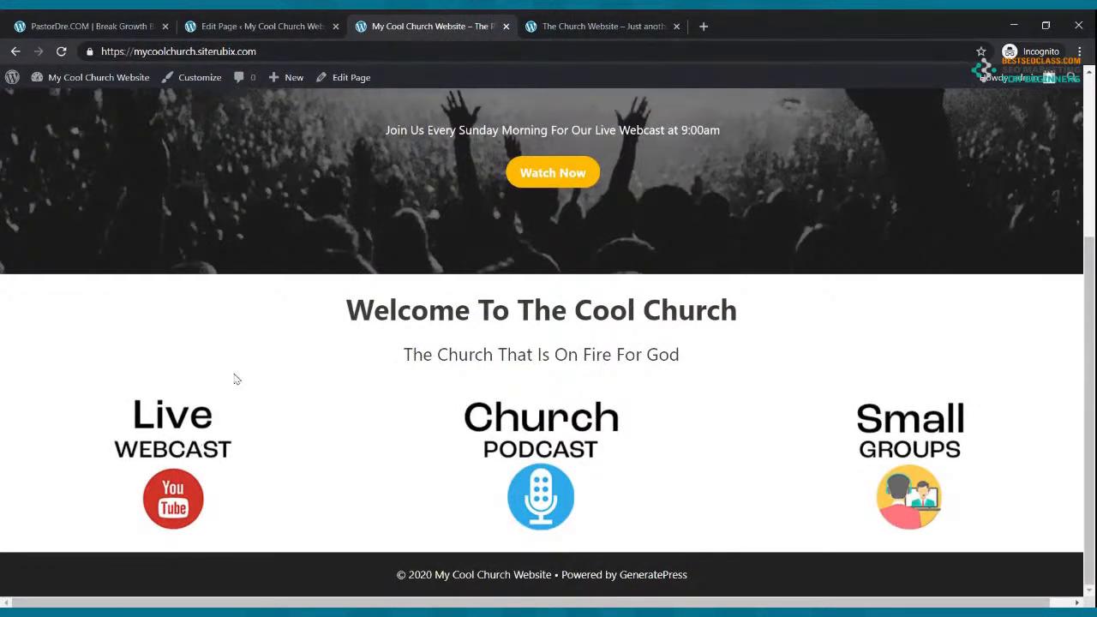
{"action": "scroll", "coordinate": [223, 360], "scroll_direction": "up", "scroll_amount": 3}
{"action": "scroll", "coordinate": [274, 215], "scroll_direction": "down", "scroll_amount": 3}
{"action": "scroll", "coordinate": [460, 431], "scroll_direction": "up", "scroll_amount": 3}
{"action": "scroll", "coordinate": [517, 332], "scroll_direction": "down", "scroll_amount": 1}
{"action": "scroll", "coordinate": [549, 347], "scroll_direction": "down", "scroll_amount": 2}
{"action": "scroll", "coordinate": [862, 448], "scroll_direction": "up", "scroll_amount": 3}
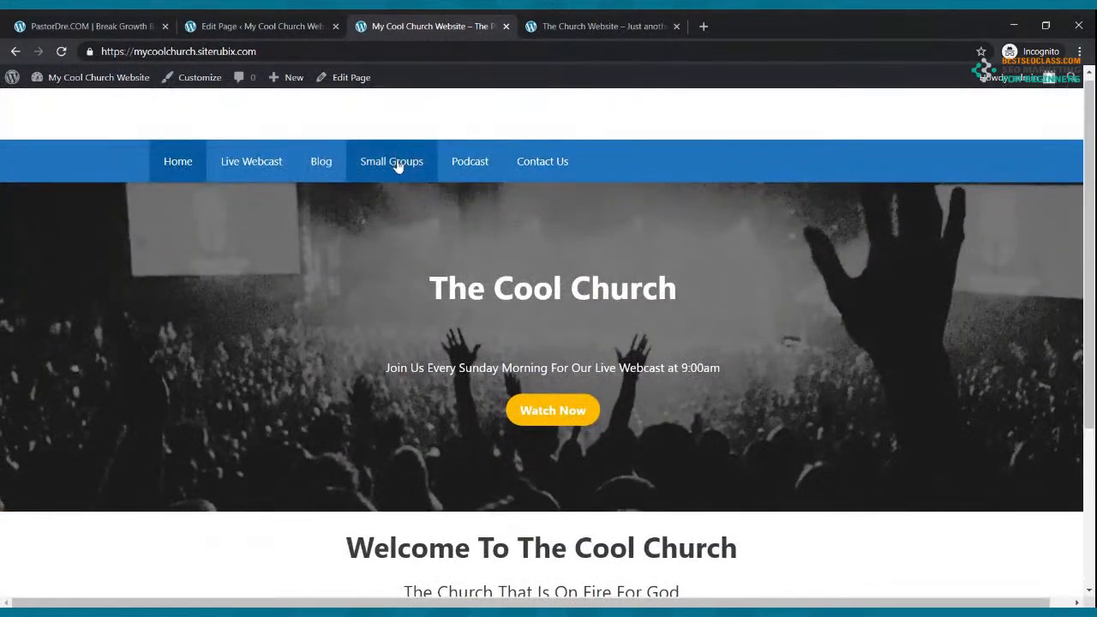
{"action": "left_click", "coordinate": [306, 27]}
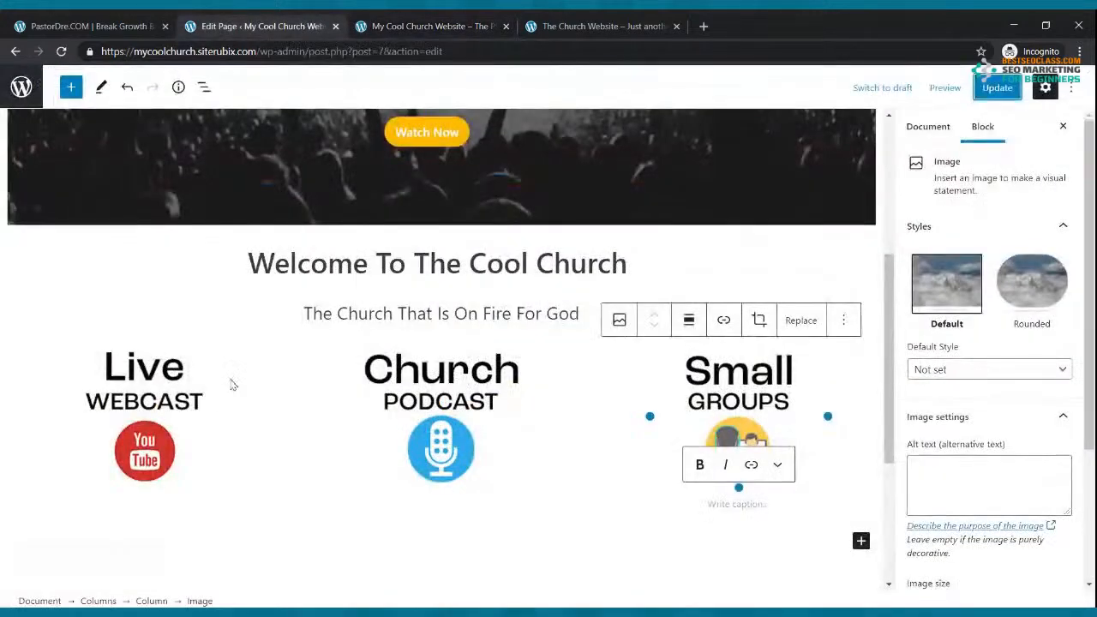
Copy the live site's Live Webcast page address from the browser.
{"action": "scroll", "coordinate": [232, 385], "scroll_direction": "down", "scroll_amount": 1}
{"action": "left_click", "coordinate": [155, 320]}
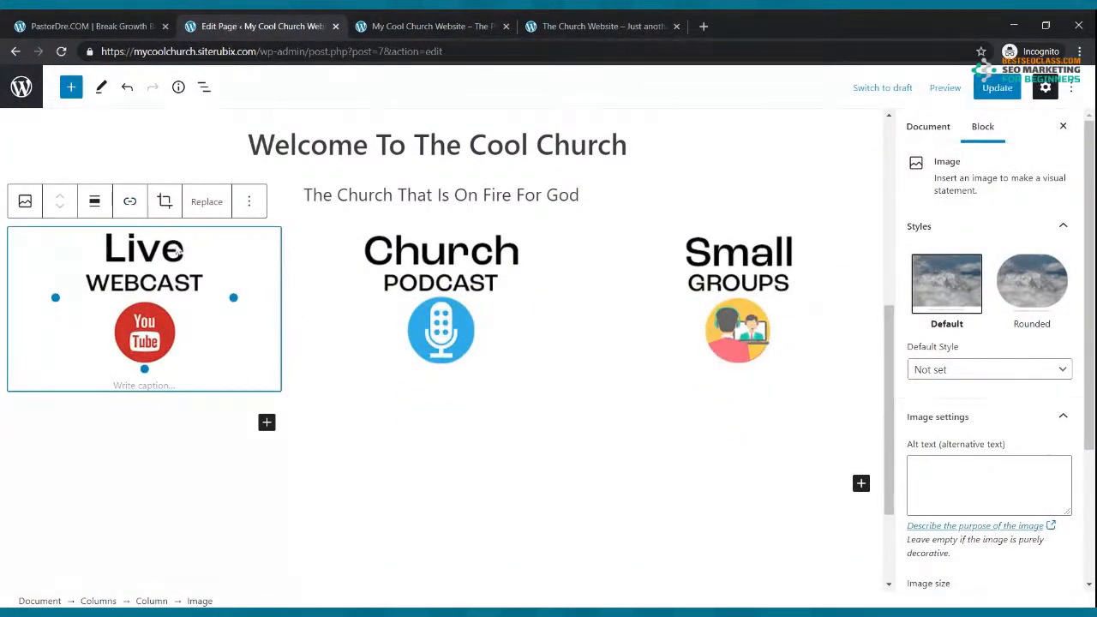
{"action": "left_click", "coordinate": [390, 28]}
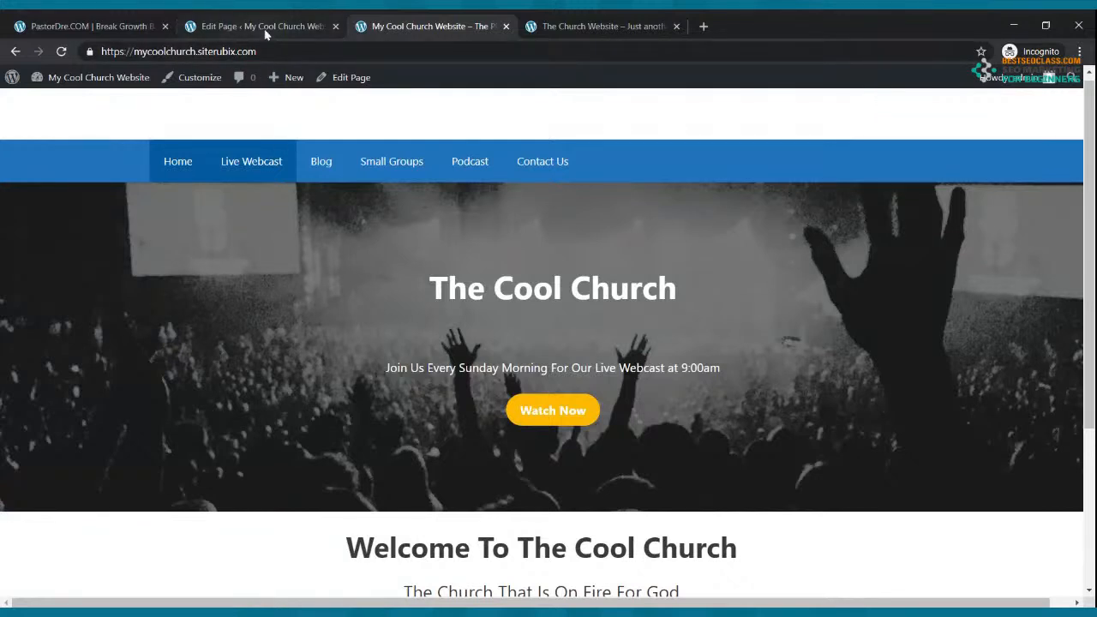
{"action": "left_click", "coordinate": [255, 162]}
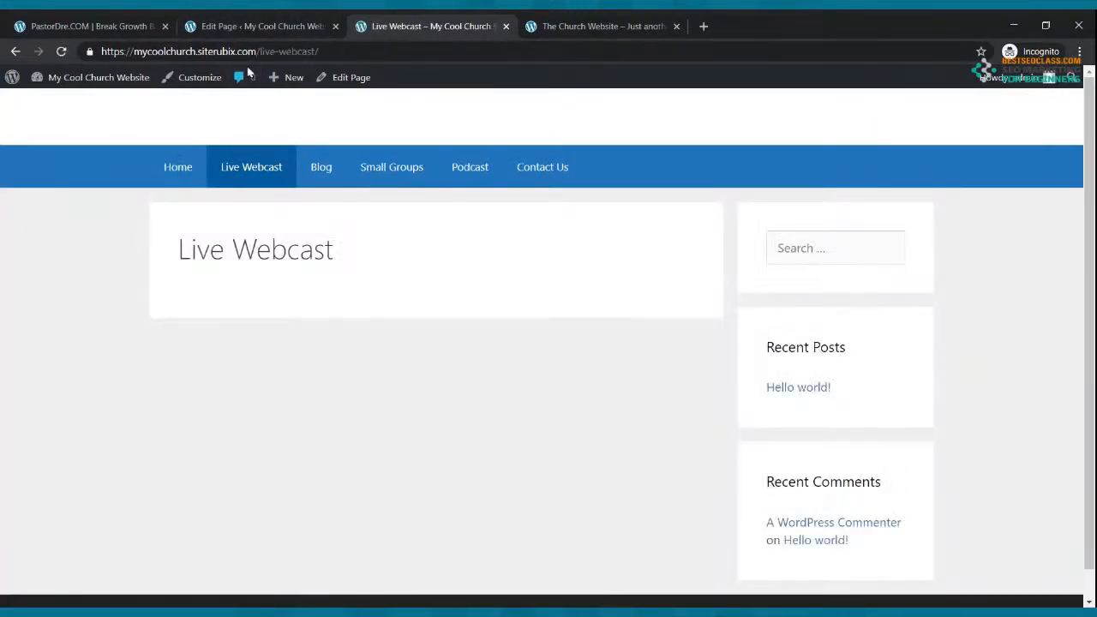
{"action": "left_click", "coordinate": [243, 53]}
{"action": "key", "text": "ctrl+c"}
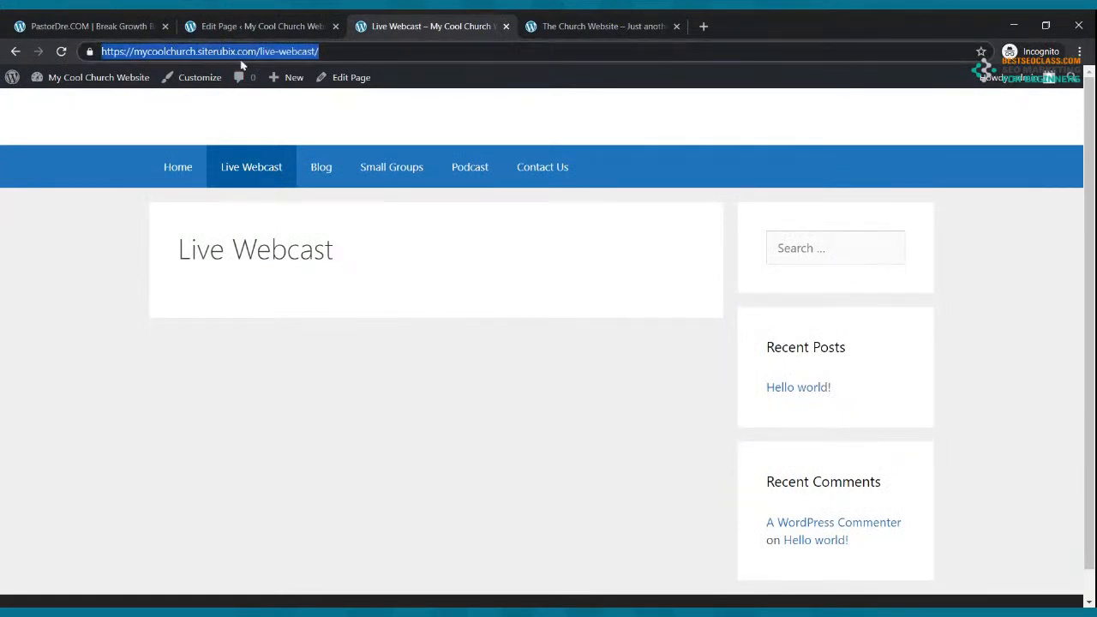
{"action": "left_click", "coordinate": [195, 166]}
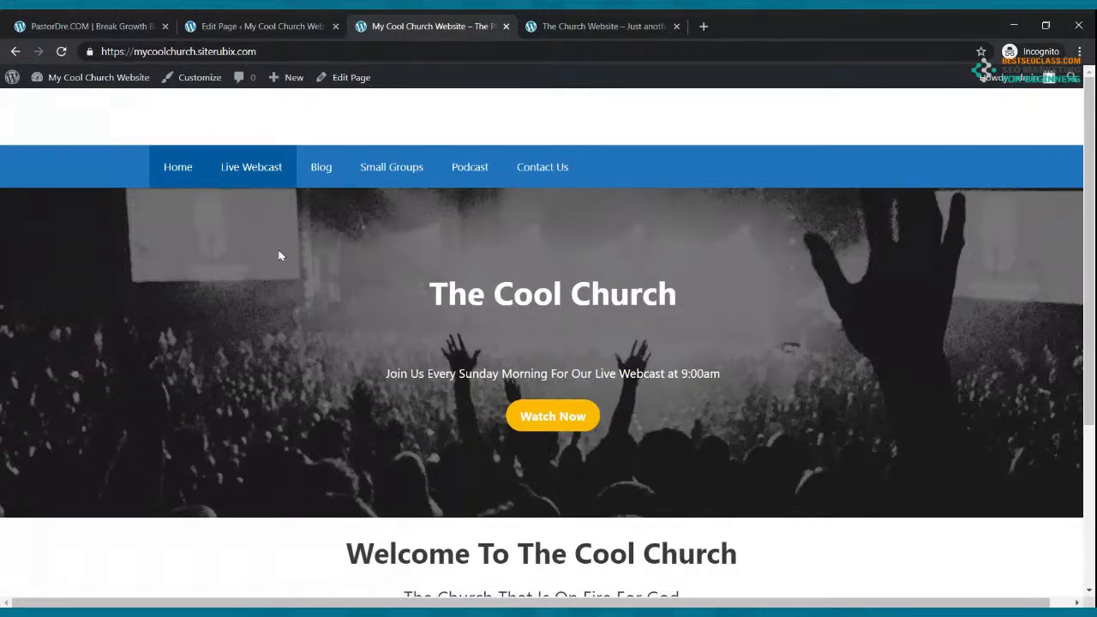
{"action": "left_click", "coordinate": [251, 27]}
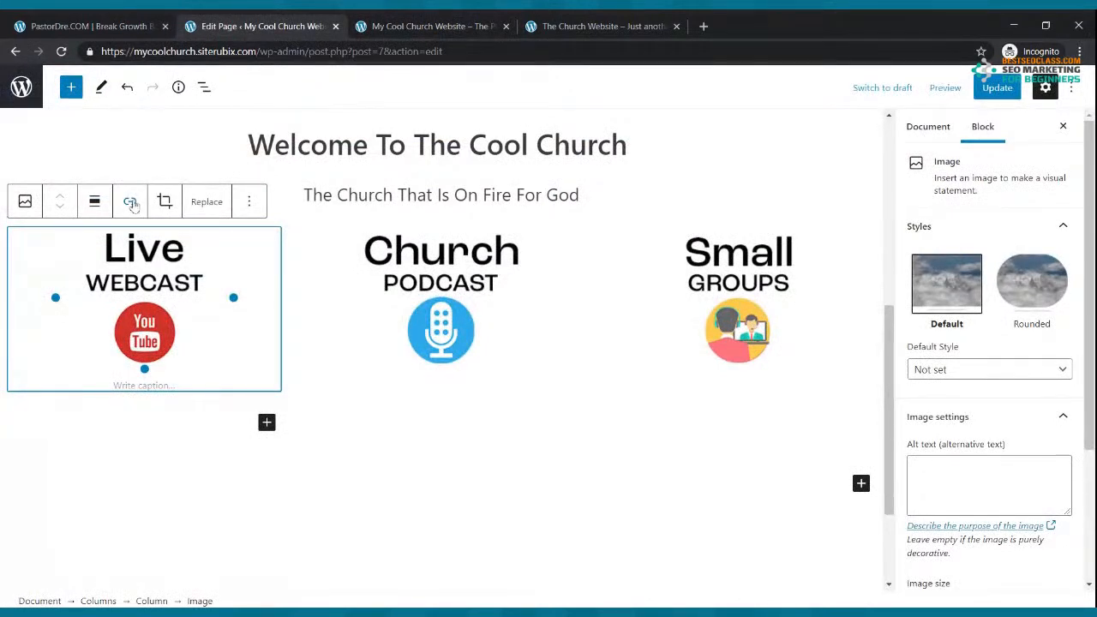
{"action": "left_click", "coordinate": [132, 204]}
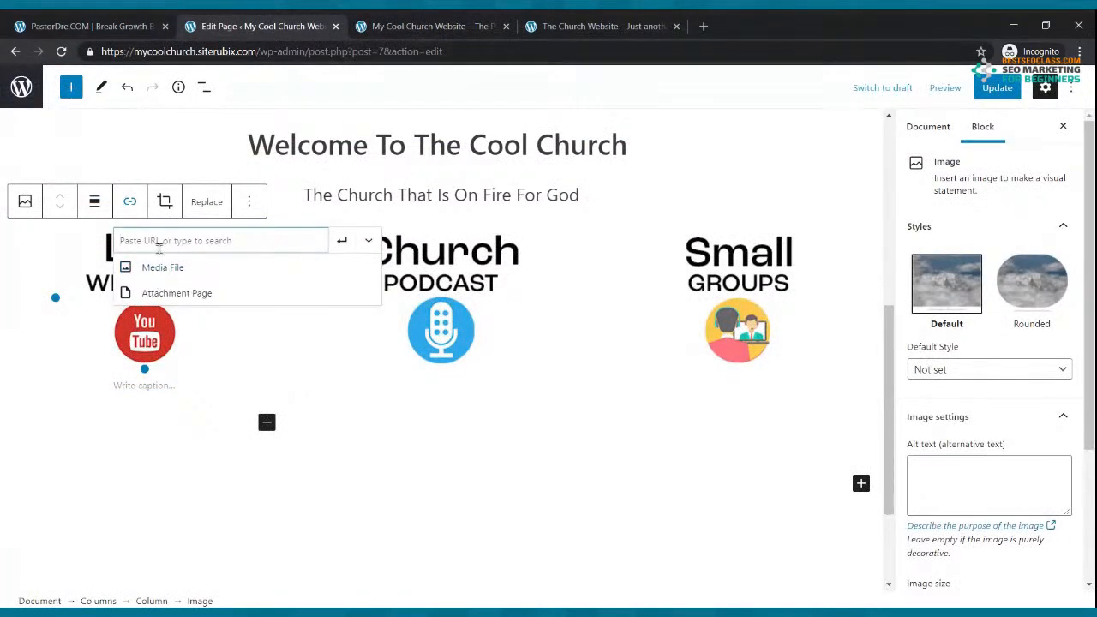
{"action": "key", "text": "ctrl+v"}
{"action": "left_click", "coordinate": [341, 240]}
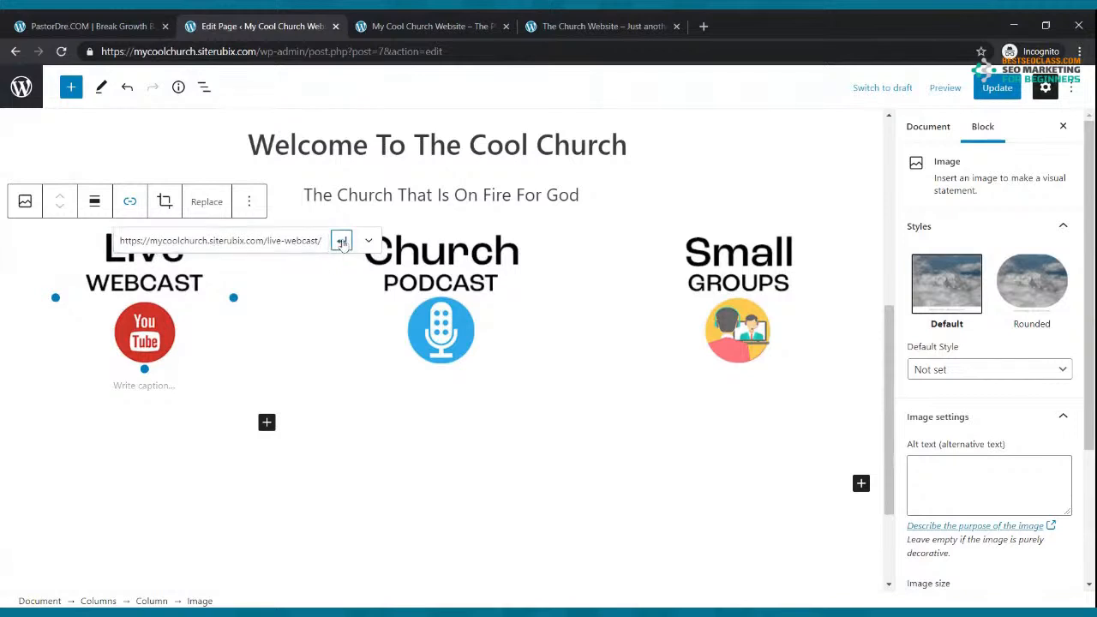
{"action": "left_click", "coordinate": [391, 333]}
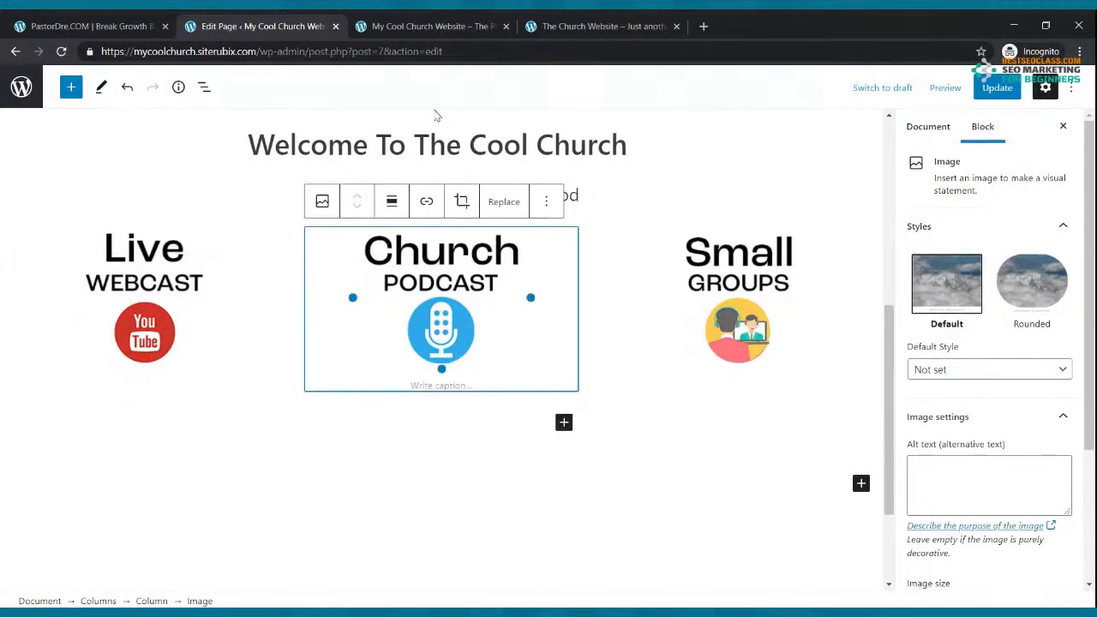
Link the Church Podcast image to the site's /podcast/ page.
{"action": "left_click", "coordinate": [400, 20]}
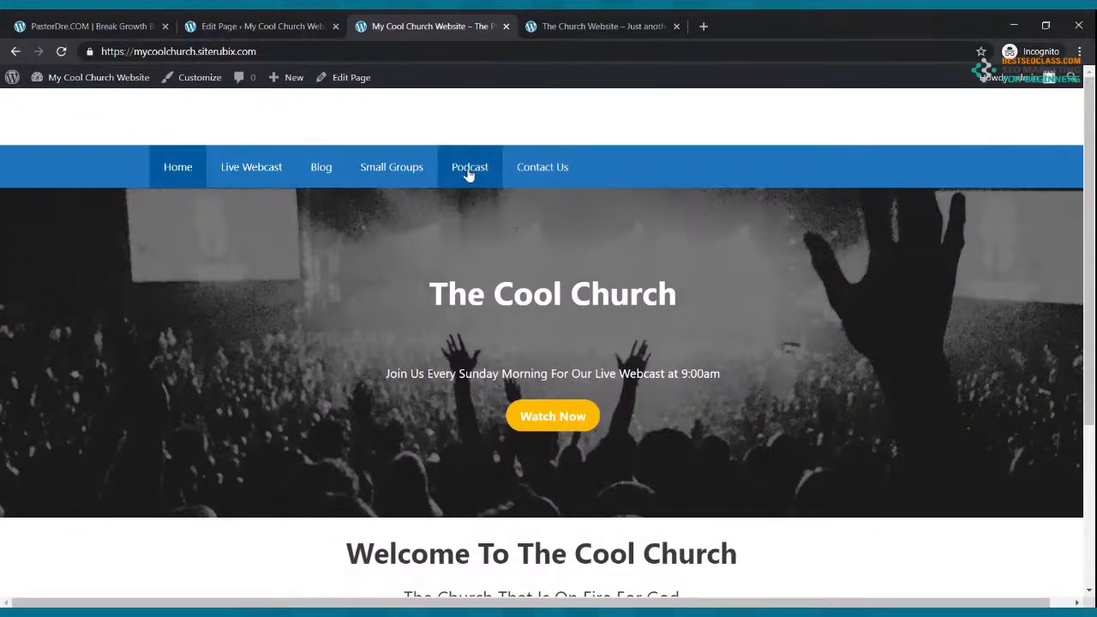
{"action": "left_click", "coordinate": [300, 23]}
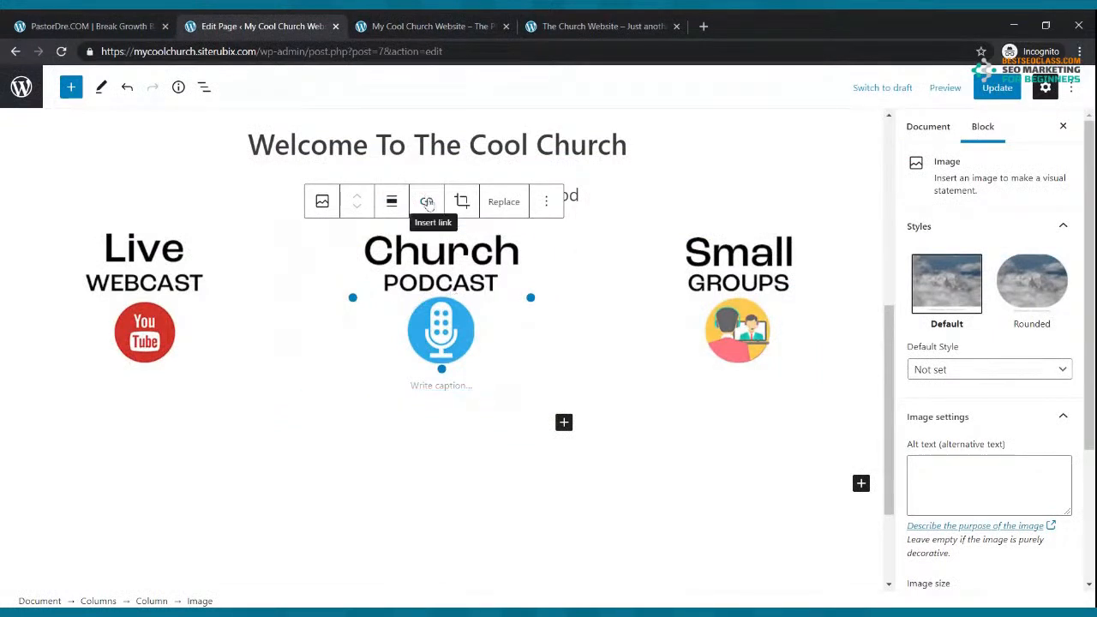
{"action": "left_click", "coordinate": [426, 201]}
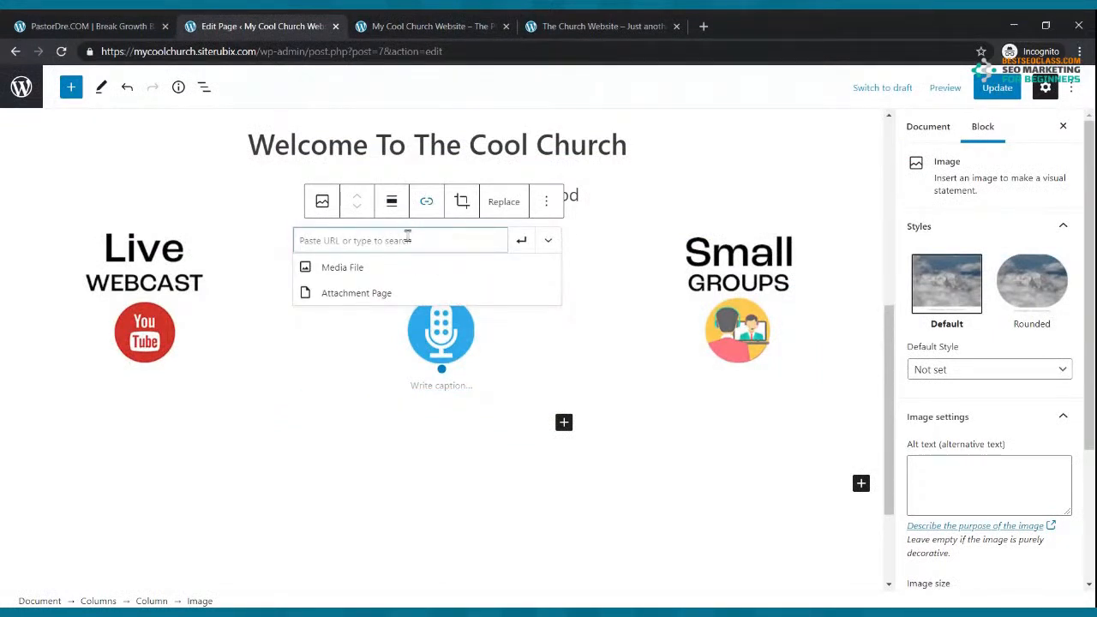
{"action": "type", "text": "https://mycoolchurch.siterubix.com/podcast/"}
{"action": "left_click", "coordinate": [519, 242]}
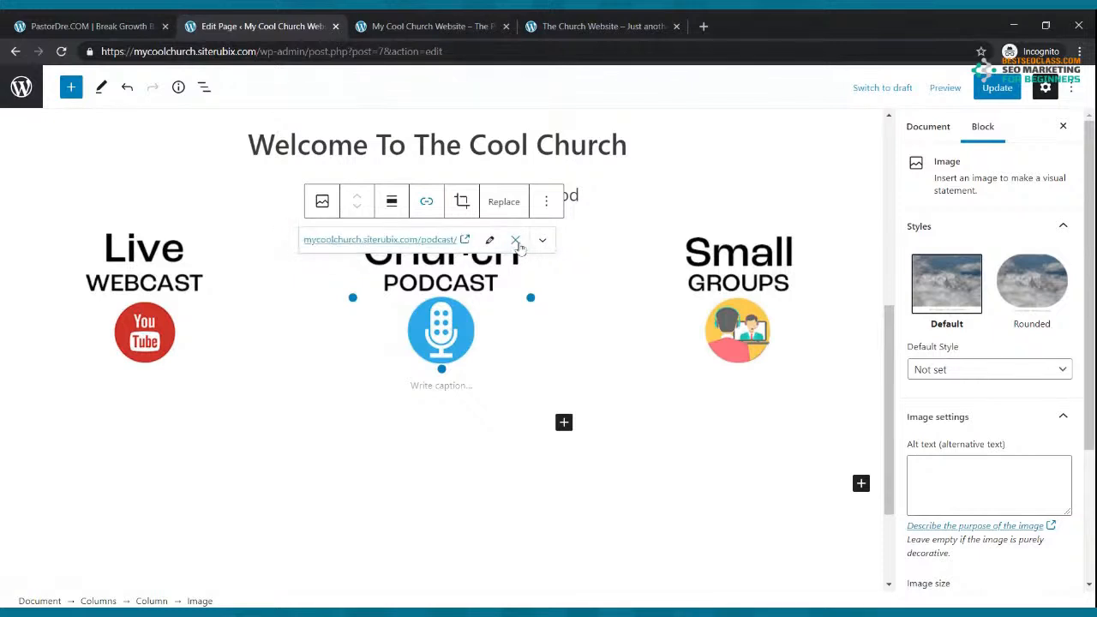
Link the Small Groups image to the /small-groups/ page and update the home page.
{"action": "left_click", "coordinate": [428, 27]}
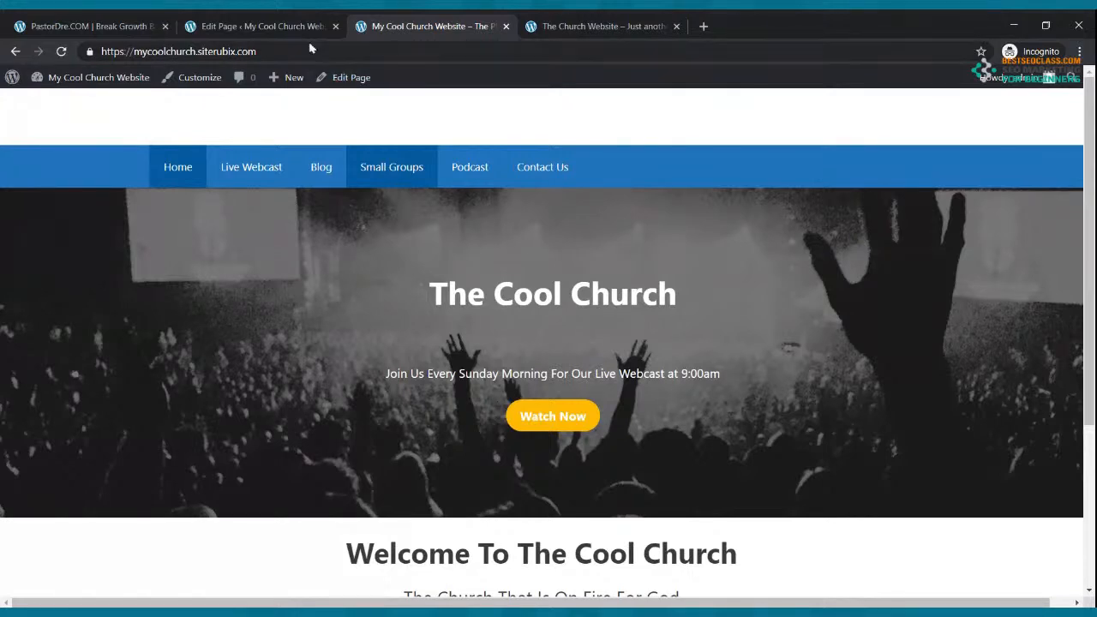
{"action": "left_click", "coordinate": [288, 27]}
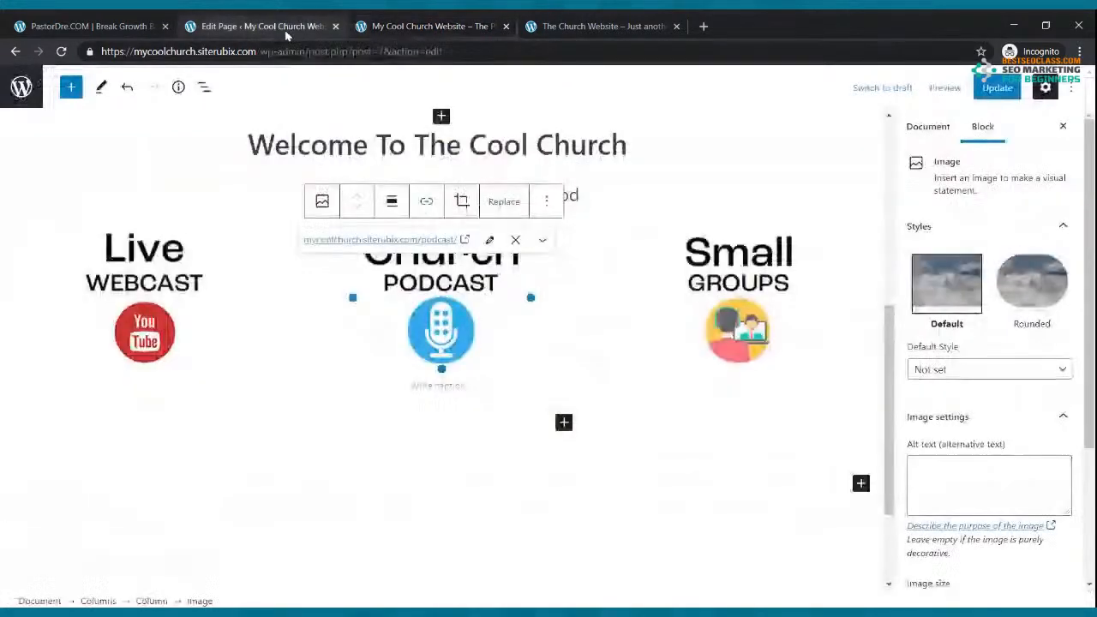
{"action": "left_click", "coordinate": [744, 315]}
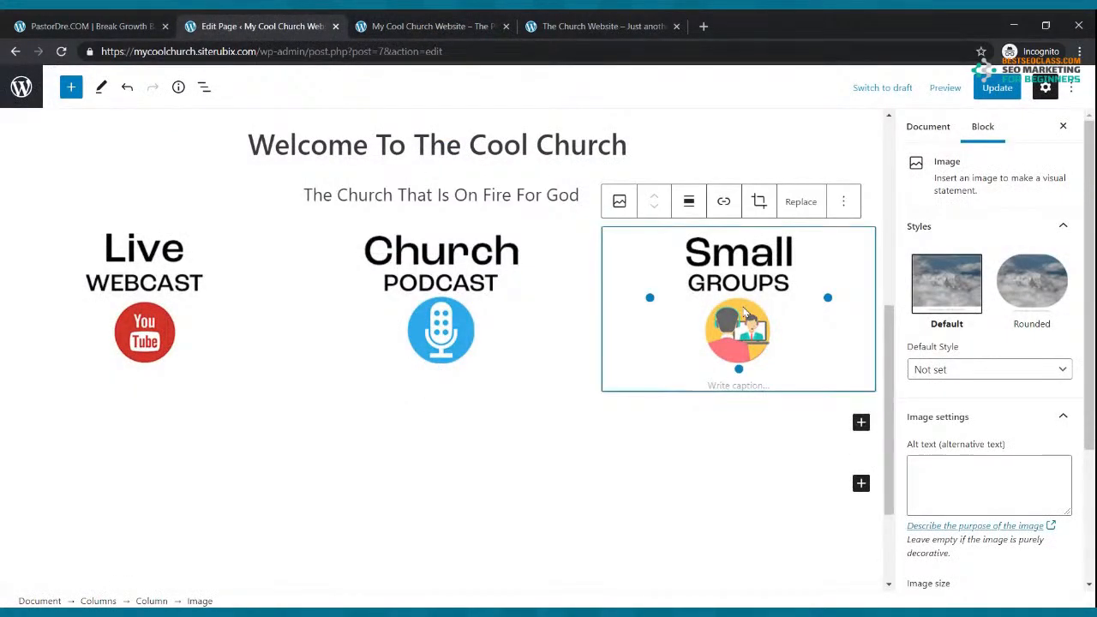
{"action": "left_click", "coordinate": [724, 202]}
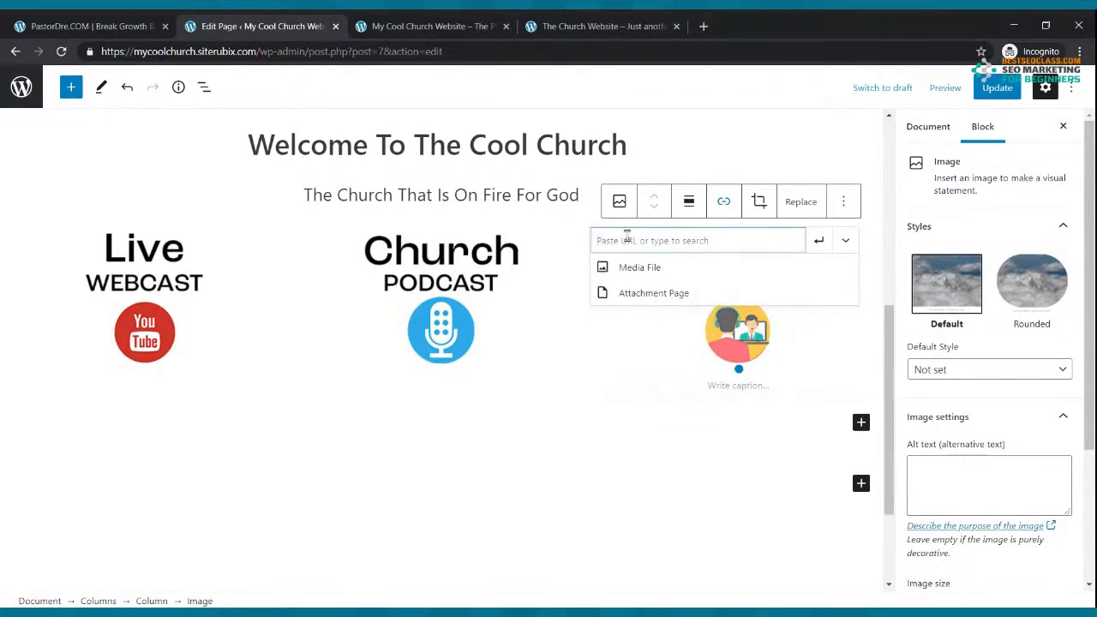
{"action": "type", "text": "https://mycoolchurch.siterubix.com/small-groups/"}
{"action": "left_click", "coordinate": [817, 242]}
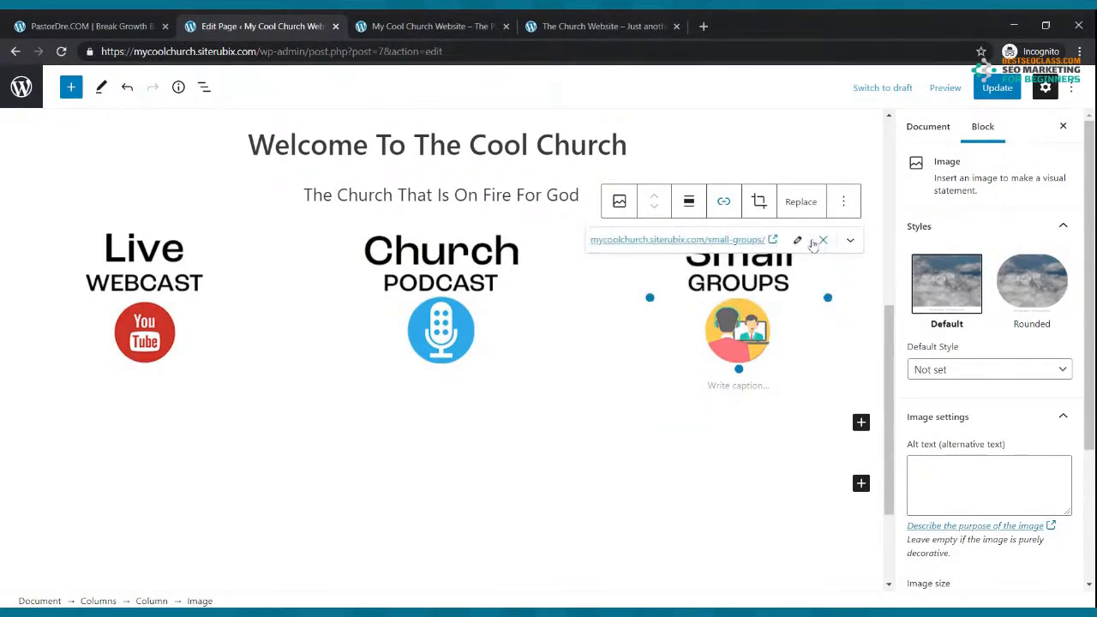
{"action": "left_click", "coordinate": [996, 88]}
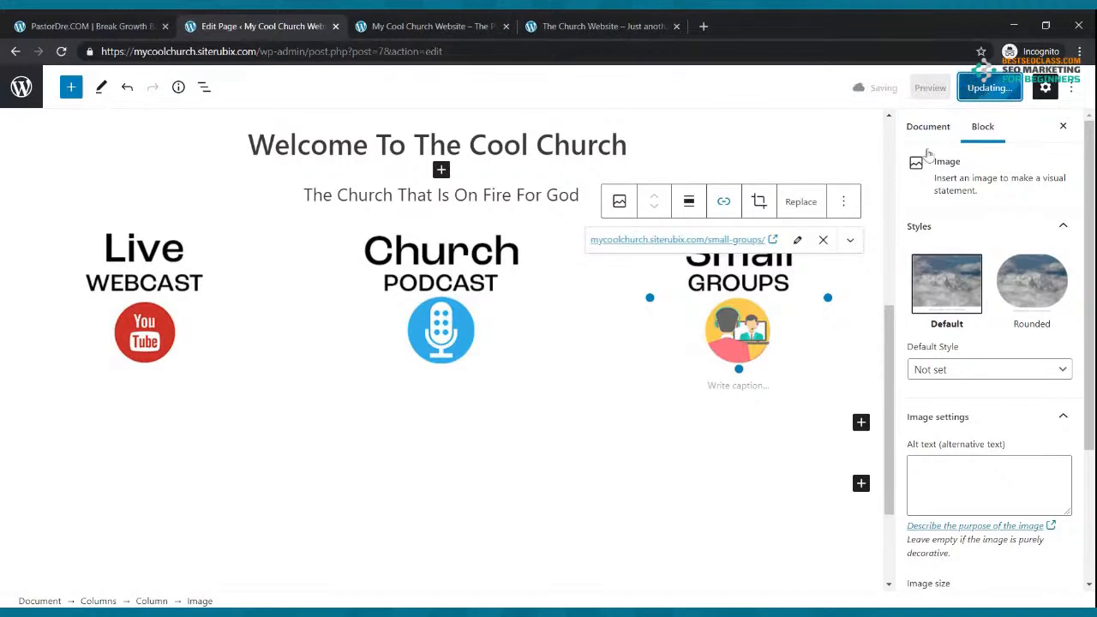
{"action": "left_click", "coordinate": [360, 26]}
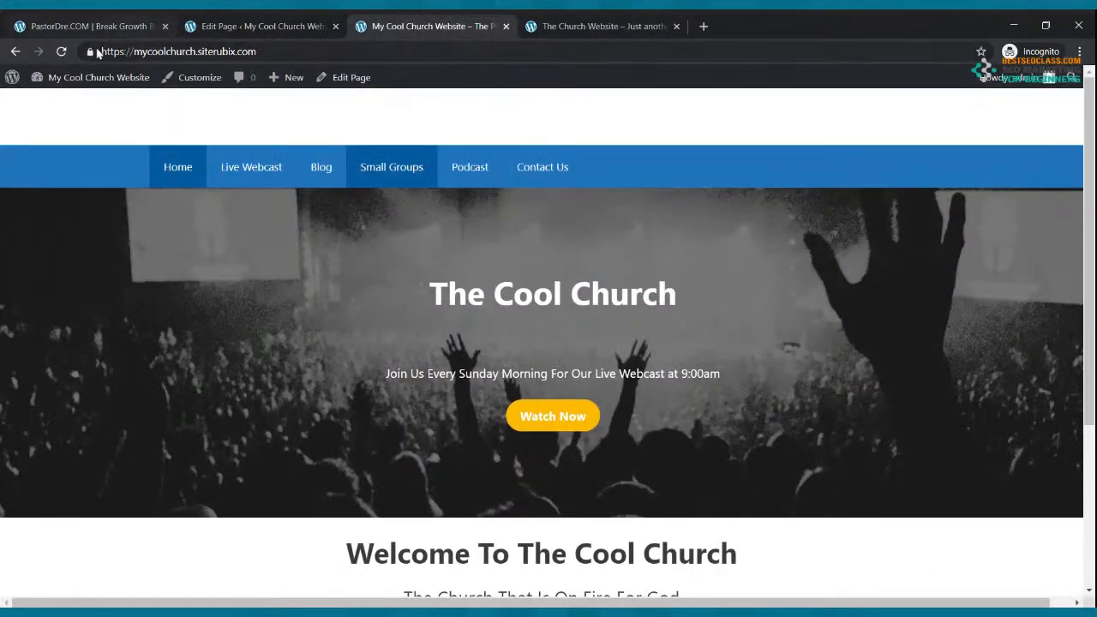
{"action": "left_click", "coordinate": [61, 51]}
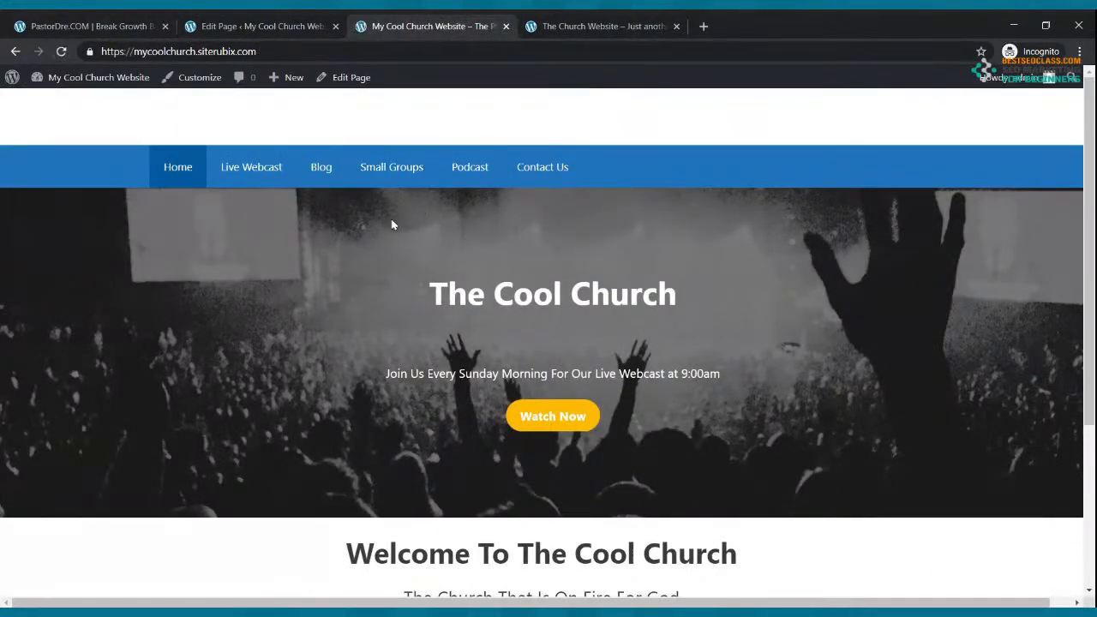
{"action": "scroll", "coordinate": [392, 225], "scroll_direction": "down", "scroll_amount": 3}
{"action": "left_click", "coordinate": [205, 454]}
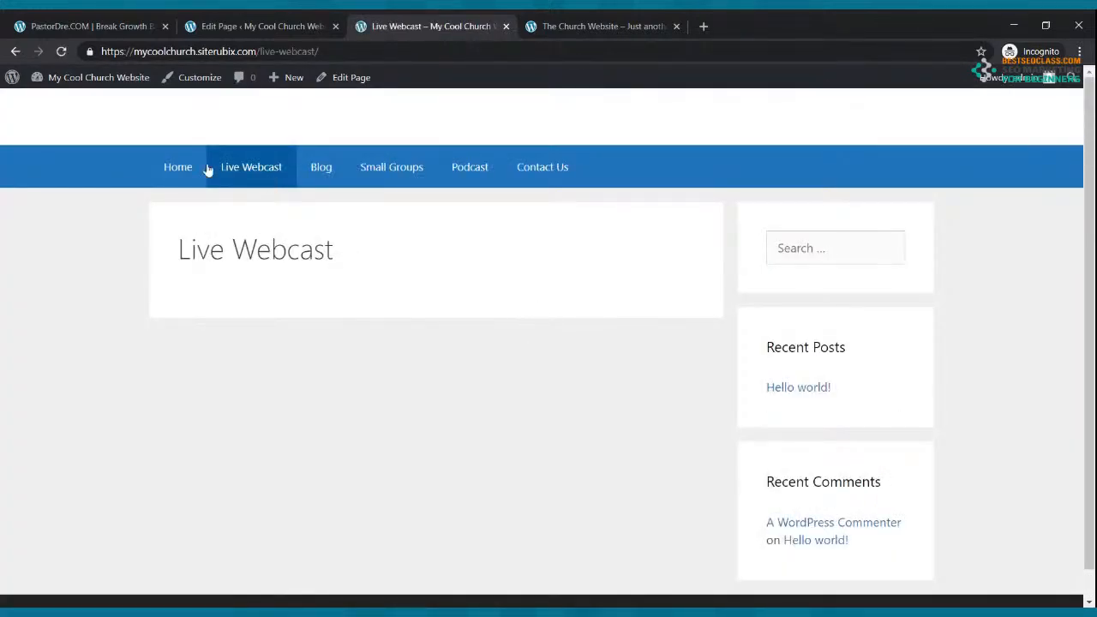
{"action": "left_click", "coordinate": [193, 168]}
{"action": "scroll", "coordinate": [514, 386], "scroll_direction": "down", "scroll_amount": 3}
{"action": "left_click", "coordinate": [544, 437]}
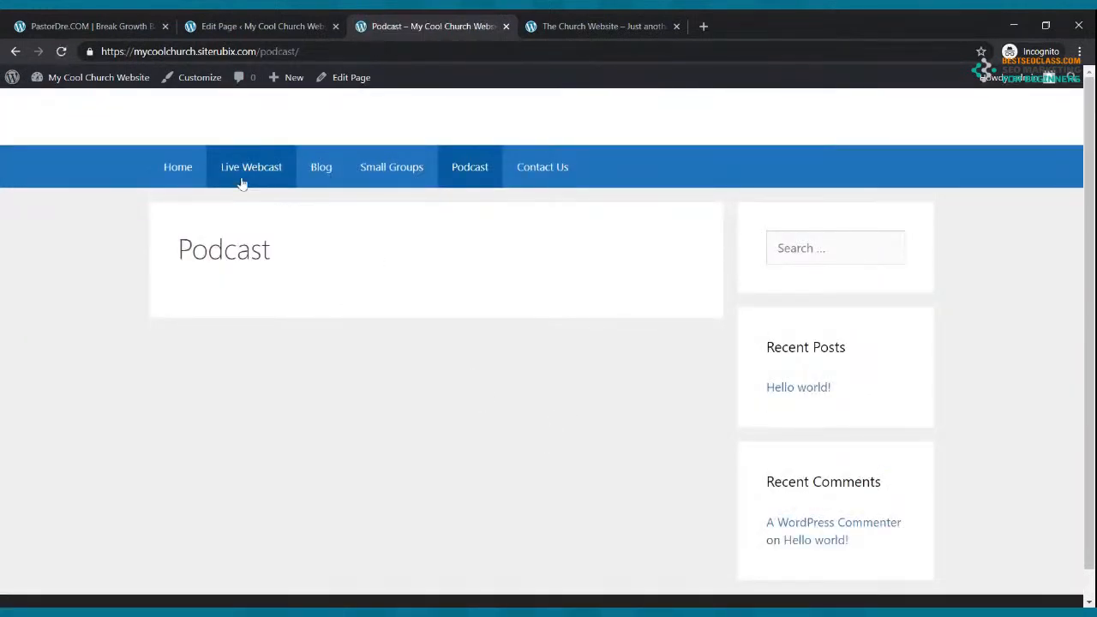
{"action": "left_click", "coordinate": [167, 174]}
{"action": "scroll", "coordinate": [485, 293], "scroll_direction": "down", "scroll_amount": 3}
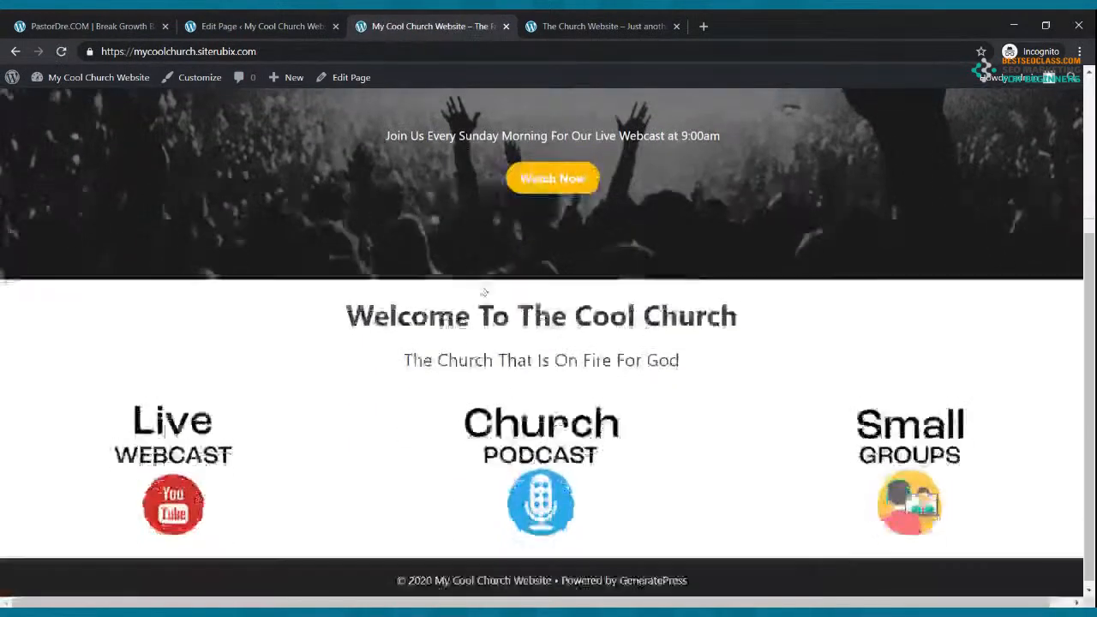
{"action": "left_click", "coordinate": [889, 434]}
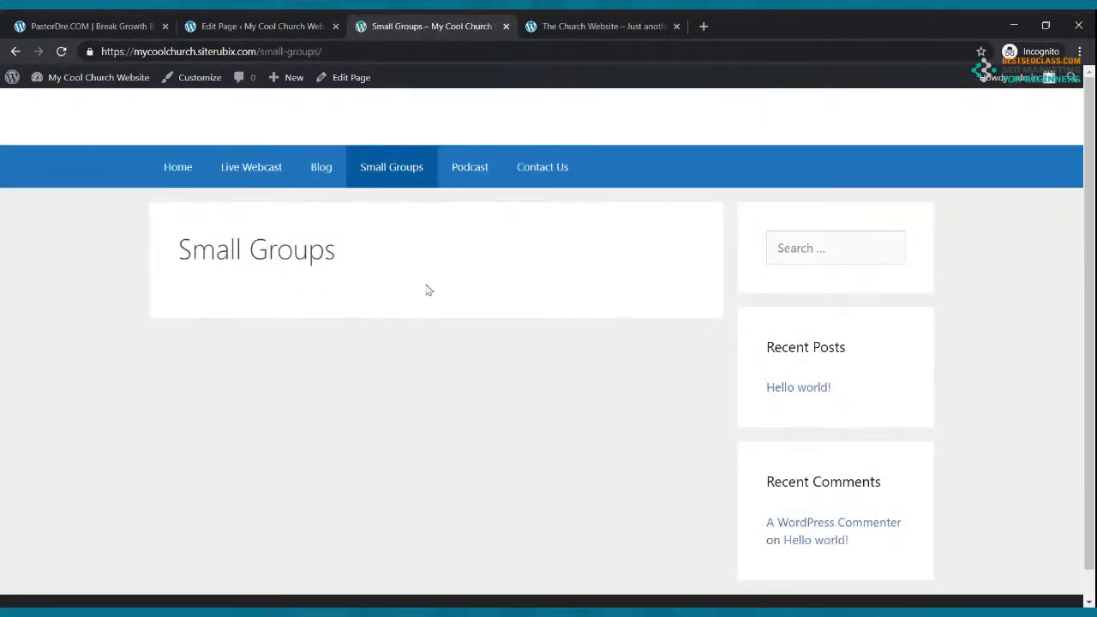
{"action": "left_click", "coordinate": [182, 177]}
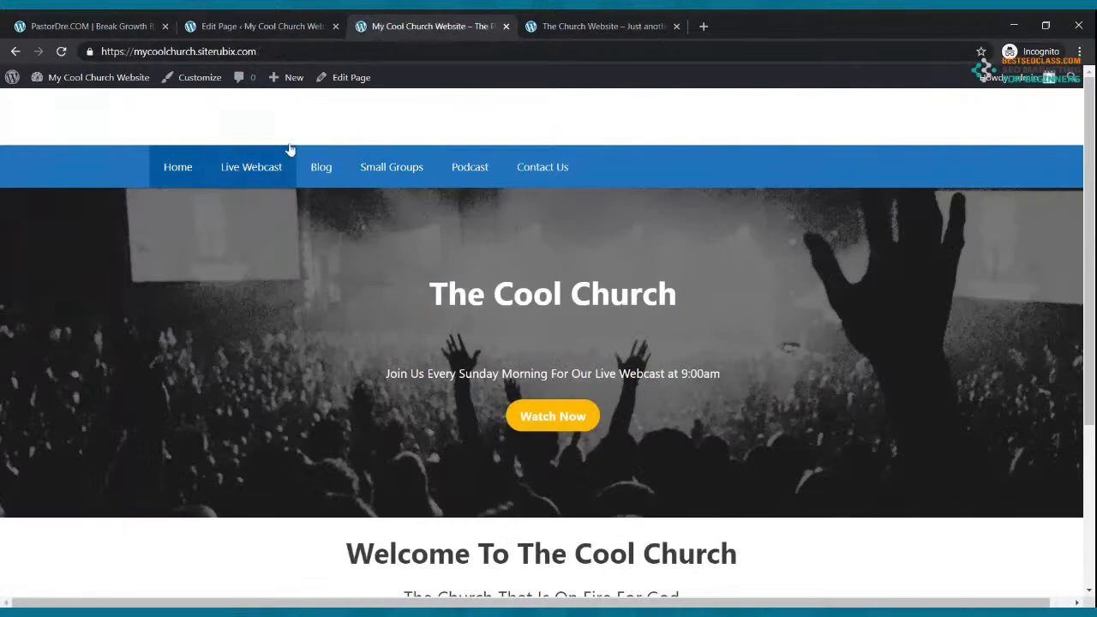
{"action": "left_click", "coordinate": [636, 28]}
{"action": "scroll", "coordinate": [583, 322], "scroll_direction": "down", "scroll_amount": 4}
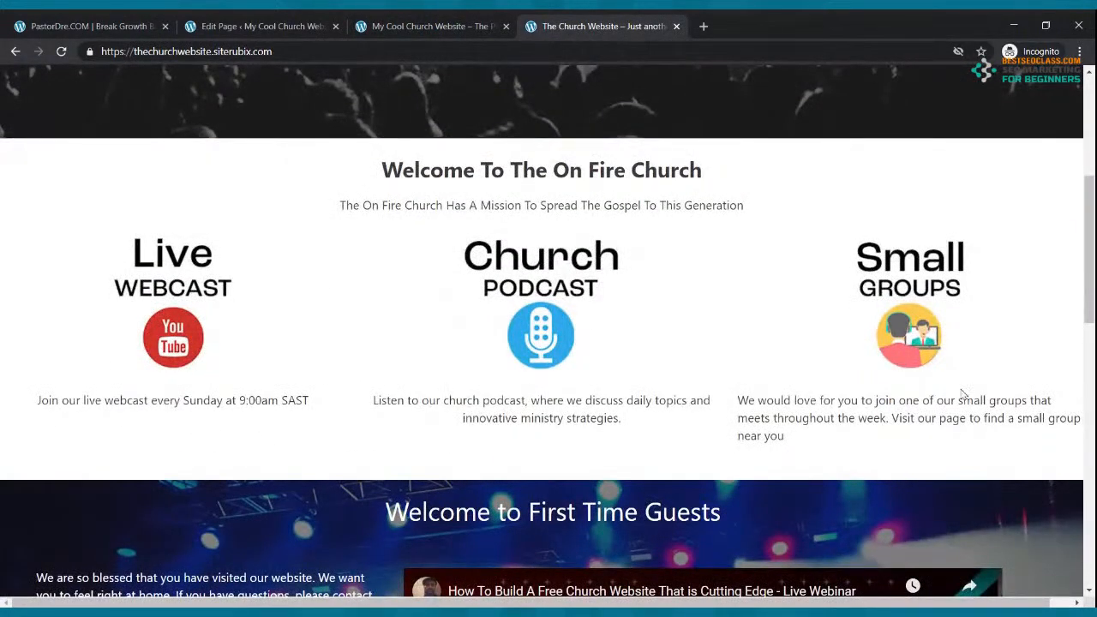
{"action": "left_click", "coordinate": [257, 26]}
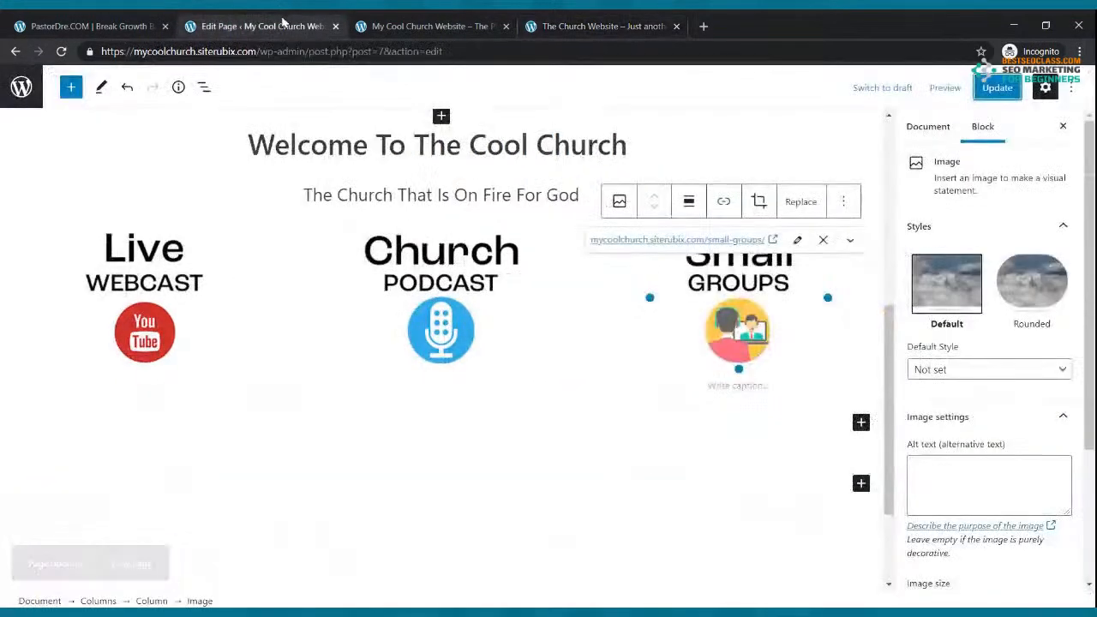
Add a paragraph under the Live Webcast image beginning 'Tune in to our Live Webcast'.
{"action": "left_click", "coordinate": [157, 352]}
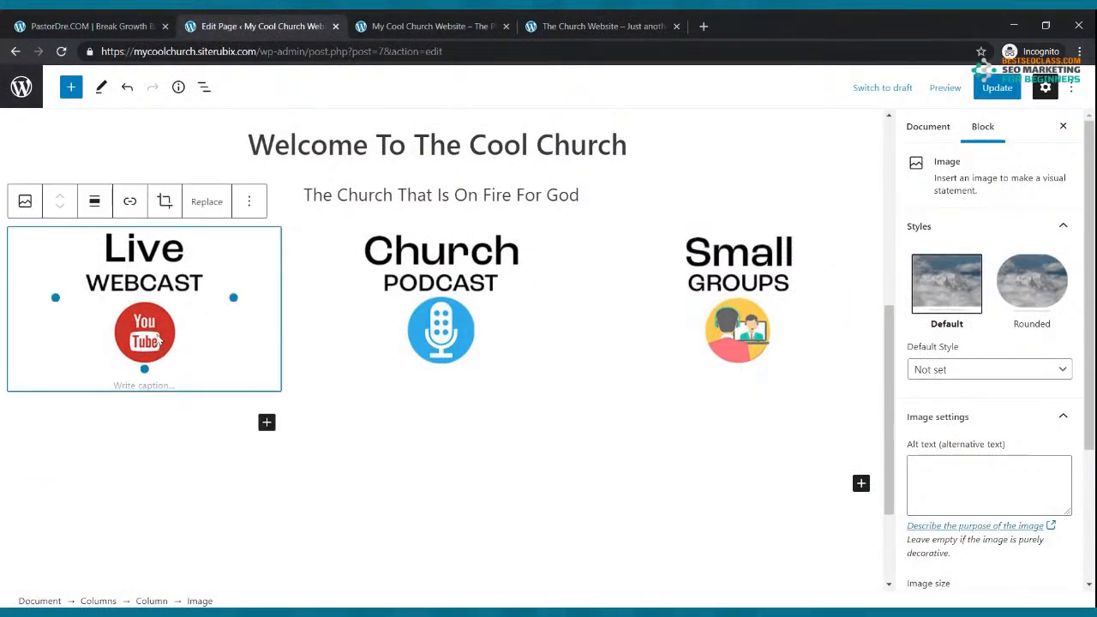
{"action": "left_click", "coordinate": [266, 424]}
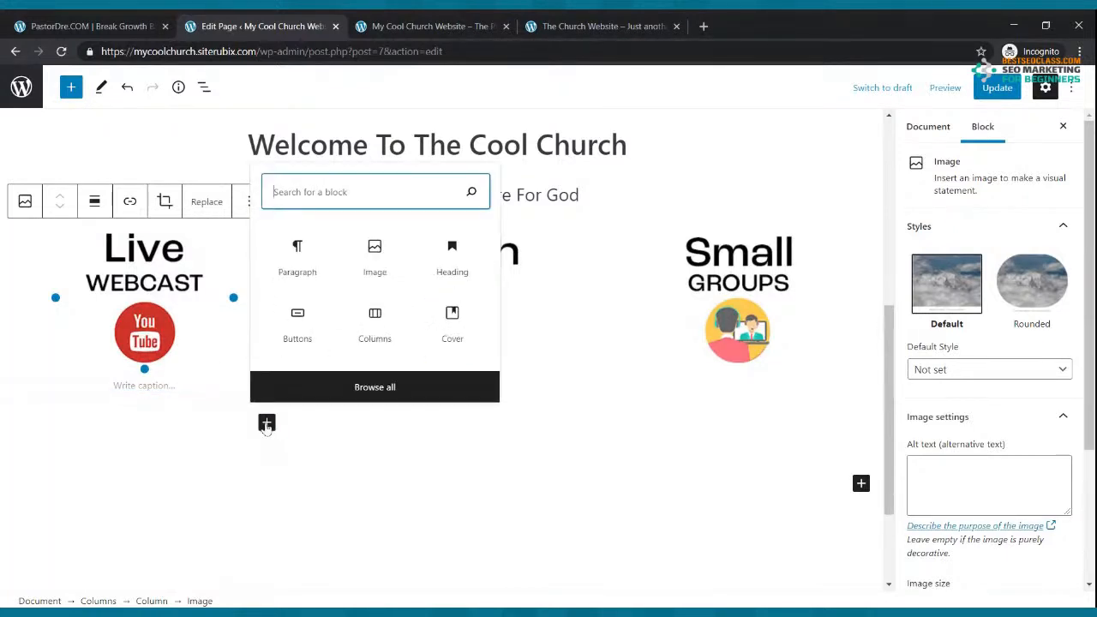
{"action": "left_click", "coordinate": [299, 267]}
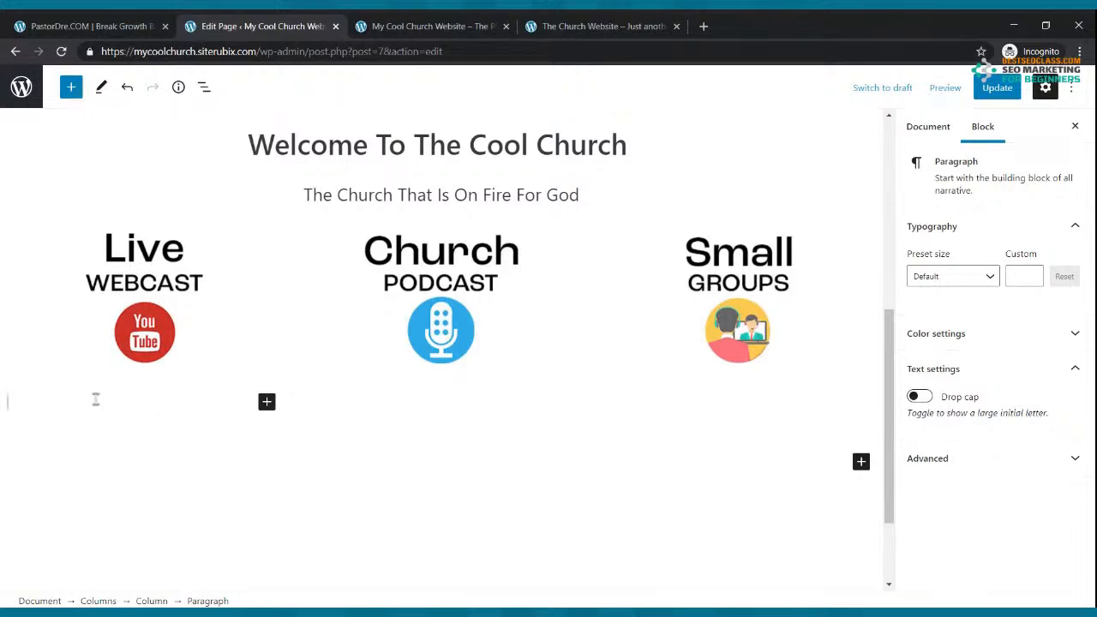
{"action": "type", "text": "R"}
{"action": "scroll", "coordinate": [96, 400], "scroll_direction": "up", "scroll_amount": 1}
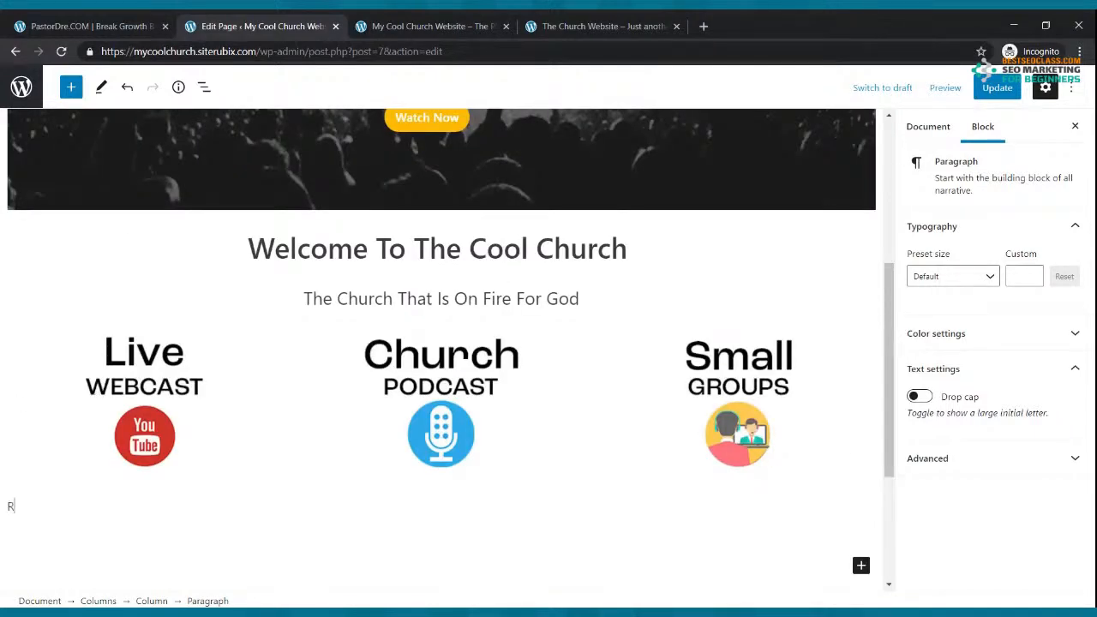
{"action": "key", "text": "BackSpace"}
{"action": "type", "text": "Tuen"}
{"action": "type", "text": " in"}
{"action": "key", "text": "BackSpace"}
{"action": "key", "text": "BackSpace"}
{"action": "key", "text": "BackSpace"}
{"action": "type", "text": "e in to our Live We"}
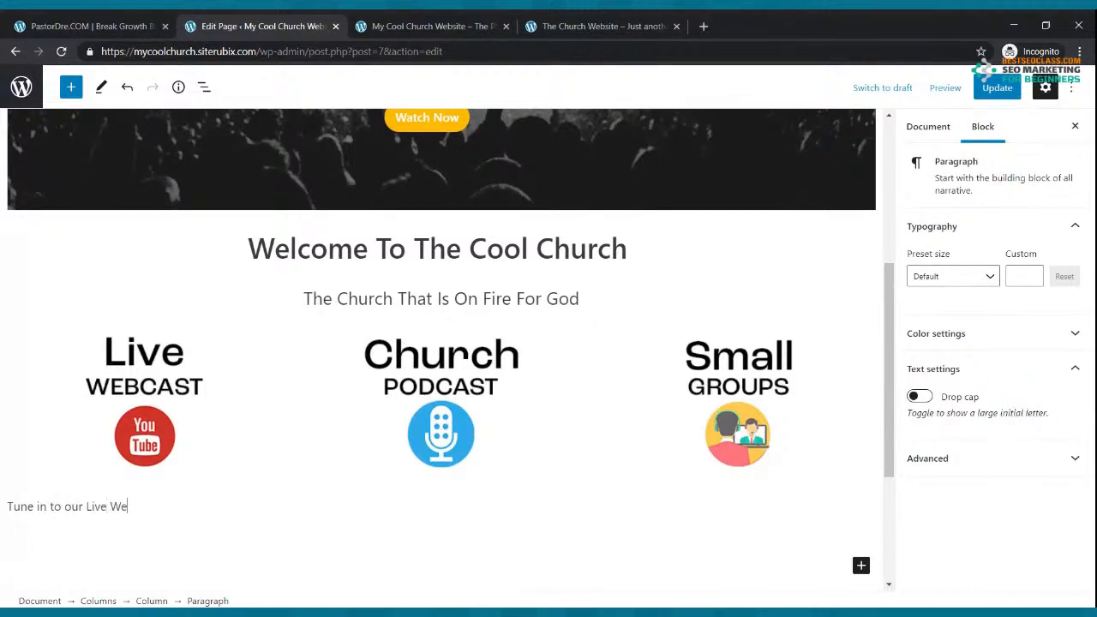
{"action": "type", "text": "bas"}
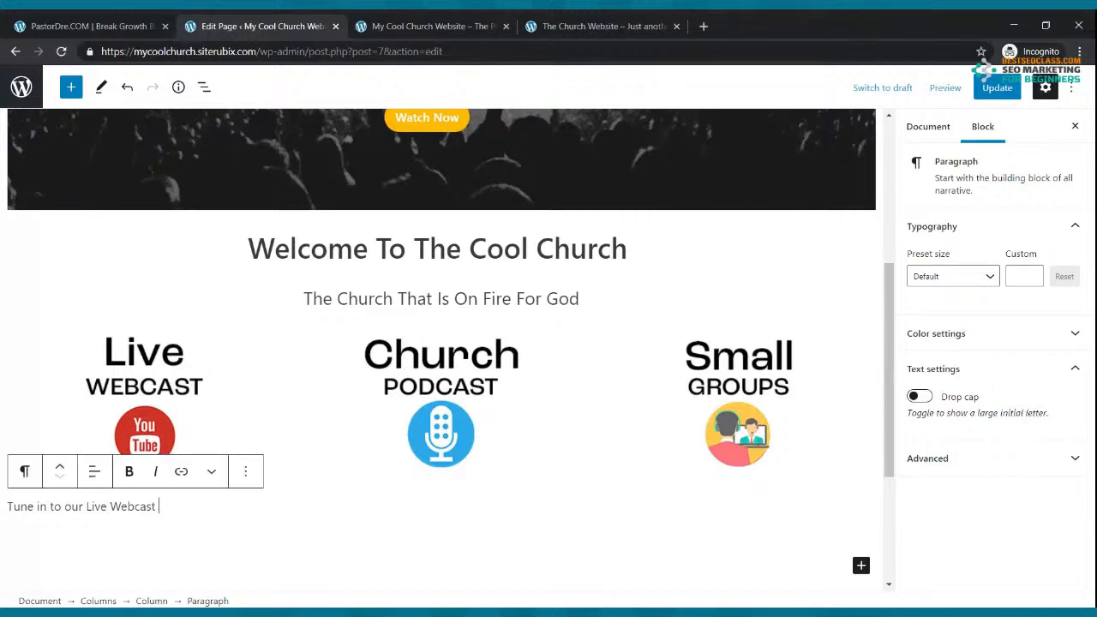
Finish the caption with 'every Sunday Morning at 9:00am' and centre the text.
{"action": "left_click", "coordinate": [2, 592]}
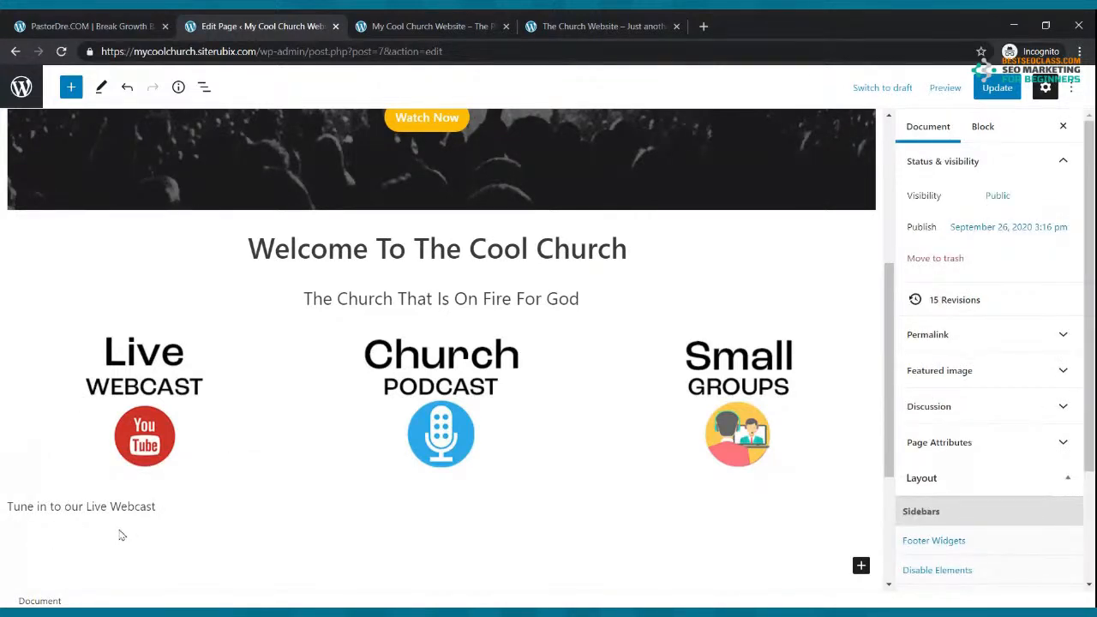
{"action": "left_click", "coordinate": [158, 506]}
{"action": "type", "text": "ever"}
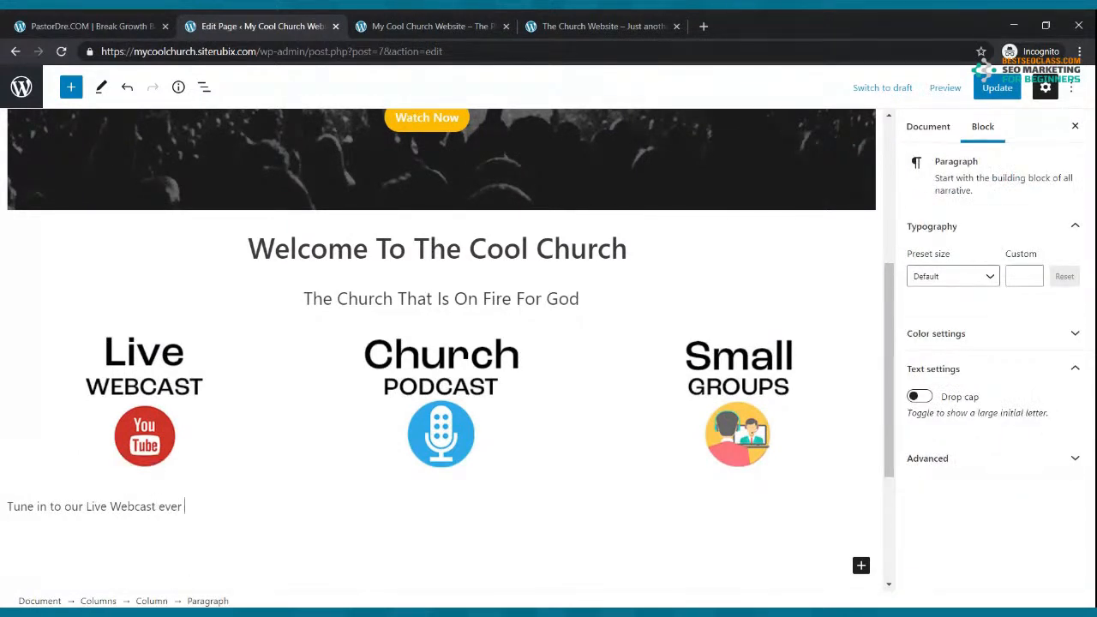
{"action": "type", "text": " Duunday Morning at"}
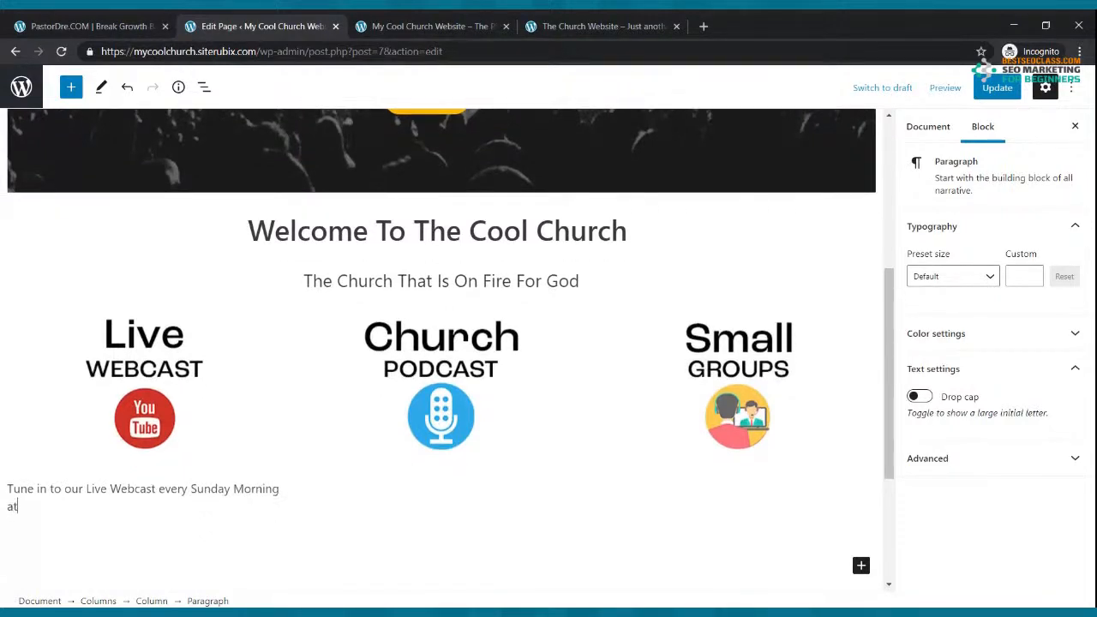
{"action": "type", "text": " 9:00am"}
{"action": "left_click_drag", "start_coordinate": [66, 508], "coordinate": [10, 490]}
{"action": "left_click", "coordinate": [70, 510]}
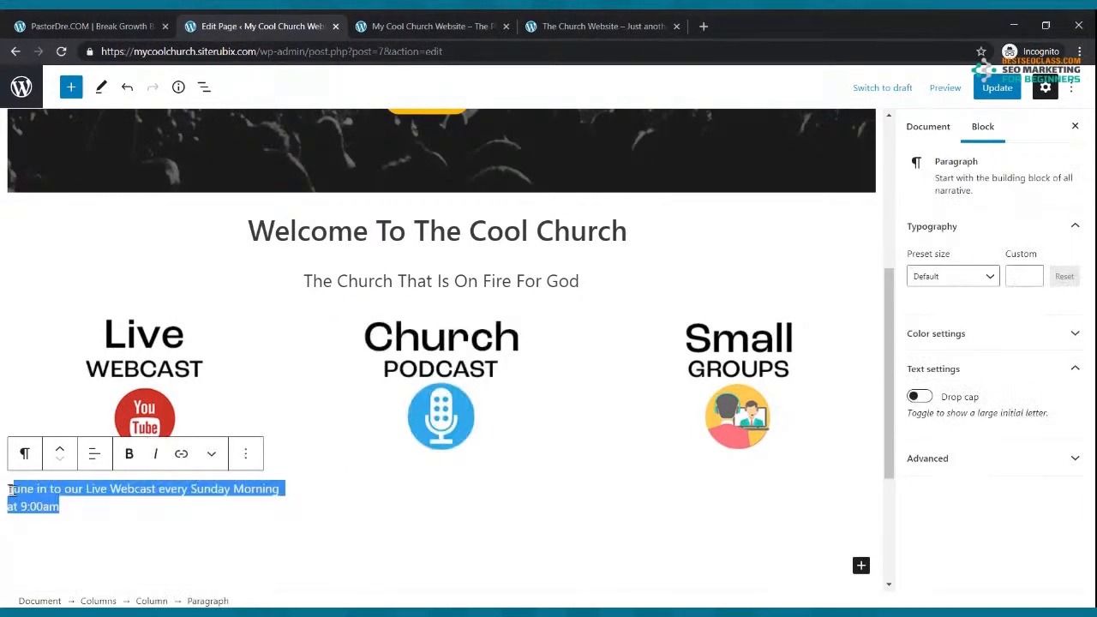
{"action": "left_click", "coordinate": [94, 454]}
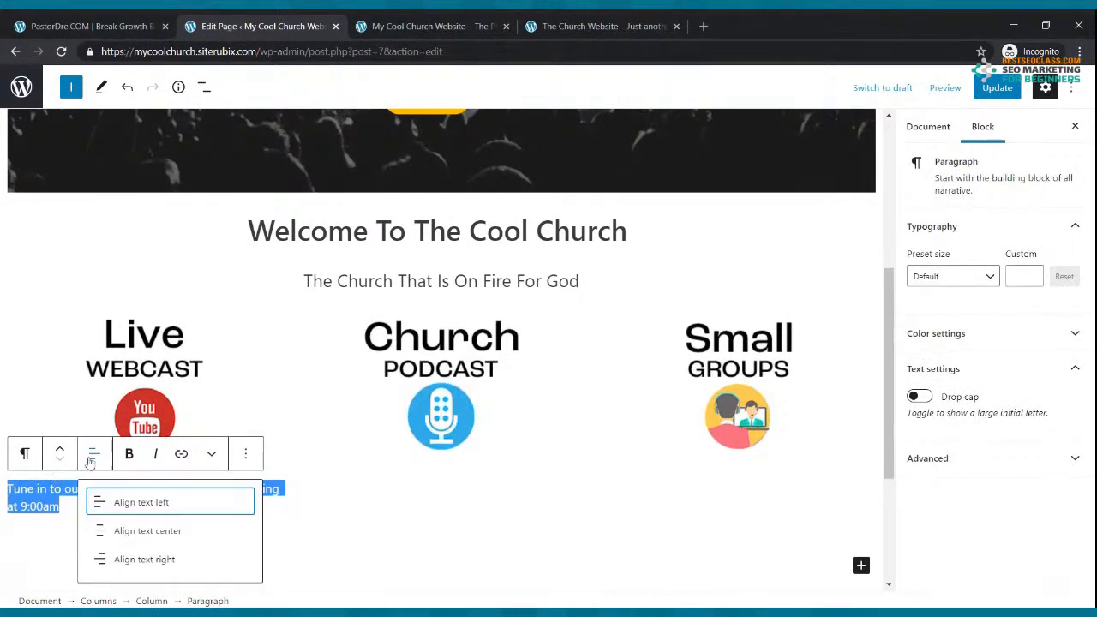
{"action": "left_click", "coordinate": [147, 532]}
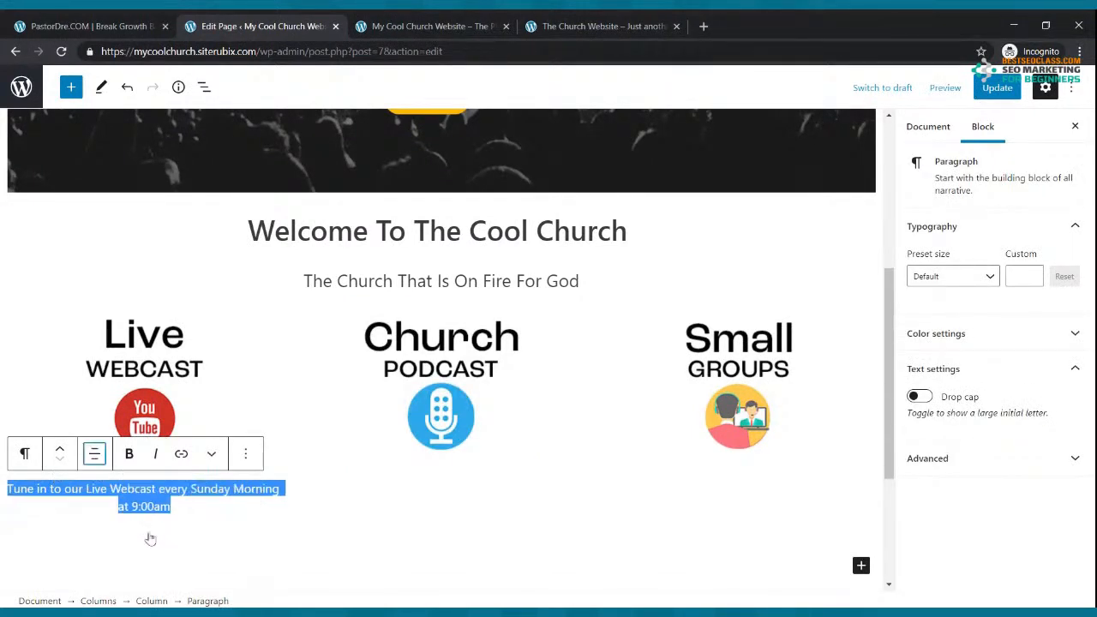
{"action": "left_click", "coordinate": [421, 483]}
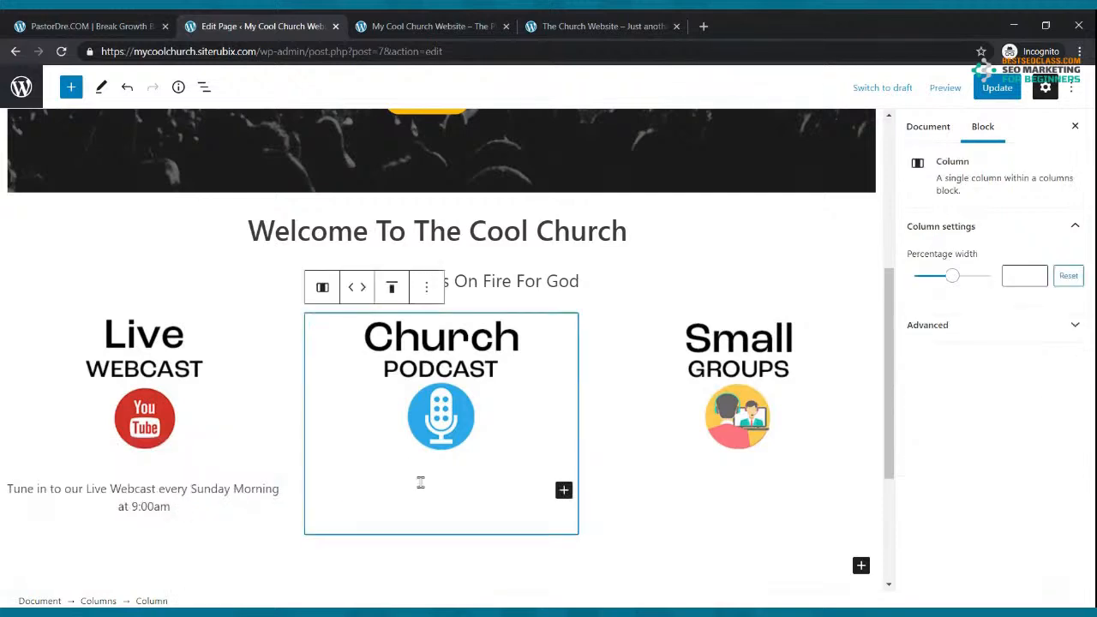
Add the centred paragraph 'Check out our Church Podcast where we discuss hot topics of today.' below the podcast image.
{"action": "left_click", "coordinate": [563, 490]}
{"action": "left_click", "coordinate": [592, 332]}
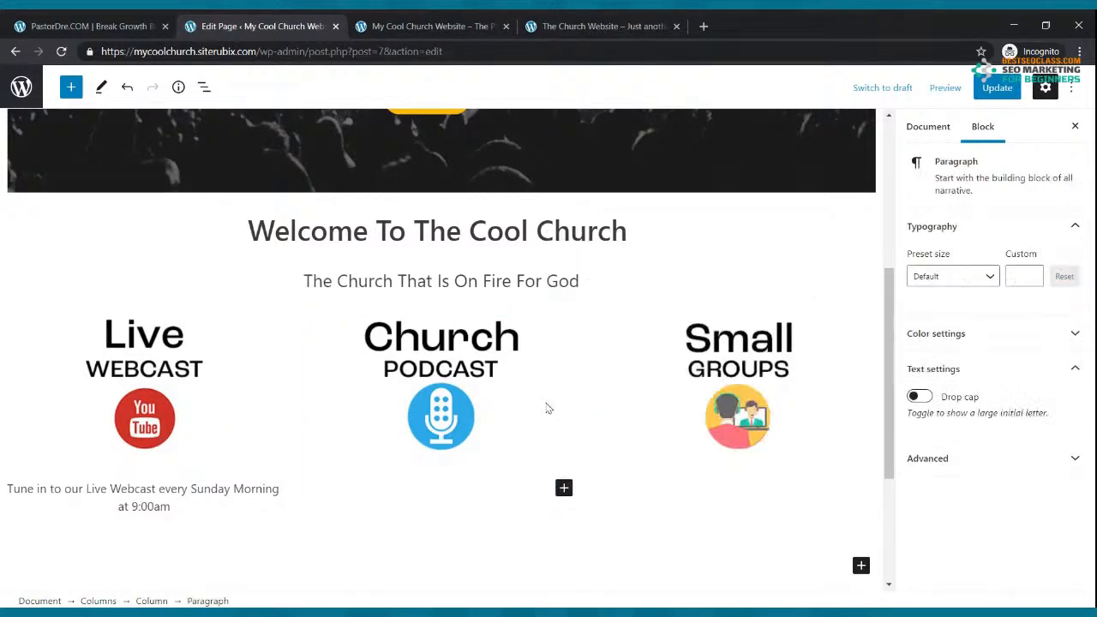
{"action": "type", "text": "Check out our Church Po"}
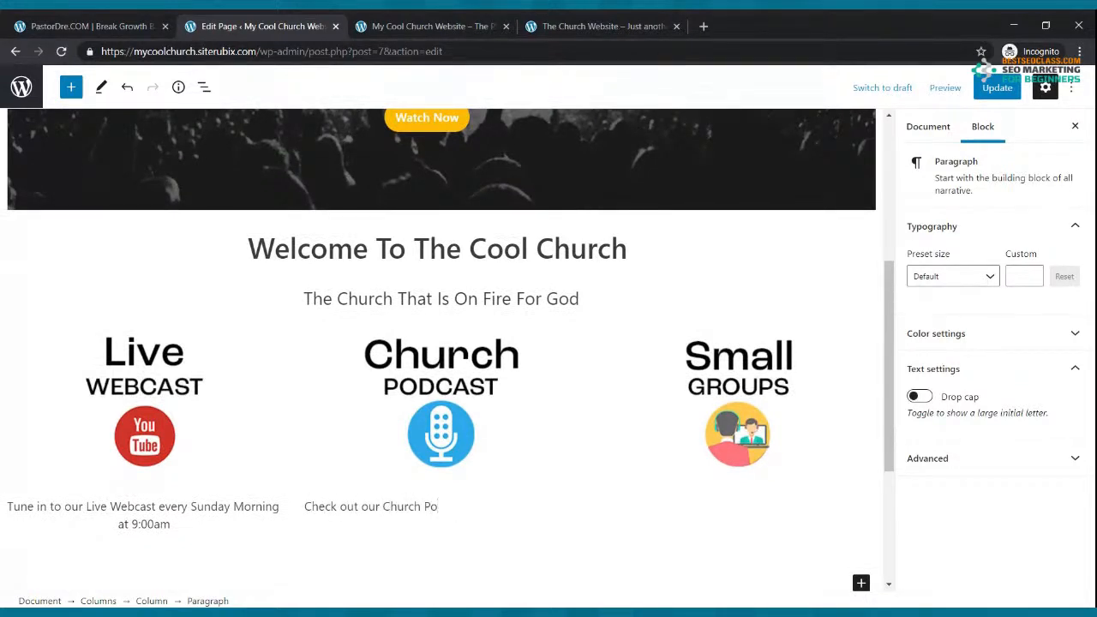
{"action": "type", "text": "dcast whre we"}
{"action": "key", "text": "BackSpace"}
{"action": "key", "text": "BackSpace"}
{"action": "key", "text": "BackSpace"}
{"action": "type", "text": "we discuss hot top"}
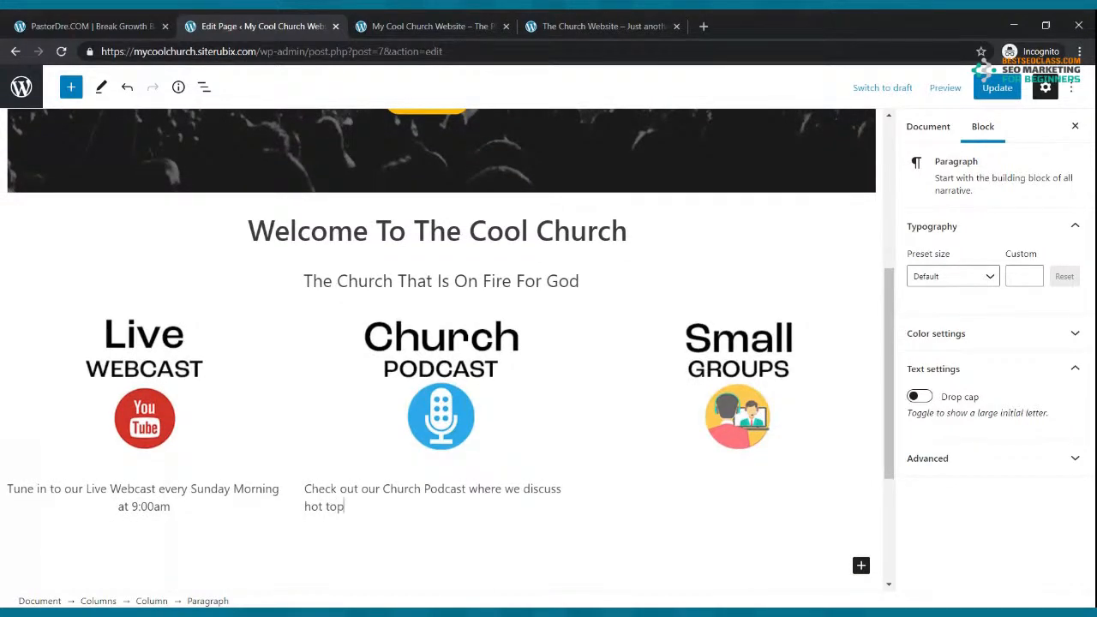
{"action": "type", "text": "ics of today."}
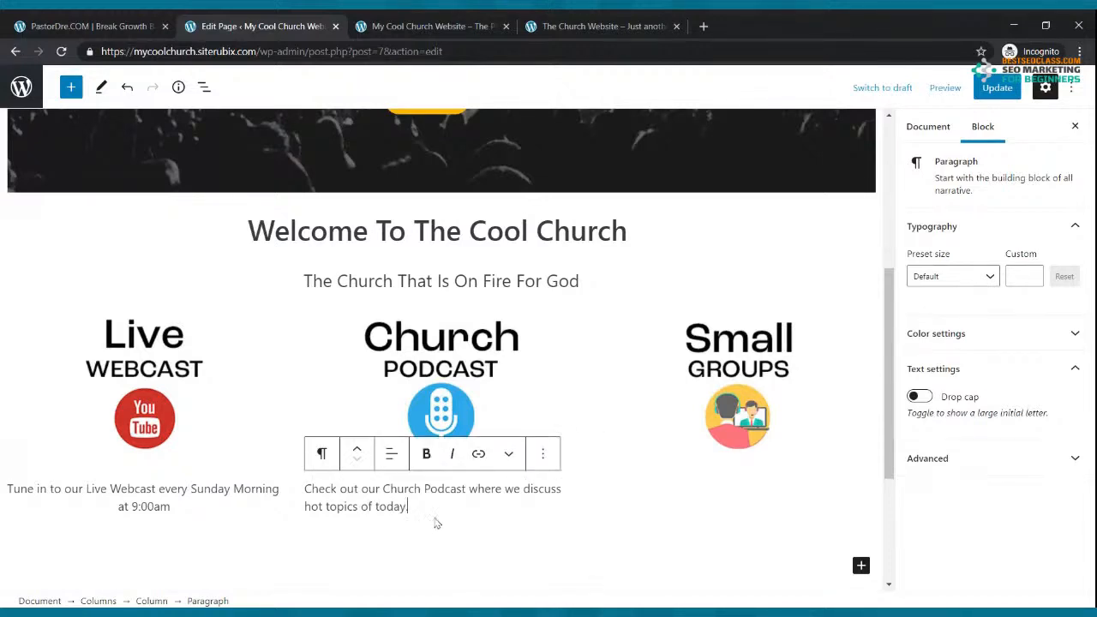
{"action": "left_click_drag", "start_coordinate": [424, 506], "coordinate": [330, 496]}
{"action": "left_click", "coordinate": [404, 499]}
{"action": "left_click", "coordinate": [392, 456]}
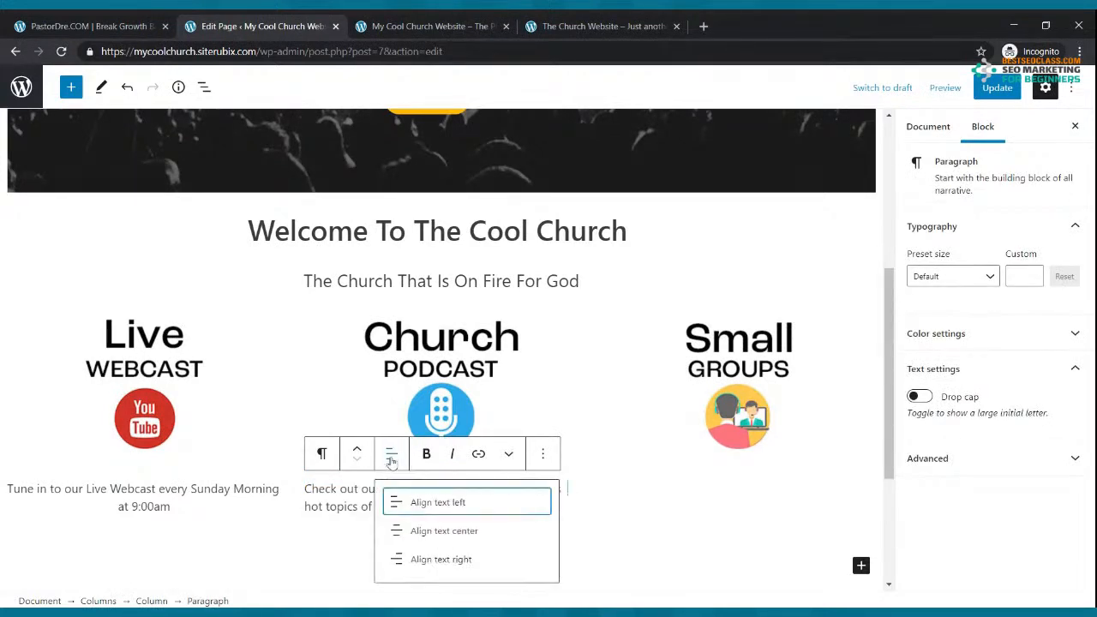
{"action": "left_click", "coordinate": [426, 535]}
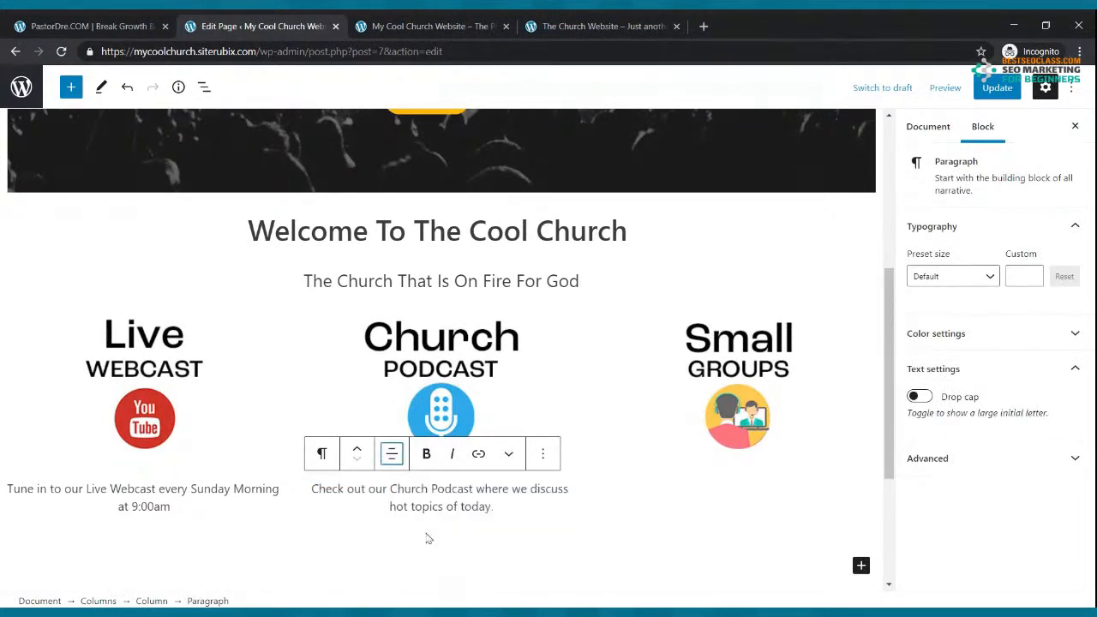
{"action": "left_click", "coordinate": [740, 485]}
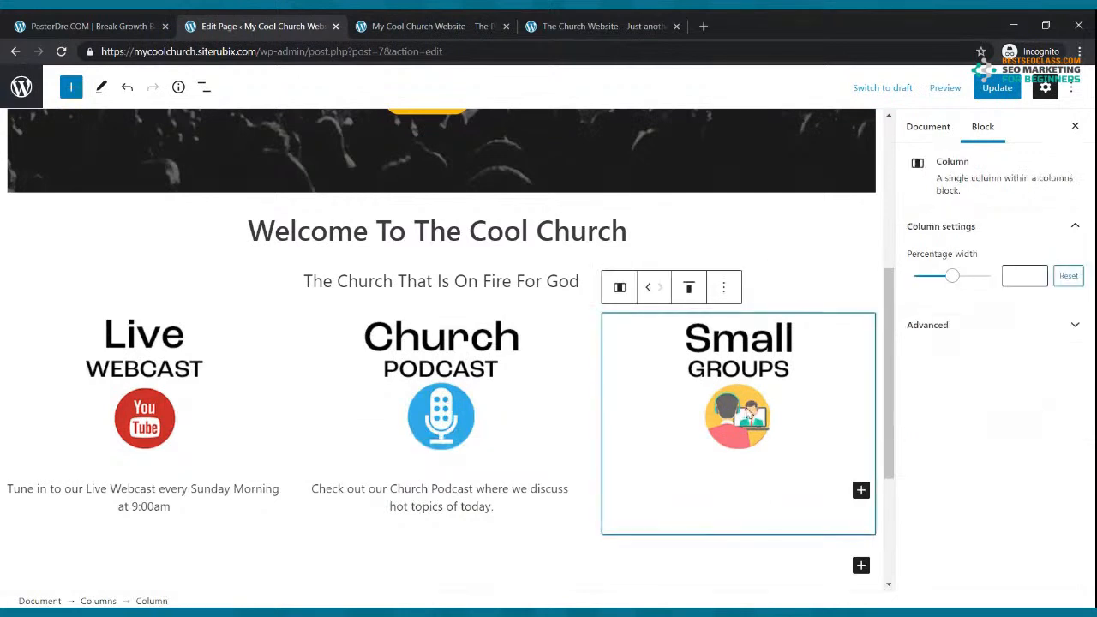
Add a centred Small Groups caption ending 'of our weekly small groups in an area near you.' and update.
{"action": "left_click", "coordinate": [860, 490]}
{"action": "left_click", "coordinate": [689, 319]}
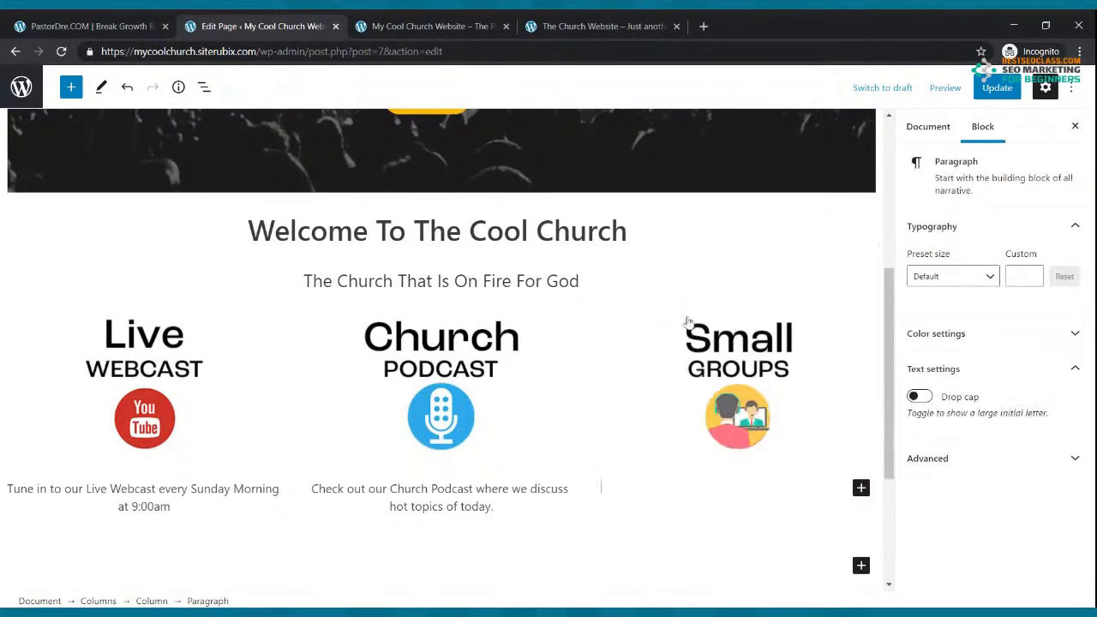
{"action": "type", "text": "We Invite you to join us for on"}
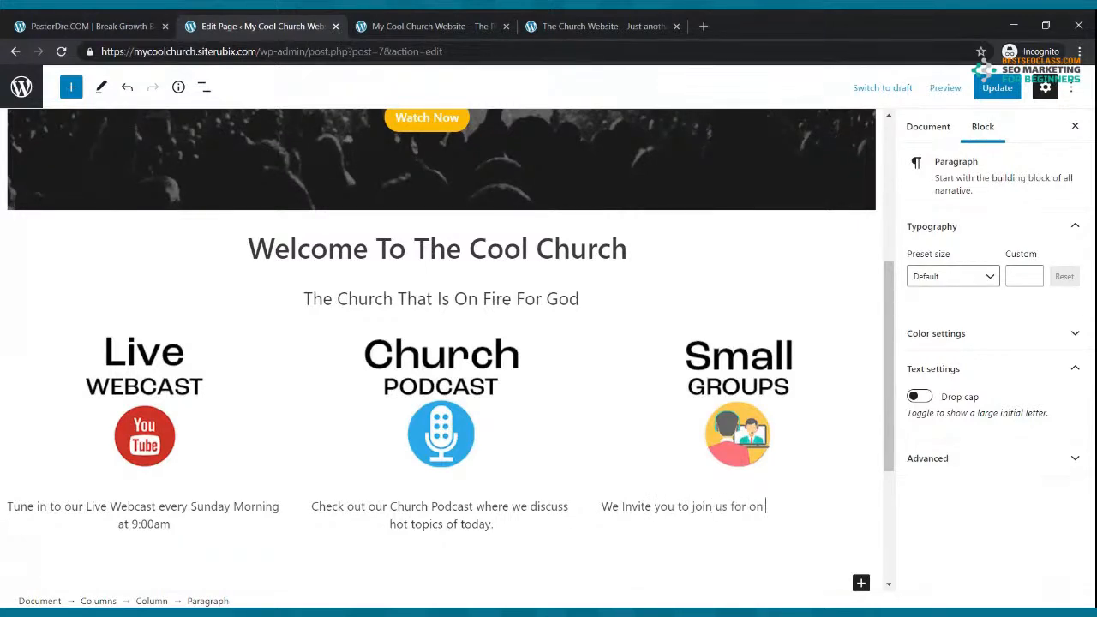
{"action": "type", "text": "of our weekly small"}
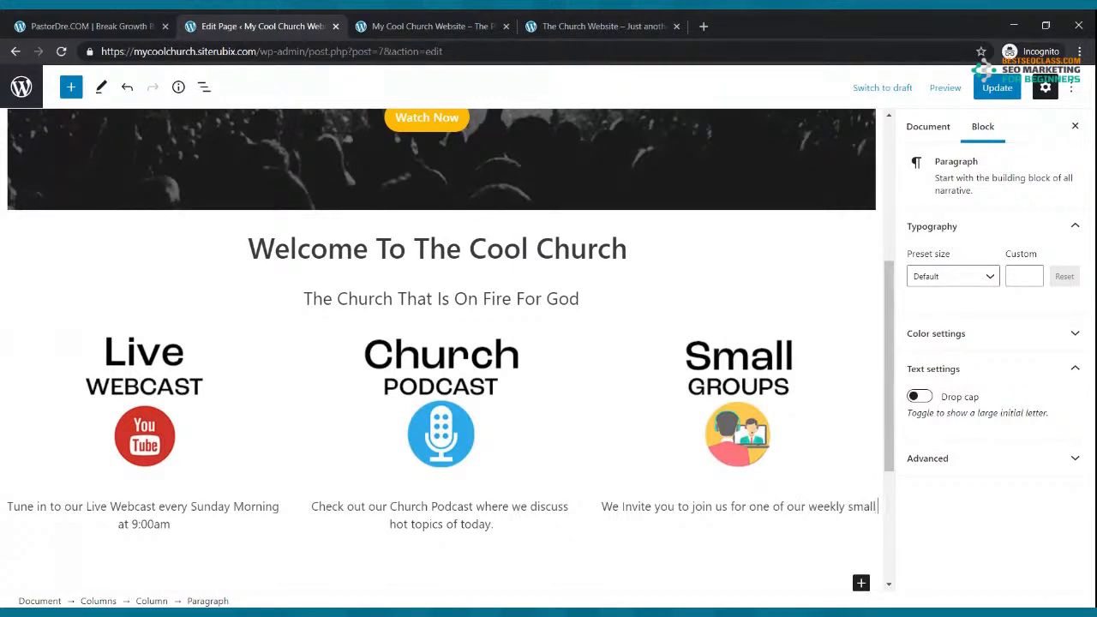
{"action": "type", "text": " groups in an area"}
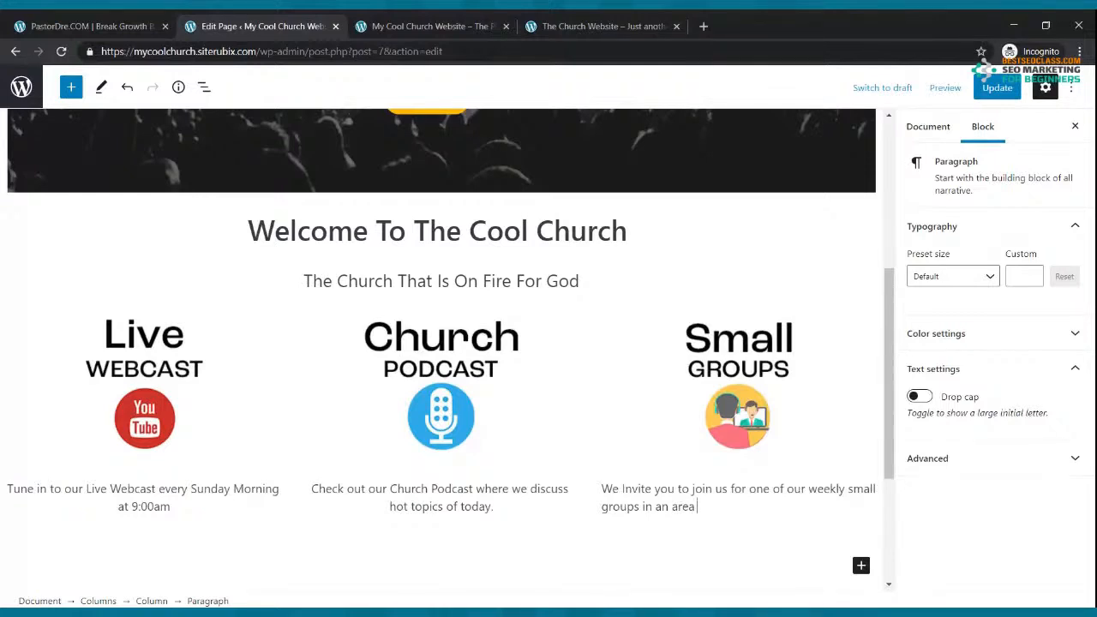
{"action": "type", "text": " near you."}
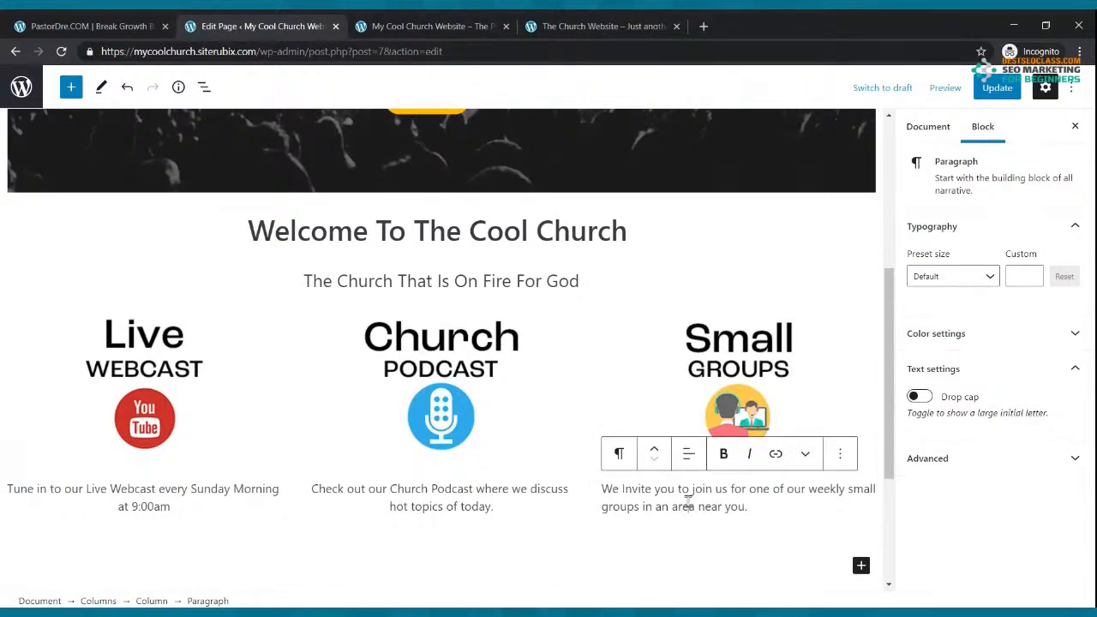
{"action": "left_click", "coordinate": [688, 453]}
{"action": "left_click", "coordinate": [699, 531]}
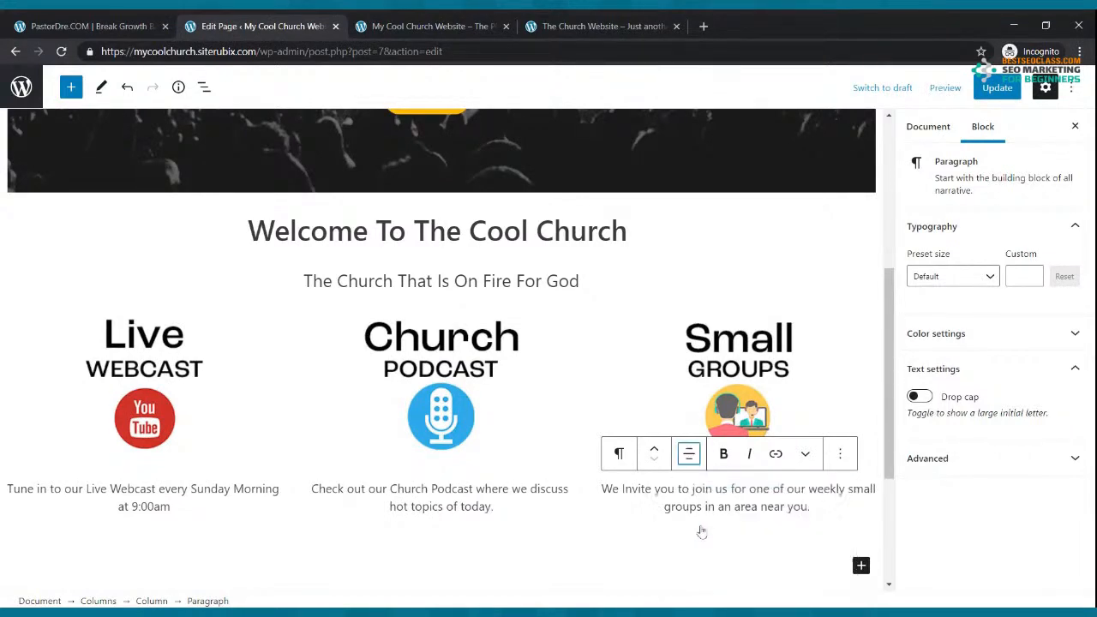
{"action": "left_click", "coordinate": [996, 88]}
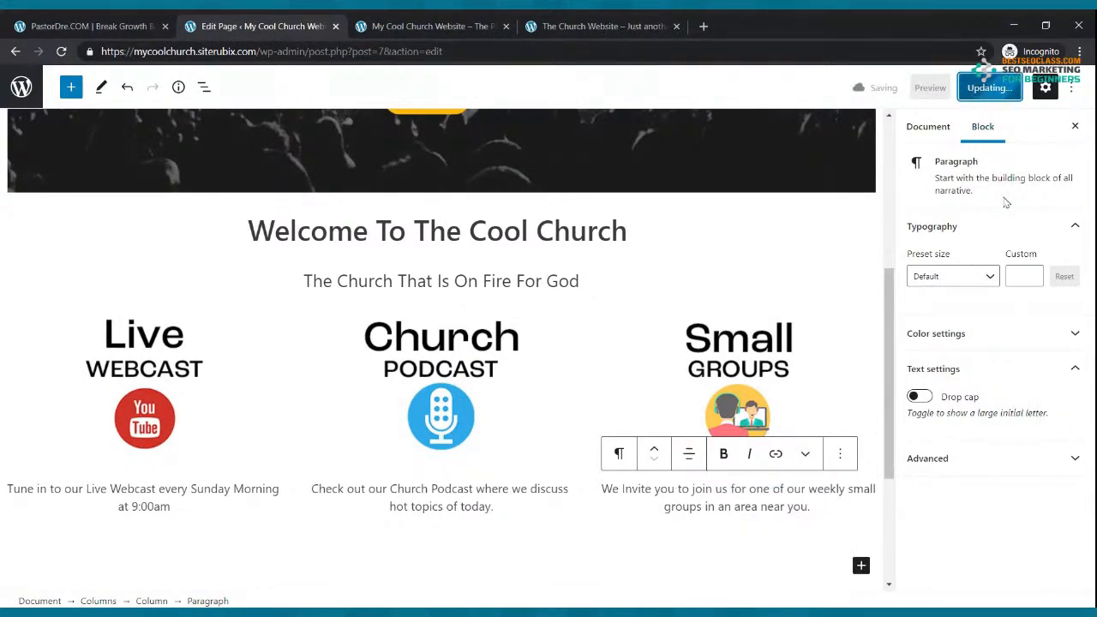
Compare the live Cool Church site with the On Fire Church reference site and the editor, ending on the live page.
{"action": "left_click", "coordinate": [454, 25]}
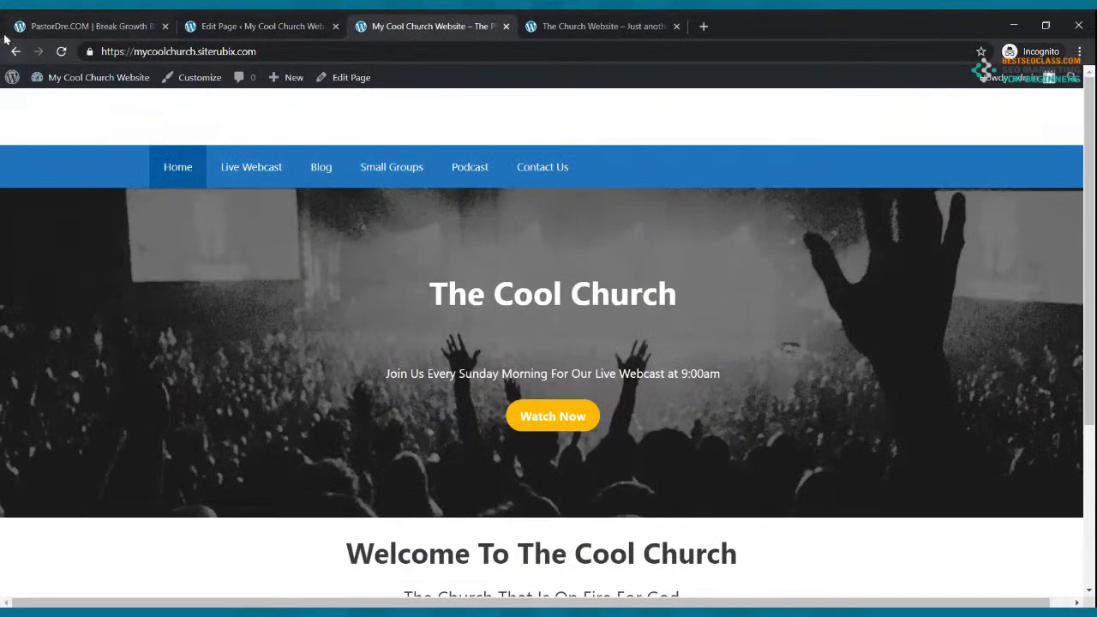
{"action": "scroll", "coordinate": [456, 241], "scroll_direction": "down", "scroll_amount": 3}
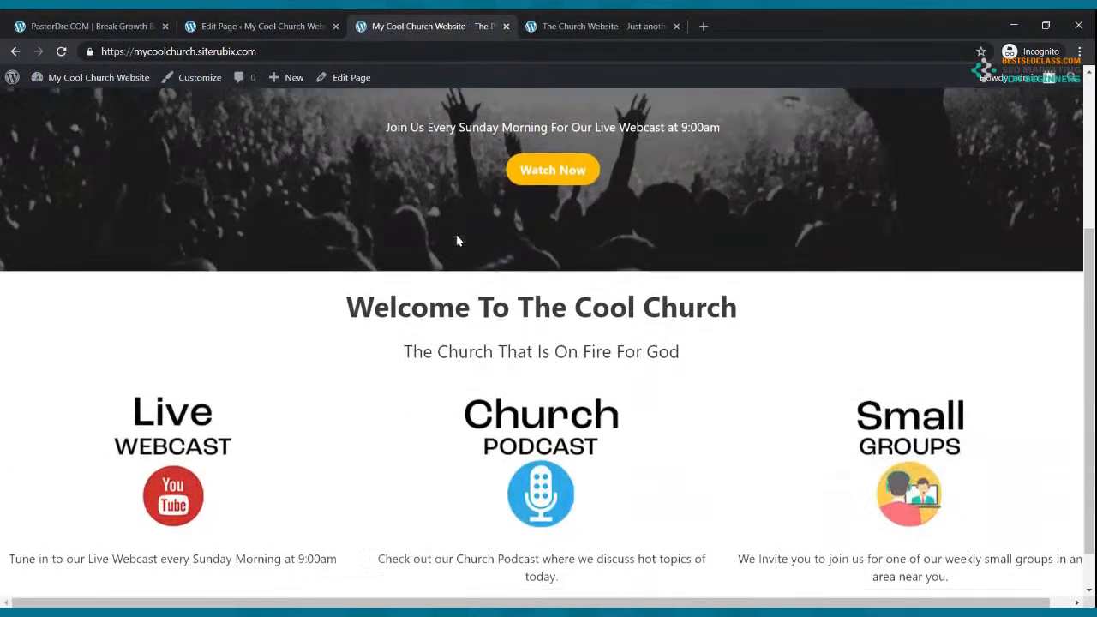
{"action": "scroll", "coordinate": [456, 241], "scroll_direction": "down", "scroll_amount": 1}
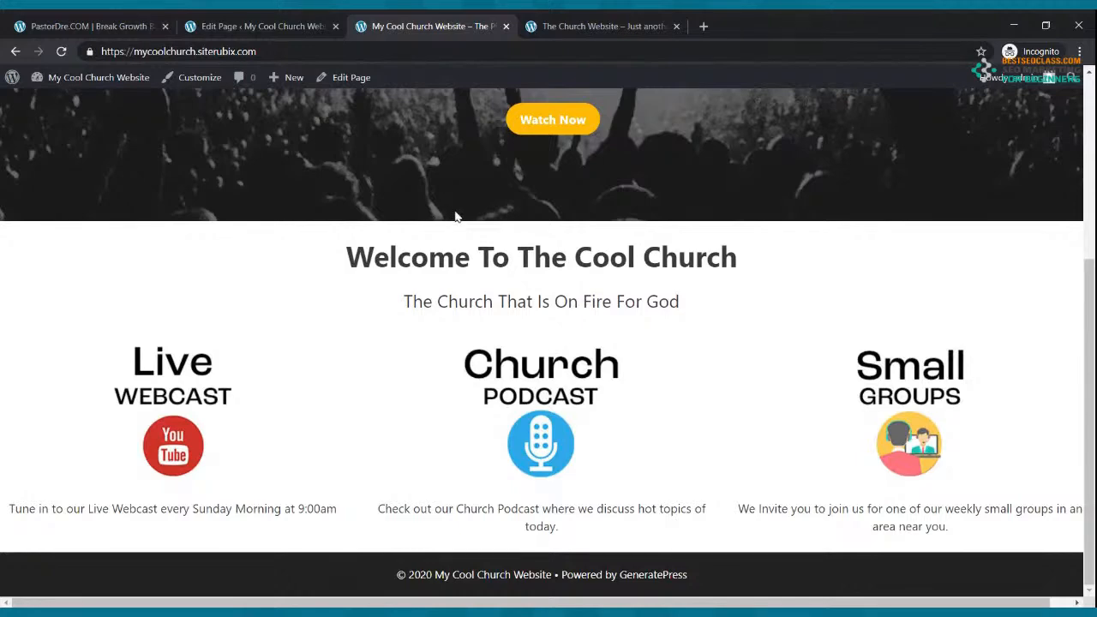
{"action": "left_click", "coordinate": [591, 26]}
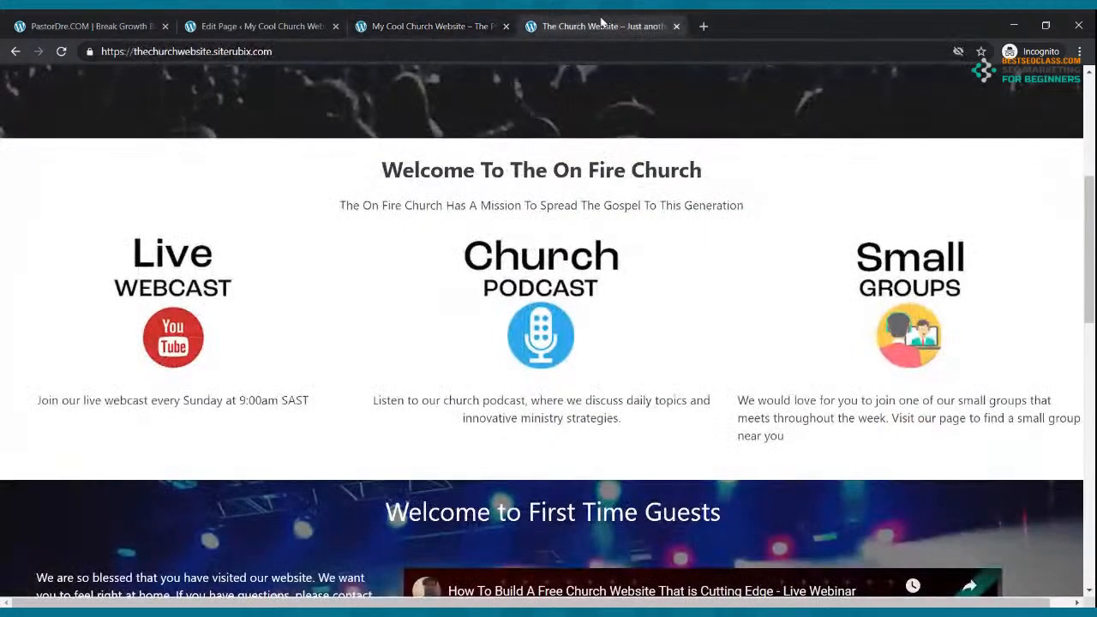
{"action": "left_click", "coordinate": [414, 29]}
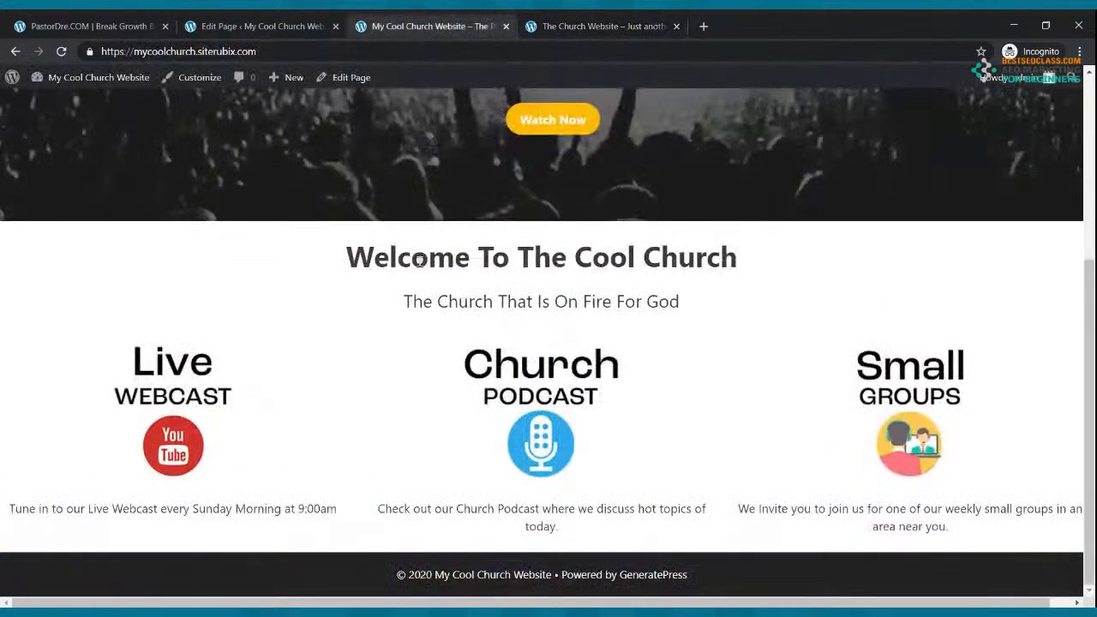
{"action": "left_click", "coordinate": [269, 28]}
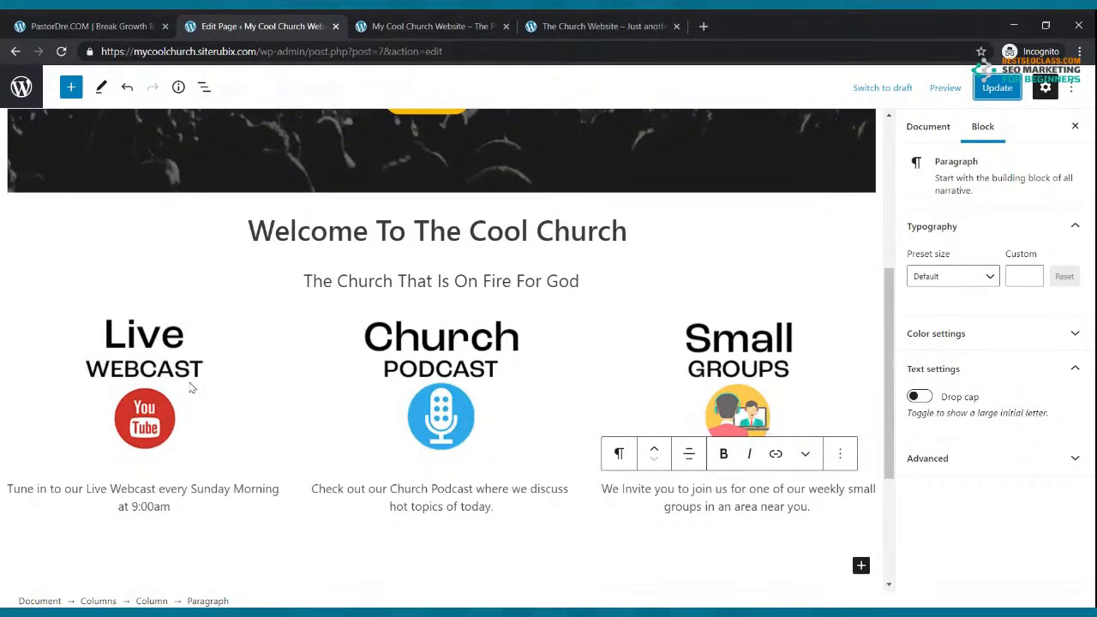
{"action": "left_click", "coordinate": [485, 20]}
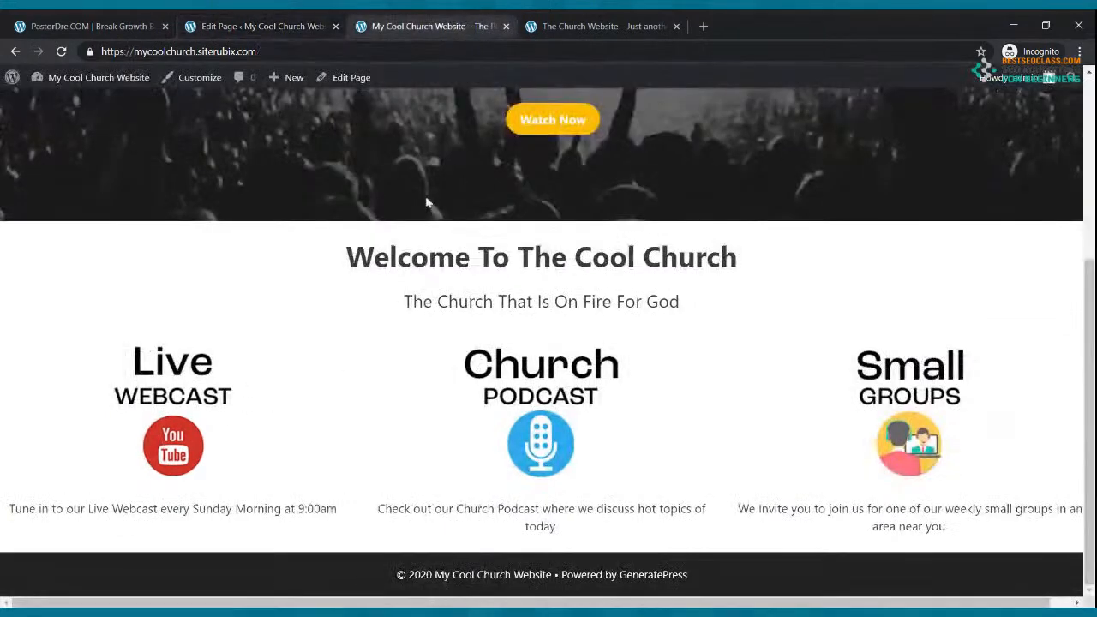
{"action": "left_click", "coordinate": [579, 28]}
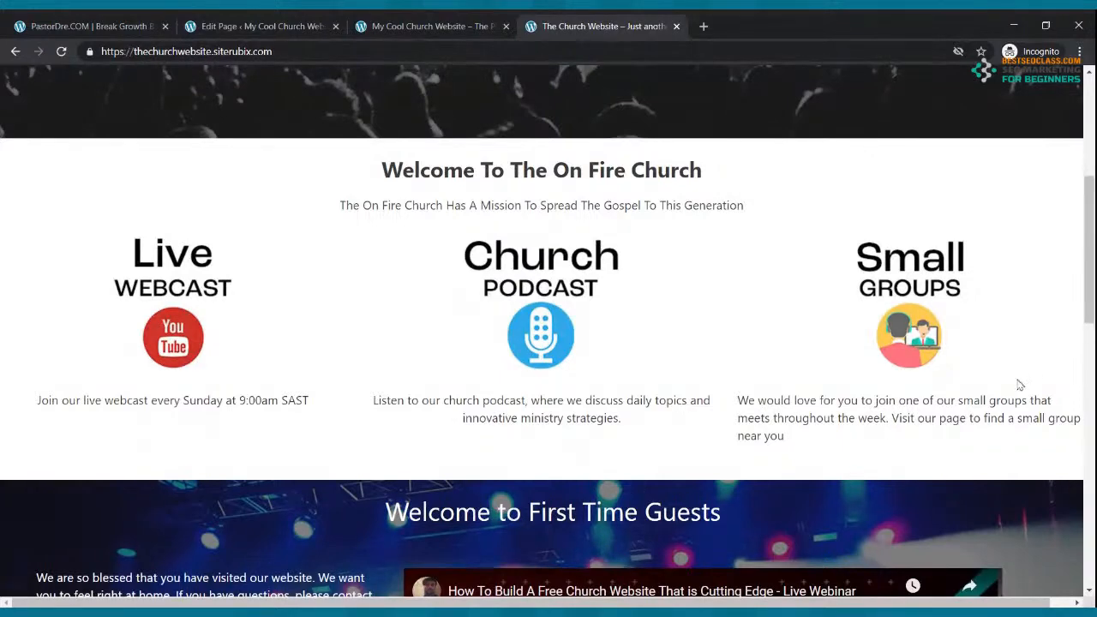
{"action": "left_click", "coordinate": [455, 24]}
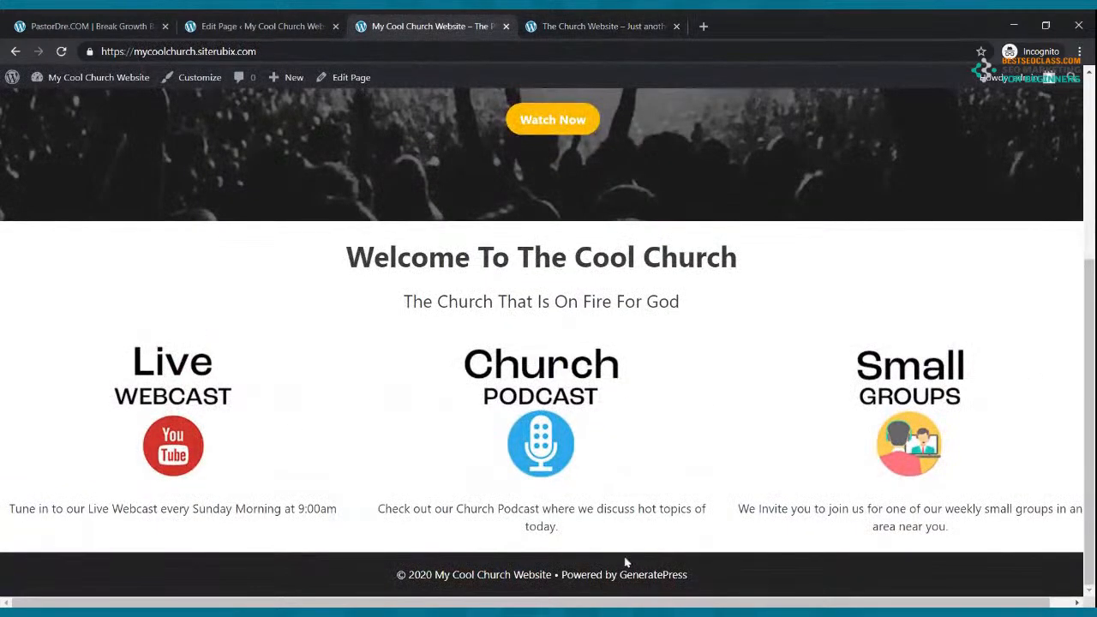
{"action": "left_click", "coordinate": [336, 21]}
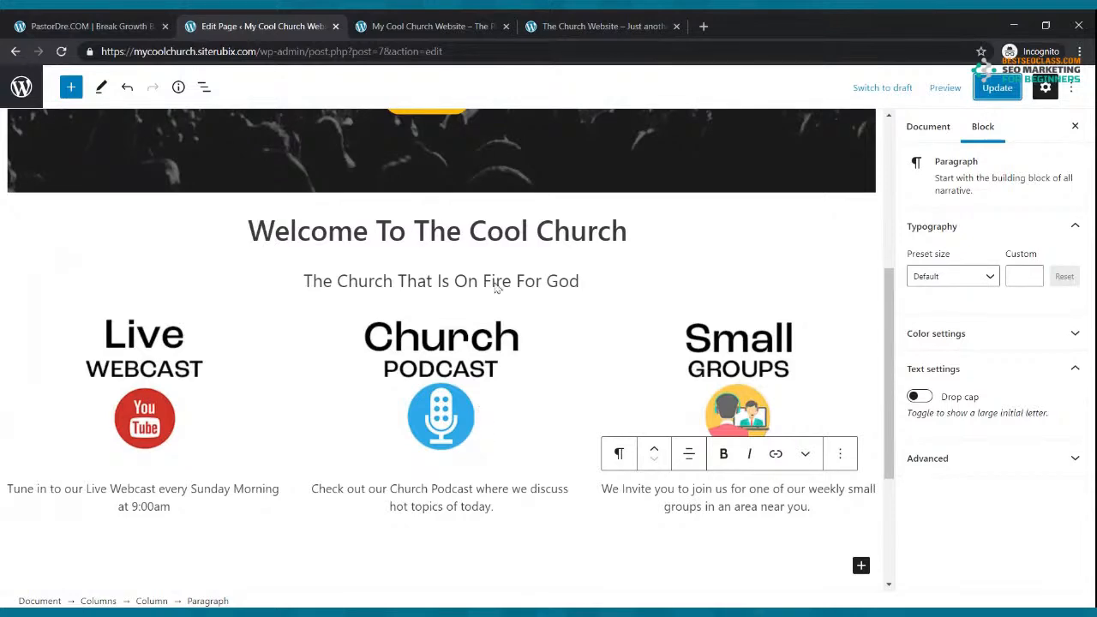
{"action": "left_click", "coordinate": [465, 24]}
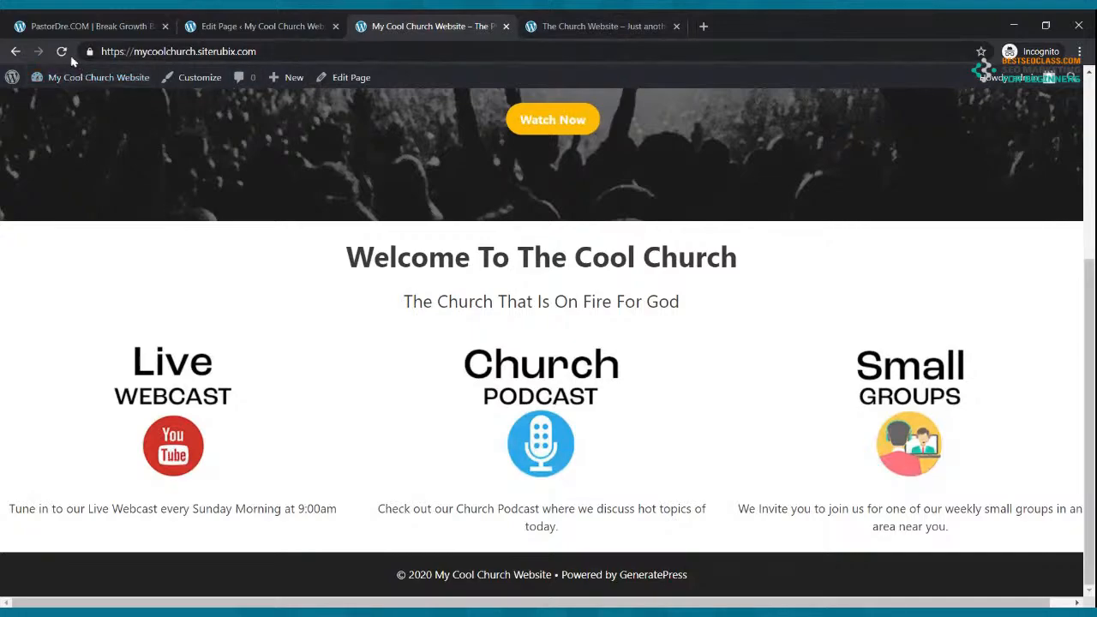
Scroll the reference site to First Time Guests and play, then pause, its YouTube video.
{"action": "left_click", "coordinate": [566, 26]}
{"action": "scroll", "coordinate": [495, 189], "scroll_direction": "down", "scroll_amount": 5}
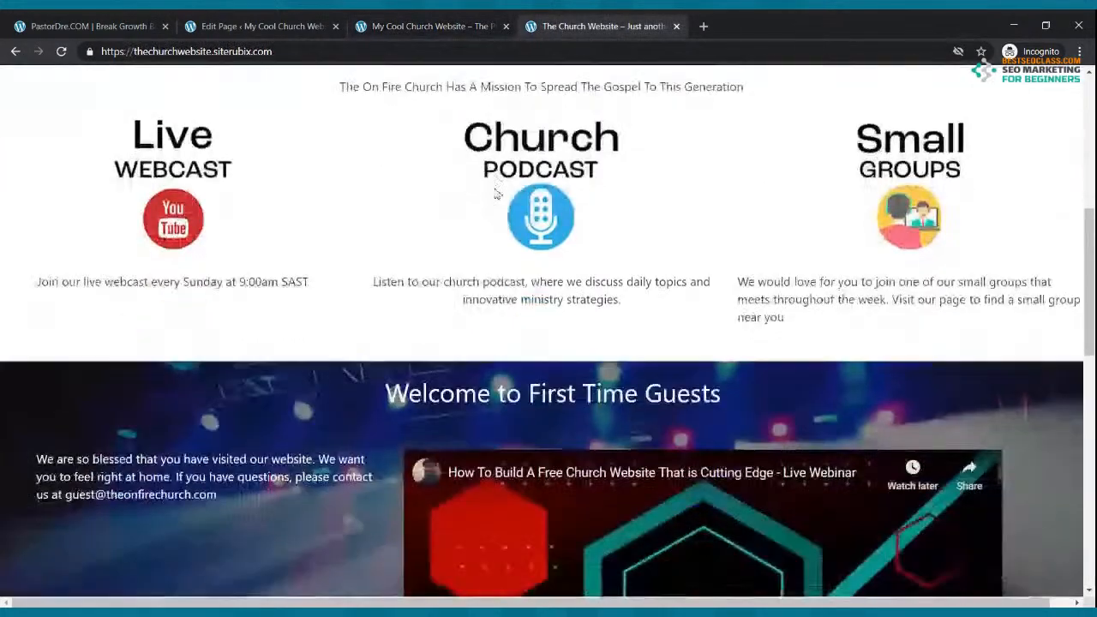
{"action": "scroll", "coordinate": [469, 179], "scroll_direction": "up", "scroll_amount": 3}
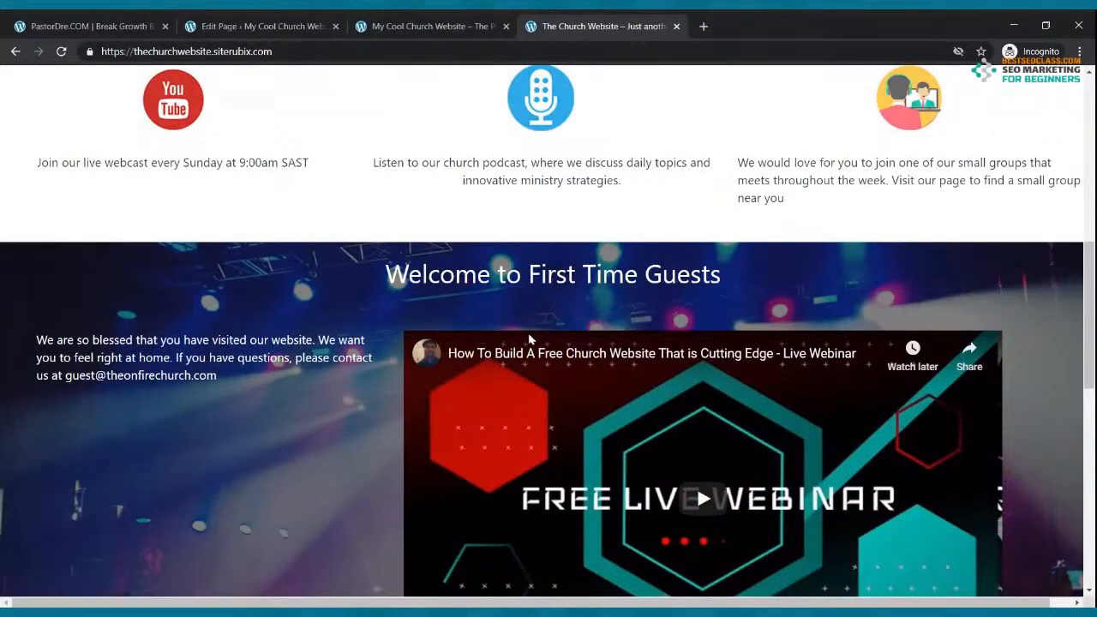
{"action": "scroll", "coordinate": [529, 342], "scroll_direction": "down", "scroll_amount": 3}
{"action": "scroll", "coordinate": [526, 338], "scroll_direction": "up", "scroll_amount": 5}
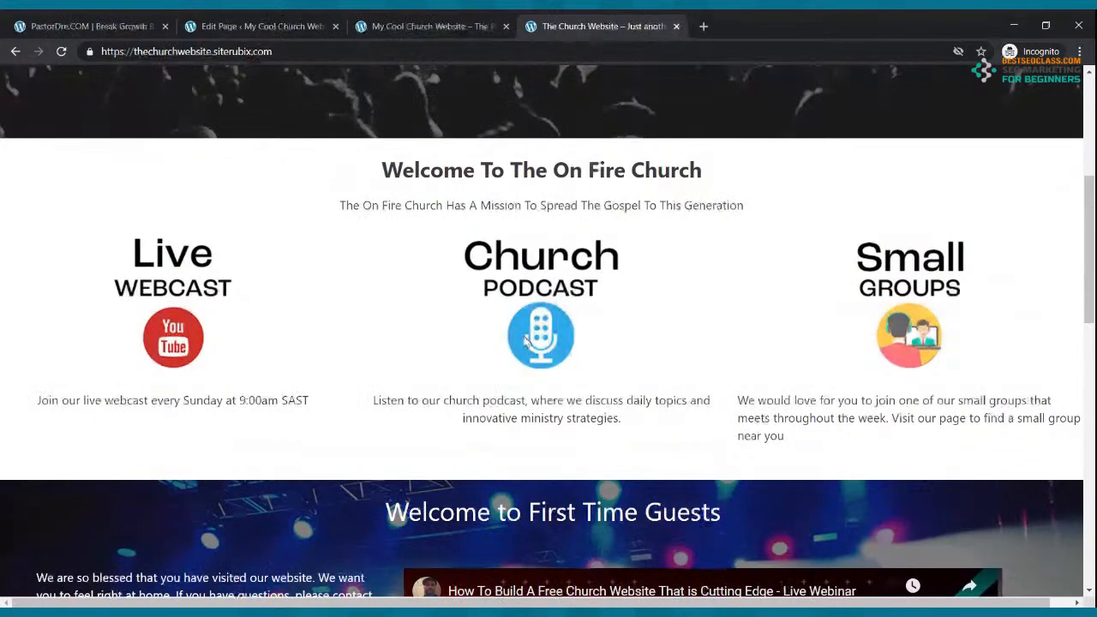
{"action": "scroll", "coordinate": [528, 341], "scroll_direction": "down", "scroll_amount": 3}
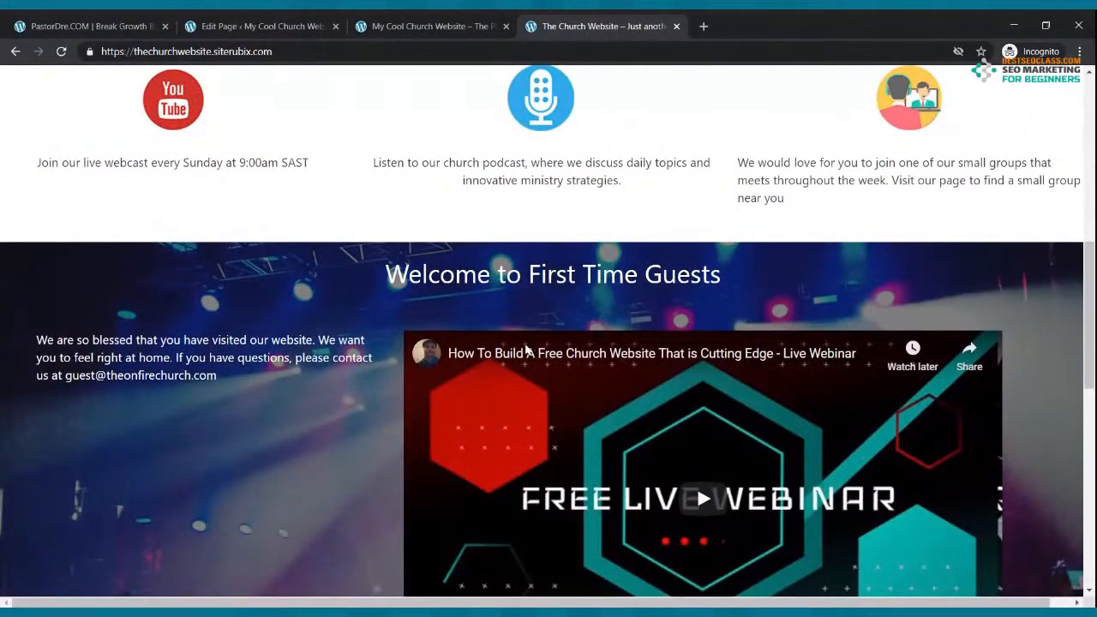
{"action": "scroll", "coordinate": [600, 368], "scroll_direction": "down", "scroll_amount": 1}
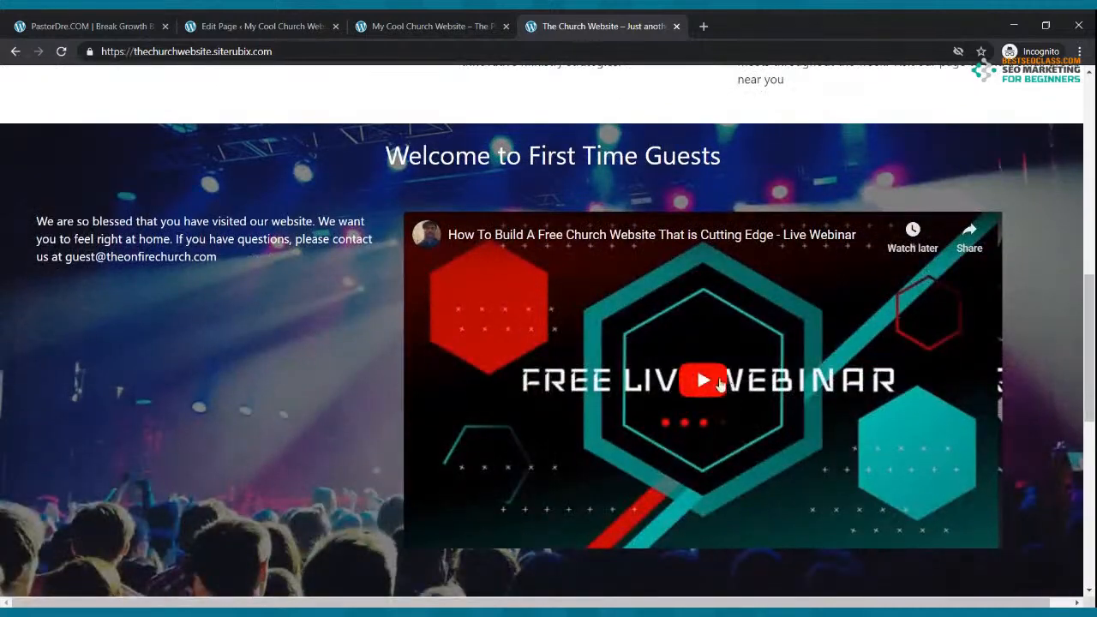
{"action": "left_click", "coordinate": [715, 386]}
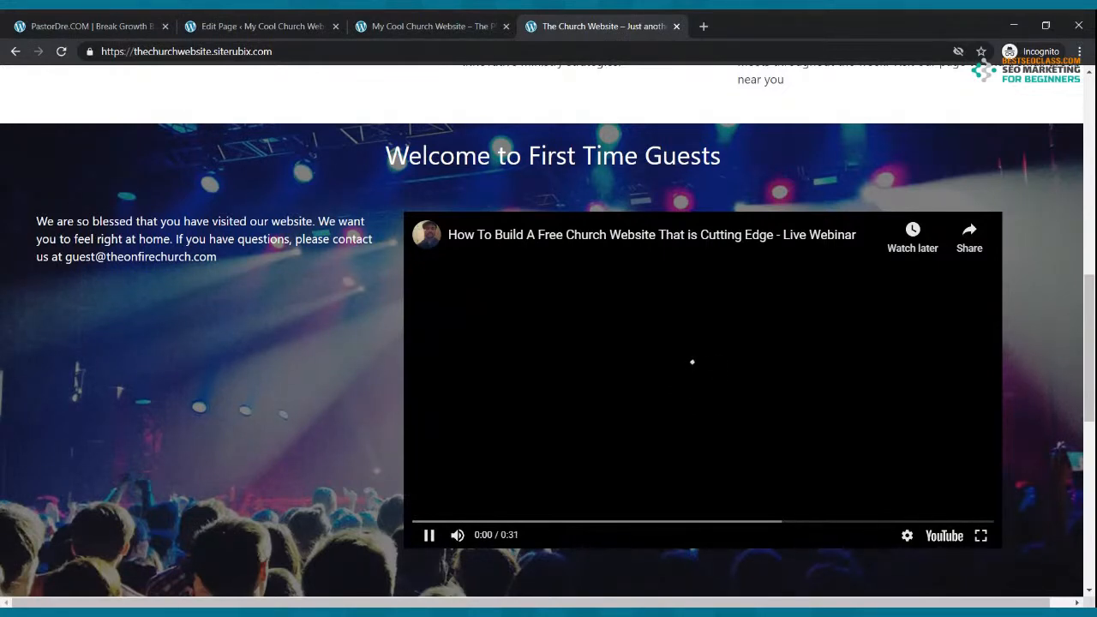
{"action": "left_click", "coordinate": [430, 536]}
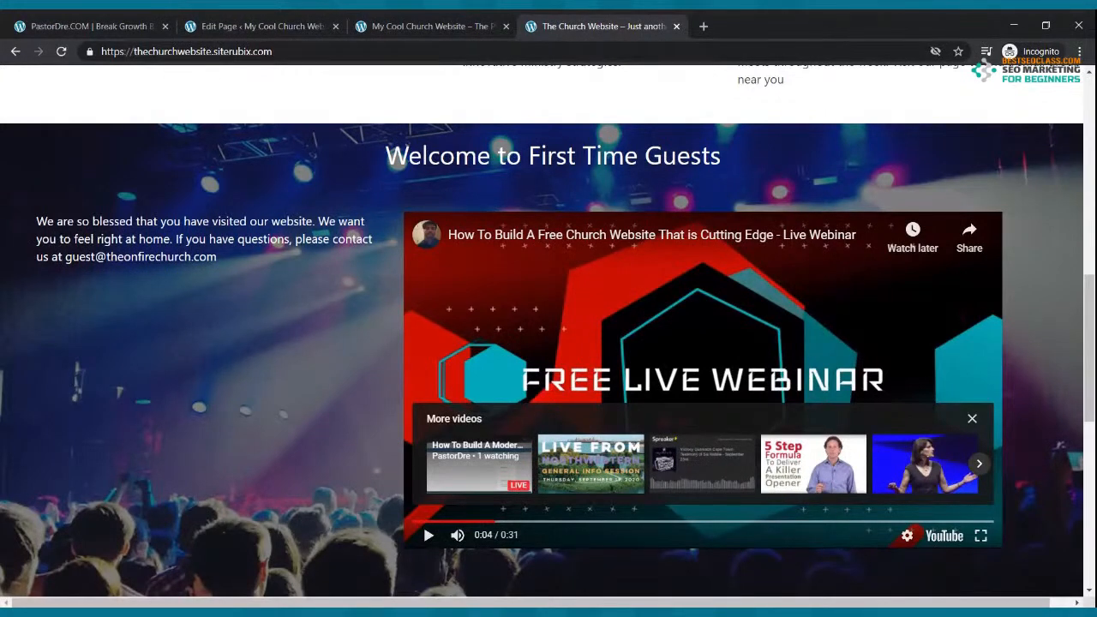
{"action": "scroll", "coordinate": [514, 183], "scroll_direction": "up", "scroll_amount": 2}
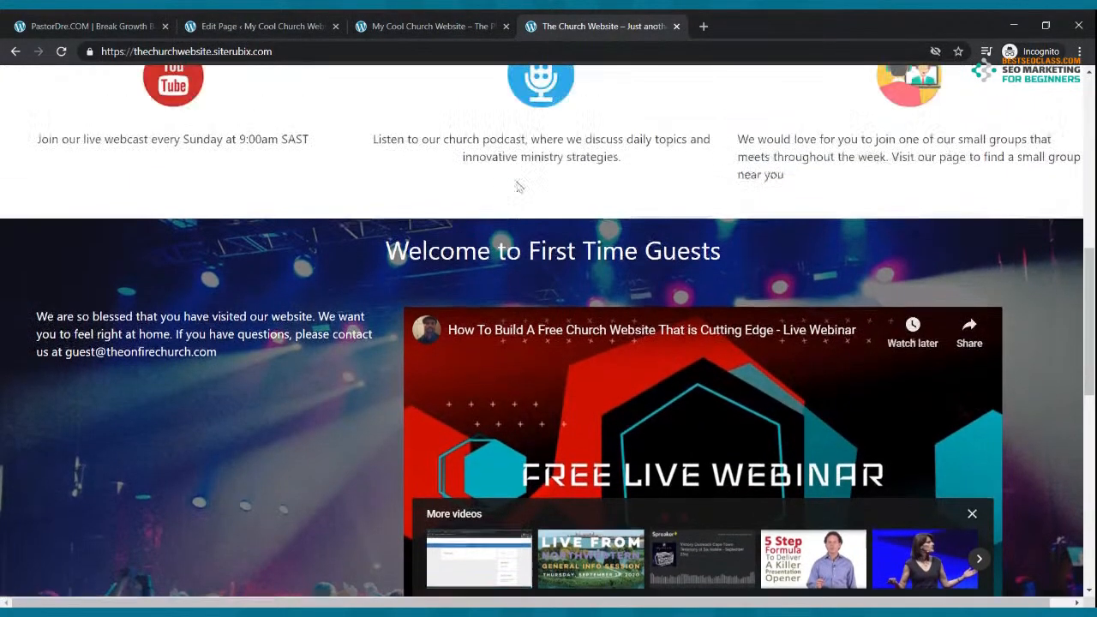
Return through the live Cool Church site to the Home page editor.
{"action": "left_click", "coordinate": [453, 31]}
{"action": "scroll", "coordinate": [448, 210], "scroll_direction": "up", "scroll_amount": 3}
{"action": "scroll", "coordinate": [446, 207], "scroll_direction": "down", "scroll_amount": 3}
{"action": "scroll", "coordinate": [445, 207], "scroll_direction": "down", "scroll_amount": 1}
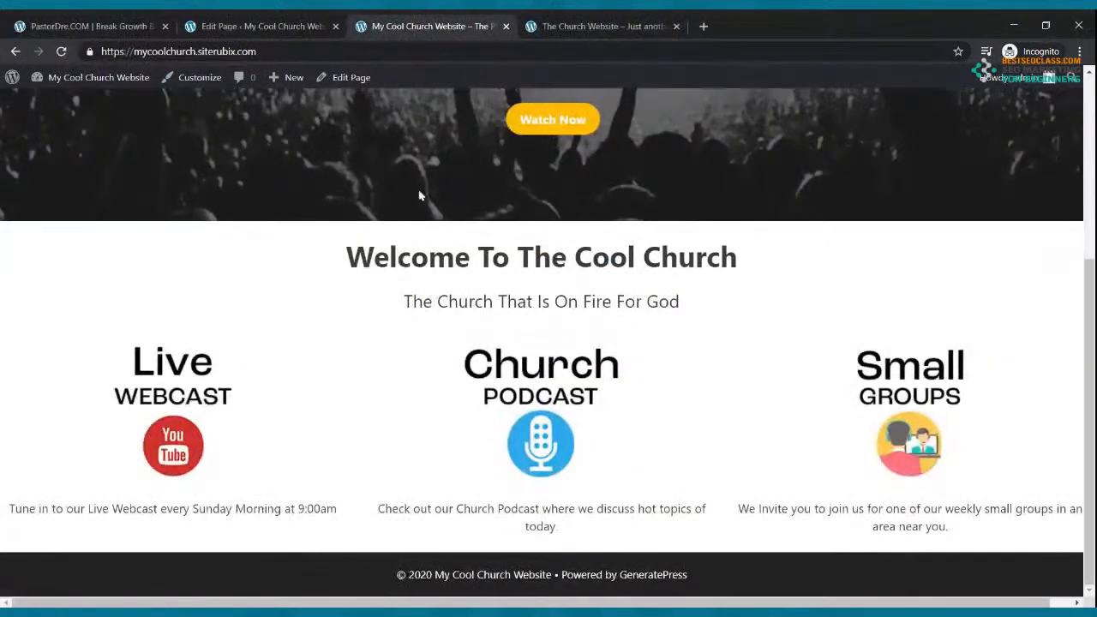
{"action": "left_click", "coordinate": [261, 26]}
{"action": "scroll", "coordinate": [515, 287], "scroll_direction": "down", "scroll_amount": 3}
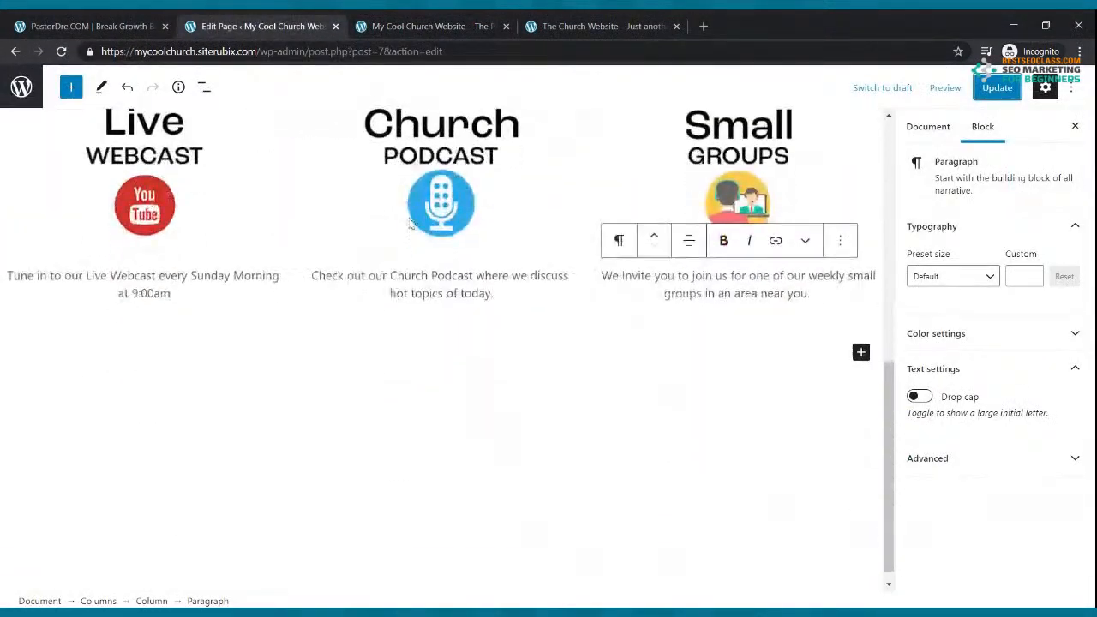
Insert a Cover block below the three columns and give it a yellow colour background instead of an image.
{"action": "left_click", "coordinate": [855, 343]}
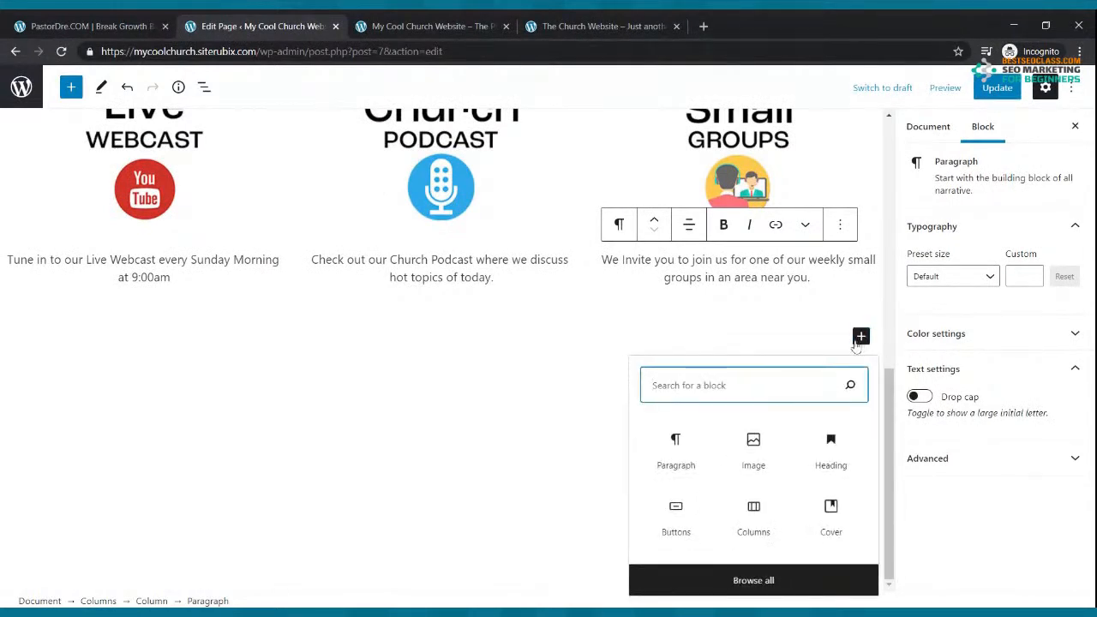
{"action": "type", "text": "c"}
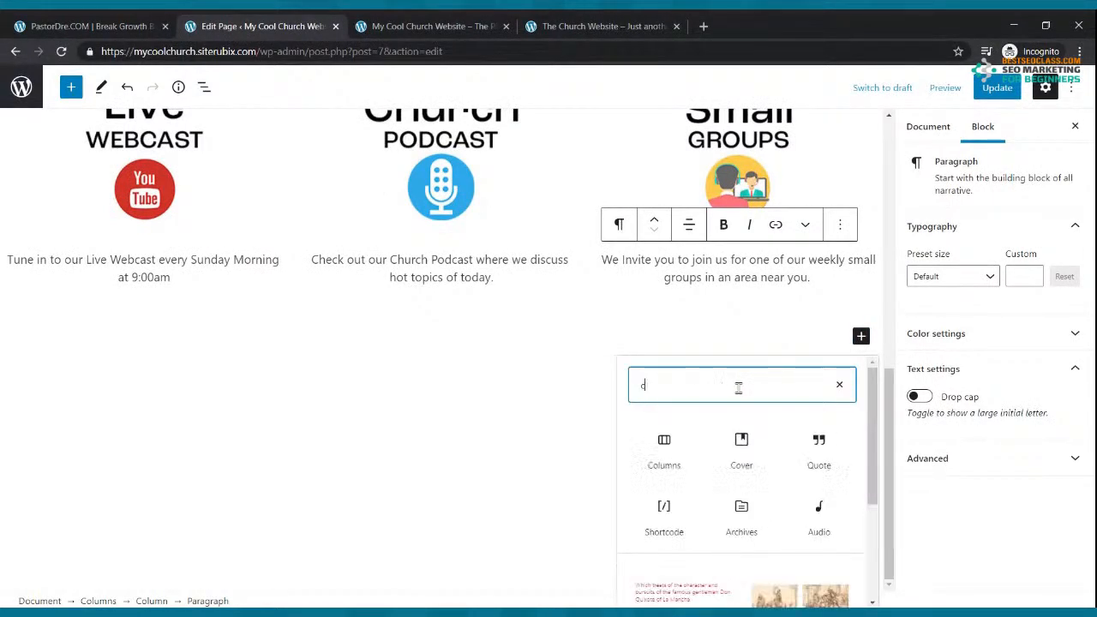
{"action": "type", "text": "over"}
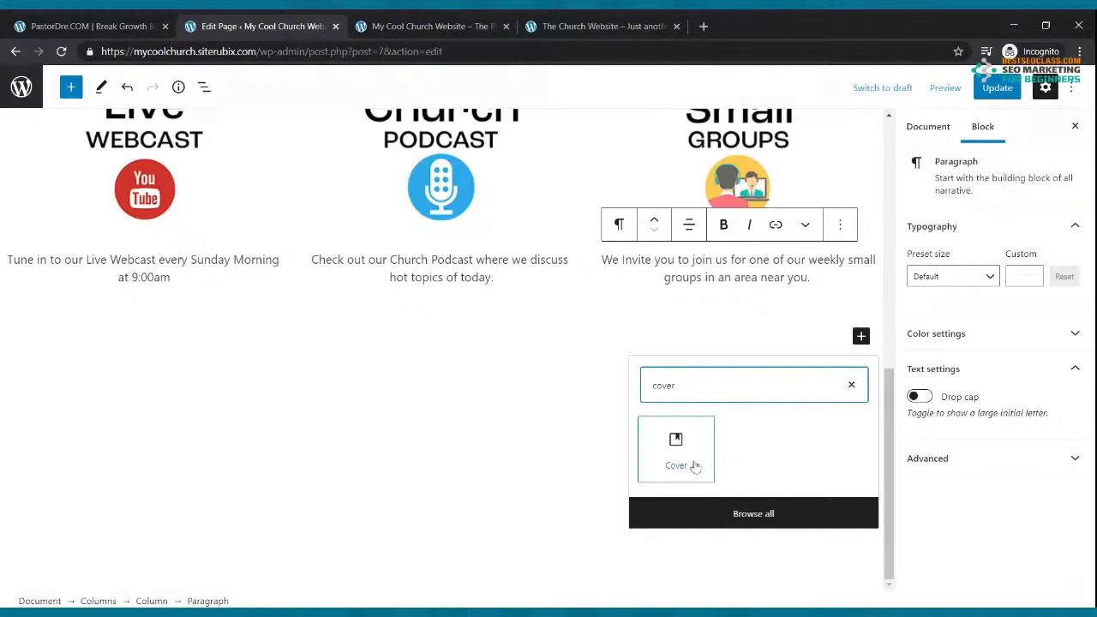
{"action": "left_click", "coordinate": [690, 463]}
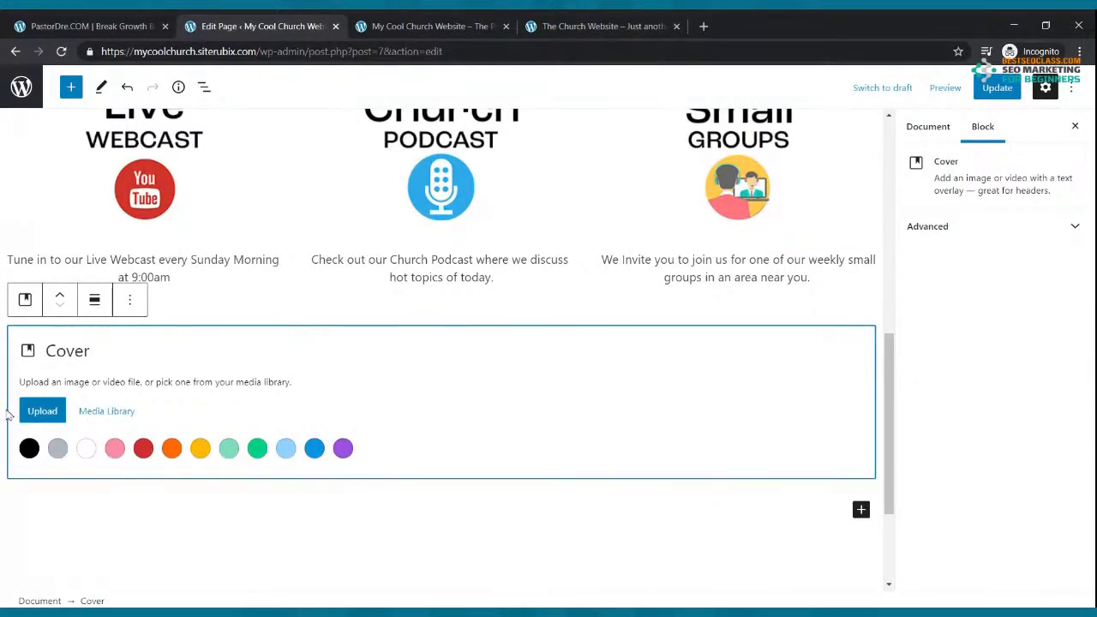
{"action": "left_click", "coordinate": [47, 412]}
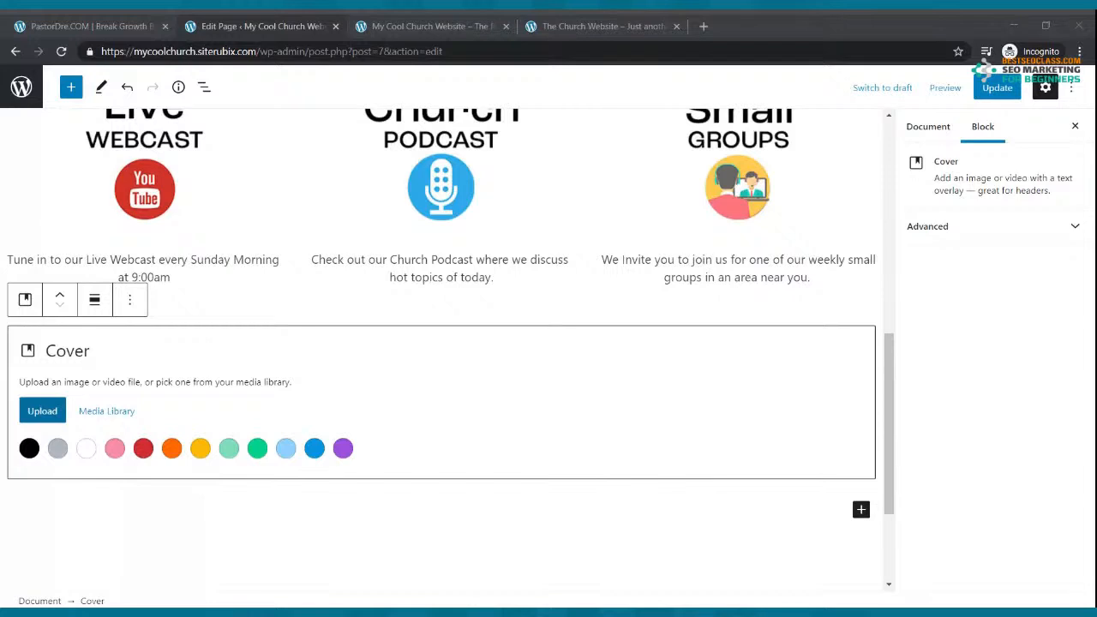
{"action": "left_click", "coordinate": [335, 399]}
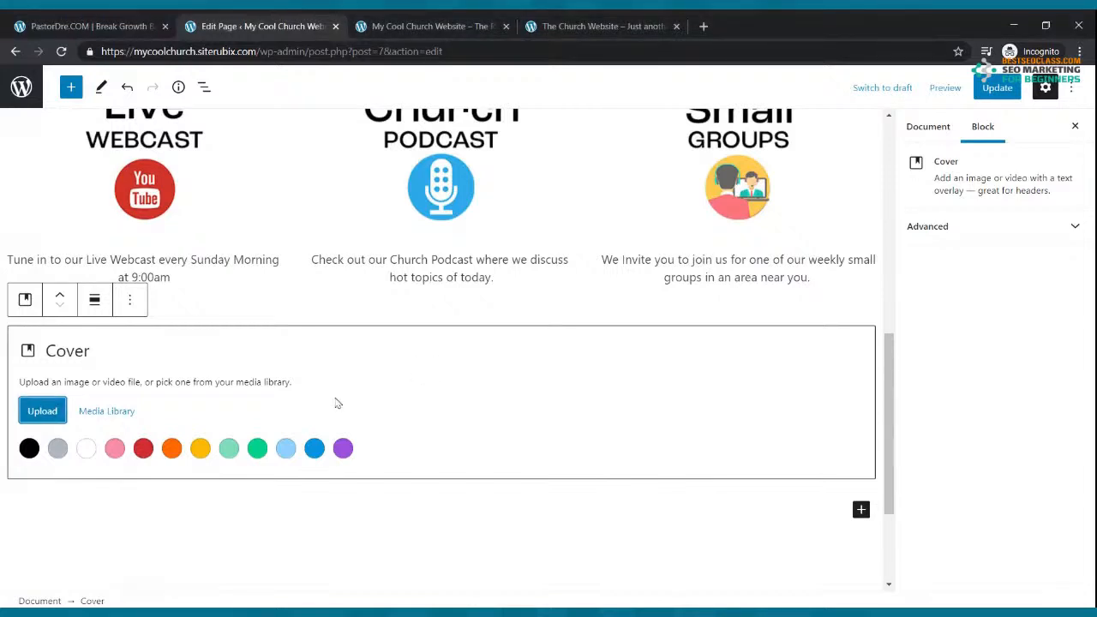
{"action": "left_click", "coordinate": [200, 448]}
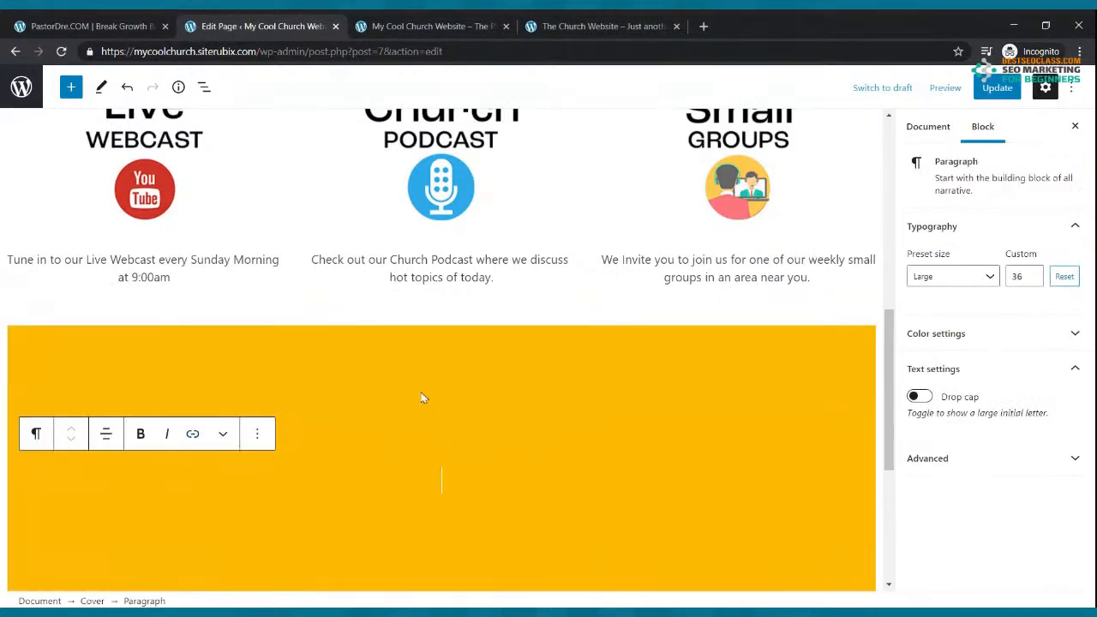
Update the page, then reload the live site to confirm the yellow cover appears below the columns.
{"action": "scroll", "coordinate": [420, 397], "scroll_direction": "down", "scroll_amount": 2}
{"action": "left_click", "coordinate": [990, 88]}
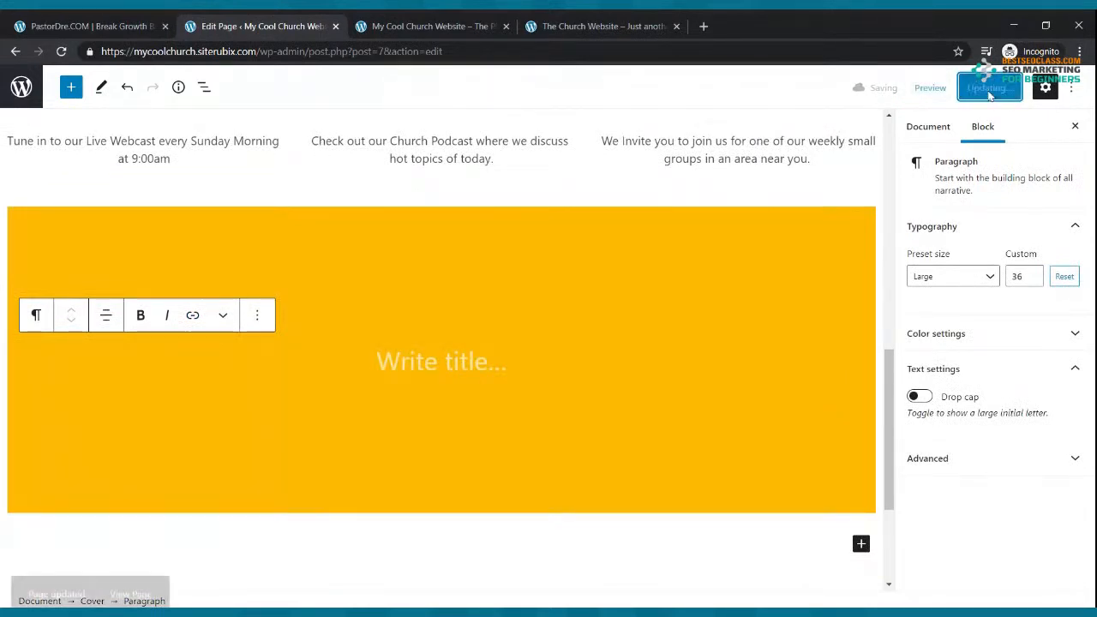
{"action": "left_click", "coordinate": [429, 26]}
{"action": "left_click", "coordinate": [69, 54]}
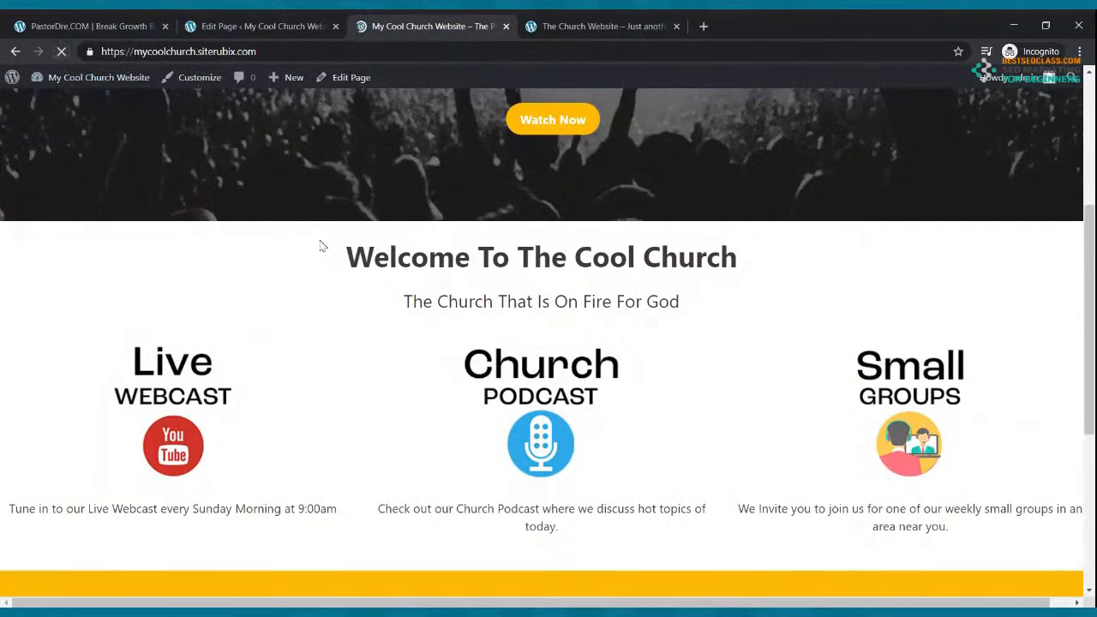
{"action": "scroll", "coordinate": [350, 228], "scroll_direction": "down", "scroll_amount": 4}
{"action": "scroll", "coordinate": [344, 237], "scroll_direction": "up", "scroll_amount": 3}
{"action": "scroll", "coordinate": [338, 238], "scroll_direction": "up", "scroll_amount": 4}
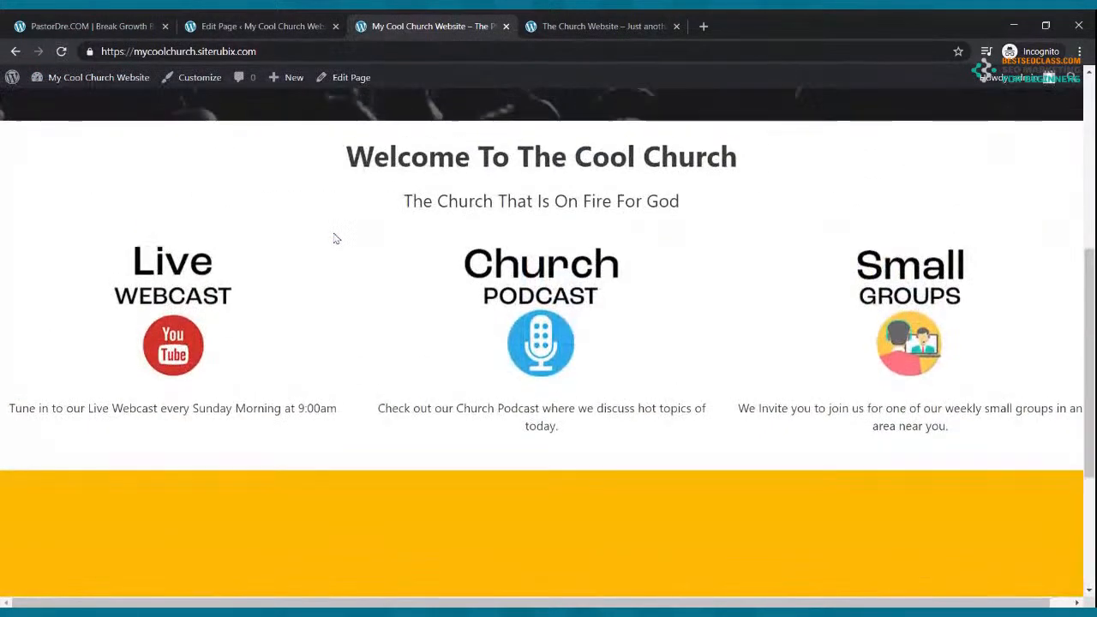
{"action": "scroll", "coordinate": [372, 257], "scroll_direction": "down", "scroll_amount": 4}
{"action": "scroll", "coordinate": [372, 261], "scroll_direction": "up", "scroll_amount": 3}
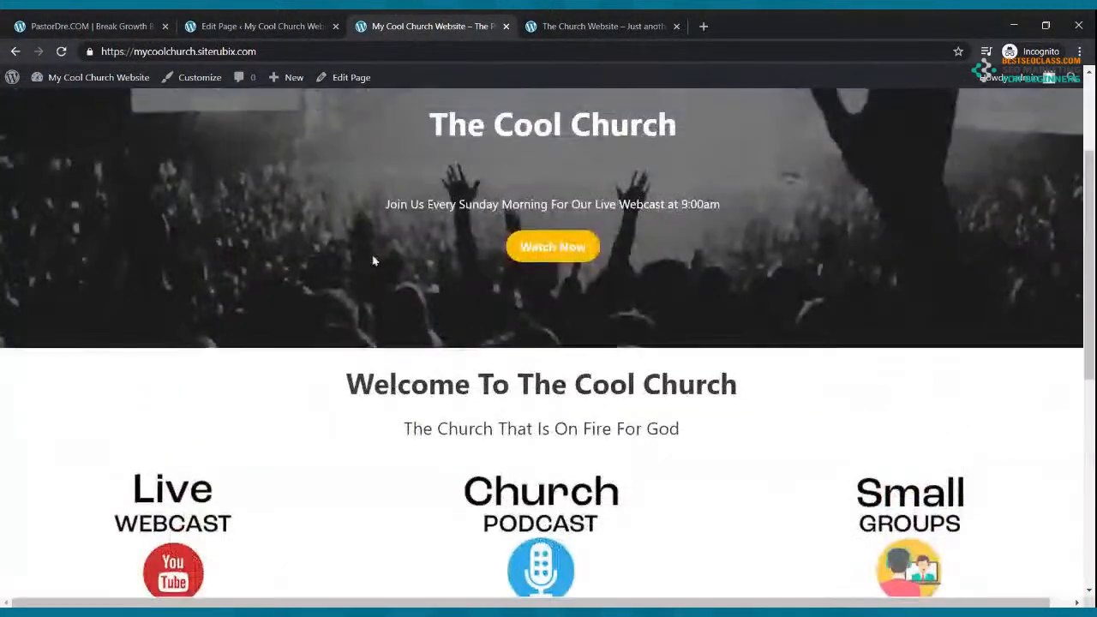
{"action": "left_click", "coordinate": [246, 27]}
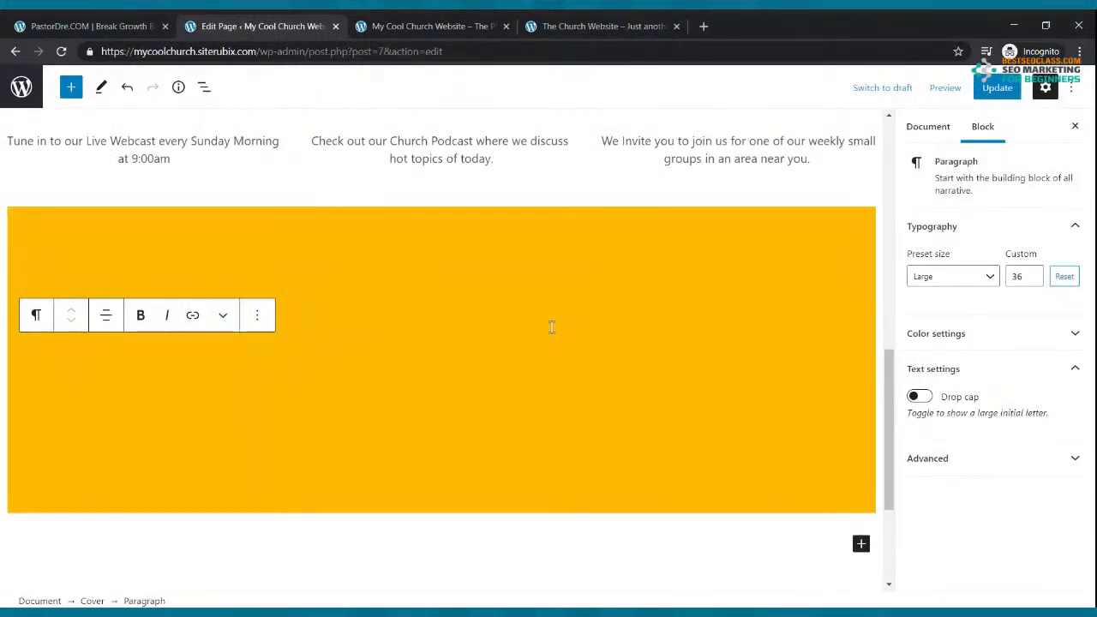
Remove the cover's empty paragraph, then delete the whole yellow cover block.
{"action": "left_click", "coordinate": [259, 317]}
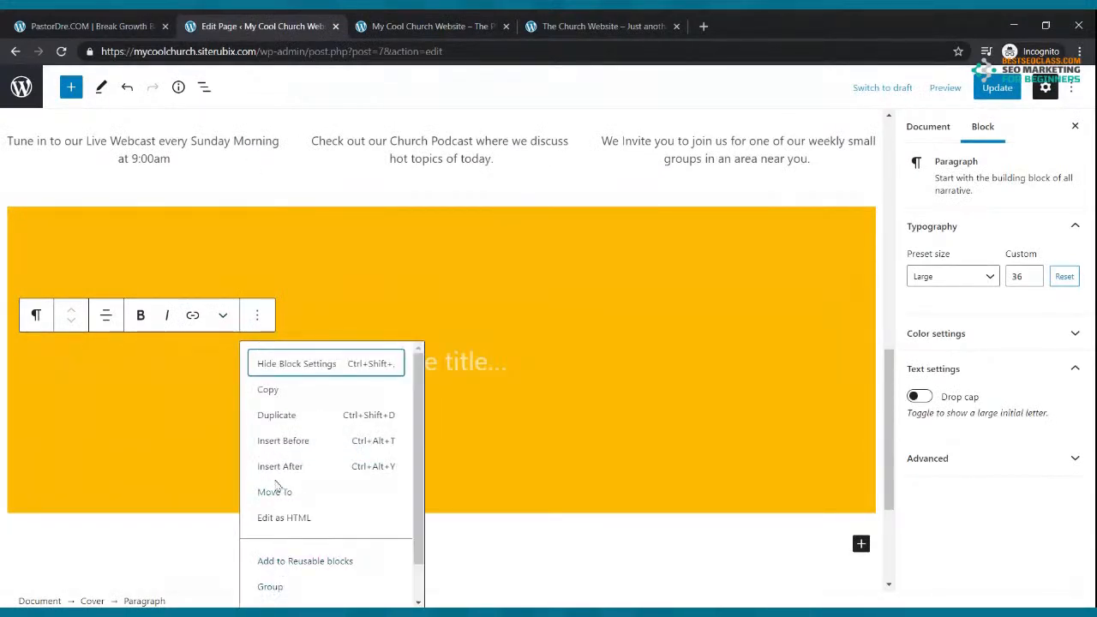
{"action": "scroll", "coordinate": [276, 490], "scroll_direction": "down", "scroll_amount": 1}
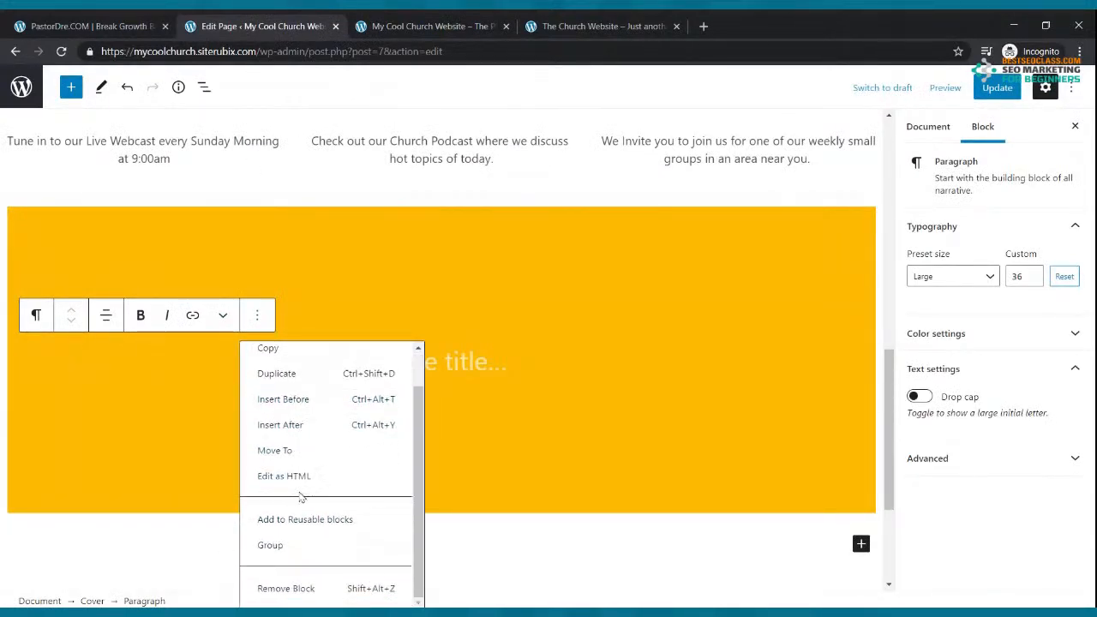
{"action": "left_click", "coordinate": [292, 588]}
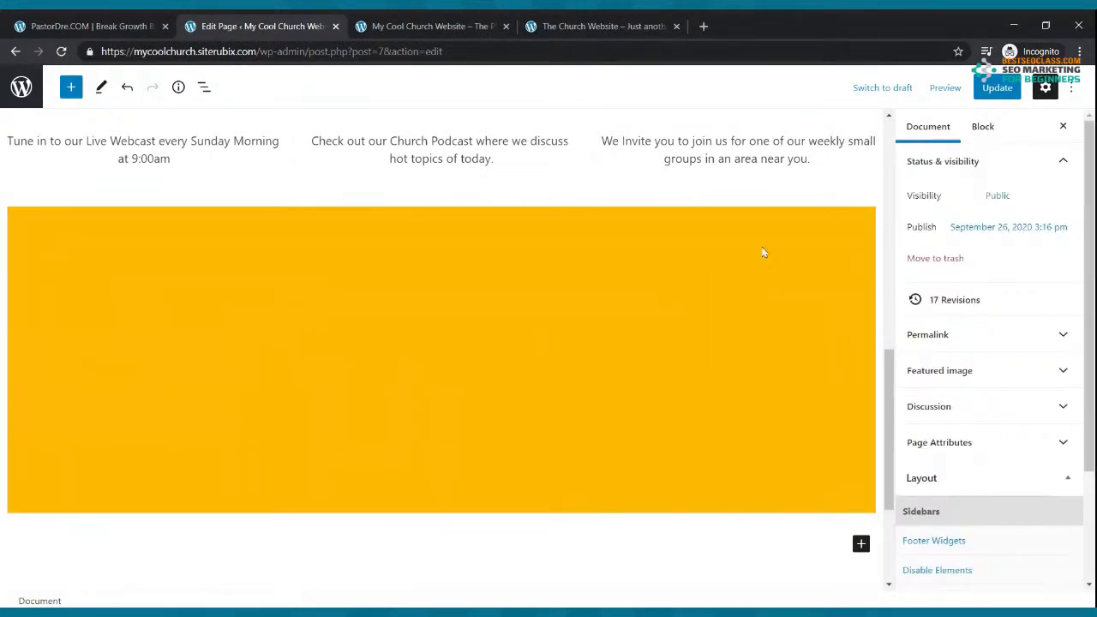
{"action": "left_click", "coordinate": [472, 288]}
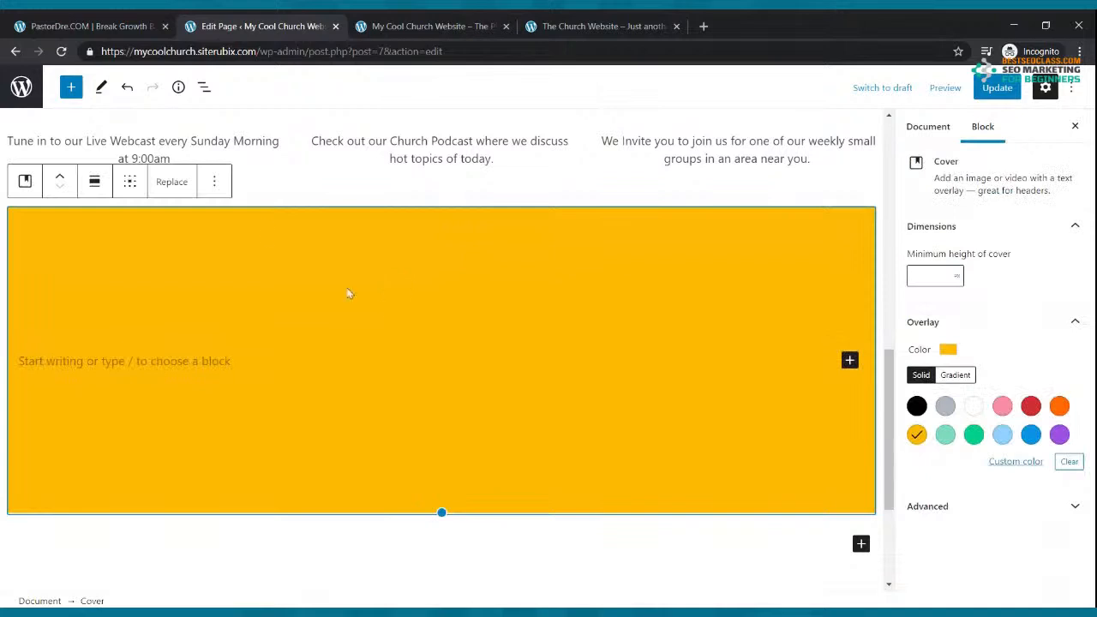
{"action": "left_click", "coordinate": [215, 182]}
{"action": "left_click", "coordinate": [231, 471]}
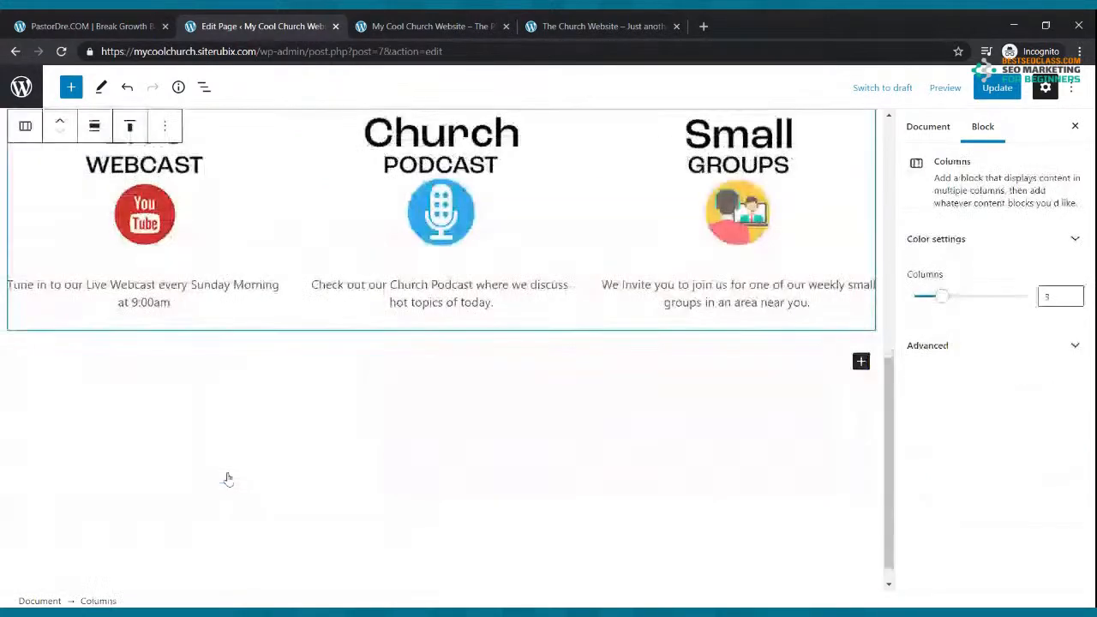
Insert a new Cover block below the three columns via a 'cov' search.
{"action": "left_click", "coordinate": [861, 361]}
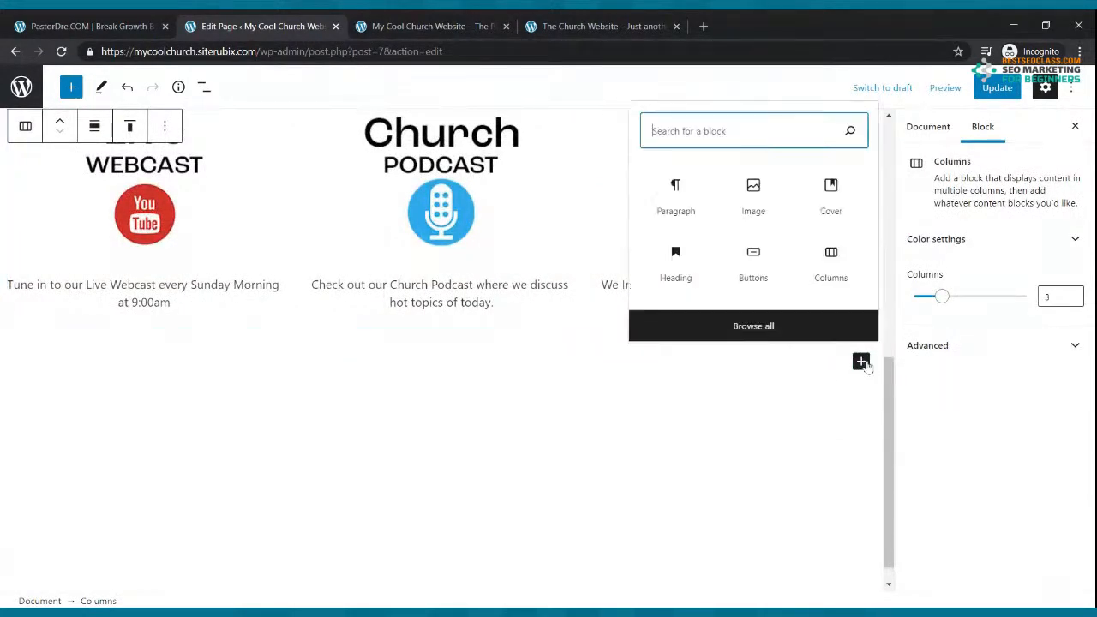
{"action": "type", "text": "cov"}
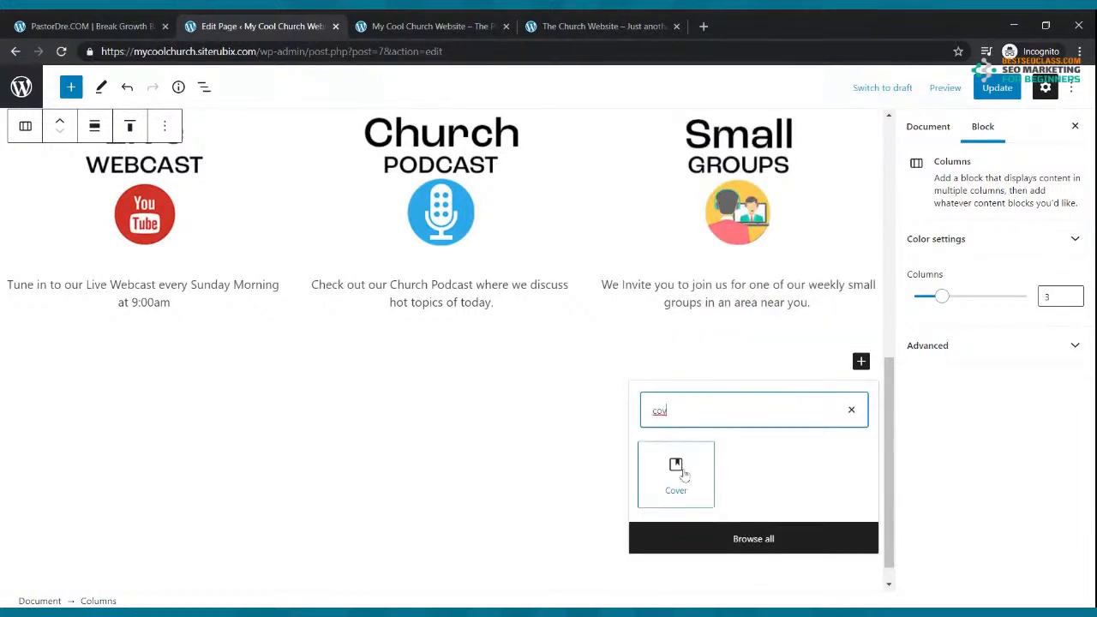
{"action": "left_click", "coordinate": [677, 473]}
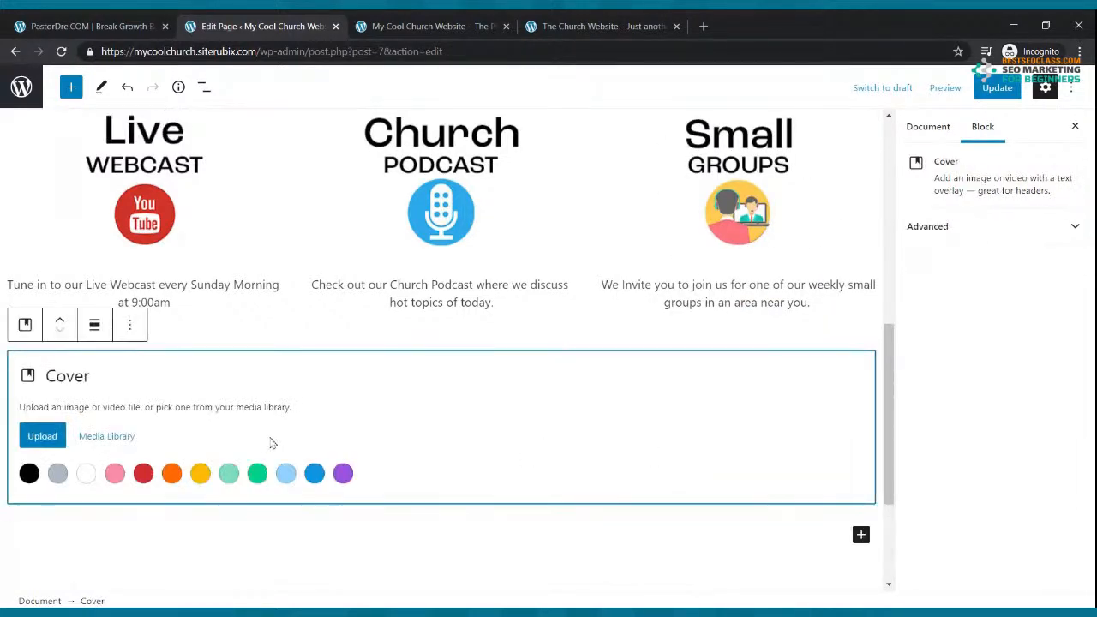
Upload the concert stage-lights photo as the cover background and update the page.
{"action": "left_click", "coordinate": [41, 439]}
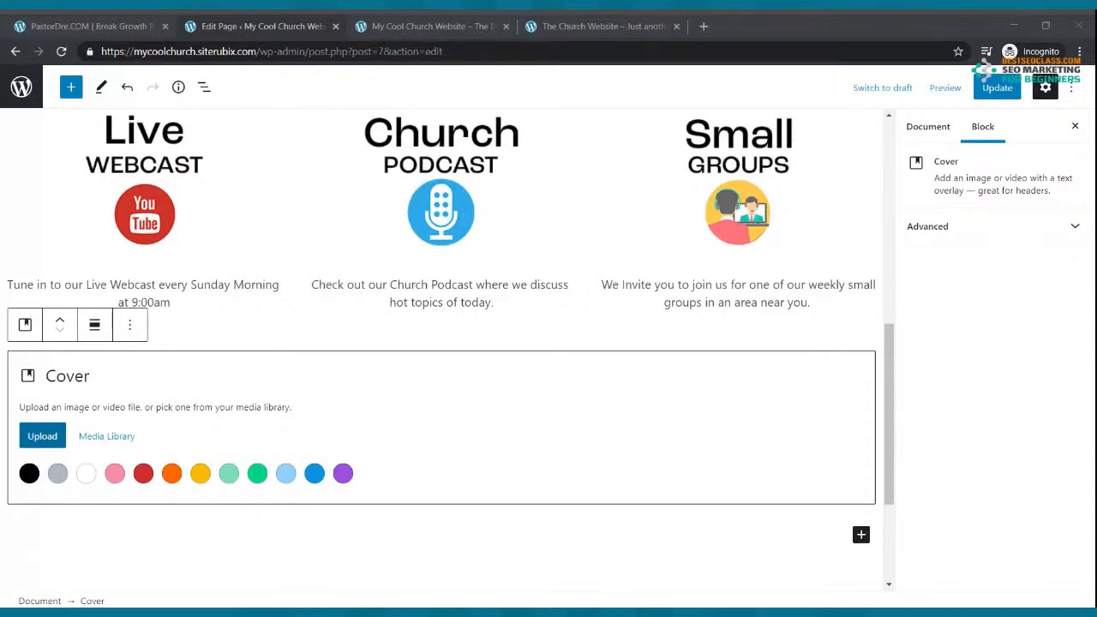
{"action": "left_click", "coordinate": [398, 279]}
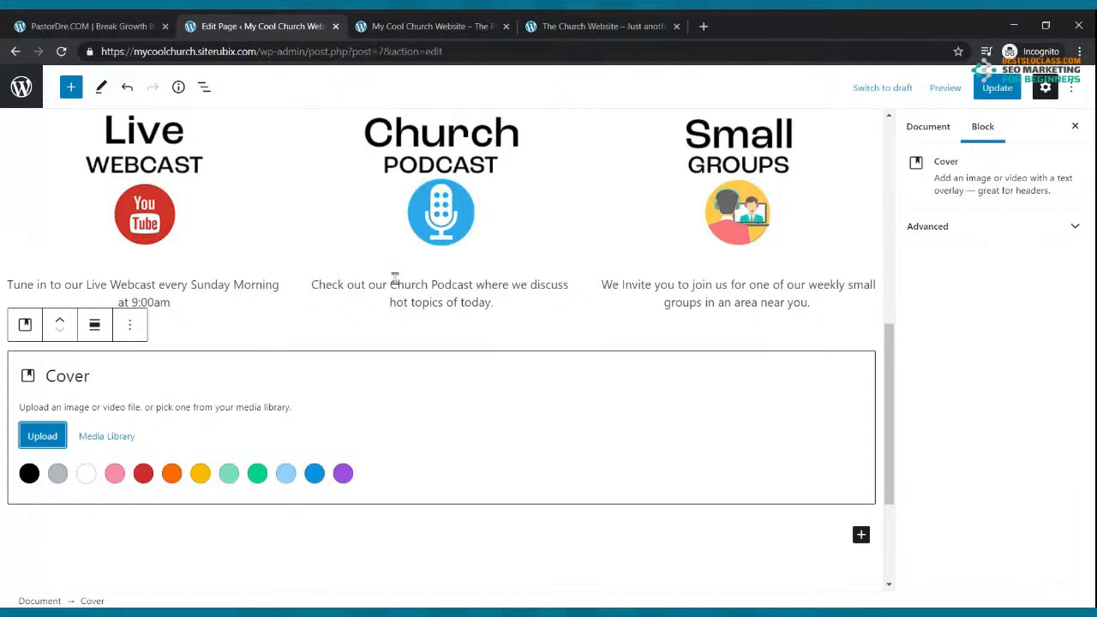
{"action": "left_click", "coordinate": [1001, 89]}
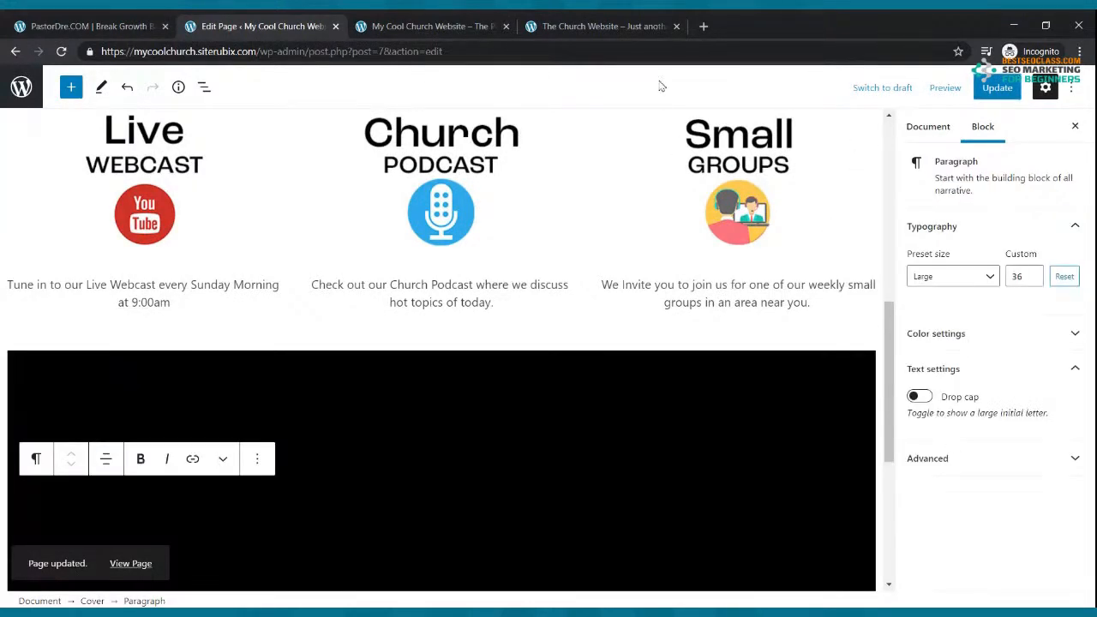
{"action": "left_click", "coordinate": [602, 25]}
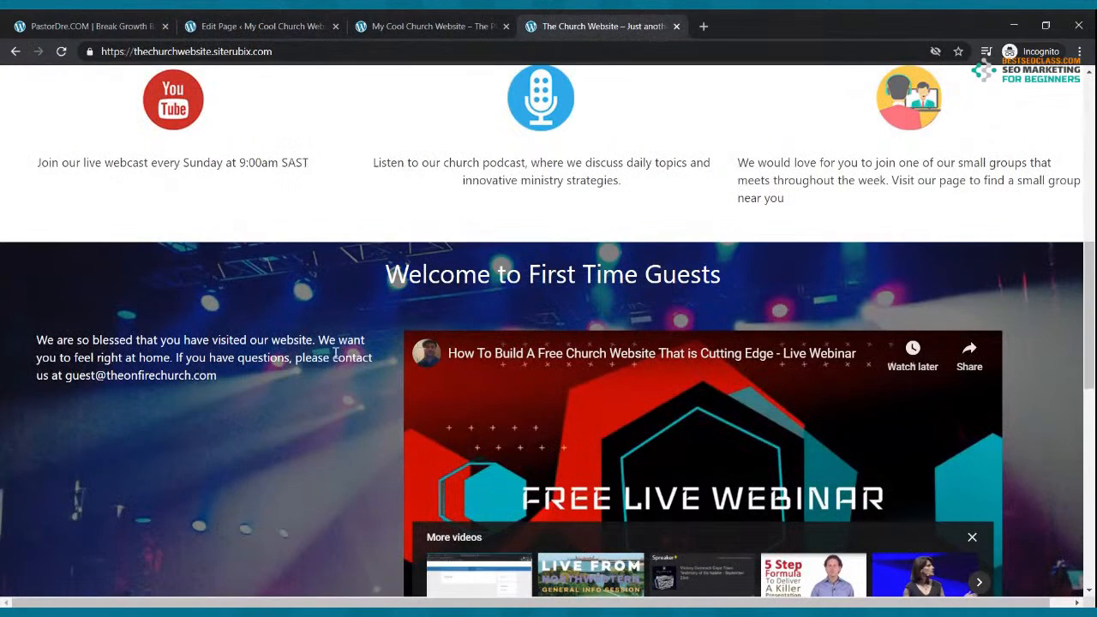
{"action": "left_click", "coordinate": [254, 27]}
{"action": "scroll", "coordinate": [458, 386], "scroll_direction": "down", "scroll_amount": 1}
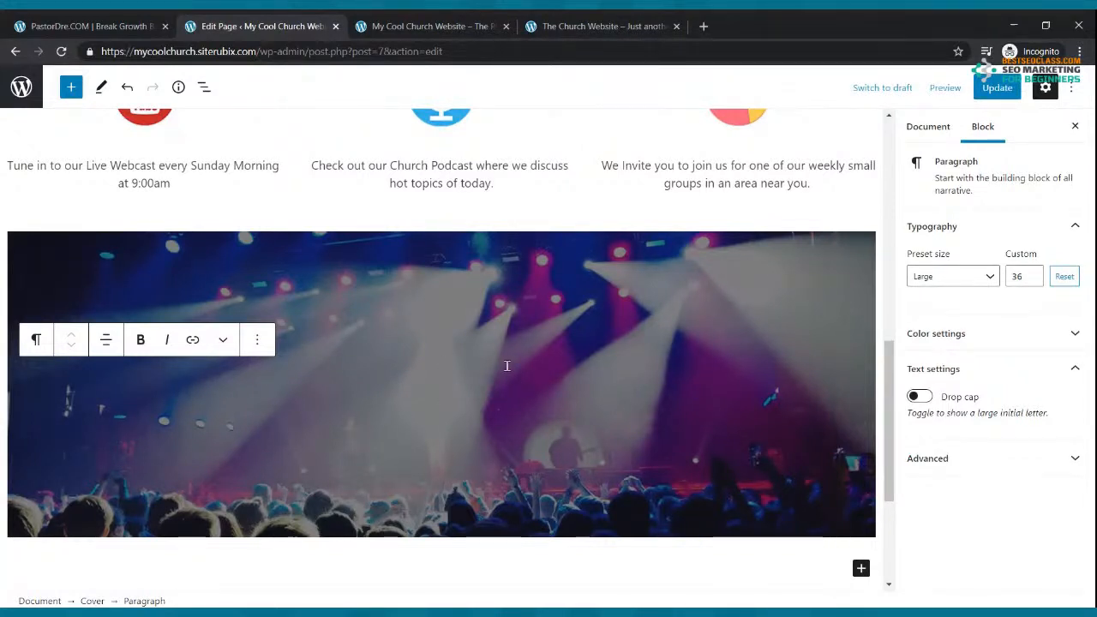
Insert a 50/50 Columns block inside the concert cover and start an empty paragraph in the left column.
{"action": "left_click", "coordinate": [70, 90]}
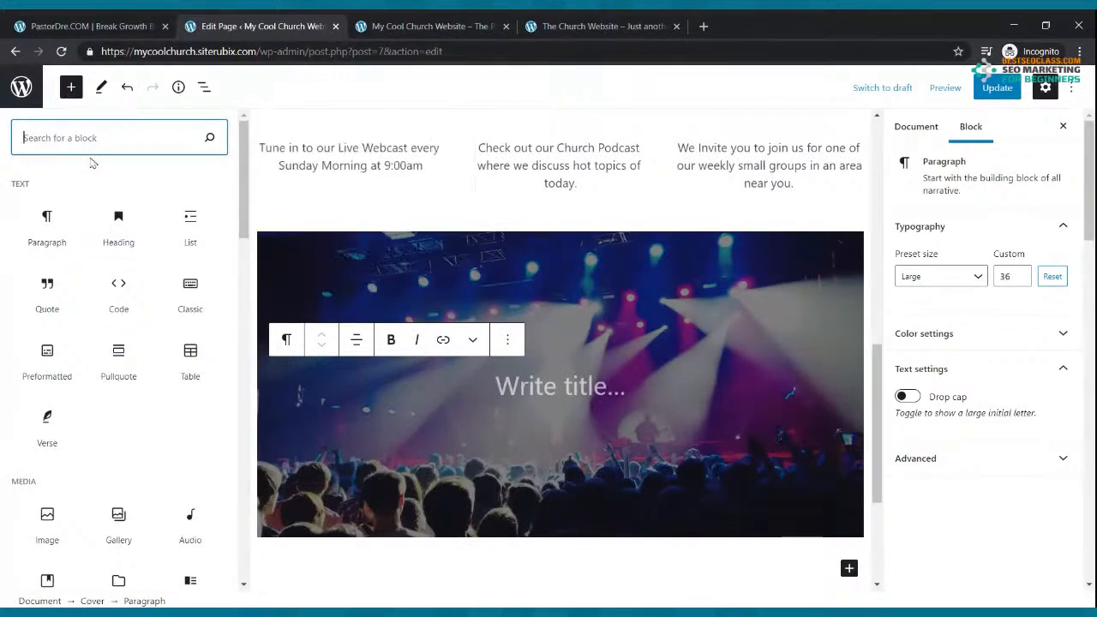
{"action": "type", "text": "colum"}
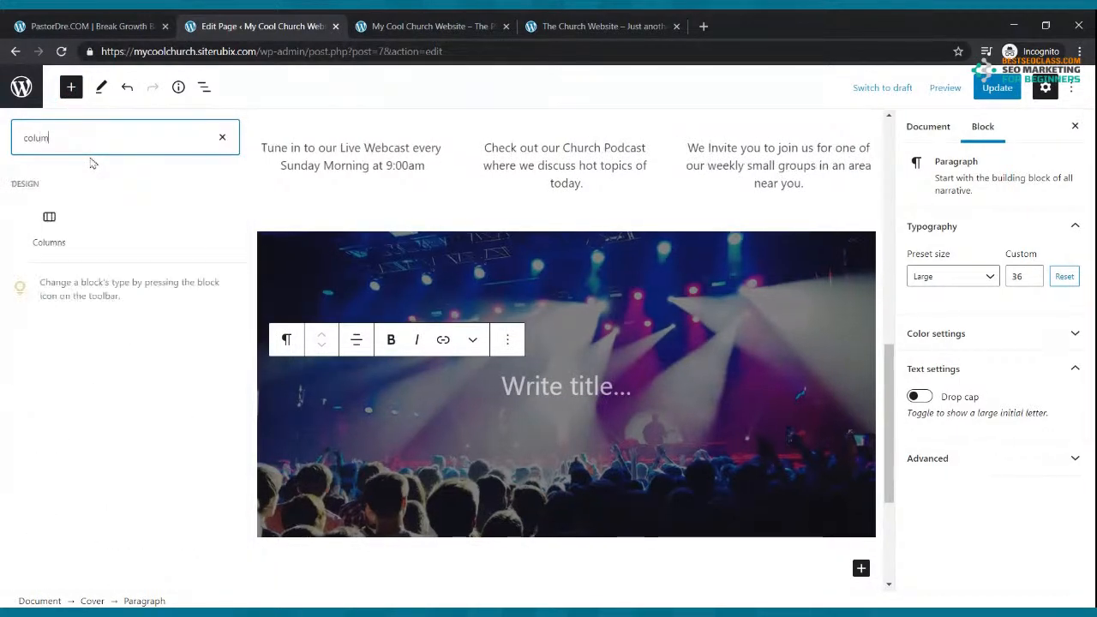
{"action": "left_click", "coordinate": [49, 224]}
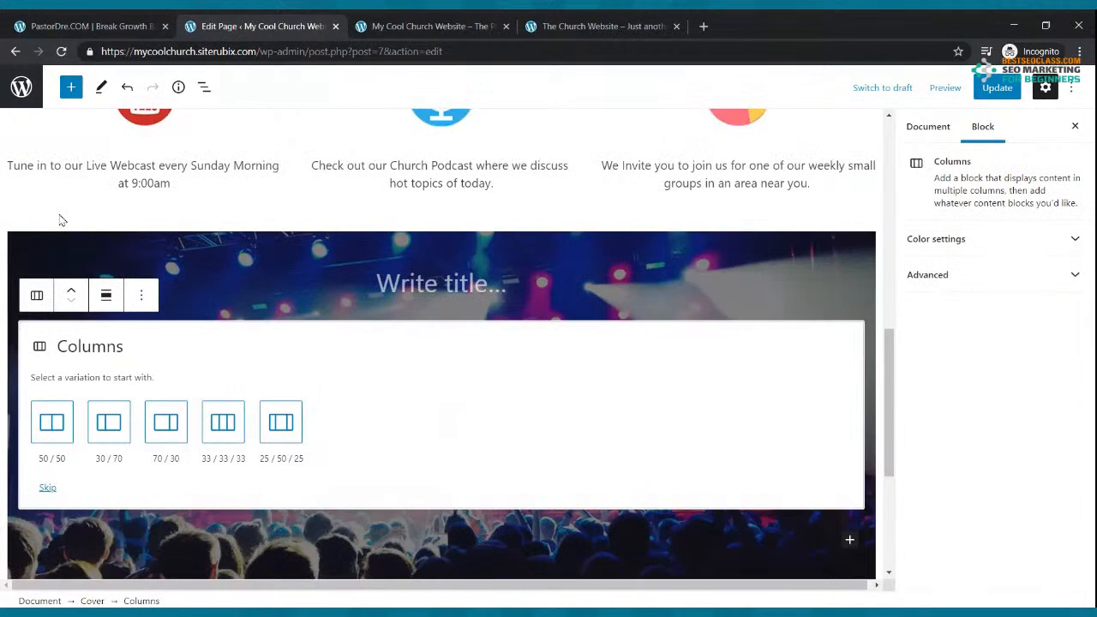
{"action": "left_click", "coordinate": [54, 425]}
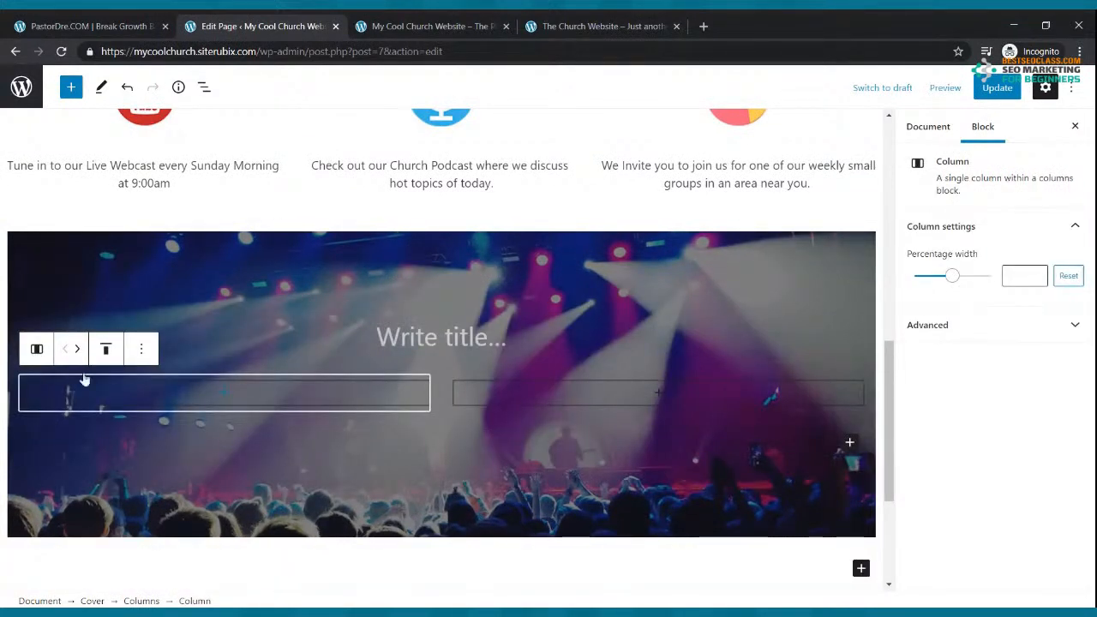
{"action": "left_click", "coordinate": [222, 397]}
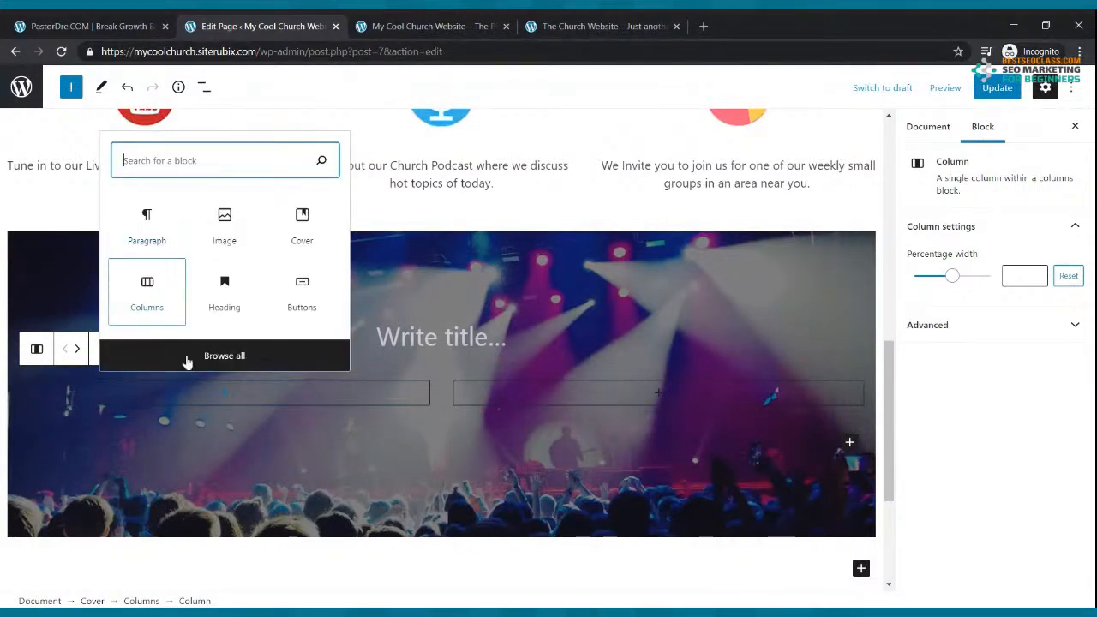
{"action": "left_click", "coordinate": [155, 238]}
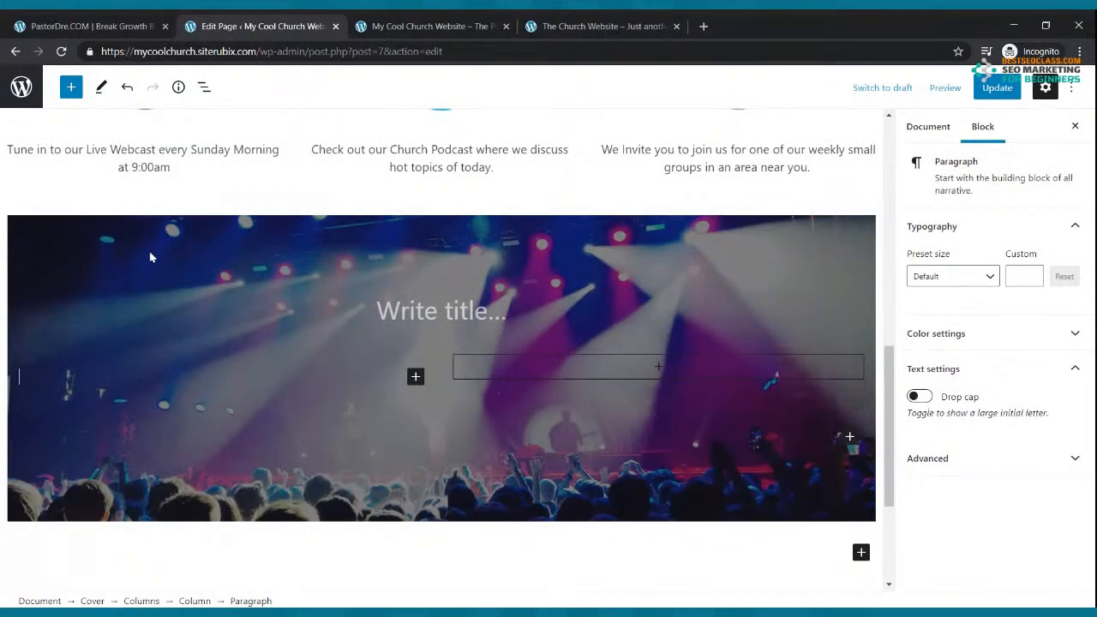
Write 'Here is a welcome video from our newcomers team', inviting e-mailed questions, then update the page.
{"action": "type", "text": "Here is a welcome vi"}
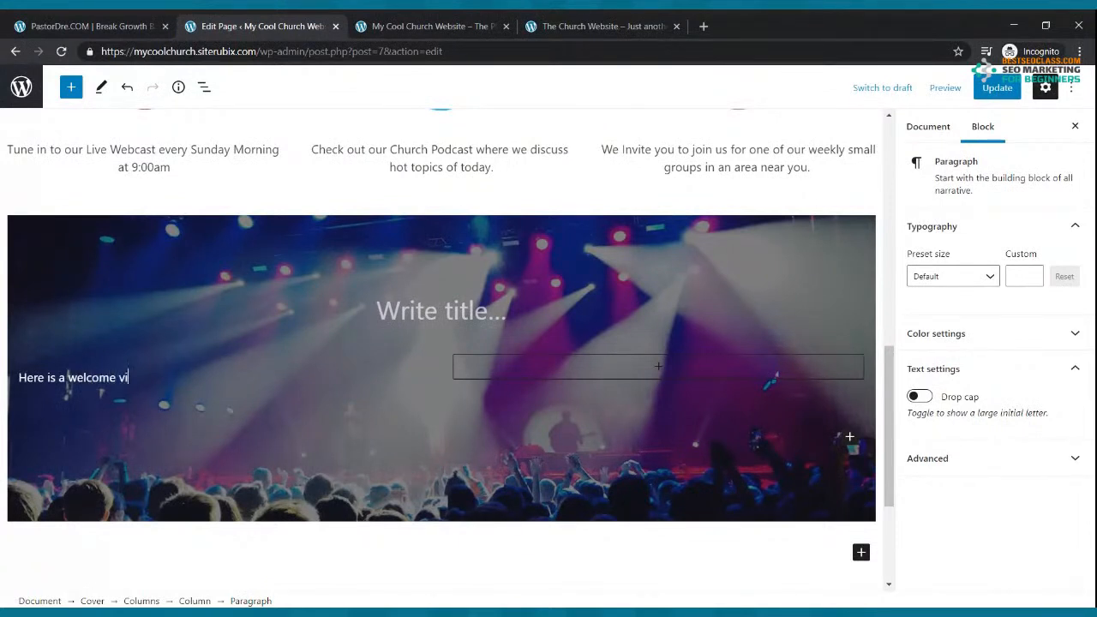
{"action": "type", "text": "deo from our new com"}
{"action": "key", "text": "BackSpace"}
{"action": "type", "text": "omers team."}
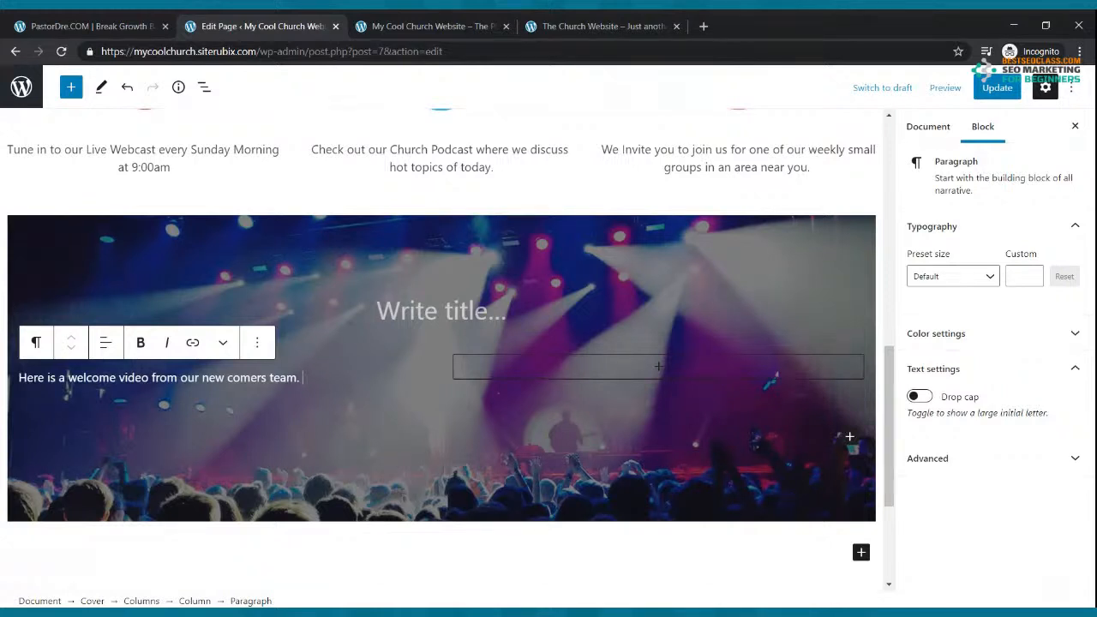
{"action": "type", "text": "We are glad that yo"}
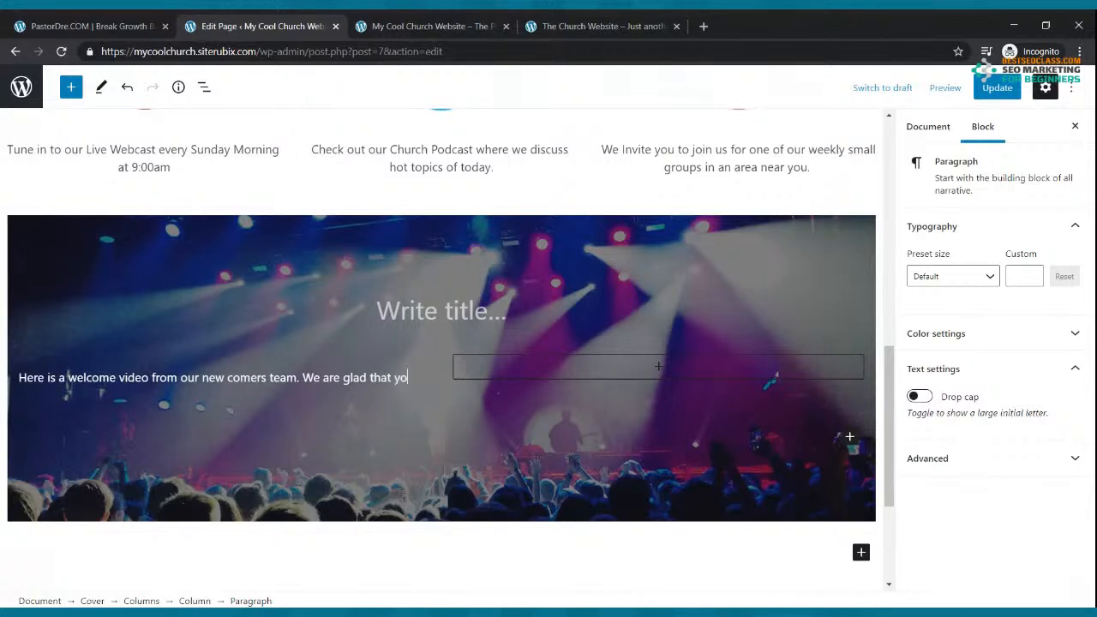
{"action": "type", "text": "u have stopped "}
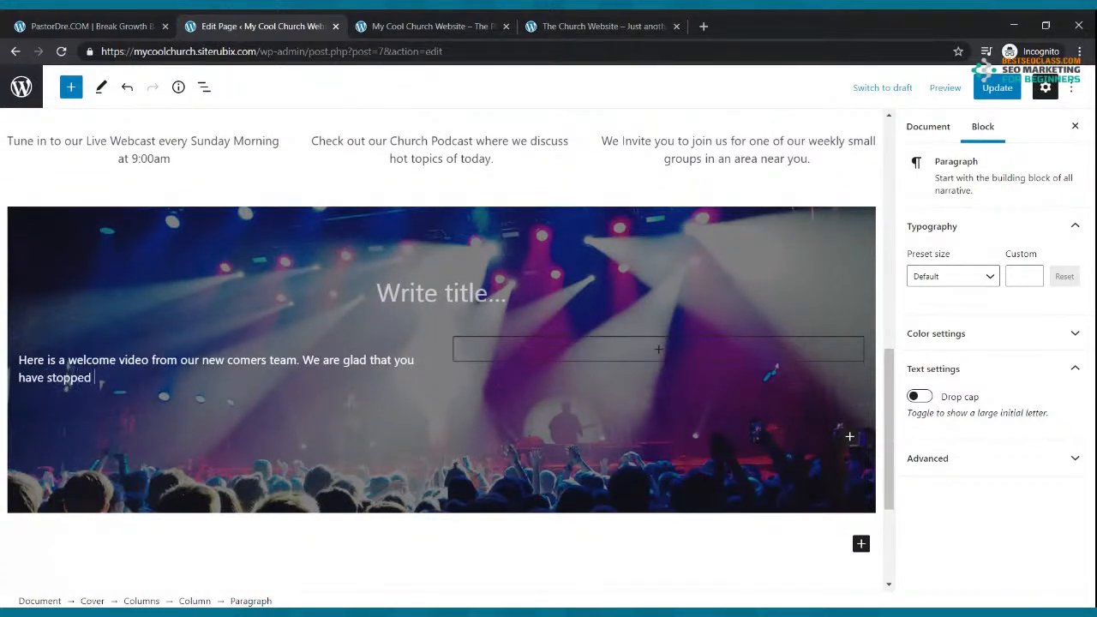
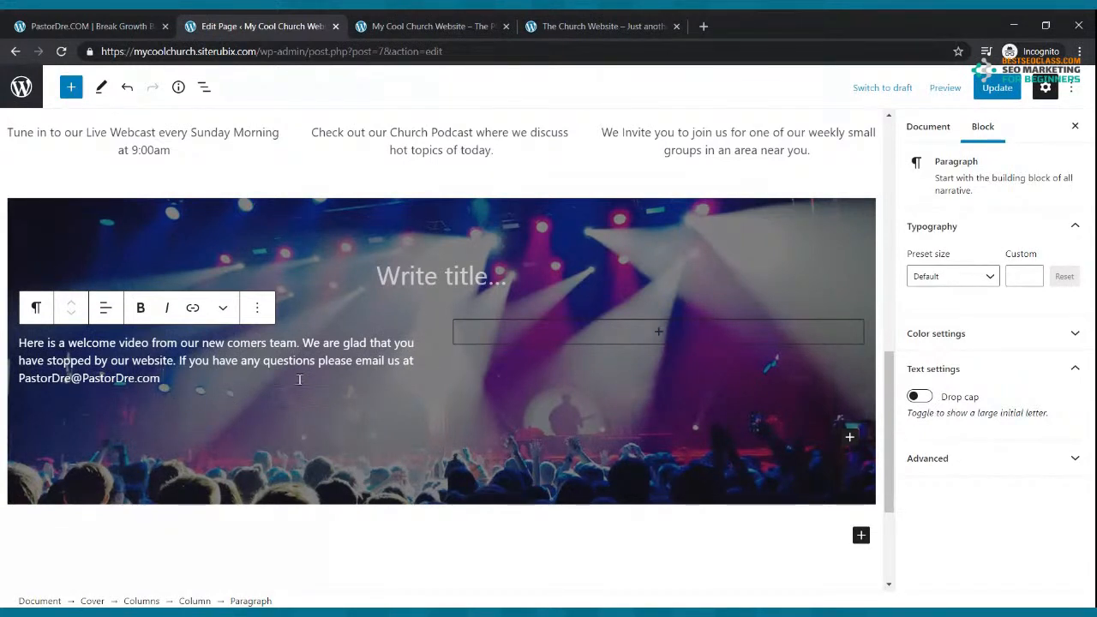
{"action": "left_click", "coordinate": [994, 90]}
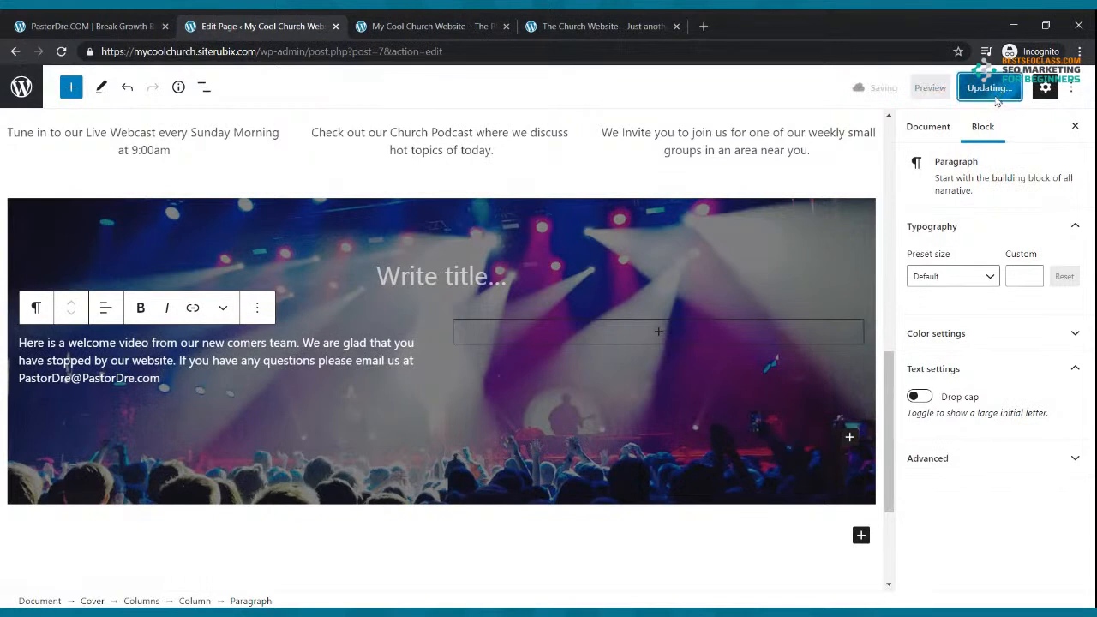
Insert a YouTube embed block in the cover's right column.
{"action": "left_click", "coordinate": [664, 340]}
{"action": "type", "text": "v"}
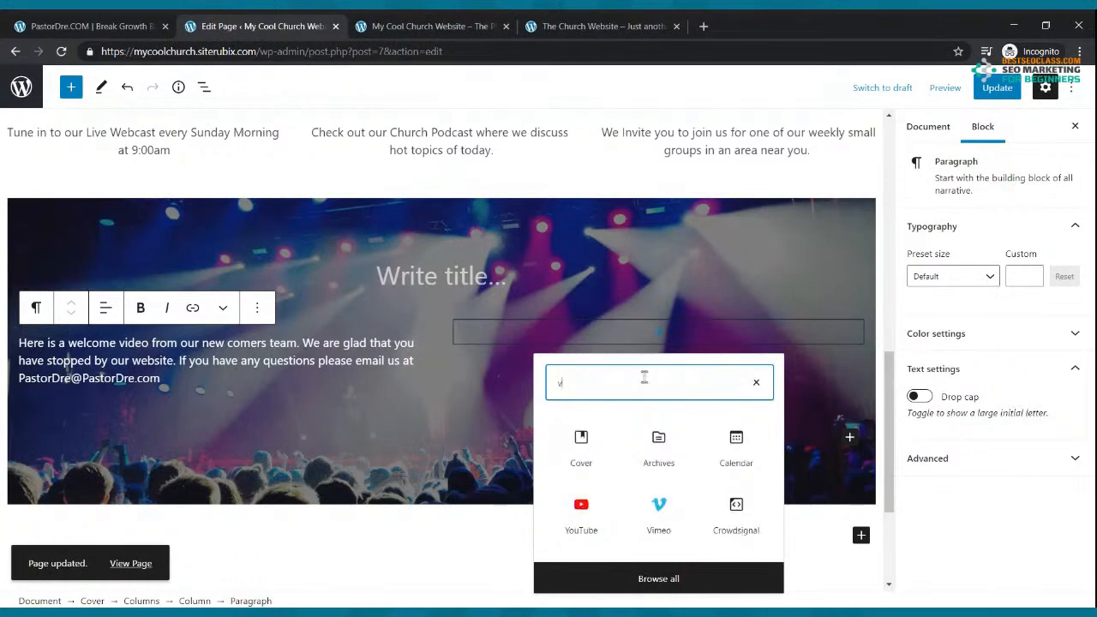
{"action": "type", "text": "i"}
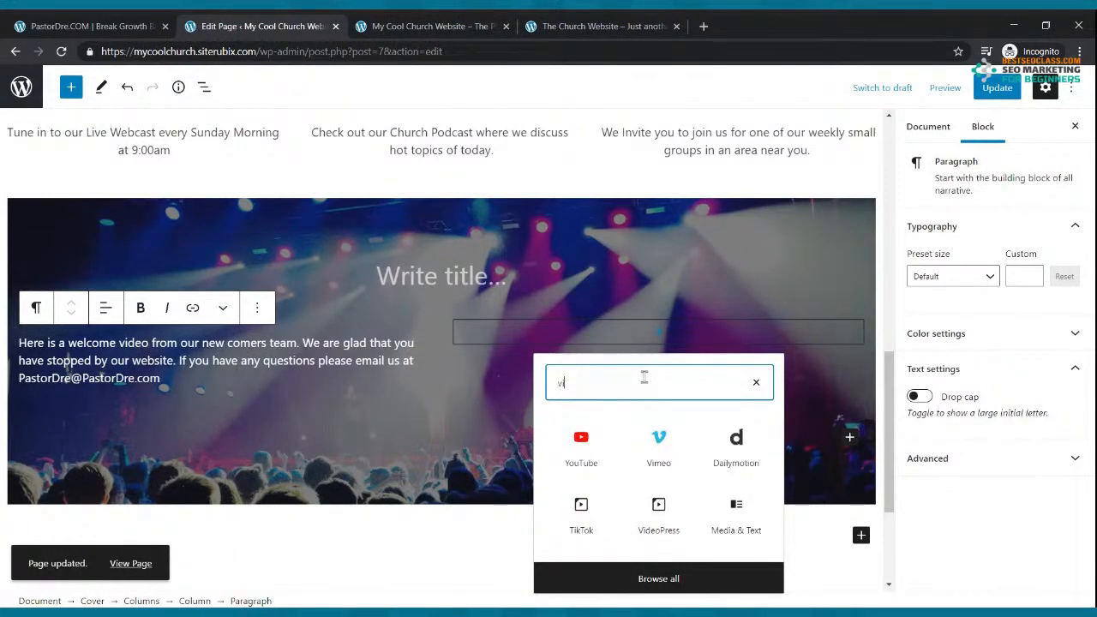
{"action": "left_click", "coordinate": [590, 439]}
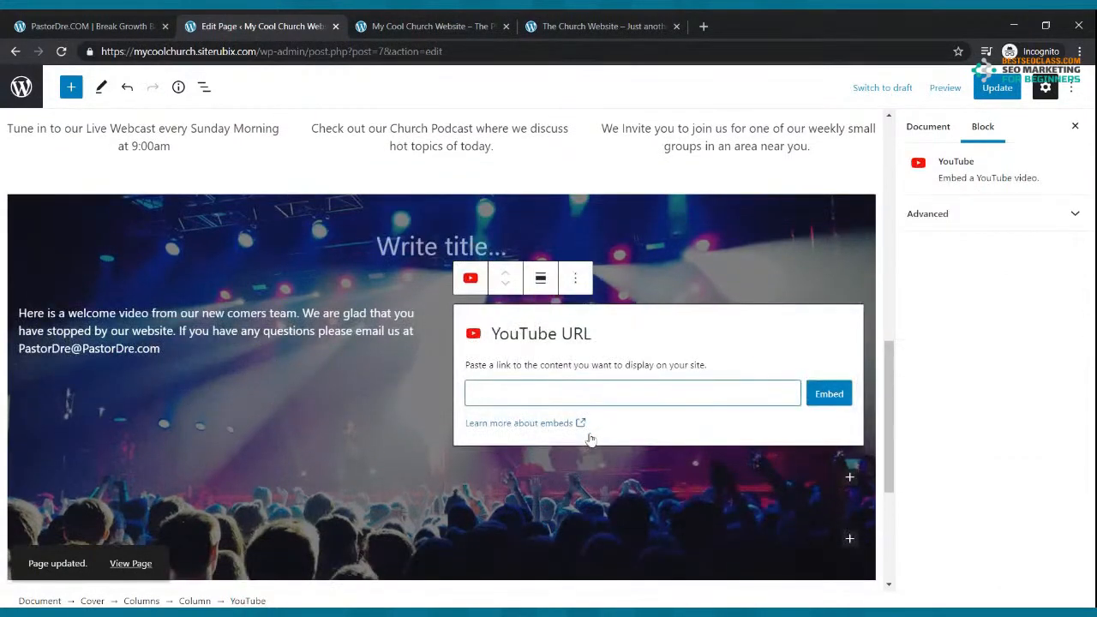
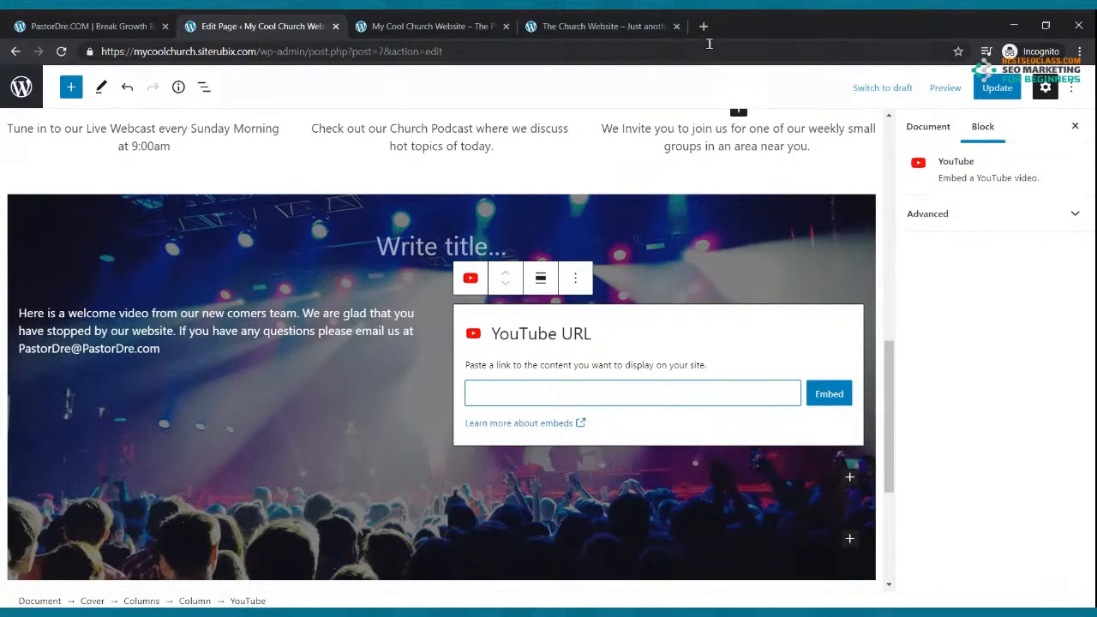
Open a new blank browser tab while the YouTube embed block waits for a URL.
{"action": "left_click", "coordinate": [703, 27]}
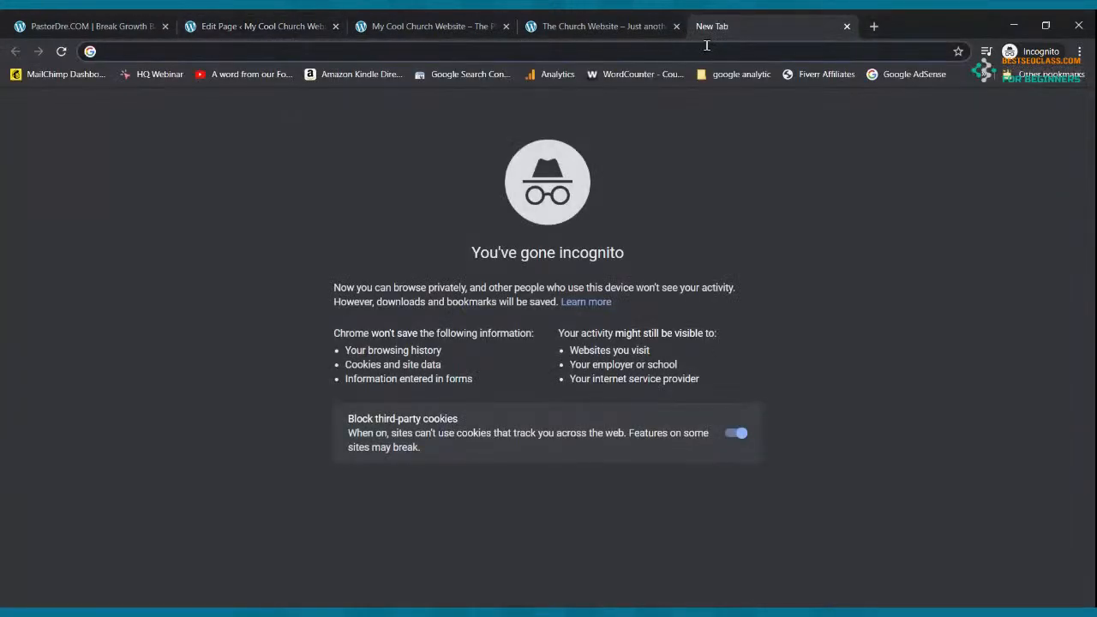
Go to youtube.com, search for 'pastordre' and open the PastorDre channel.
{"action": "type", "text": "youtube.com"}
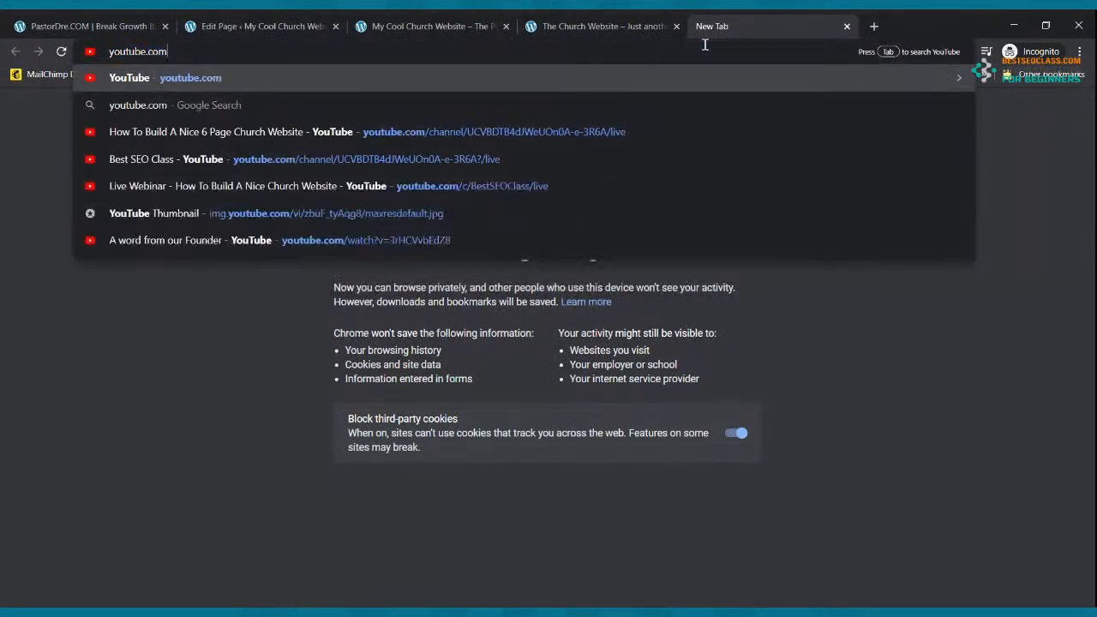
{"action": "key", "text": "Return"}
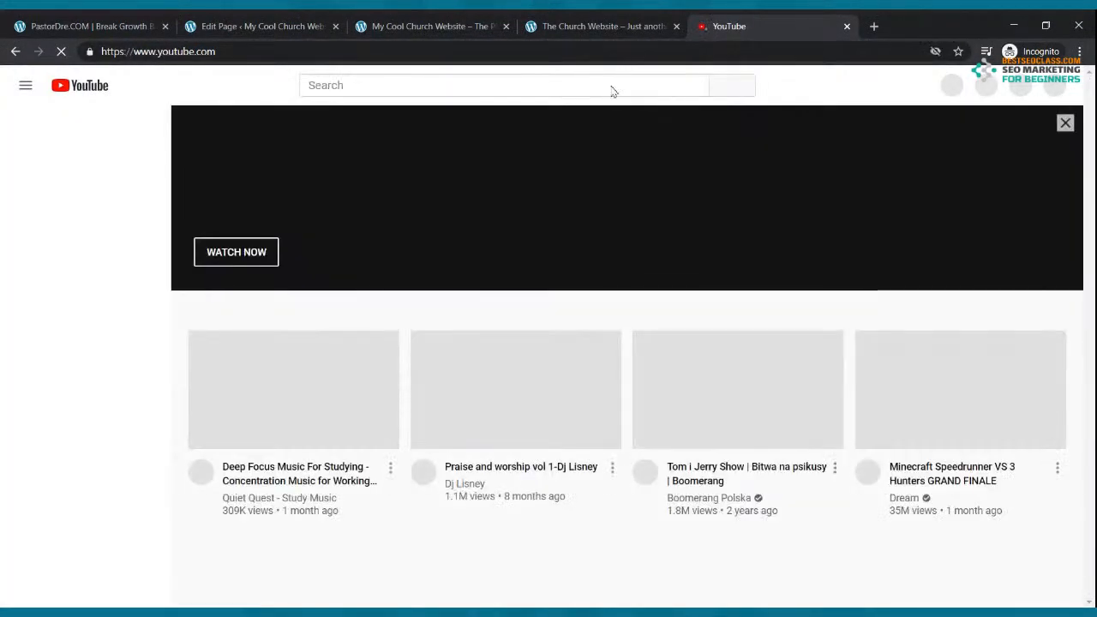
{"action": "left_click", "coordinate": [536, 86]}
{"action": "type", "text": "pastordre"}
{"action": "key", "text": "Return"}
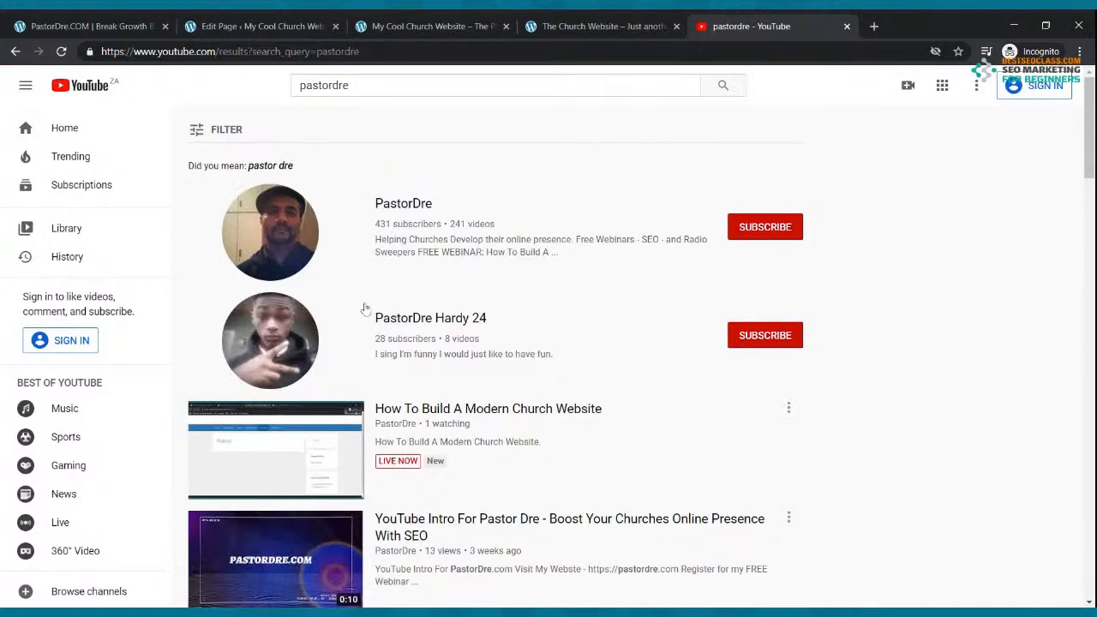
{"action": "left_click", "coordinate": [382, 210]}
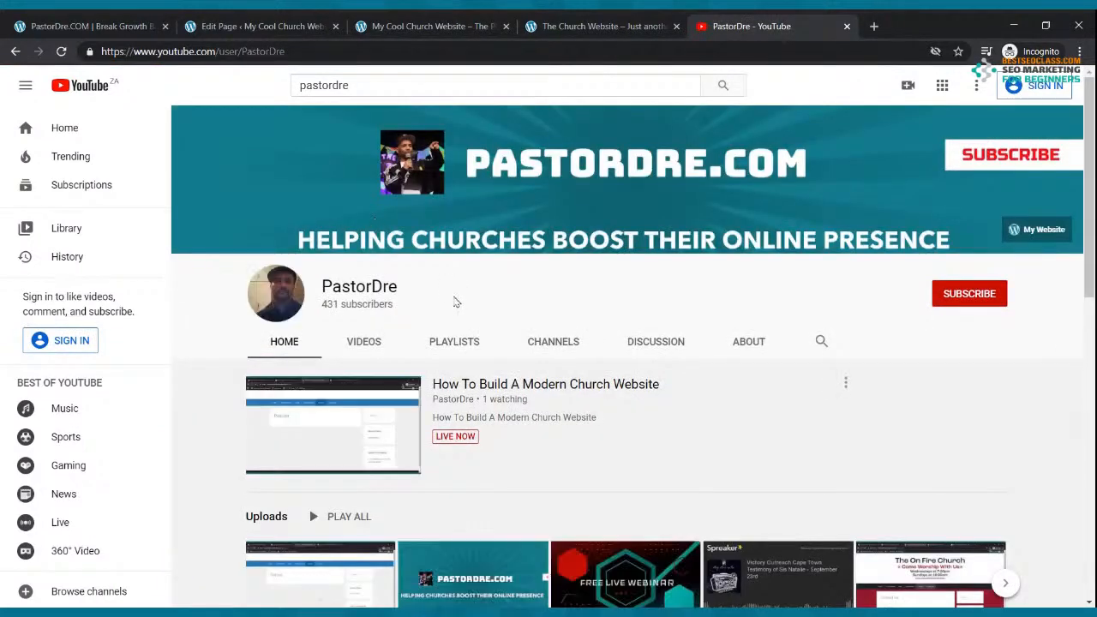
Open the How To Build A Free Church Website video, pause it, and copy its share link.
{"action": "scroll", "coordinate": [520, 271], "scroll_direction": "down", "scroll_amount": 3}
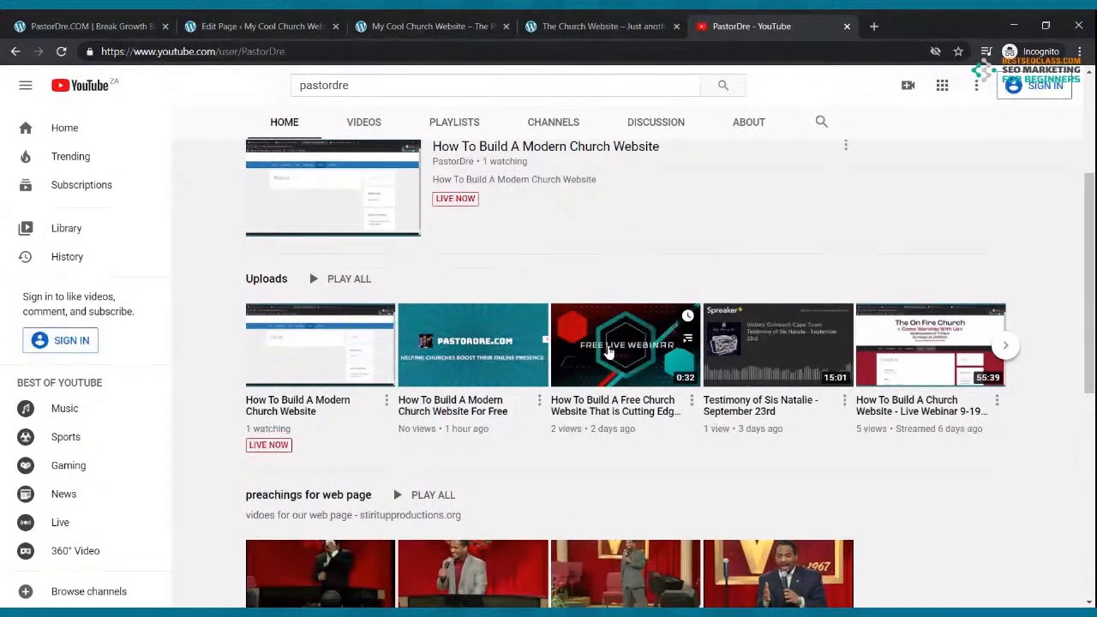
{"action": "left_click", "coordinate": [607, 352]}
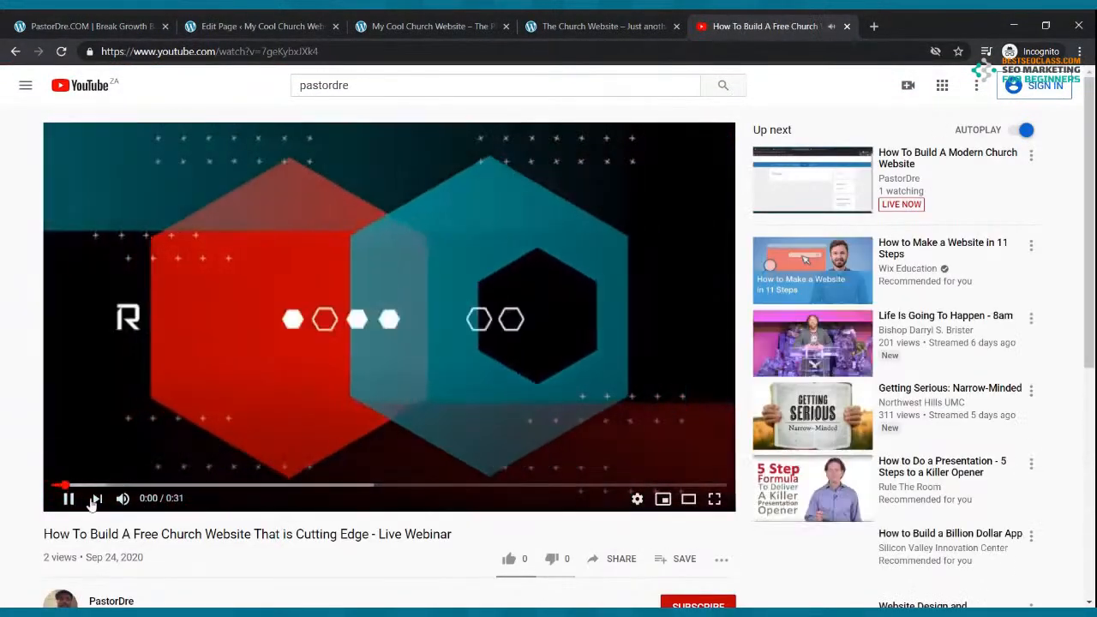
{"action": "left_click", "coordinate": [69, 498]}
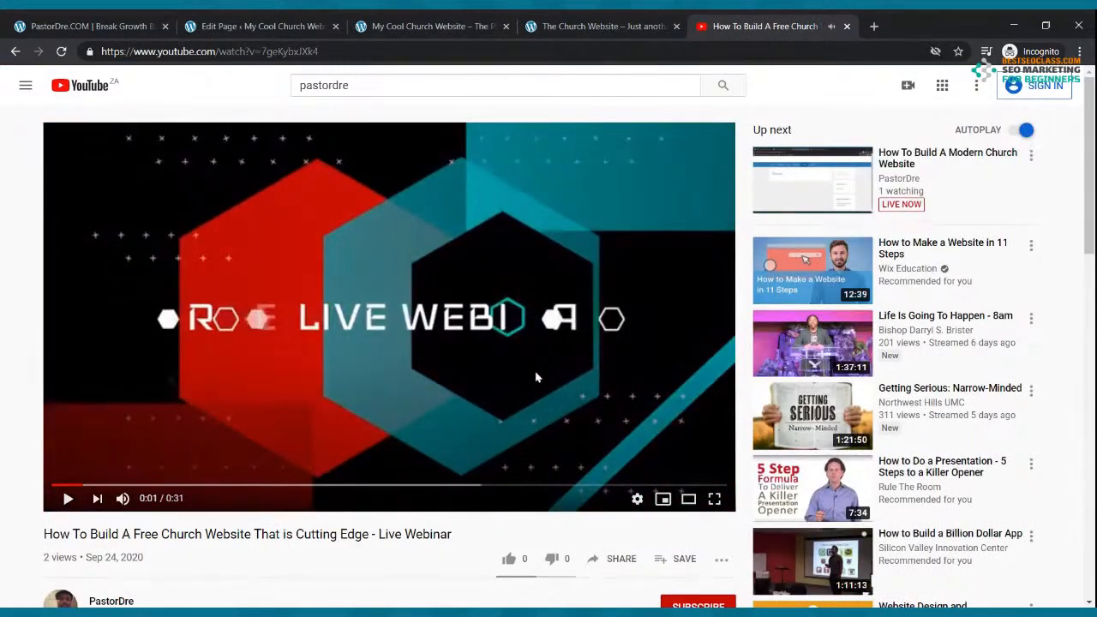
{"action": "scroll", "coordinate": [420, 257], "scroll_direction": "down", "scroll_amount": 2}
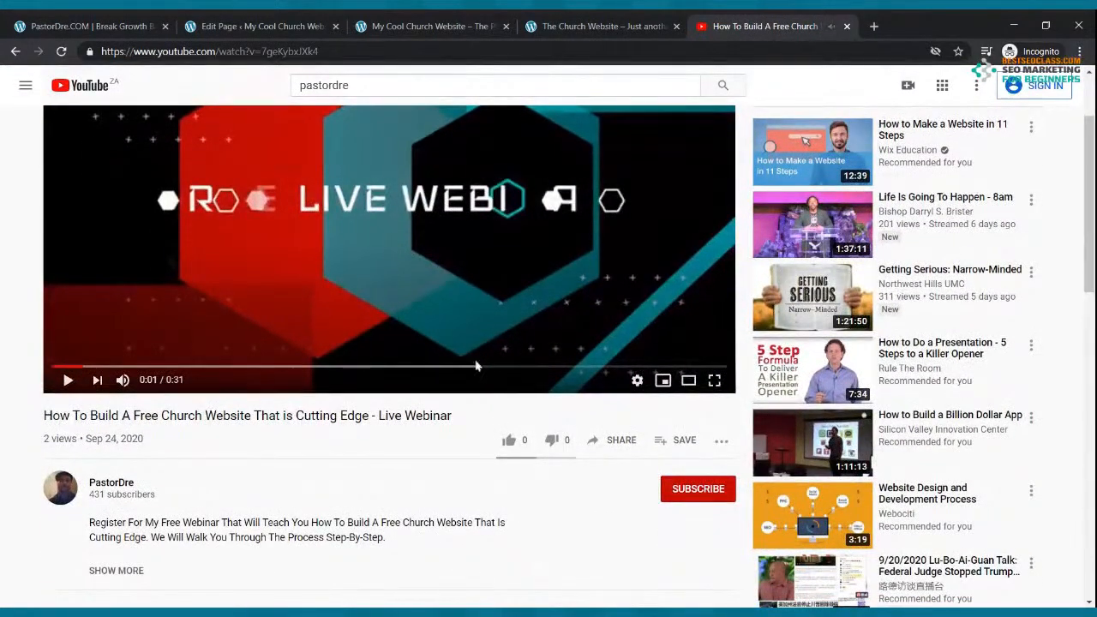
{"action": "left_click", "coordinate": [624, 444]}
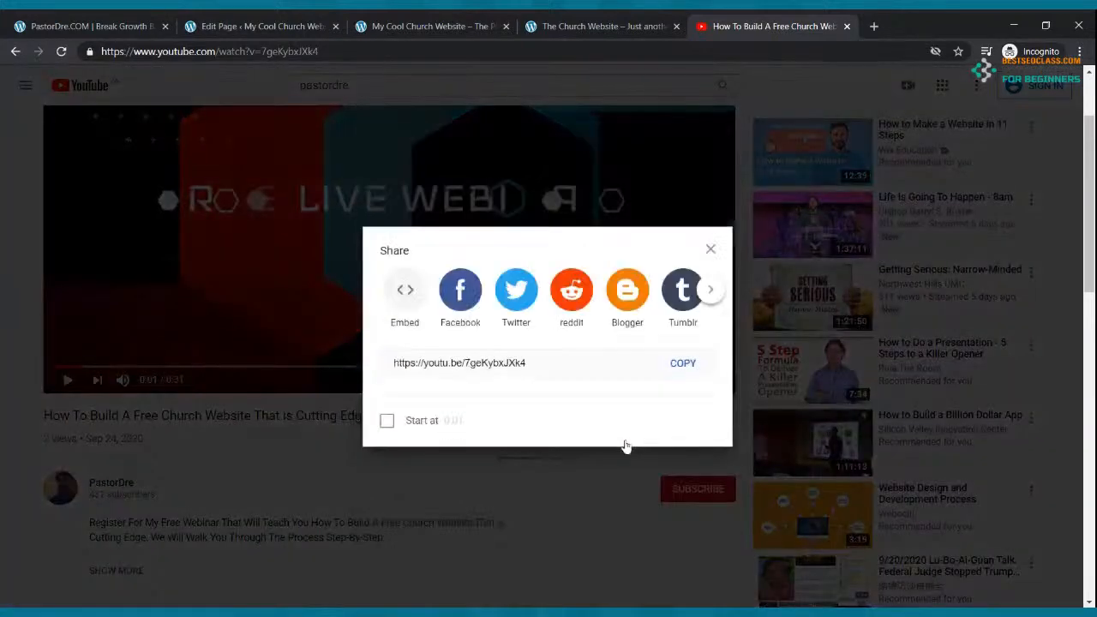
{"action": "left_click", "coordinate": [682, 365]}
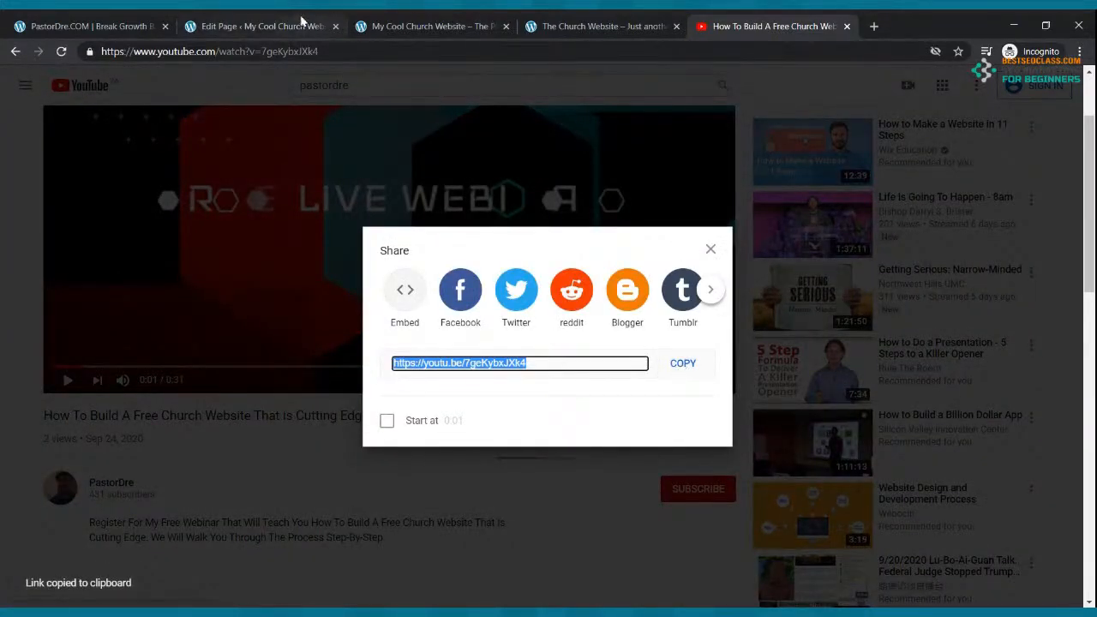
Paste the youtu.be/7geKybxJXk4 link into the WordPress embed field, recopying it from YouTube.
{"action": "left_click", "coordinate": [306, 24]}
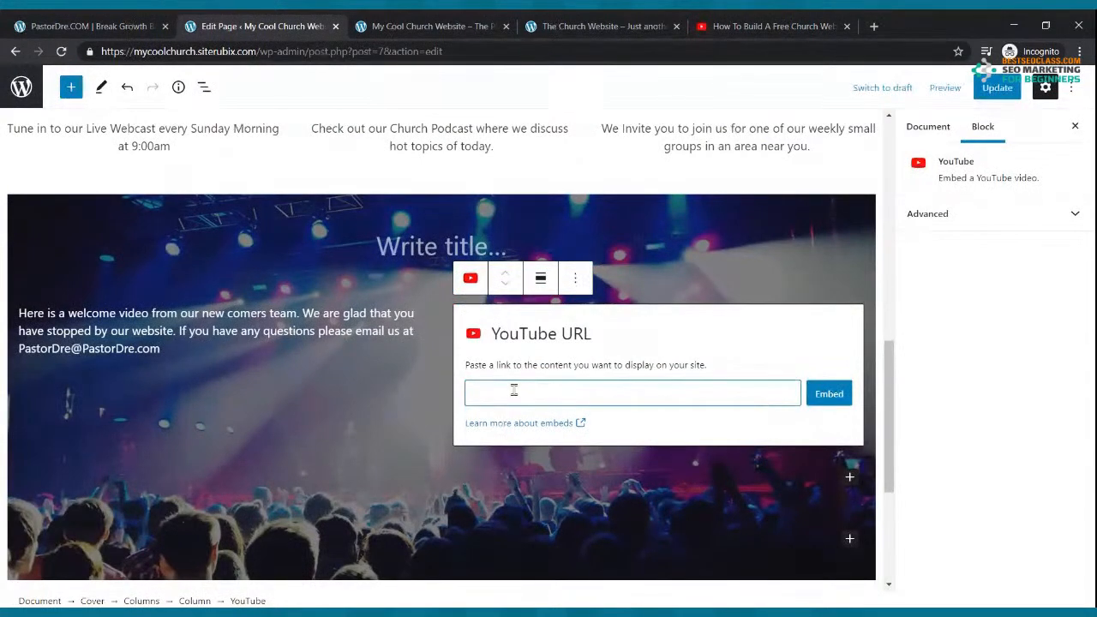
{"action": "key", "text": "ctrl+v"}
{"action": "left_click", "coordinate": [771, 26]}
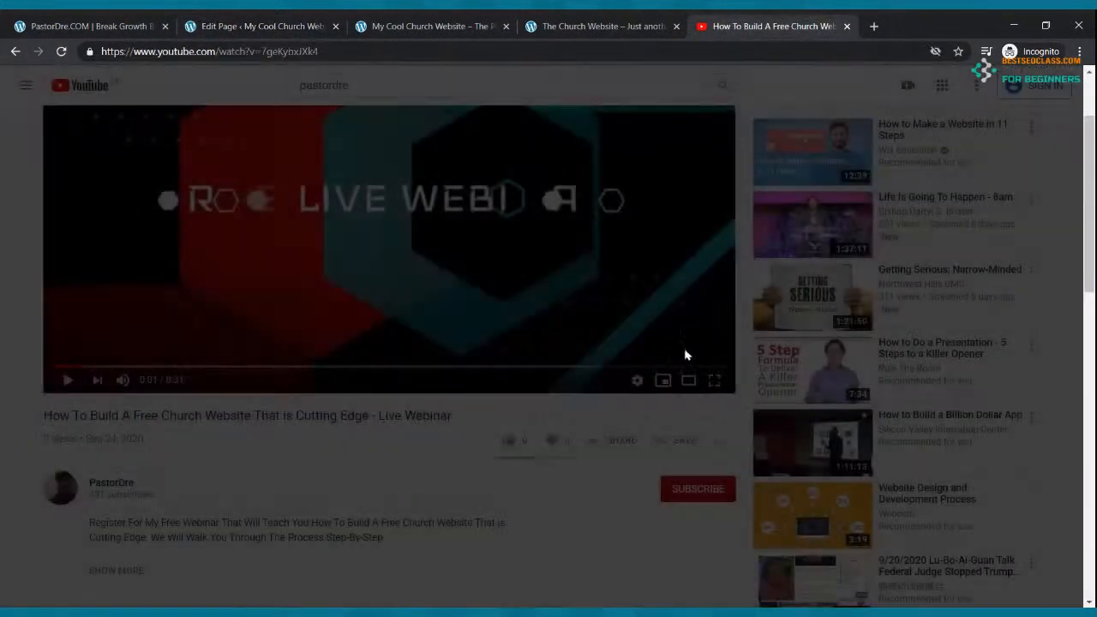
{"action": "left_click", "coordinate": [621, 440]}
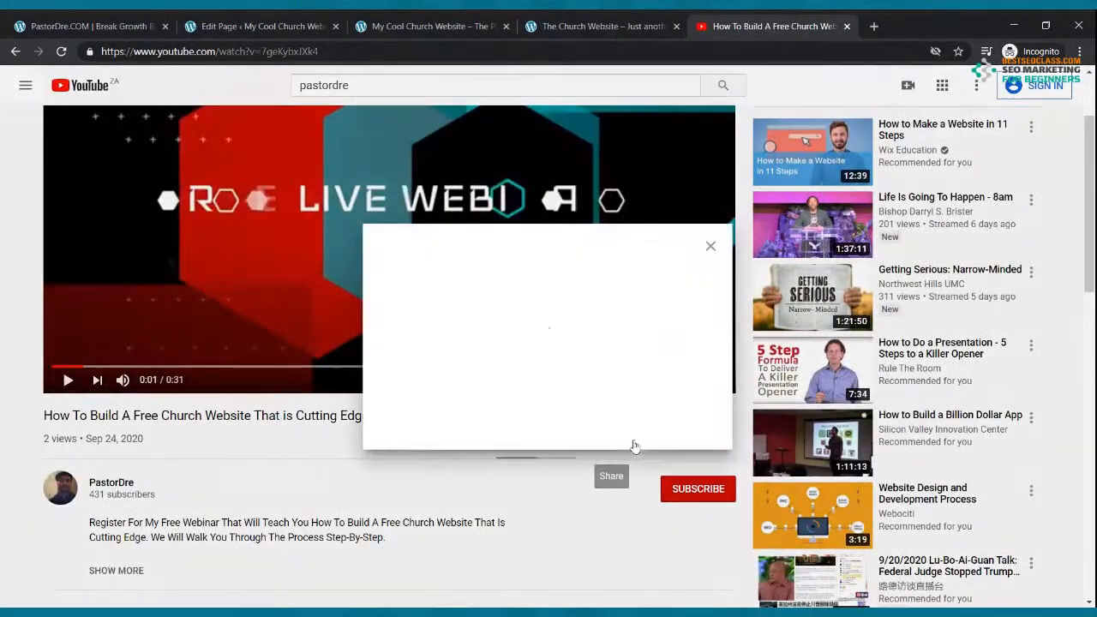
{"action": "left_click", "coordinate": [683, 364]}
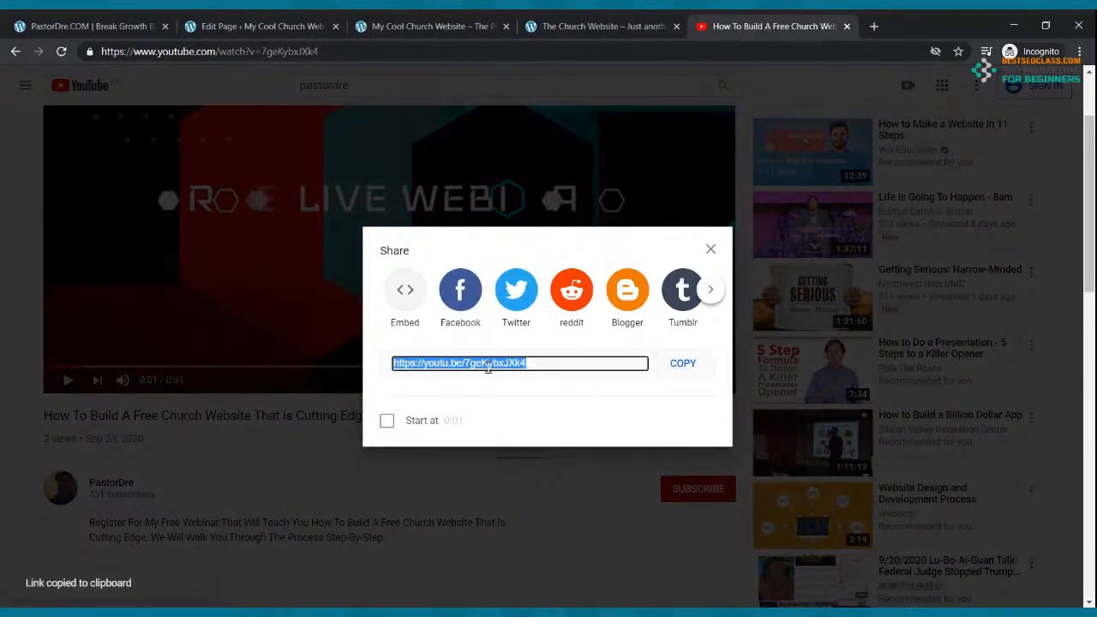
{"action": "left_click", "coordinate": [289, 26]}
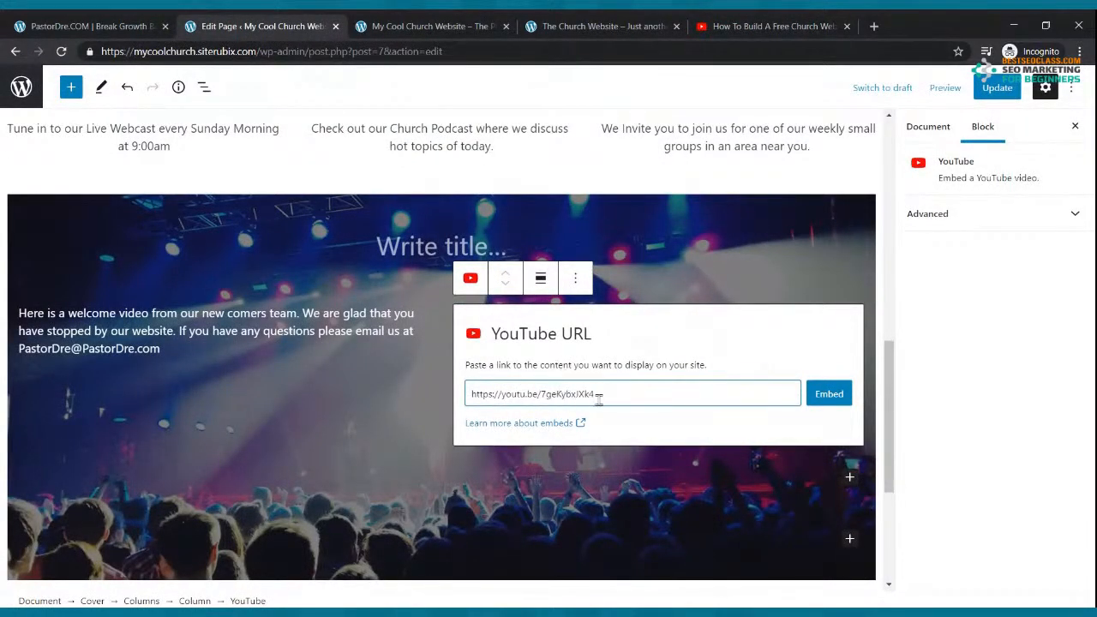
Embed the webinar link, update the page, and reload the live site to check it.
{"action": "left_click", "coordinate": [831, 401]}
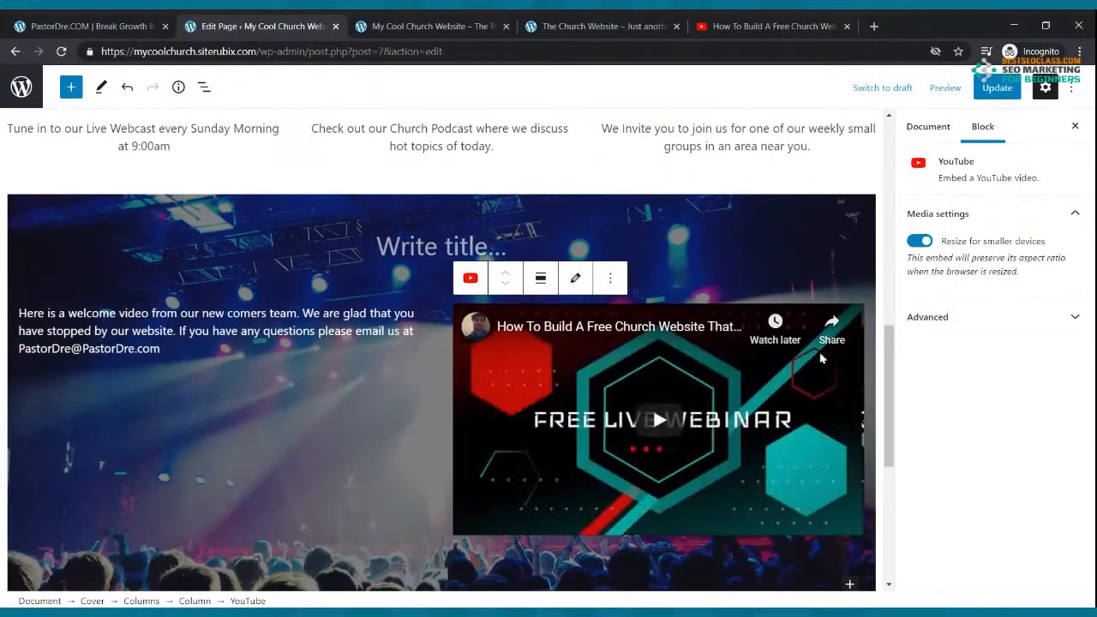
{"action": "left_click", "coordinate": [997, 87]}
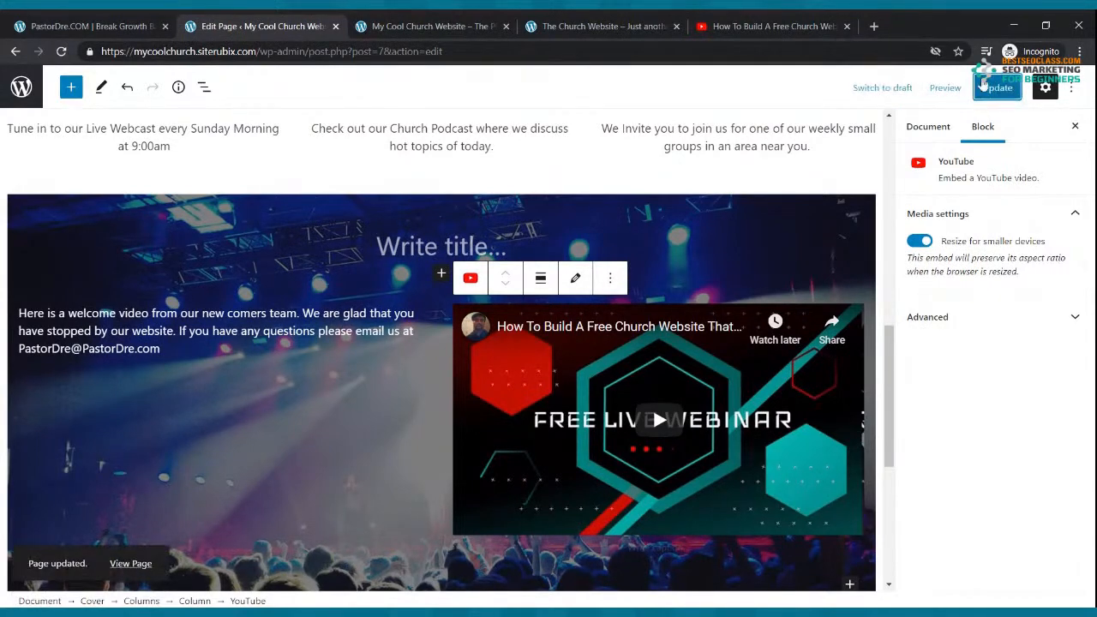
{"action": "left_click", "coordinate": [564, 24]}
{"action": "left_click", "coordinate": [61, 51]}
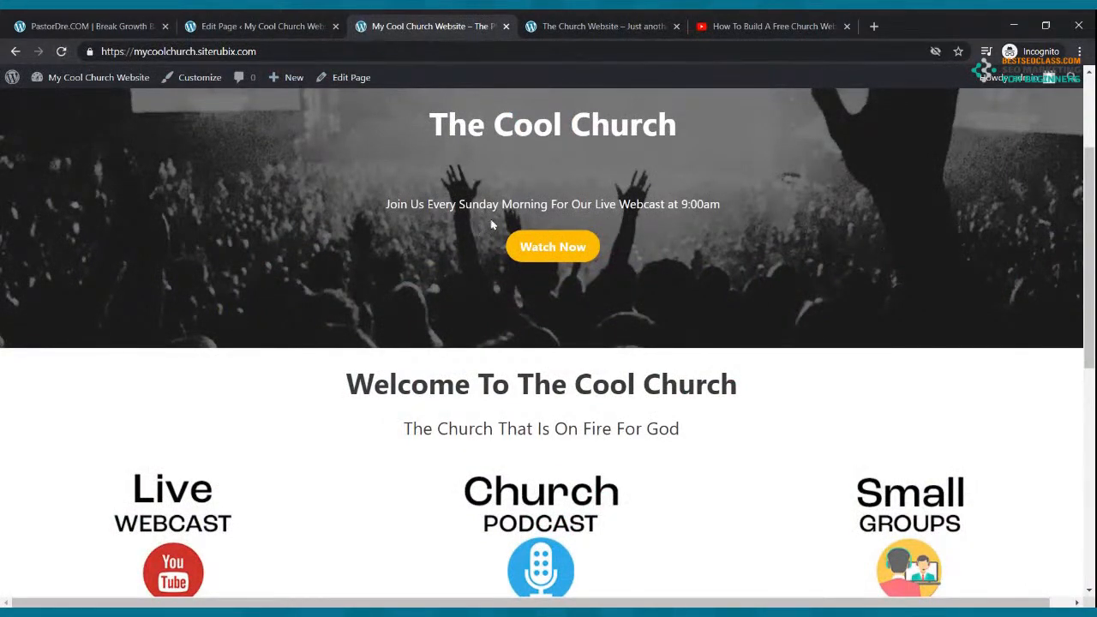
{"action": "scroll", "coordinate": [493, 224], "scroll_direction": "down", "scroll_amount": 5}
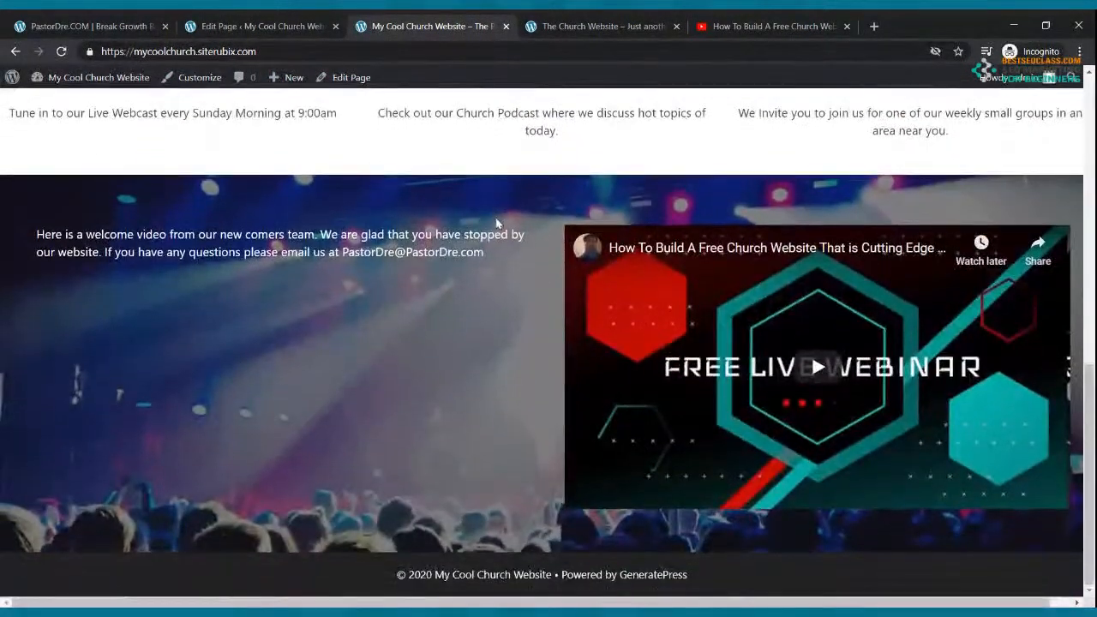
{"action": "scroll", "coordinate": [495, 225], "scroll_direction": "up", "scroll_amount": 5}
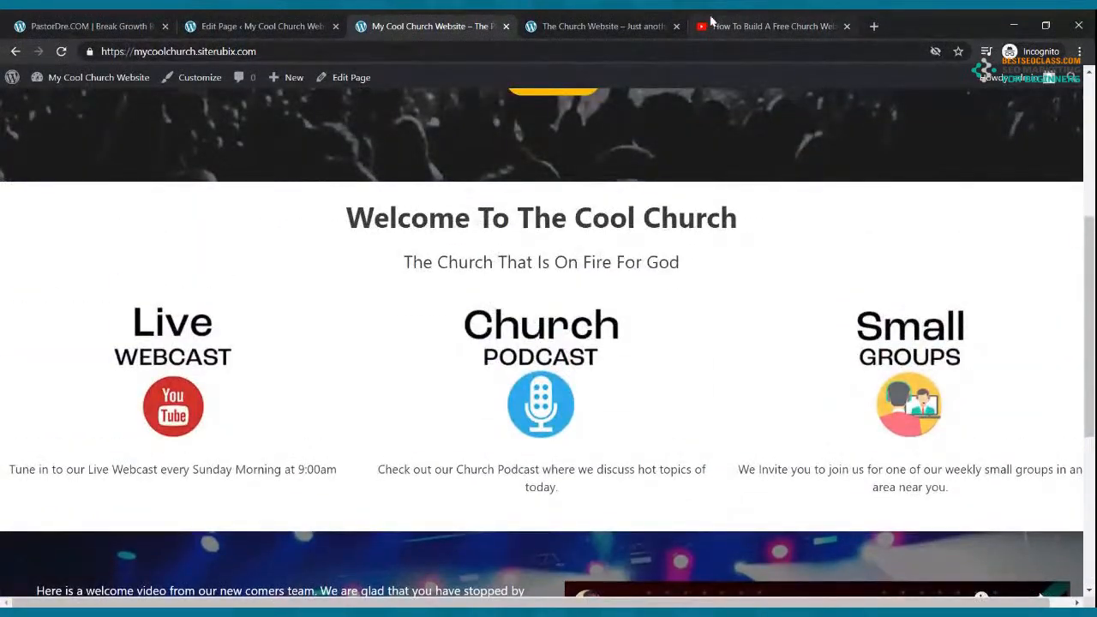
Close the YouTube tab and review the embedded video on the live homepage.
{"action": "left_click", "coordinate": [718, 26]}
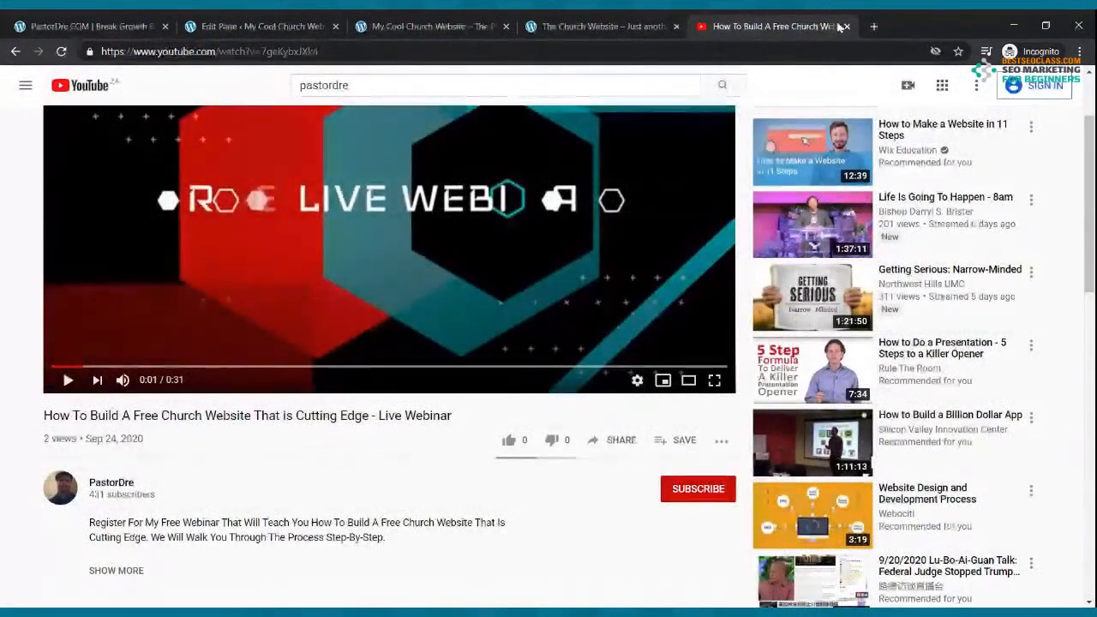
{"action": "left_click", "coordinate": [846, 26]}
{"action": "left_click", "coordinate": [429, 26]}
{"action": "scroll", "coordinate": [467, 248], "scroll_direction": "up", "scroll_amount": 4}
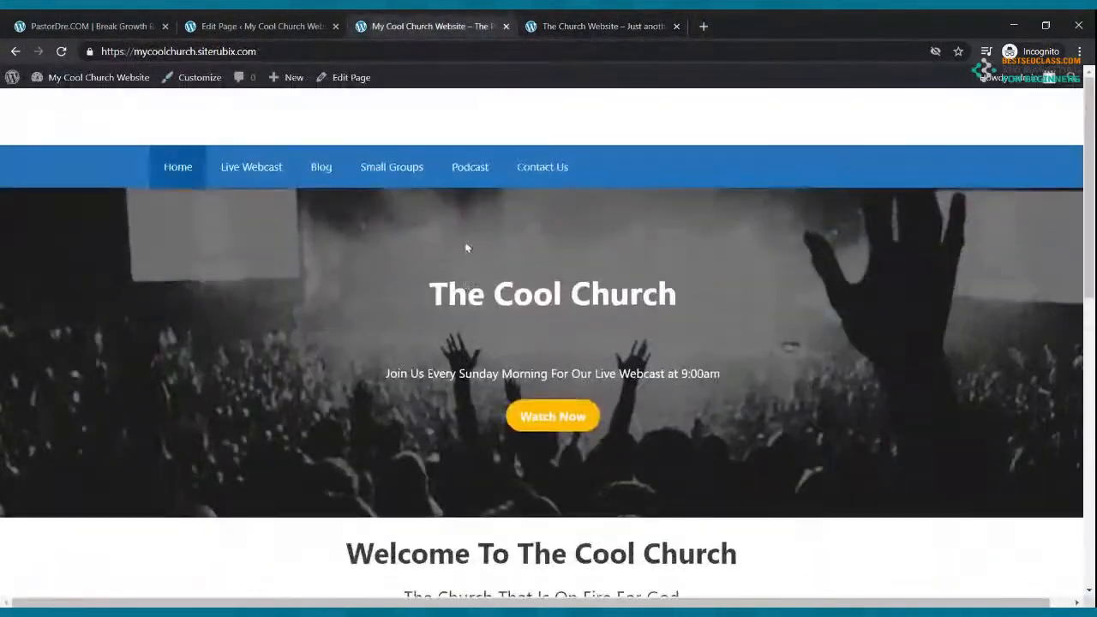
{"action": "scroll", "coordinate": [467, 248], "scroll_direction": "down", "scroll_amount": 10}
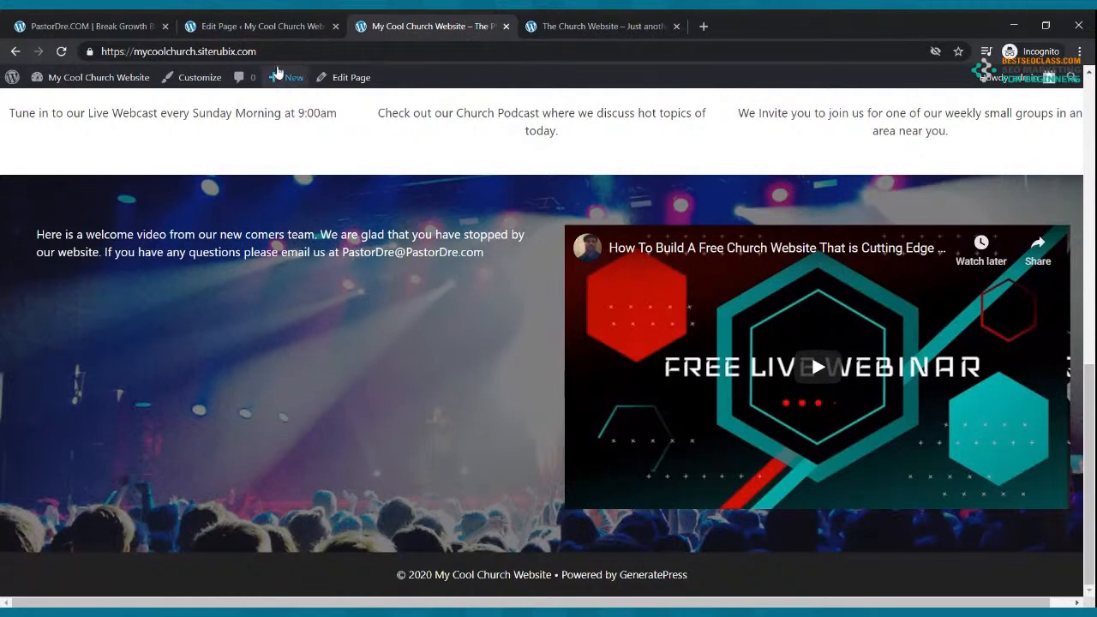
{"action": "left_click", "coordinate": [274, 27]}
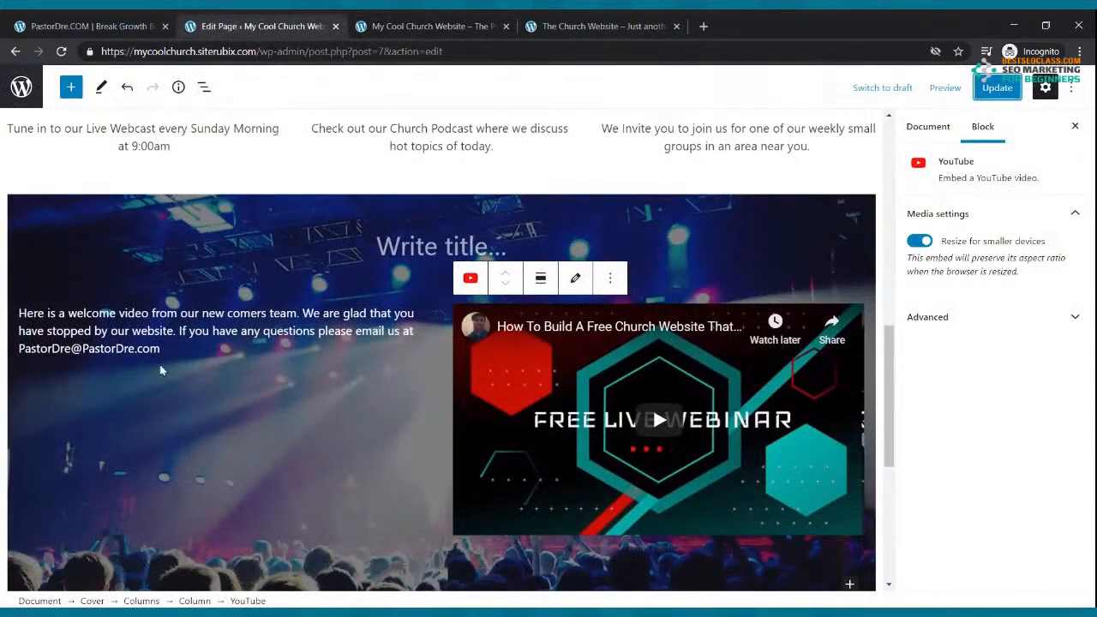
Turn the welcome paragraph into a bold heading.
{"action": "left_click_drag", "start_coordinate": [164, 346], "coordinate": [28, 311]}
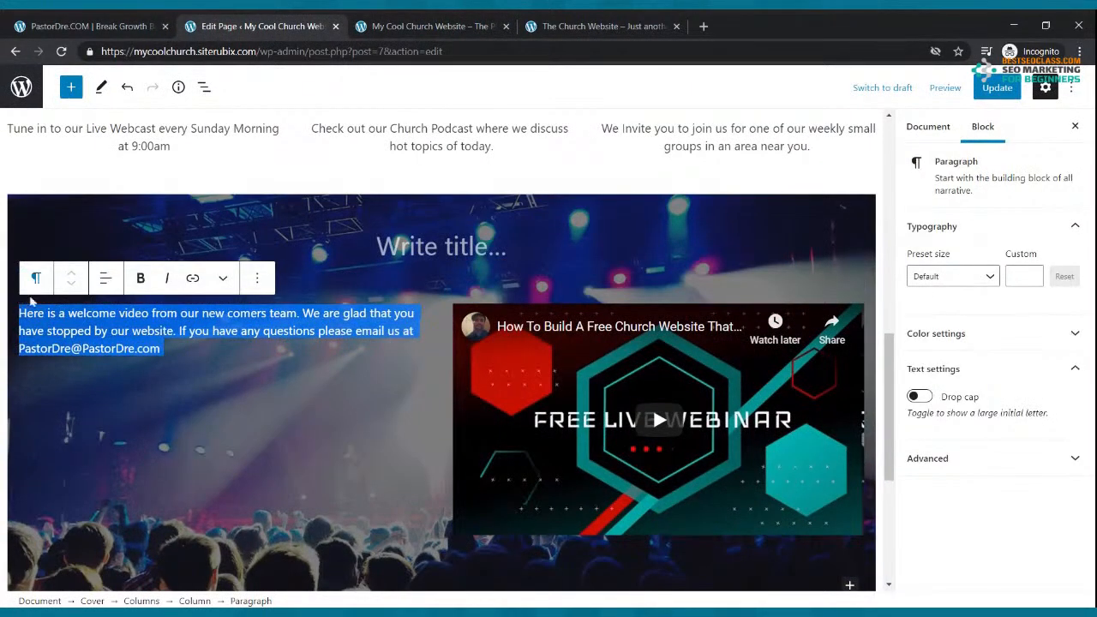
{"action": "left_click", "coordinate": [40, 290]}
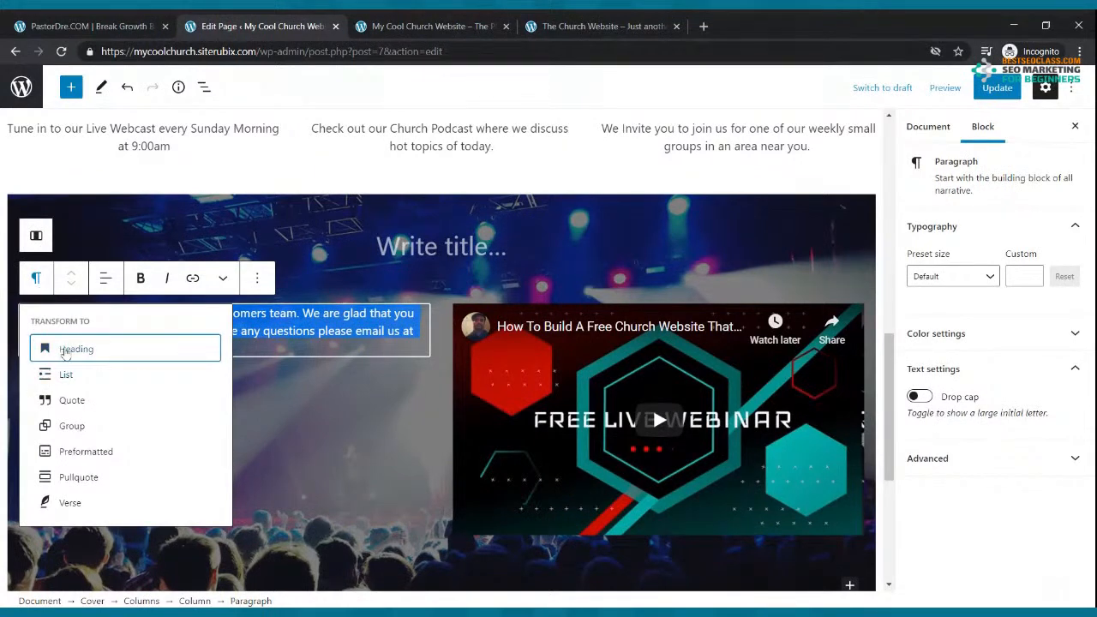
{"action": "left_click", "coordinate": [65, 350]}
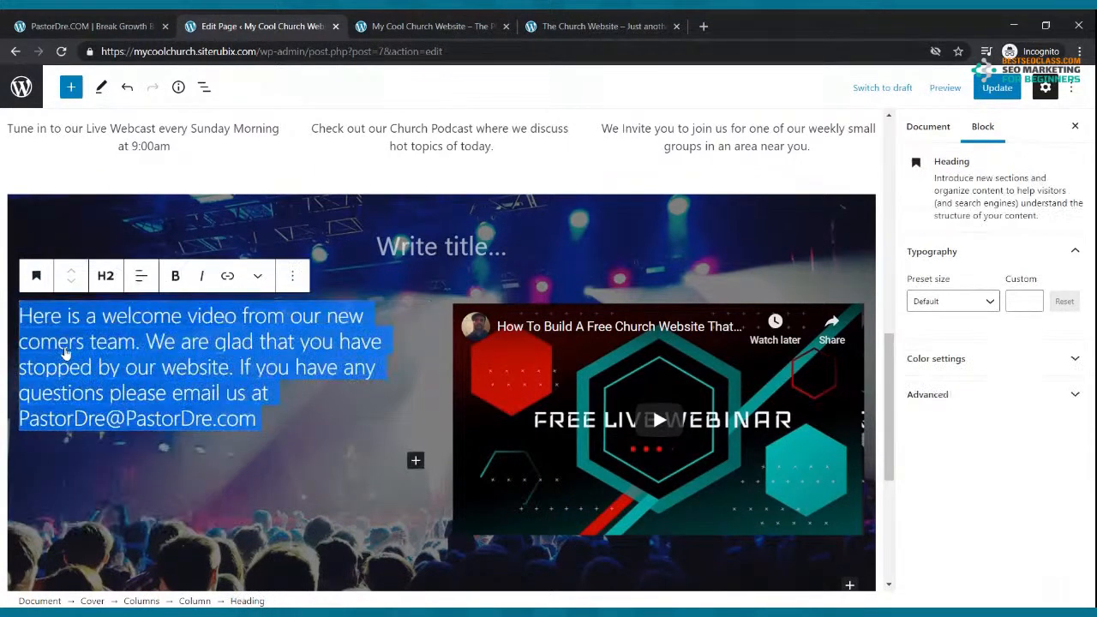
{"action": "left_click", "coordinate": [175, 276]}
{"action": "left_click", "coordinate": [307, 461]}
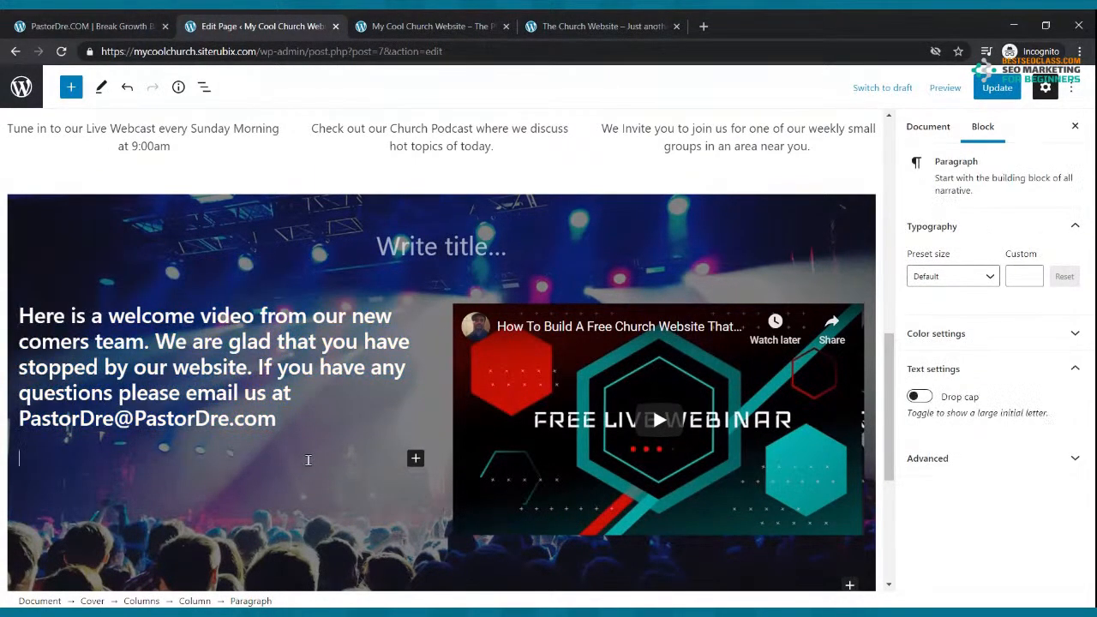
Center the welcome heading text and save the page.
{"action": "left_click_drag", "start_coordinate": [294, 425], "coordinate": [125, 343]}
{"action": "left_click", "coordinate": [125, 343]}
{"action": "left_click", "coordinate": [142, 284]}
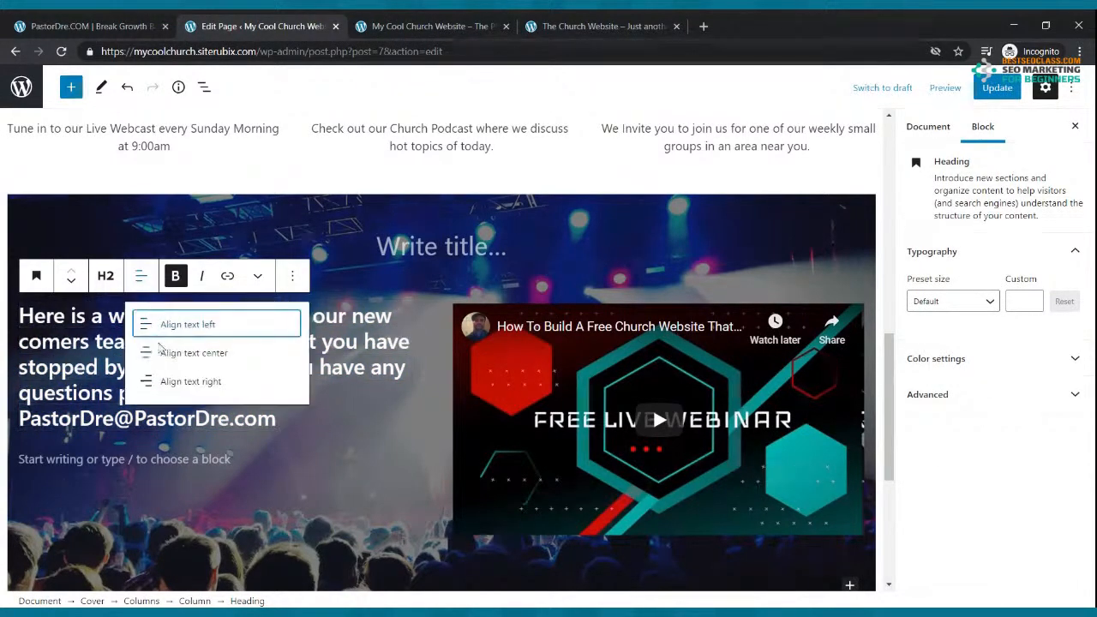
{"action": "left_click", "coordinate": [171, 352]}
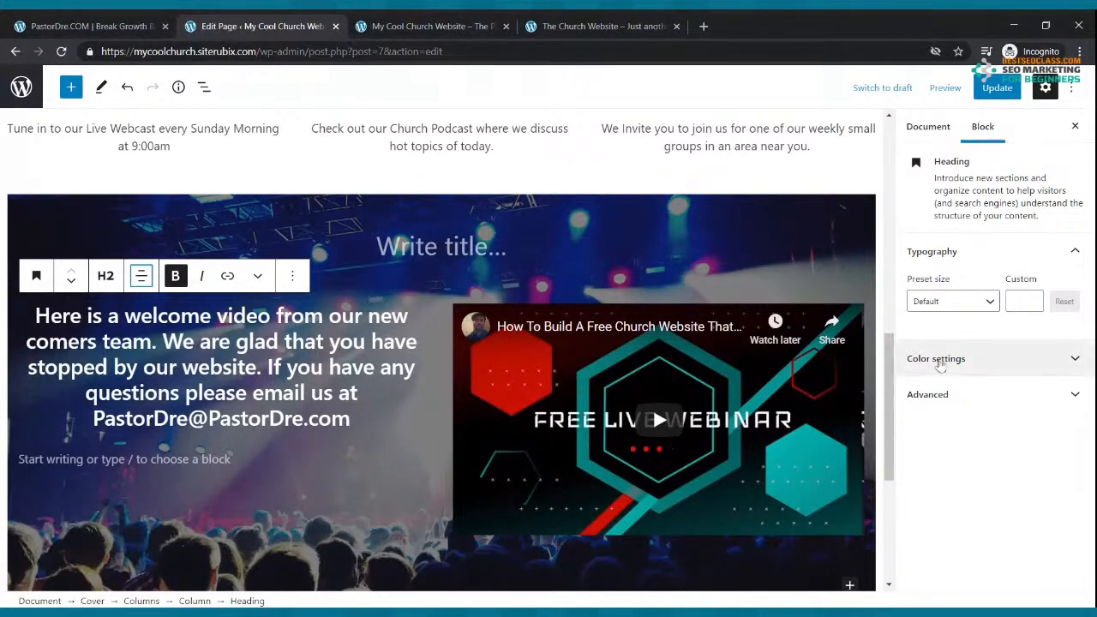
{"action": "left_click", "coordinate": [1023, 302]}
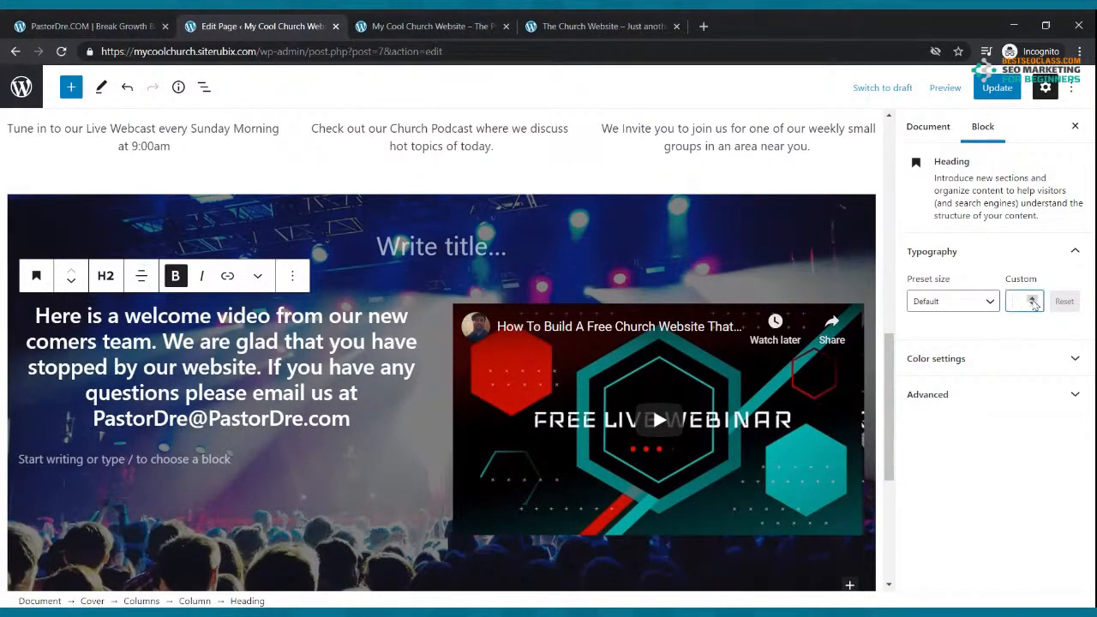
{"action": "left_click", "coordinate": [1033, 303]}
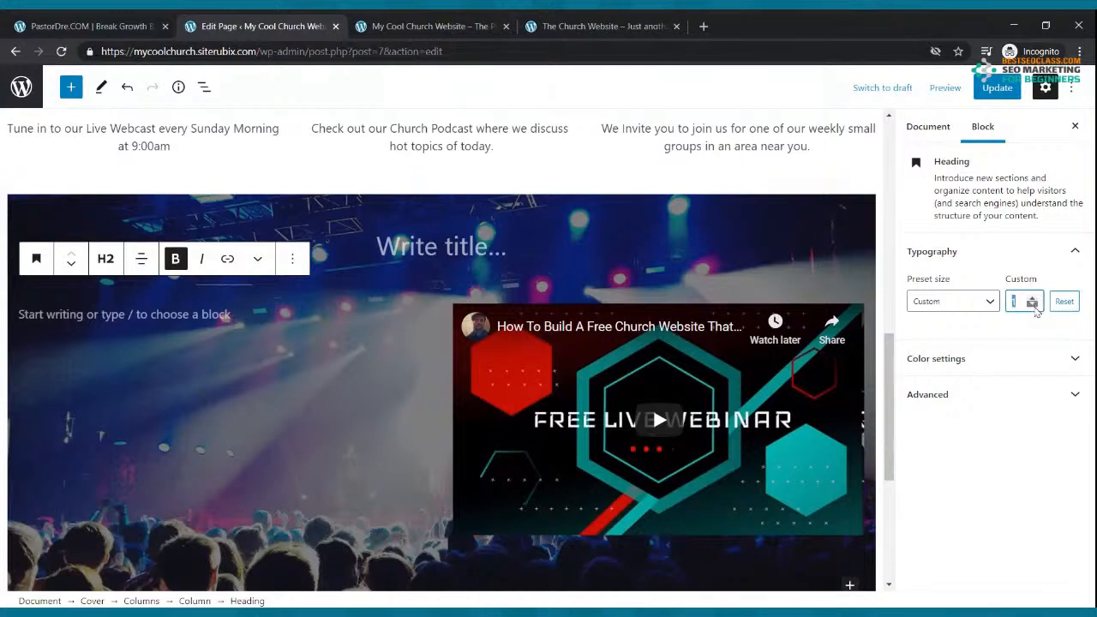
{"action": "left_click", "coordinate": [1034, 303]}
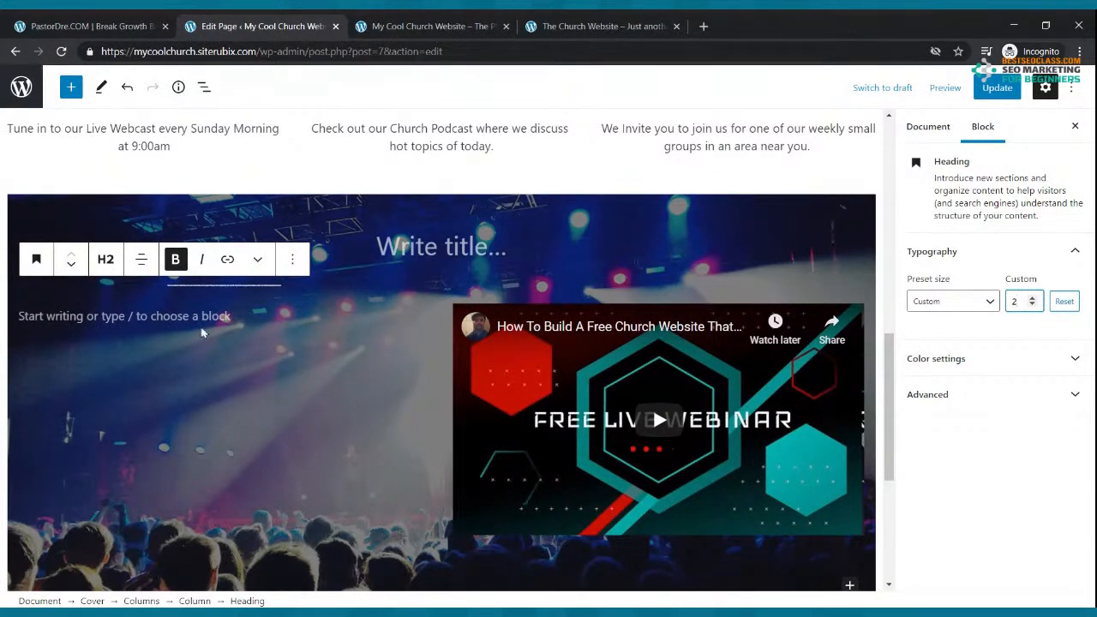
{"action": "key", "text": "ctrl+z"}
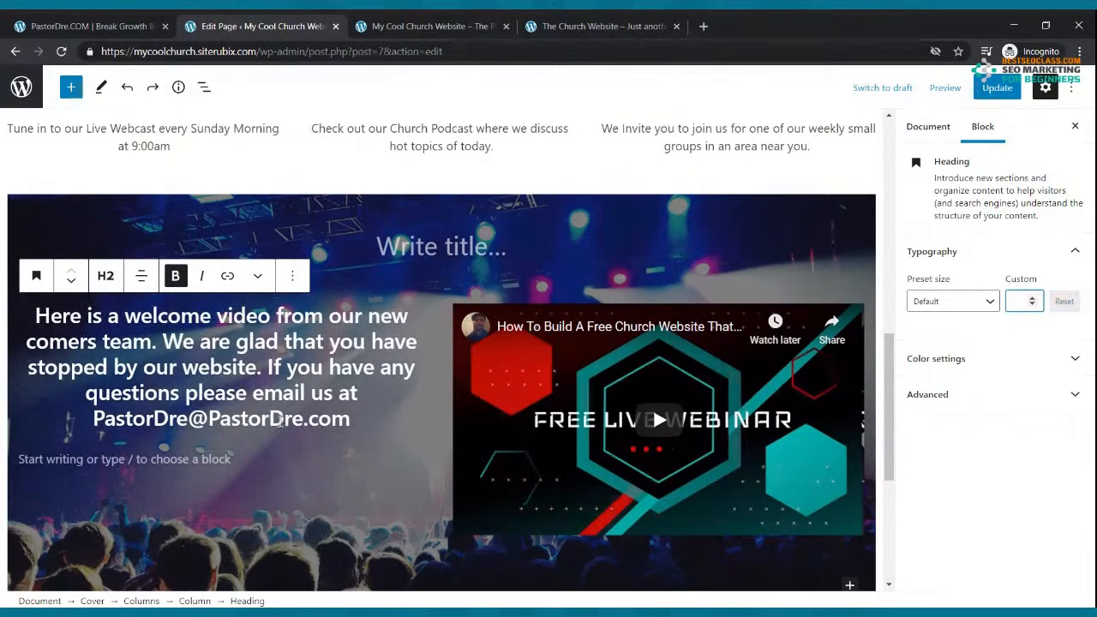
{"action": "left_click", "coordinate": [997, 87]}
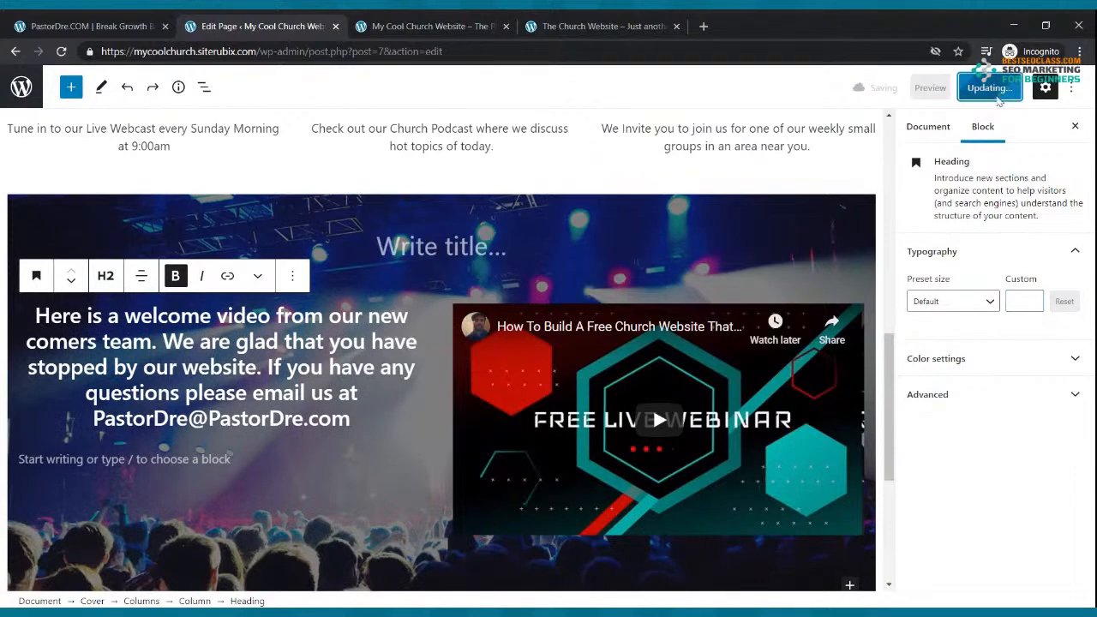
Set the welcome heading's font size to 32, stepping down from Large, and update the page.
{"action": "triple_click", "coordinate": [154, 378]}
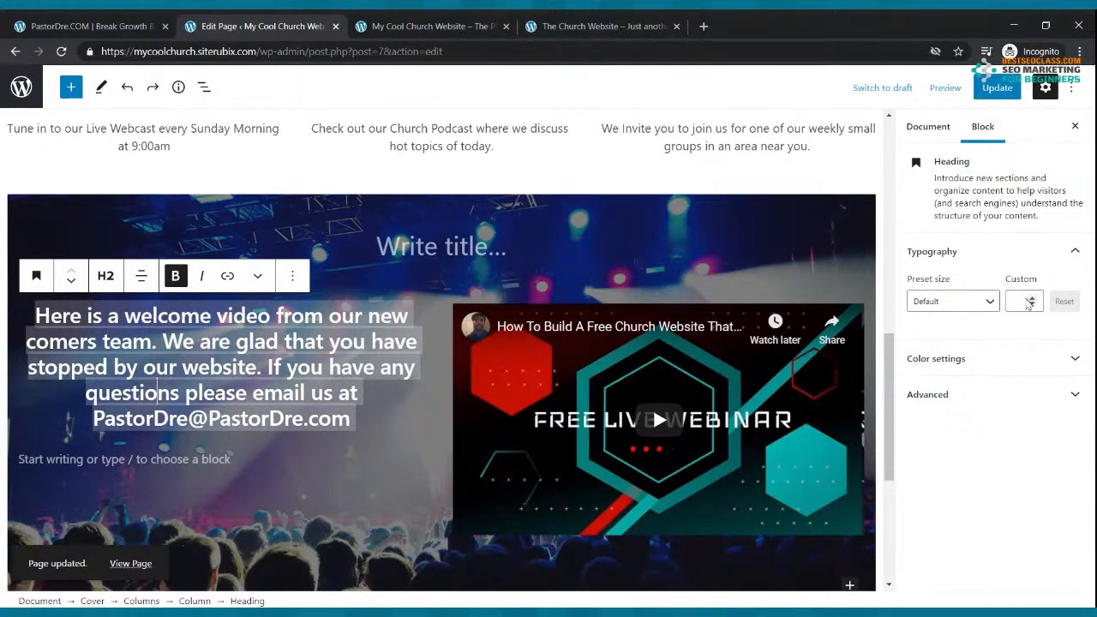
{"action": "left_click", "coordinate": [952, 301]}
{"action": "left_click", "coordinate": [956, 434]}
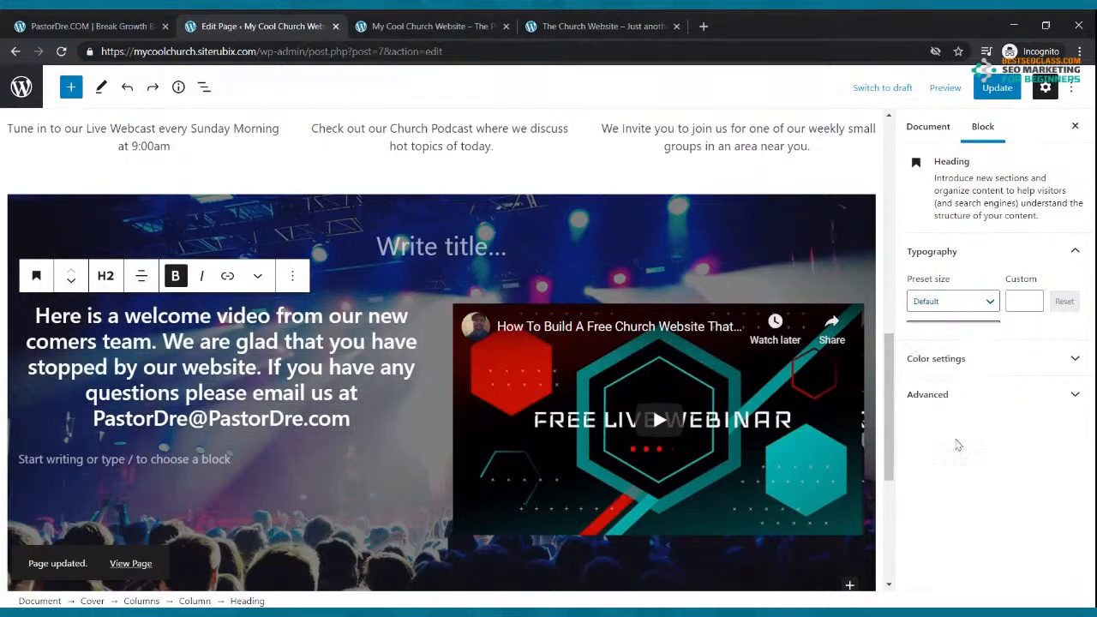
{"action": "left_click", "coordinate": [978, 307]}
{"action": "left_click", "coordinate": [952, 463]}
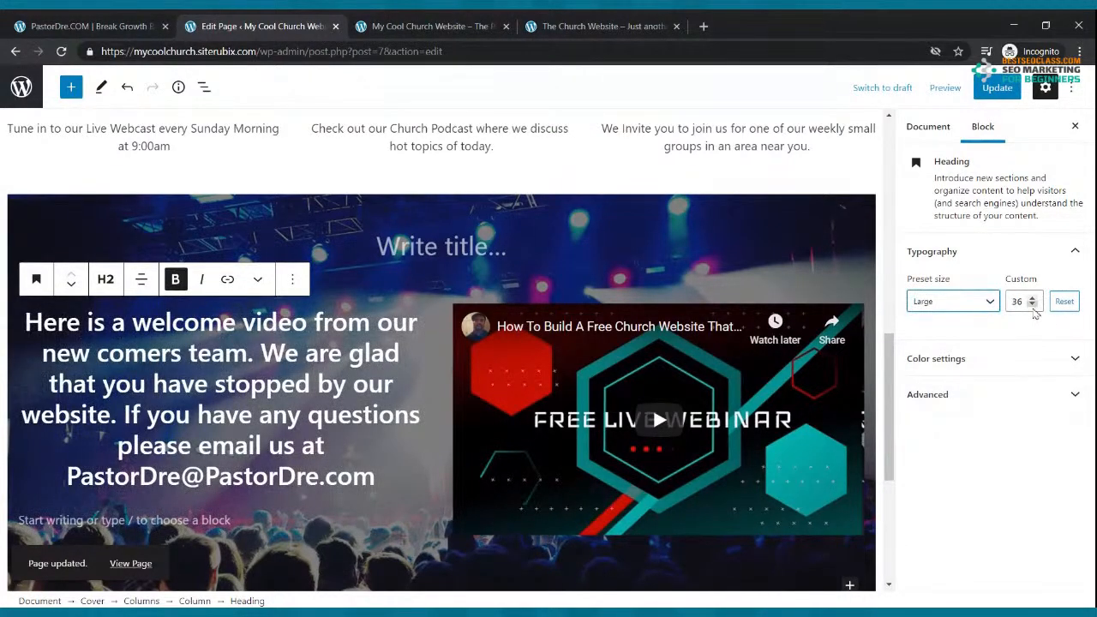
{"action": "left_click", "coordinate": [1034, 307]}
{"action": "left_click", "coordinate": [1034, 307]}
{"action": "left_click", "coordinate": [1034, 307]}
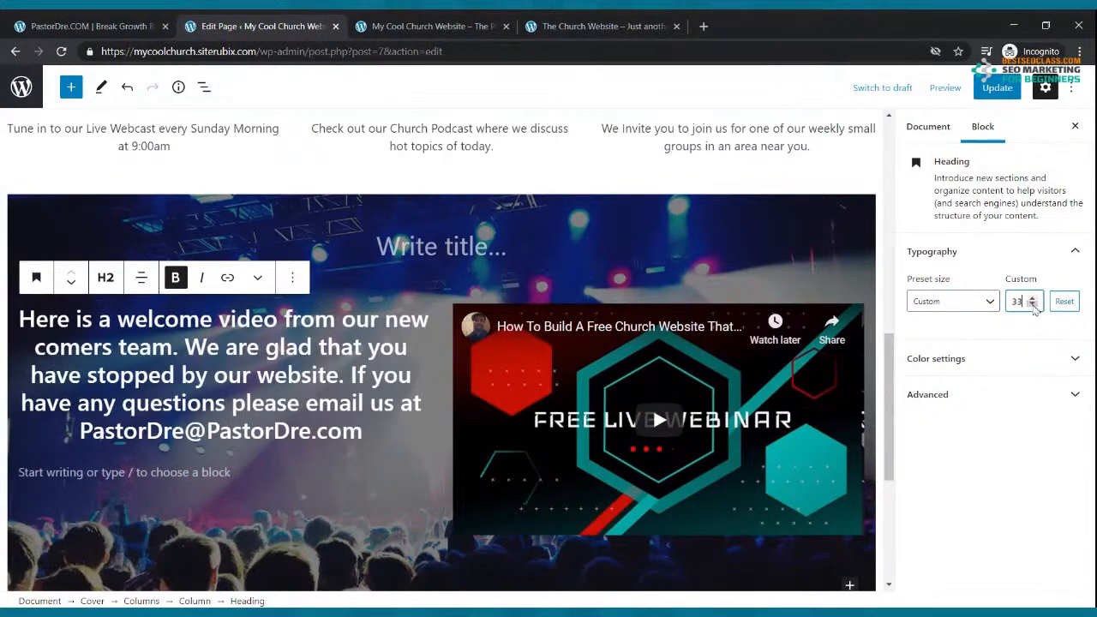
{"action": "left_click", "coordinate": [1033, 307]}
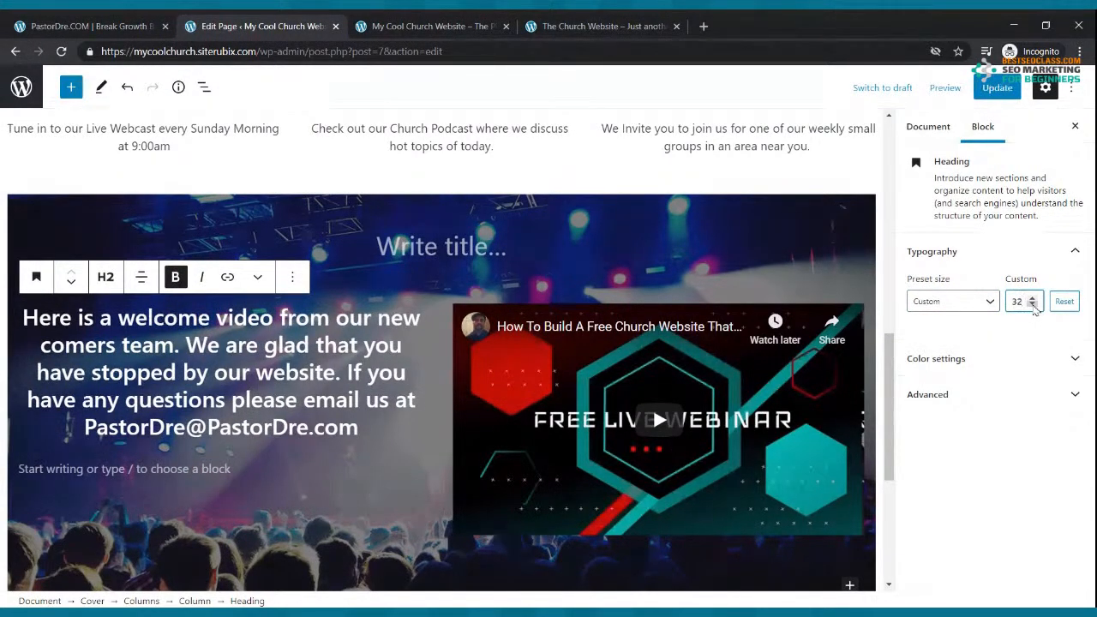
{"action": "left_click", "coordinate": [996, 89]}
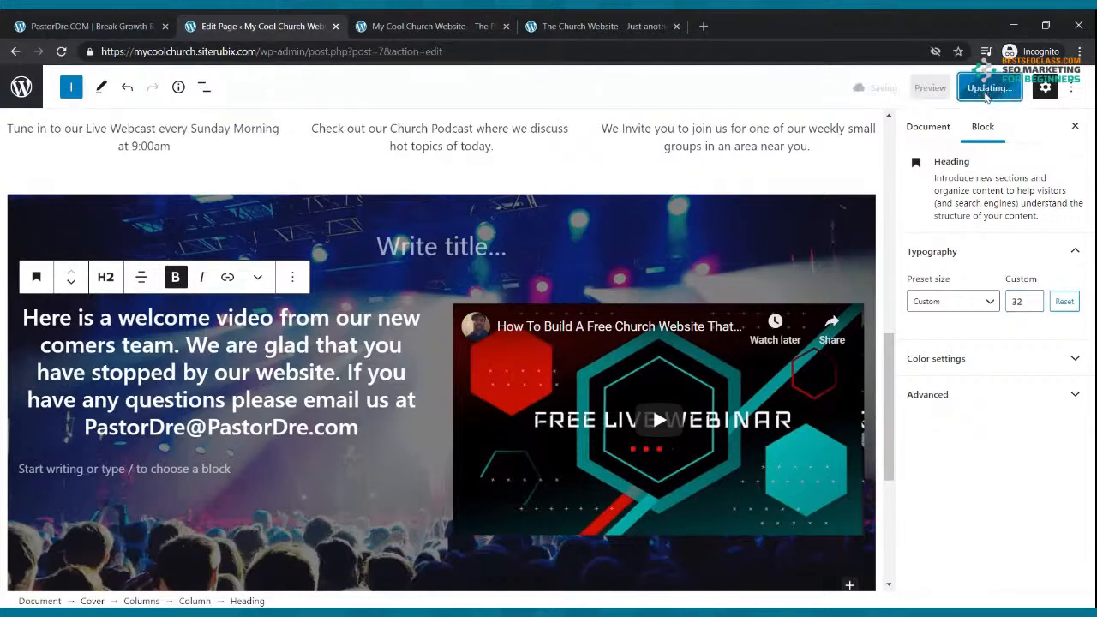
Reload the live church site and scroll to check the bold centered welcome heading.
{"action": "left_click", "coordinate": [452, 21]}
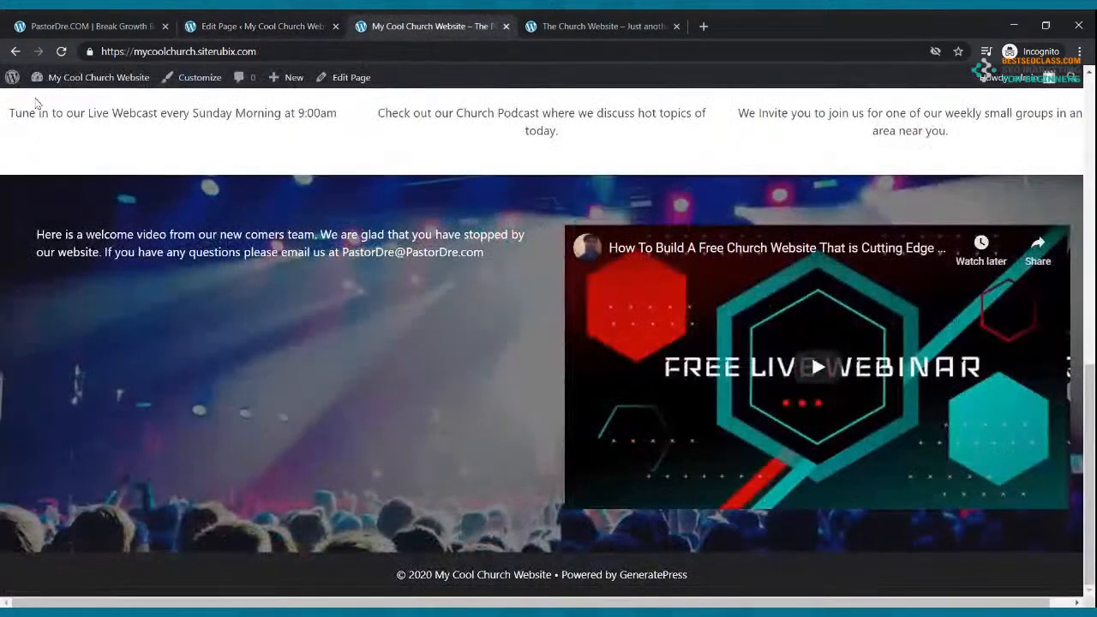
{"action": "left_click", "coordinate": [61, 51]}
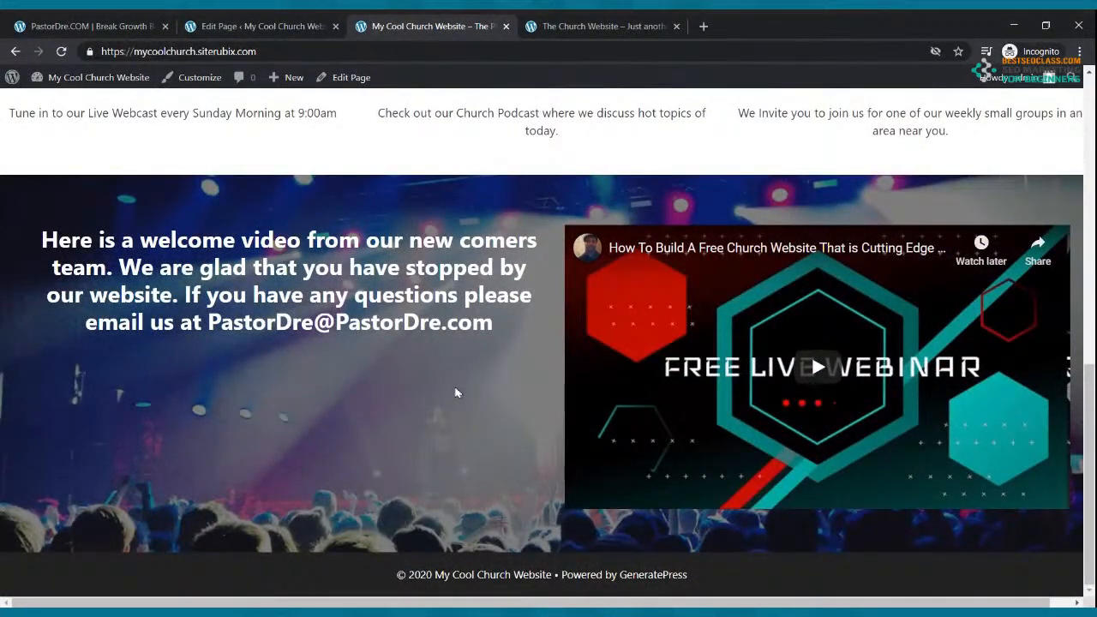
{"action": "scroll", "coordinate": [461, 403], "scroll_direction": "up", "scroll_amount": 8}
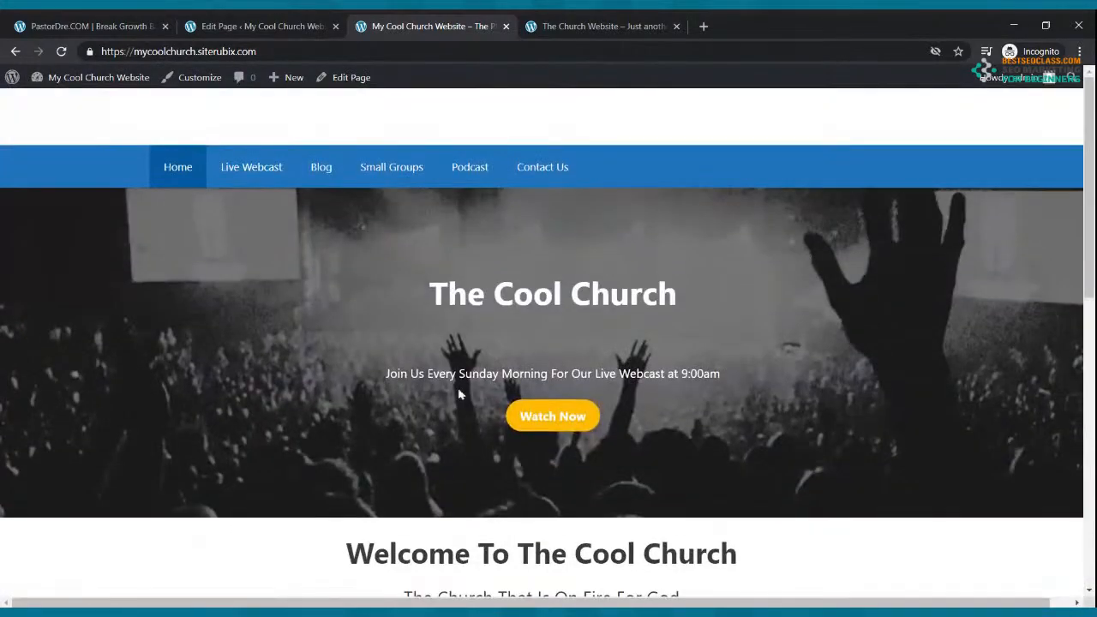
{"action": "scroll", "coordinate": [460, 391], "scroll_direction": "down", "scroll_amount": 4}
{"action": "scroll", "coordinate": [460, 391], "scroll_direction": "down", "scroll_amount": 5}
Scroll through The Church Website reference tab to review its Upcoming Events section.
{"action": "left_click", "coordinate": [568, 26]}
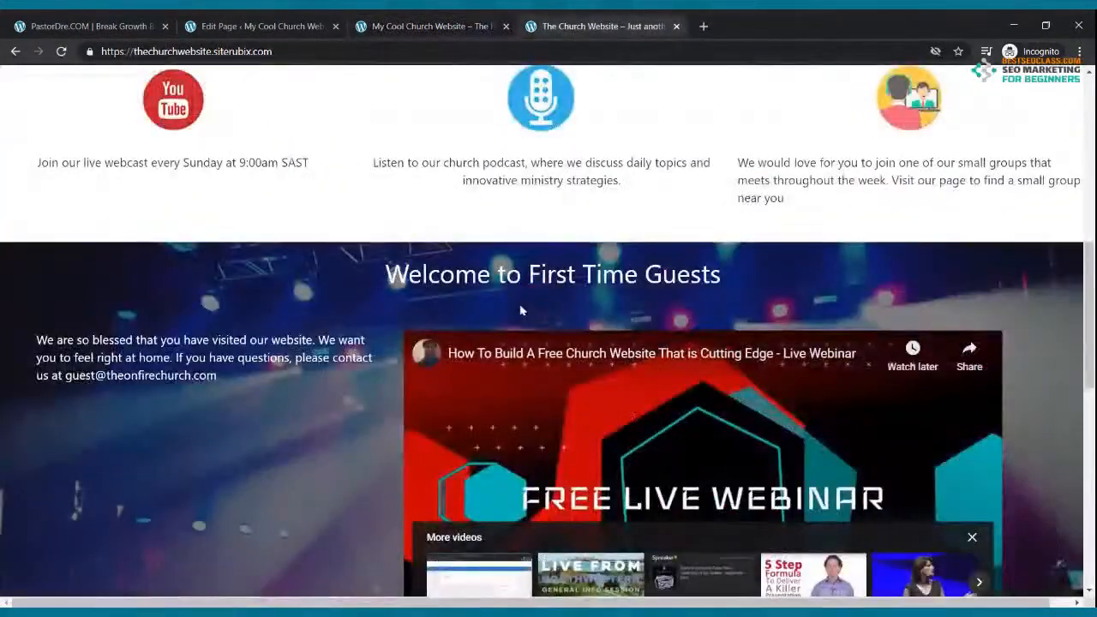
{"action": "scroll", "coordinate": [523, 311], "scroll_direction": "up", "scroll_amount": 3}
{"action": "scroll", "coordinate": [523, 311], "scroll_direction": "down", "scroll_amount": 10}
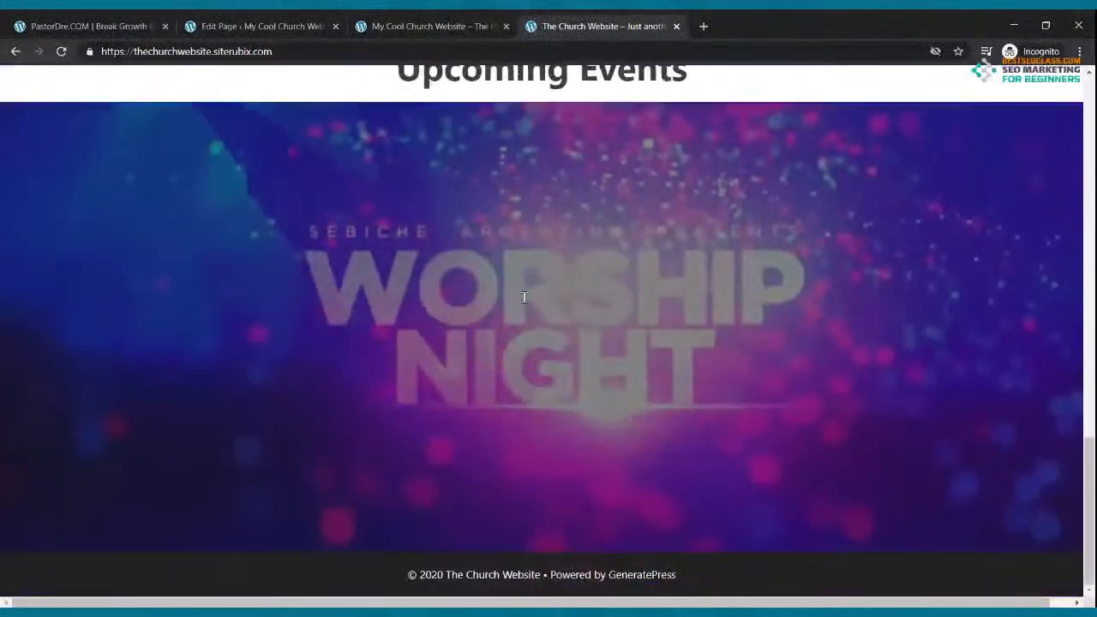
{"action": "scroll", "coordinate": [526, 298], "scroll_direction": "up", "scroll_amount": 2}
{"action": "scroll", "coordinate": [529, 299], "scroll_direction": "down", "scroll_amount": 2}
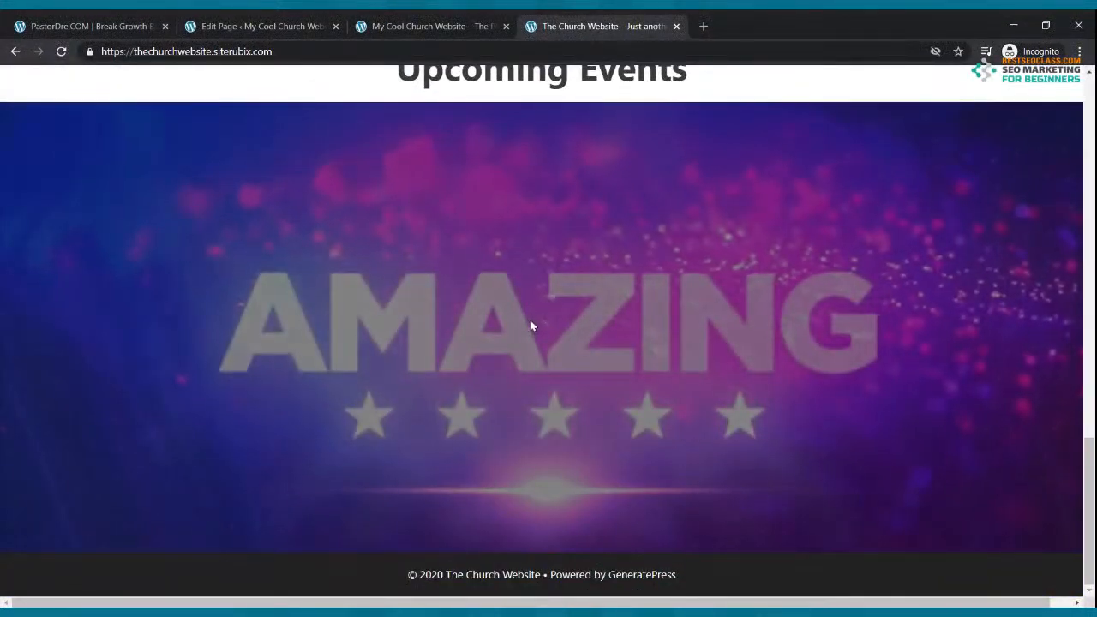
{"action": "scroll", "coordinate": [535, 322], "scroll_direction": "up", "scroll_amount": 5}
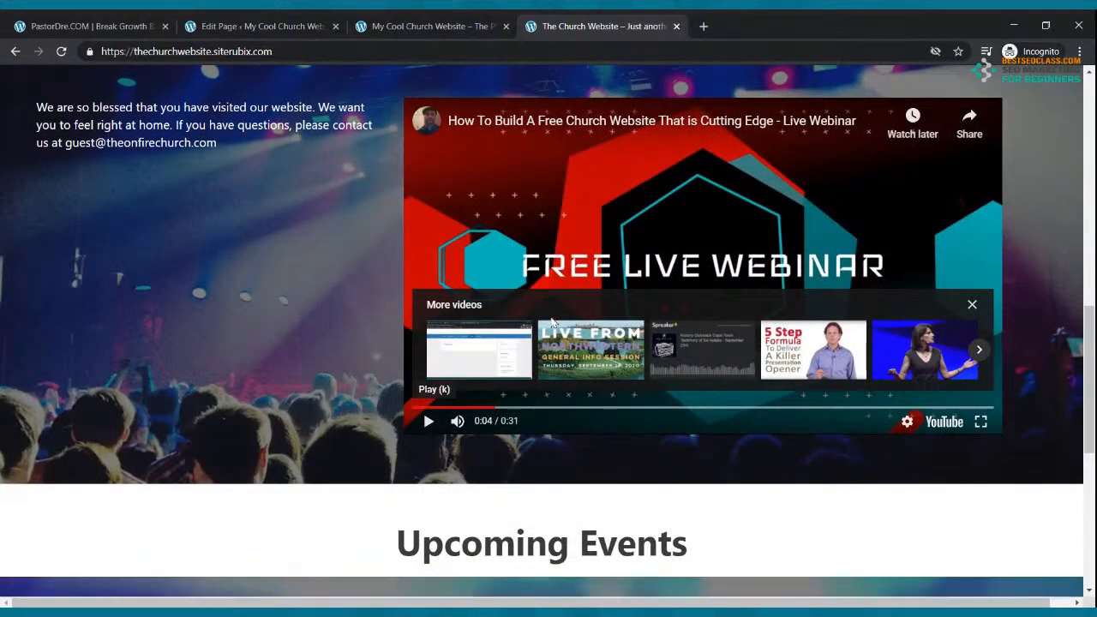
{"action": "scroll", "coordinate": [553, 318], "scroll_direction": "up", "scroll_amount": 8}
{"action": "scroll", "coordinate": [562, 299], "scroll_direction": "down", "scroll_amount": 4}
{"action": "scroll", "coordinate": [565, 297], "scroll_direction": "down", "scroll_amount": 5}
{"action": "scroll", "coordinate": [570, 286], "scroll_direction": "up", "scroll_amount": 10}
{"action": "scroll", "coordinate": [569, 287], "scroll_direction": "down", "scroll_amount": 12}
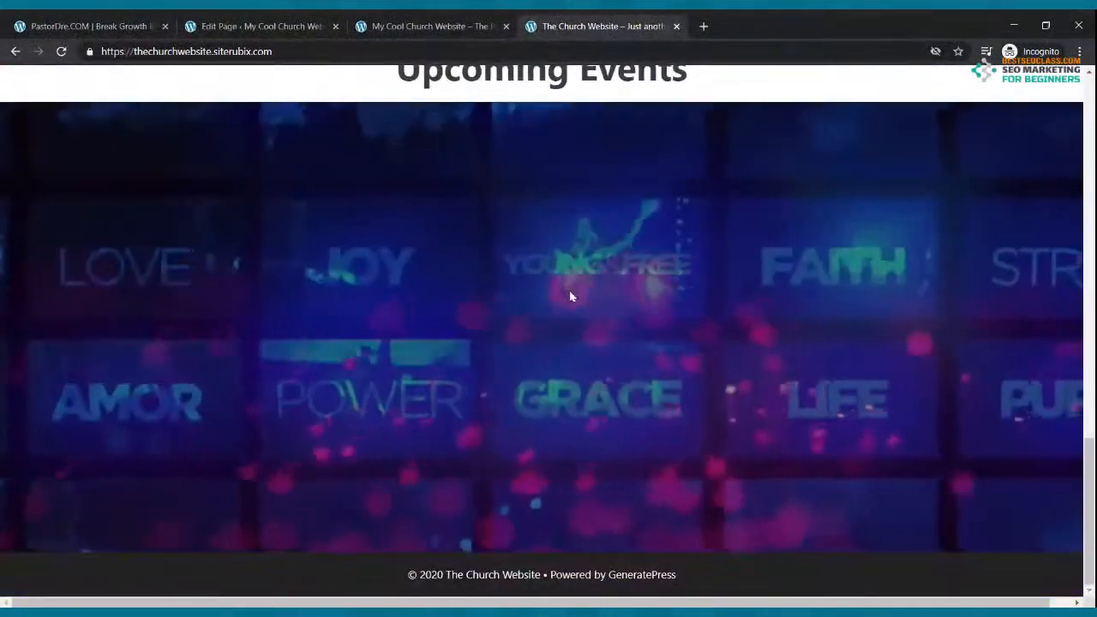
{"action": "scroll", "coordinate": [570, 296], "scroll_direction": "up", "scroll_amount": 5}
{"action": "scroll", "coordinate": [569, 338], "scroll_direction": "down", "scroll_amount": 1}
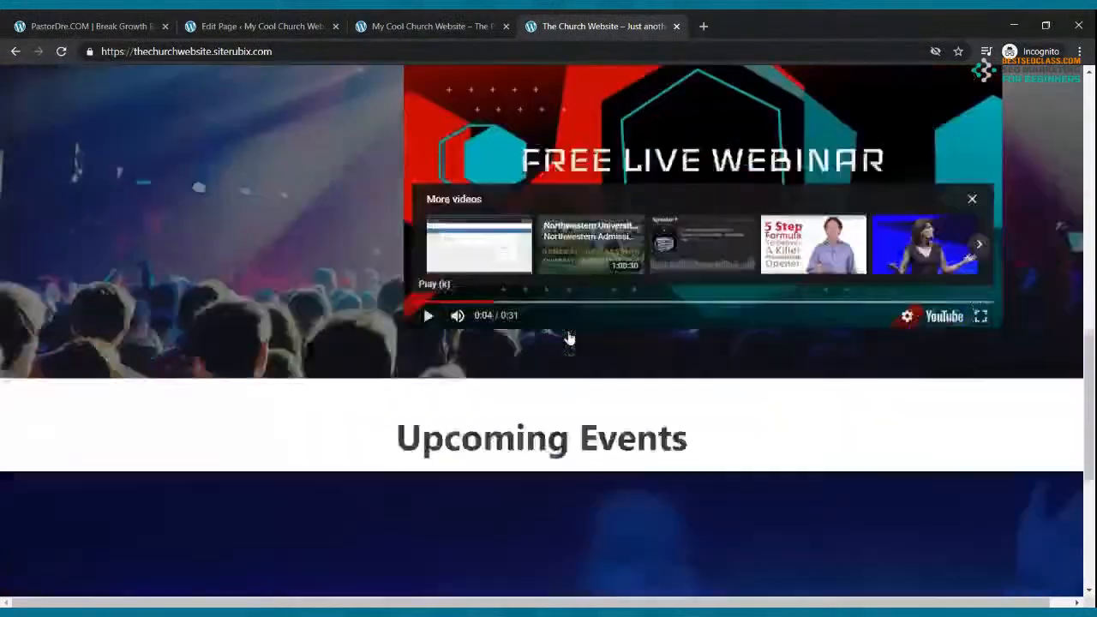
{"action": "scroll", "coordinate": [568, 337], "scroll_direction": "down", "scroll_amount": 4}
{"action": "scroll", "coordinate": [576, 436], "scroll_direction": "up", "scroll_amount": 4}
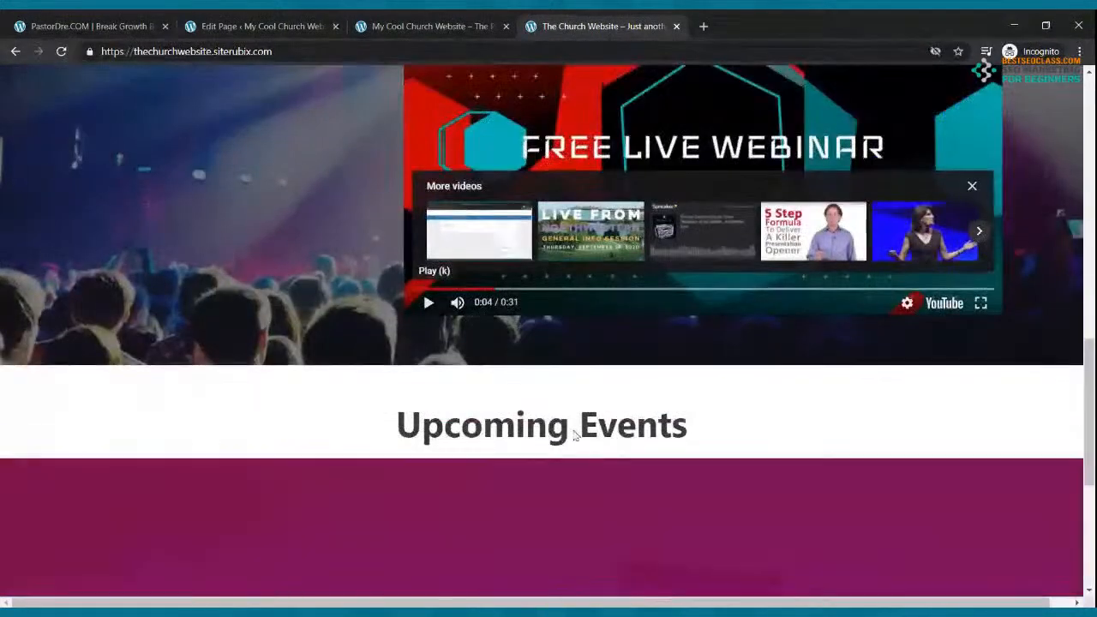
Add a bold 'Upcoming Events' paragraph below the welcome video section.
{"action": "left_click", "coordinate": [245, 27]}
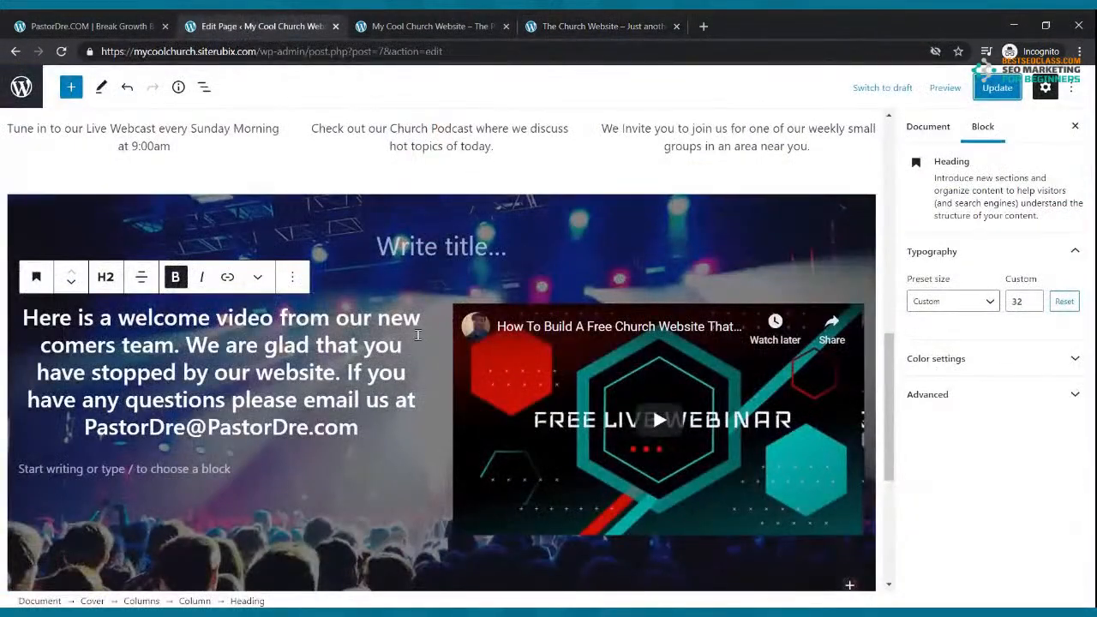
{"action": "scroll", "coordinate": [420, 339], "scroll_direction": "down", "scroll_amount": 4}
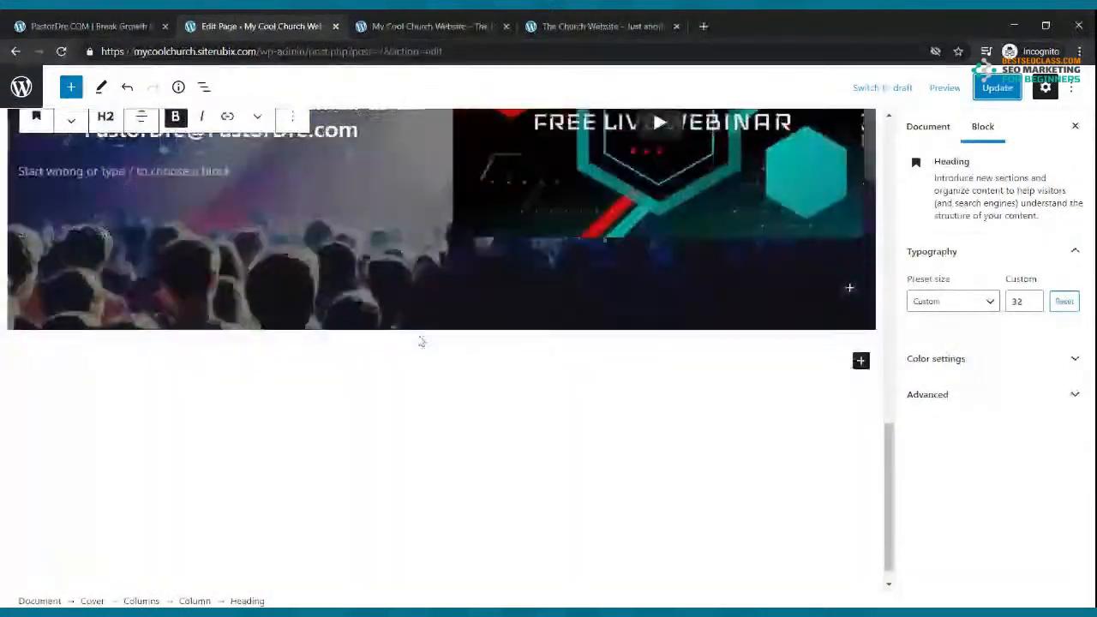
{"action": "left_click", "coordinate": [860, 336]}
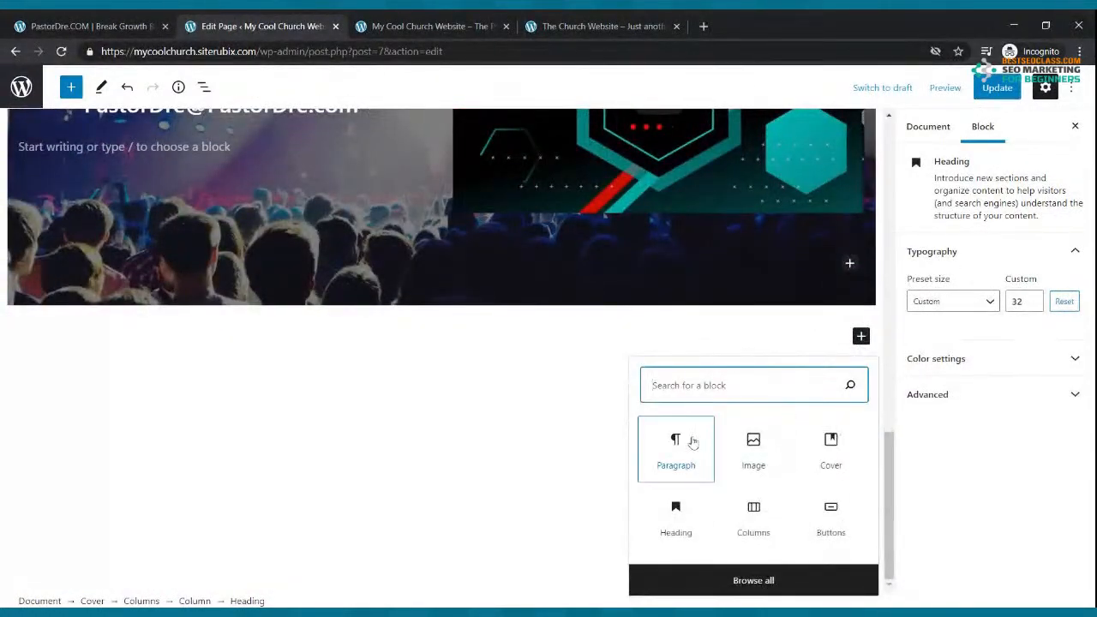
{"action": "left_click", "coordinate": [692, 439]}
{"action": "type", "text": "Upcoming Events"}
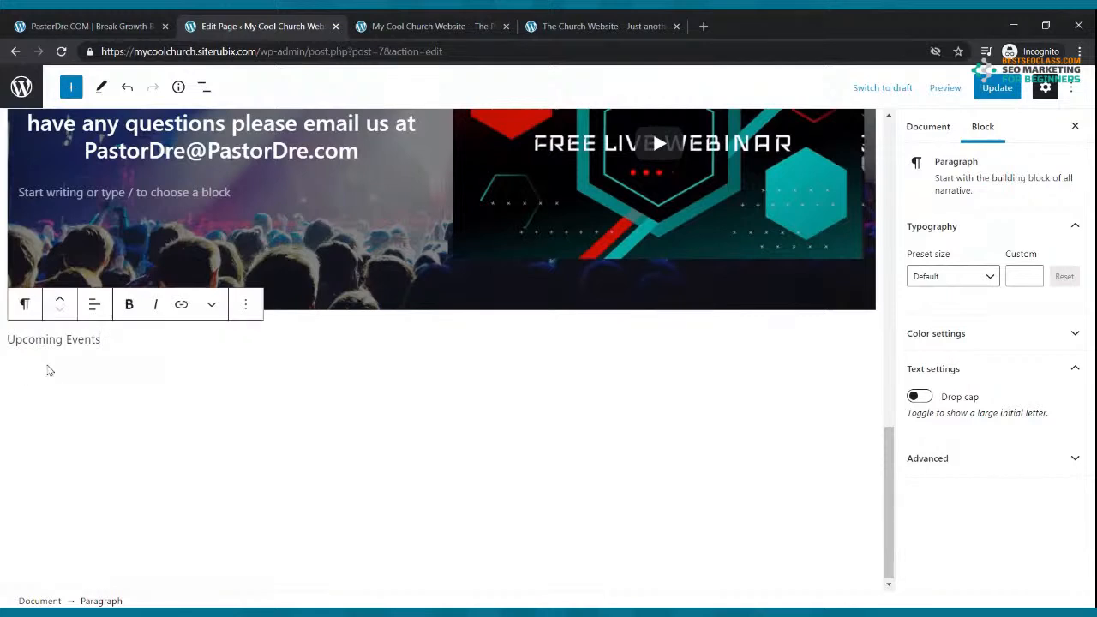
{"action": "left_click_drag", "start_coordinate": [121, 340], "coordinate": [3, 343]}
{"action": "left_click", "coordinate": [129, 305]}
Convert Upcoming Events into a centered heading and update the page.
{"action": "left_click", "coordinate": [94, 307]}
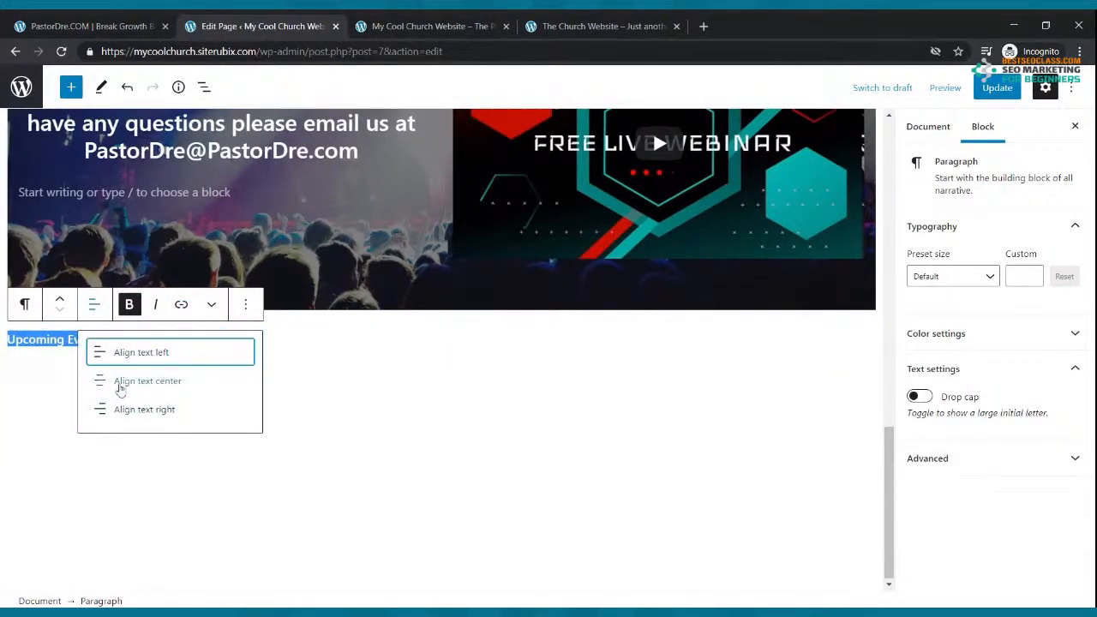
{"action": "left_click", "coordinate": [120, 384]}
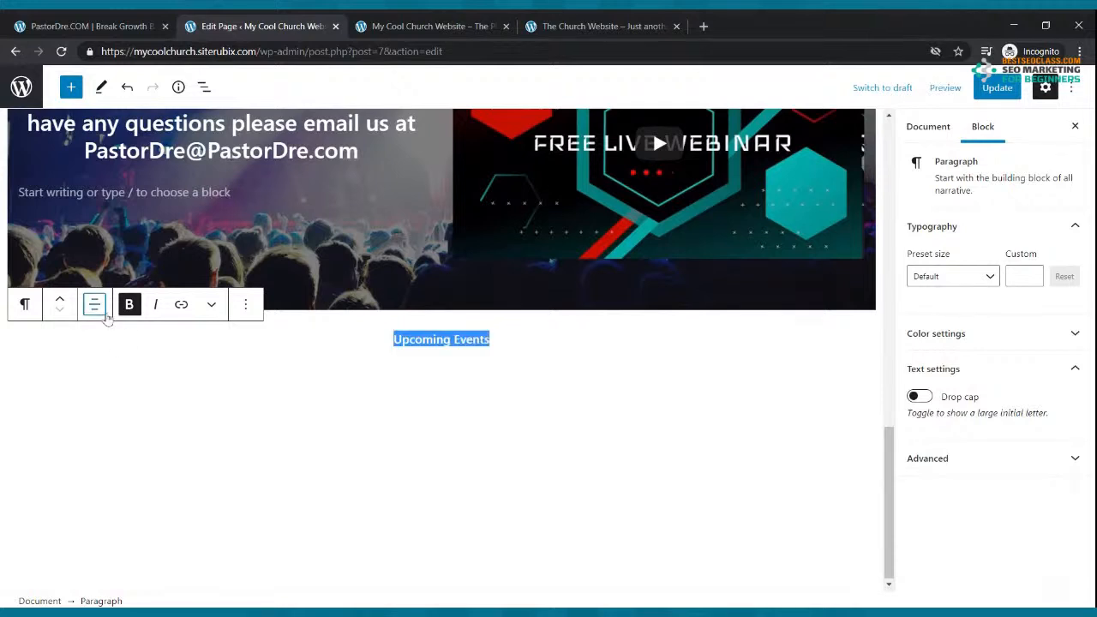
{"action": "left_click", "coordinate": [25, 305]}
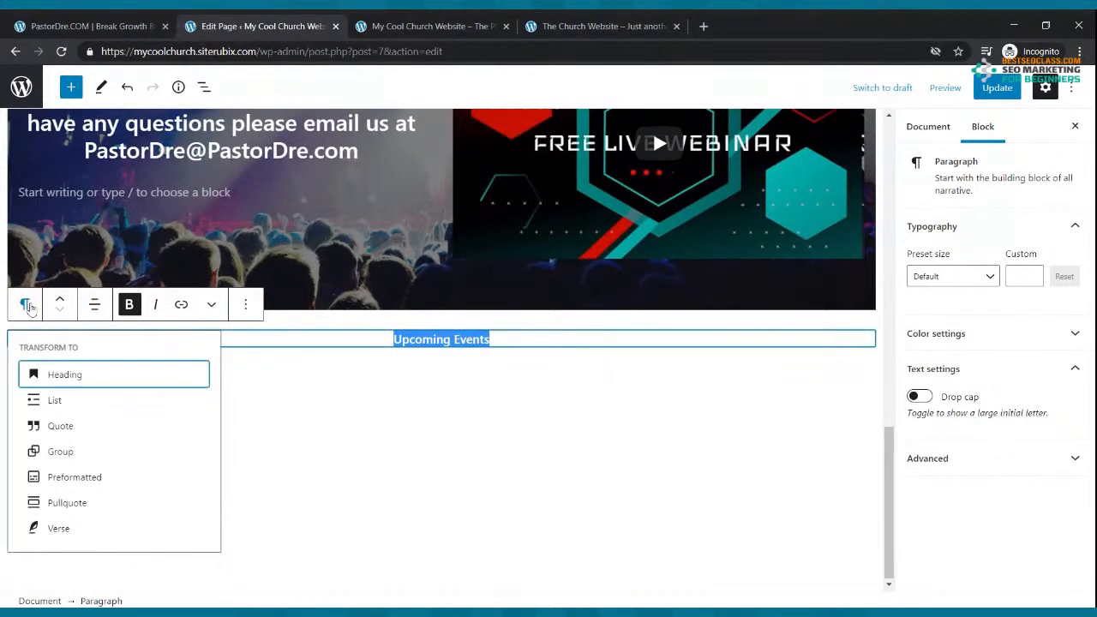
{"action": "left_click", "coordinate": [48, 376]}
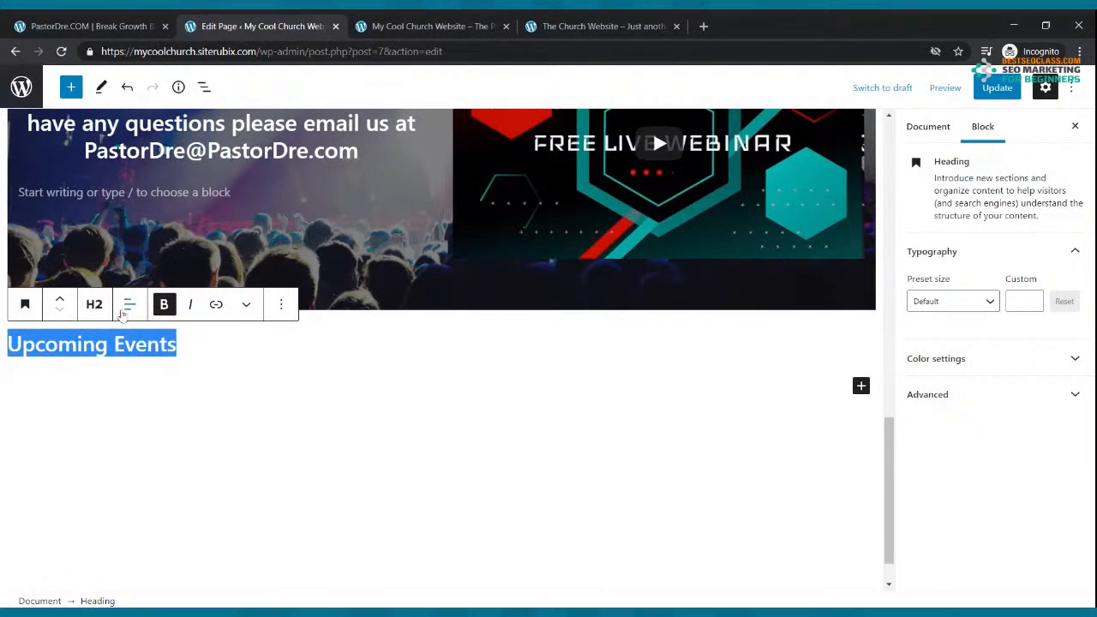
{"action": "left_click", "coordinate": [127, 307]}
{"action": "left_click", "coordinate": [141, 377]}
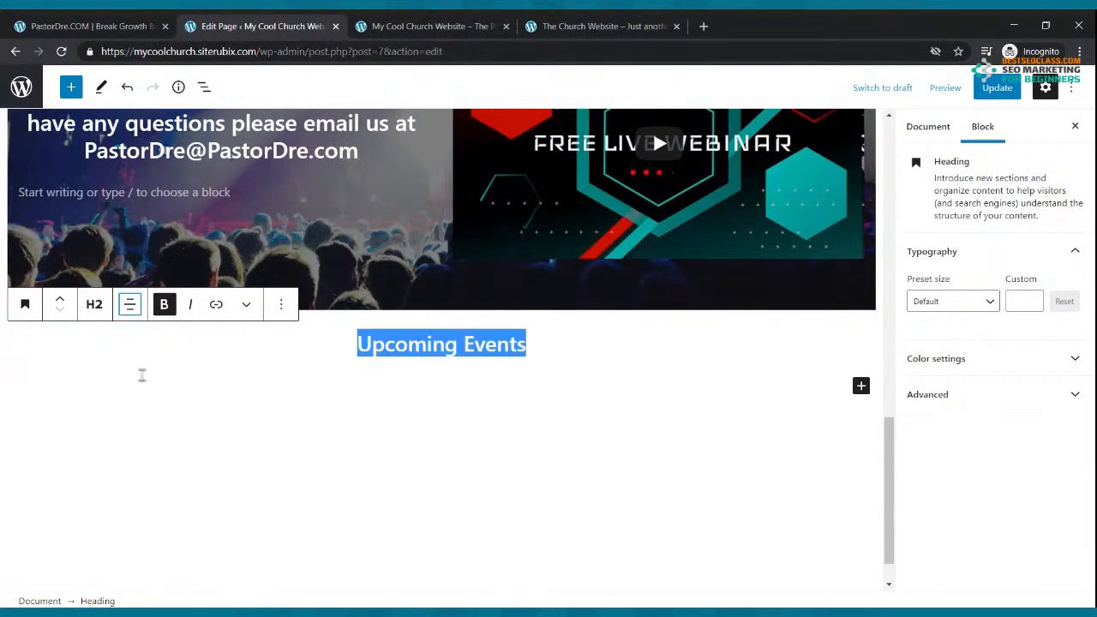
{"action": "left_click", "coordinate": [996, 87]}
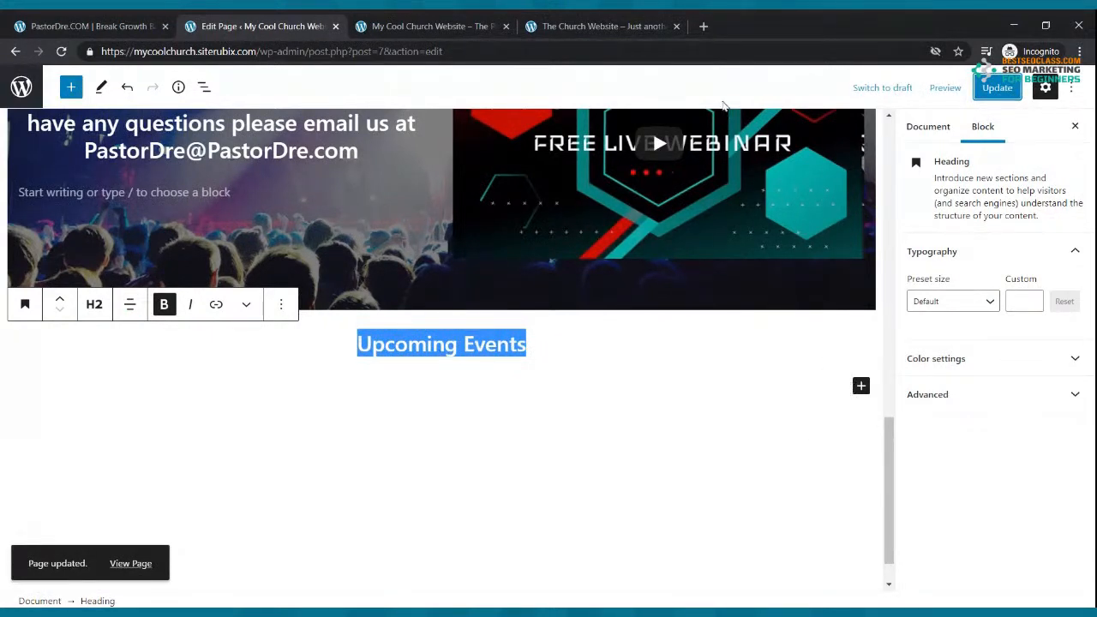
Compare the result against The Church Website reference tab, then return to the editor.
{"action": "left_click", "coordinate": [428, 26]}
{"action": "left_click", "coordinate": [544, 26]}
{"action": "scroll", "coordinate": [544, 317], "scroll_direction": "down", "scroll_amount": 4}
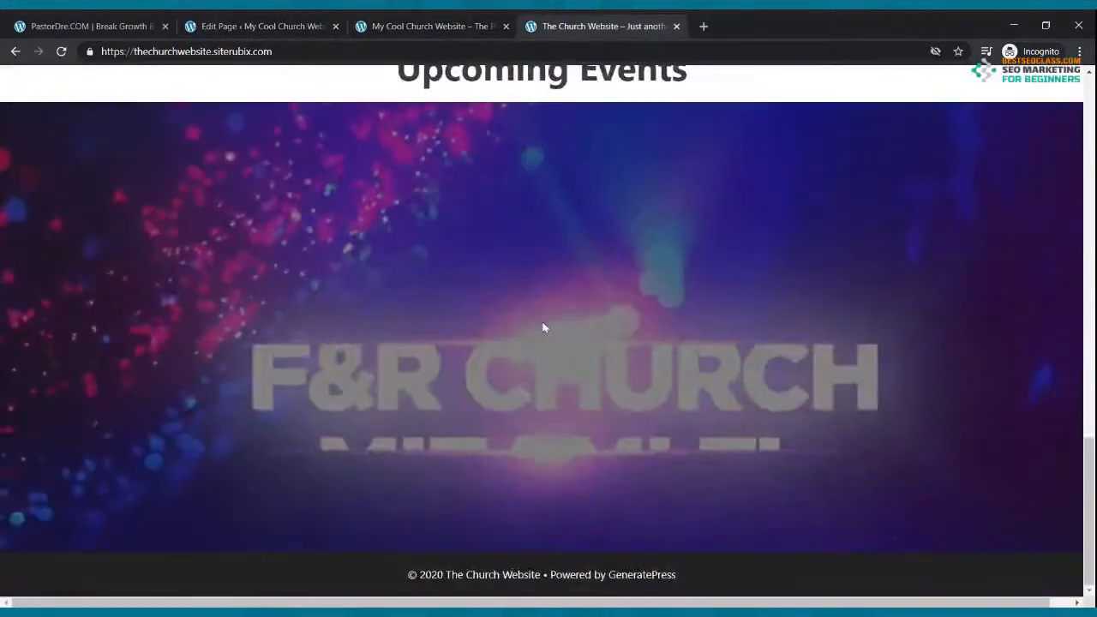
{"action": "scroll", "coordinate": [543, 326], "scroll_direction": "up", "scroll_amount": 5}
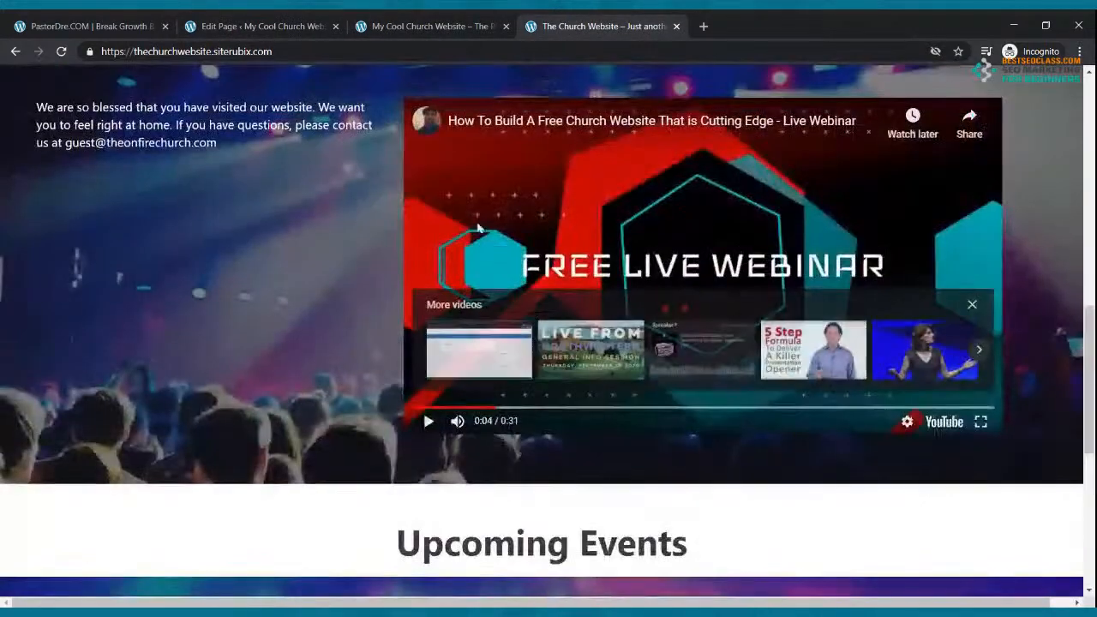
{"action": "left_click", "coordinate": [257, 26]}
Insert a Cover block under Upcoming Events with the church website screenshot as background.
{"action": "left_click", "coordinate": [861, 386]}
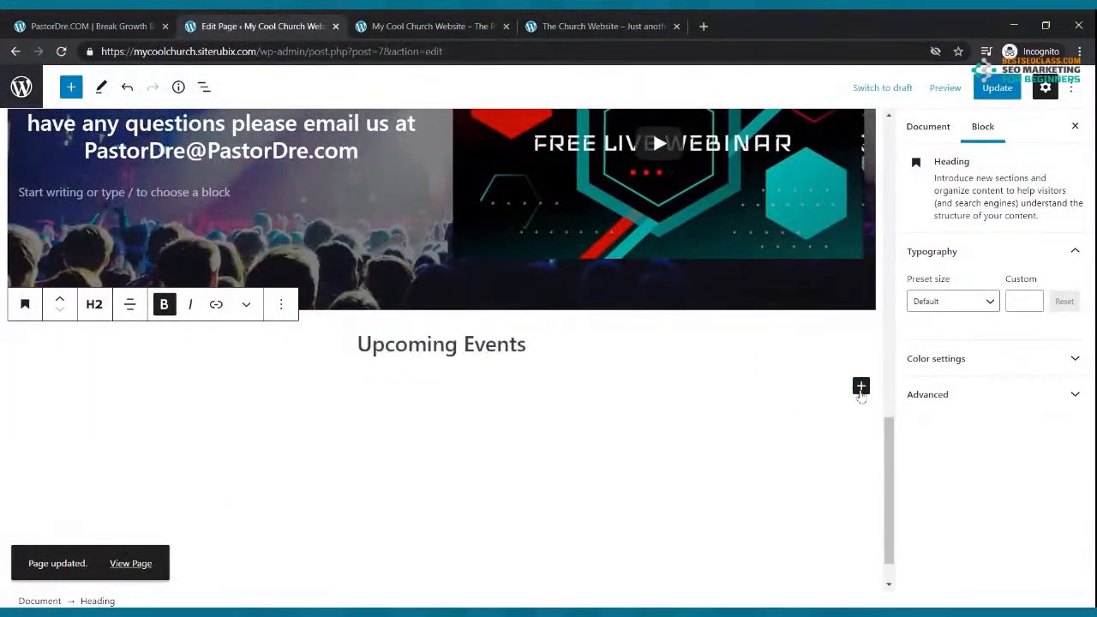
{"action": "left_click", "coordinate": [669, 292]}
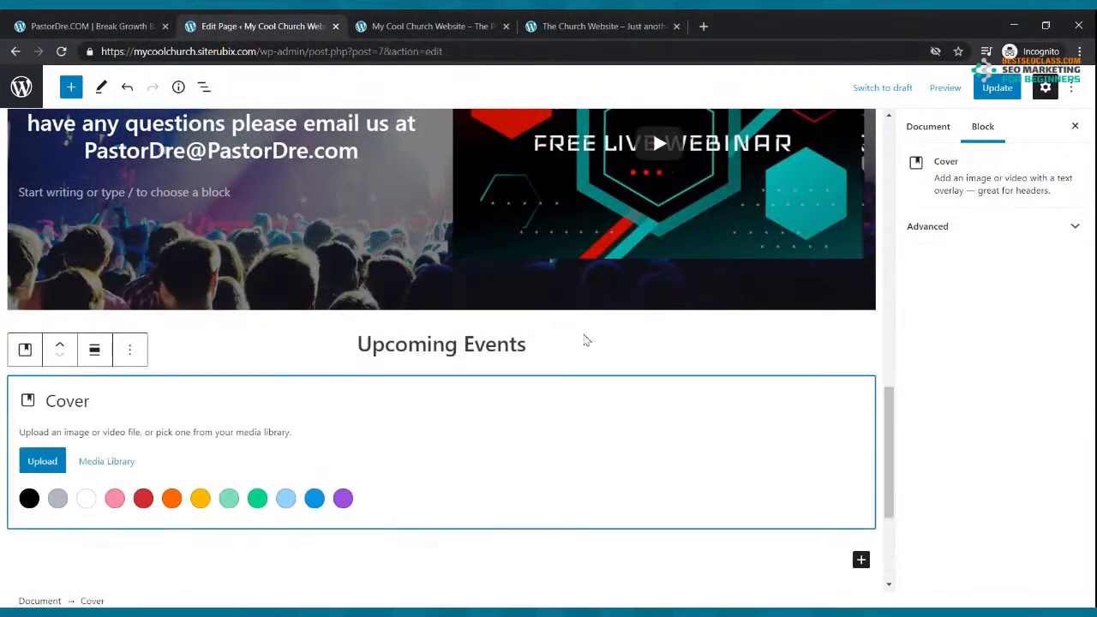
{"action": "left_click", "coordinate": [45, 463]}
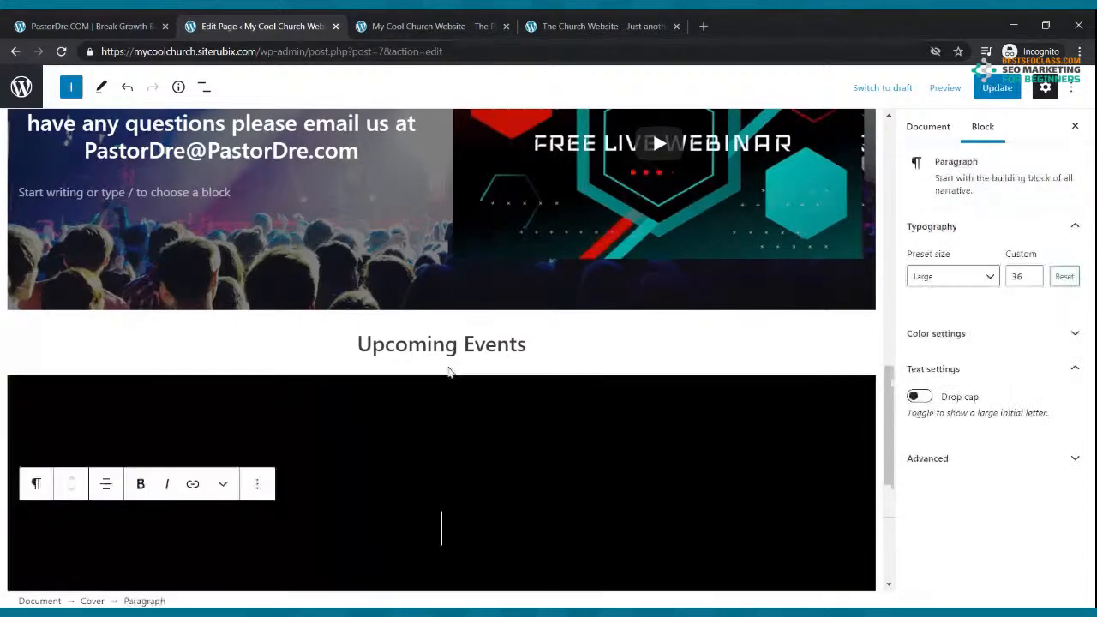
{"action": "scroll", "coordinate": [454, 386], "scroll_direction": "down", "scroll_amount": 3}
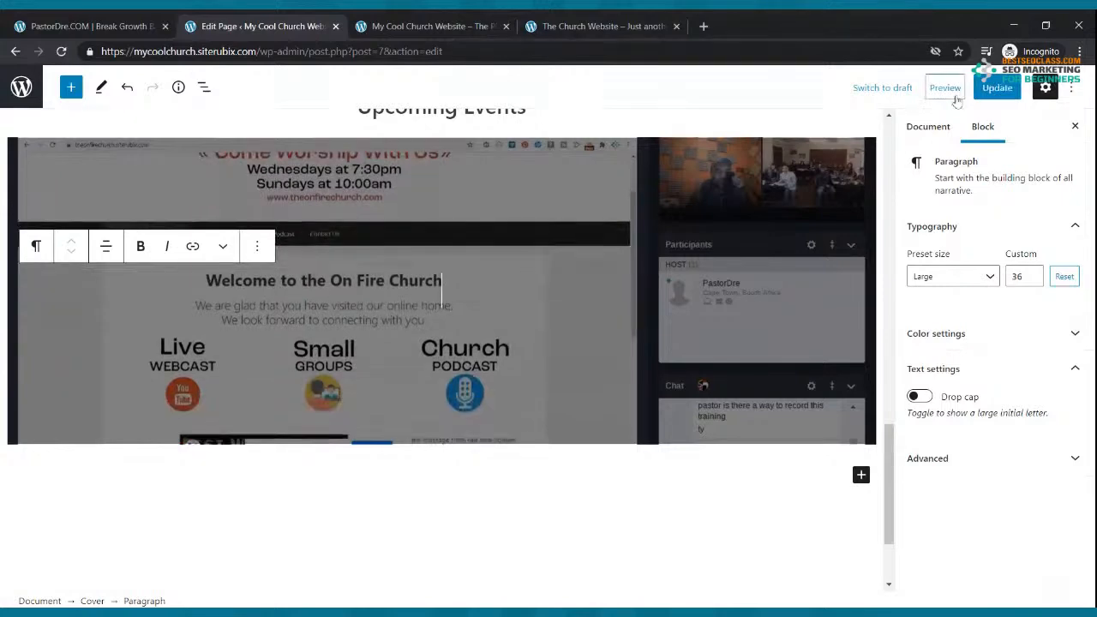
Update the page, reload the live site to check the screenshot cover, and return to the editor.
{"action": "left_click", "coordinate": [997, 88]}
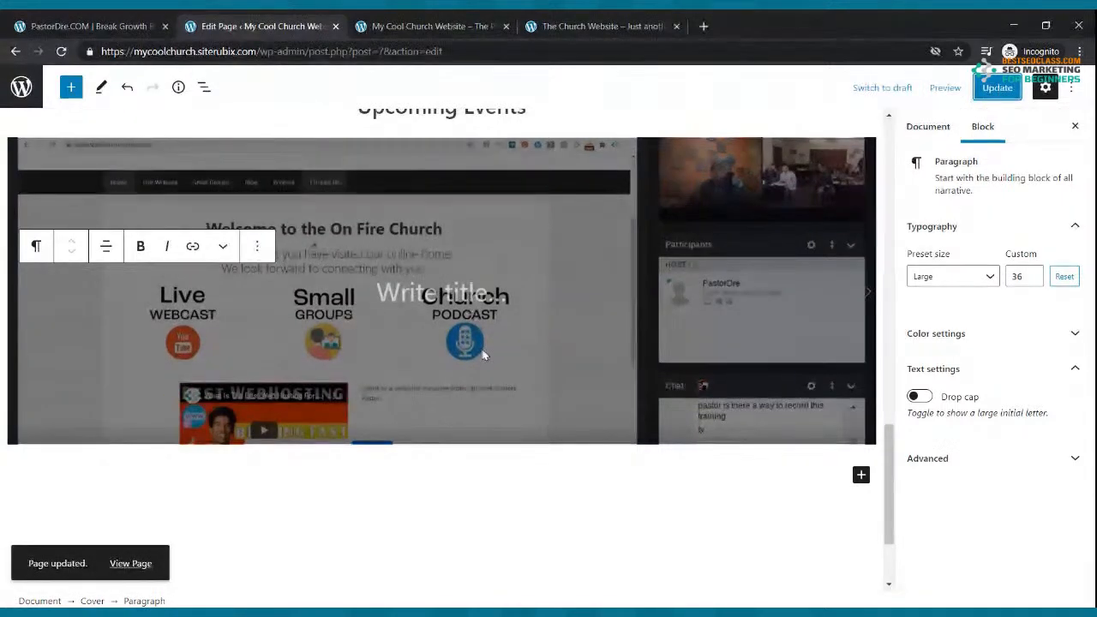
{"action": "left_click", "coordinate": [431, 26]}
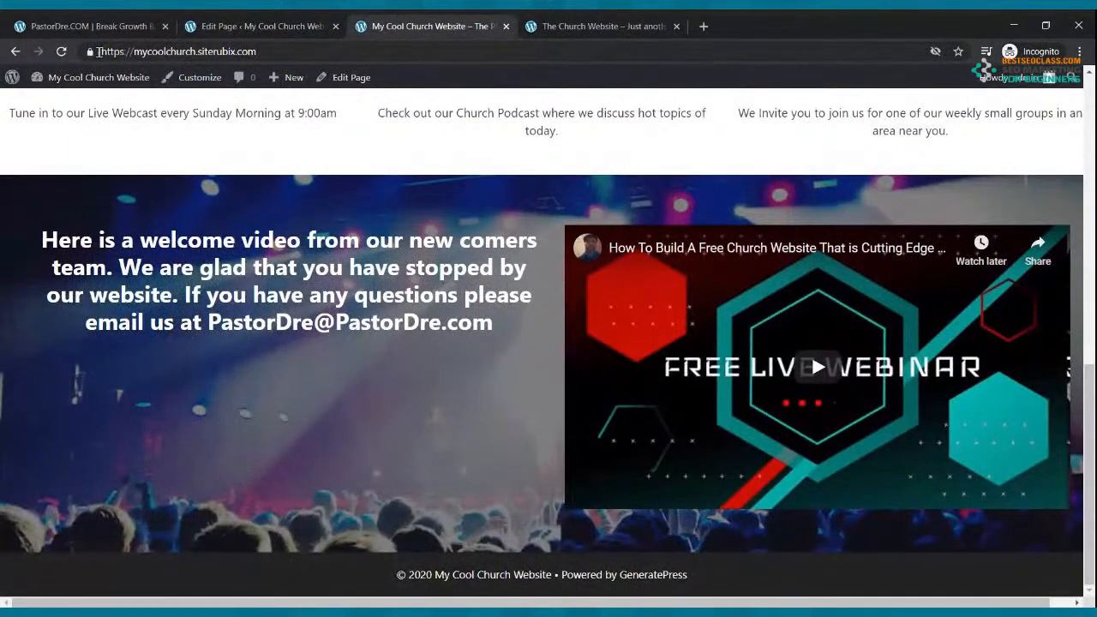
{"action": "left_click", "coordinate": [61, 51]}
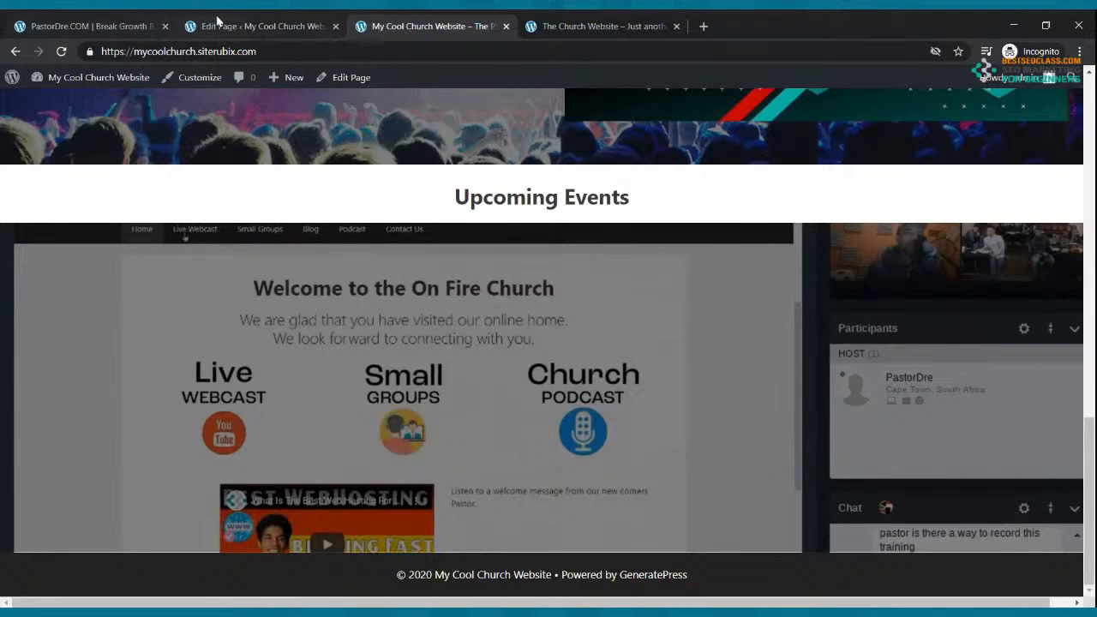
{"action": "left_click", "coordinate": [217, 26]}
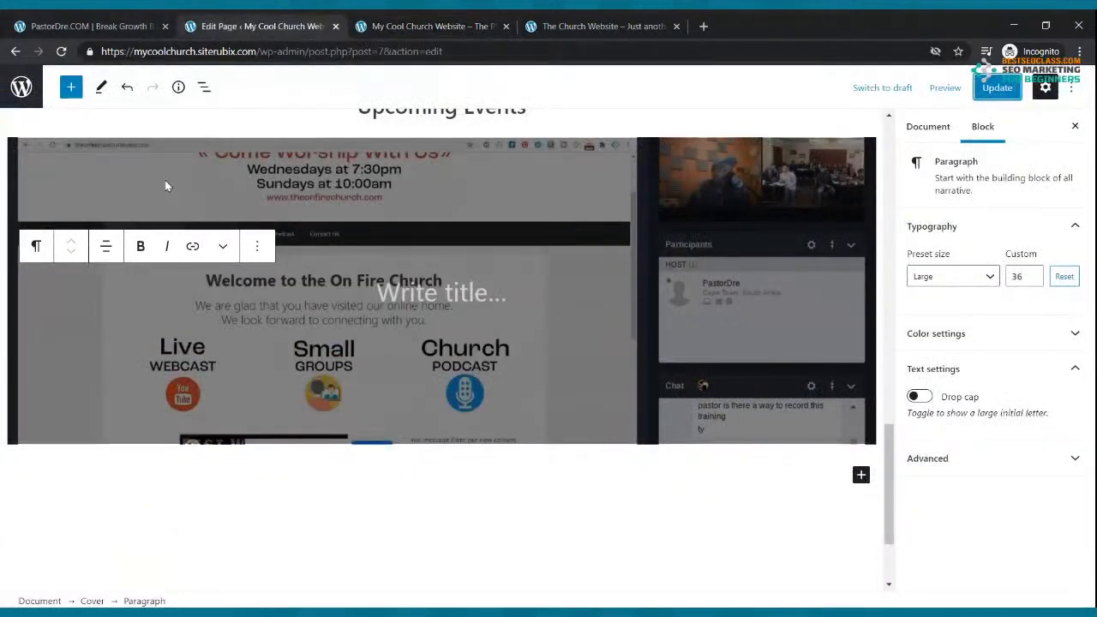
Remove the church-screenshot cover block beneath Upcoming Events.
{"action": "scroll", "coordinate": [282, 288], "scroll_direction": "up", "scroll_amount": 3}
{"action": "left_click", "coordinate": [392, 382]}
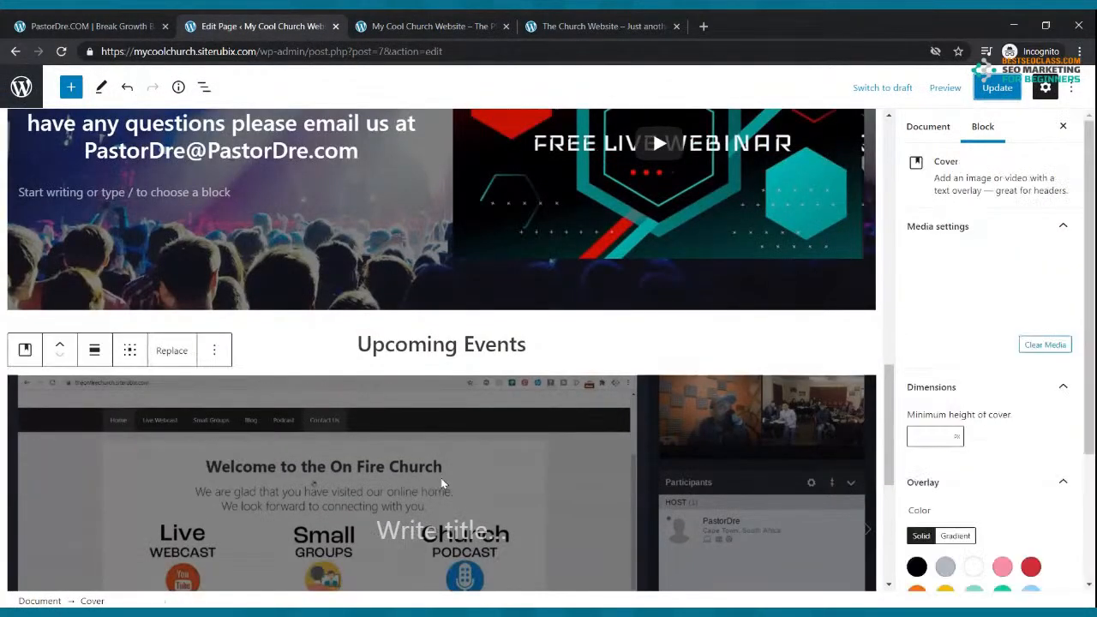
{"action": "left_click", "coordinate": [214, 350]}
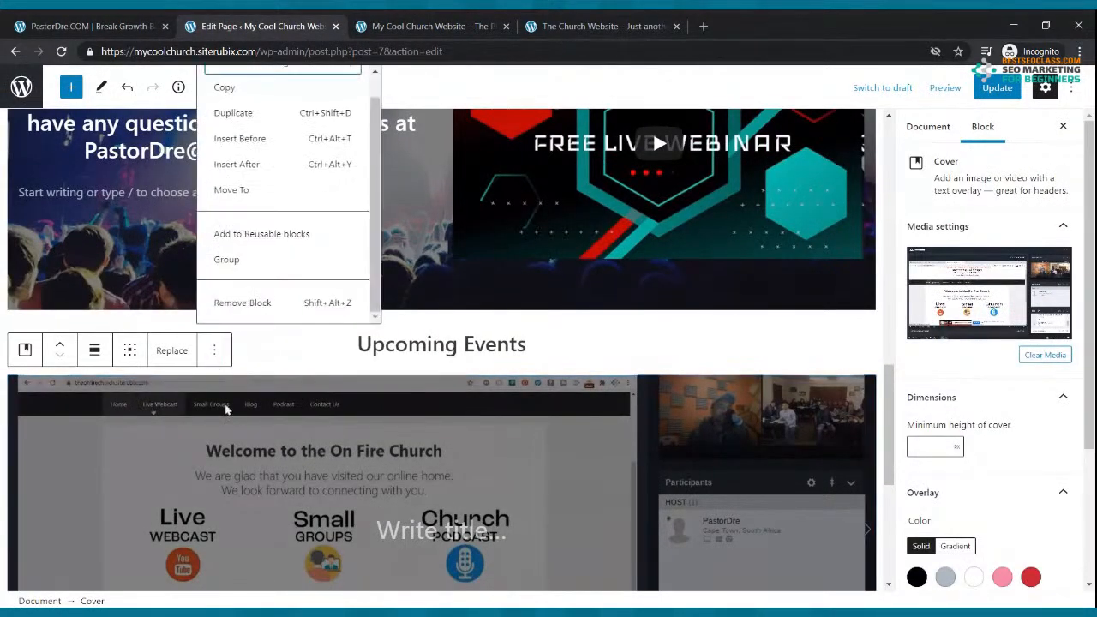
{"action": "left_click", "coordinate": [244, 303]}
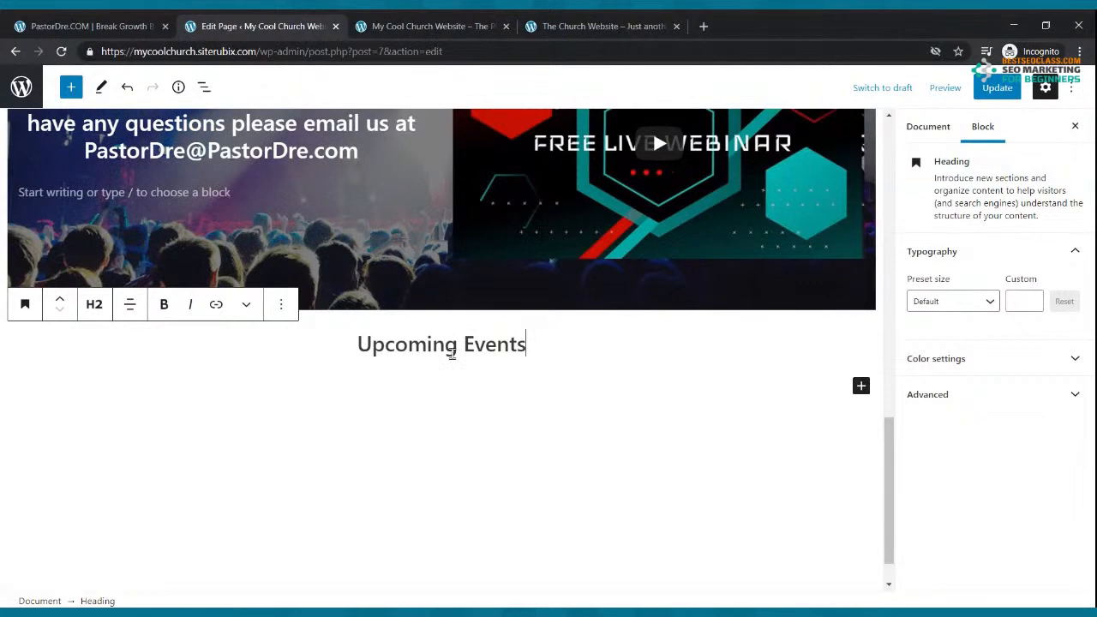
Insert a new Cover block found via 'cov' and upload a background image for it.
{"action": "left_click", "coordinate": [861, 386]}
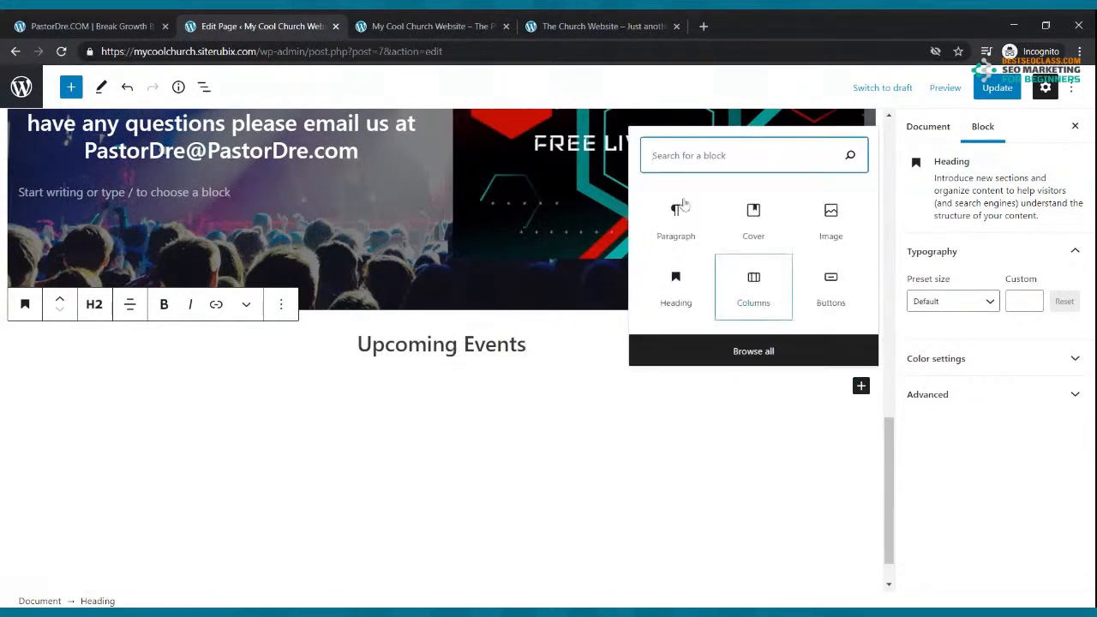
{"action": "type", "text": "cov"}
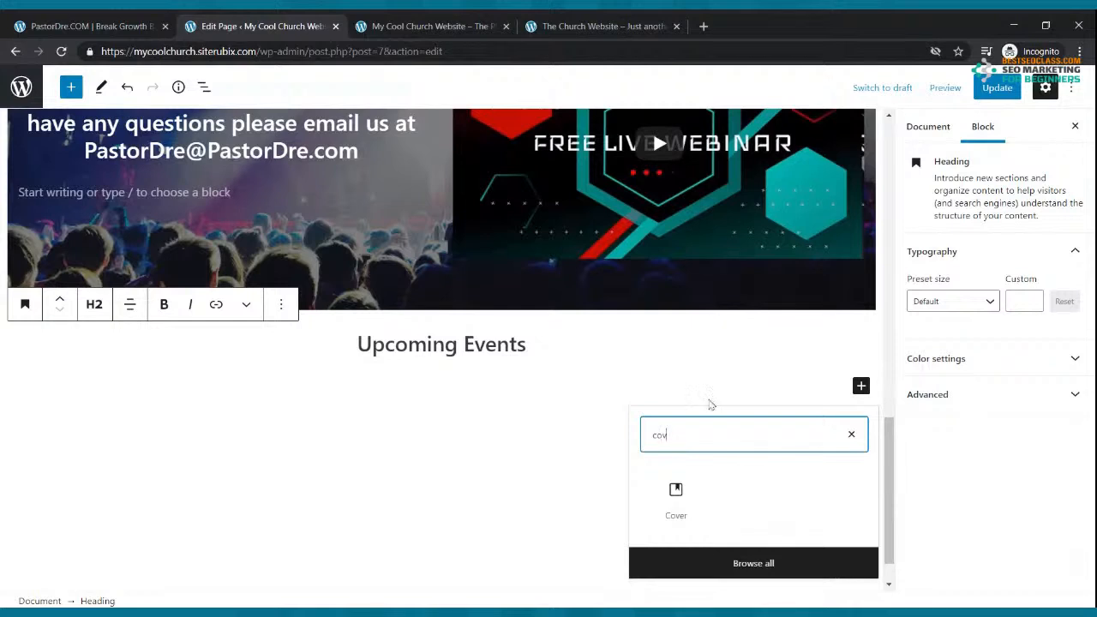
{"action": "left_click", "coordinate": [684, 499]}
{"action": "left_click", "coordinate": [53, 462]}
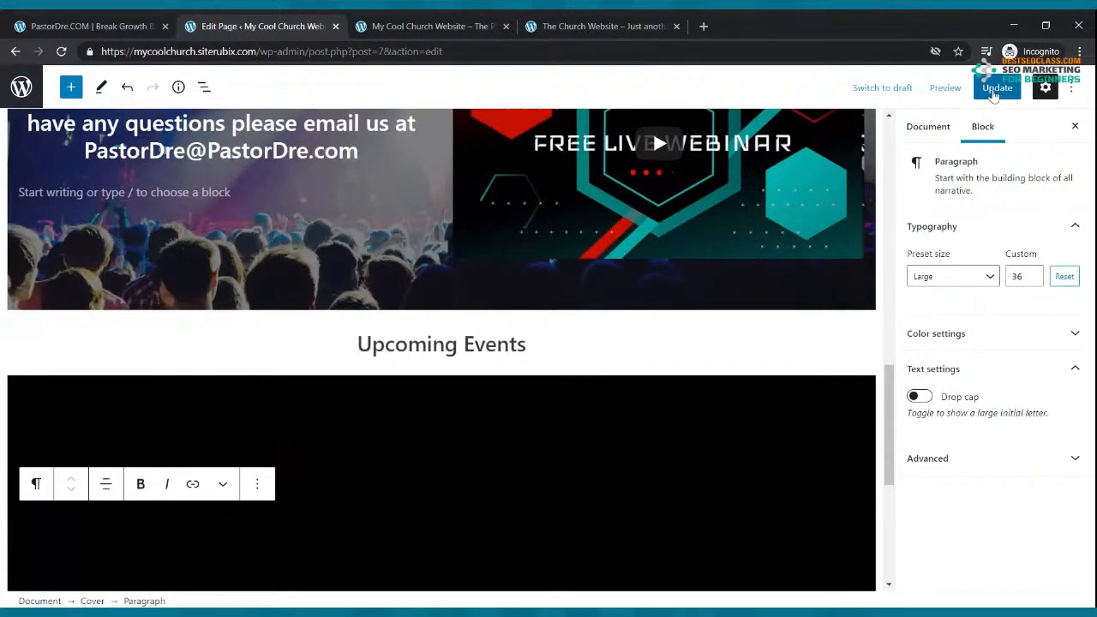
Update the page and confirm the Live Webinar cover shows below Upcoming Events on the live site.
{"action": "left_click", "coordinate": [995, 91]}
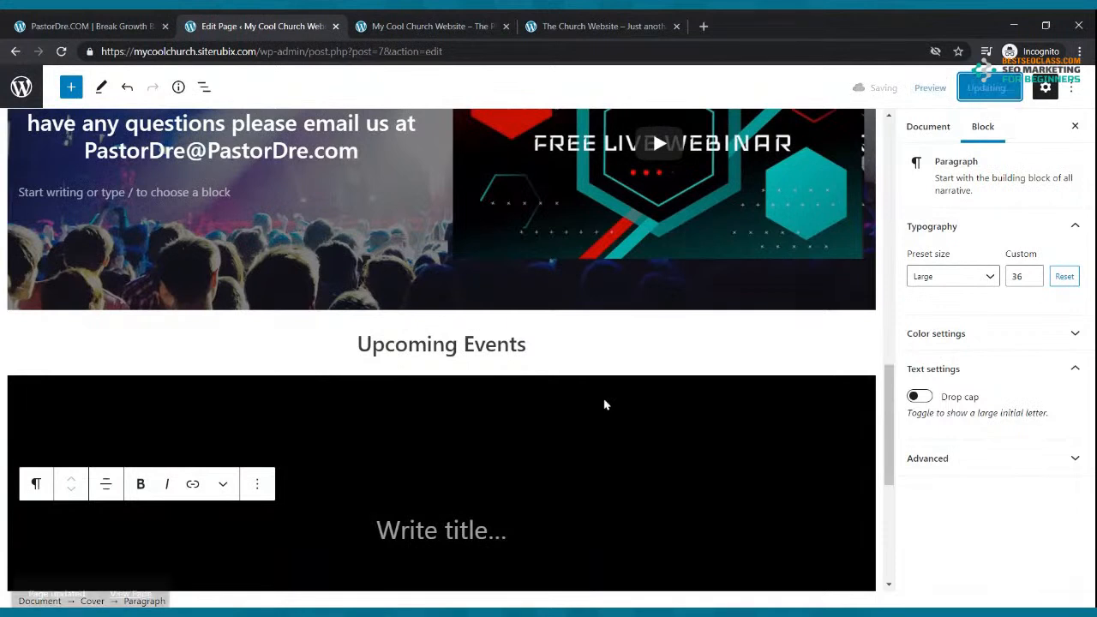
{"action": "scroll", "coordinate": [605, 405], "scroll_direction": "down", "scroll_amount": 2}
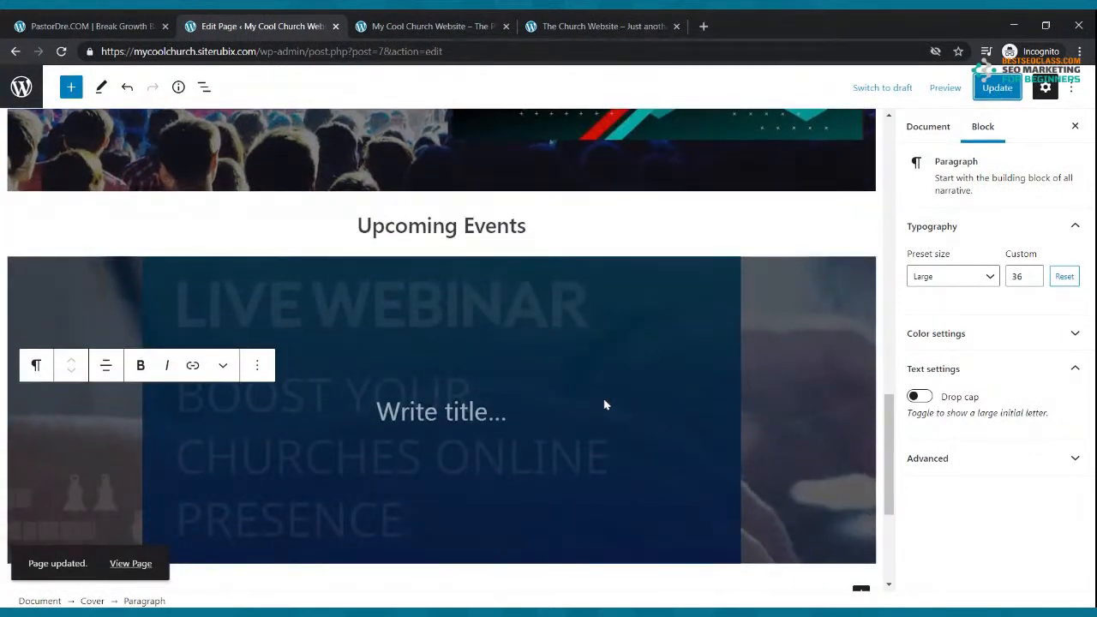
{"action": "scroll", "coordinate": [605, 405], "scroll_direction": "down", "scroll_amount": 2}
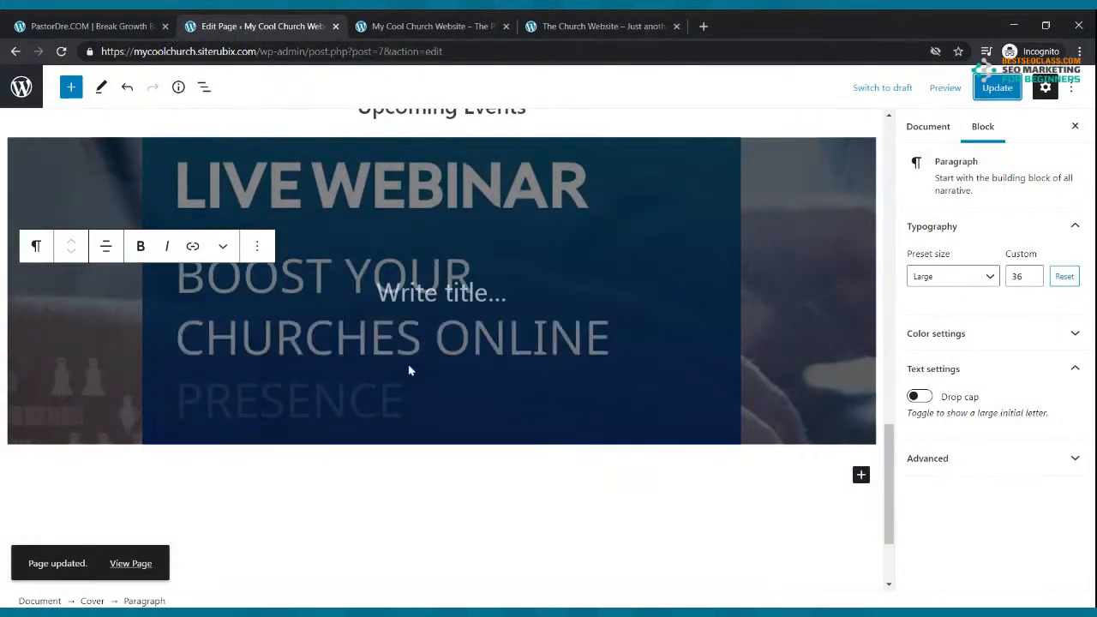
{"action": "left_click", "coordinate": [375, 29]}
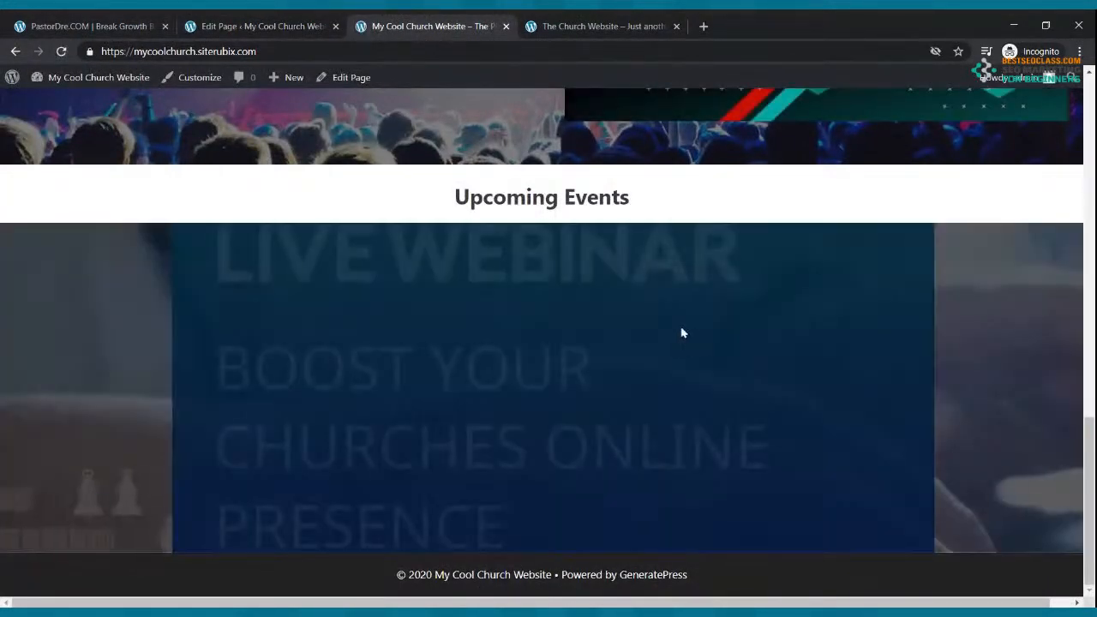
{"action": "scroll", "coordinate": [730, 365], "scroll_direction": "up", "scroll_amount": 4}
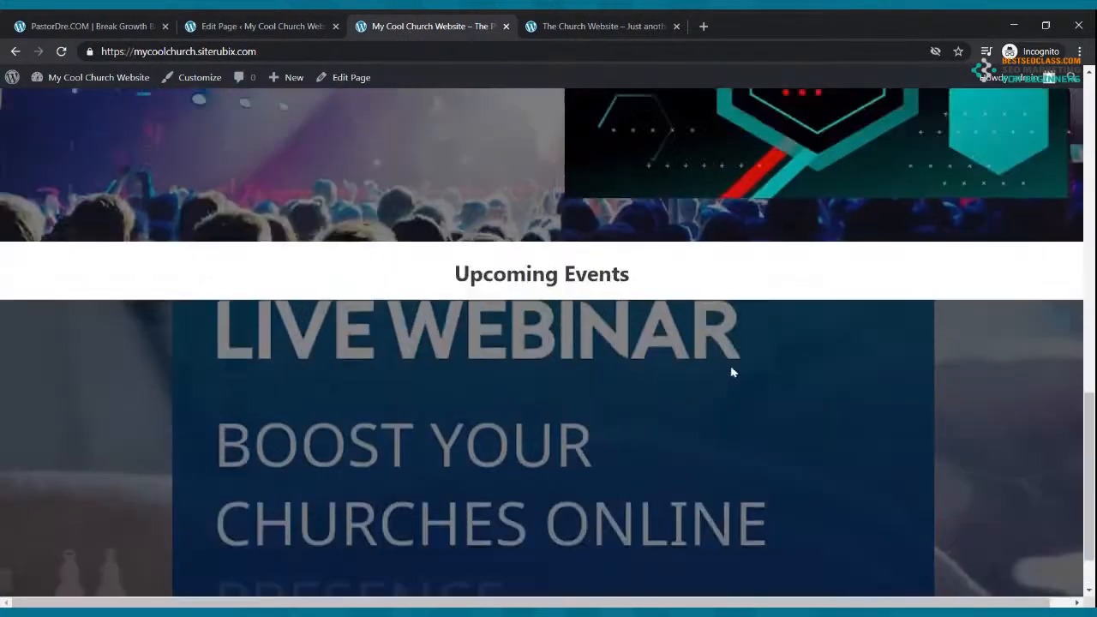
{"action": "scroll", "coordinate": [728, 377], "scroll_direction": "down", "scroll_amount": 4}
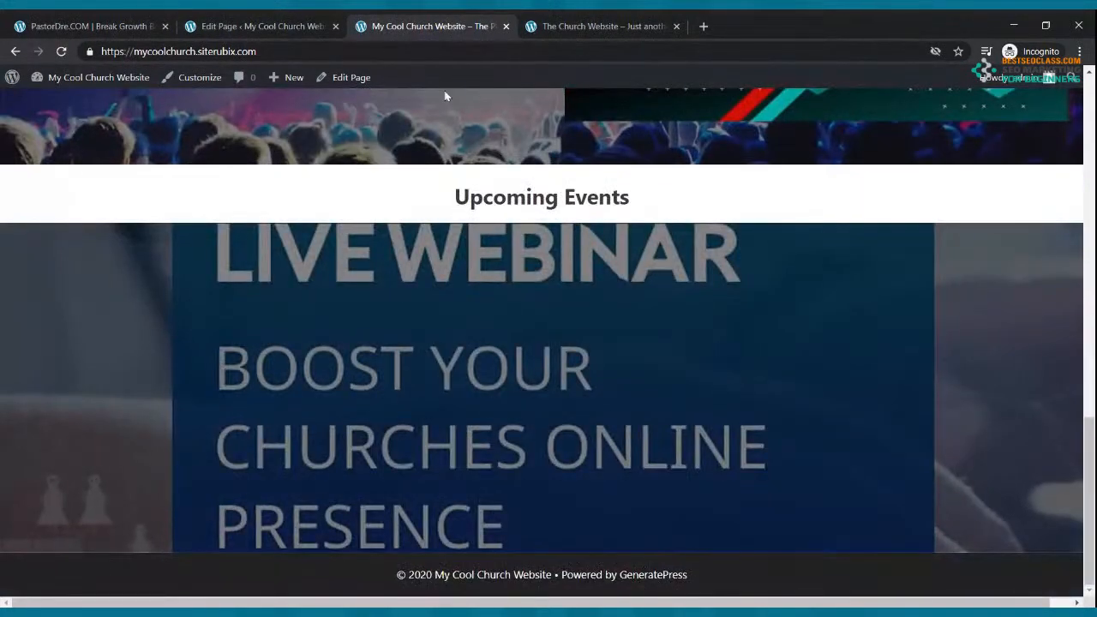
{"action": "left_click", "coordinate": [178, 27]}
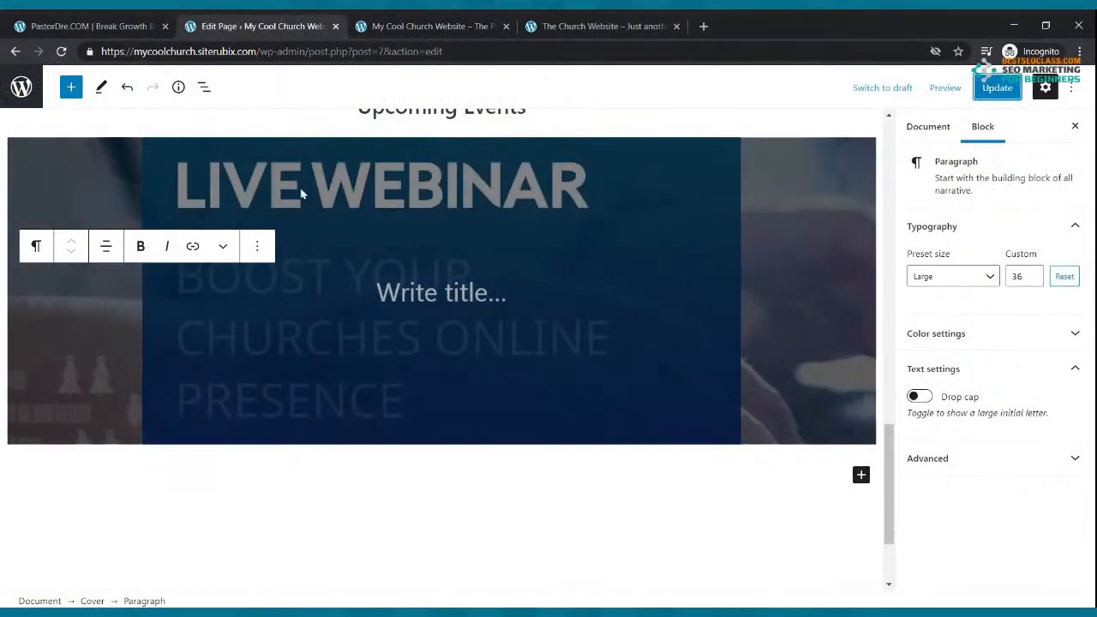
Replace the Upcoming Events cover background with a newly uploaded file.
{"action": "left_click", "coordinate": [302, 195]}
{"action": "left_click", "coordinate": [172, 126]}
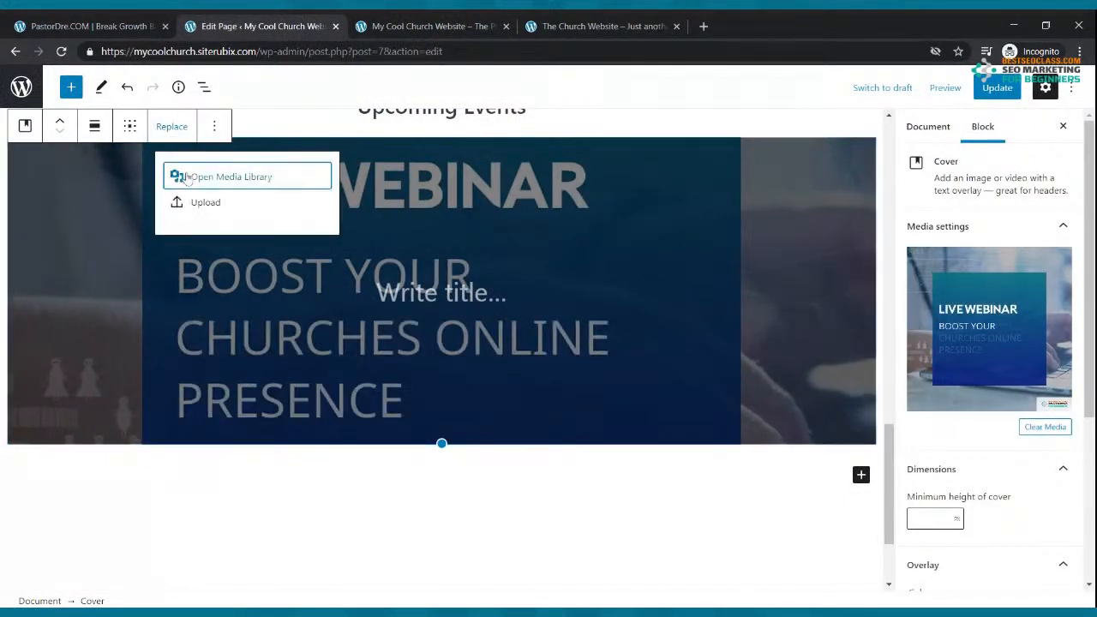
{"action": "left_click", "coordinate": [197, 204]}
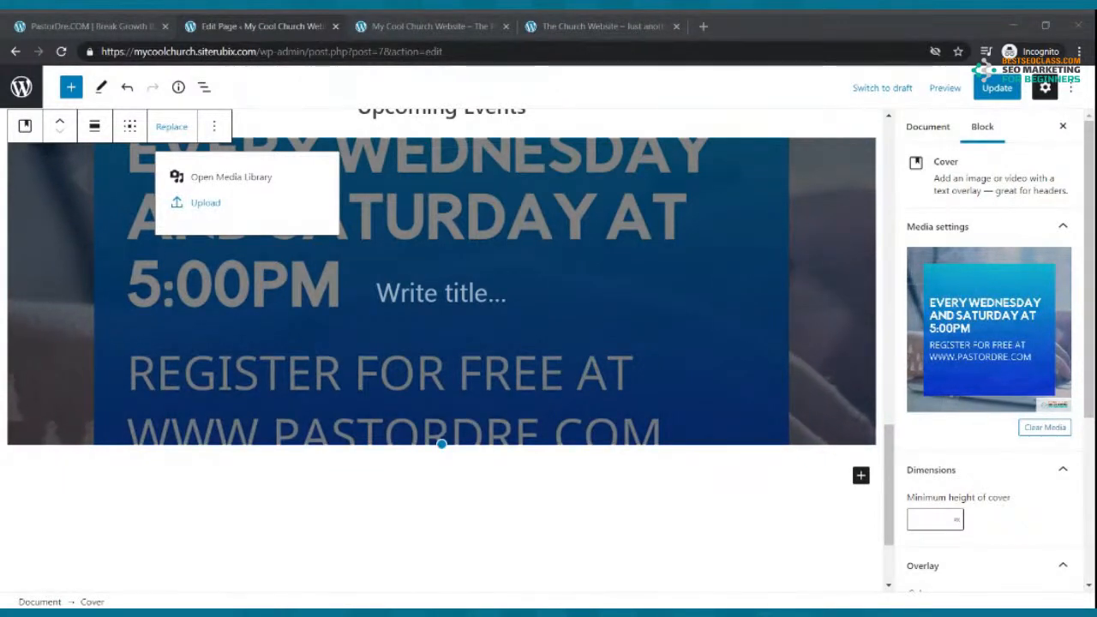
{"action": "key", "text": "Escape"}
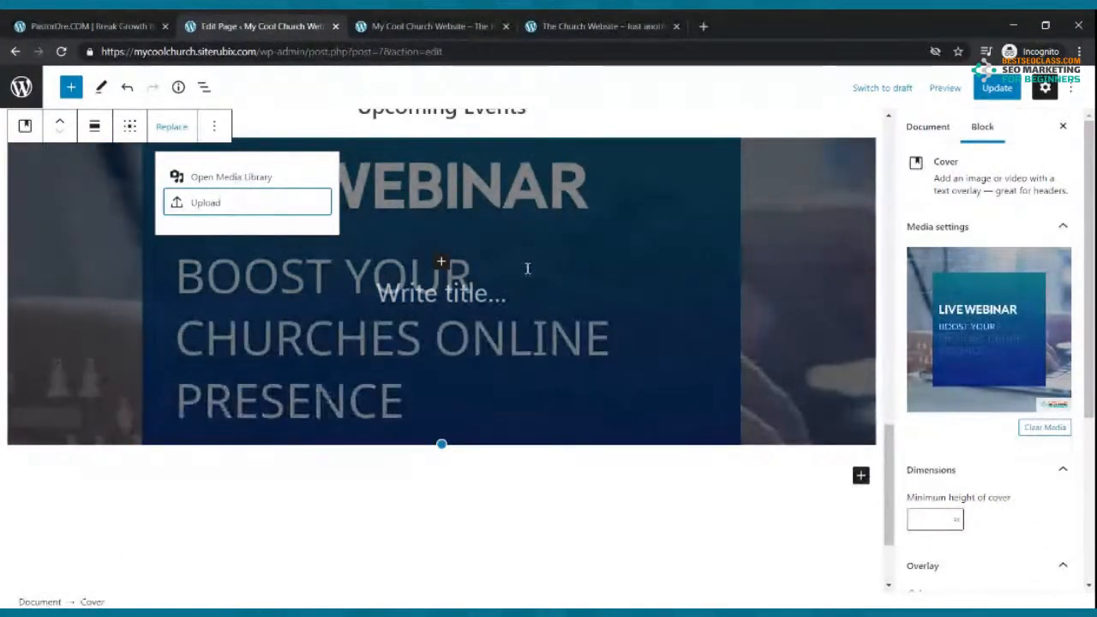
Review the reference church site's Upcoming Events Worship Night banner and webinar video.
{"action": "left_click", "coordinate": [591, 26]}
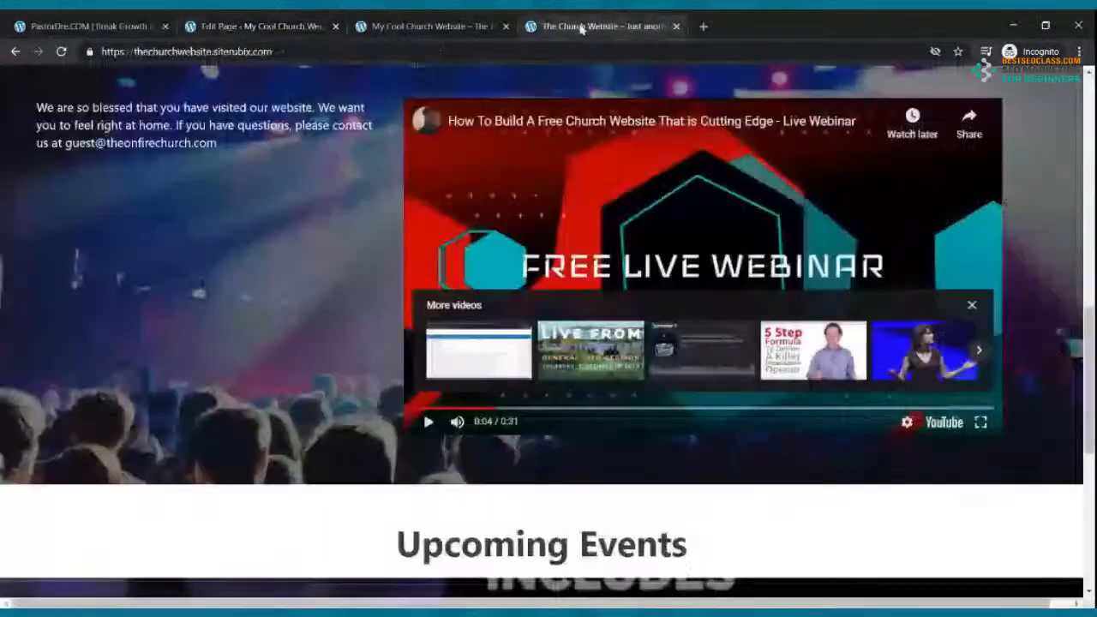
{"action": "scroll", "coordinate": [532, 227], "scroll_direction": "down", "scroll_amount": 5}
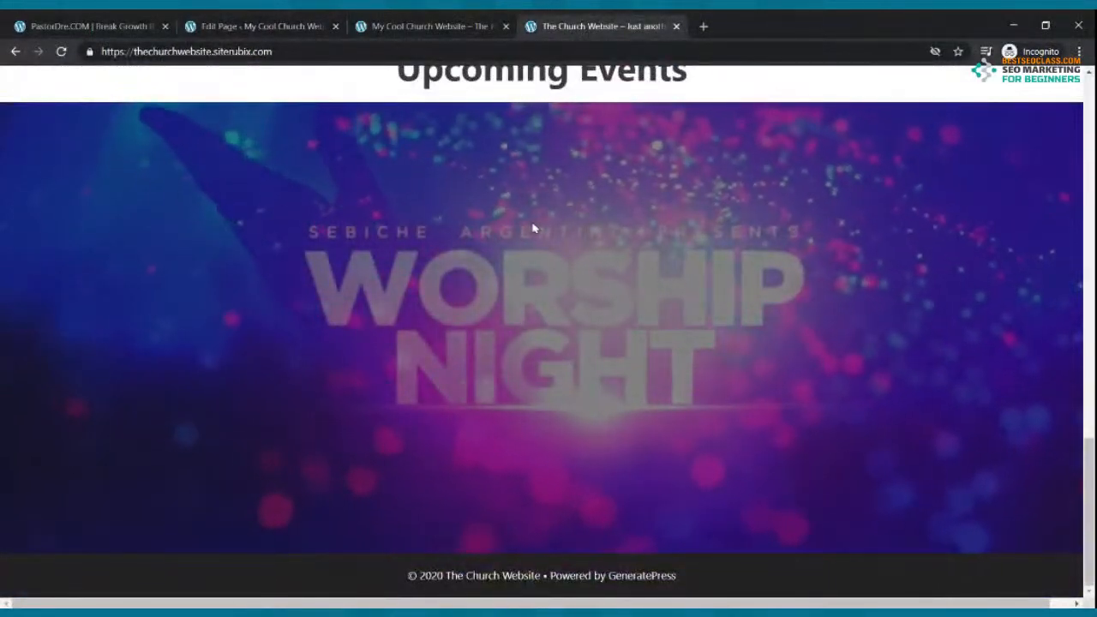
{"action": "scroll", "coordinate": [535, 268], "scroll_direction": "up", "scroll_amount": 10}
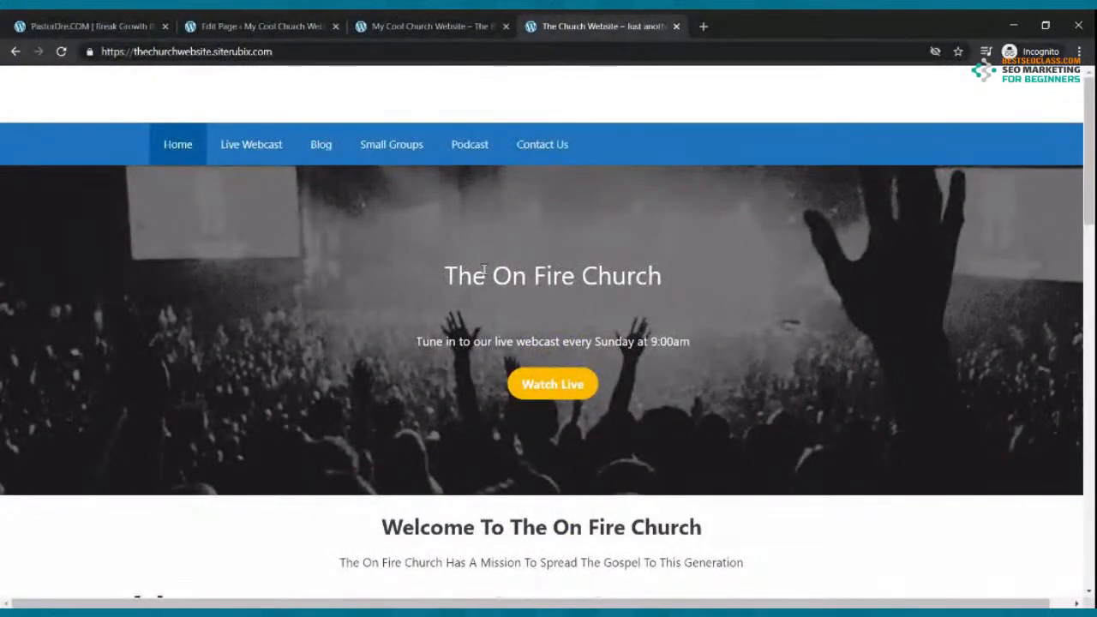
{"action": "scroll", "coordinate": [485, 271], "scroll_direction": "down", "scroll_amount": 10}
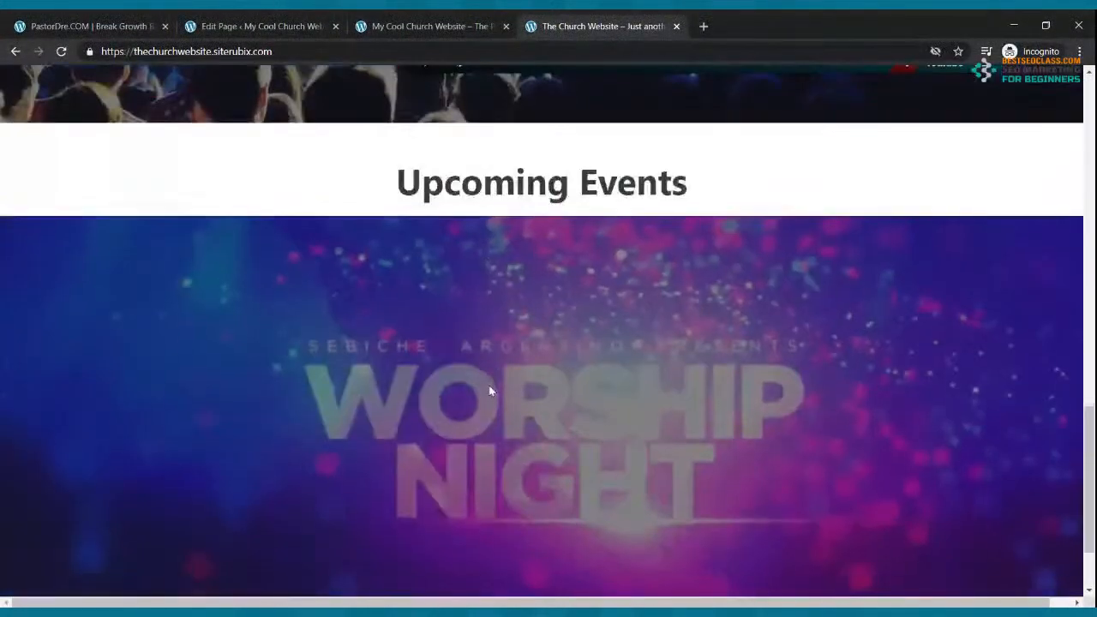
{"action": "scroll", "coordinate": [489, 377], "scroll_direction": "up", "scroll_amount": 4}
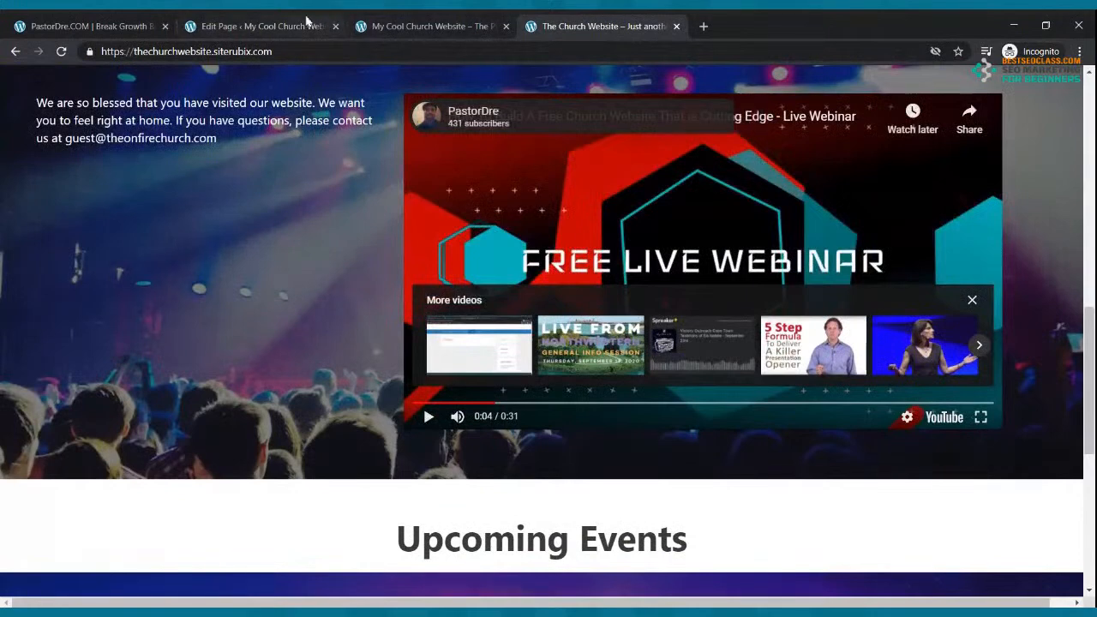
{"action": "left_click", "coordinate": [307, 22]}
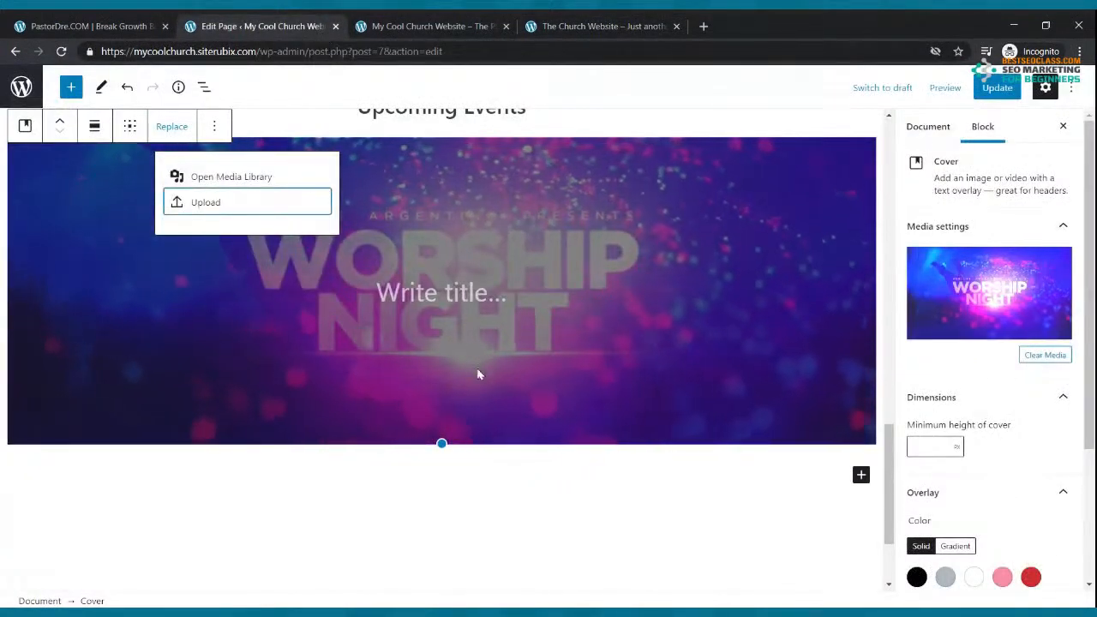
Save the page with the Worship Night video cover.
{"action": "scroll", "coordinate": [470, 416], "scroll_direction": "up", "scroll_amount": 1}
{"action": "scroll", "coordinate": [470, 415], "scroll_direction": "down", "scroll_amount": 3}
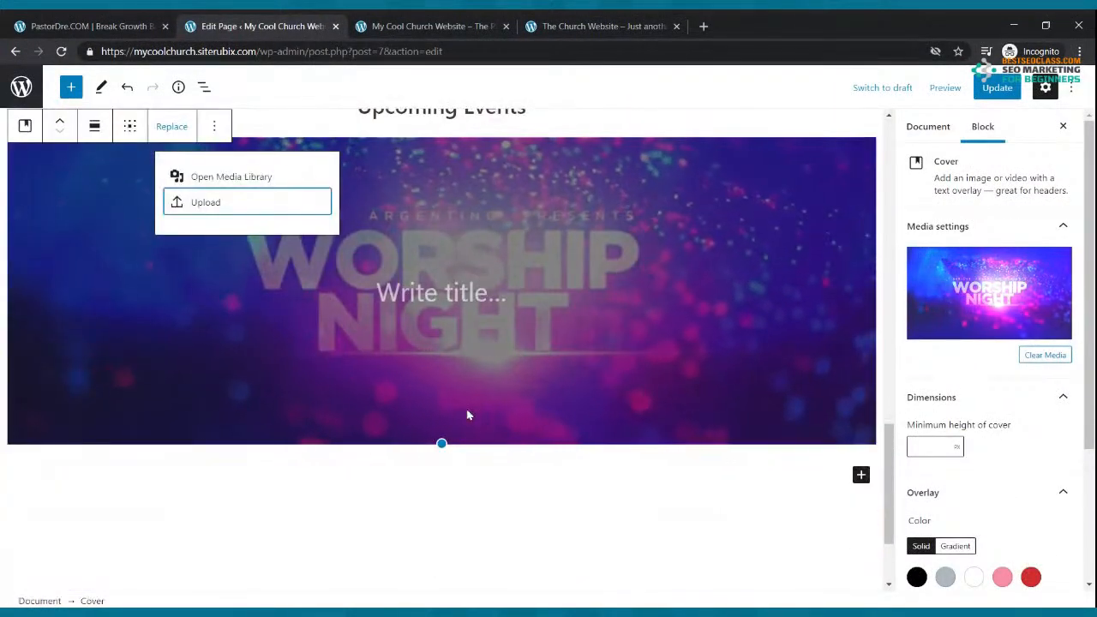
{"action": "left_click", "coordinate": [996, 89]}
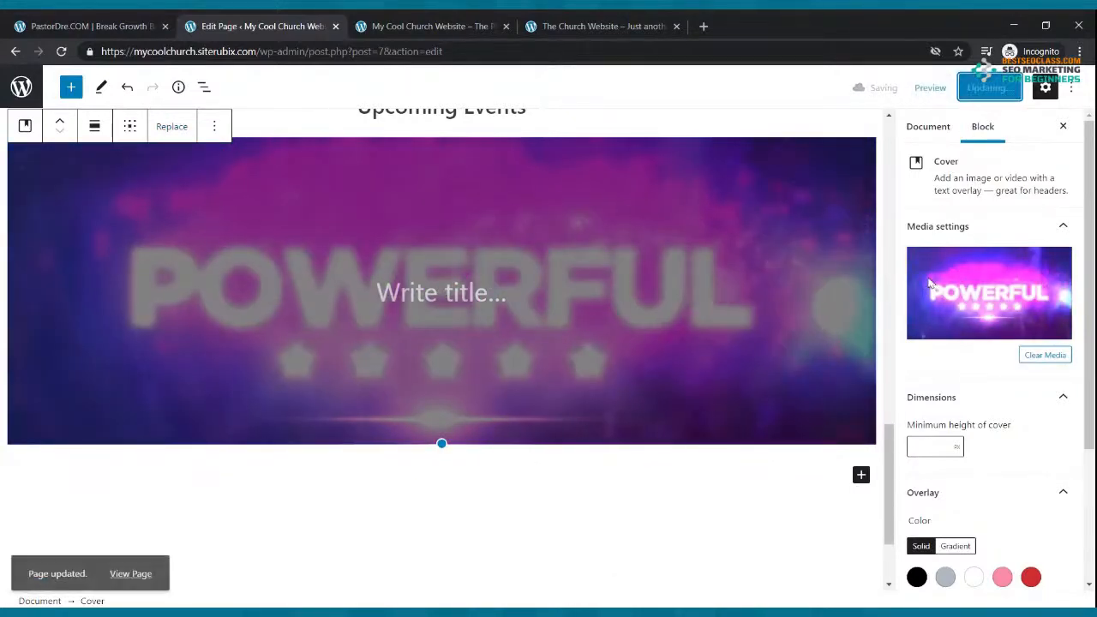
Check the Worship Night cover playing under Upcoming Events on the live site.
{"action": "left_click", "coordinate": [403, 22]}
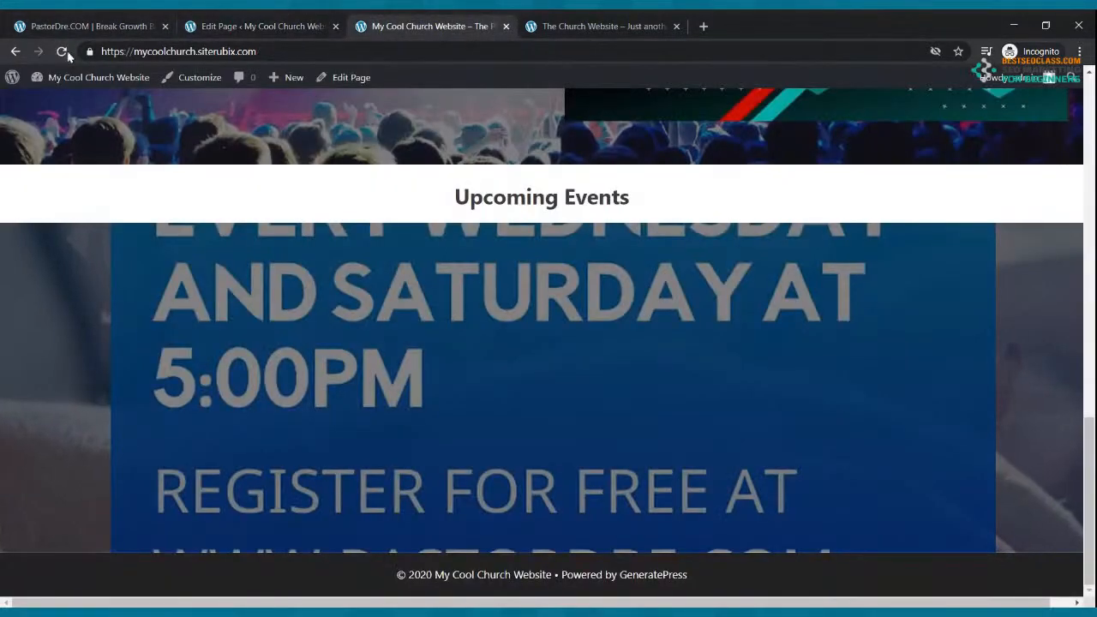
{"action": "scroll", "coordinate": [270, 223], "scroll_direction": "up", "scroll_amount": 5}
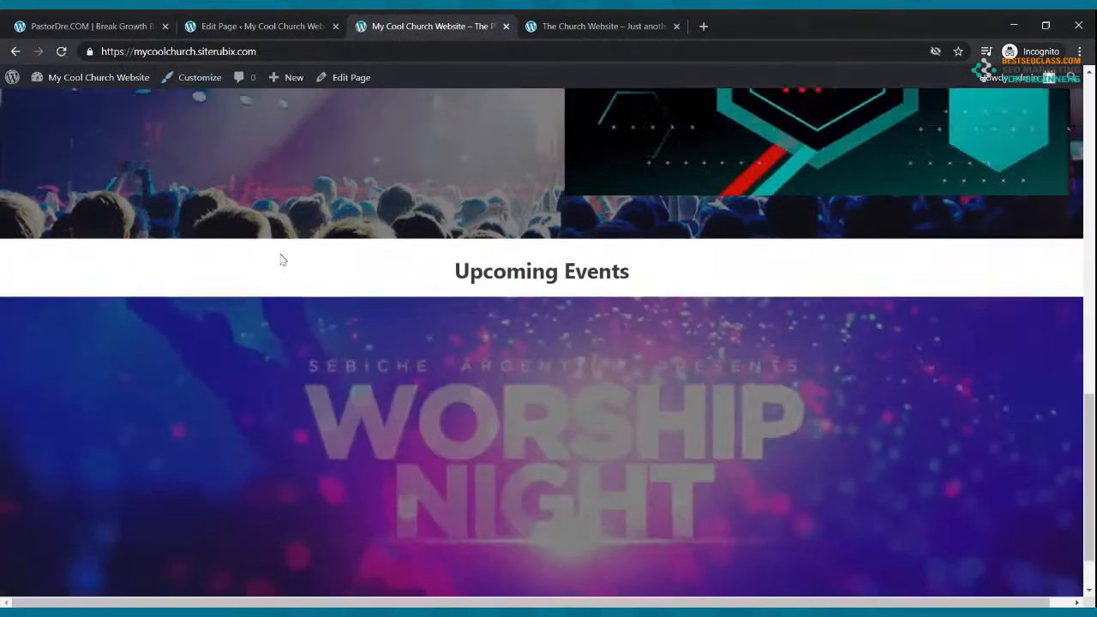
{"action": "scroll", "coordinate": [281, 249], "scroll_direction": "down", "scroll_amount": 3}
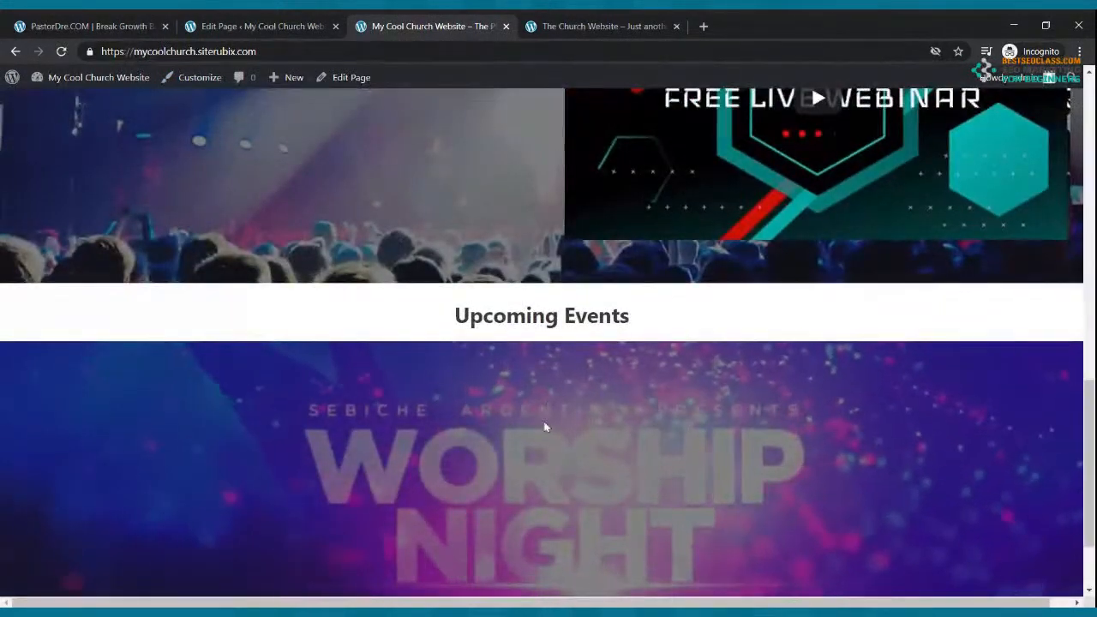
{"action": "scroll", "coordinate": [544, 428], "scroll_direction": "down", "scroll_amount": 2}
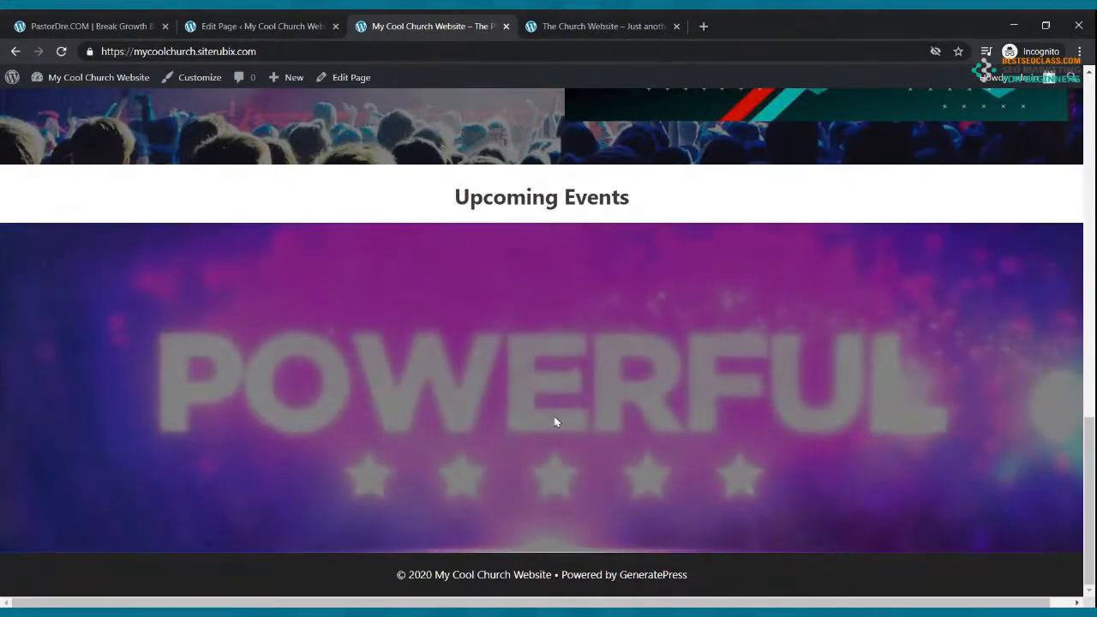
{"action": "scroll", "coordinate": [582, 434], "scroll_direction": "up", "scroll_amount": 3}
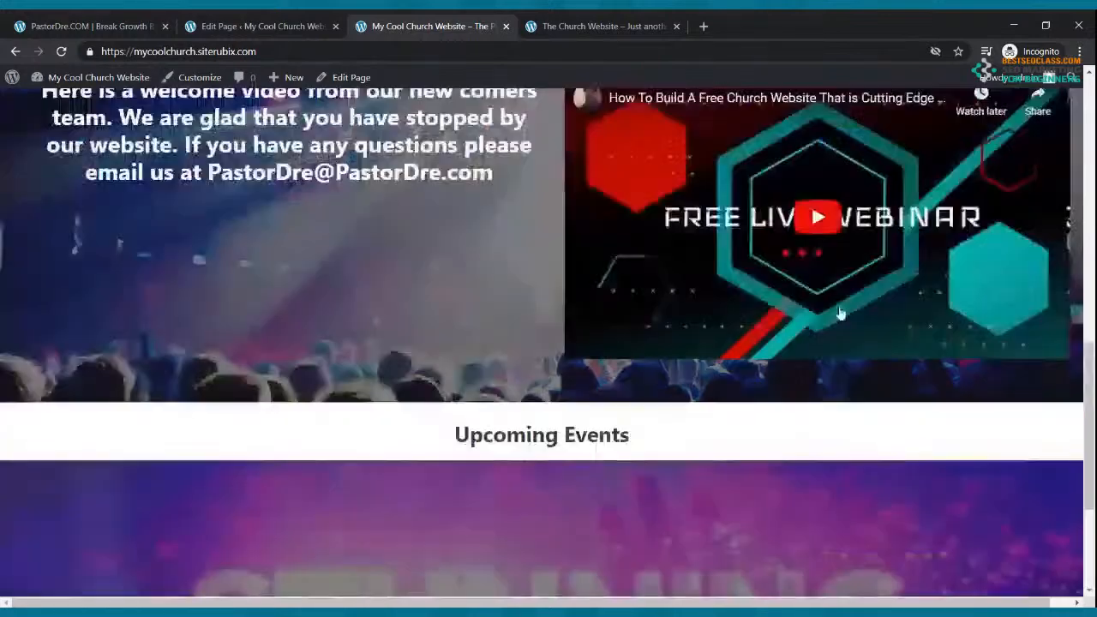
{"action": "scroll", "coordinate": [693, 350], "scroll_direction": "down", "scroll_amount": 3}
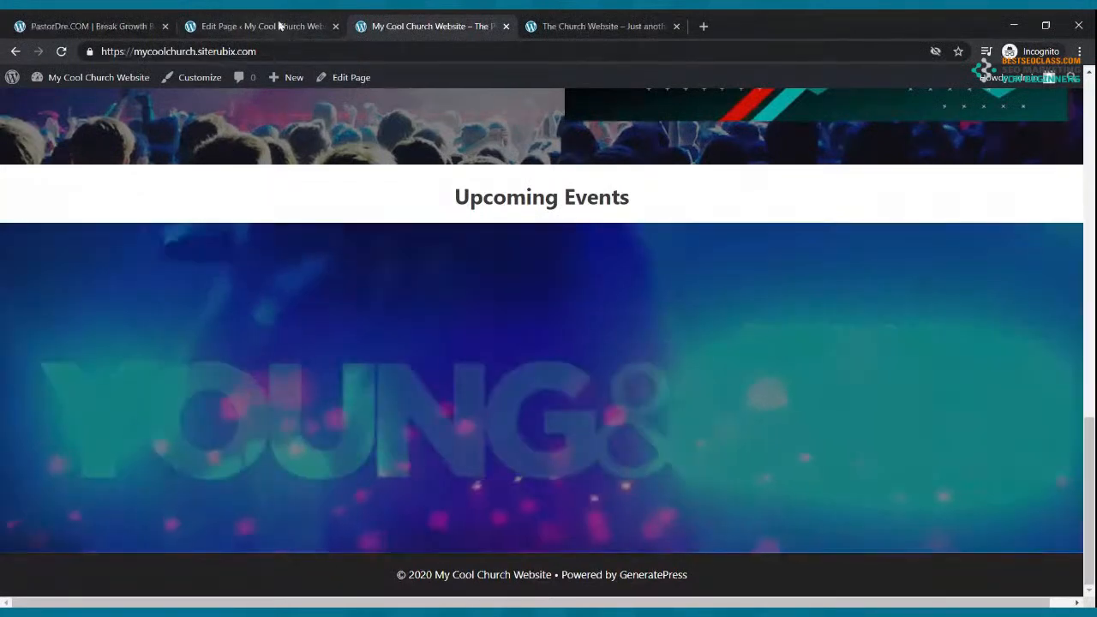
{"action": "left_click", "coordinate": [257, 26]}
Move the Worship Night video cover up six places to become the first block, and save.
{"action": "scroll", "coordinate": [454, 339], "scroll_direction": "up", "scroll_amount": 2}
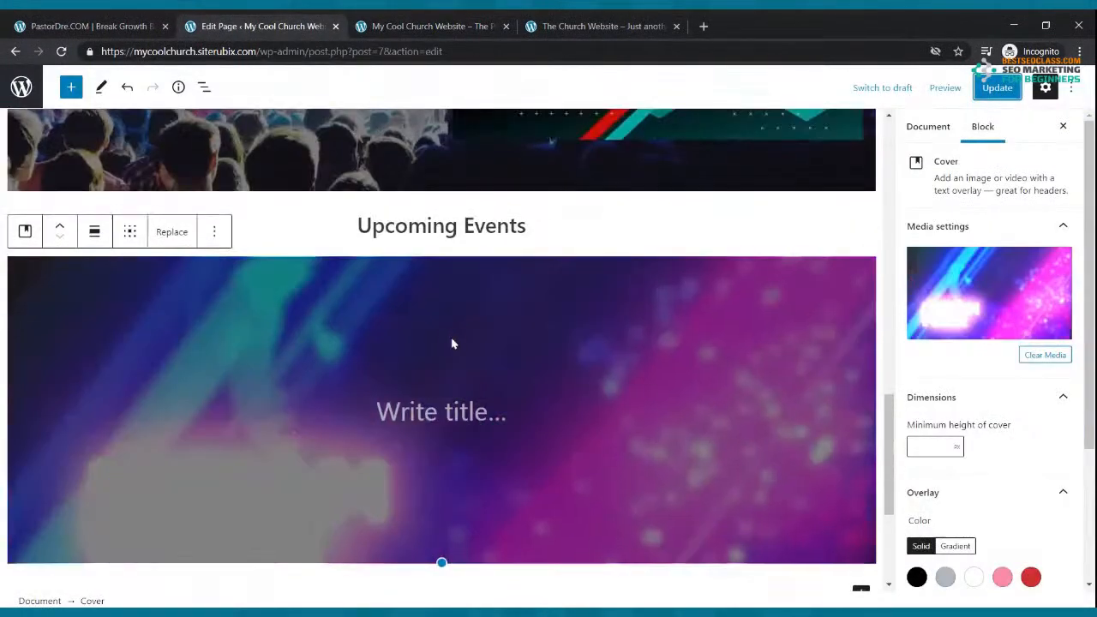
{"action": "scroll", "coordinate": [445, 333], "scroll_direction": "up", "scroll_amount": 2}
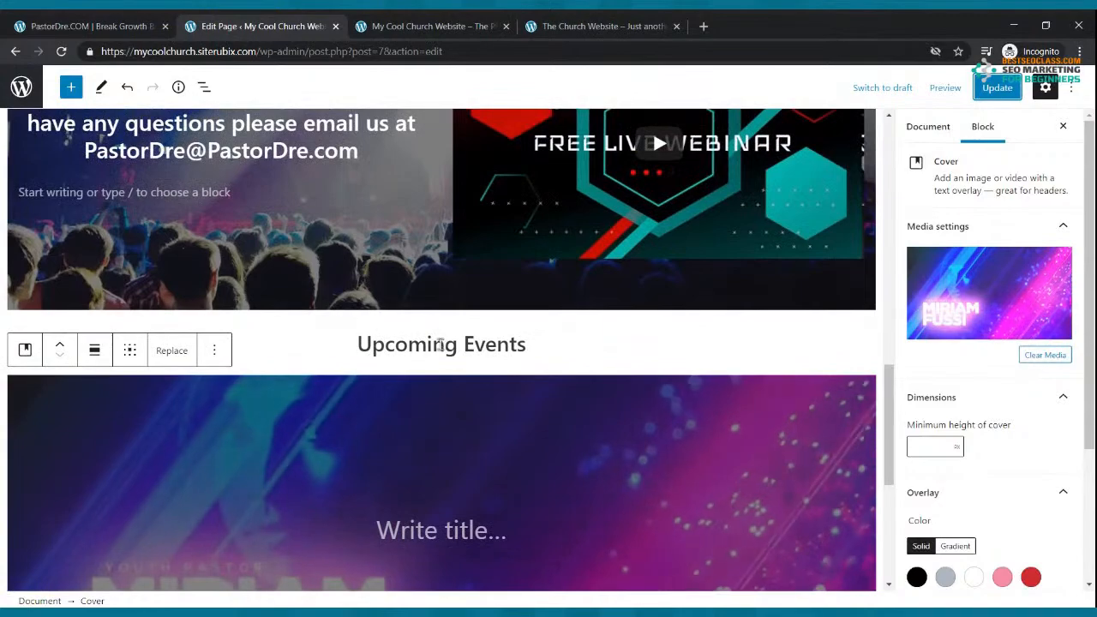
{"action": "scroll", "coordinate": [440, 343], "scroll_direction": "up", "scroll_amount": 15}
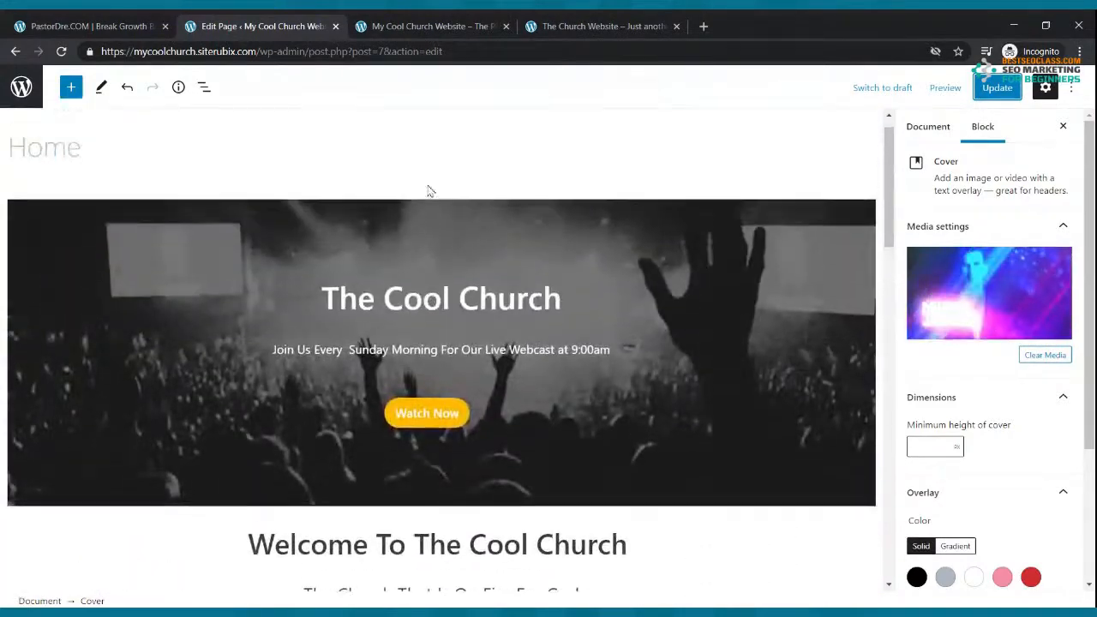
{"action": "scroll", "coordinate": [431, 191], "scroll_direction": "down", "scroll_amount": 15}
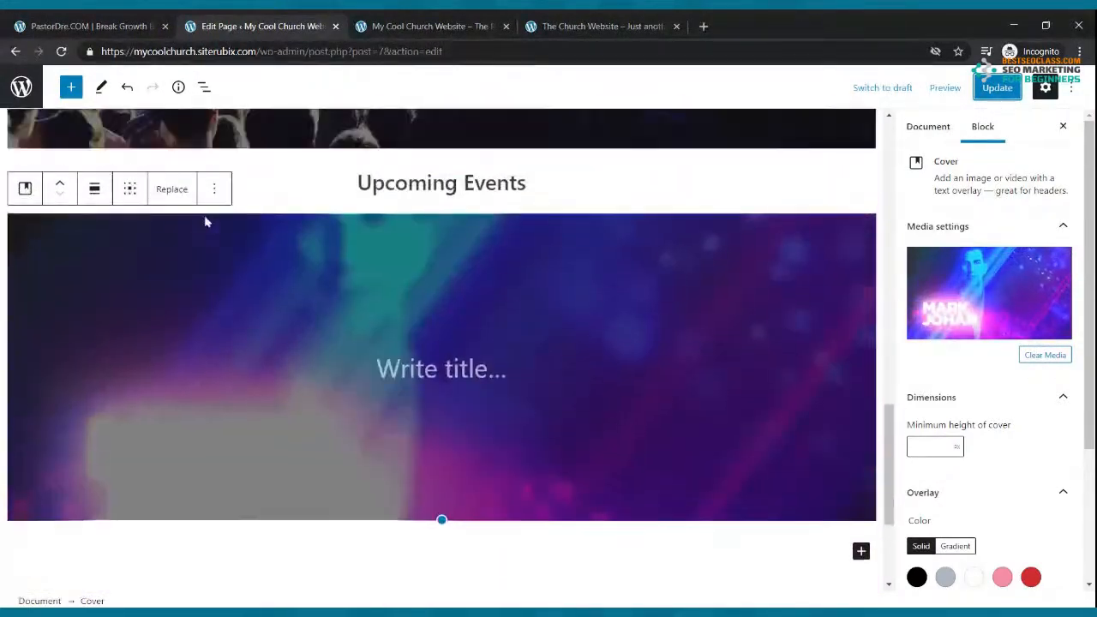
{"action": "scroll", "coordinate": [171, 257], "scroll_direction": "up", "scroll_amount": 2}
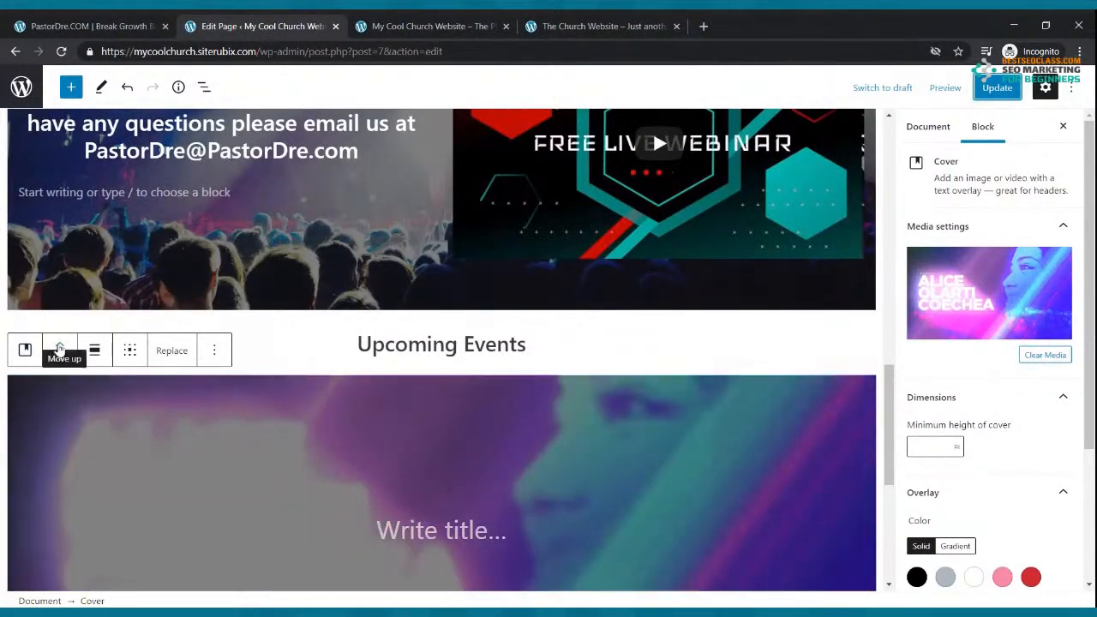
{"action": "left_click", "coordinate": [59, 348]}
{"action": "left_click", "coordinate": [59, 348]}
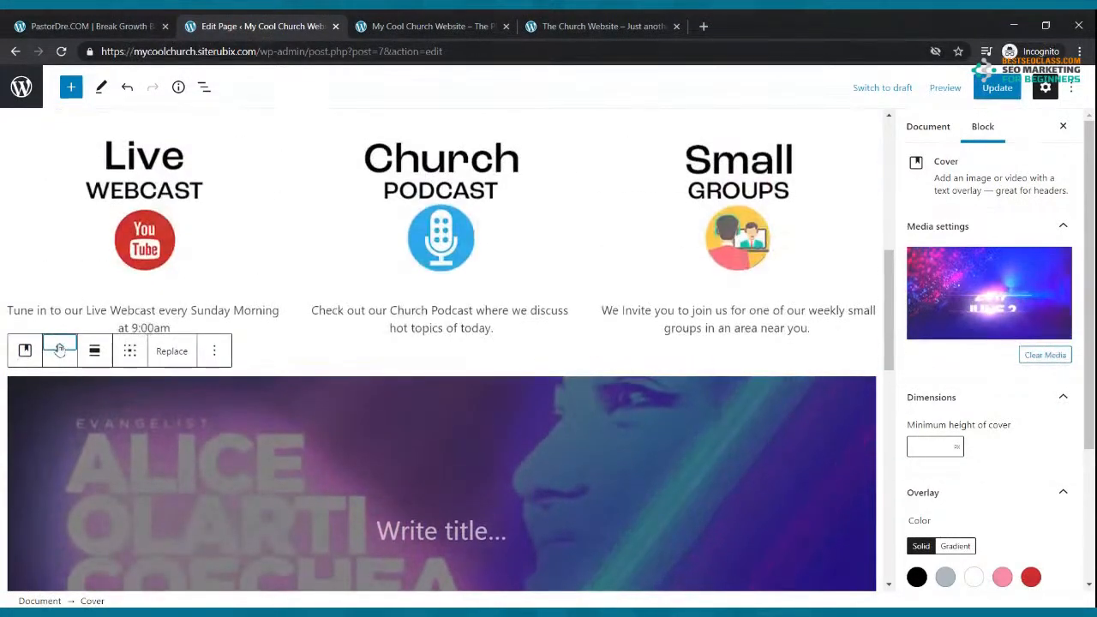
{"action": "left_click", "coordinate": [59, 348]}
{"action": "left_click", "coordinate": [59, 348]}
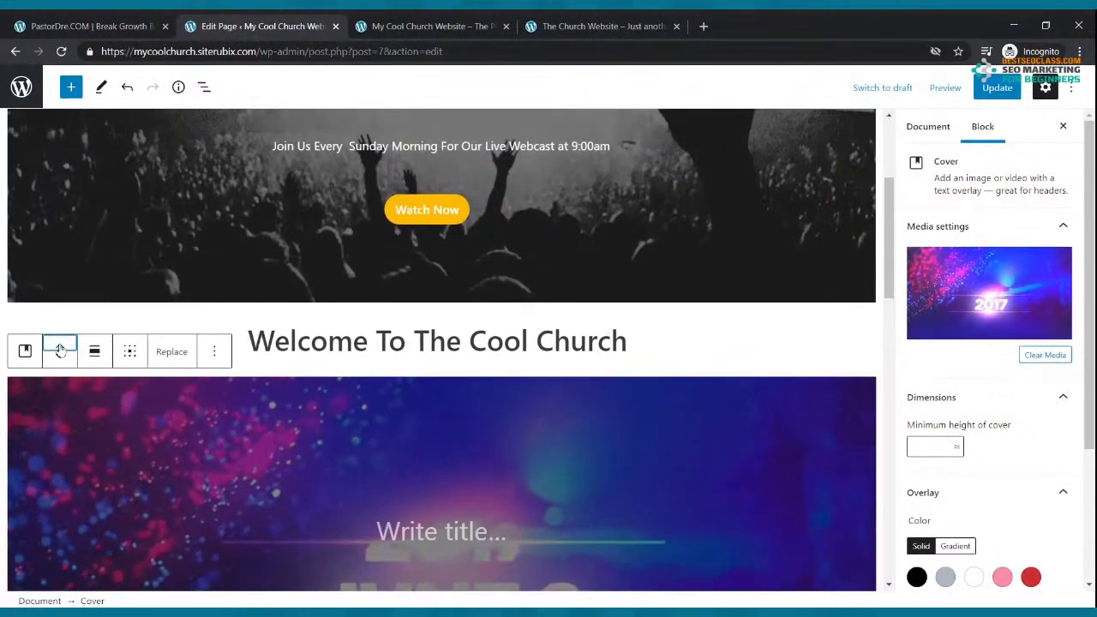
{"action": "left_click", "coordinate": [59, 348]}
{"action": "left_click", "coordinate": [60, 348]}
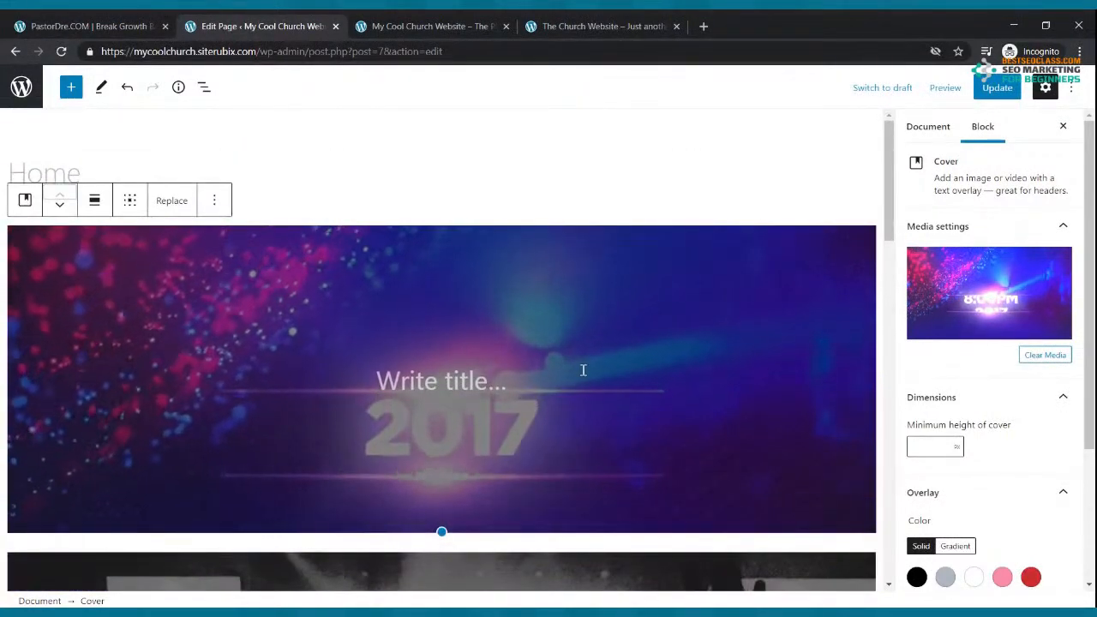
{"action": "left_click", "coordinate": [997, 88]}
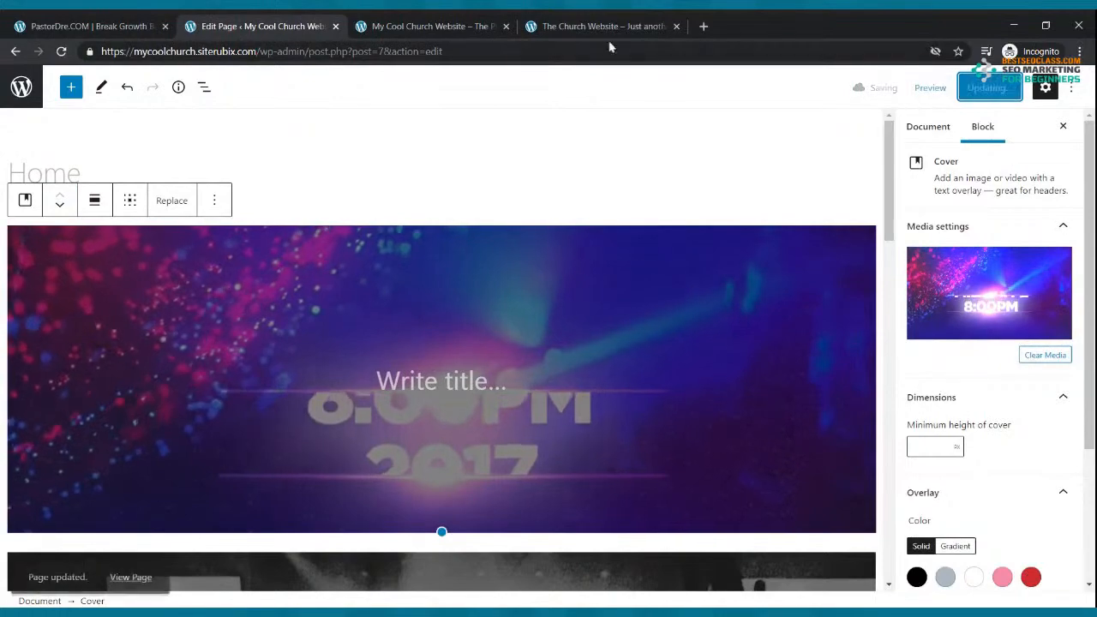
Reload the live site to see the cover at the top of the homepage.
{"action": "left_click", "coordinate": [427, 33]}
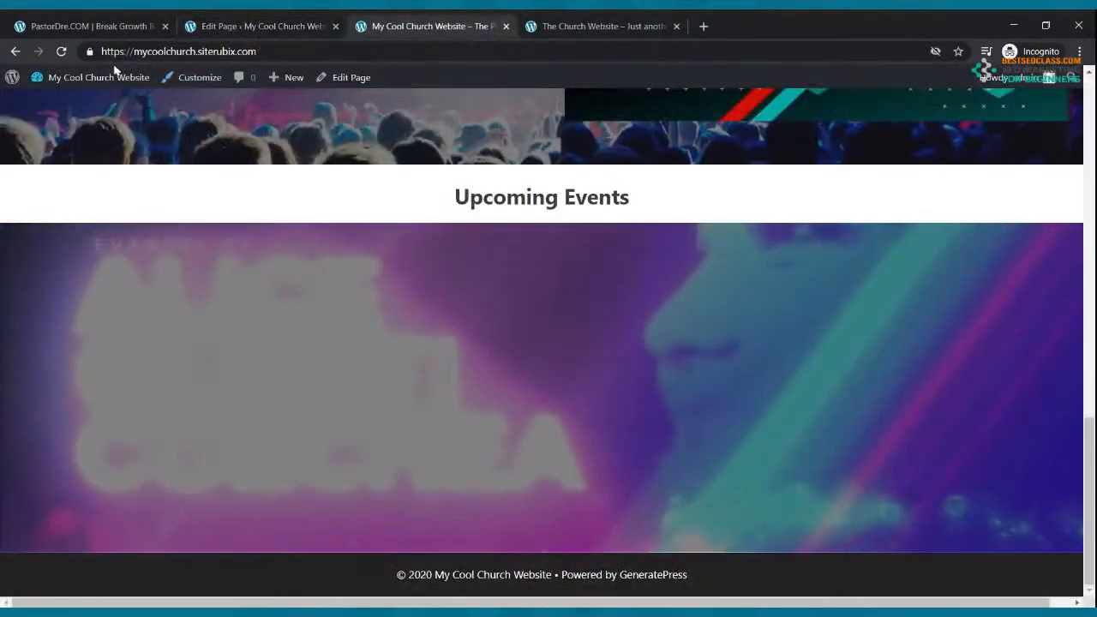
{"action": "left_click", "coordinate": [61, 52]}
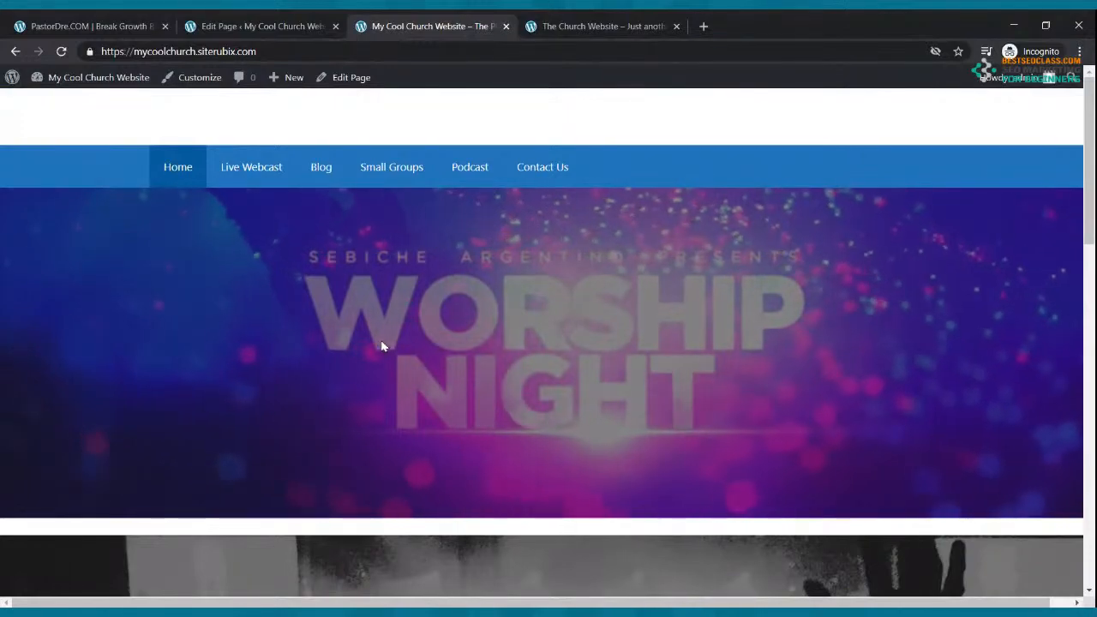
{"action": "scroll", "coordinate": [383, 347], "scroll_direction": "down", "scroll_amount": 7}
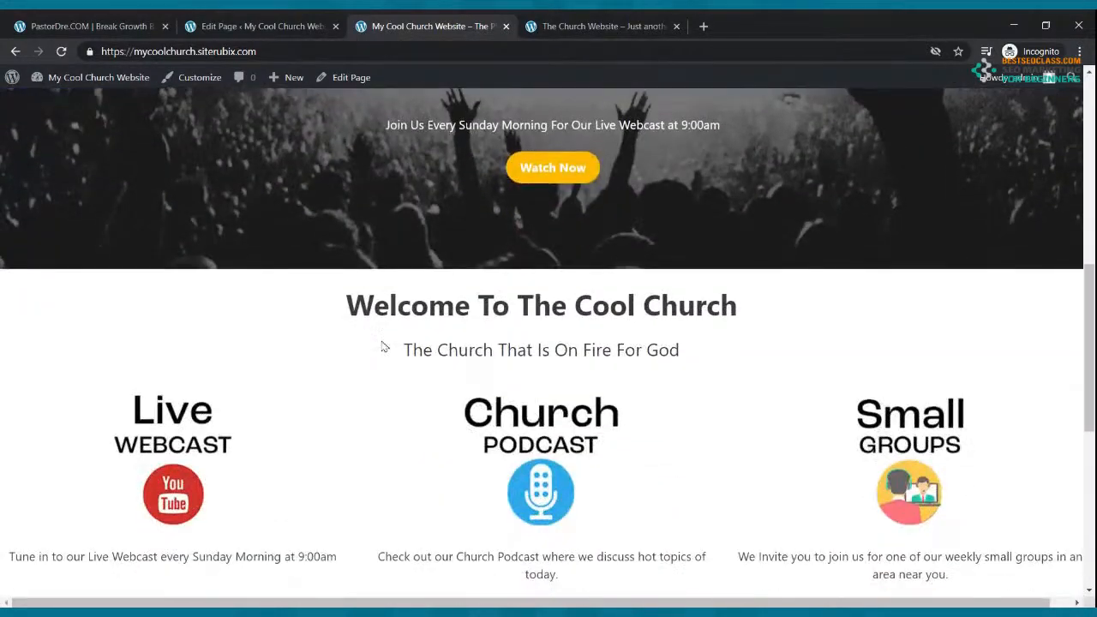
{"action": "scroll", "coordinate": [385, 345], "scroll_direction": "down", "scroll_amount": 3}
{"action": "scroll", "coordinate": [387, 345], "scroll_direction": "up", "scroll_amount": 10}
Move the Worship Night cover below the hero section and save again.
{"action": "left_click", "coordinate": [340, 21]}
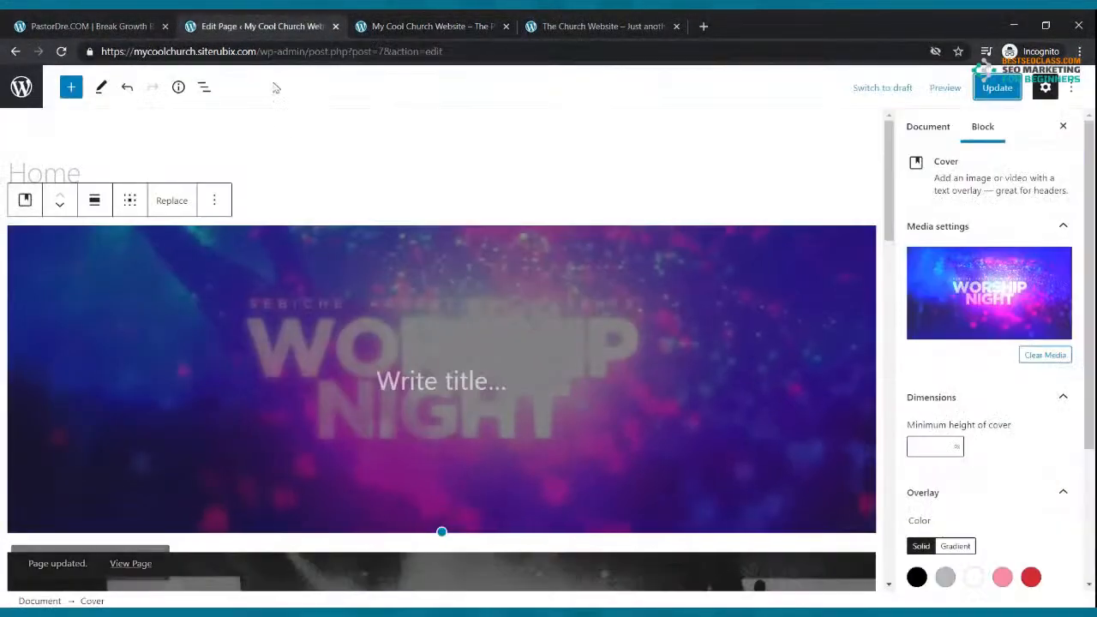
{"action": "left_click", "coordinate": [66, 214]}
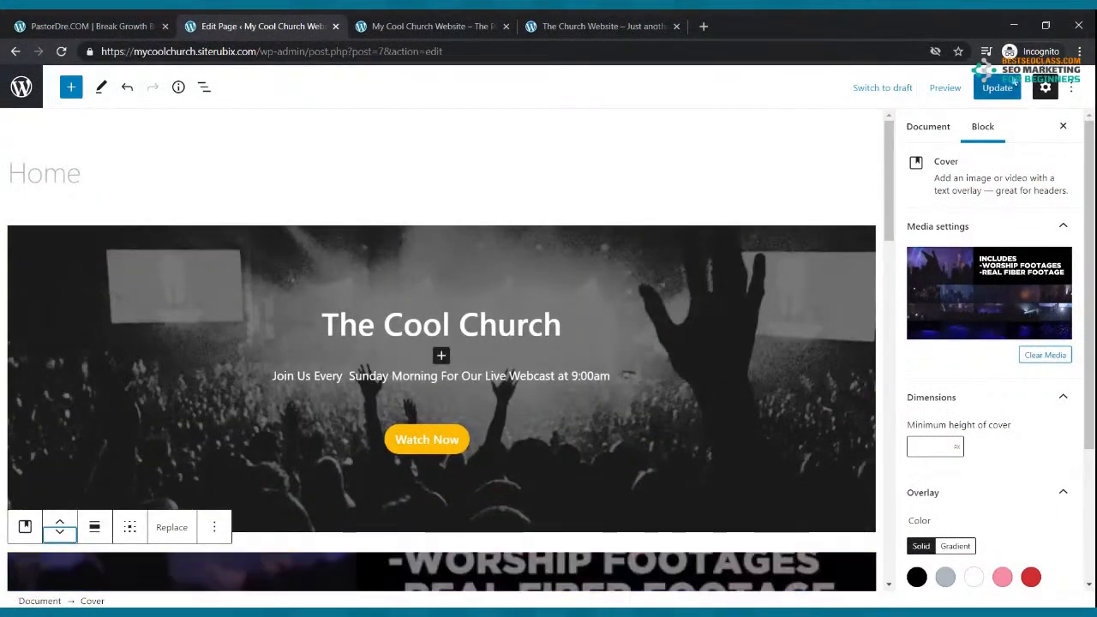
{"action": "left_click", "coordinate": [1011, 84]}
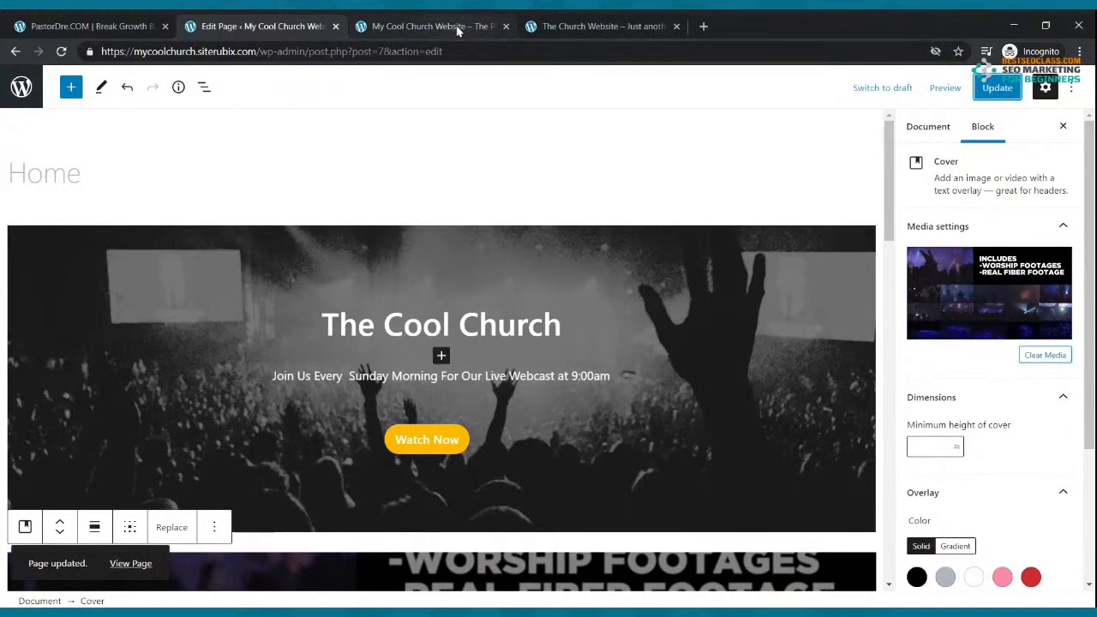
{"action": "left_click", "coordinate": [455, 26]}
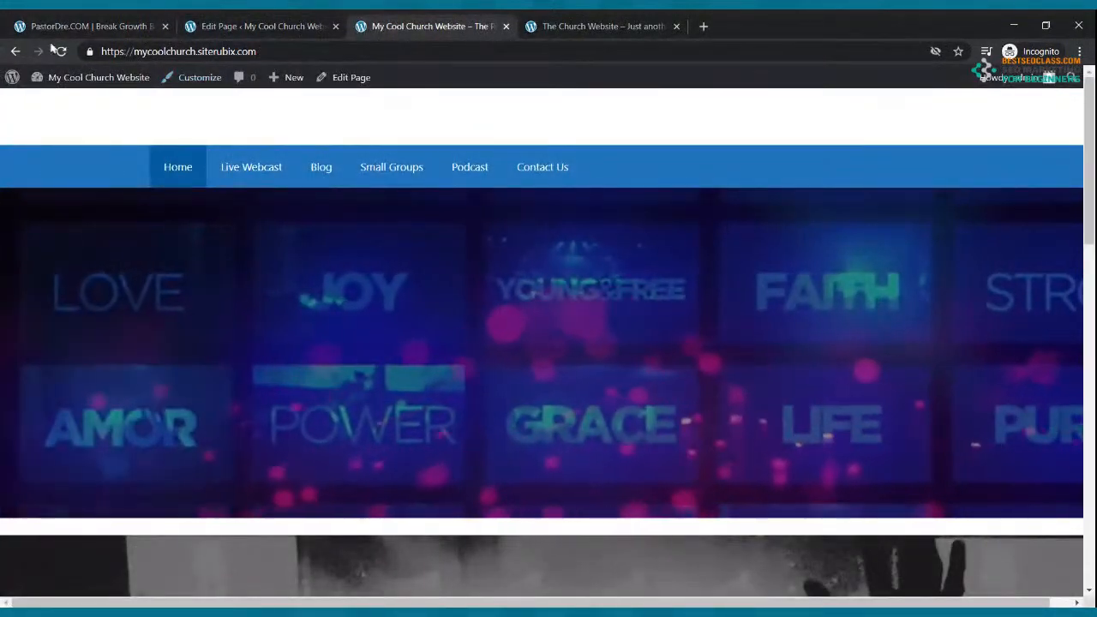
Reload the live homepage to check the cover's position below the hero.
{"action": "left_click", "coordinate": [61, 52]}
{"action": "scroll", "coordinate": [242, 286], "scroll_direction": "down", "scroll_amount": 5}
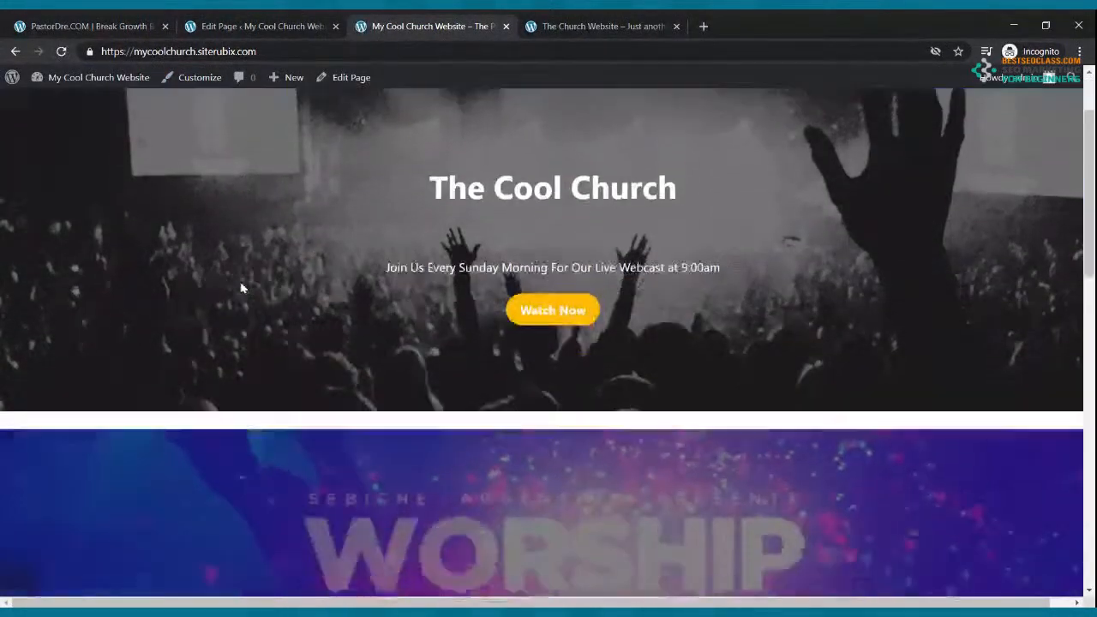
{"action": "scroll", "coordinate": [245, 285], "scroll_direction": "up", "scroll_amount": 5}
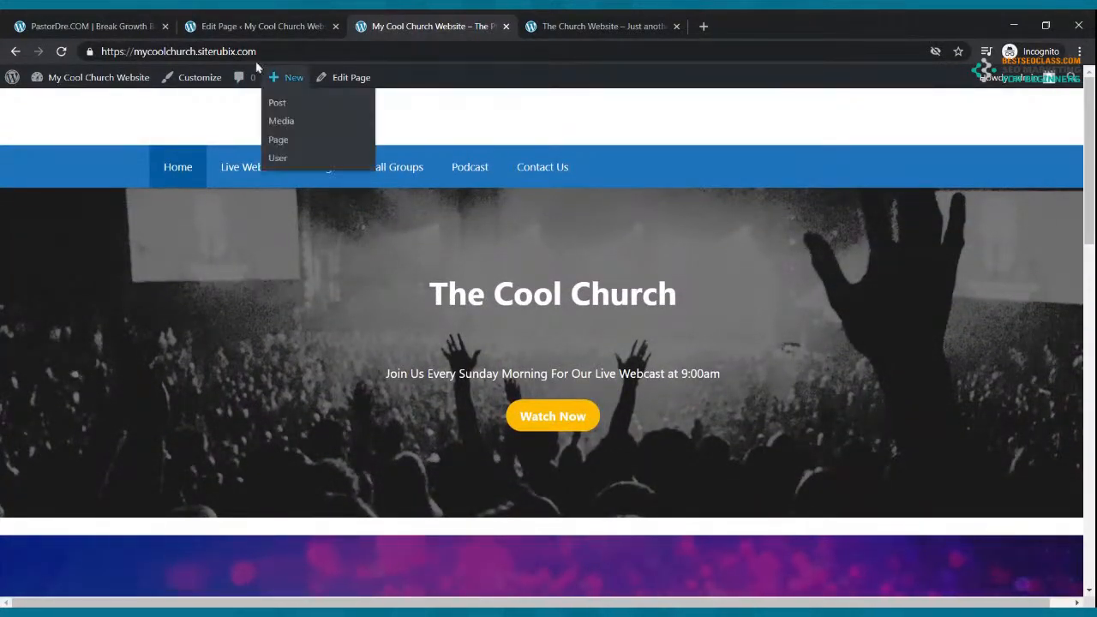
Move the animated cover down four places, below the welcome-video block, and save.
{"action": "left_click", "coordinate": [243, 27]}
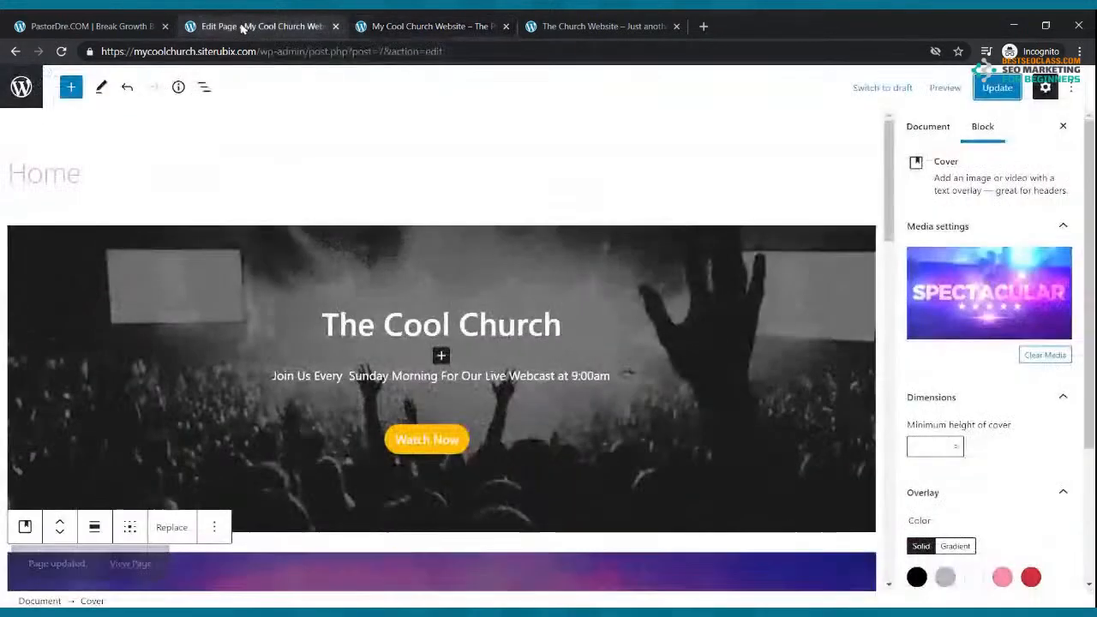
{"action": "scroll", "coordinate": [295, 285], "scroll_direction": "down", "scroll_amount": 3}
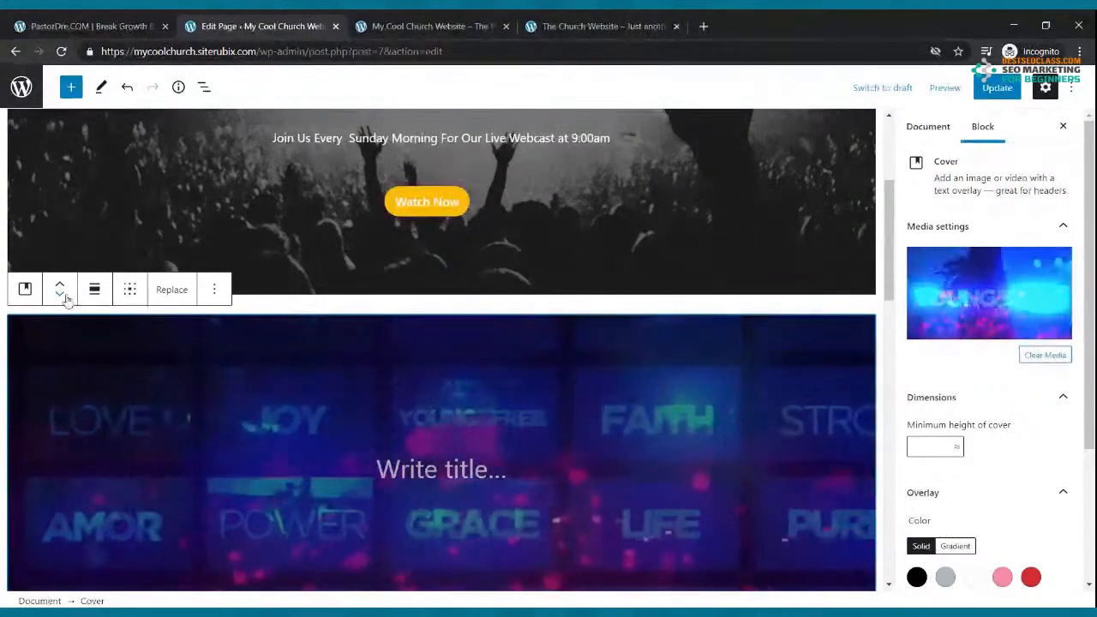
{"action": "left_click", "coordinate": [62, 297]}
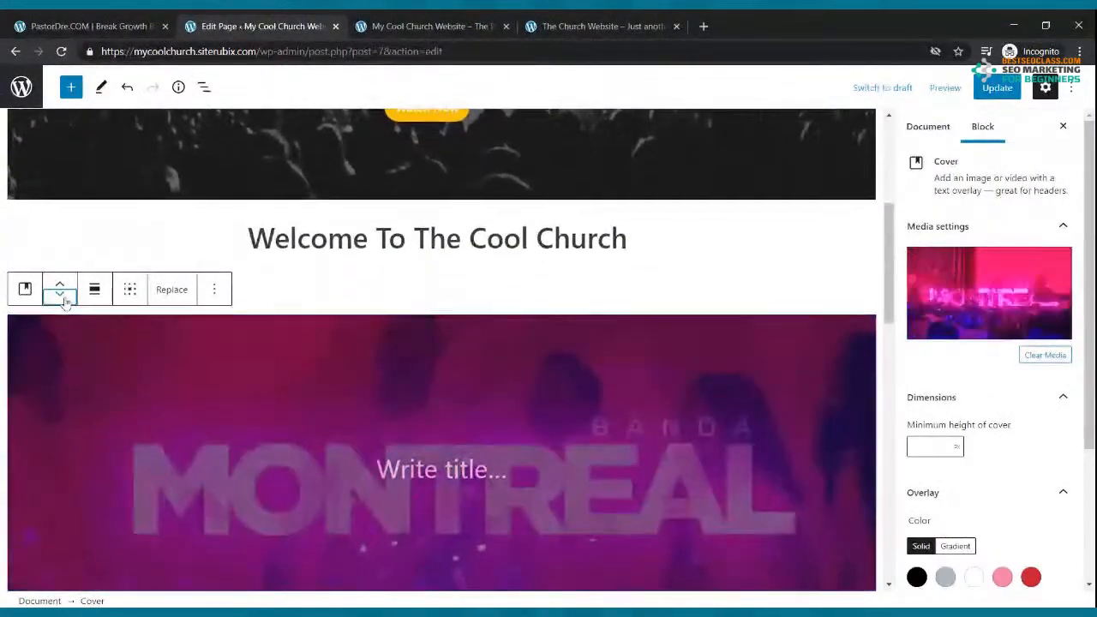
{"action": "left_click", "coordinate": [62, 296]}
{"action": "left_click", "coordinate": [62, 296]}
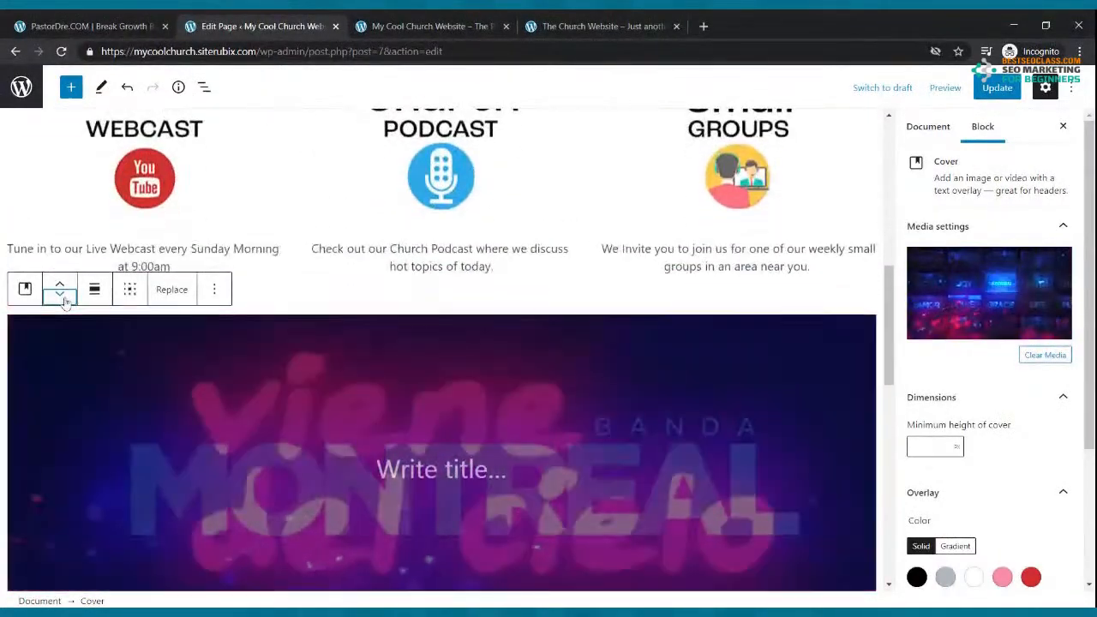
{"action": "left_click", "coordinate": [62, 297]}
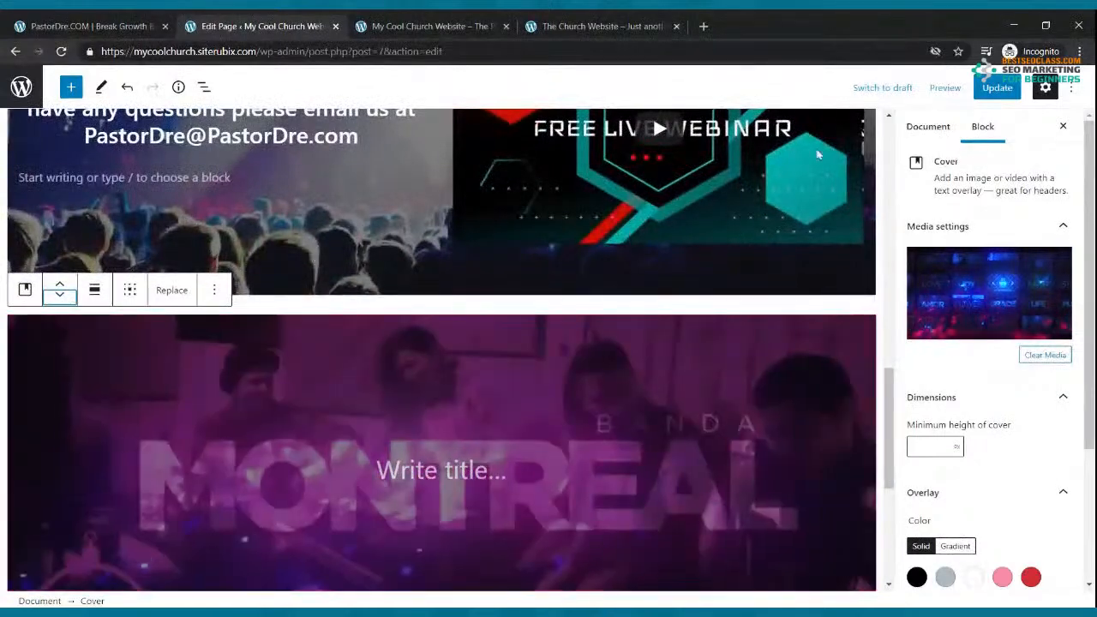
{"action": "left_click", "coordinate": [996, 88]}
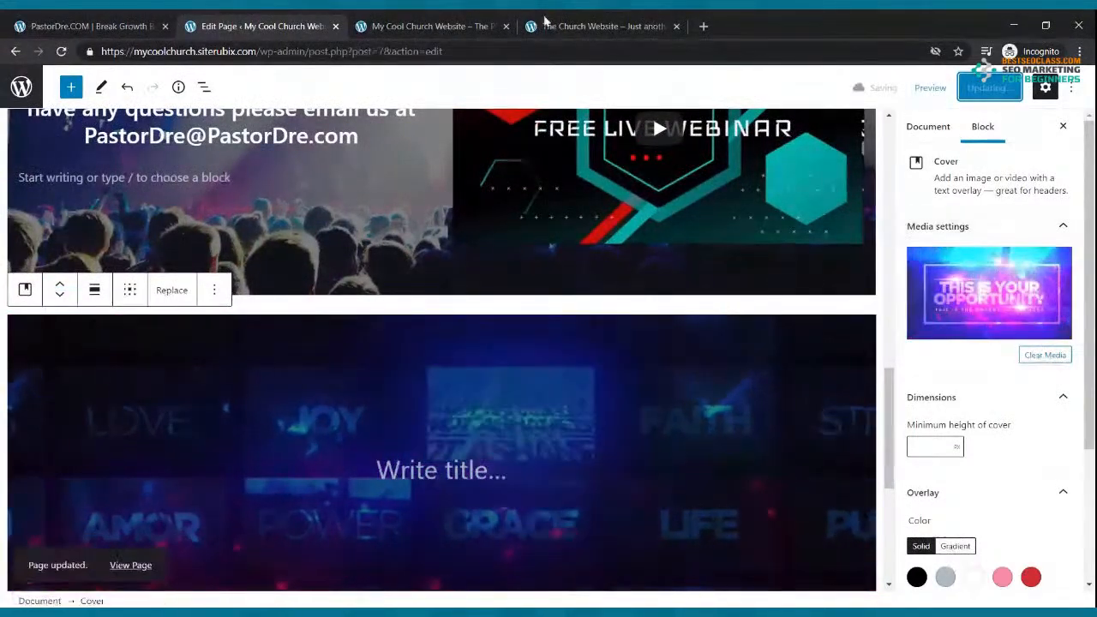
Reload the live homepage to confirm the cover now sits above Upcoming Events.
{"action": "left_click", "coordinate": [438, 26]}
{"action": "left_click", "coordinate": [61, 51]}
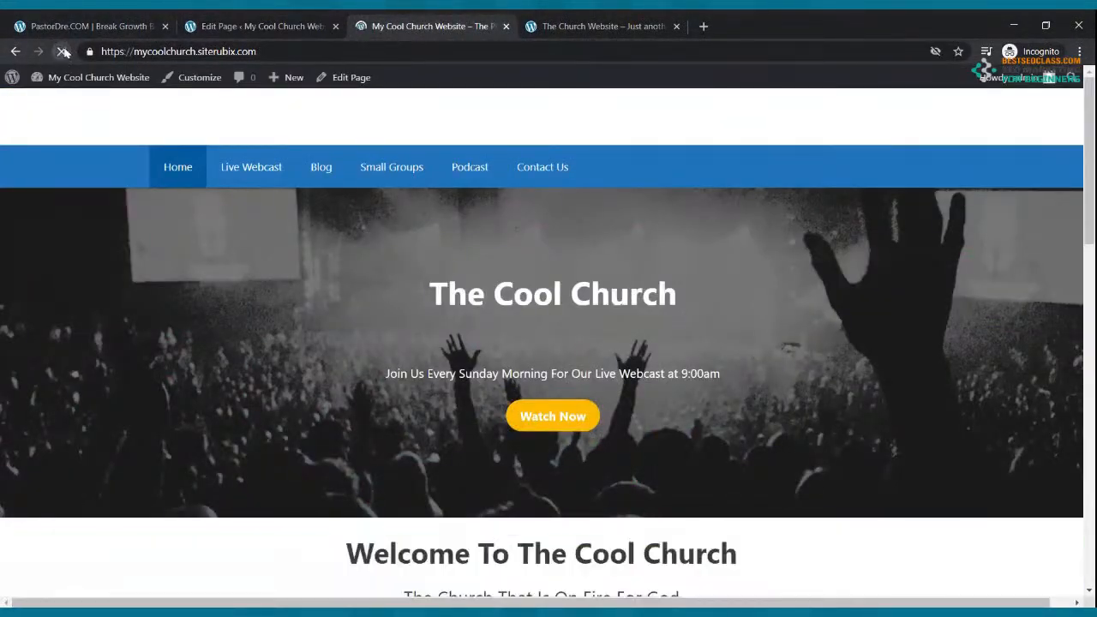
{"action": "scroll", "coordinate": [245, 139], "scroll_direction": "down", "scroll_amount": 9}
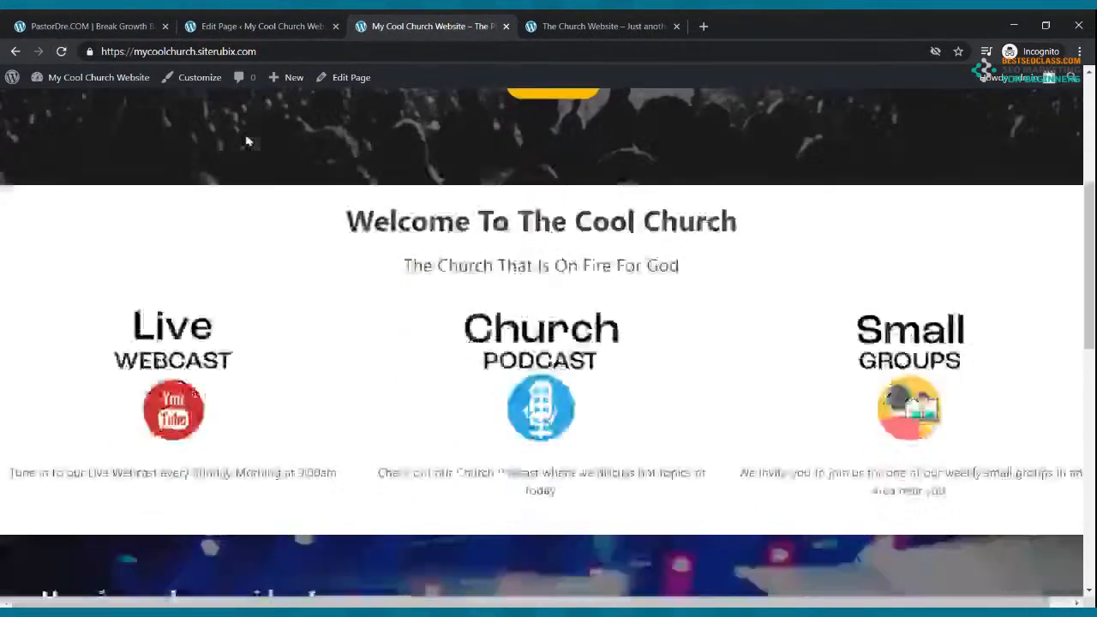
{"action": "scroll", "coordinate": [259, 144], "scroll_direction": "down", "scroll_amount": 3}
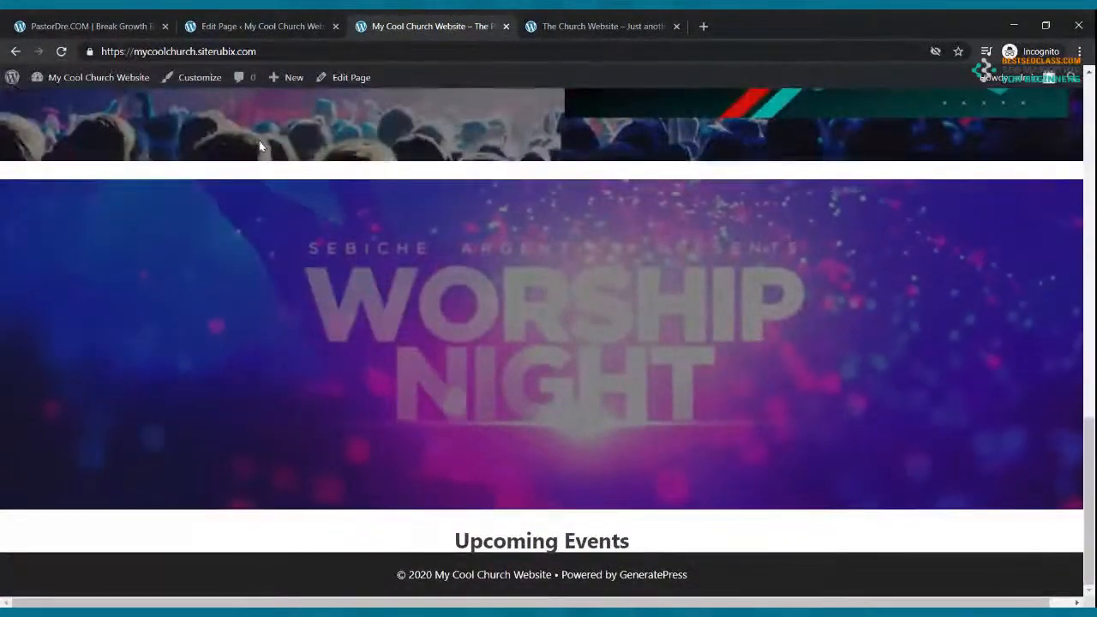
{"action": "scroll", "coordinate": [463, 450], "scroll_direction": "up", "scroll_amount": 1}
{"action": "scroll", "coordinate": [463, 450], "scroll_direction": "down", "scroll_amount": 2}
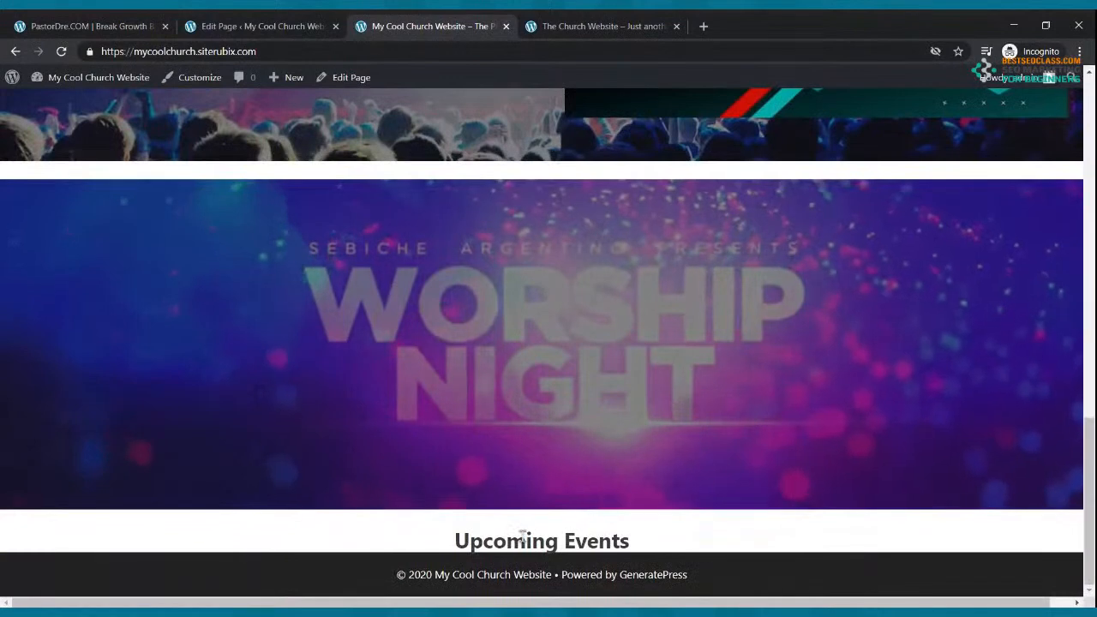
Move the cover below the Upcoming Events heading and verify it on the reloaded live homepage.
{"action": "left_click", "coordinate": [238, 24]}
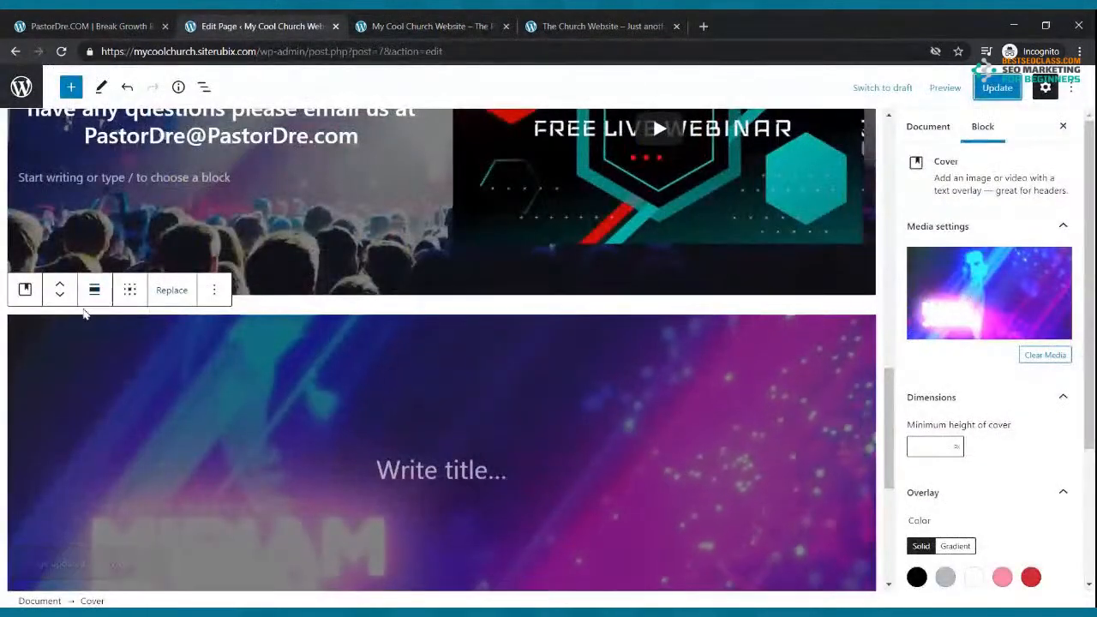
{"action": "left_click", "coordinate": [60, 294]}
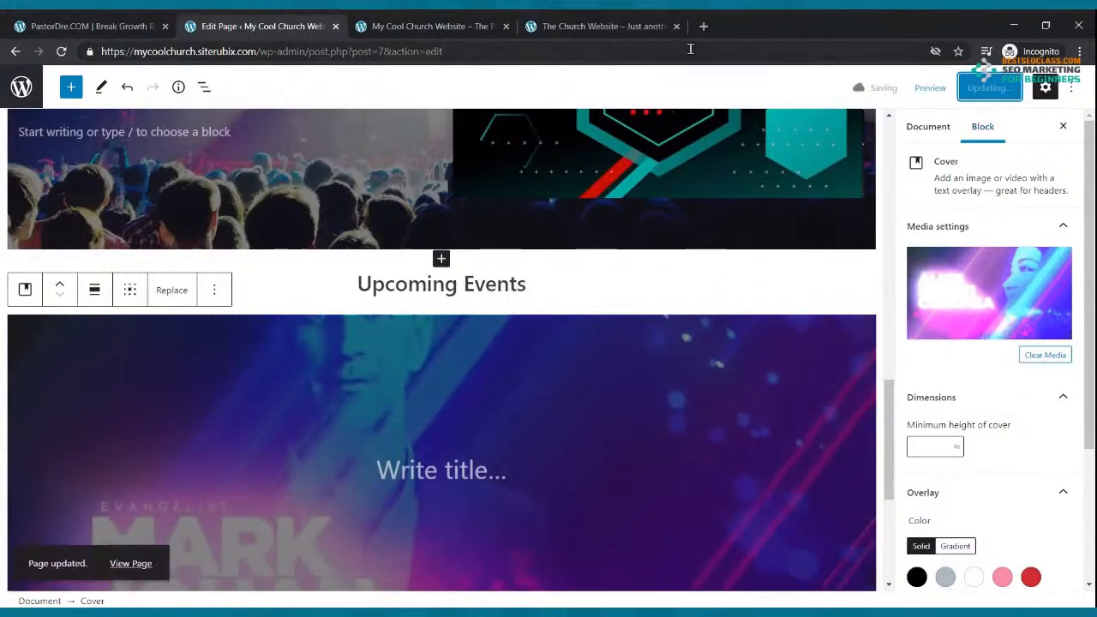
{"action": "left_click", "coordinate": [477, 22]}
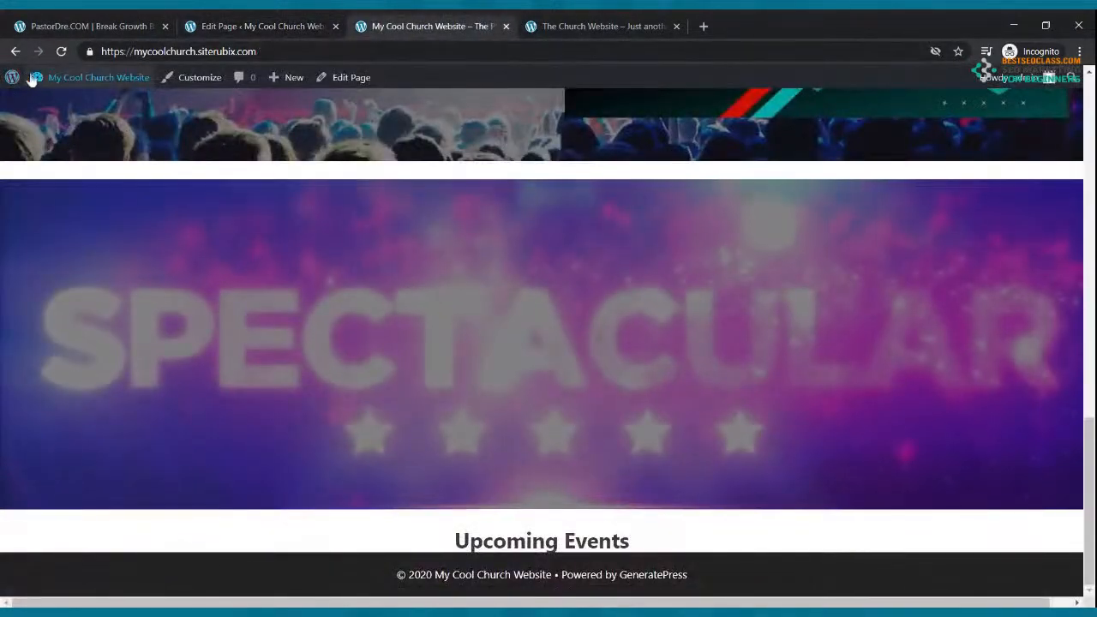
{"action": "left_click", "coordinate": [61, 52]}
{"action": "scroll", "coordinate": [267, 175], "scroll_direction": "up", "scroll_amount": 13}
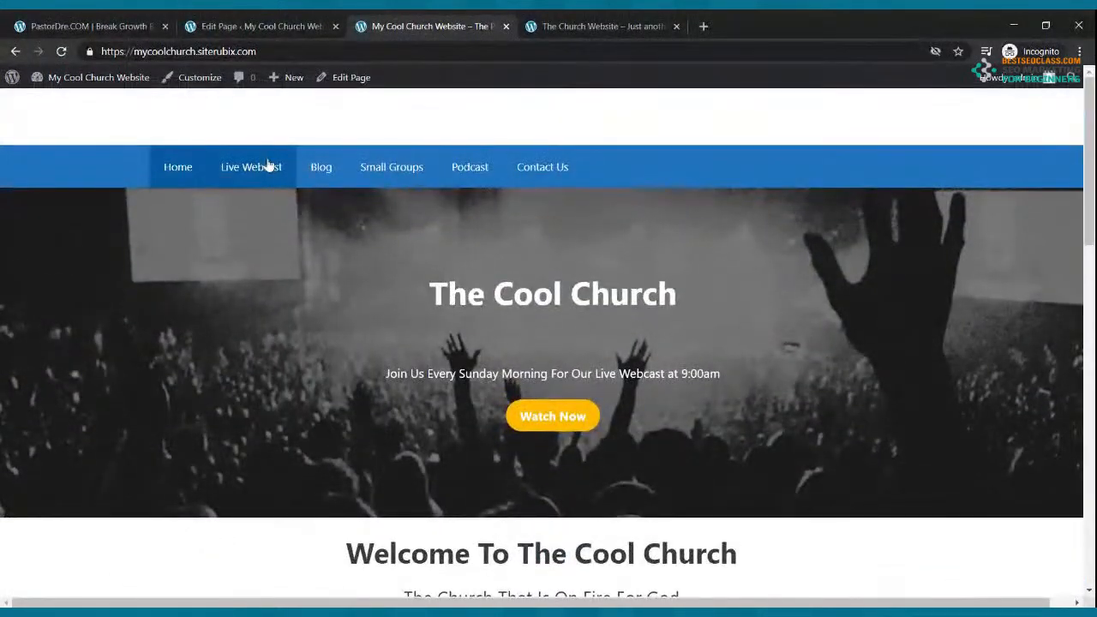
{"action": "scroll", "coordinate": [268, 164], "scroll_direction": "down", "scroll_amount": 4}
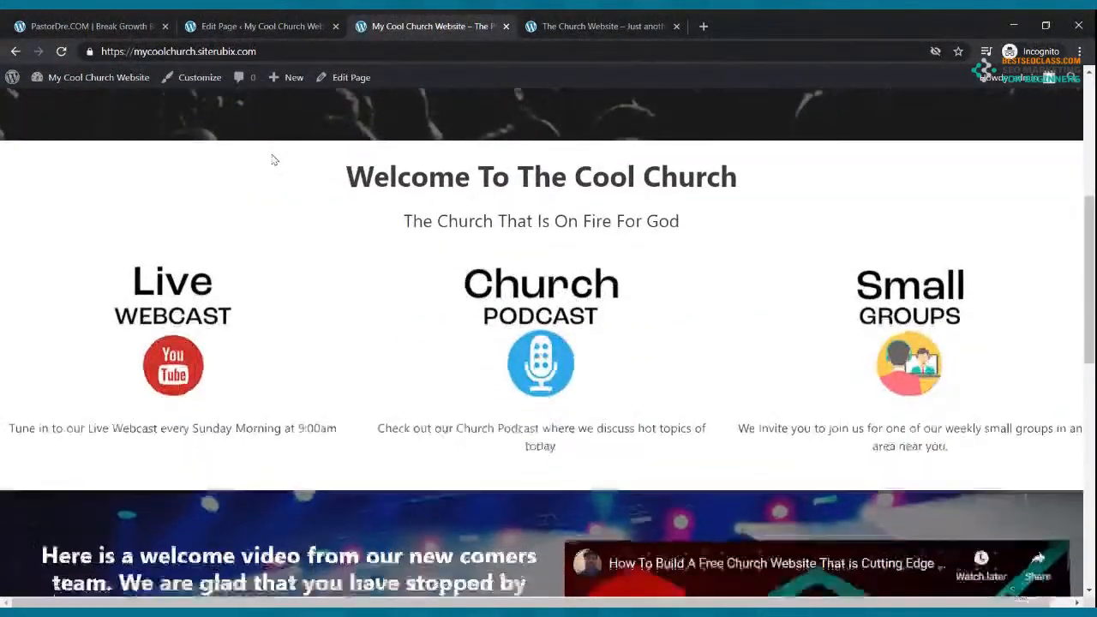
{"action": "scroll", "coordinate": [273, 159], "scroll_direction": "down", "scroll_amount": 4}
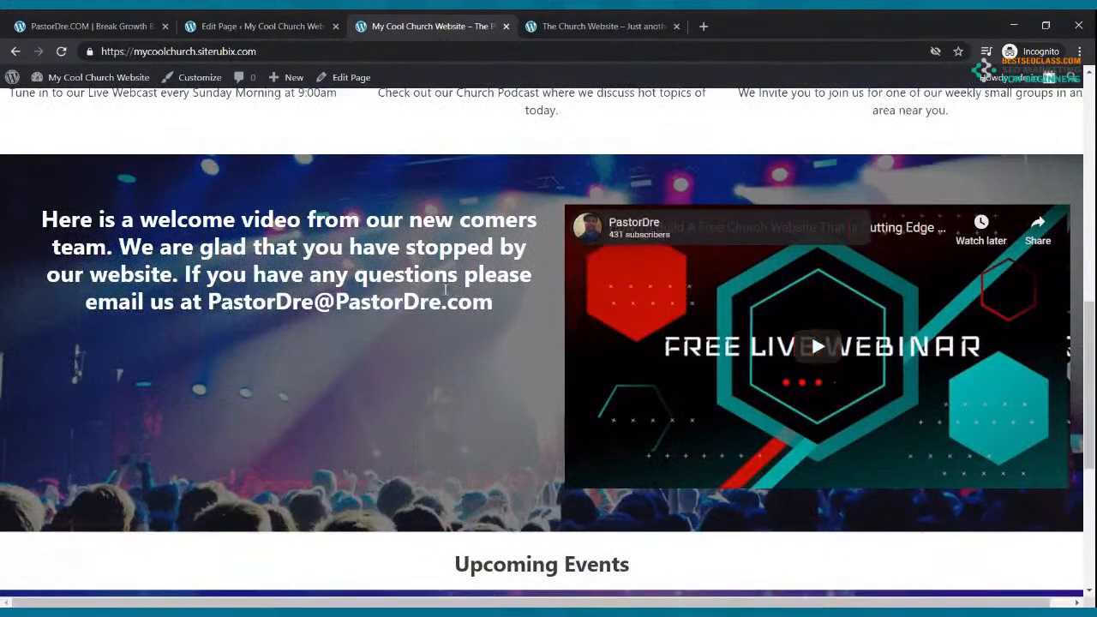
{"action": "scroll", "coordinate": [443, 297], "scroll_direction": "down", "scroll_amount": 3}
{"action": "scroll", "coordinate": [446, 297], "scroll_direction": "down", "scroll_amount": 2}
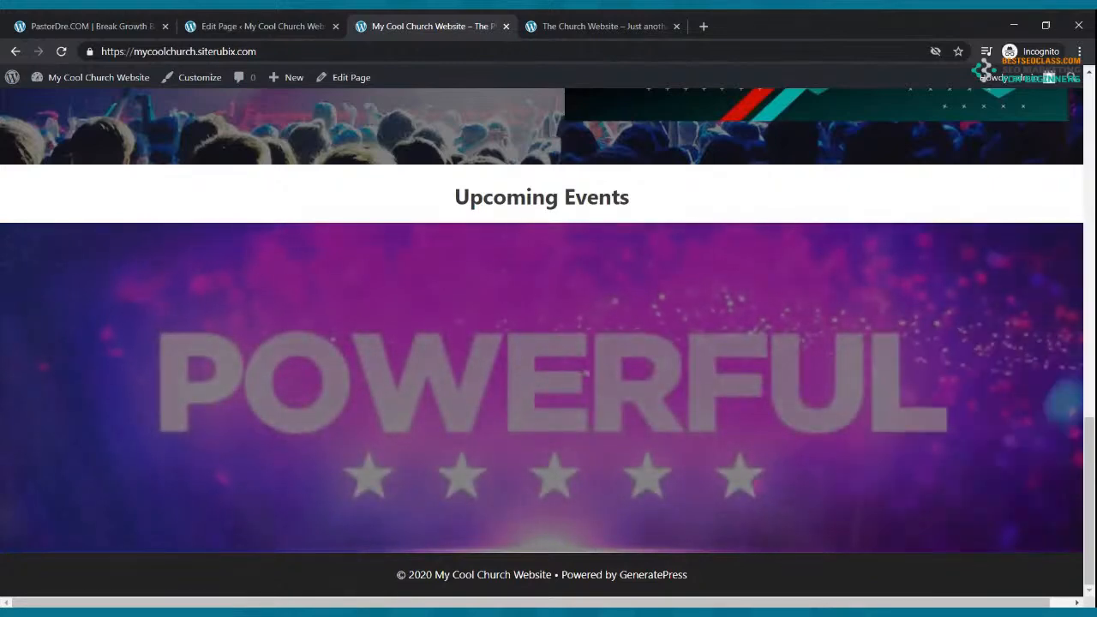
{"action": "scroll", "coordinate": [585, 232], "scroll_direction": "up", "scroll_amount": 10}
{"action": "scroll", "coordinate": [585, 233], "scroll_direction": "up", "scroll_amount": 3}
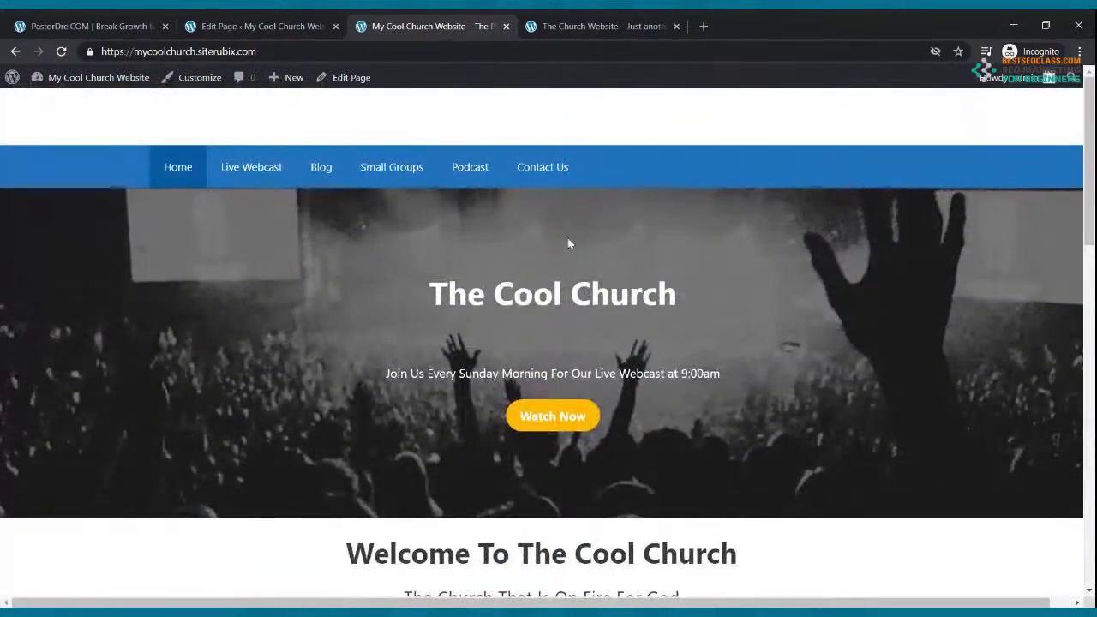
{"action": "scroll", "coordinate": [585, 230], "scroll_direction": "down", "scroll_amount": 4}
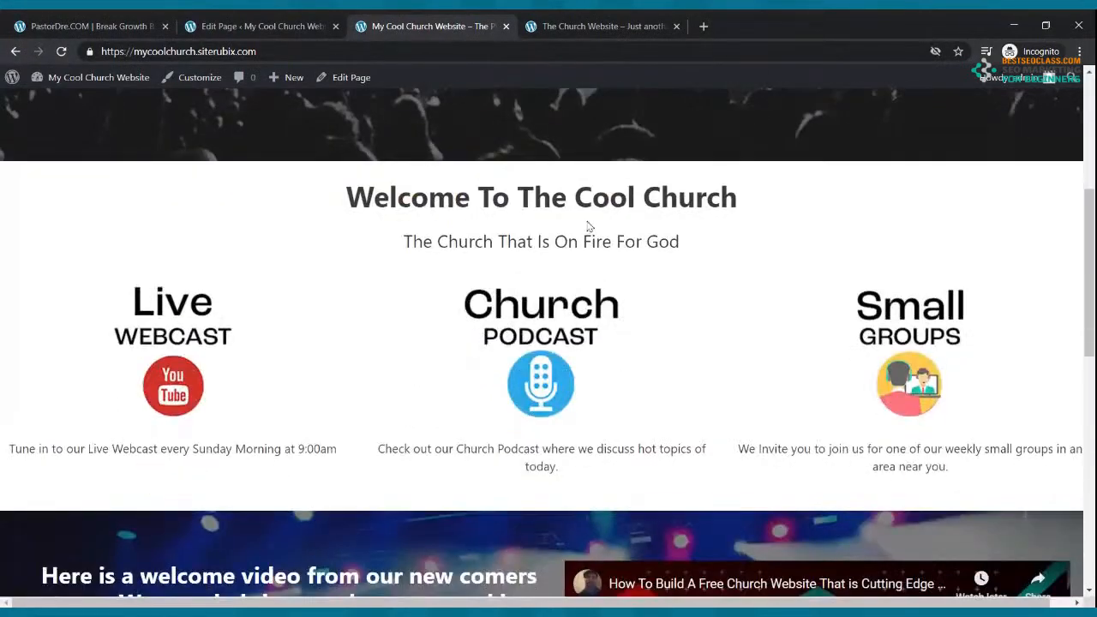
{"action": "scroll", "coordinate": [588, 227], "scroll_direction": "down", "scroll_amount": 8}
{"action": "scroll", "coordinate": [589, 230], "scroll_direction": "up", "scroll_amount": 2}
{"action": "scroll", "coordinate": [588, 229], "scroll_direction": "up", "scroll_amount": 2}
Compare with the example church site, then go back to the list of site pages.
{"action": "key", "text": "ctrl+Tab"}
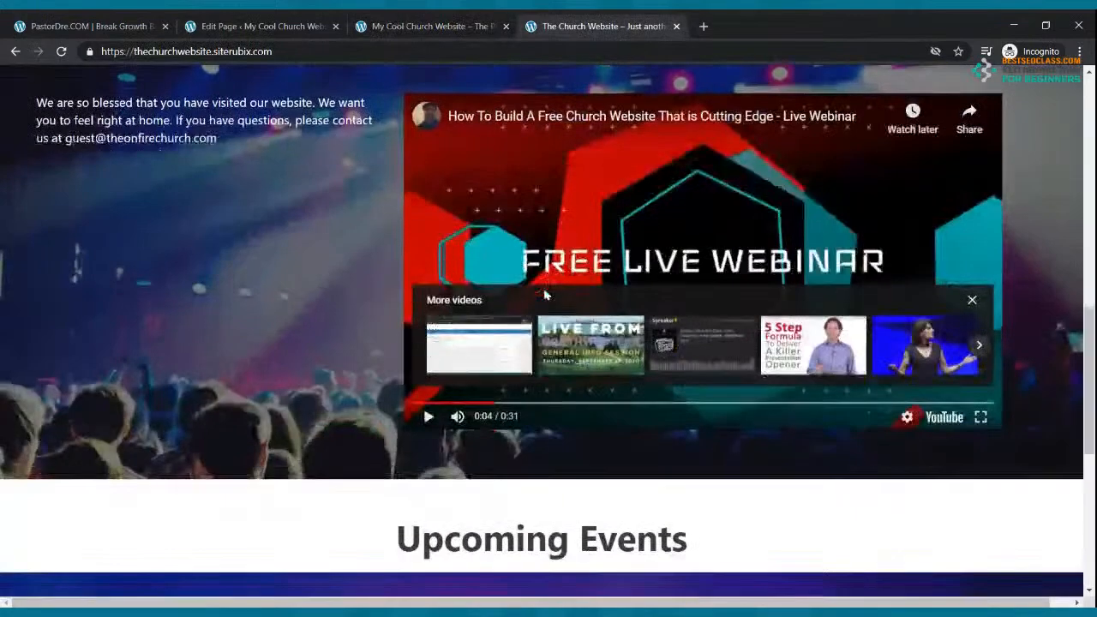
{"action": "scroll", "coordinate": [545, 295], "scroll_direction": "down", "scroll_amount": 5}
{"action": "scroll", "coordinate": [539, 294], "scroll_direction": "up", "scroll_amount": 10}
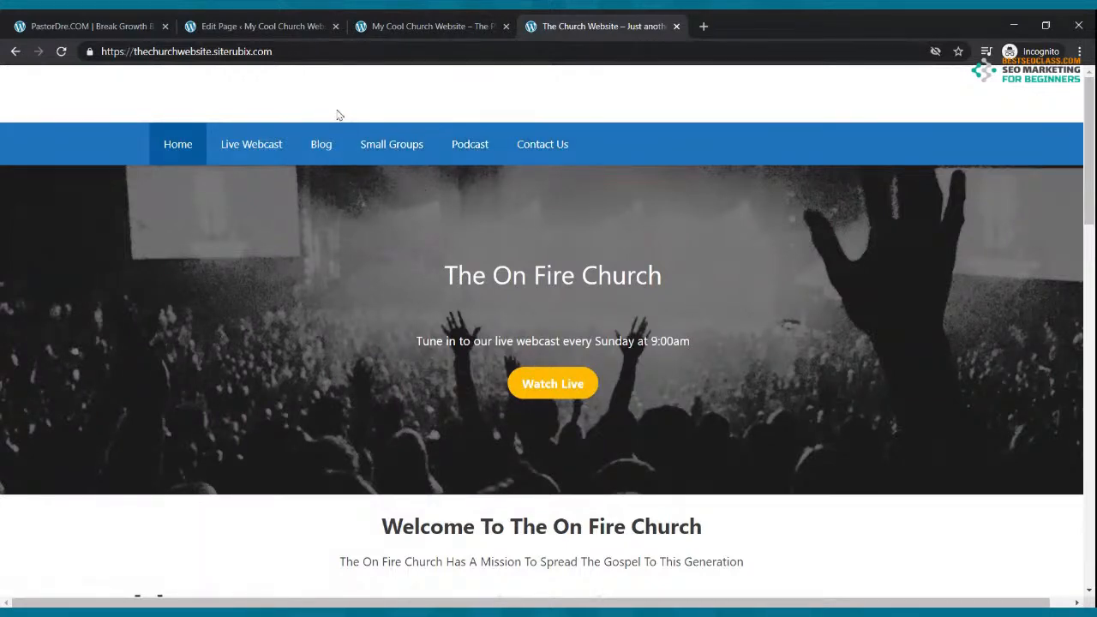
{"action": "left_click", "coordinate": [264, 24]}
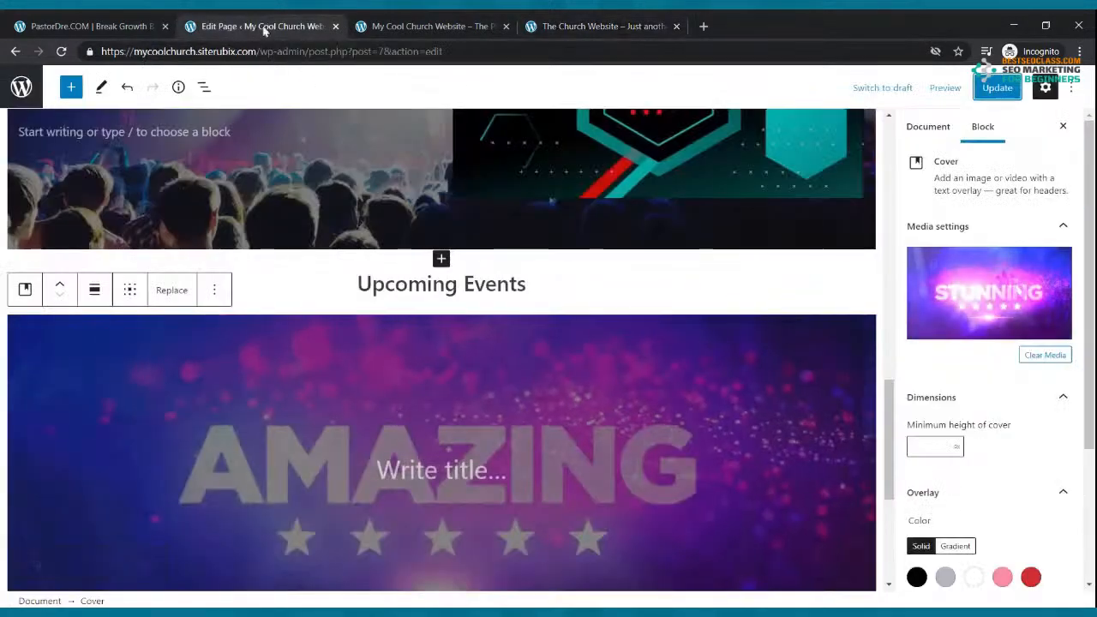
{"action": "left_click", "coordinate": [17, 53]}
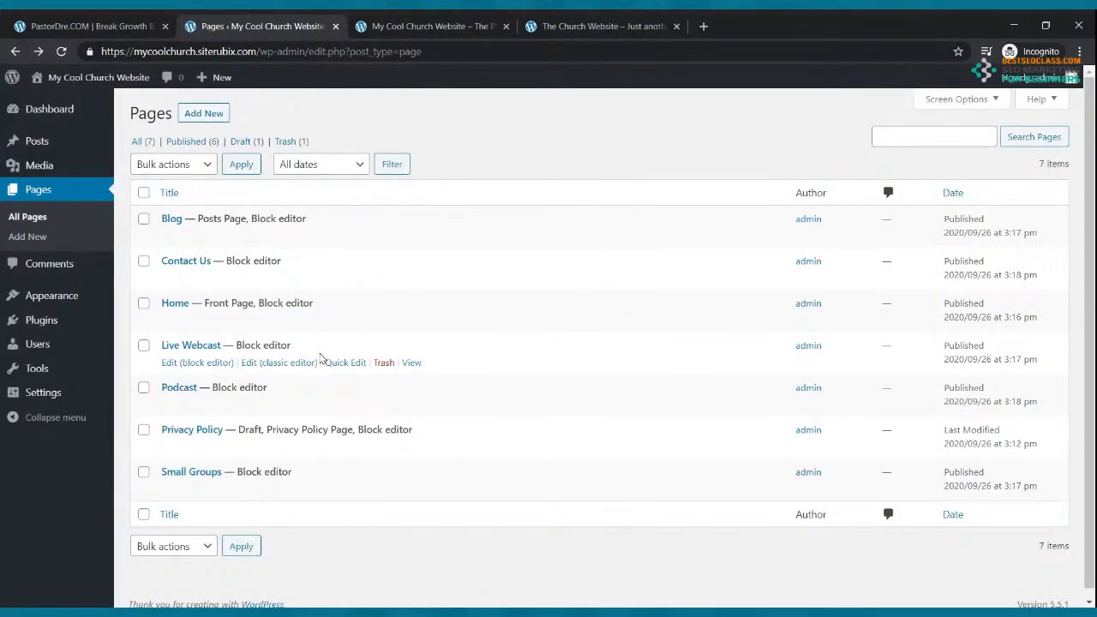
On the Live Webcast page, write the line 'Tune in every Sunday at 9:00am Morning…'.
{"action": "left_click", "coordinate": [193, 364]}
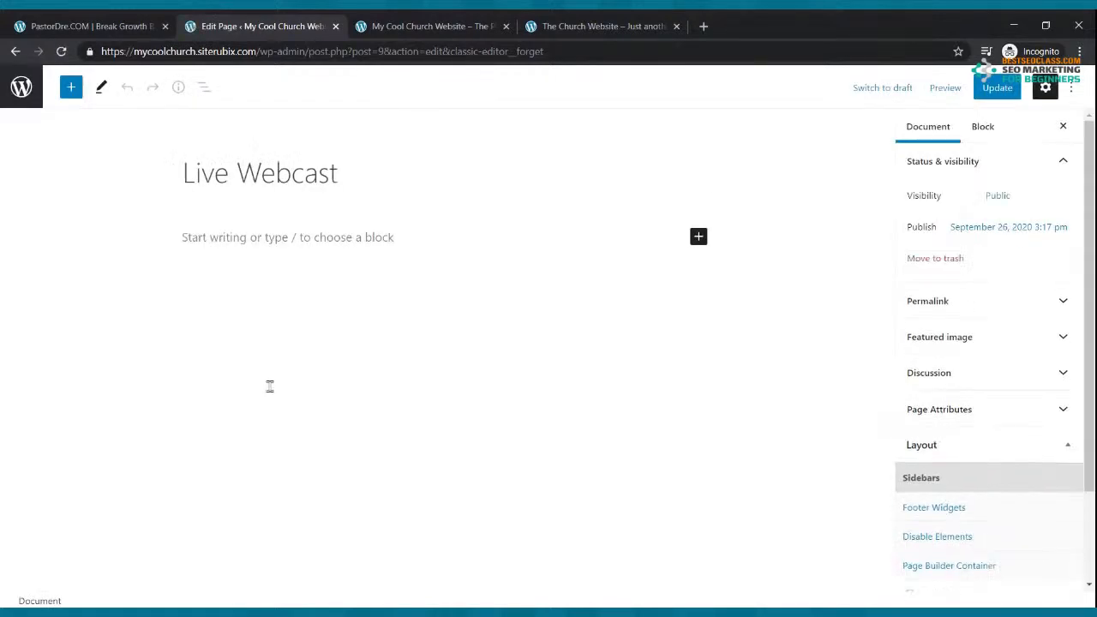
{"action": "left_click", "coordinate": [300, 237]}
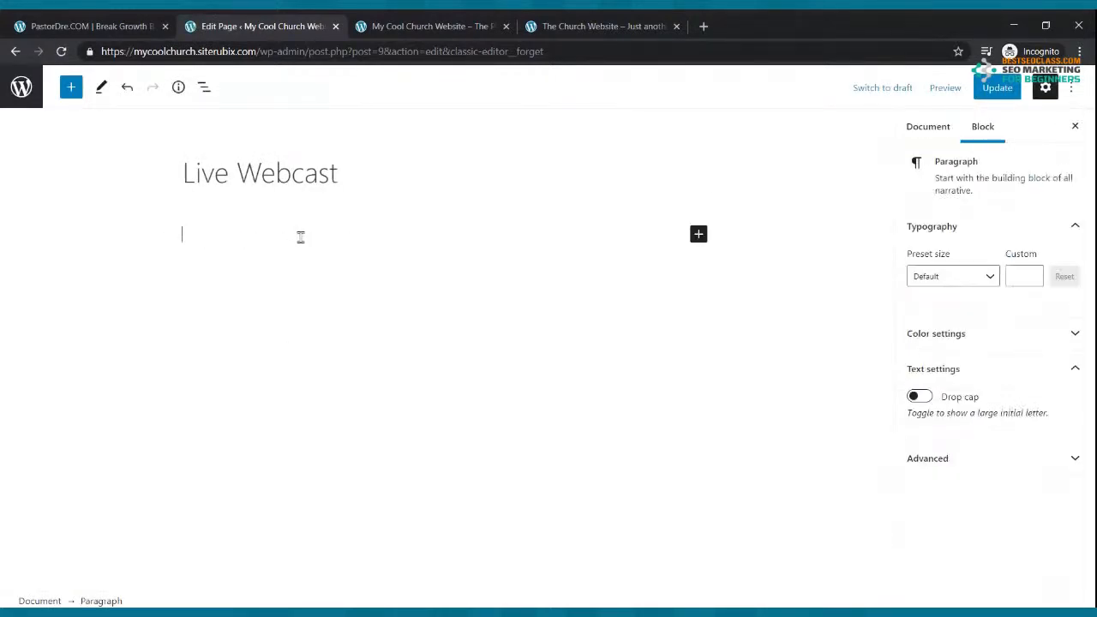
{"action": "type", "text": "Tu"}
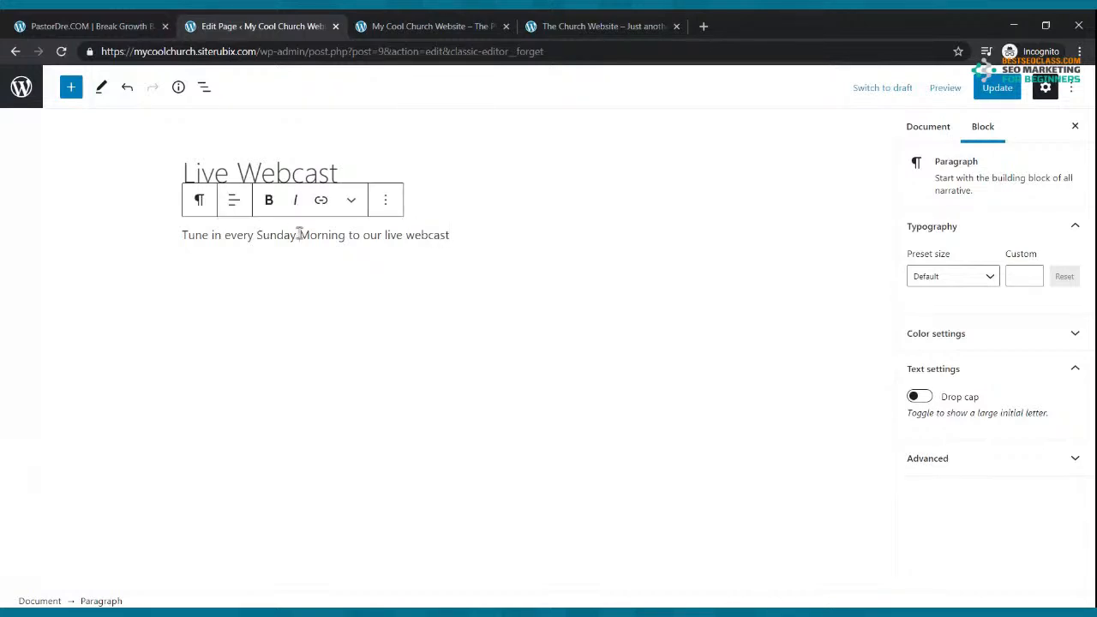
{"action": "left_click", "coordinate": [299, 234]}
{"action": "type", "text": "at 9:00am"}
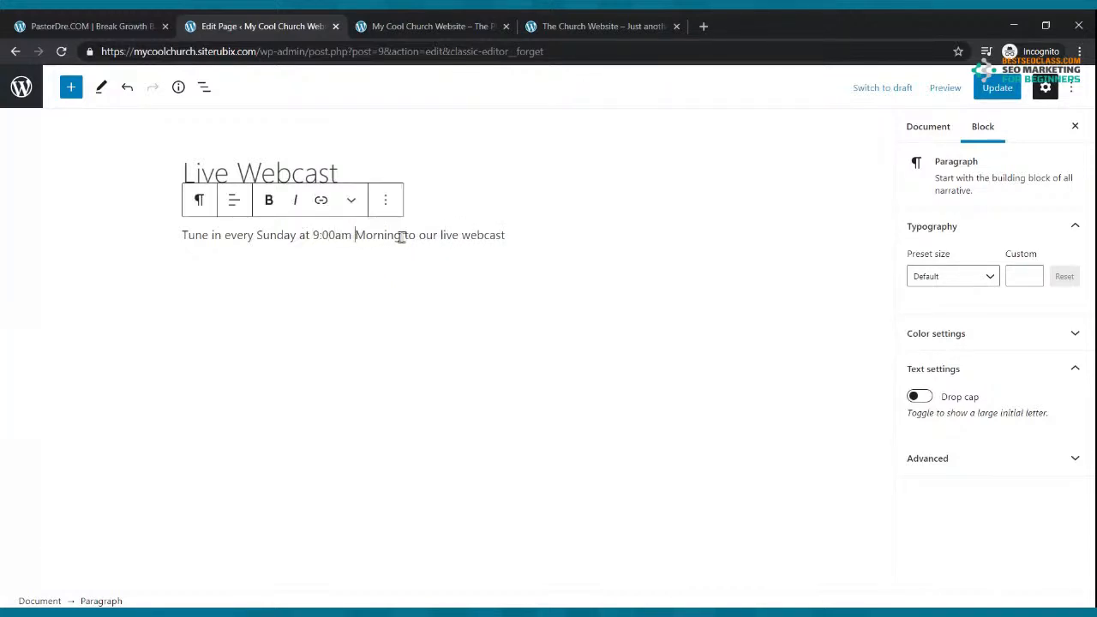
Make that line bold, convert it to a heading, and update the page.
{"action": "left_click_drag", "start_coordinate": [514, 238], "coordinate": [169, 255]}
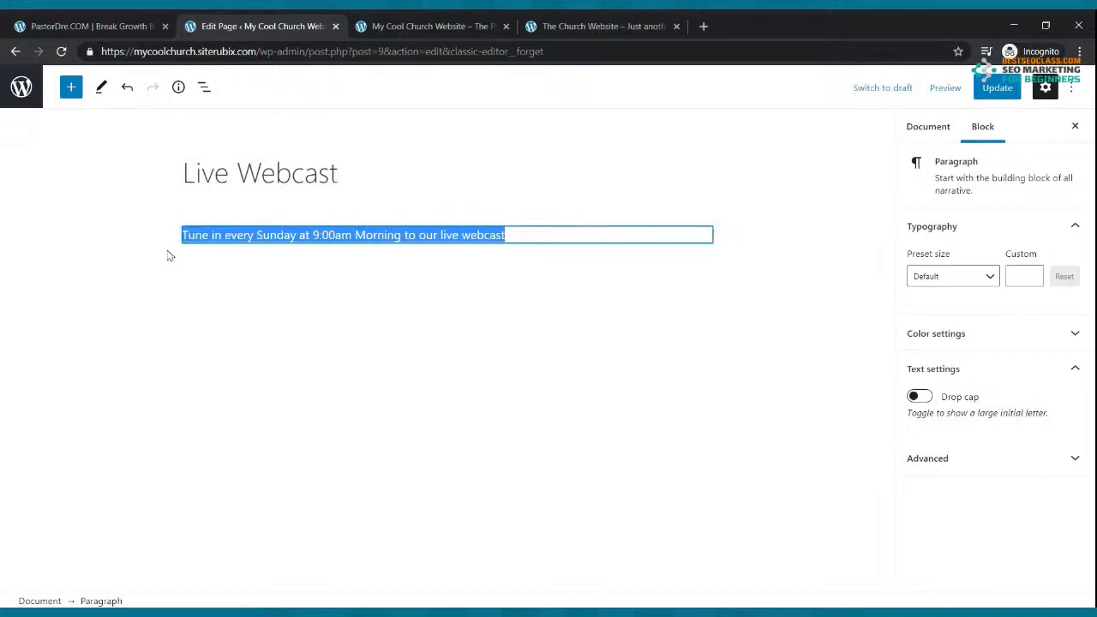
{"action": "left_click", "coordinate": [269, 202]}
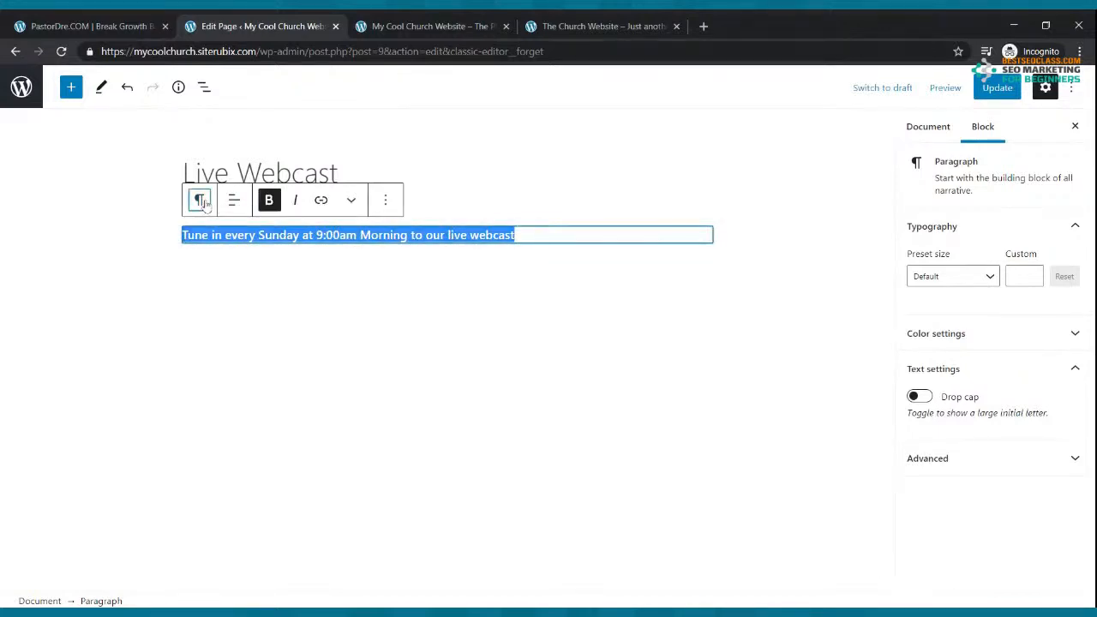
{"action": "left_click", "coordinate": [199, 200]}
{"action": "left_click", "coordinate": [220, 273]}
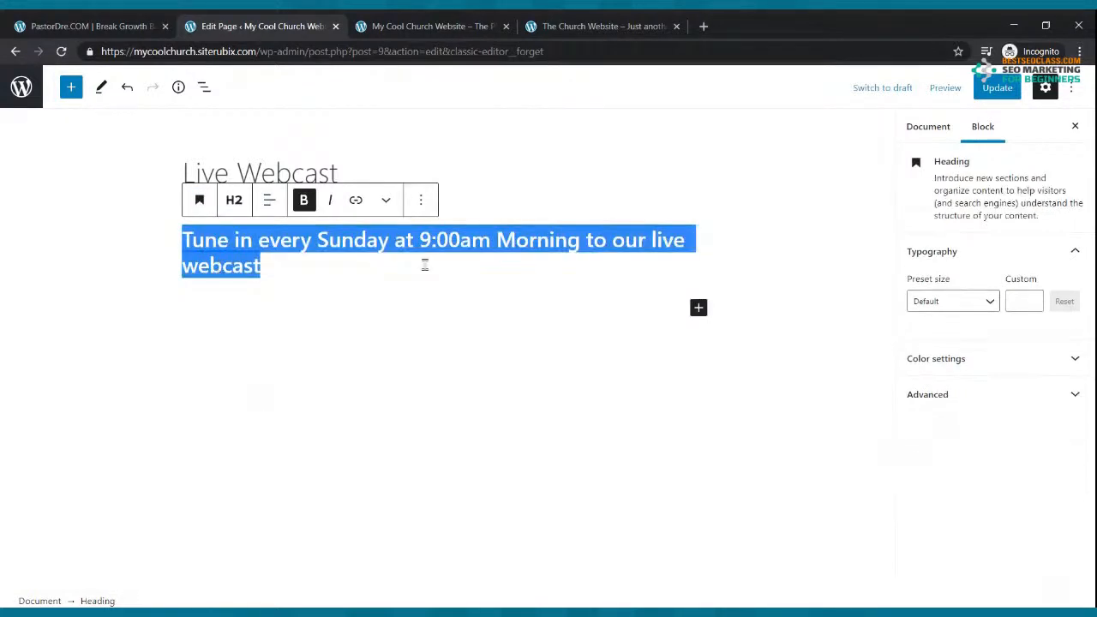
{"action": "left_click", "coordinate": [525, 290]}
{"action": "left_click", "coordinate": [994, 89]}
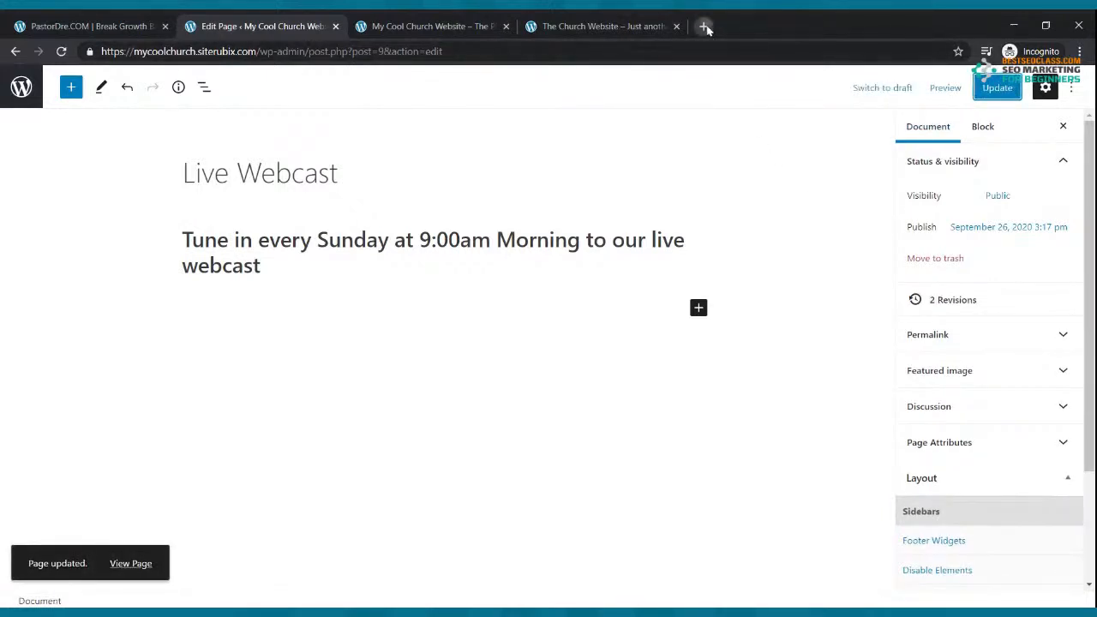
{"action": "left_click", "coordinate": [702, 26]}
Go to youtube.com and sign in with the saved Google account e-mail and password.
{"action": "type", "text": "youtube.com"}
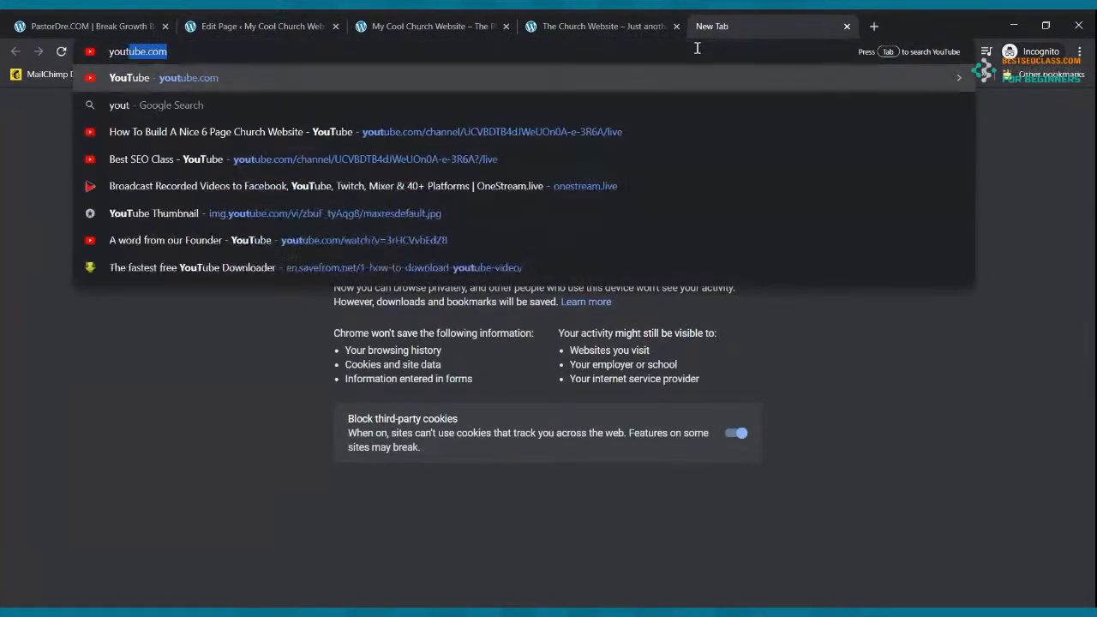
{"action": "key", "text": "Return"}
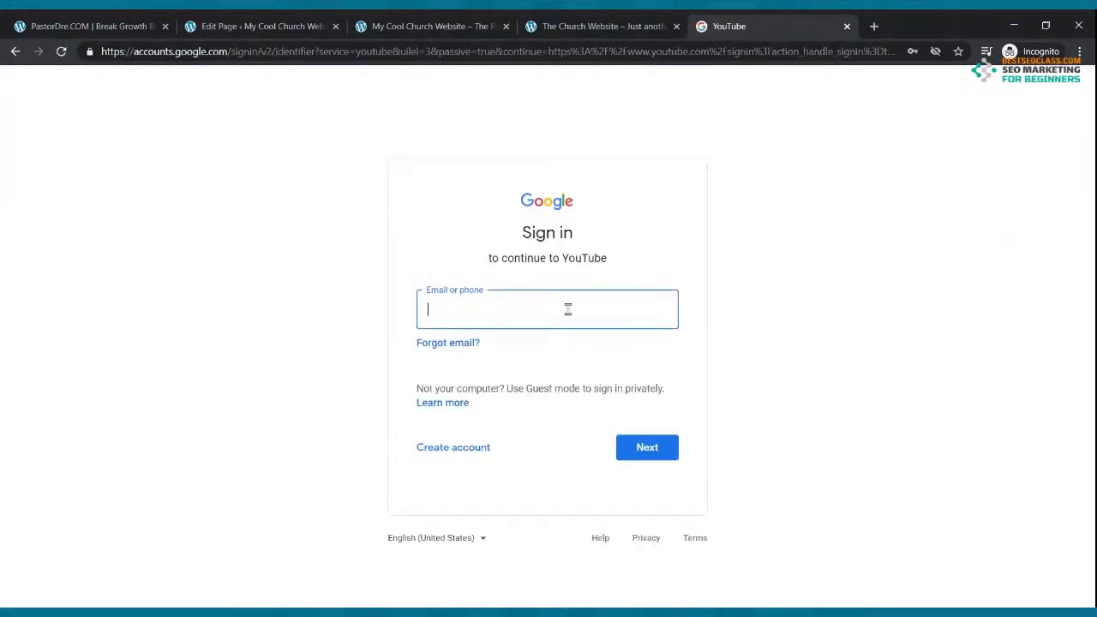
{"action": "left_click", "coordinate": [568, 309]}
{"action": "left_click", "coordinate": [558, 350]}
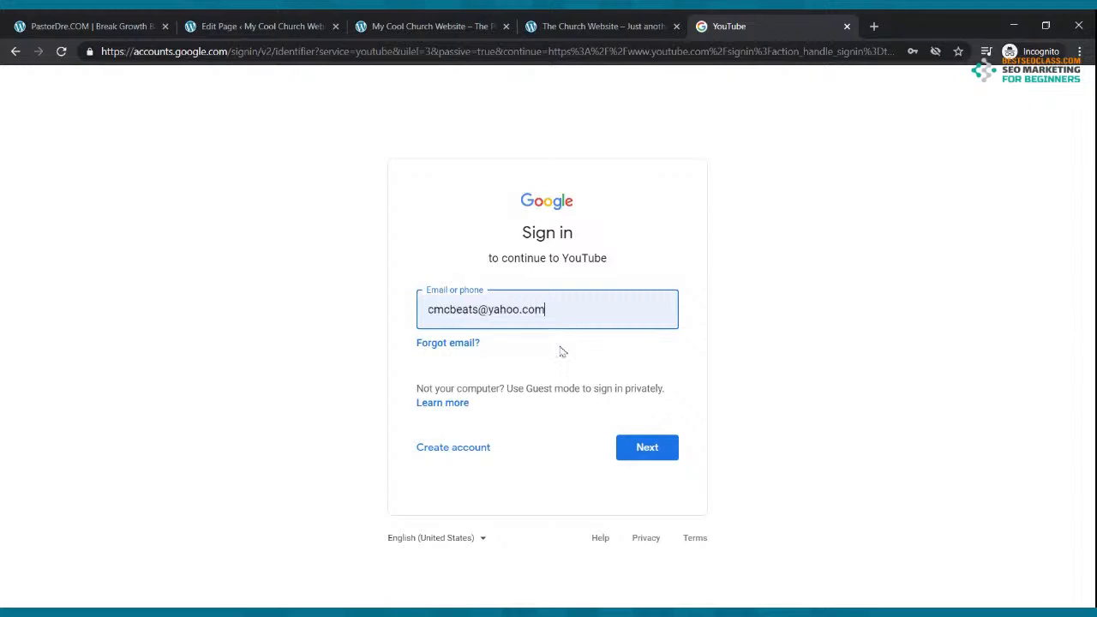
{"action": "left_click", "coordinate": [646, 458]}
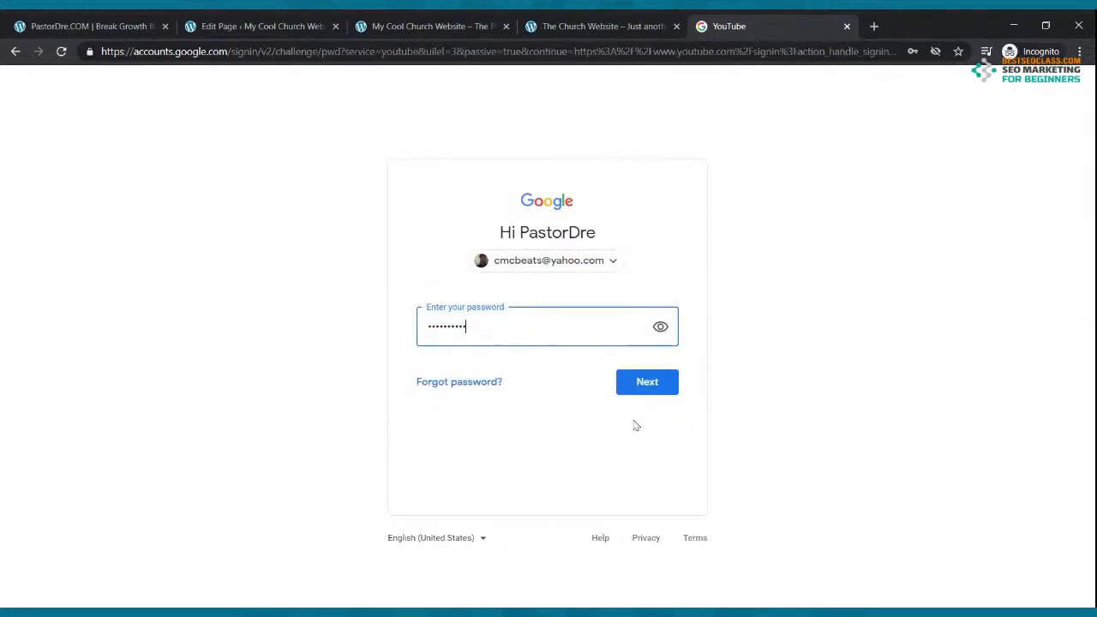
{"action": "left_click", "coordinate": [636, 388]}
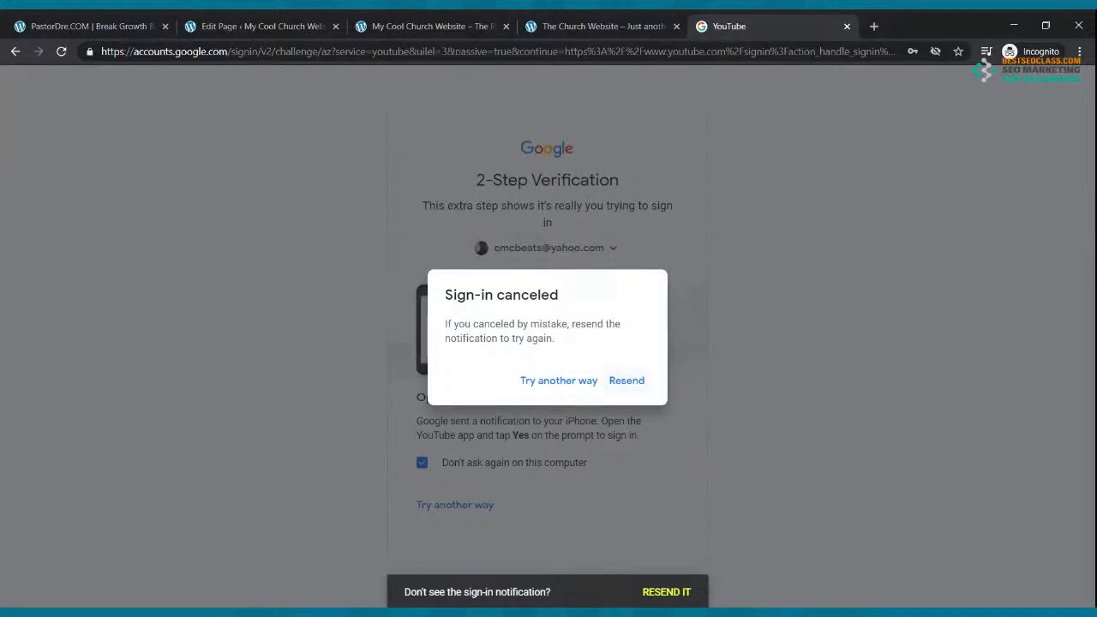
Go back and resubmit the saved account password to retry the sign-in.
{"action": "left_click", "coordinate": [591, 382]}
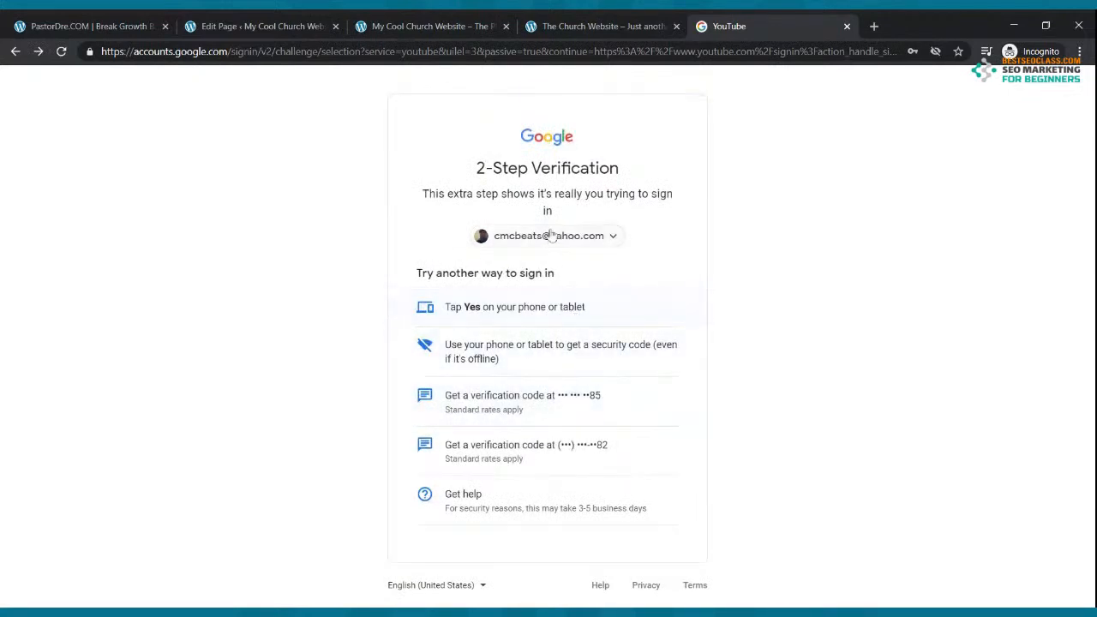
{"action": "left_click", "coordinate": [16, 52]}
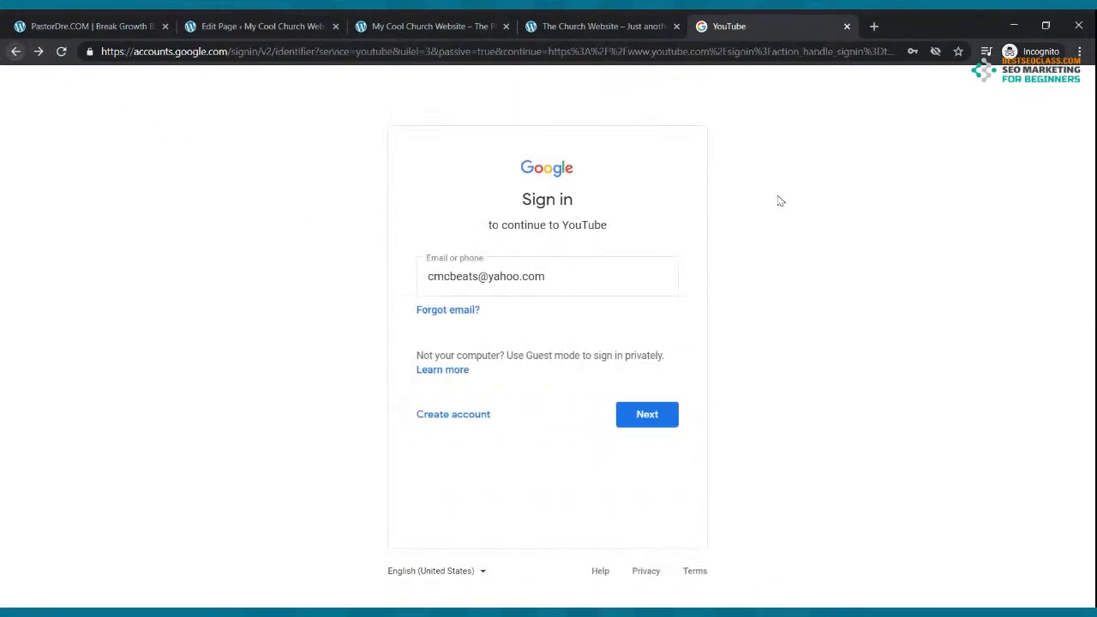
{"action": "left_click", "coordinate": [634, 455]}
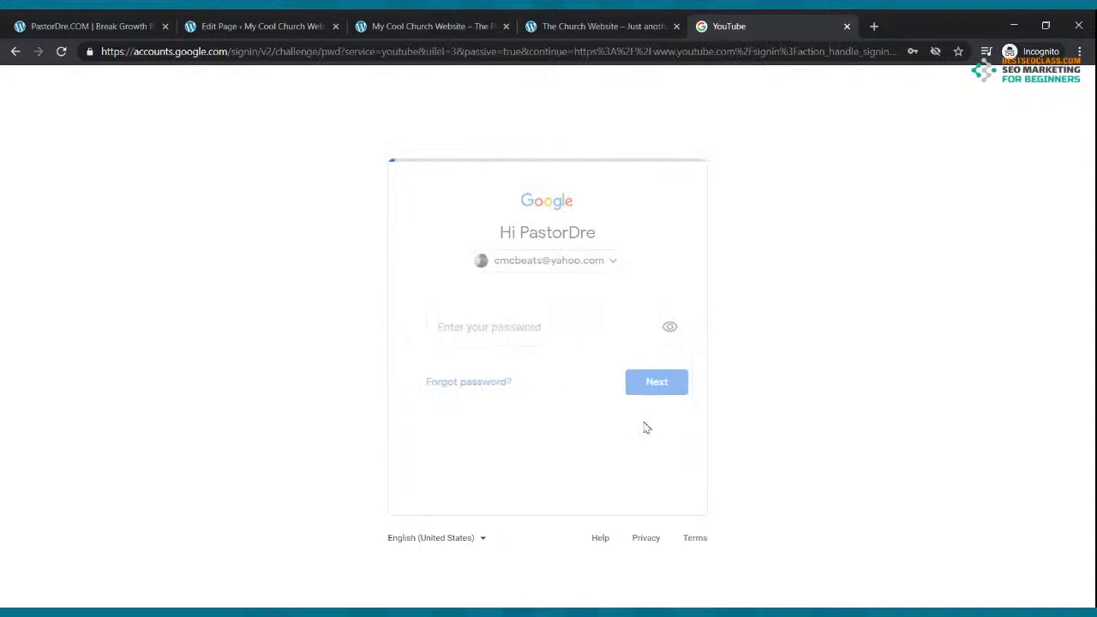
{"action": "left_click", "coordinate": [598, 327]}
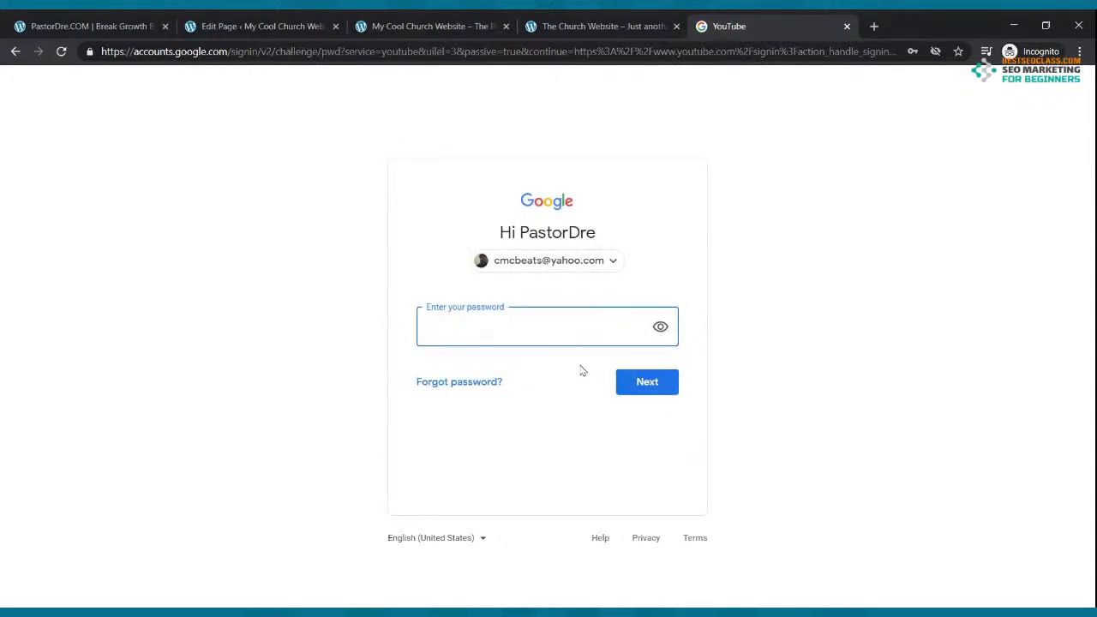
{"action": "left_click", "coordinate": [582, 367]}
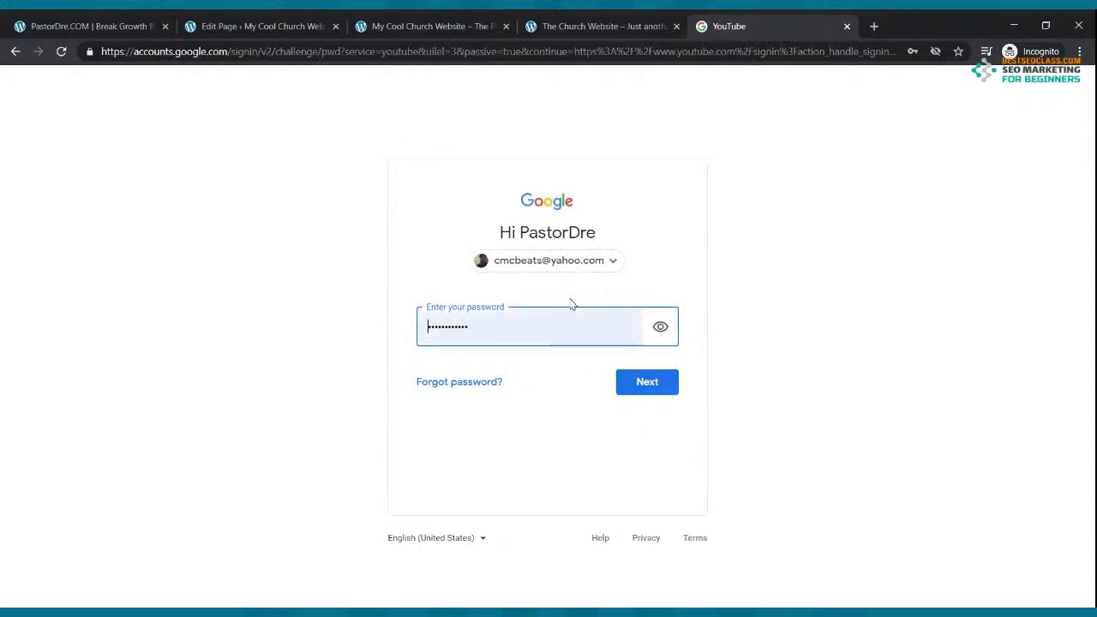
{"action": "left_click", "coordinate": [641, 384]}
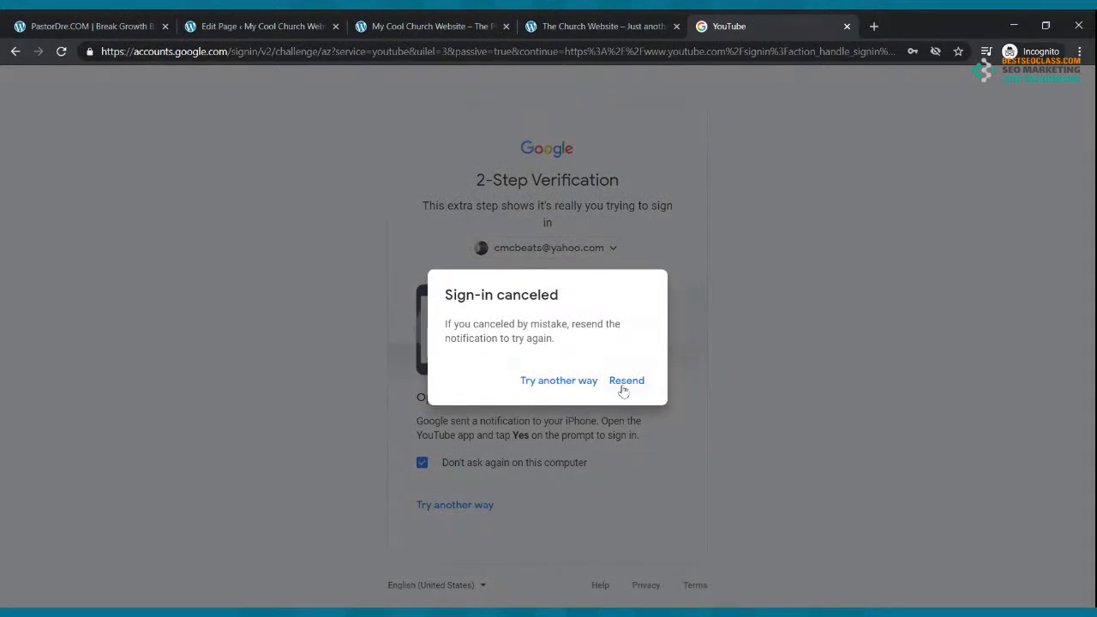
Request a verification code by text and enter it, retyping the code after a wrong-code error.
{"action": "left_click", "coordinate": [588, 381]}
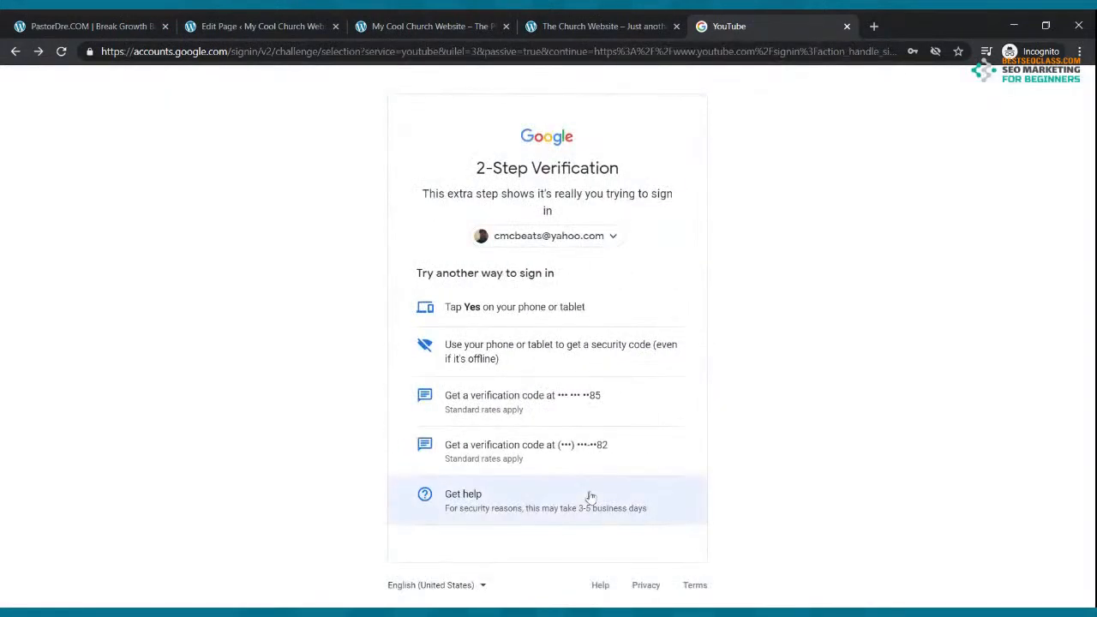
{"action": "left_click", "coordinate": [494, 411]}
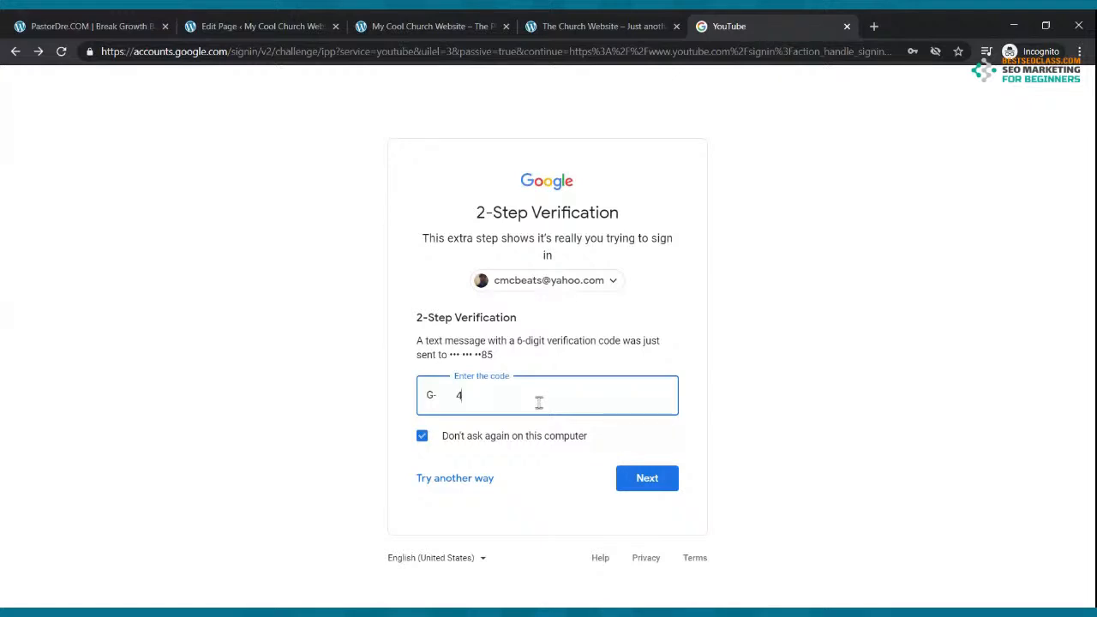
{"action": "left_click", "coordinate": [631, 477]}
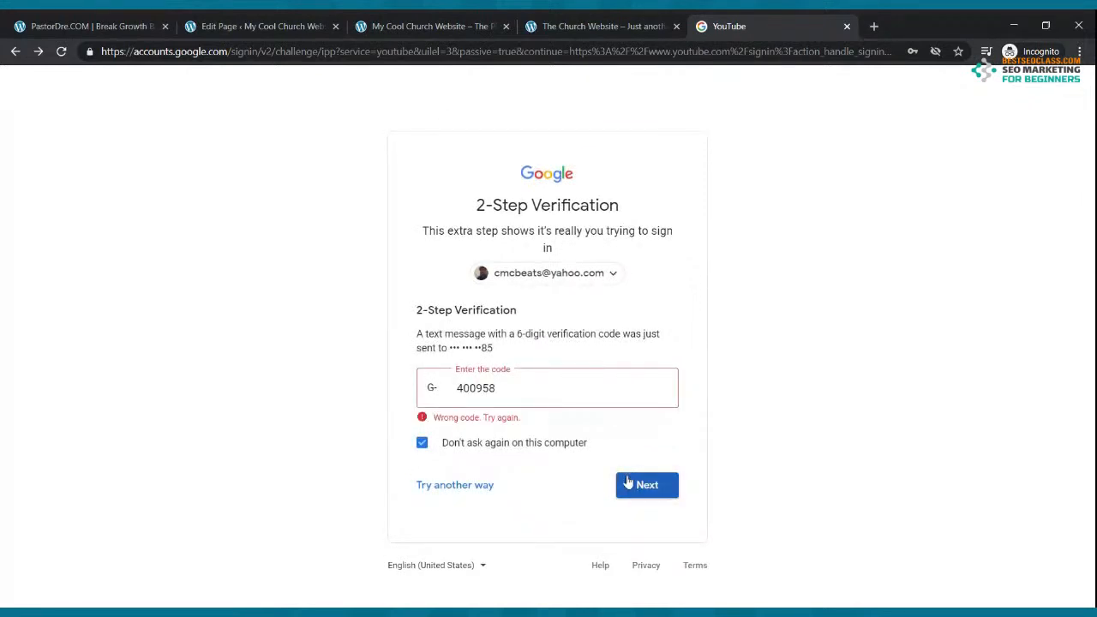
{"action": "left_click", "coordinate": [523, 392]}
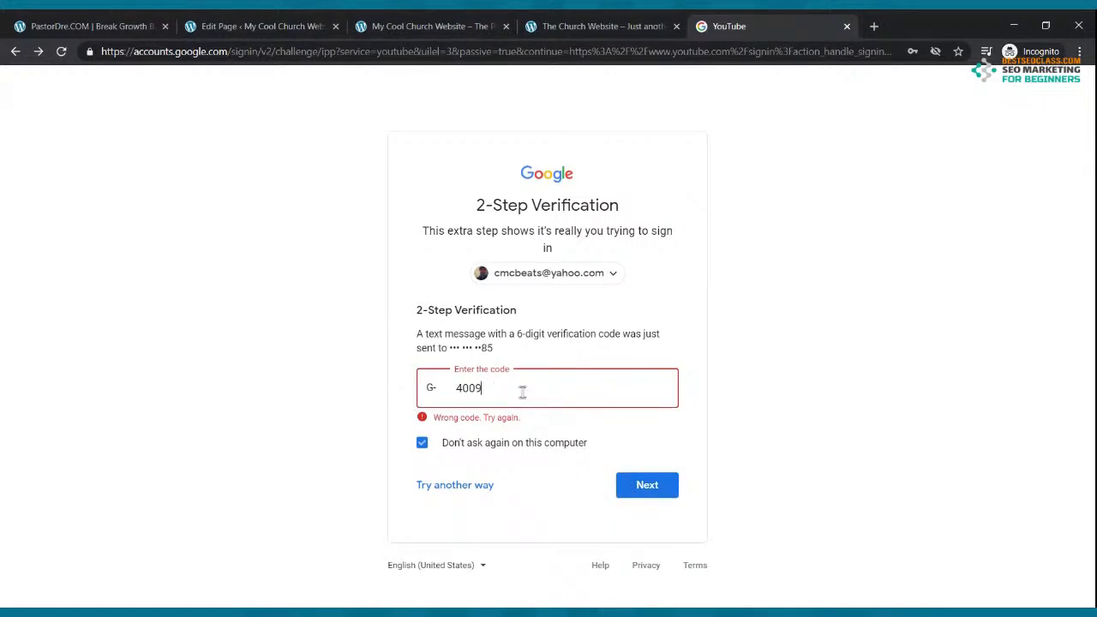
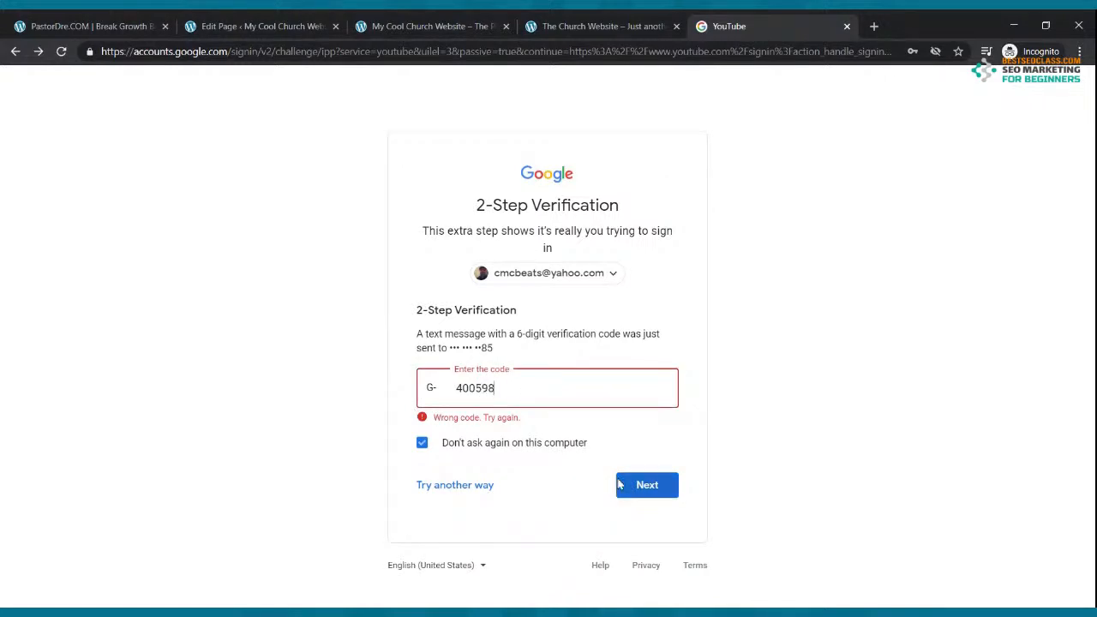
{"action": "left_click", "coordinate": [637, 484]}
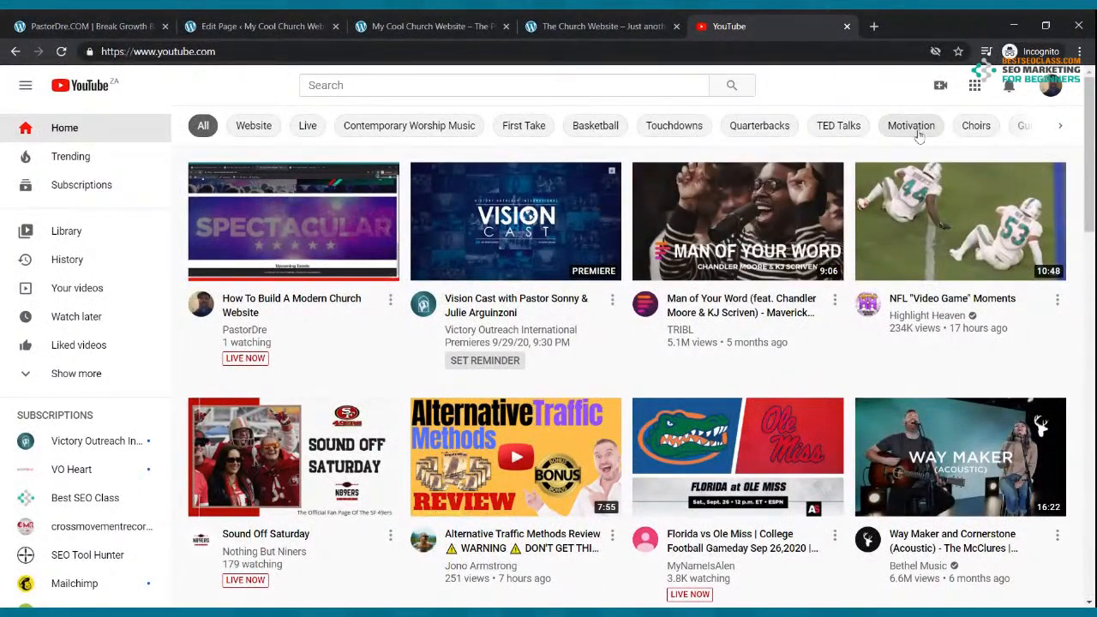
Go live from YouTube Studio's Create menu and start scheduling a new stream.
{"action": "left_click", "coordinate": [940, 86]}
{"action": "left_click", "coordinate": [964, 150]}
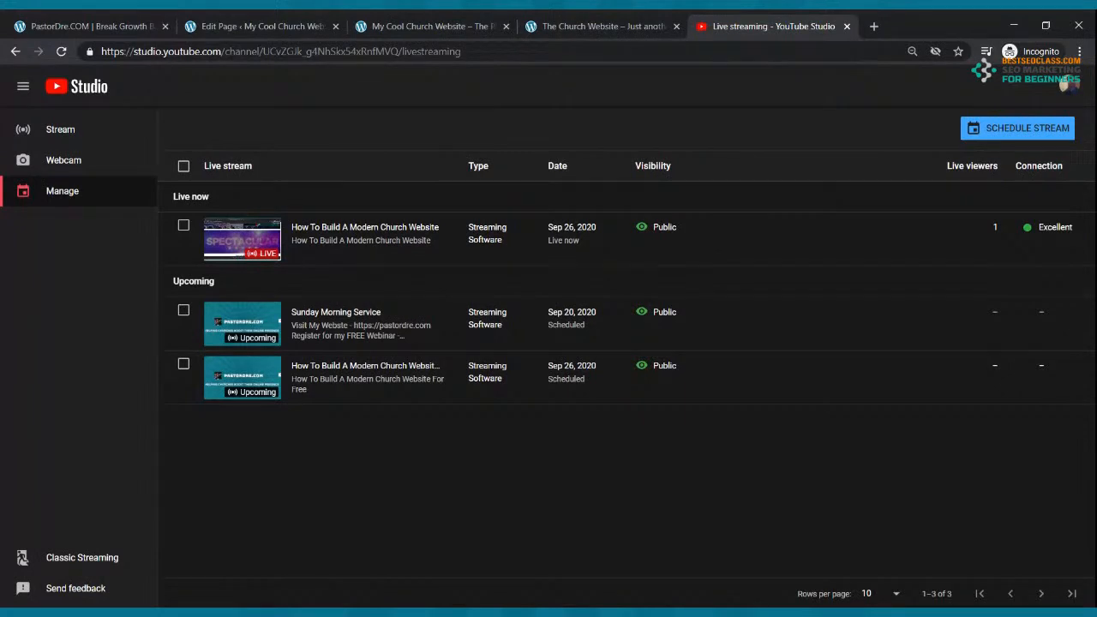
{"action": "left_click", "coordinate": [1044, 130]}
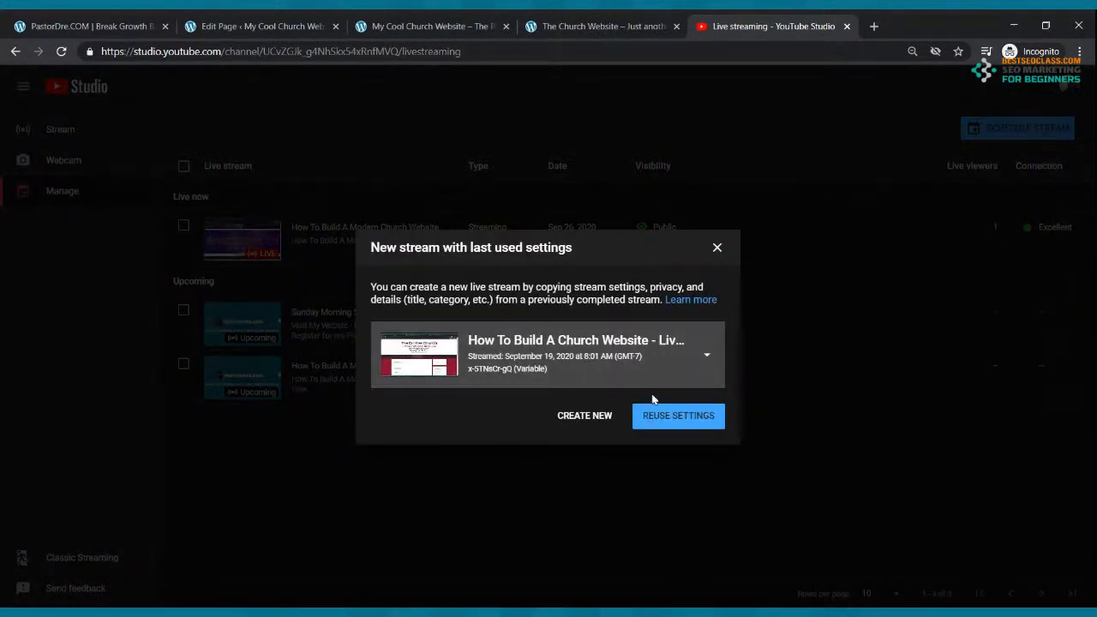
Start a fresh stream titled 'Sunday Morning Live Feed' dated Sun, Sep 27.
{"action": "left_click", "coordinate": [586, 416]}
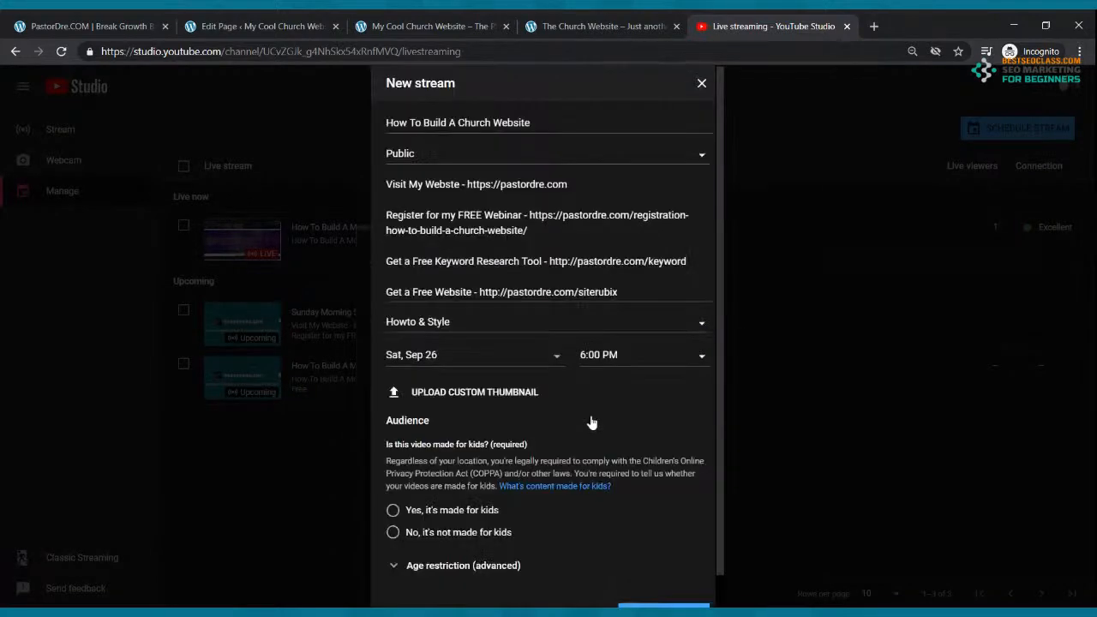
{"action": "triple_click", "coordinate": [529, 125]}
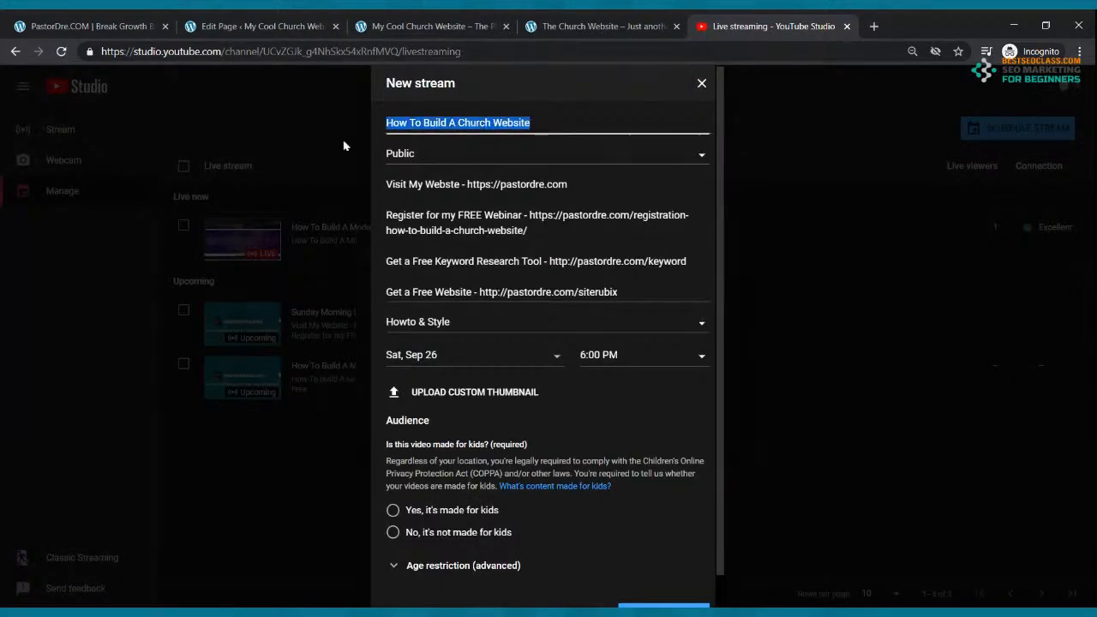
{"action": "type", "text": "Sunday Morning Live Feed"}
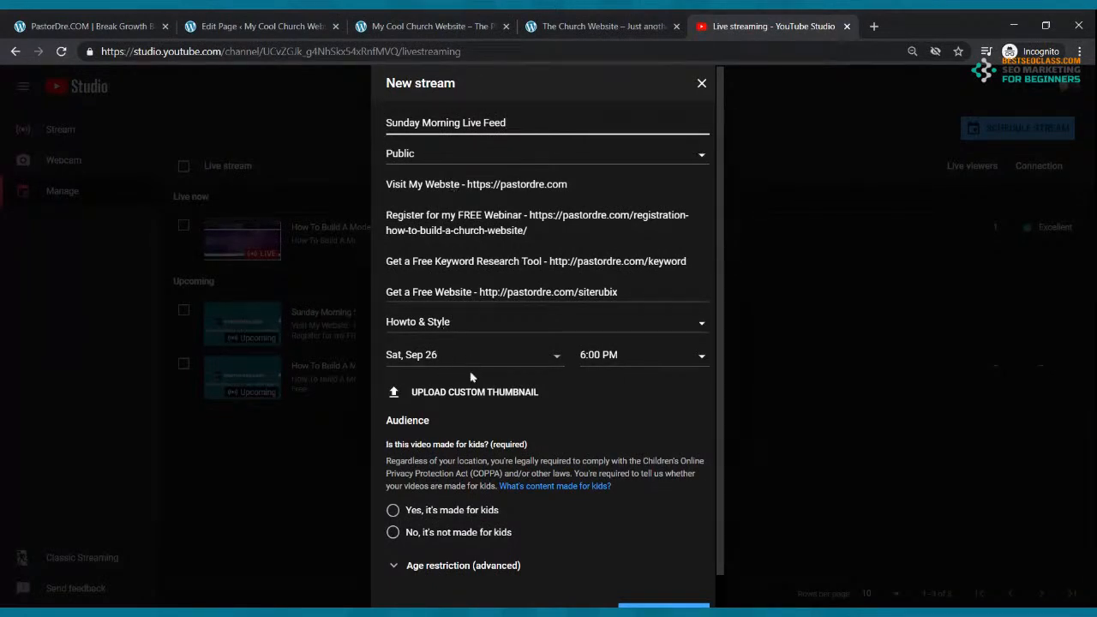
{"action": "left_click", "coordinate": [558, 359]}
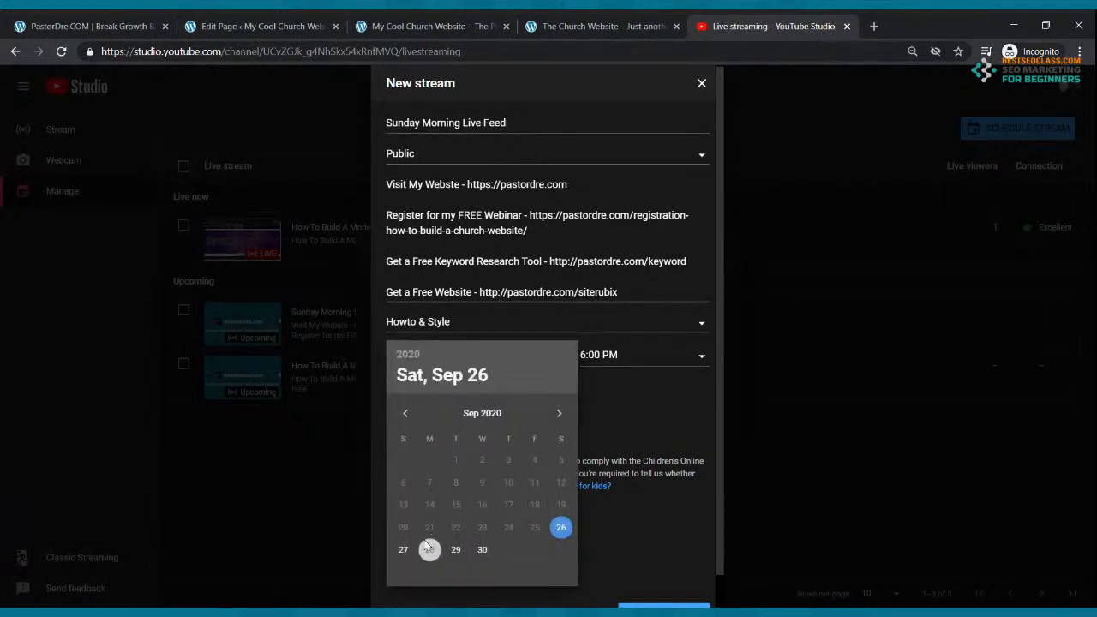
{"action": "left_click", "coordinate": [402, 549]}
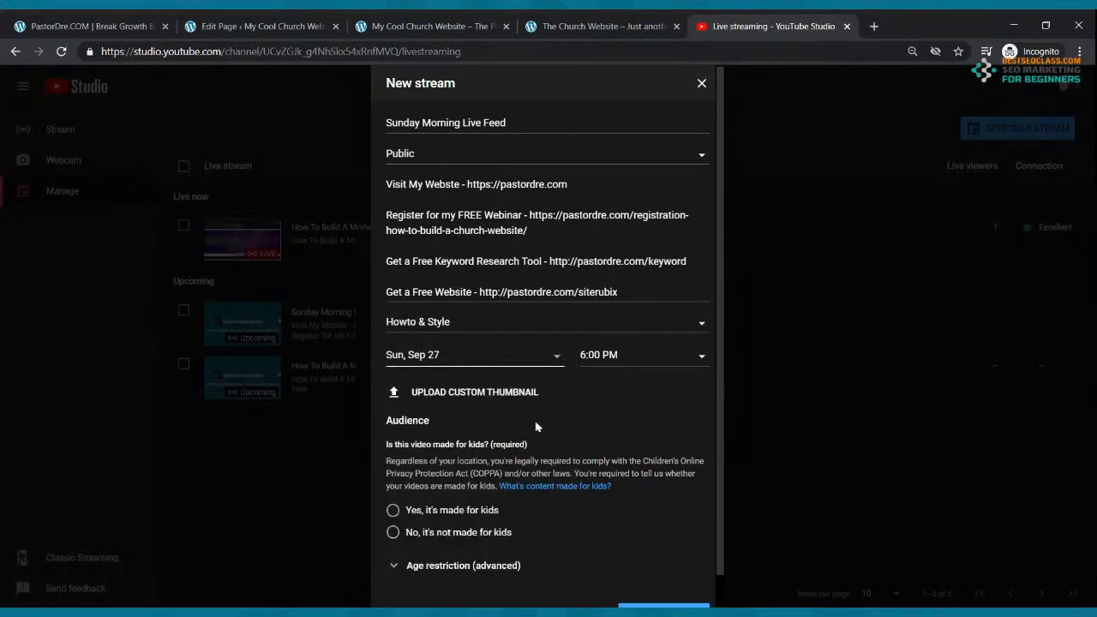
Set the start time to 9:00 AM, mark it not made for kids, and create the stream.
{"action": "left_click", "coordinate": [701, 364]}
{"action": "scroll", "coordinate": [647, 428], "scroll_direction": "up", "scroll_amount": 5}
{"action": "scroll", "coordinate": [582, 418], "scroll_direction": "up", "scroll_amount": 8}
{"action": "scroll", "coordinate": [590, 415], "scroll_direction": "up", "scroll_amount": 8}
{"action": "scroll", "coordinate": [600, 410], "scroll_direction": "up", "scroll_amount": 8}
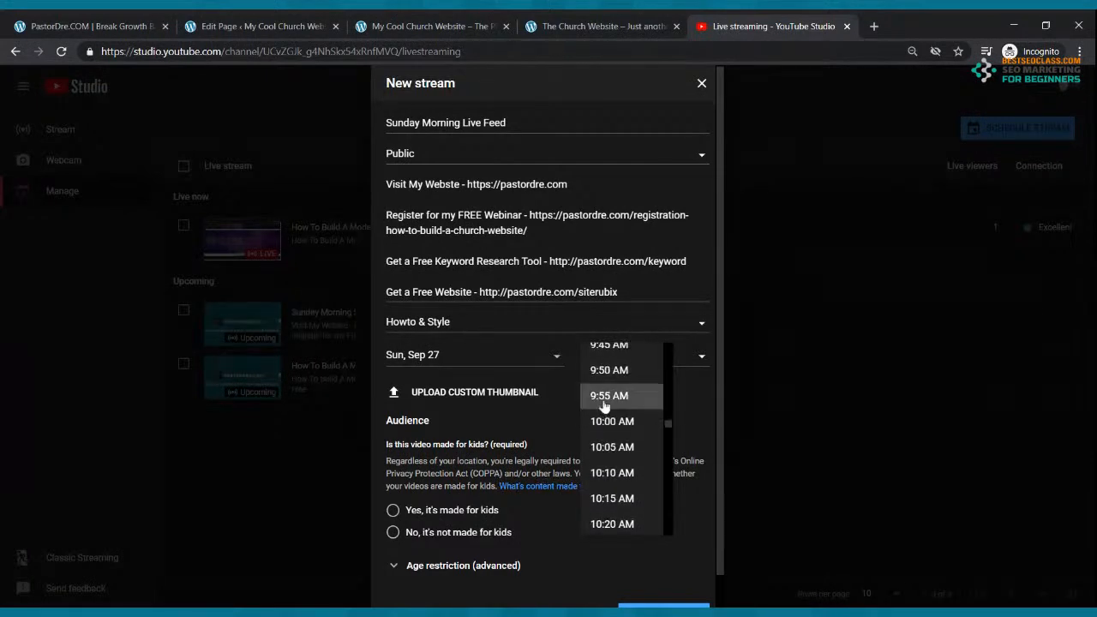
{"action": "scroll", "coordinate": [605, 406], "scroll_direction": "up", "scroll_amount": 6}
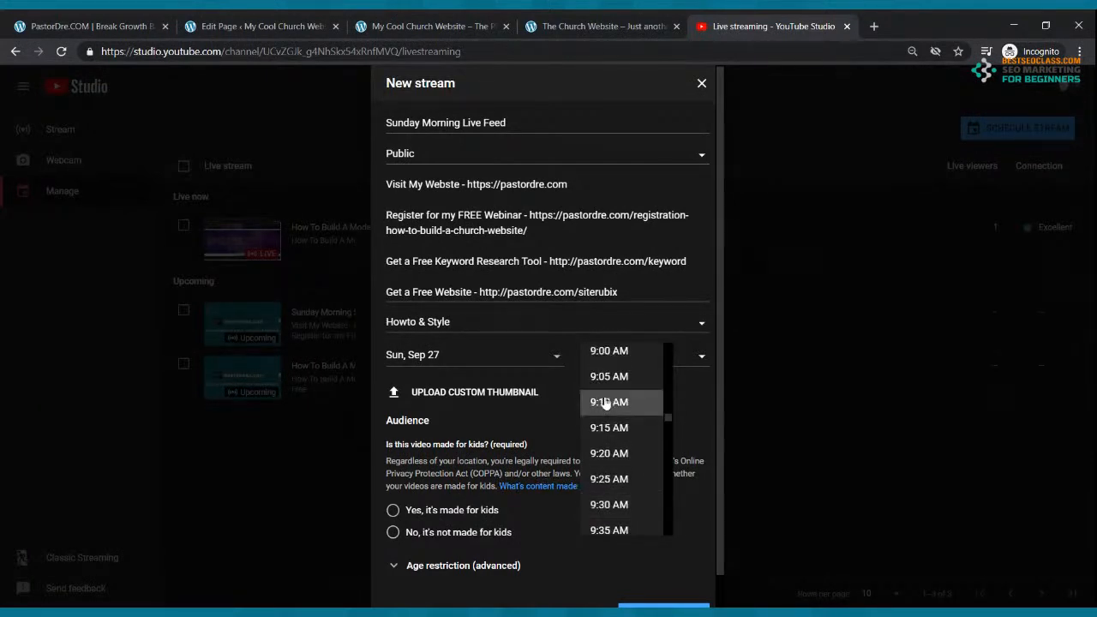
{"action": "left_click", "coordinate": [606, 473]}
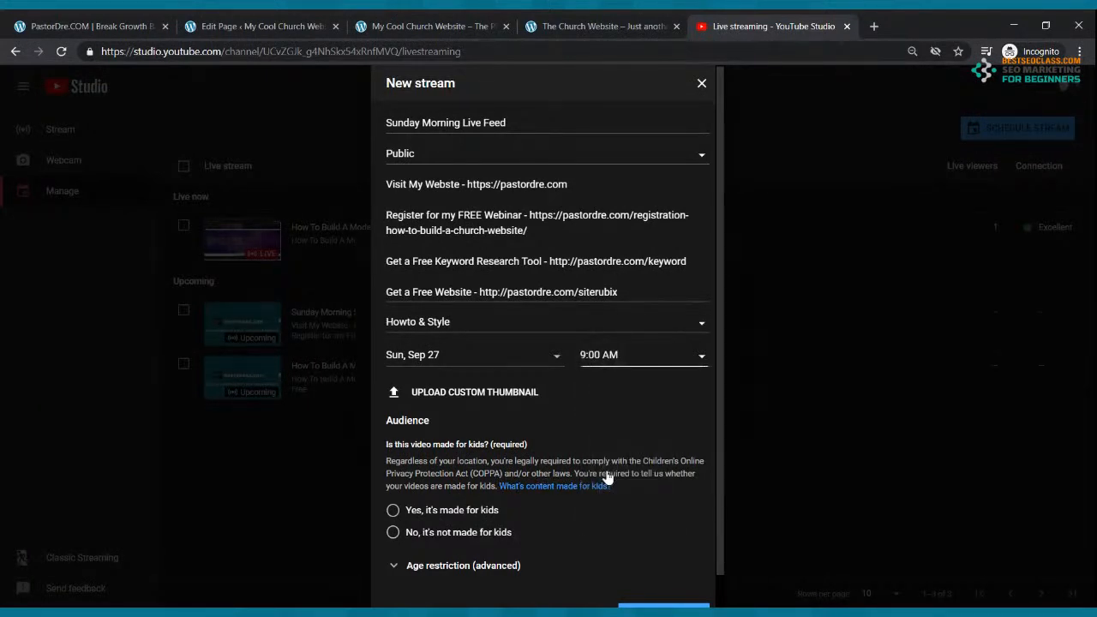
{"action": "left_click", "coordinate": [393, 532]}
{"action": "scroll", "coordinate": [630, 549], "scroll_direction": "down", "scroll_amount": 1}
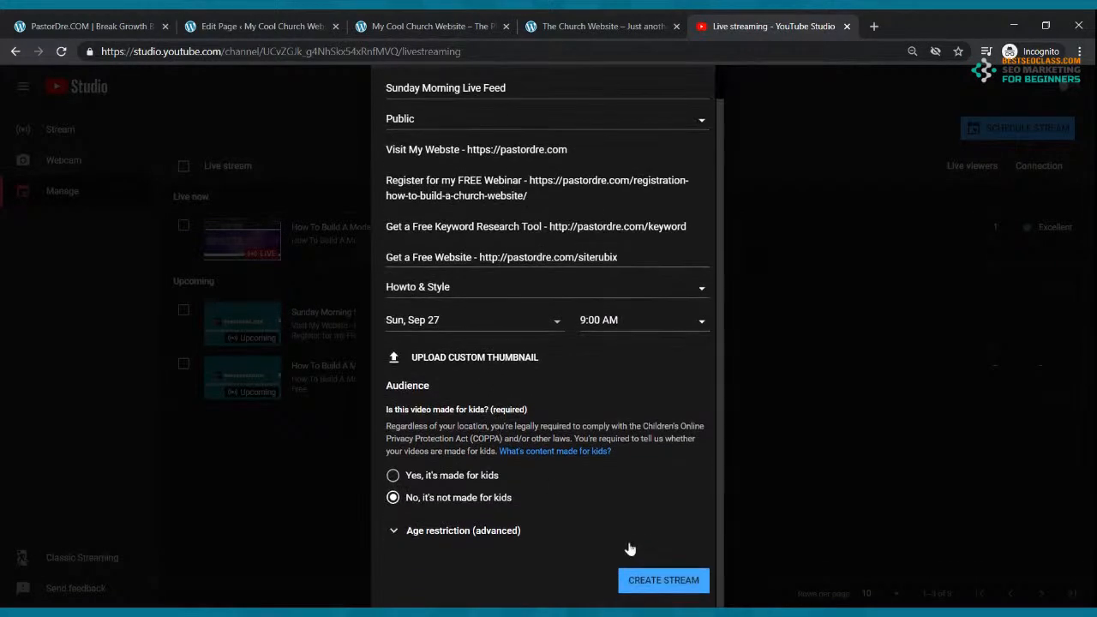
{"action": "left_click", "coordinate": [651, 579]}
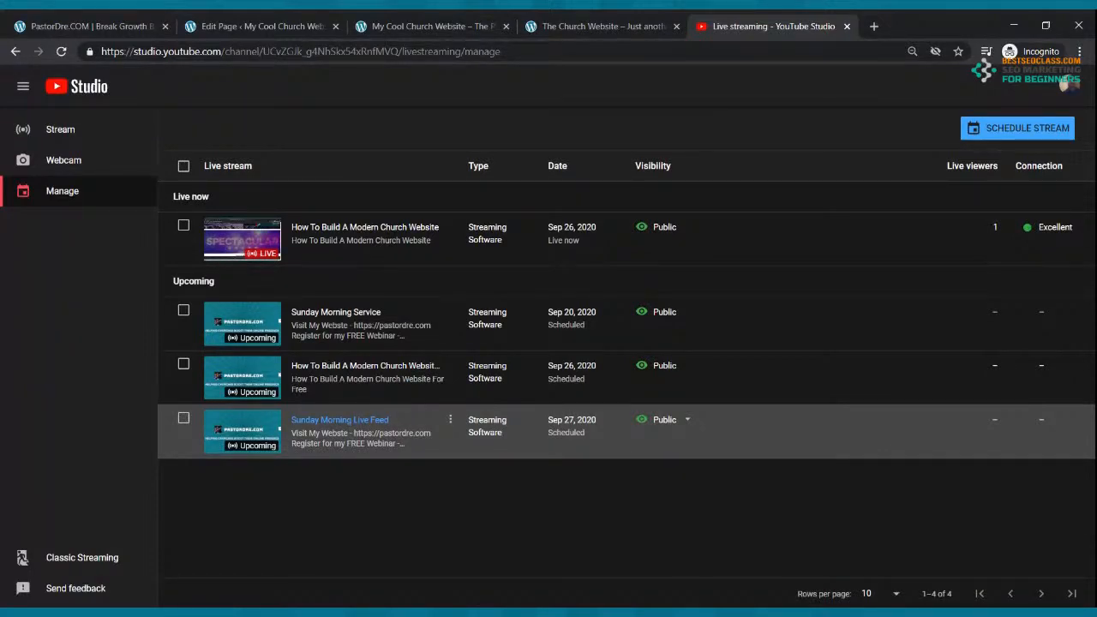
Copy the Sunday Morning Live Feed youtu.be share link and return to the WordPress editor.
{"action": "left_click", "coordinate": [259, 433]}
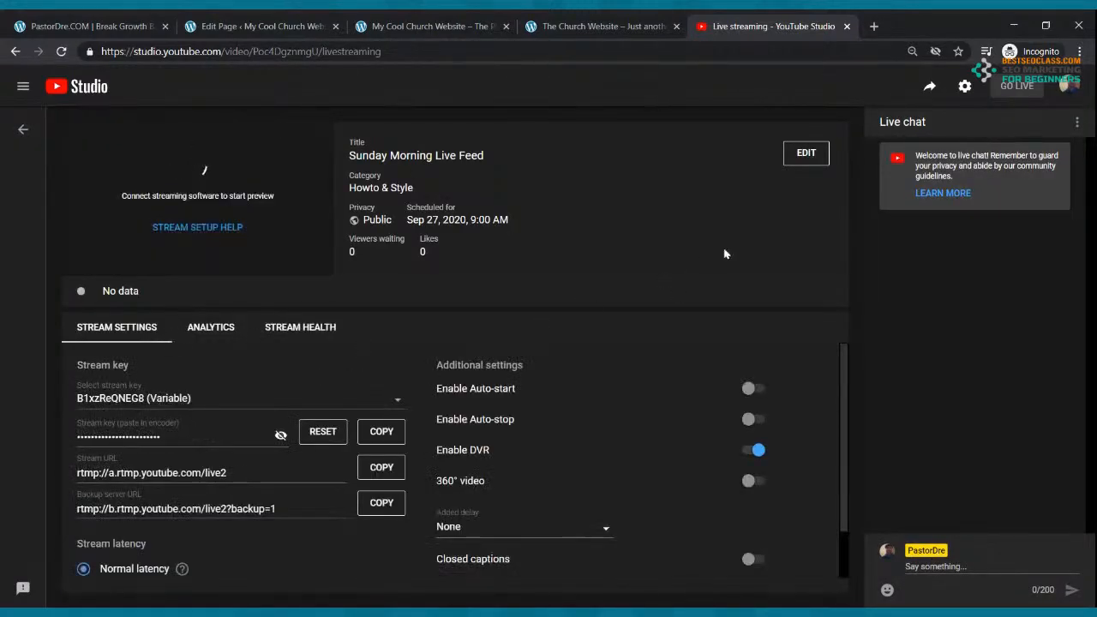
{"action": "left_click", "coordinate": [930, 88]}
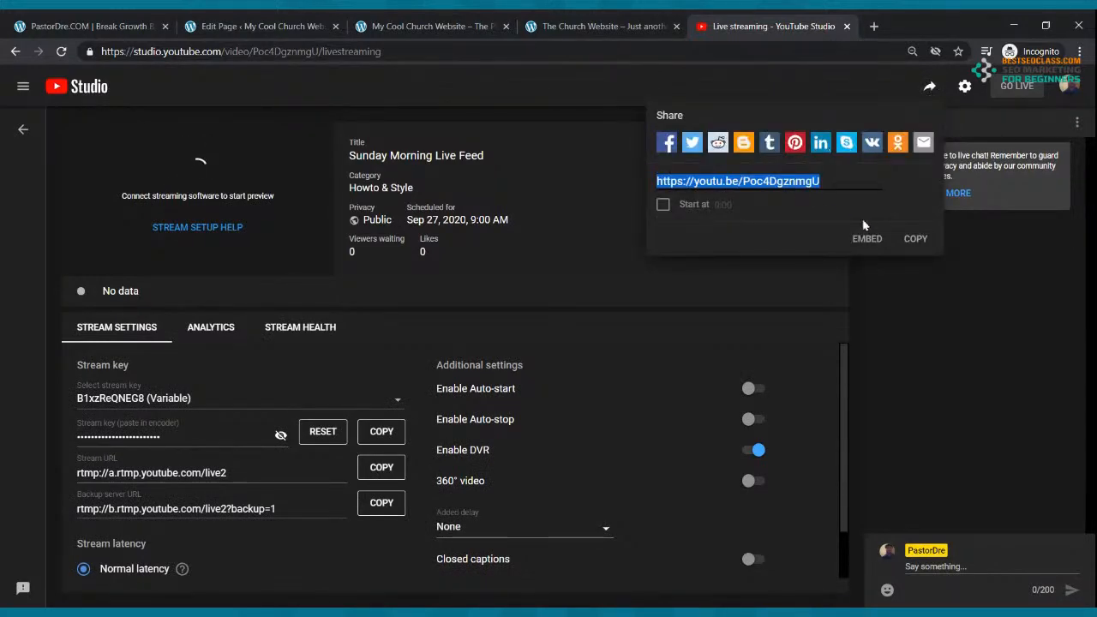
{"action": "left_click", "coordinate": [909, 240]}
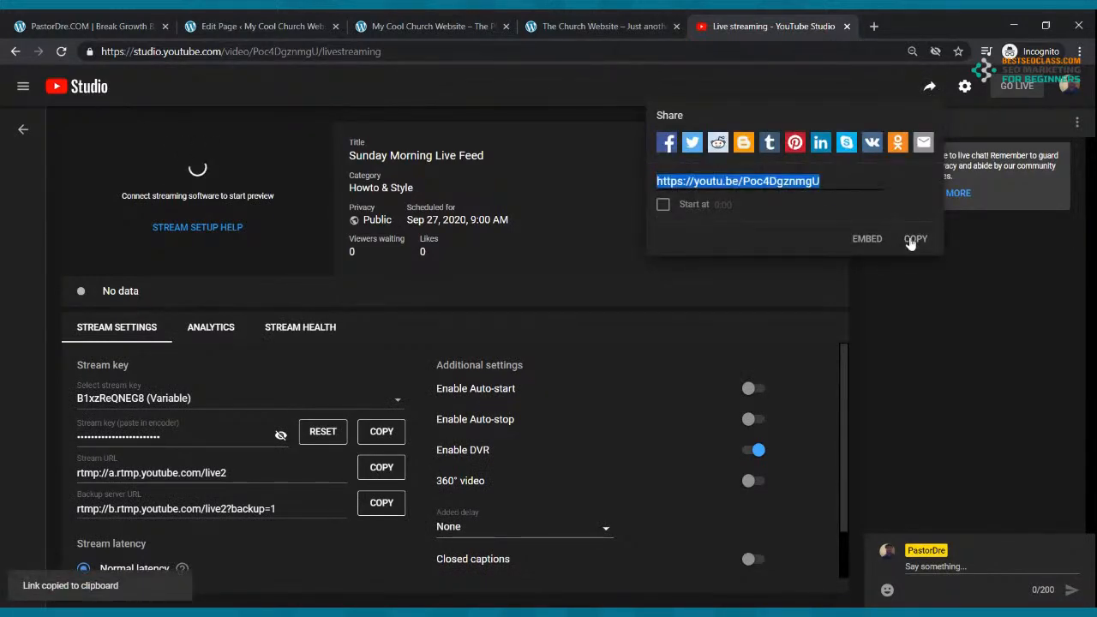
{"action": "left_click", "coordinate": [301, 27]}
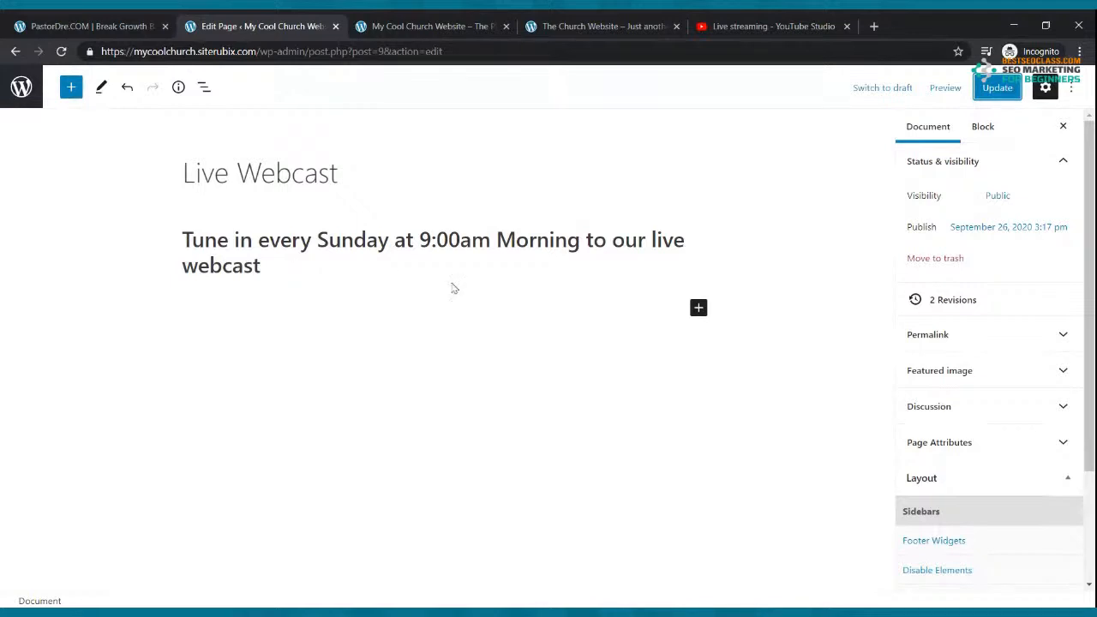
Add a YouTube embed block with the pasted stream link below the heading and update the page.
{"action": "left_click", "coordinate": [699, 308]}
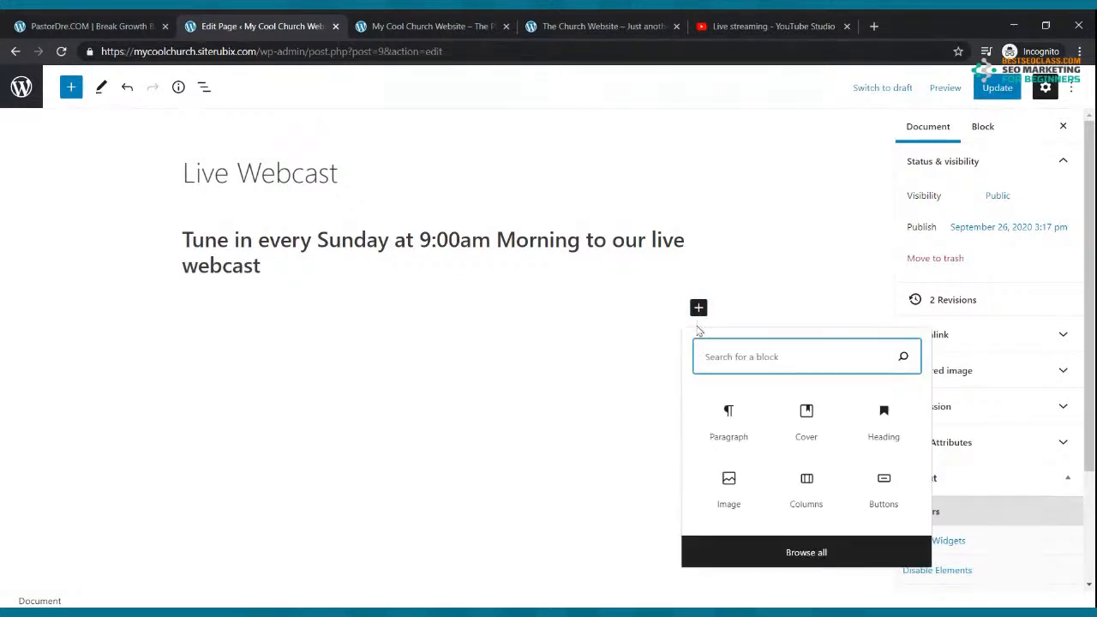
{"action": "type", "text": "you"}
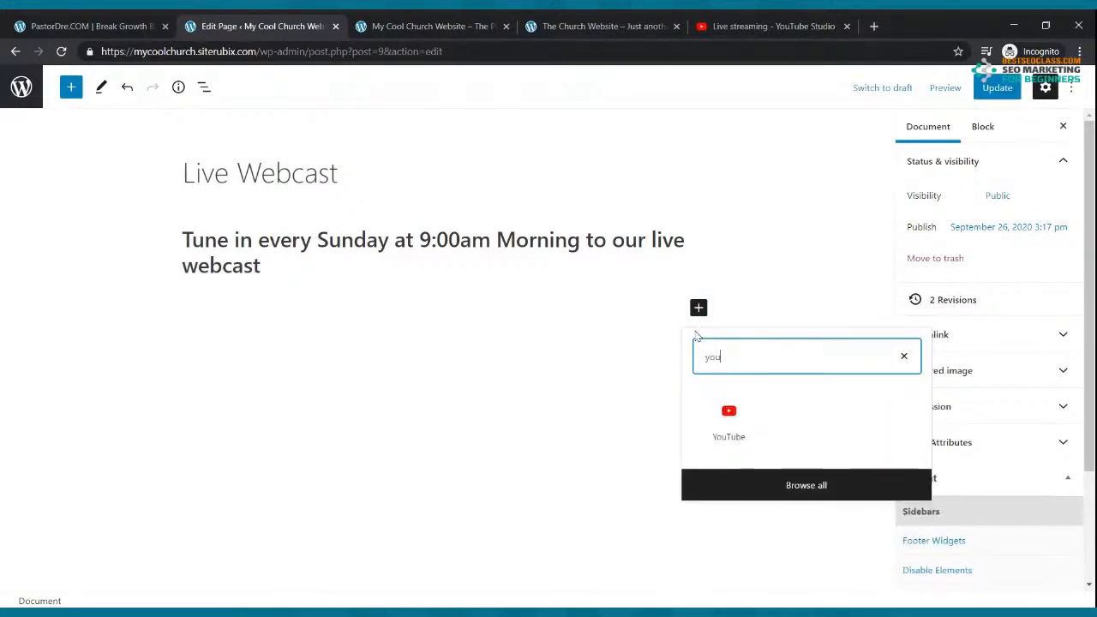
{"action": "left_click", "coordinate": [728, 414]}
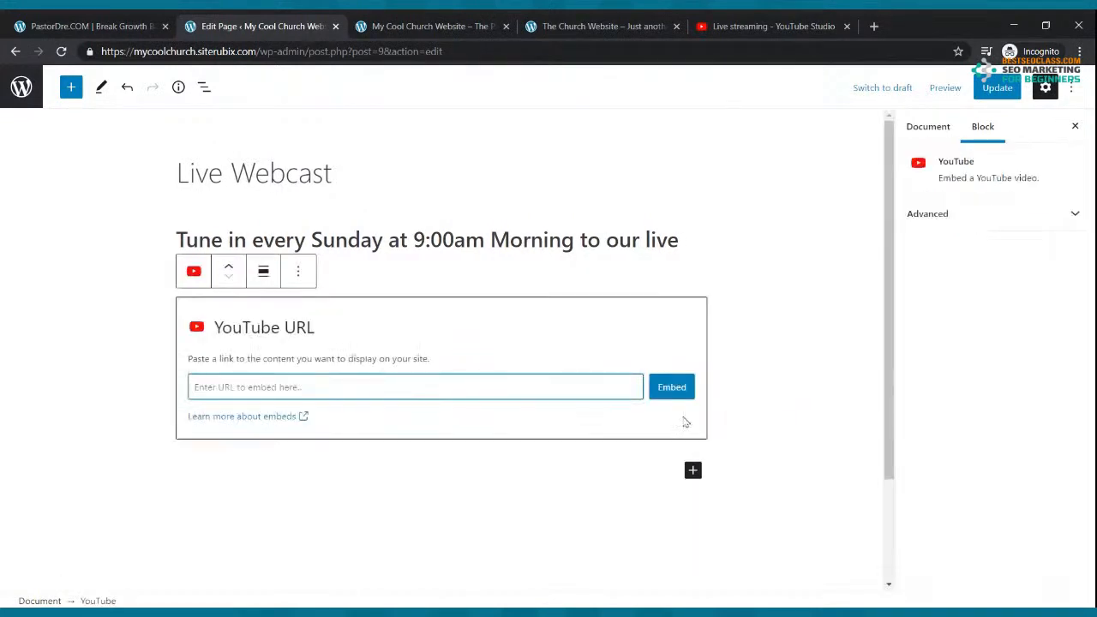
{"action": "left_click", "coordinate": [745, 26]}
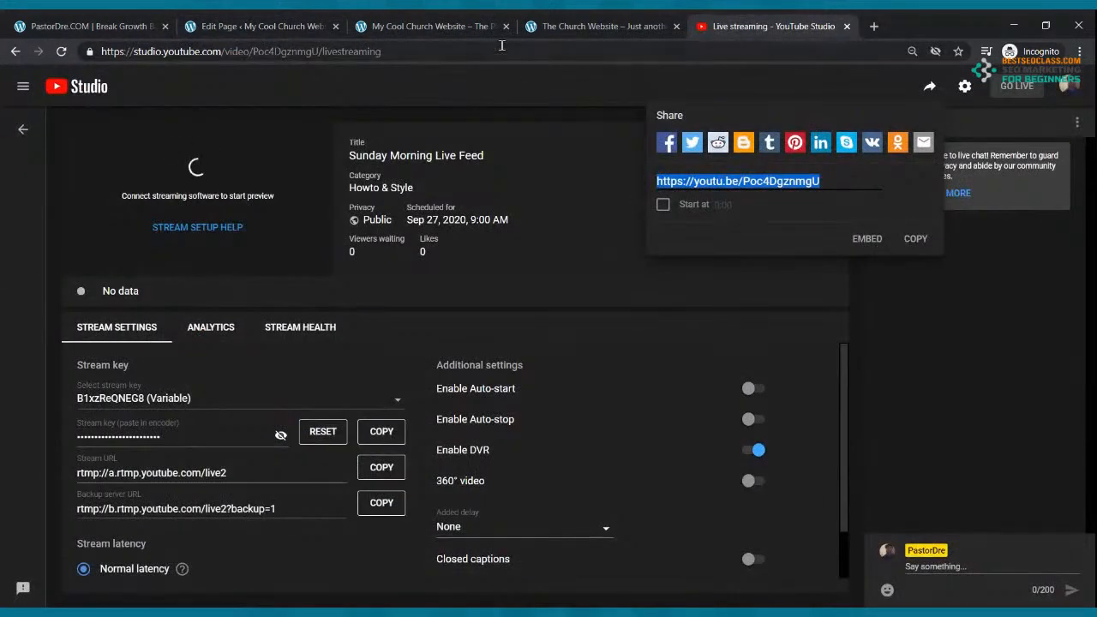
{"action": "left_click", "coordinate": [287, 25]}
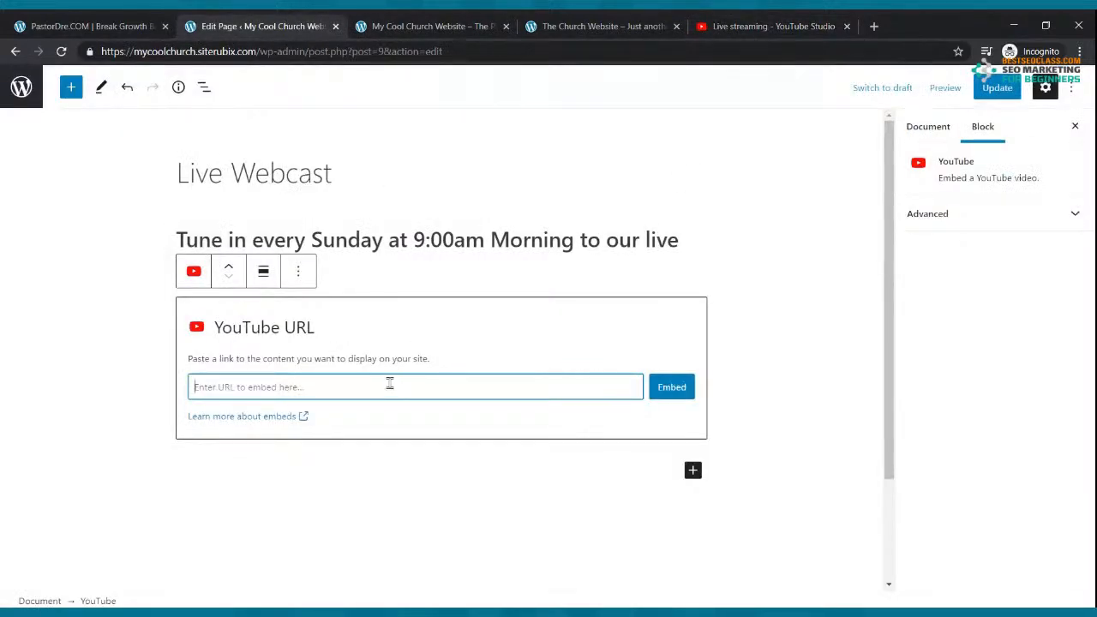
{"action": "key", "text": "ctrl+v"}
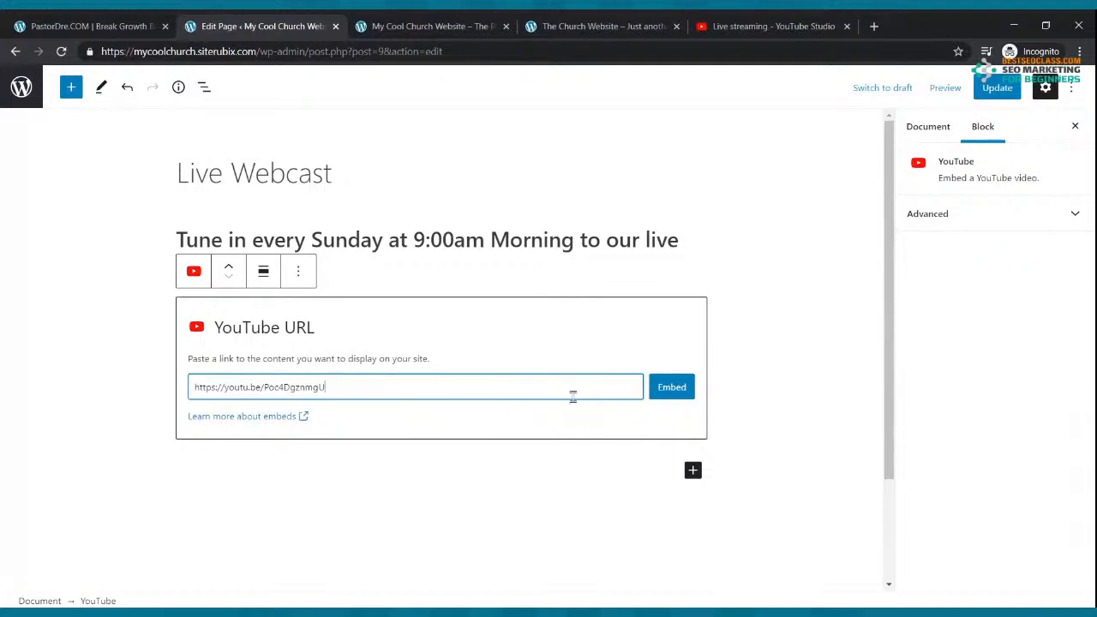
{"action": "left_click", "coordinate": [671, 388]}
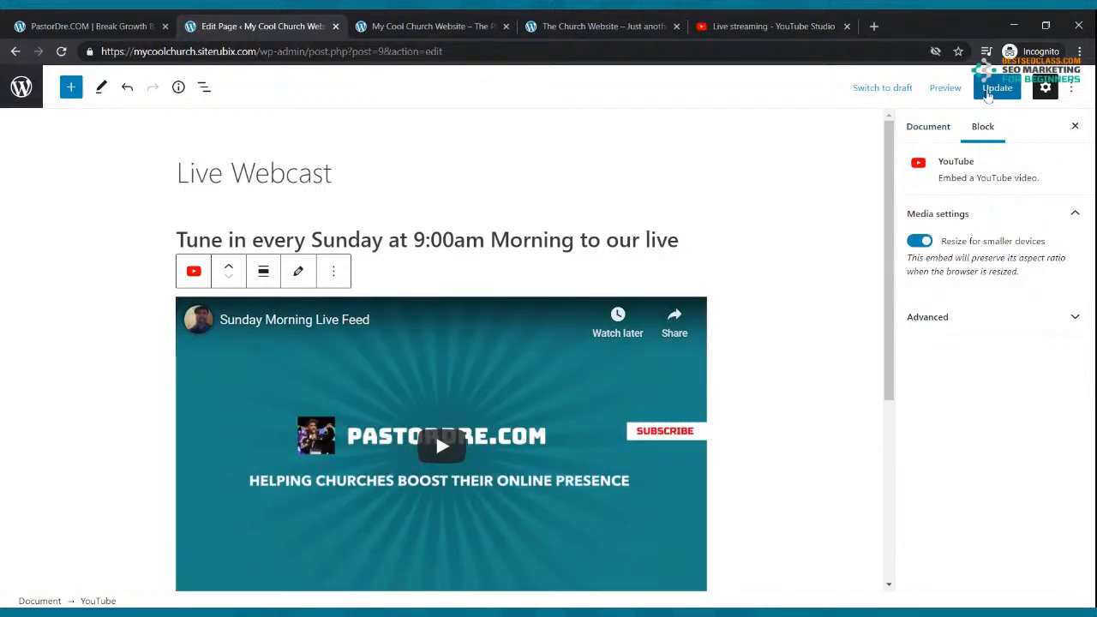
{"action": "left_click", "coordinate": [988, 91]}
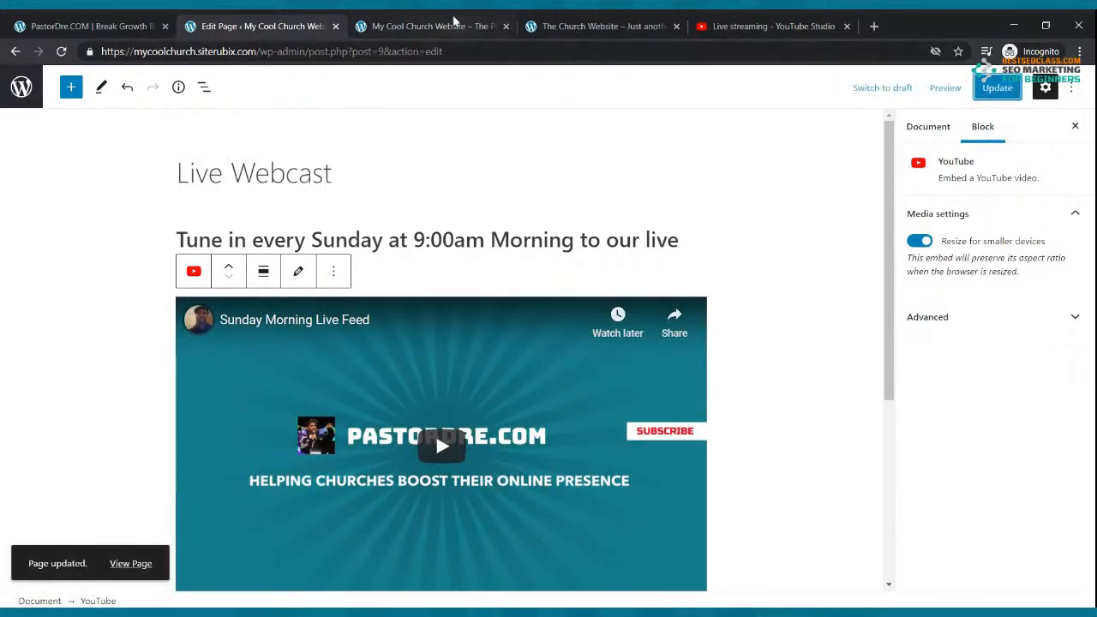
Check that the published Live Webcast page on the live site shows the embedded stream.
{"action": "left_click", "coordinate": [443, 18]}
{"action": "scroll", "coordinate": [333, 139], "scroll_direction": "up", "scroll_amount": 6}
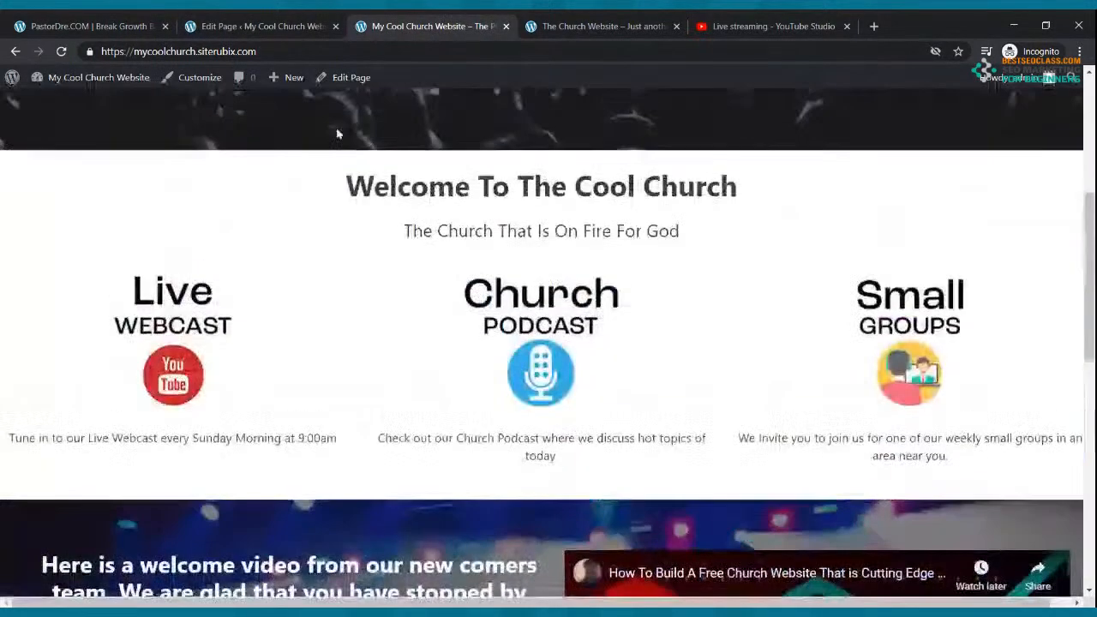
{"action": "scroll", "coordinate": [333, 139], "scroll_direction": "up", "scroll_amount": 2}
{"action": "left_click", "coordinate": [237, 174]}
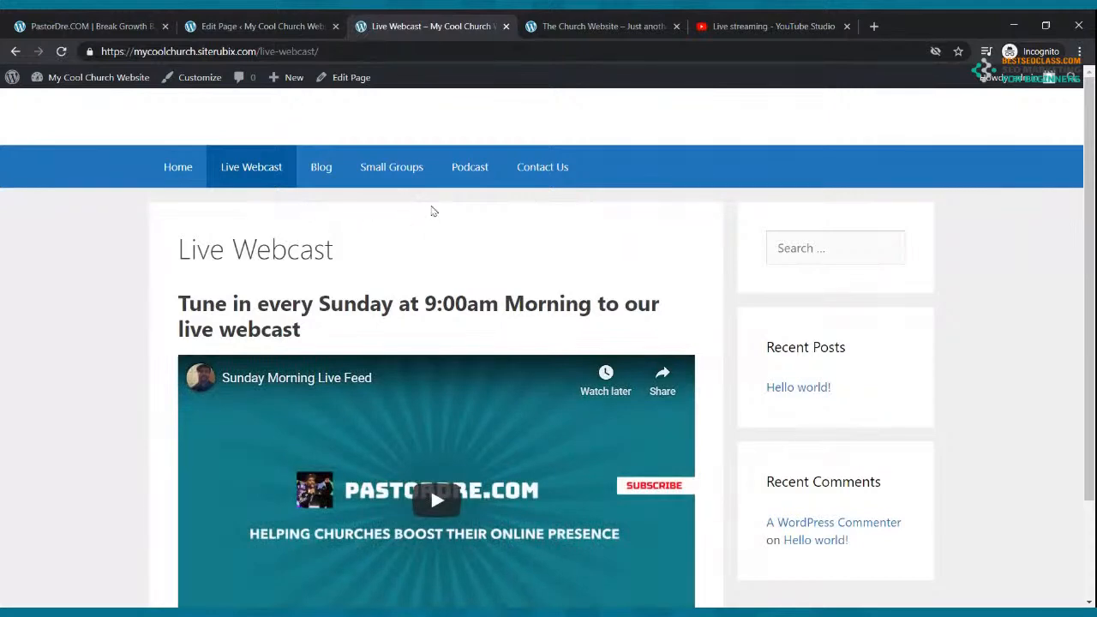
{"action": "scroll", "coordinate": [433, 211], "scroll_direction": "down", "scroll_amount": 2}
{"action": "scroll", "coordinate": [465, 235], "scroll_direction": "up", "scroll_amount": 2}
Close the YouTube Studio tab and go back to the WordPress page editor.
{"action": "left_click", "coordinate": [822, 24]}
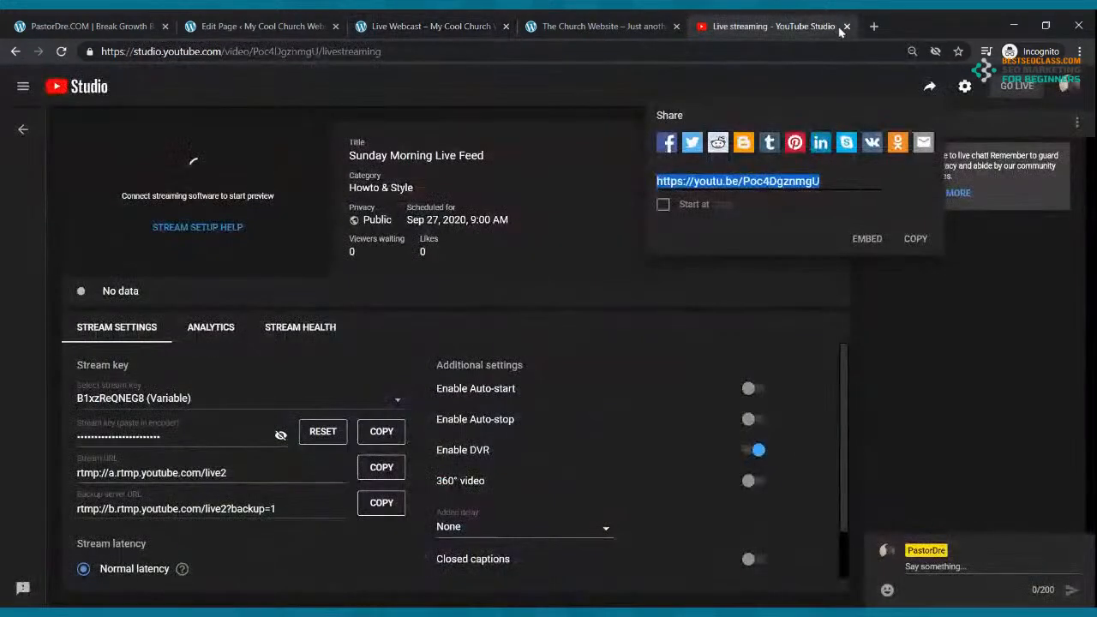
{"action": "left_click", "coordinate": [846, 28]}
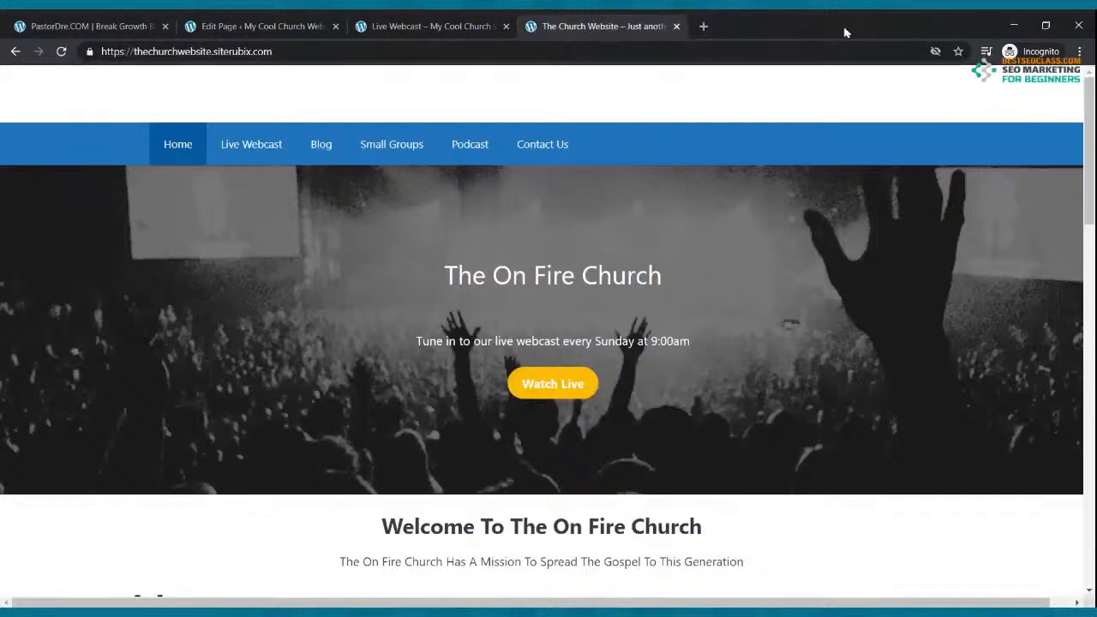
{"action": "left_click", "coordinate": [403, 26]}
{"action": "scroll", "coordinate": [429, 139], "scroll_direction": "down", "scroll_amount": 2}
{"action": "scroll", "coordinate": [416, 122], "scroll_direction": "up", "scroll_amount": 2}
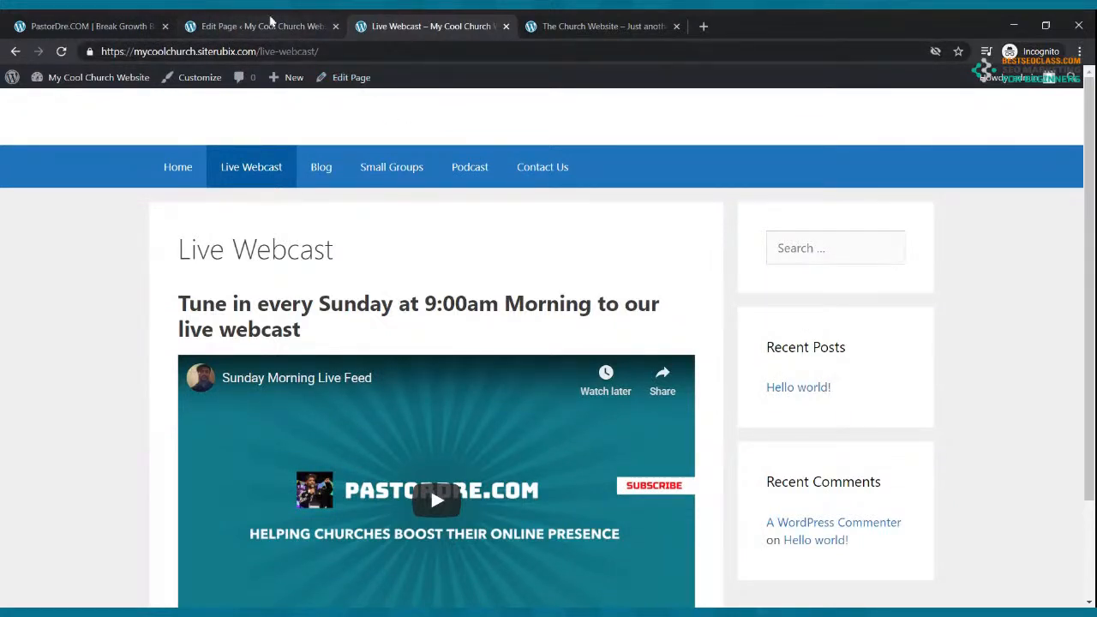
{"action": "left_click", "coordinate": [272, 24]}
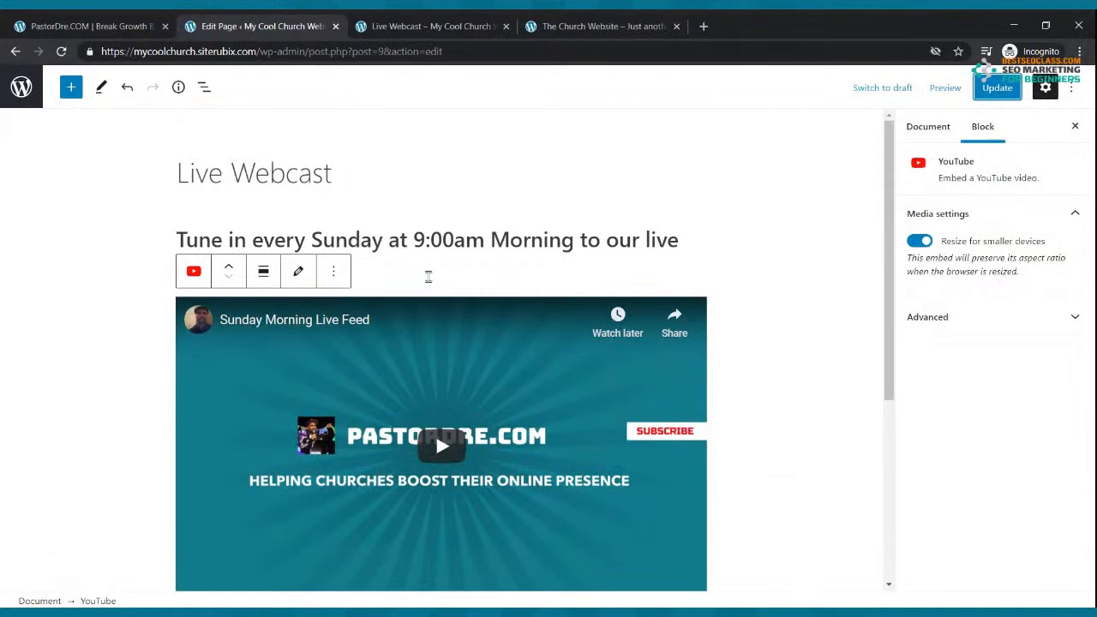
Set the page layout's Sidebars option to Content (no sidebars) and update the page.
{"action": "left_click", "coordinate": [430, 276]}
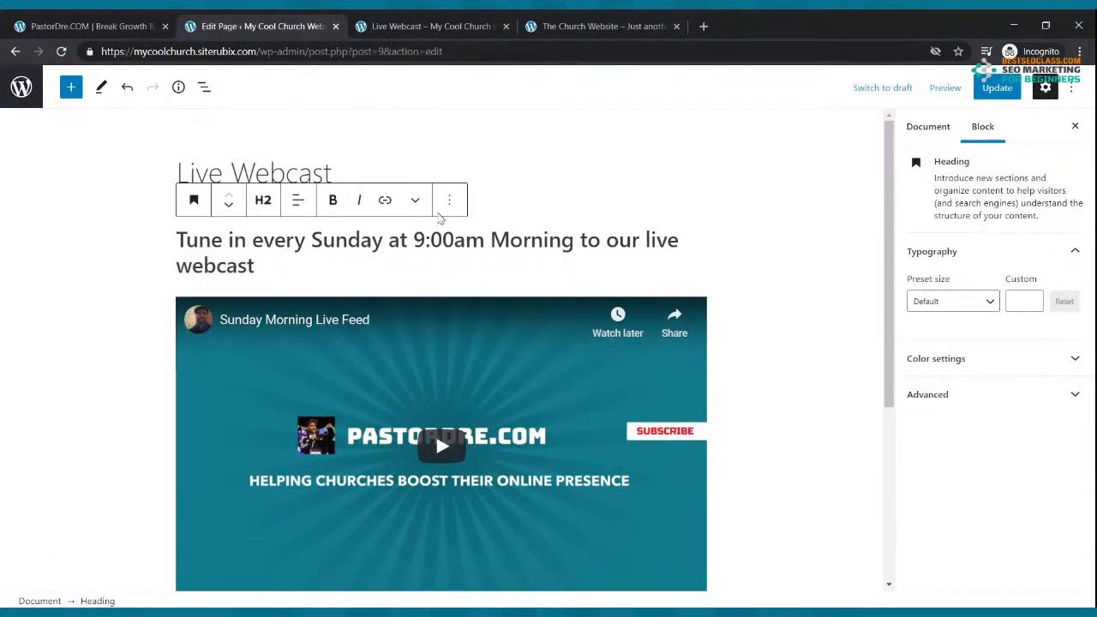
{"action": "left_click", "coordinate": [416, 174]}
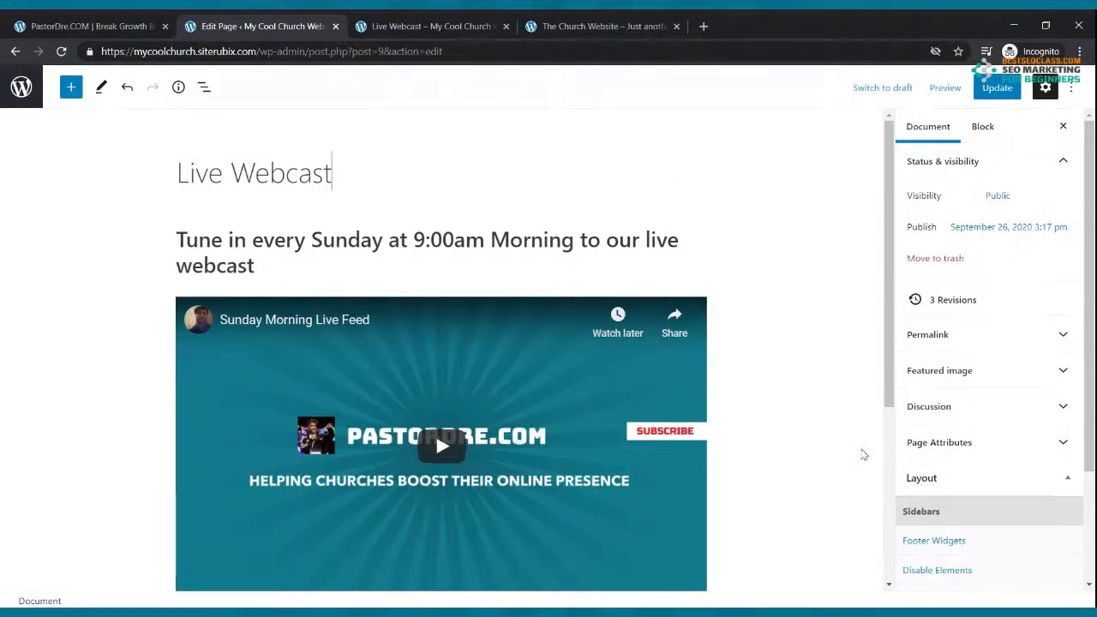
{"action": "left_click", "coordinate": [627, 386]}
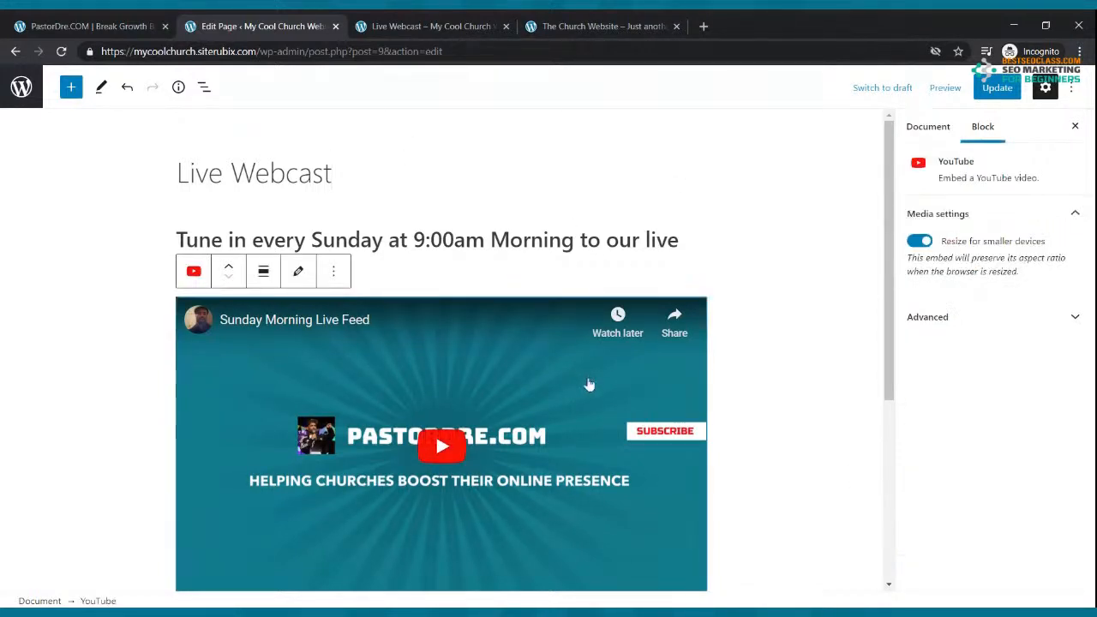
{"action": "left_click", "coordinate": [445, 174]}
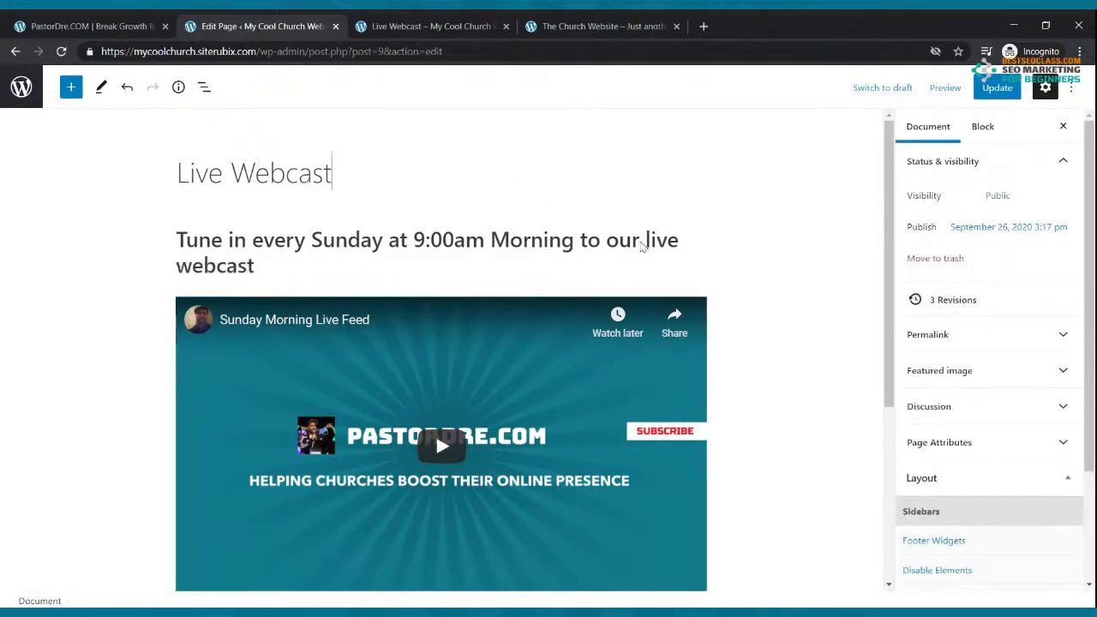
{"action": "scroll", "coordinate": [869, 333], "scroll_direction": "down", "scroll_amount": 5}
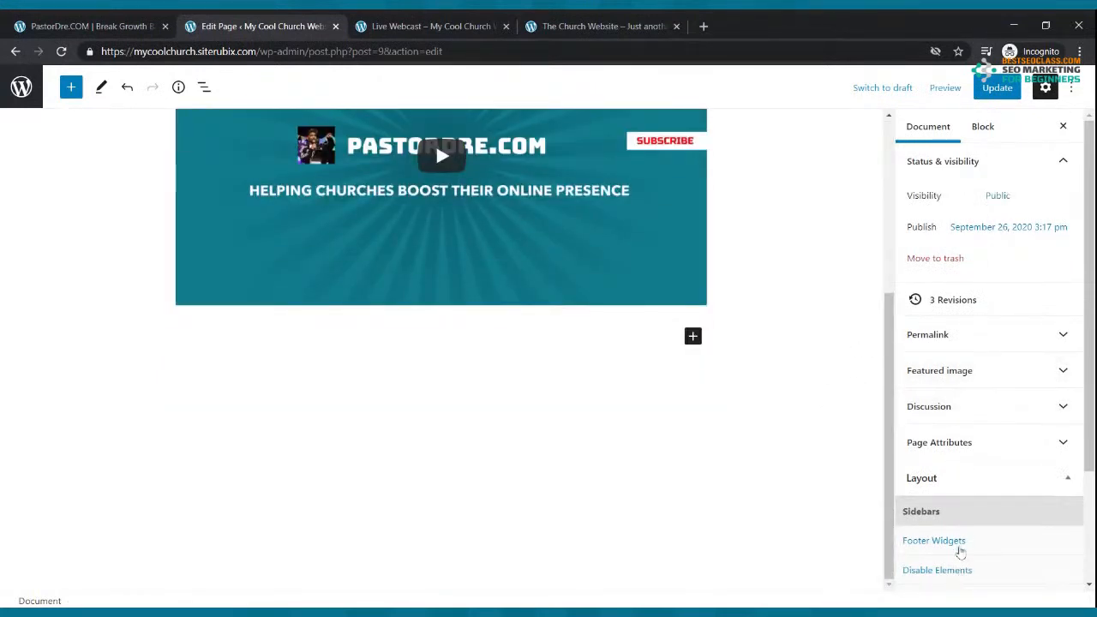
{"action": "scroll", "coordinate": [960, 554], "scroll_direction": "down", "scroll_amount": 2}
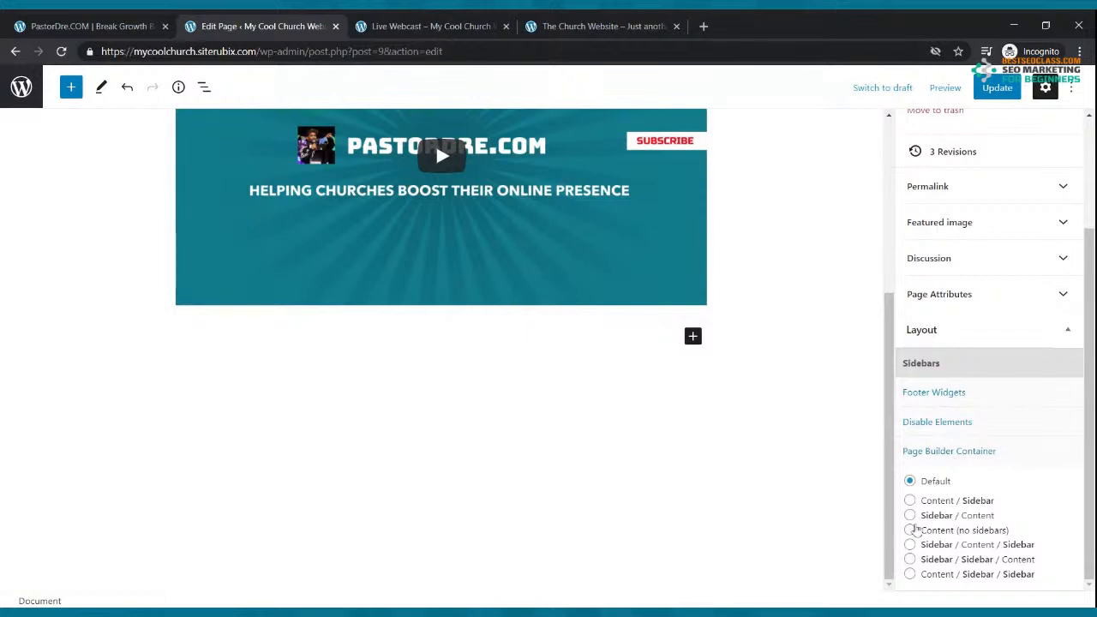
{"action": "left_click", "coordinate": [910, 530]}
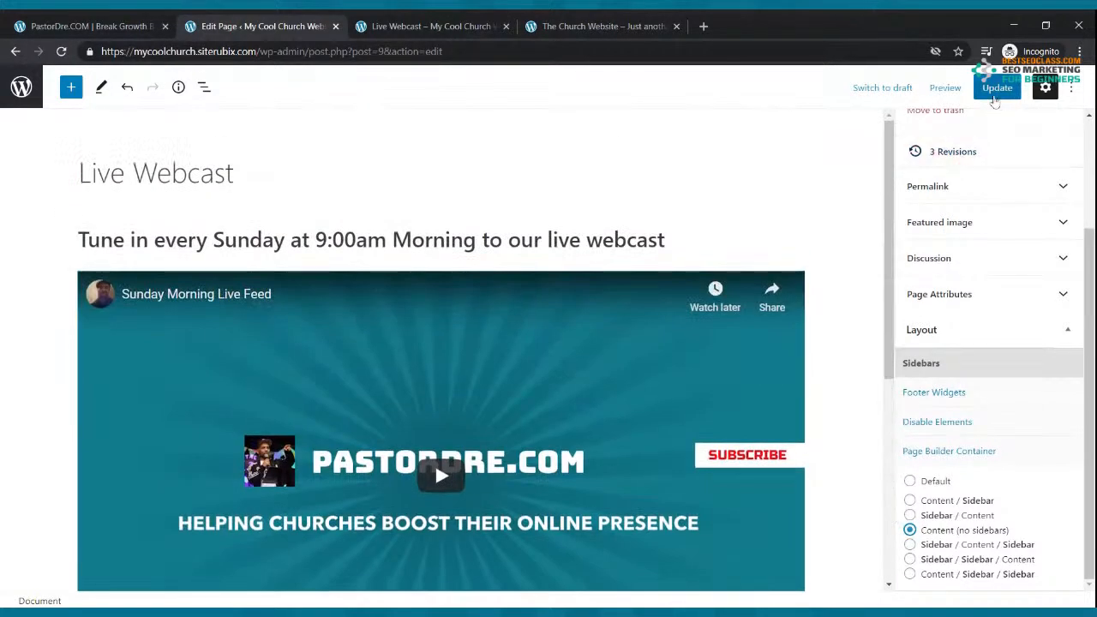
{"action": "left_click", "coordinate": [997, 89]}
Reload the live Live Webcast page to check the full-width video, then update the page again.
{"action": "left_click", "coordinate": [400, 26]}
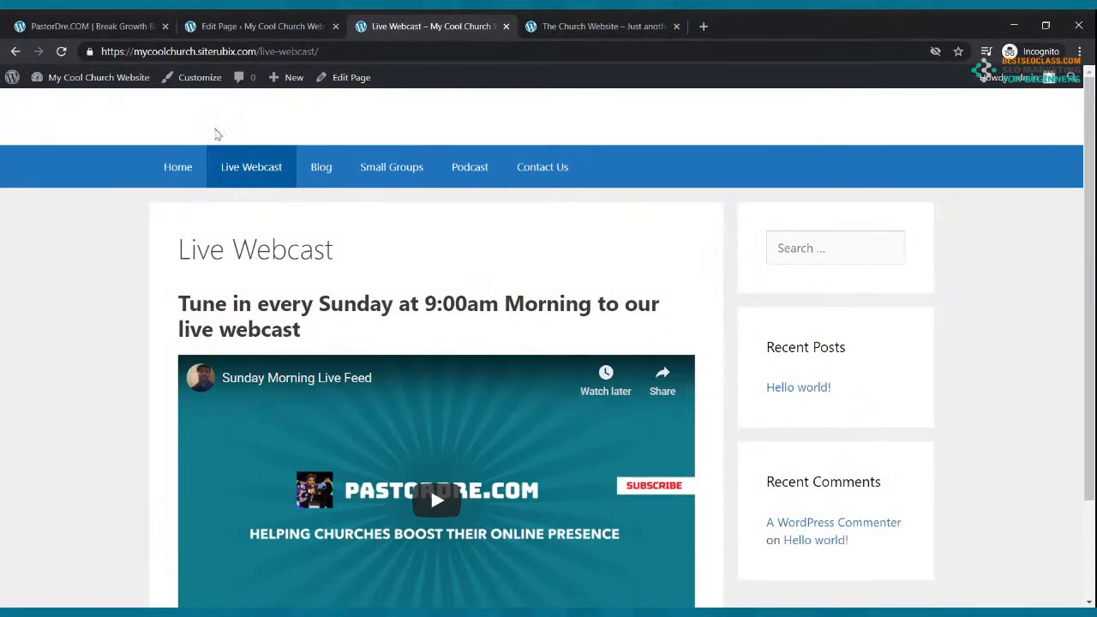
{"action": "left_click", "coordinate": [61, 52]}
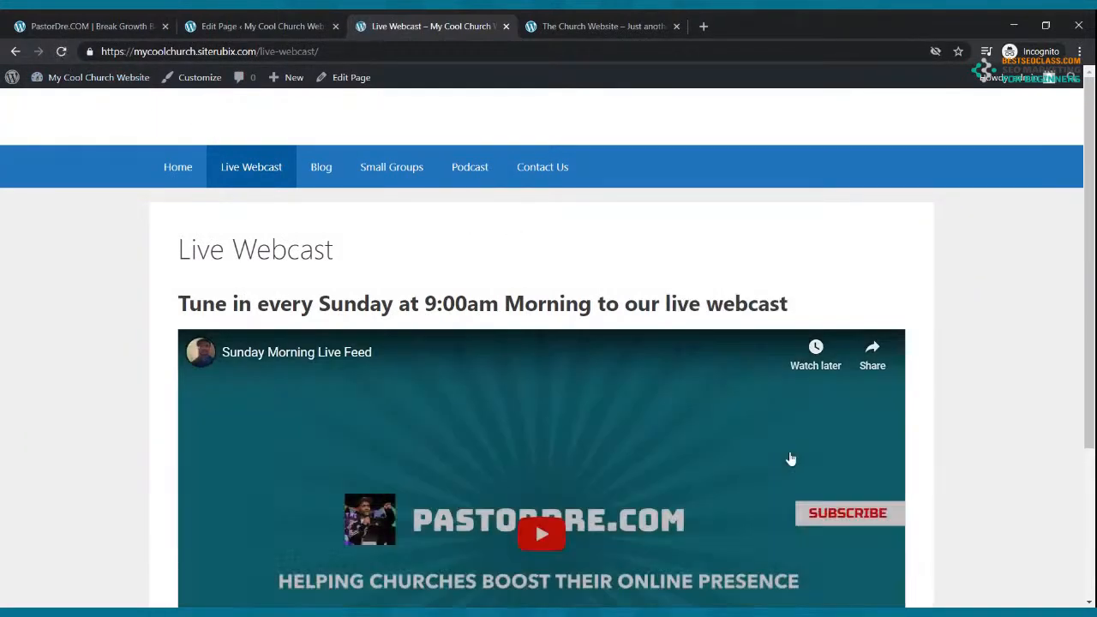
{"action": "scroll", "coordinate": [786, 453], "scroll_direction": "down", "scroll_amount": 4}
{"action": "scroll", "coordinate": [782, 448], "scroll_direction": "up", "scroll_amount": 4}
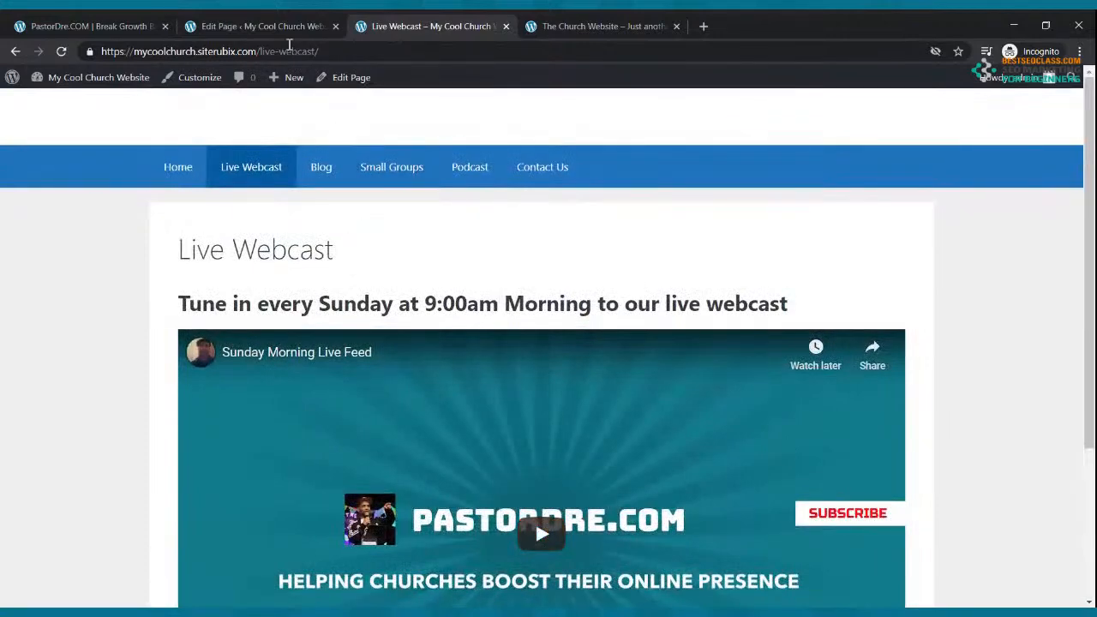
{"action": "left_click", "coordinate": [261, 26]}
{"action": "left_click", "coordinate": [344, 194]}
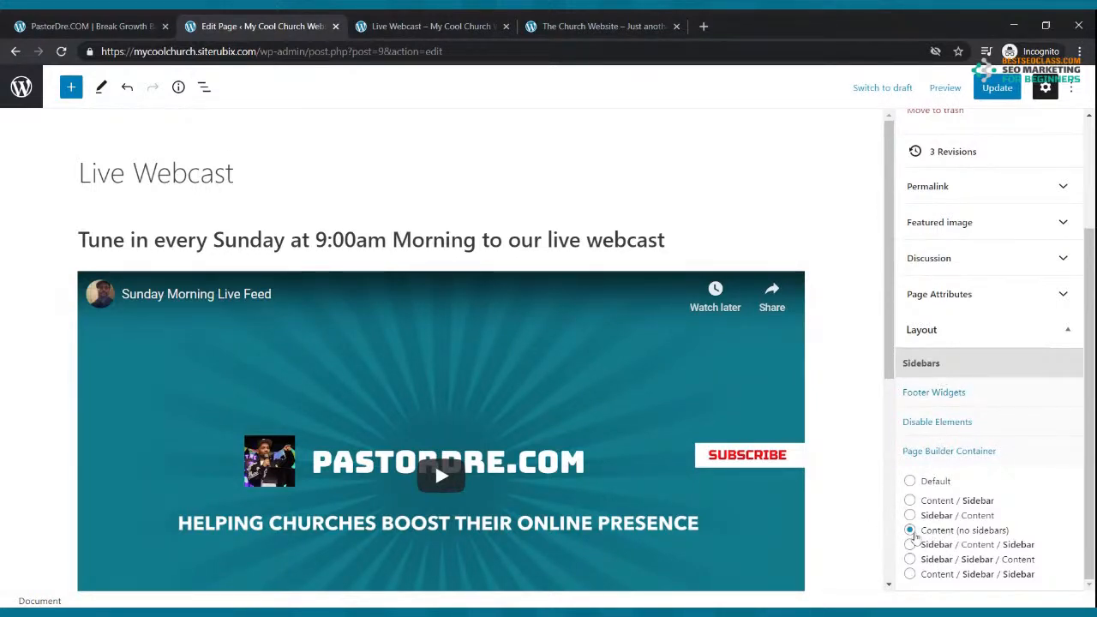
{"action": "left_click", "coordinate": [996, 88]}
{"action": "left_click", "coordinate": [374, 24]}
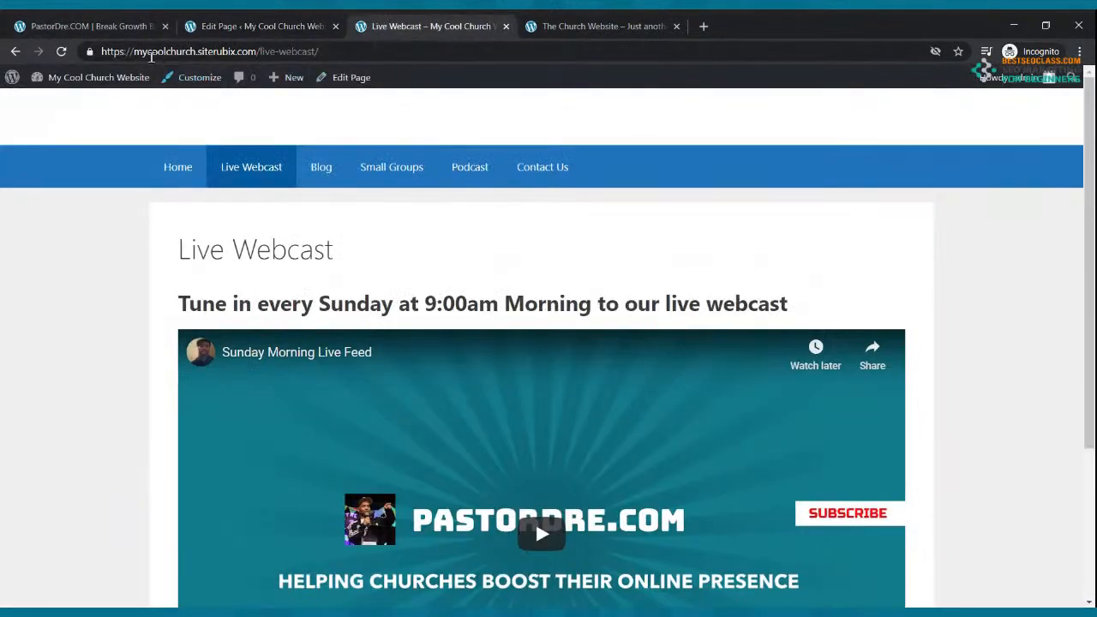
Open the Home page for editing from the WordPress Pages list.
{"action": "left_click", "coordinate": [63, 52]}
{"action": "scroll", "coordinate": [279, 227], "scroll_direction": "down", "scroll_amount": 2}
{"action": "scroll", "coordinate": [287, 228], "scroll_direction": "up", "scroll_amount": 2}
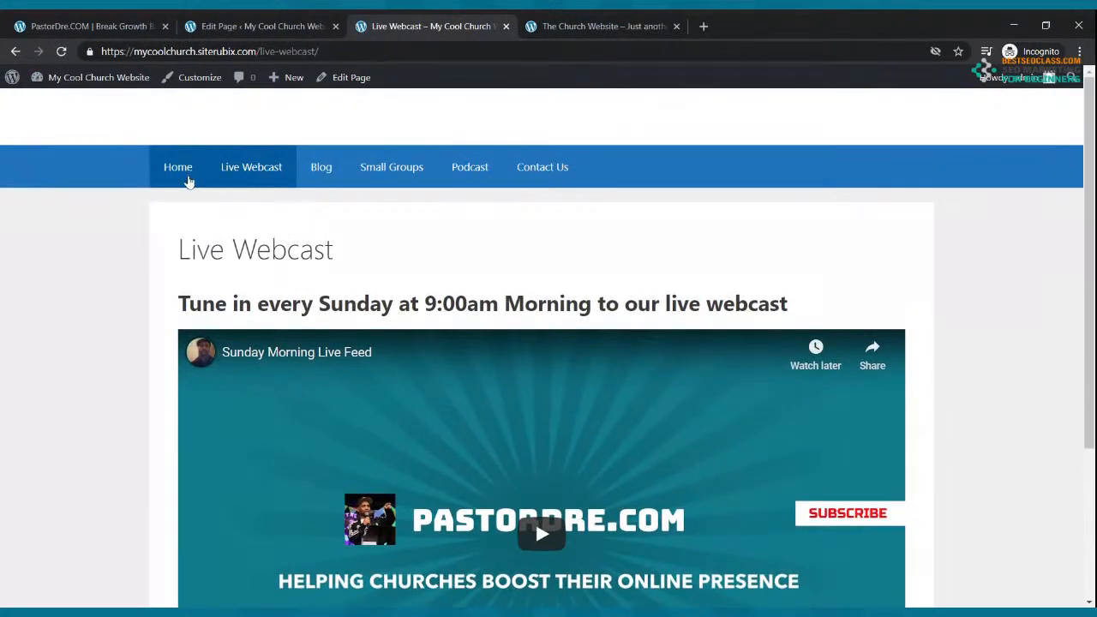
{"action": "left_click", "coordinate": [188, 182]}
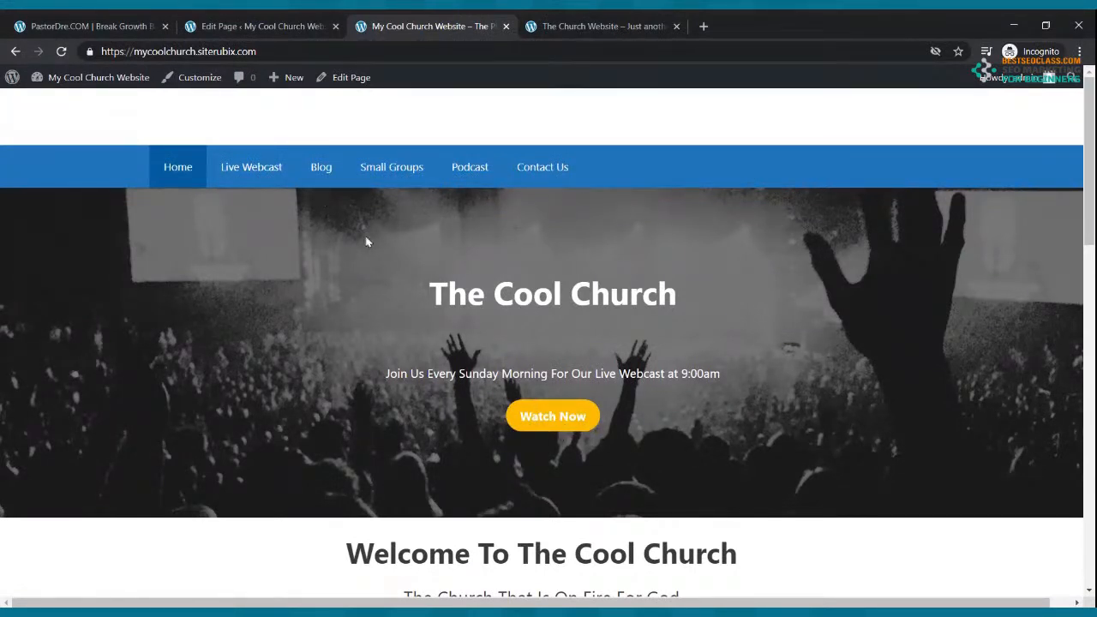
{"action": "left_click", "coordinate": [261, 31]}
{"action": "left_click", "coordinate": [23, 88]}
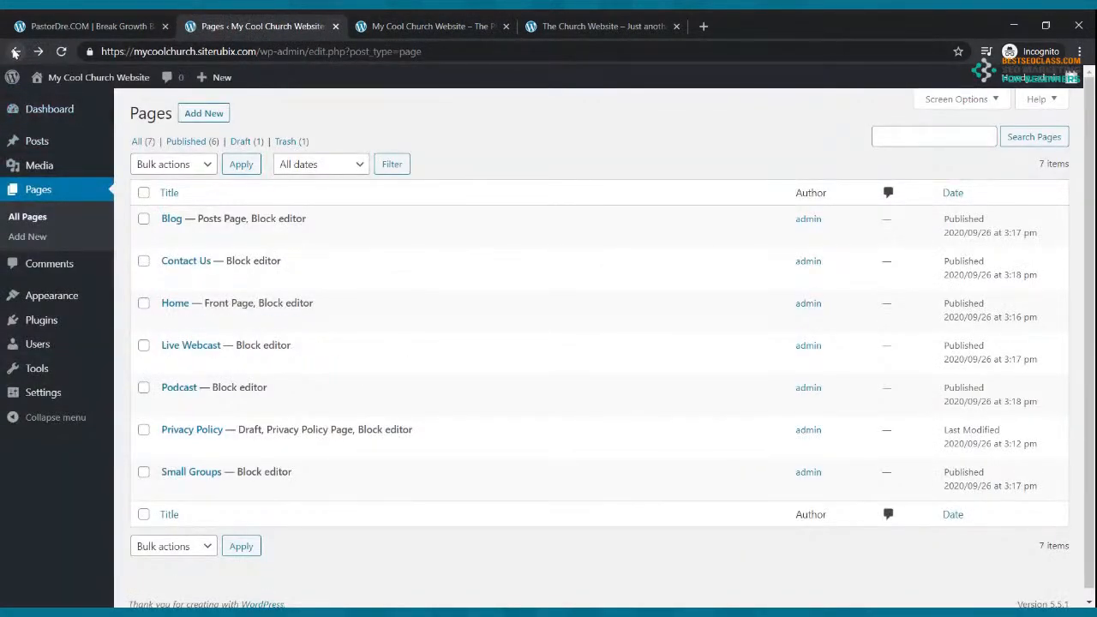
{"action": "left_click", "coordinate": [171, 320]}
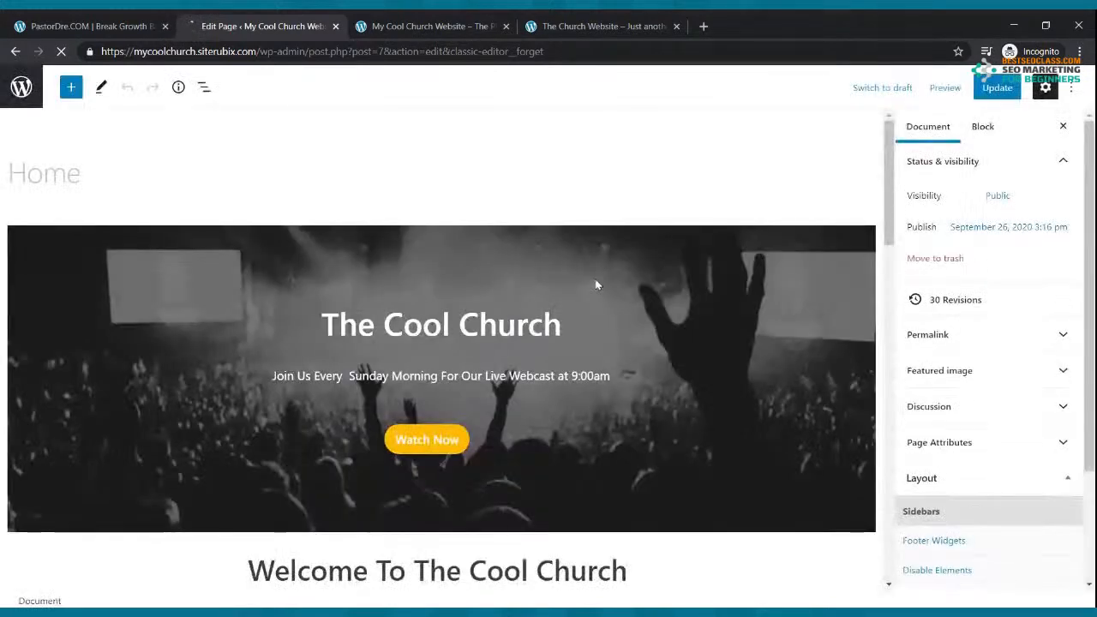
Link the Watch Now button to the pasted live-webcast URL and update the Home page.
{"action": "left_click", "coordinate": [452, 451]}
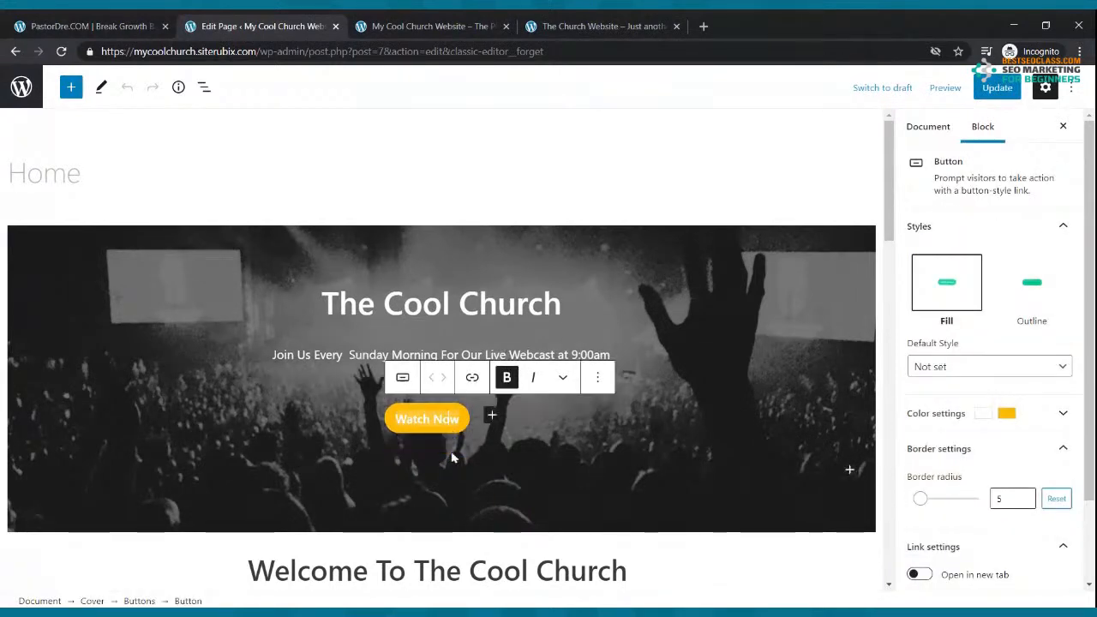
{"action": "left_click", "coordinate": [416, 28]}
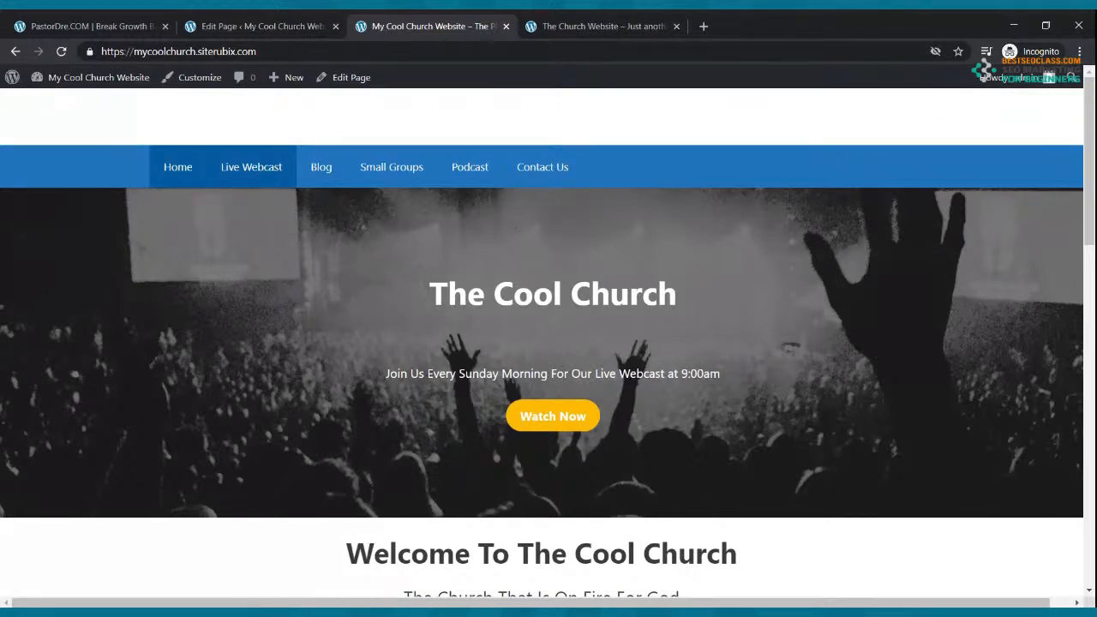
{"action": "left_click", "coordinate": [193, 26]}
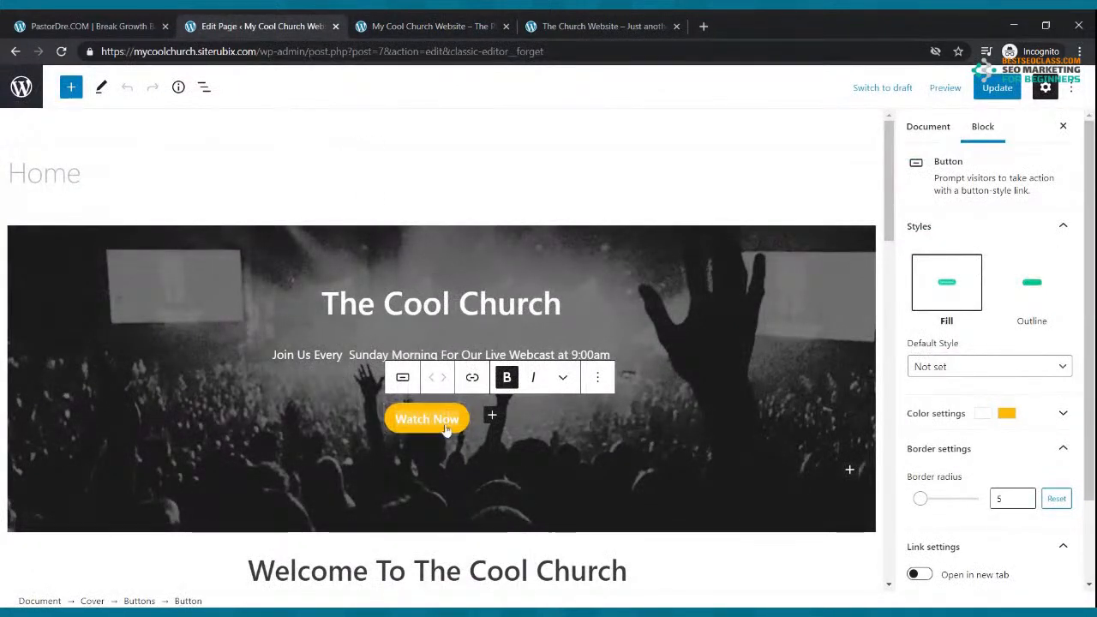
{"action": "left_click", "coordinate": [472, 378]}
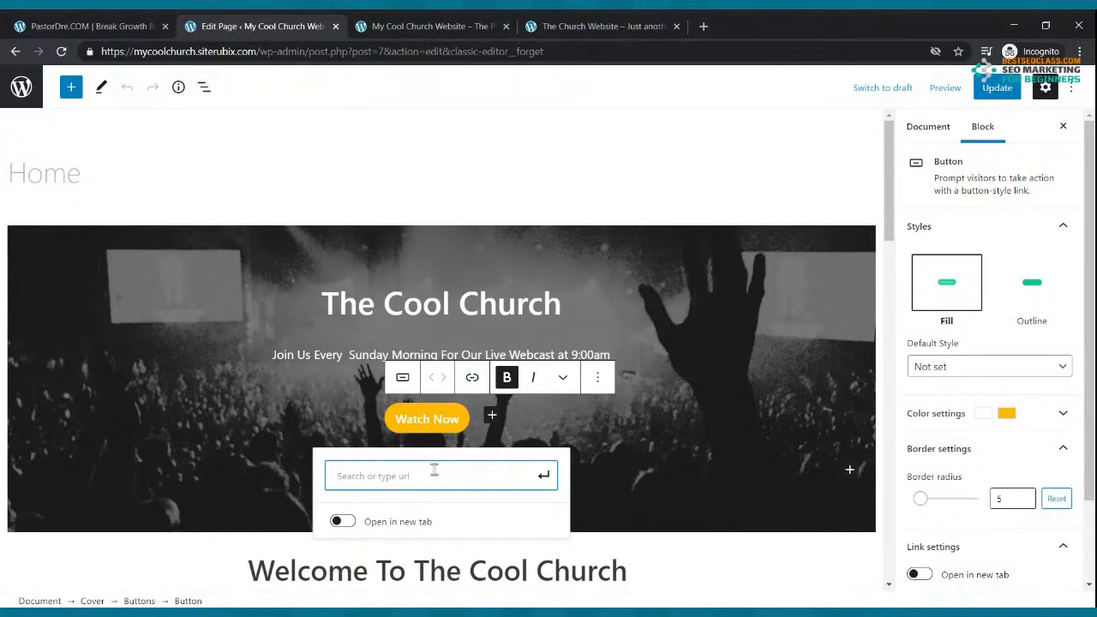
{"action": "key", "text": "ctrl+v"}
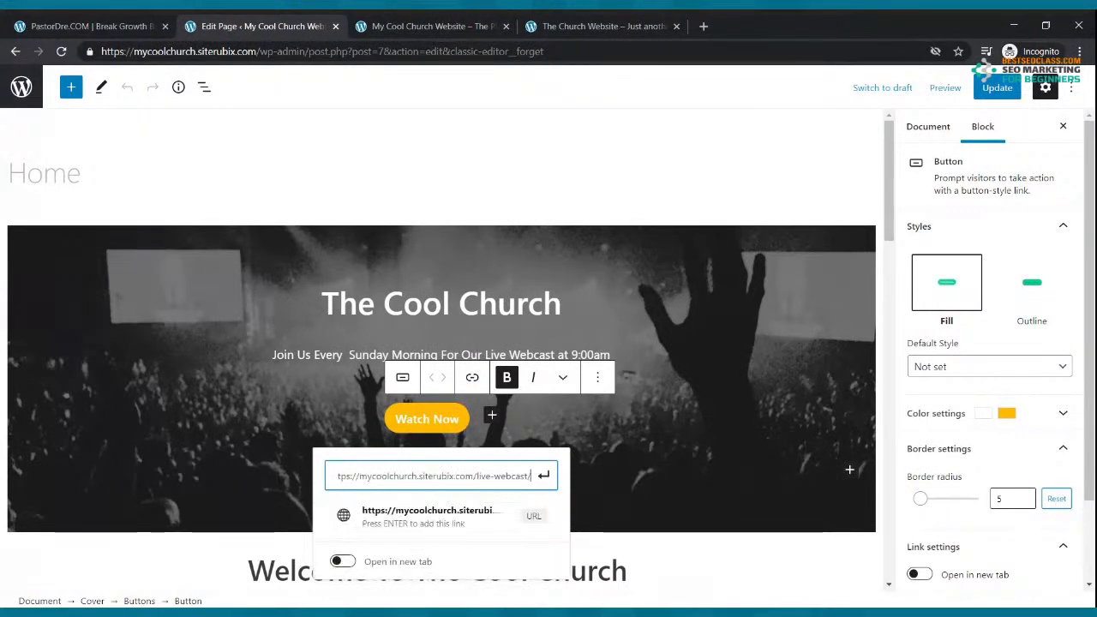
{"action": "left_click", "coordinate": [544, 476]}
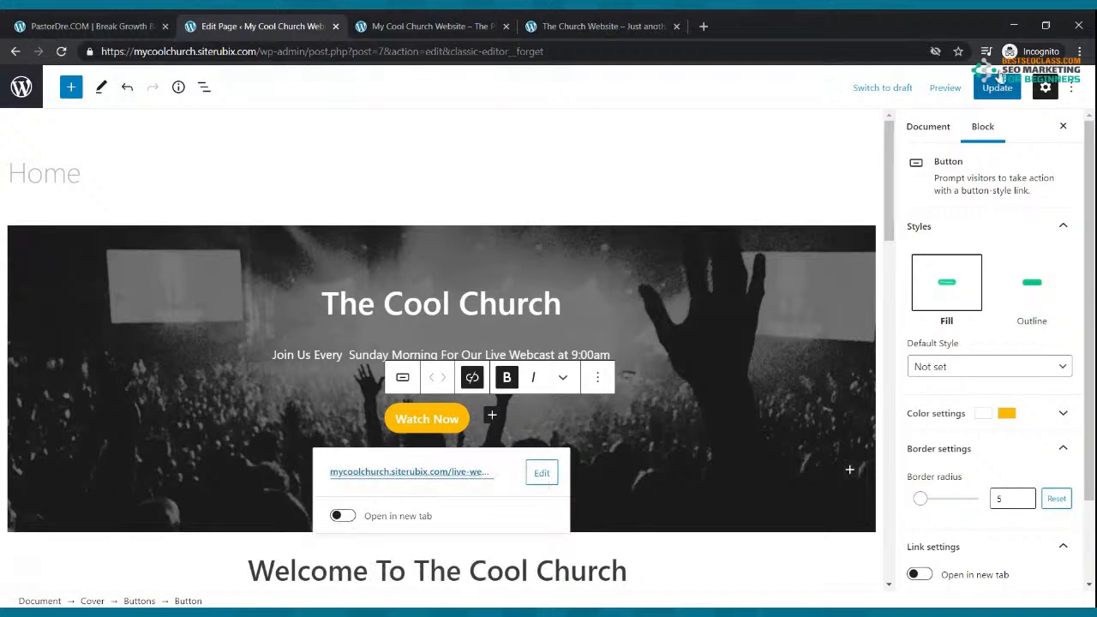
{"action": "left_click", "coordinate": [996, 88]}
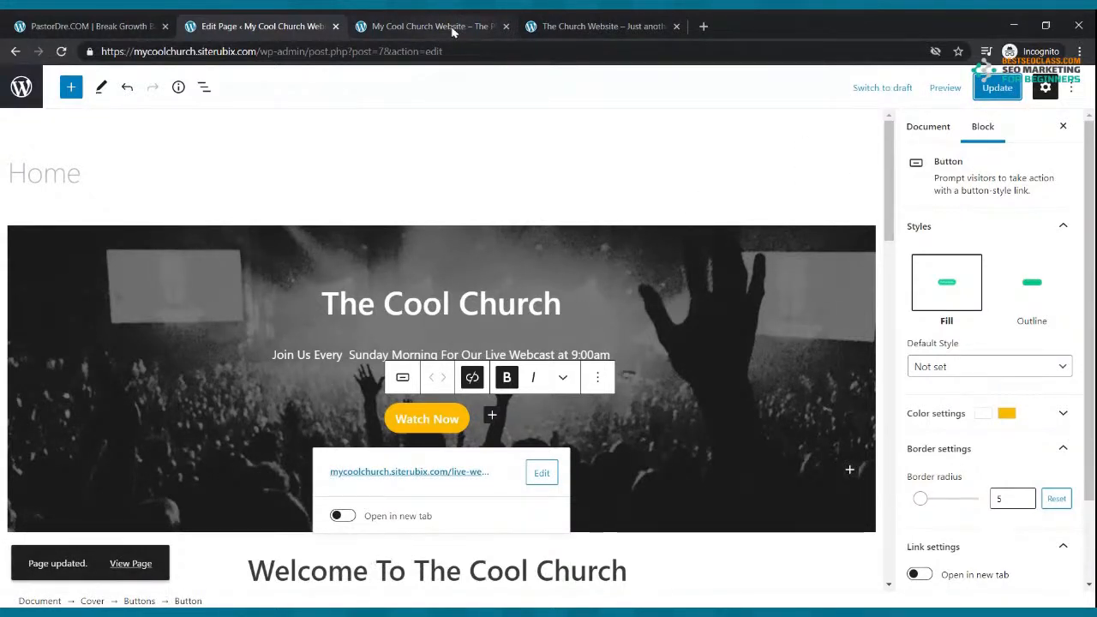
{"action": "left_click", "coordinate": [453, 30]}
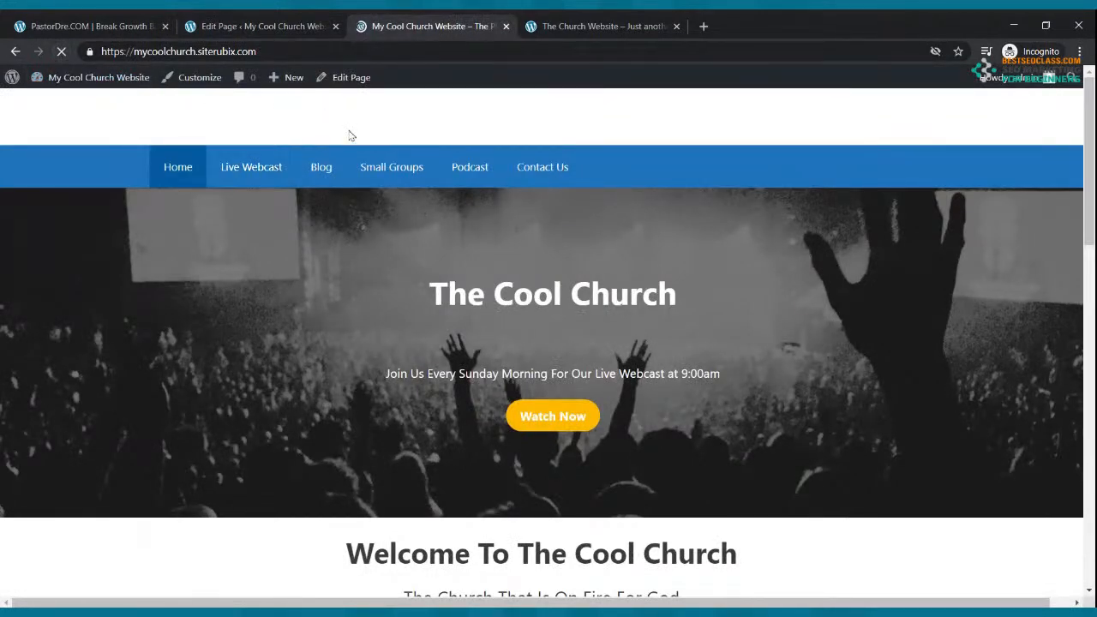
Follow the home page's Watch Now button and scroll the Live Webcast page to check the embedded stream.
{"action": "left_click", "coordinate": [534, 416]}
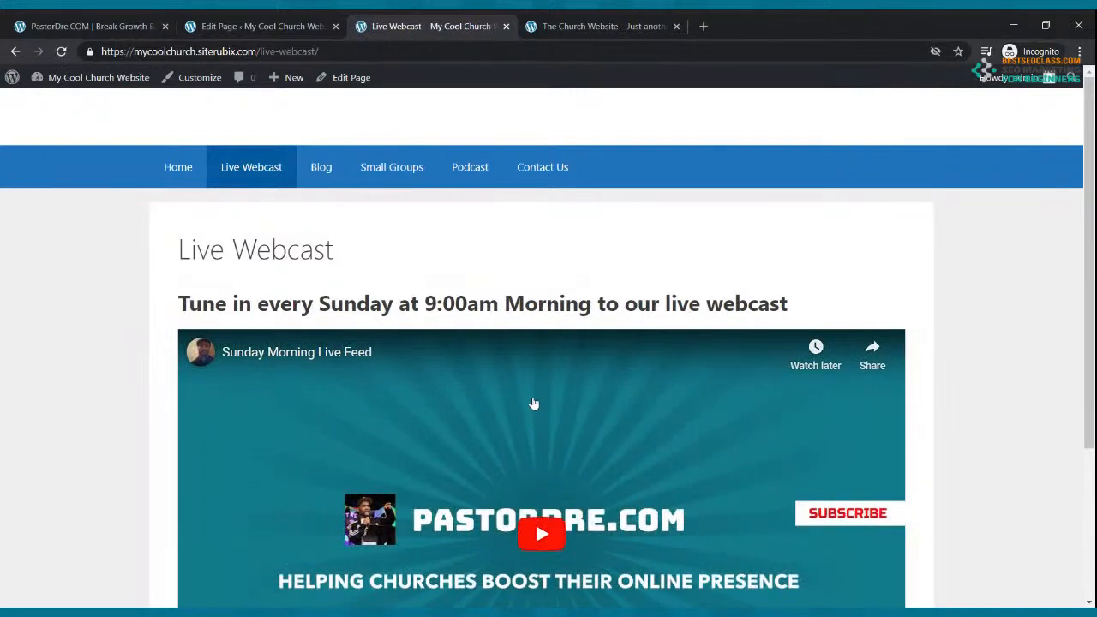
{"action": "left_click", "coordinate": [189, 184]}
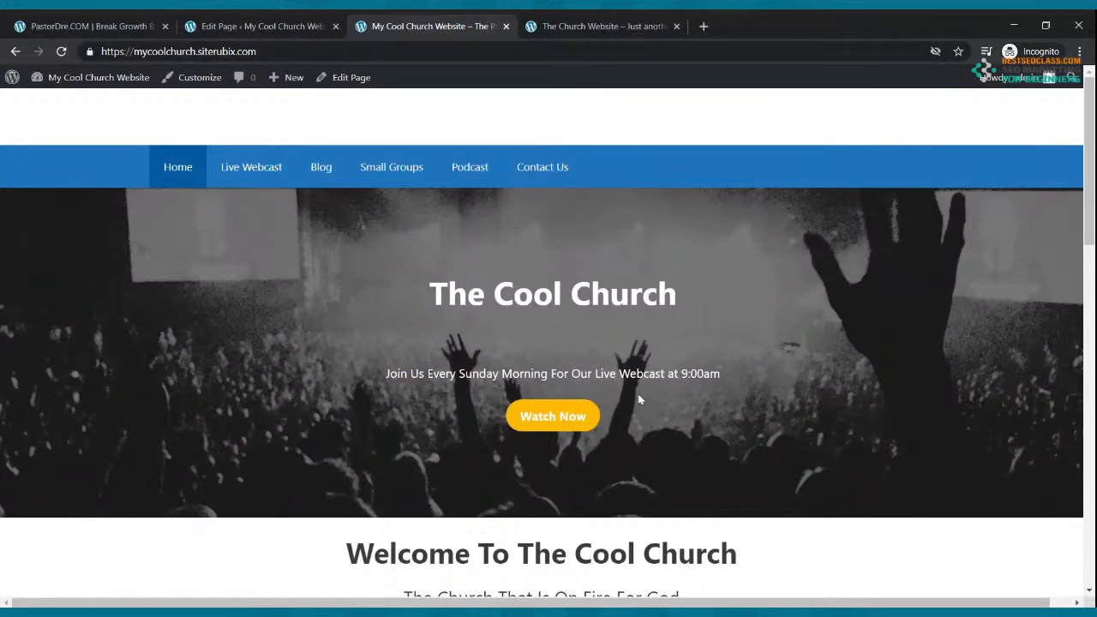
{"action": "left_click", "coordinate": [573, 417]}
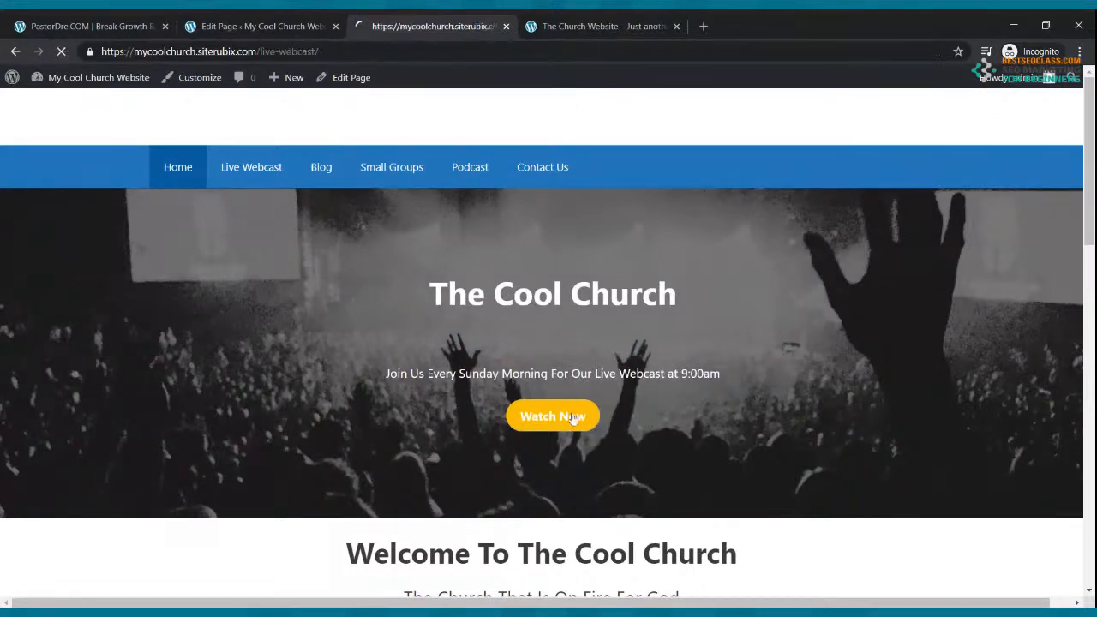
{"action": "scroll", "coordinate": [572, 420], "scroll_direction": "down", "scroll_amount": 3}
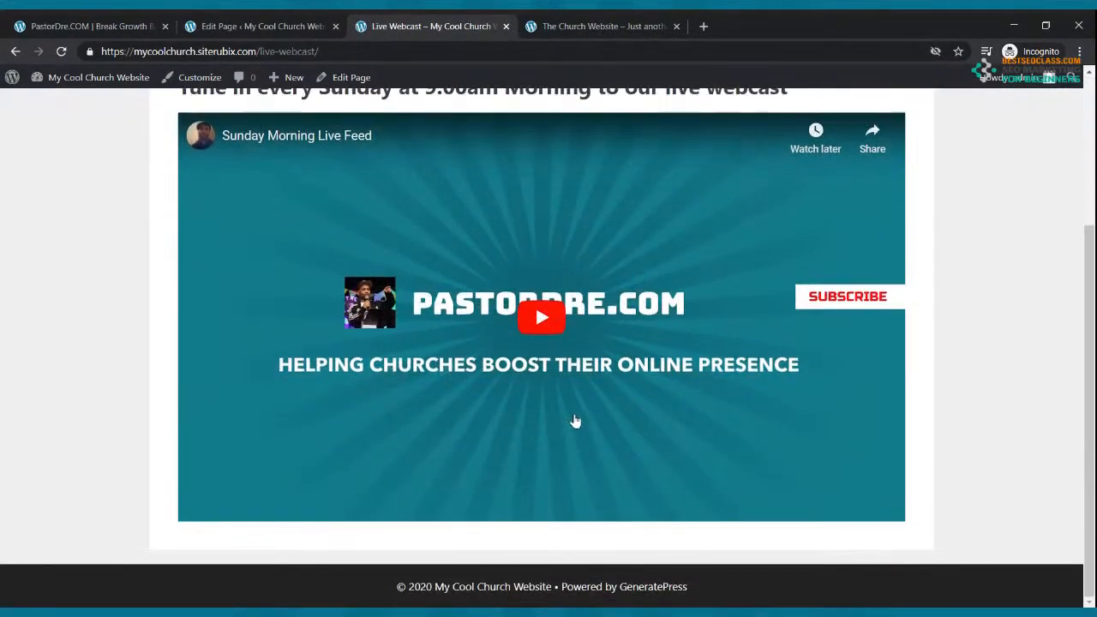
{"action": "scroll", "coordinate": [574, 420], "scroll_direction": "up", "scroll_amount": 3}
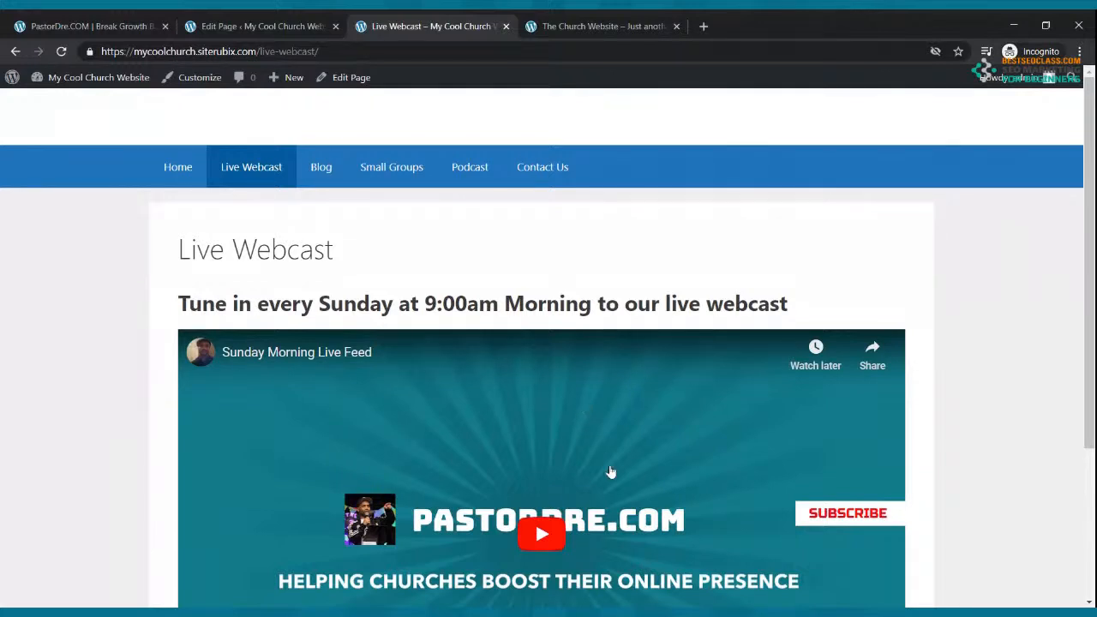
{"action": "scroll", "coordinate": [583, 431], "scroll_direction": "down", "scroll_amount": 2}
{"action": "scroll", "coordinate": [583, 429], "scroll_direction": "up", "scroll_amount": 2}
{"action": "scroll", "coordinate": [512, 267], "scroll_direction": "down", "scroll_amount": 3}
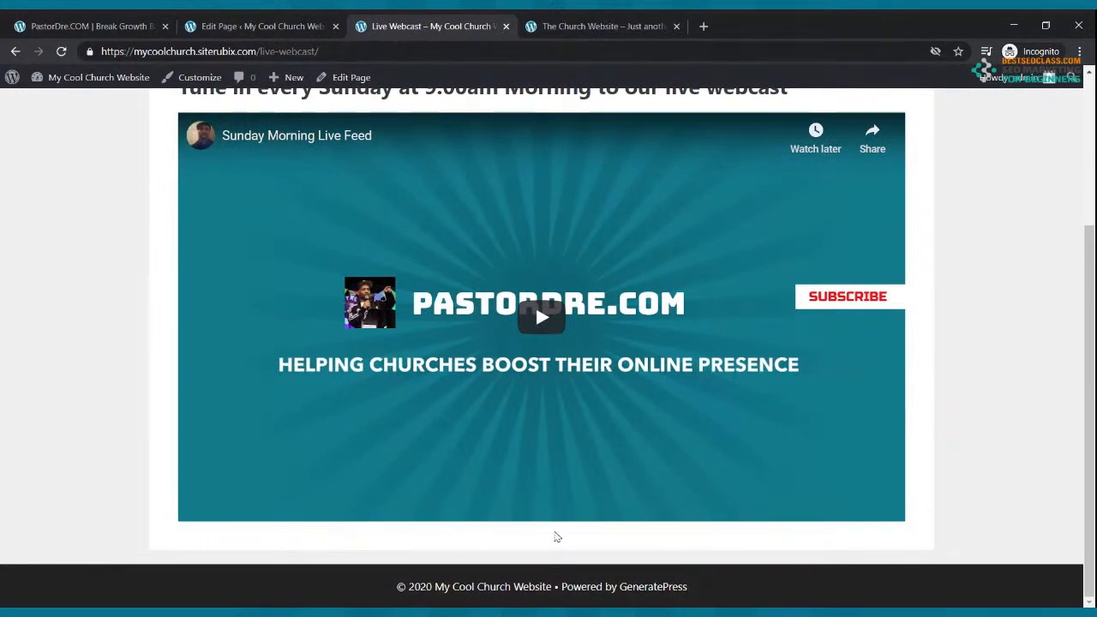
{"action": "scroll", "coordinate": [549, 521], "scroll_direction": "up", "scroll_amount": 3}
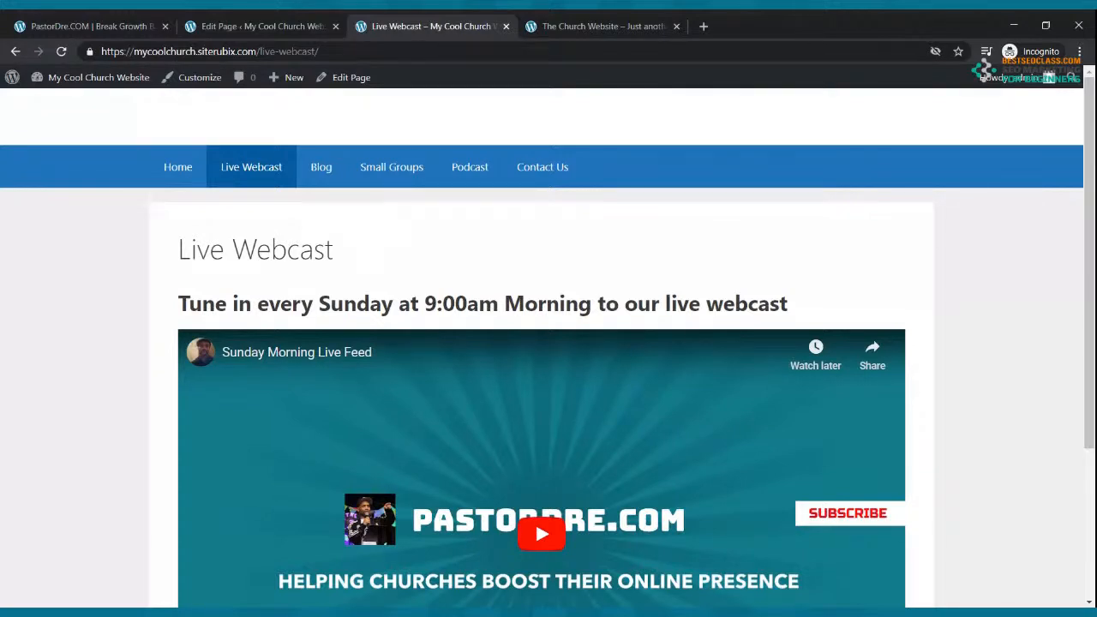
Scroll through the live Home page, then the Live Webcast page with its stream.
{"action": "left_click", "coordinate": [181, 168]}
{"action": "scroll", "coordinate": [471, 259], "scroll_direction": "down", "scroll_amount": 8}
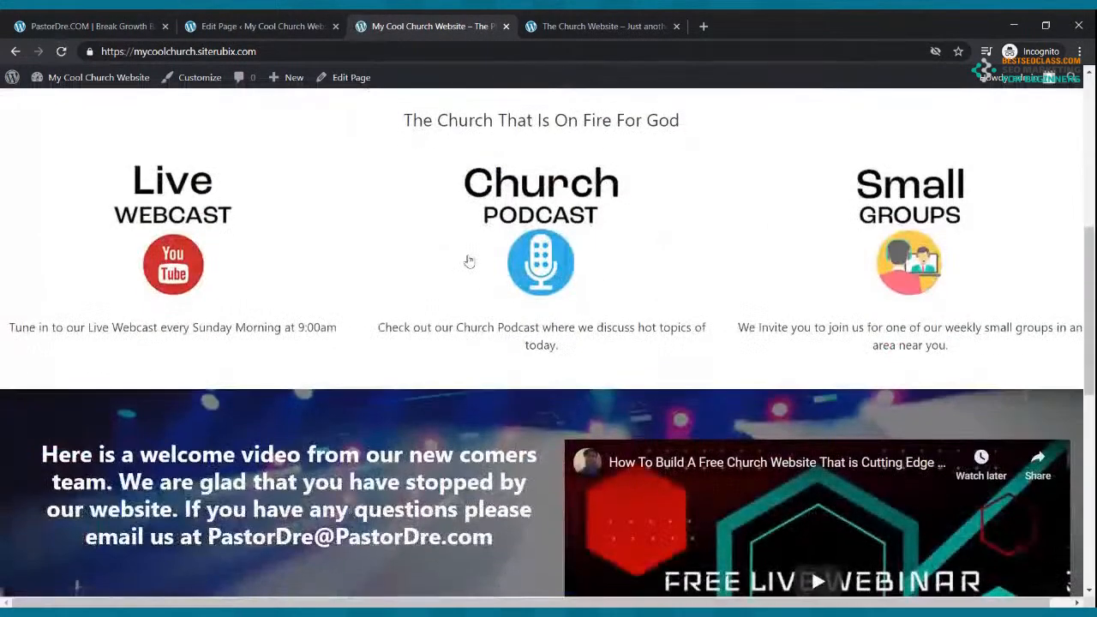
{"action": "scroll", "coordinate": [471, 260], "scroll_direction": "up", "scroll_amount": 3}
{"action": "left_click", "coordinate": [176, 367]}
{"action": "scroll", "coordinate": [343, 288], "scroll_direction": "down", "scroll_amount": 1}
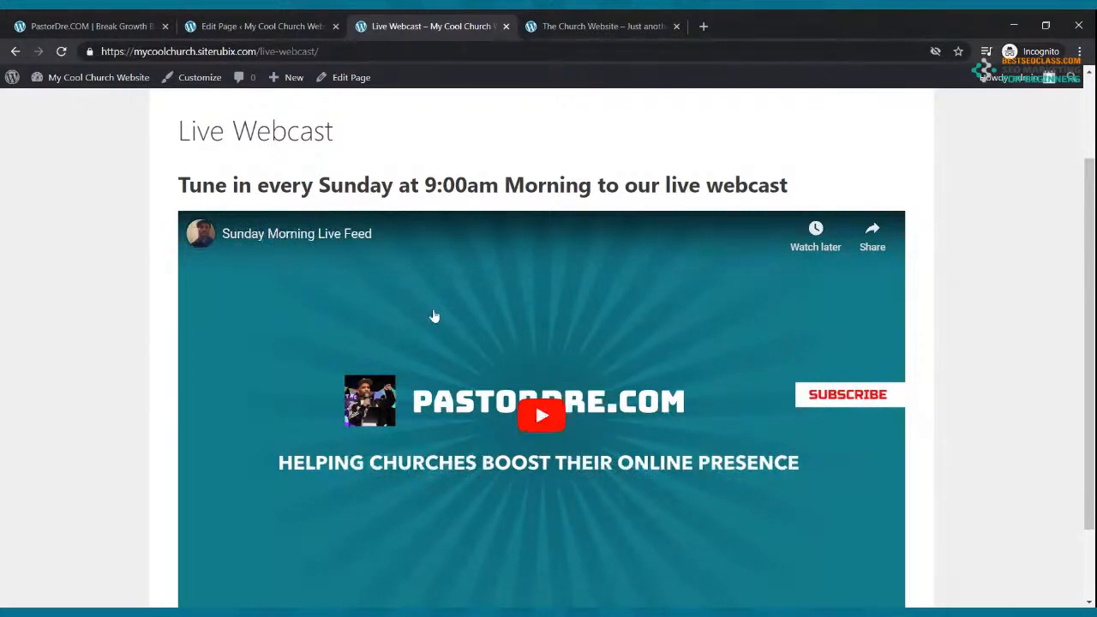
{"action": "scroll", "coordinate": [360, 250], "scroll_direction": "up", "scroll_amount": 2}
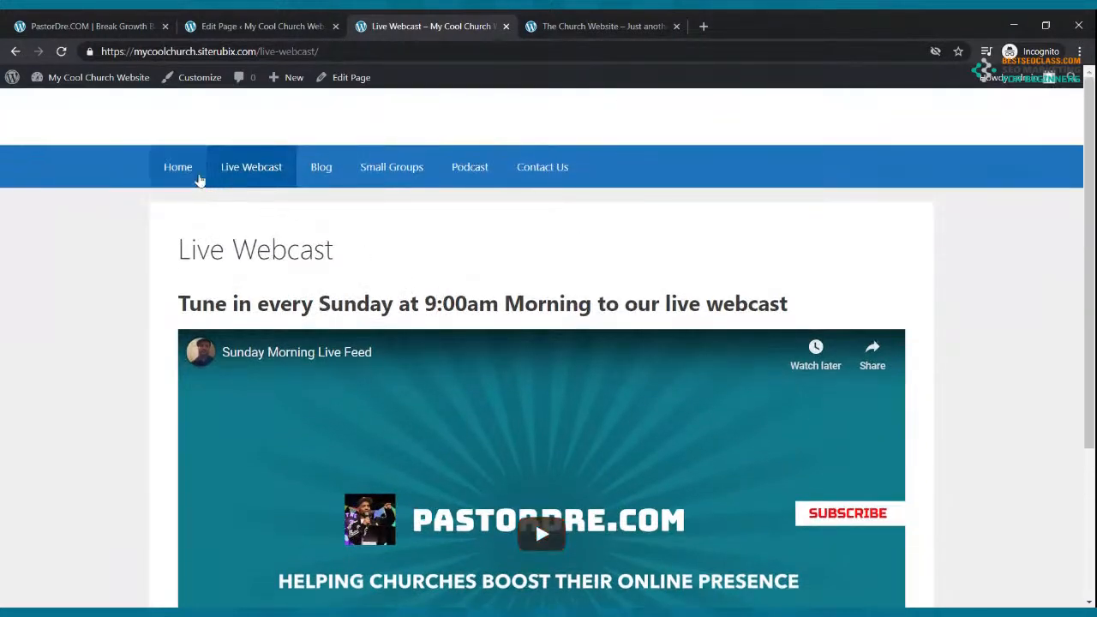
Go back to the live Home page, scroll it, and return to the editor tab.
{"action": "left_click", "coordinate": [194, 174]}
{"action": "scroll", "coordinate": [348, 225], "scroll_direction": "down", "scroll_amount": 13}
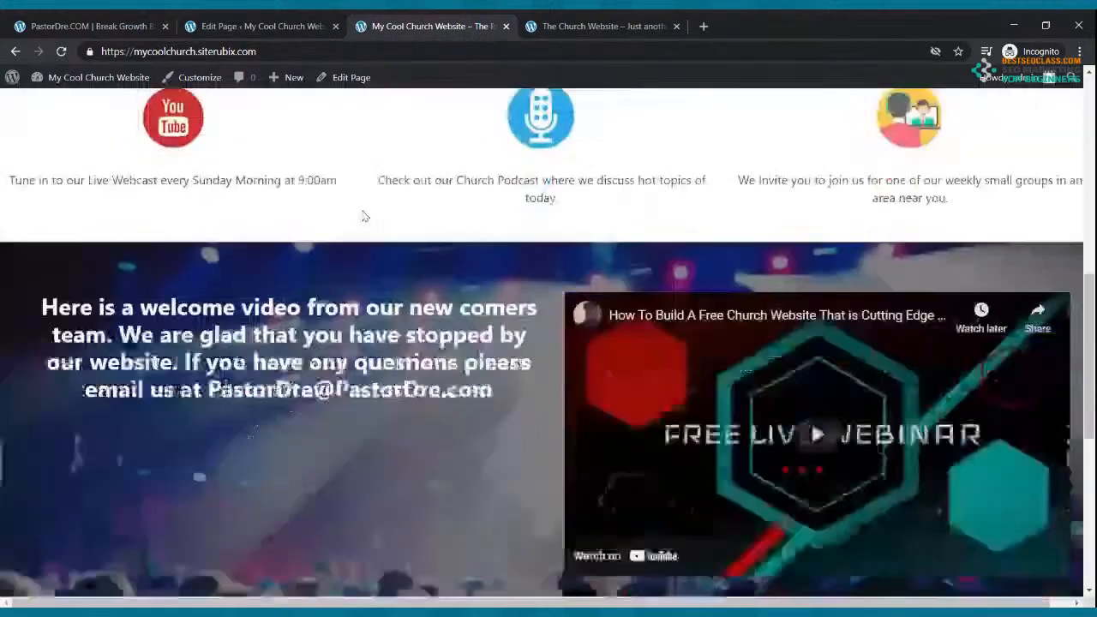
{"action": "scroll", "coordinate": [365, 212], "scroll_direction": "up", "scroll_amount": 12}
{"action": "scroll", "coordinate": [365, 216], "scroll_direction": "up", "scroll_amount": 1}
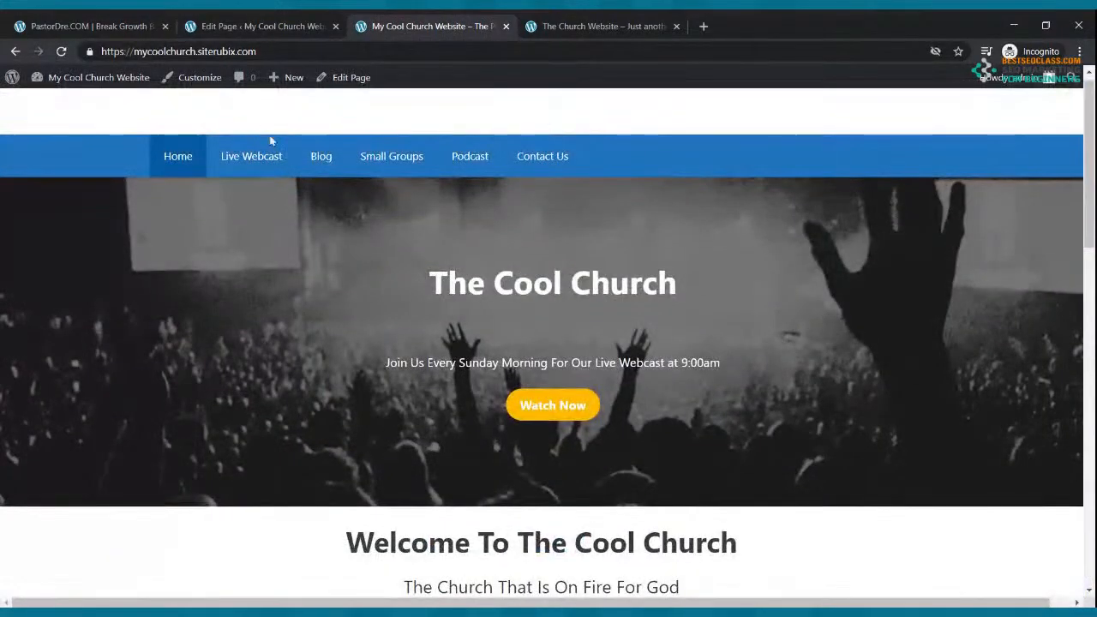
{"action": "left_click", "coordinate": [288, 28]}
Trash the sample 'Hello world!' post from Posts and start a new post.
{"action": "left_click", "coordinate": [21, 86]}
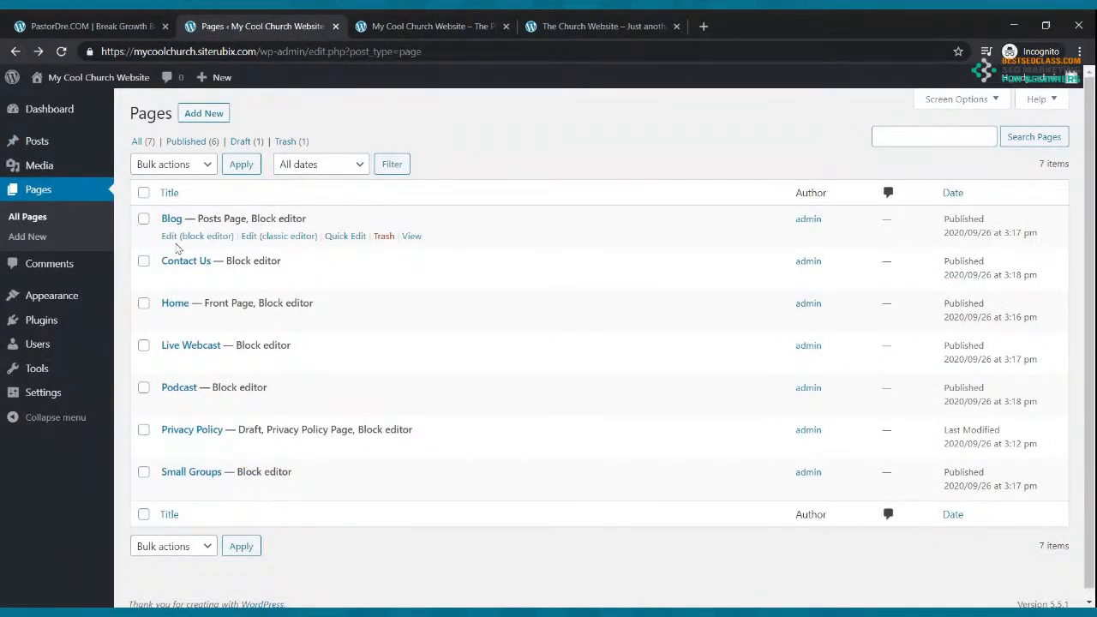
{"action": "left_click", "coordinate": [49, 145]}
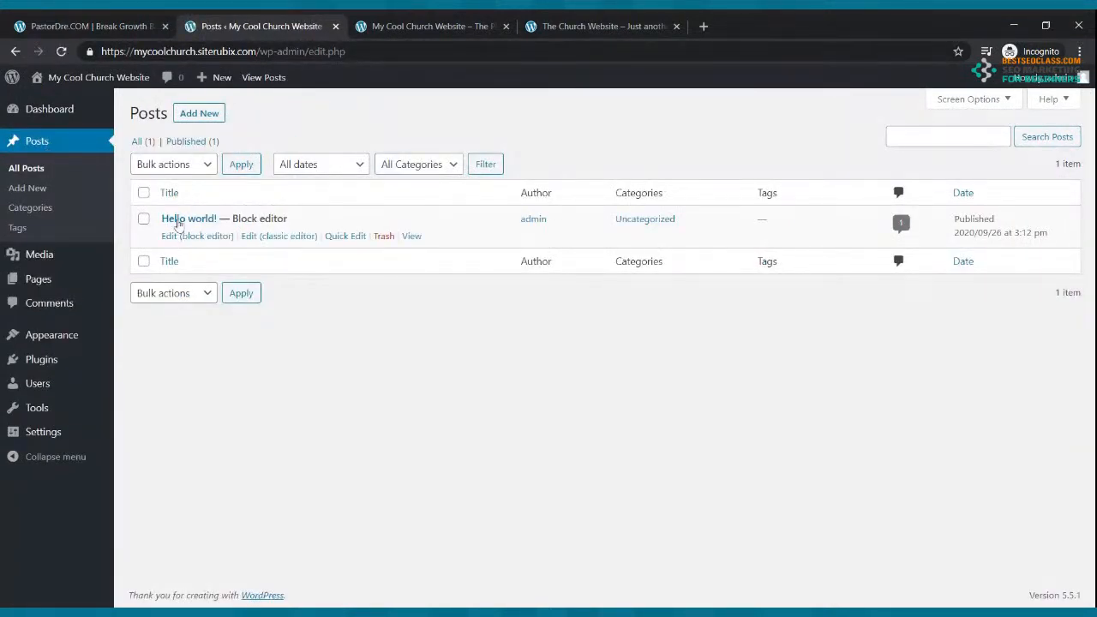
{"action": "left_click", "coordinate": [382, 236]}
{"action": "left_click", "coordinate": [210, 116]}
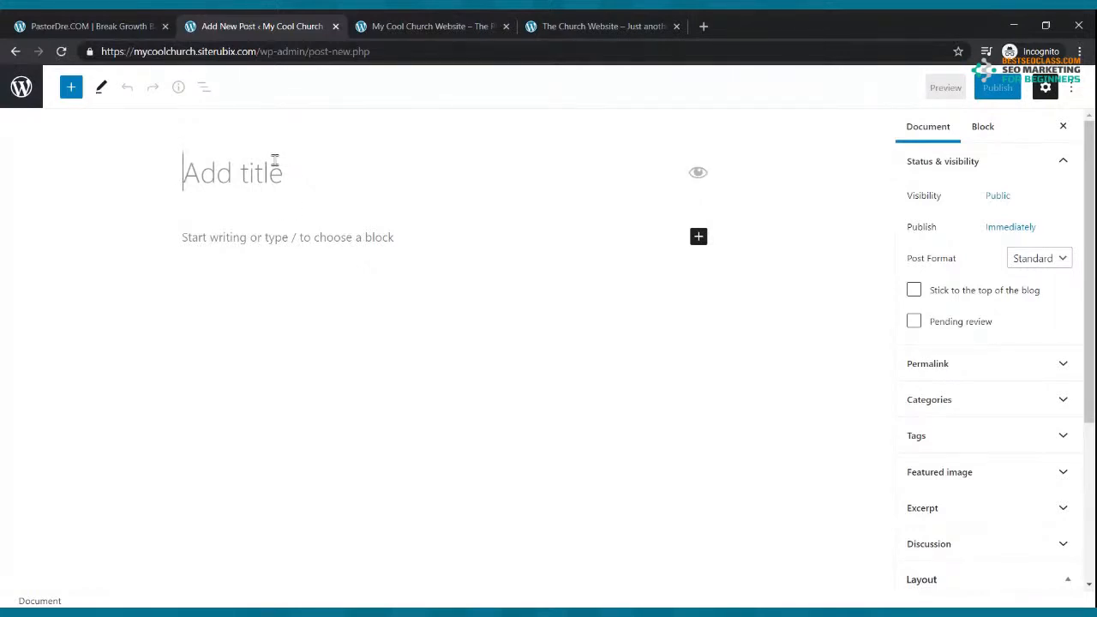
Title the new post 'My Churches First Blog'.
{"action": "type", "text": "My co"}
{"action": "key", "text": "BackSpace"}
{"action": "key", "text": "BackSpace"}
{"action": "type", "text": "C"}
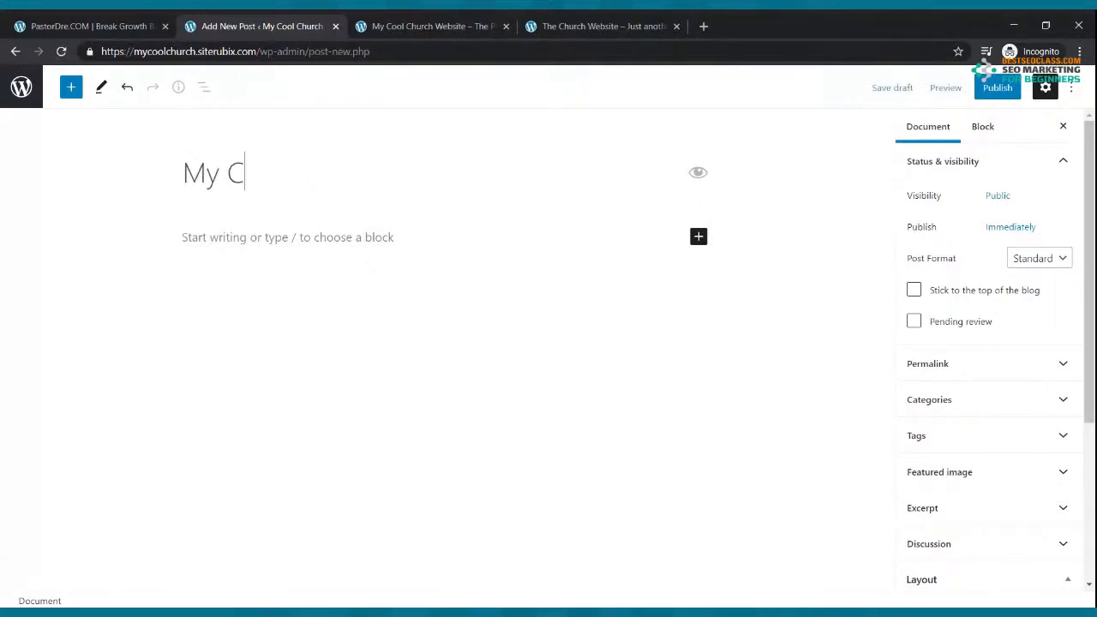
{"action": "type", "text": "hurches First bl"}
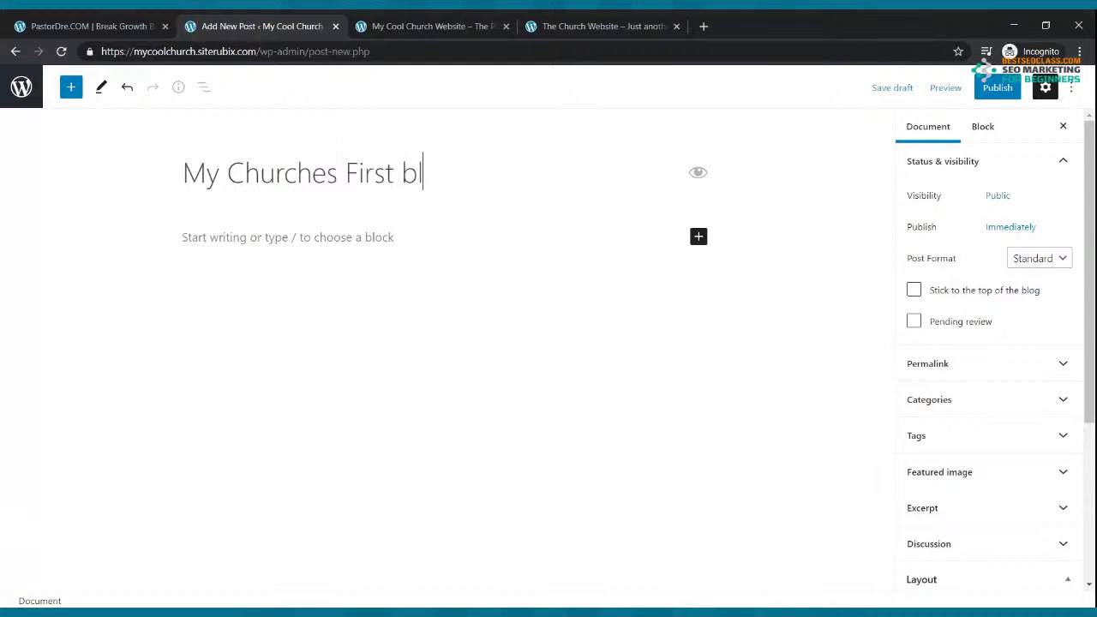
{"action": "key", "text": "BackSpace"}
{"action": "type", "text": "Blog"}
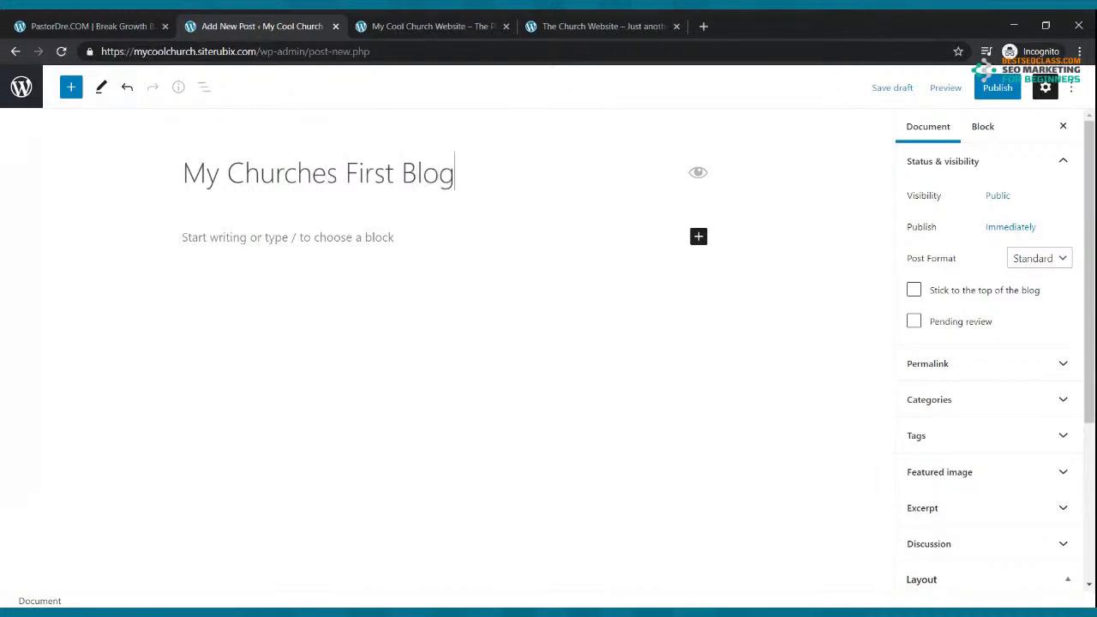
Write 'Hello everyone thank you for stopping by our blog.' and paste copies into two paragraphs.
{"action": "left_click", "coordinate": [244, 239]}
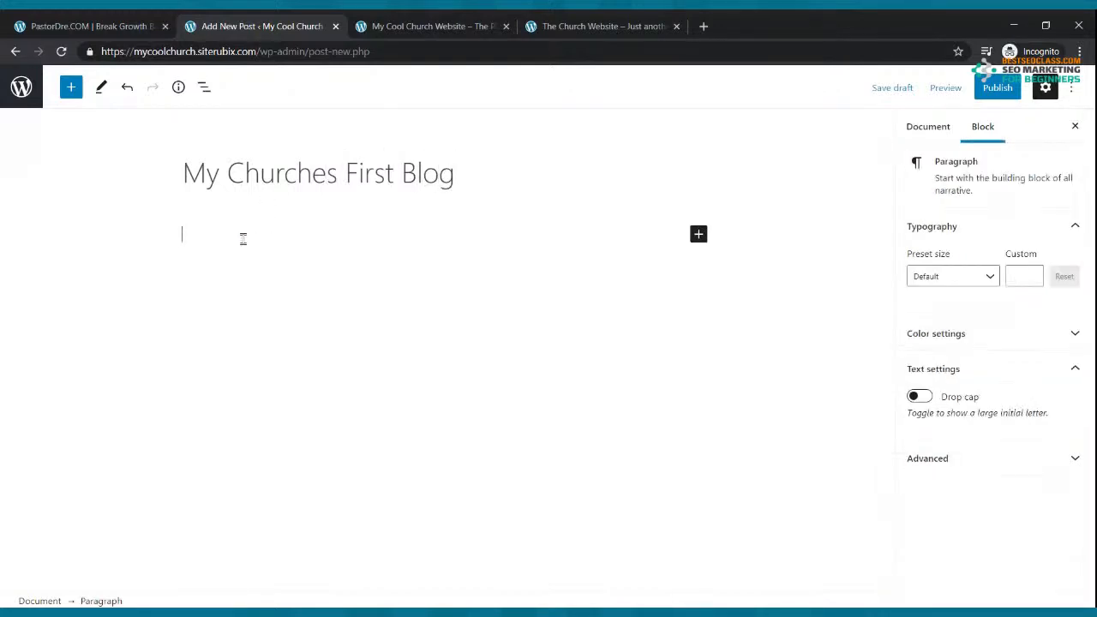
{"action": "type", "text": "Hello everyone thank you for stopping"}
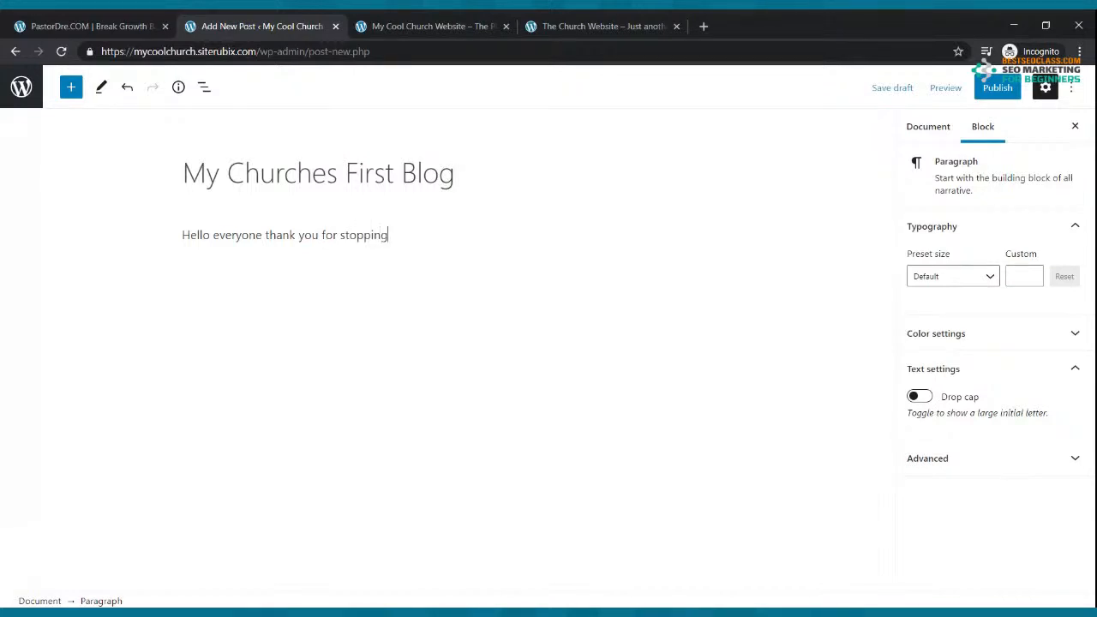
{"action": "type", "text": " by our blog."}
{"action": "key", "text": "Return"}
{"action": "left_click_drag", "start_coordinate": [467, 241], "coordinate": [183, 240]}
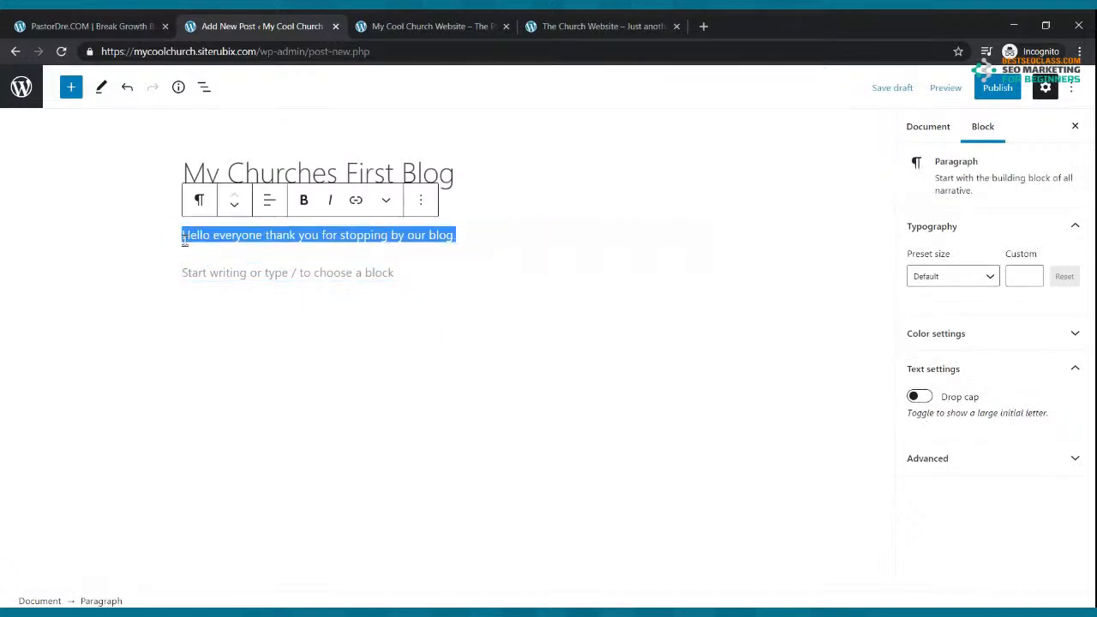
{"action": "left_click", "coordinate": [524, 238]}
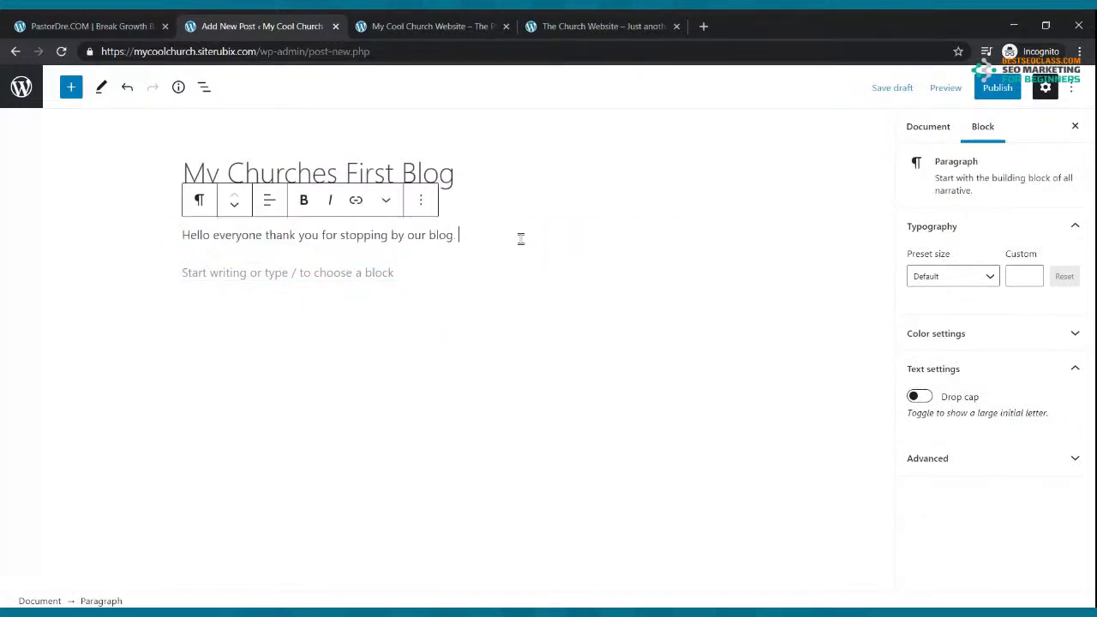
{"action": "key", "text": "ctrl+v"}
{"action": "key", "text": "ctrl+v"}
{"action": "key", "text": "ctrl+v"}
{"action": "key", "text": "ctrl+v"}
{"action": "key", "text": "ctrl+v"}
{"action": "key", "text": "ctrl+v"}
{"action": "key", "text": "ctrl+v"}
{"action": "key", "text": "ctrl+v"}
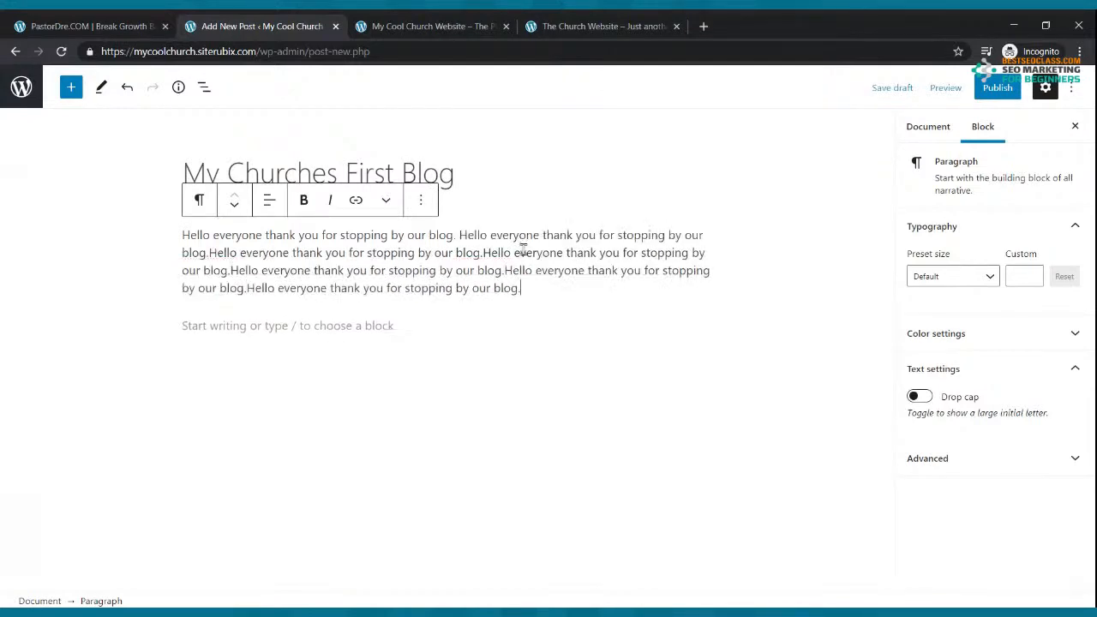
{"action": "key", "text": "Return"}
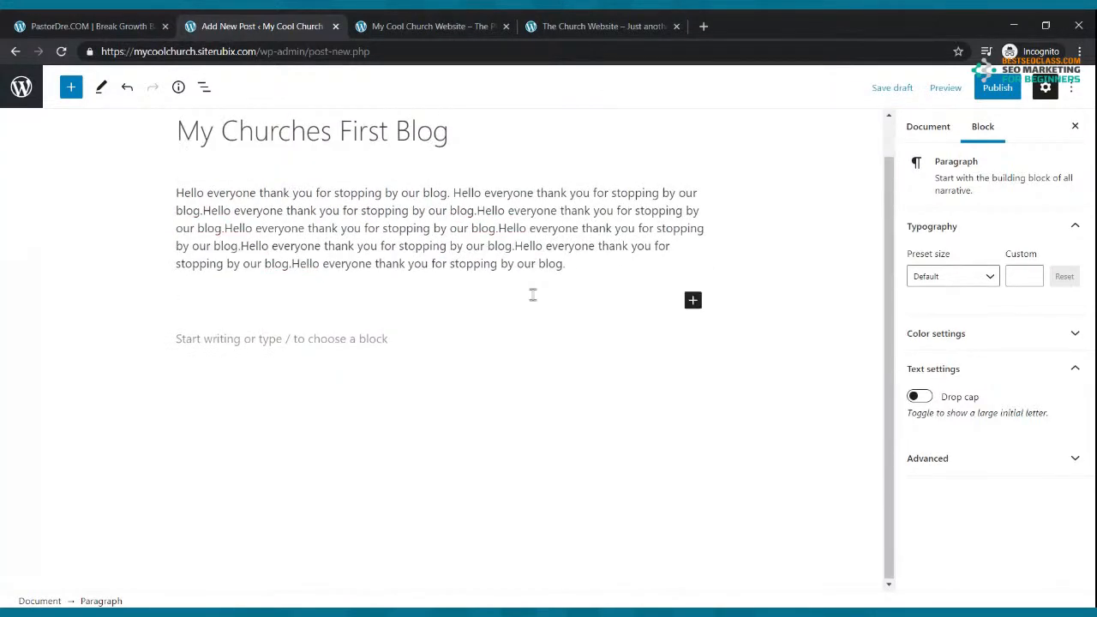
{"action": "key", "text": "ctrl+v"}
{"action": "key", "text": "ctrl+v"}
{"action": "key", "text": "ctrl+v"}
{"action": "key", "text": "ctrl+v"}
{"action": "key", "text": "ctrl+v"}
{"action": "key", "text": "ctrl+v"}
{"action": "key", "text": "ctrl+v"}
{"action": "key", "text": "ctrl+v"}
{"action": "key", "text": "ctrl+v"}
{"action": "key", "text": "ctrl+v"}
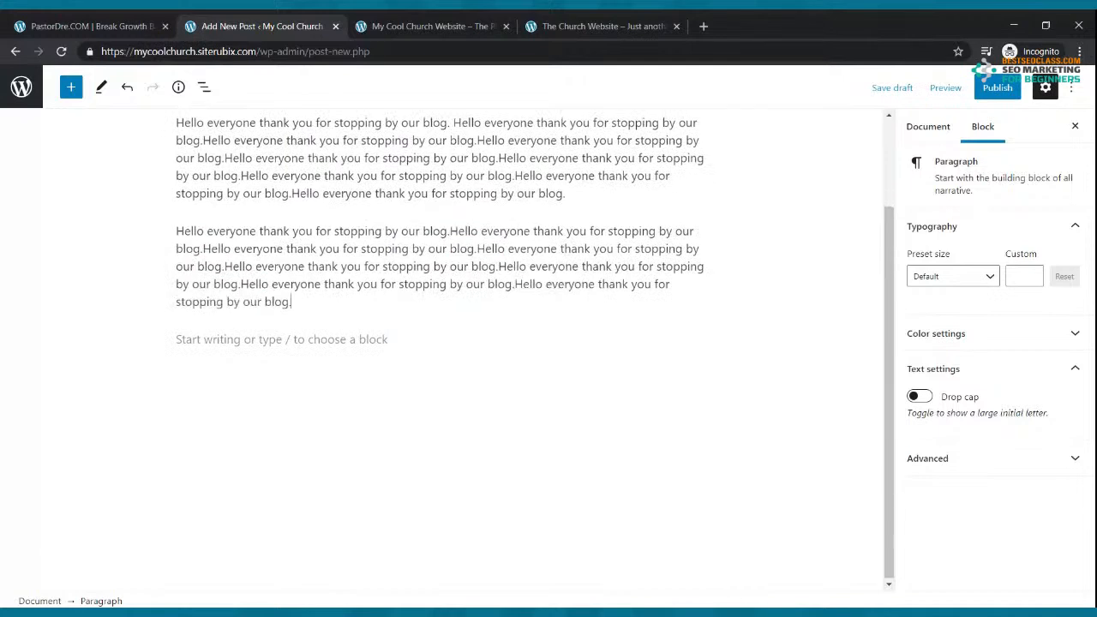
{"action": "scroll", "coordinate": [533, 293], "scroll_direction": "up", "scroll_amount": 3}
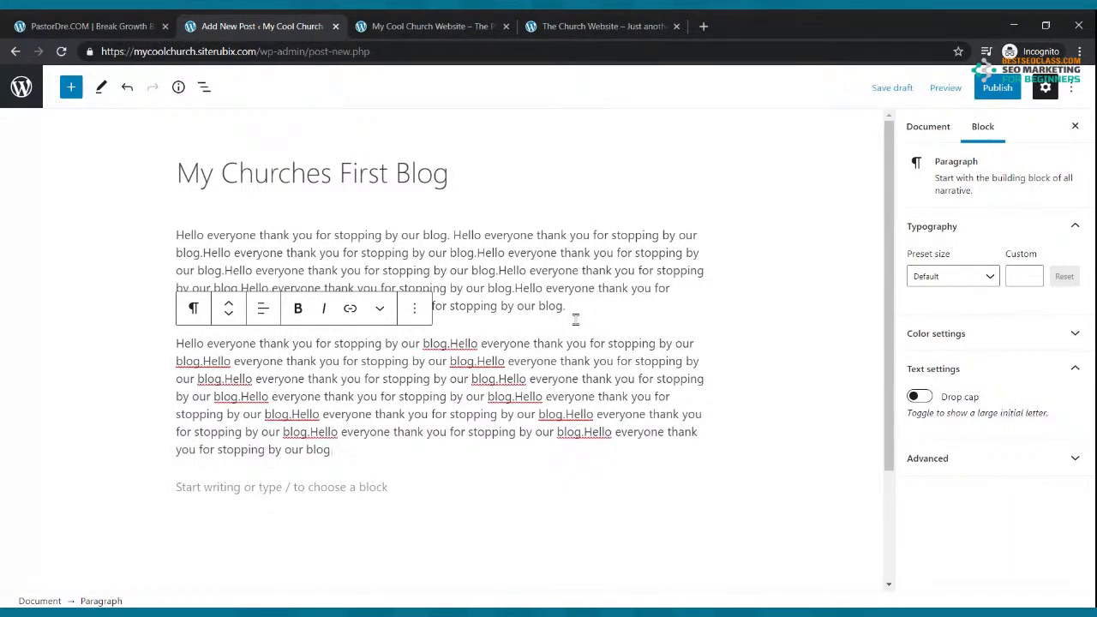
Publish 'My Churches First Blog', read it via the live Blog page, then return to Posts.
{"action": "left_click", "coordinate": [994, 94]}
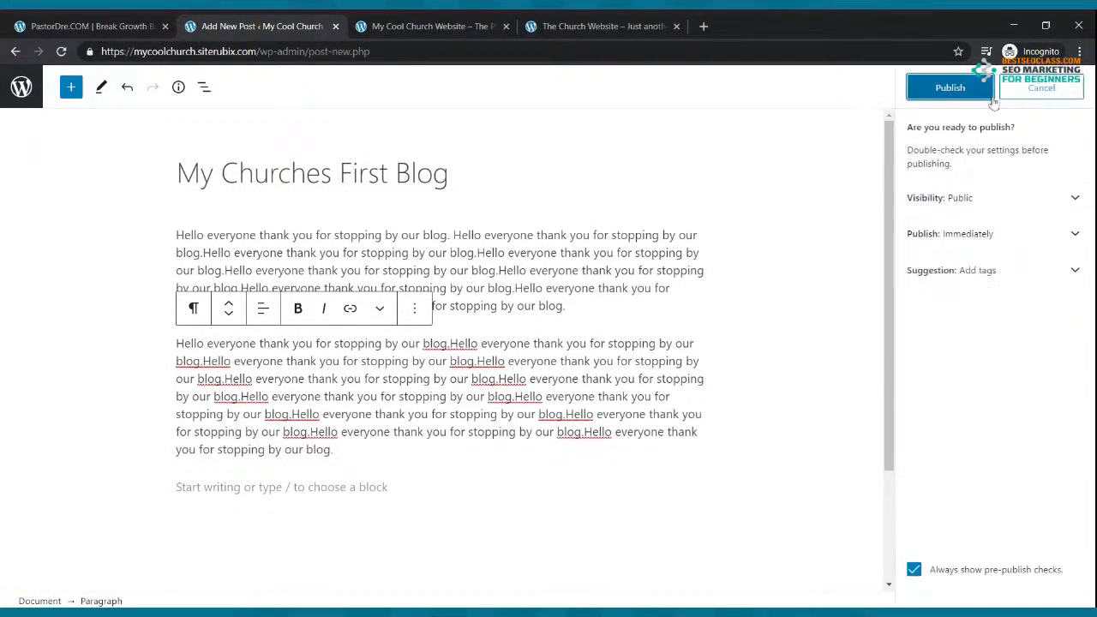
{"action": "left_click", "coordinate": [987, 94]}
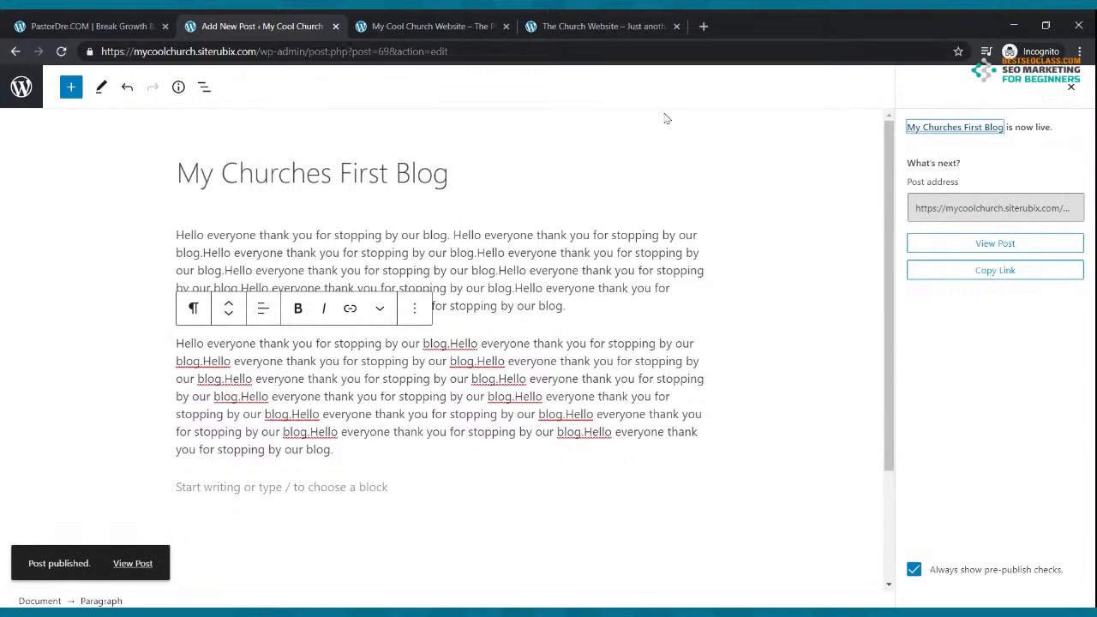
{"action": "left_click", "coordinate": [402, 28]}
{"action": "left_click", "coordinate": [327, 168]}
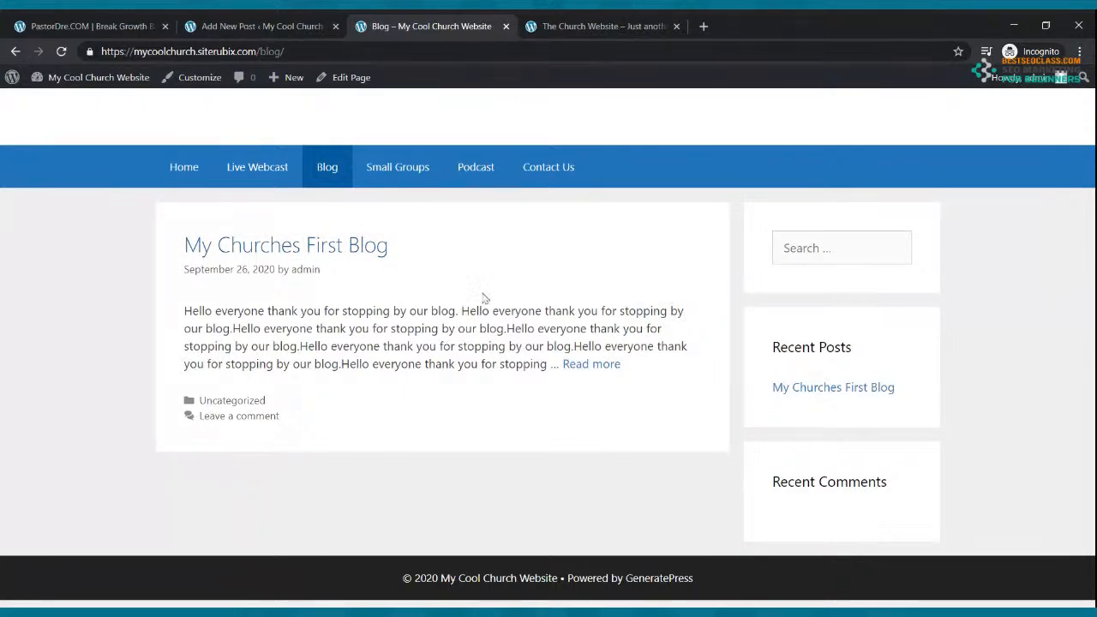
{"action": "left_click", "coordinate": [567, 364]}
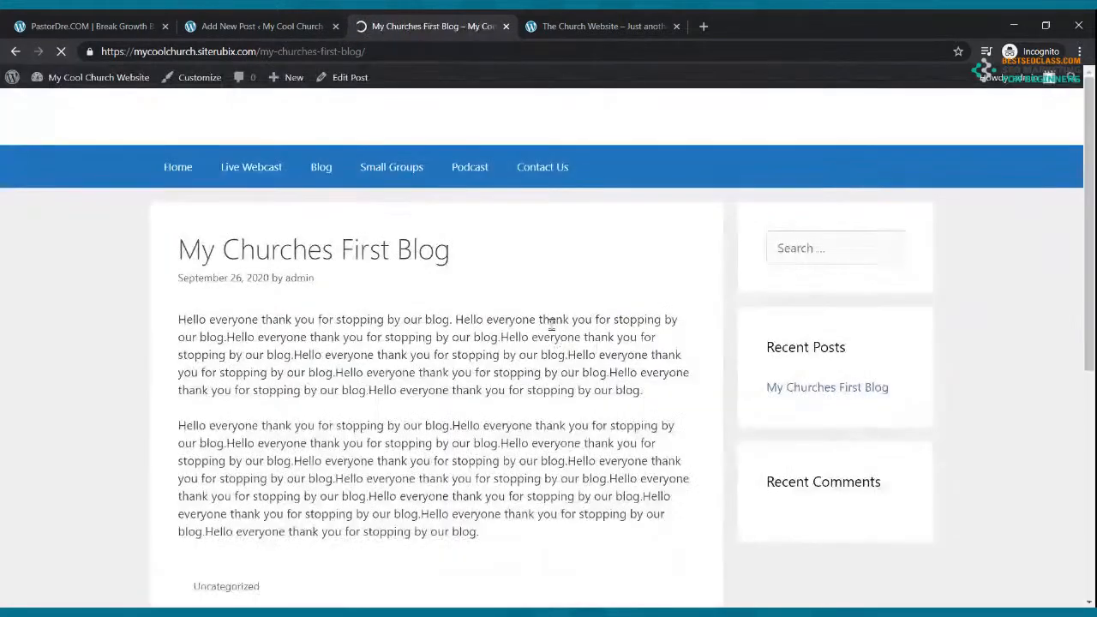
{"action": "scroll", "coordinate": [553, 329], "scroll_direction": "down", "scroll_amount": 4}
{"action": "scroll", "coordinate": [554, 331], "scroll_direction": "up", "scroll_amount": 4}
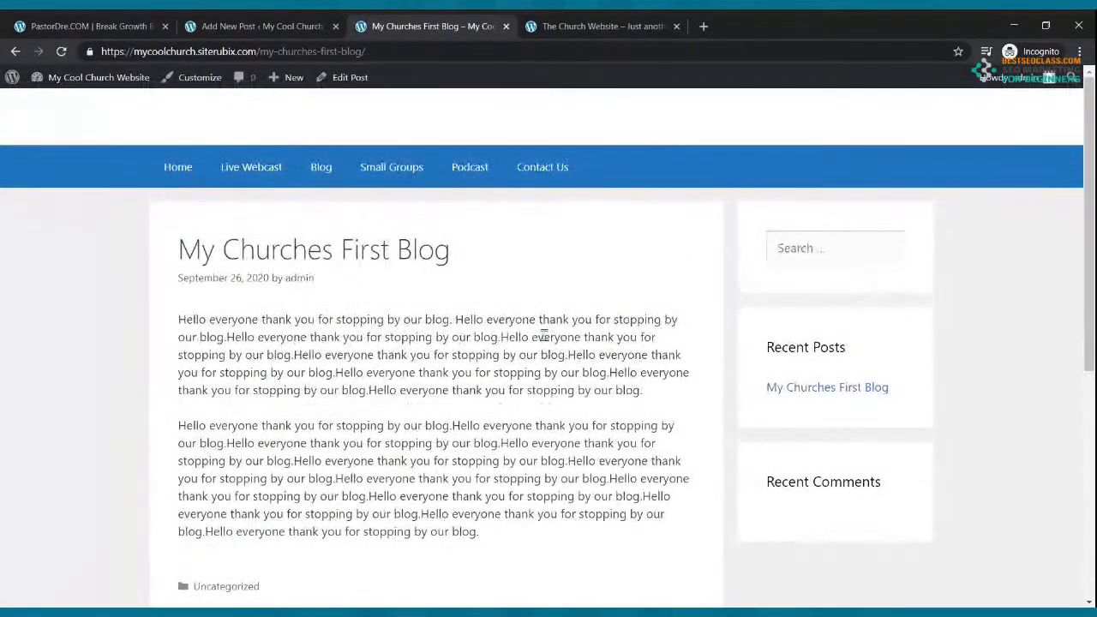
{"action": "left_click", "coordinate": [291, 24]}
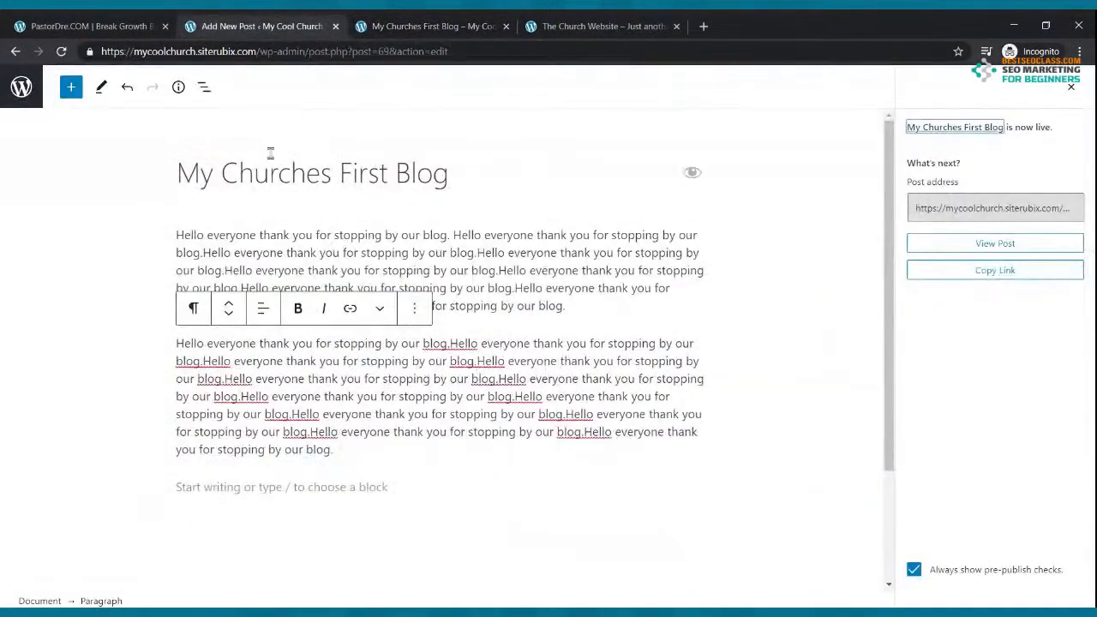
{"action": "left_click", "coordinate": [15, 52]}
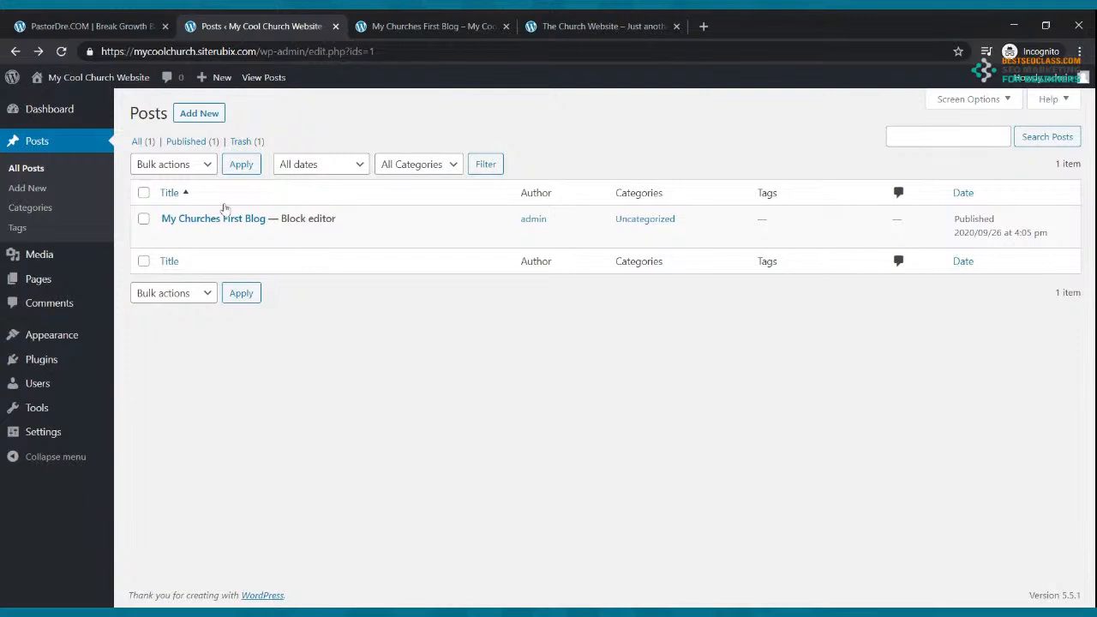
Start another post titled 'Read This Powerful Testimony'.
{"action": "left_click", "coordinate": [192, 117]}
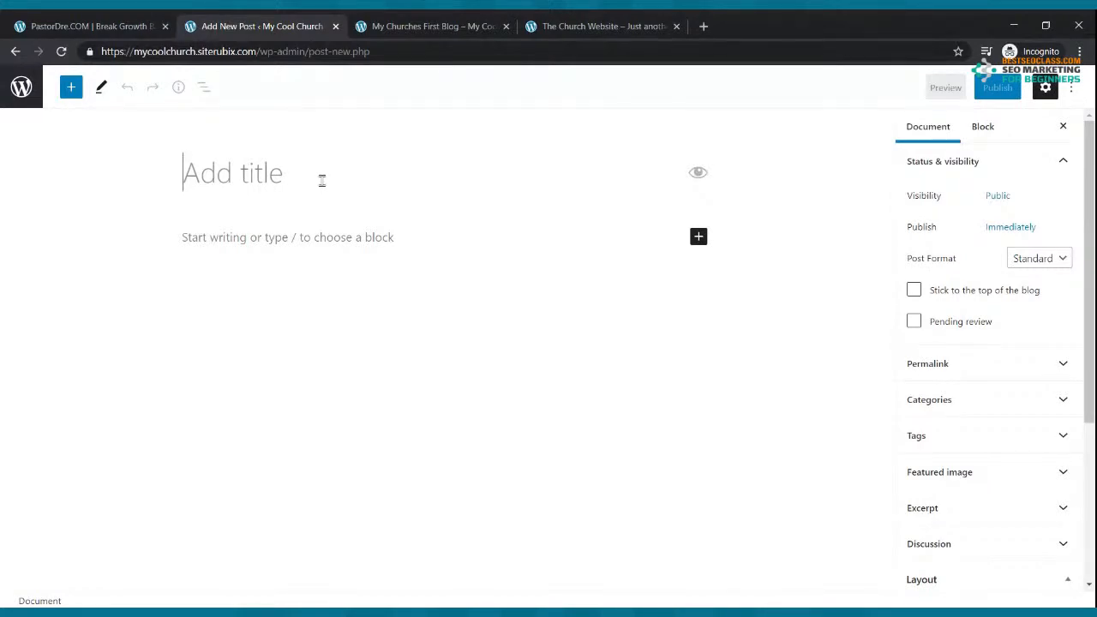
{"action": "type", "text": "H"}
{"action": "key", "text": "BackSpace"}
{"action": "type", "text": "Read Thi P"}
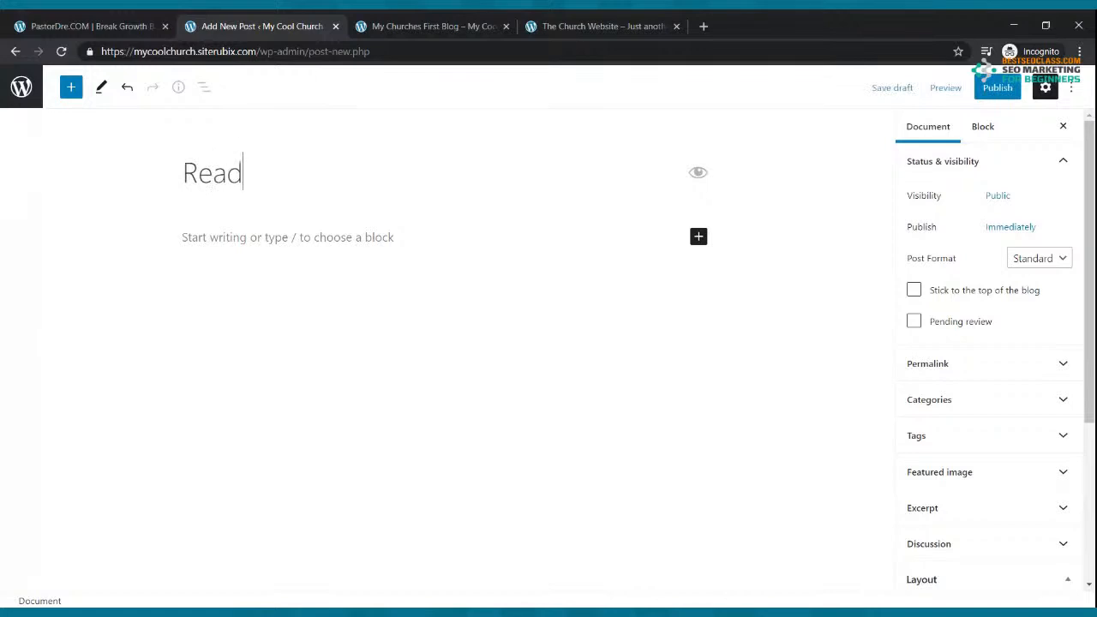
{"action": "key", "text": "BackSpace"}
{"action": "key", "text": "BackSpace"}
{"action": "type", "text": "s Pow"}
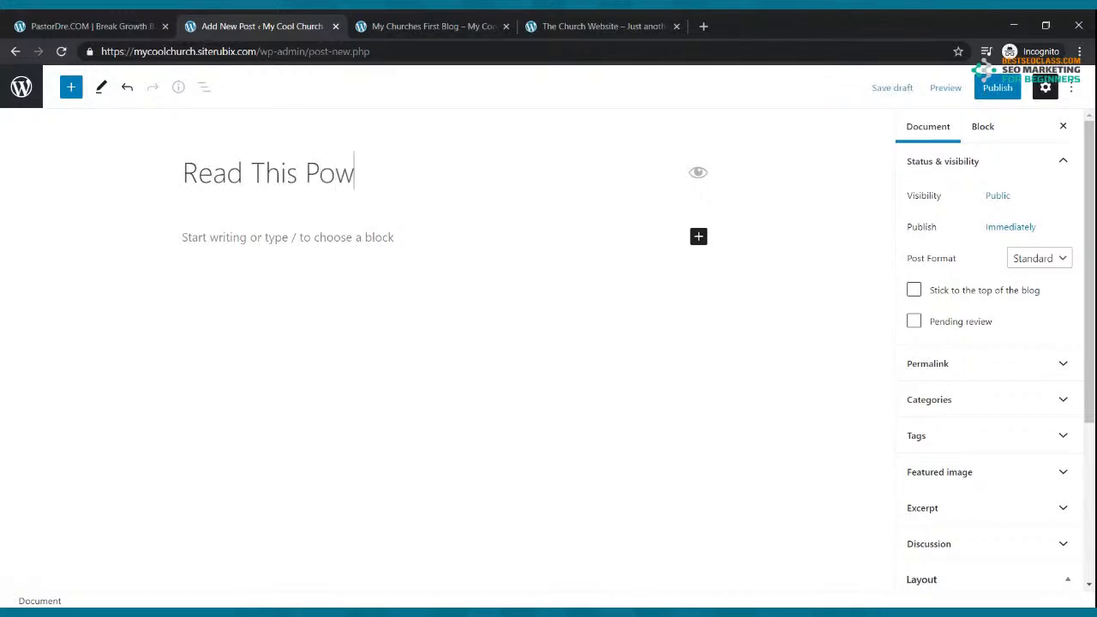
{"action": "type", "text": "erful Testimony"}
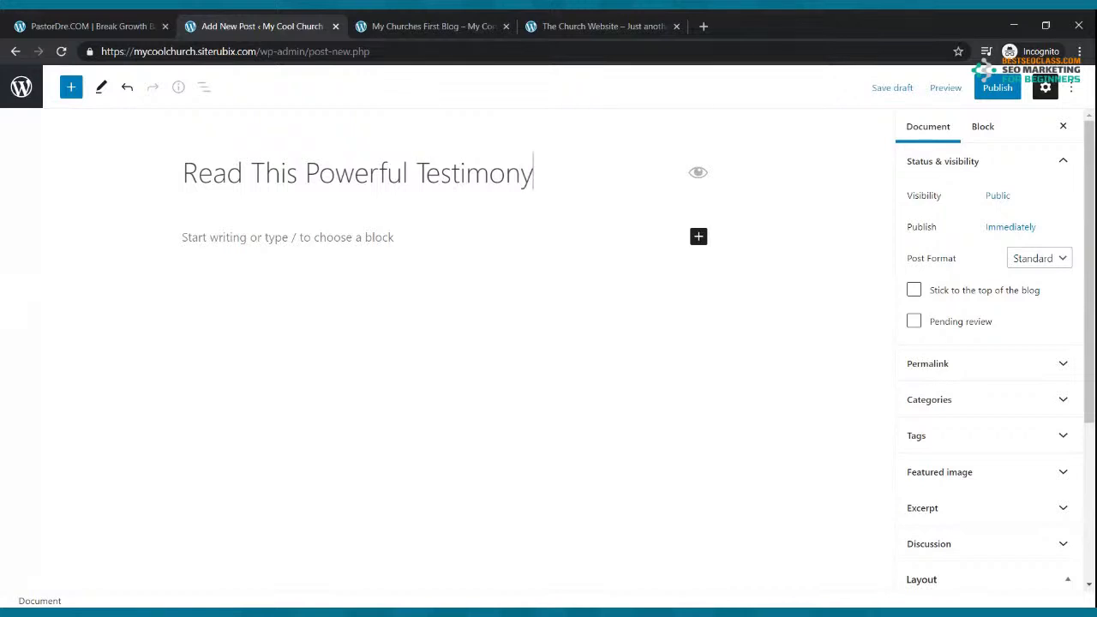
Write the opening sentence about a young man changed from addiction by the Power of God.
{"action": "left_click", "coordinate": [311, 237]}
{"action": "type", "text": "Here"}
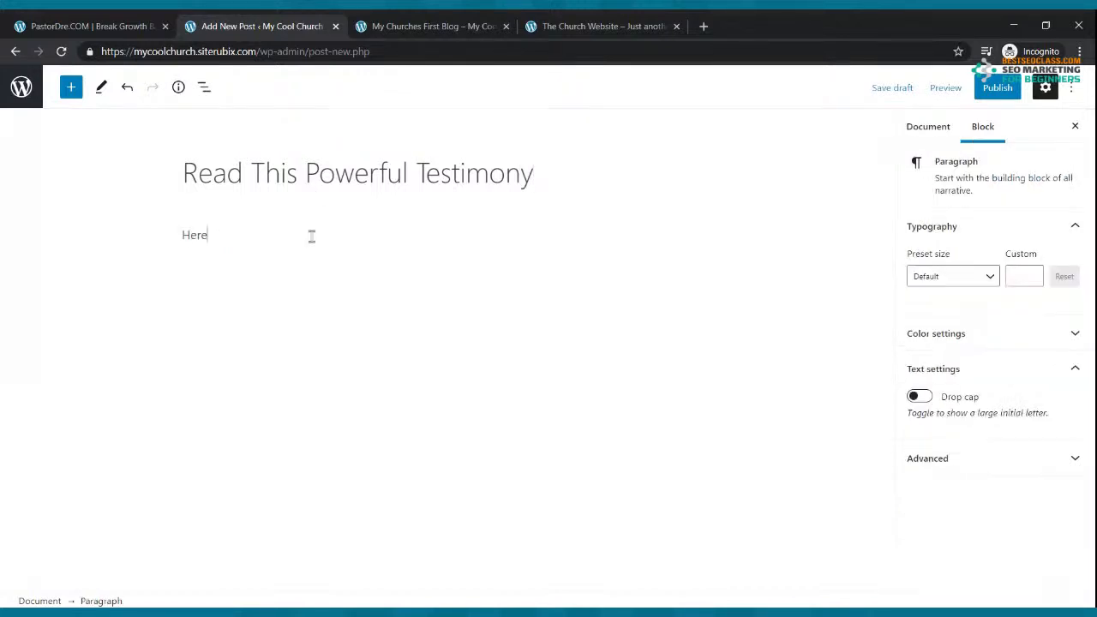
{"action": "type", "text": " is a powerful testimony of a young man t"}
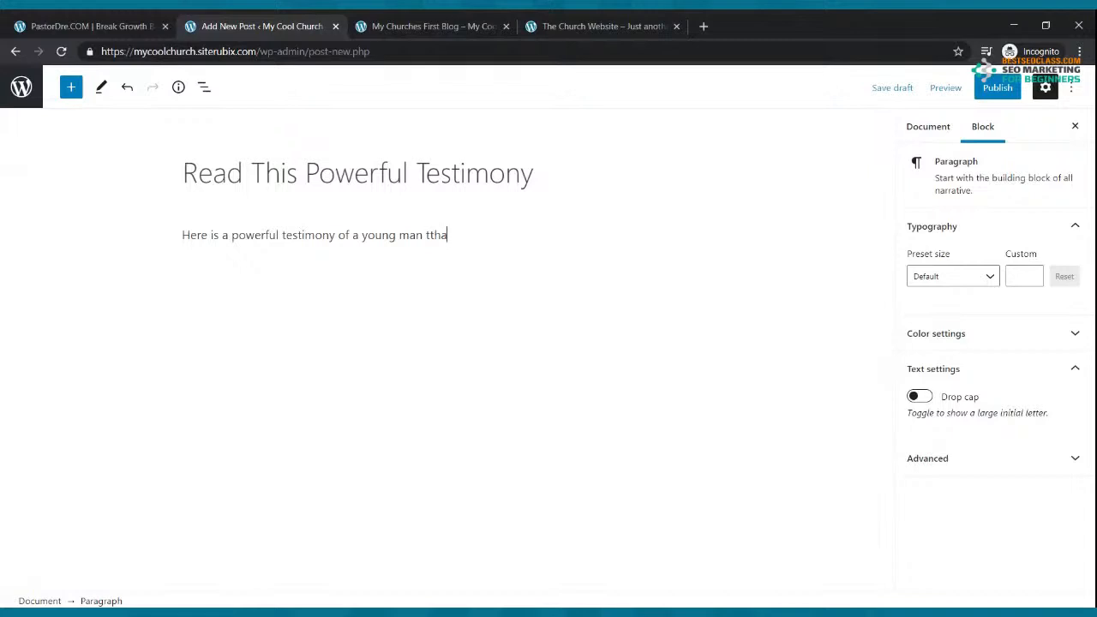
{"action": "type", "text": "hat hav"}
{"action": "type", "text": " been har"}
{"action": "key", "text": "BackSpace"}
{"action": "key", "text": "BackSpace"}
{"action": "key", "text": "BackSpace"}
{"action": "type", "text": "chna"}
{"action": "key", "text": "BackSpace"}
{"action": "key", "text": "BackSpace"}
{"action": "type", "text": "ange"}
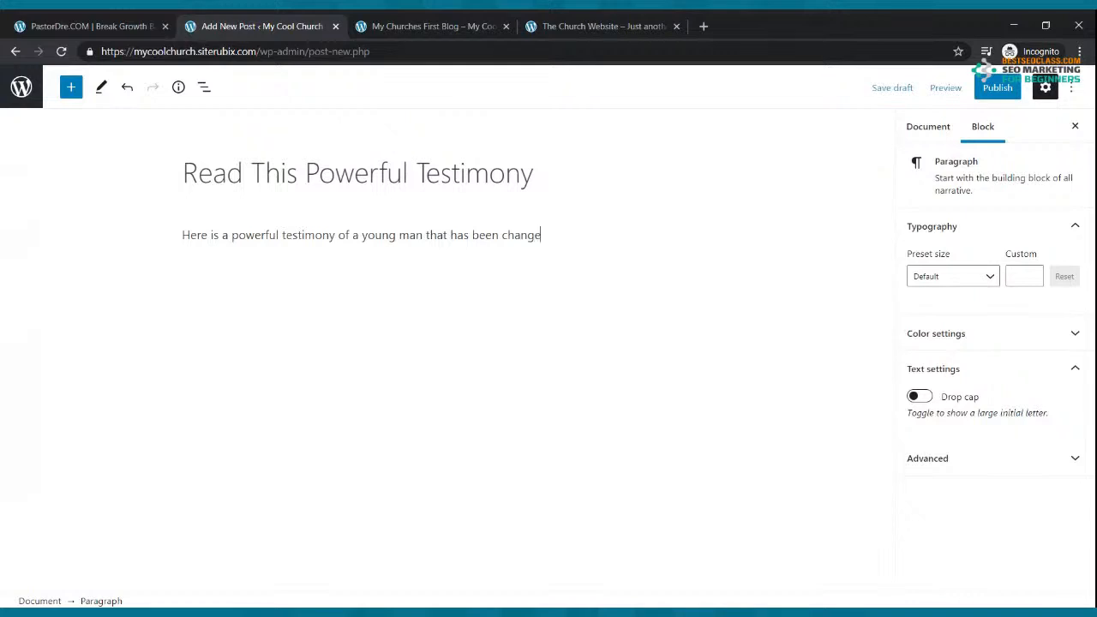
{"action": "type", "text": "d from a life of d"}
{"action": "type", "text": "rug add"}
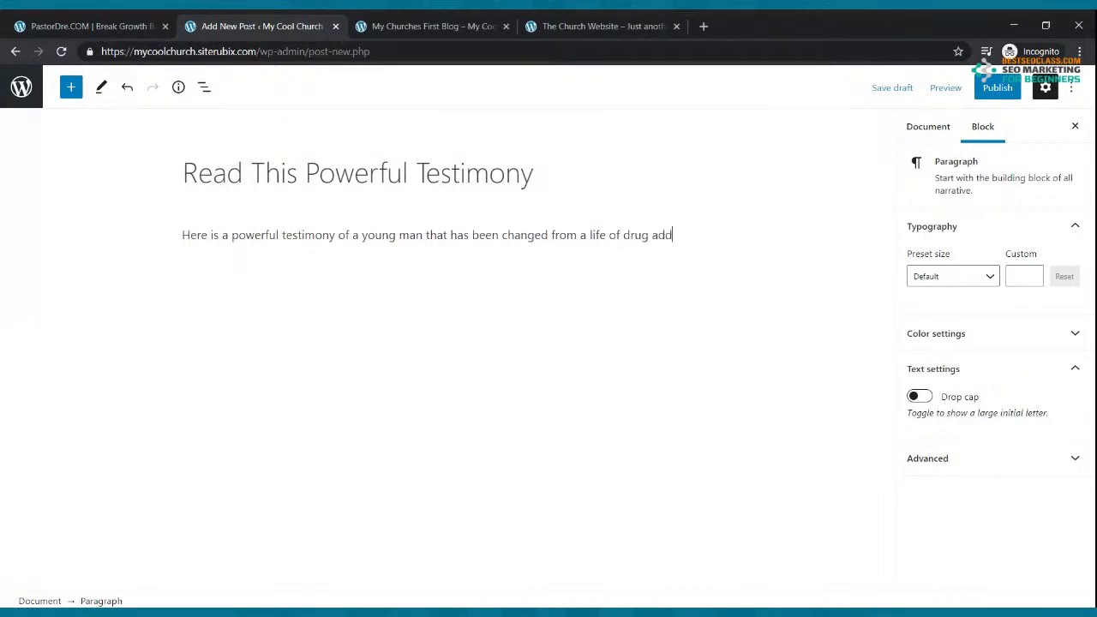
{"action": "type", "text": "iction by the Power of God."}
{"action": "key", "text": "Return"}
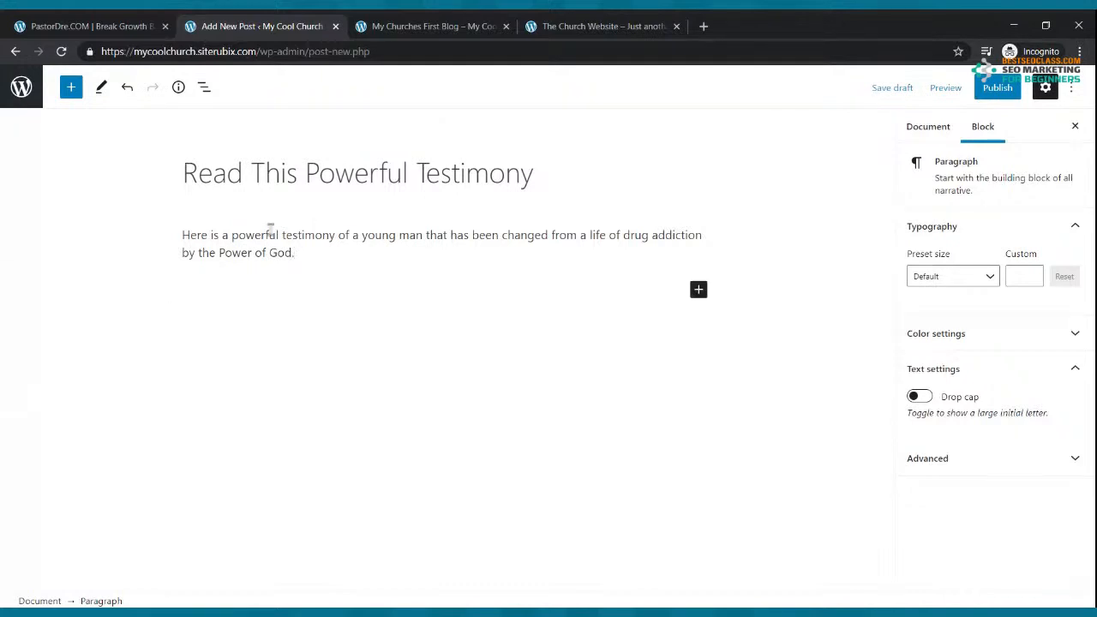
Copy the testimony sentence and paste it repeatedly into two more paragraphs.
{"action": "left_click_drag", "start_coordinate": [300, 256], "coordinate": [164, 237]}
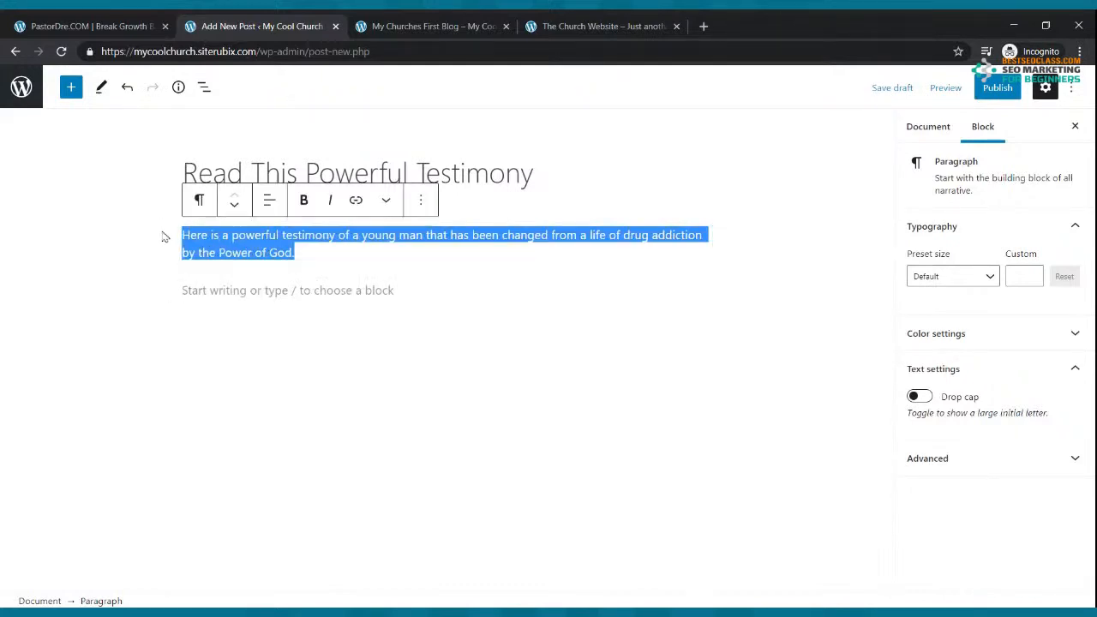
{"action": "left_click", "coordinate": [195, 284]}
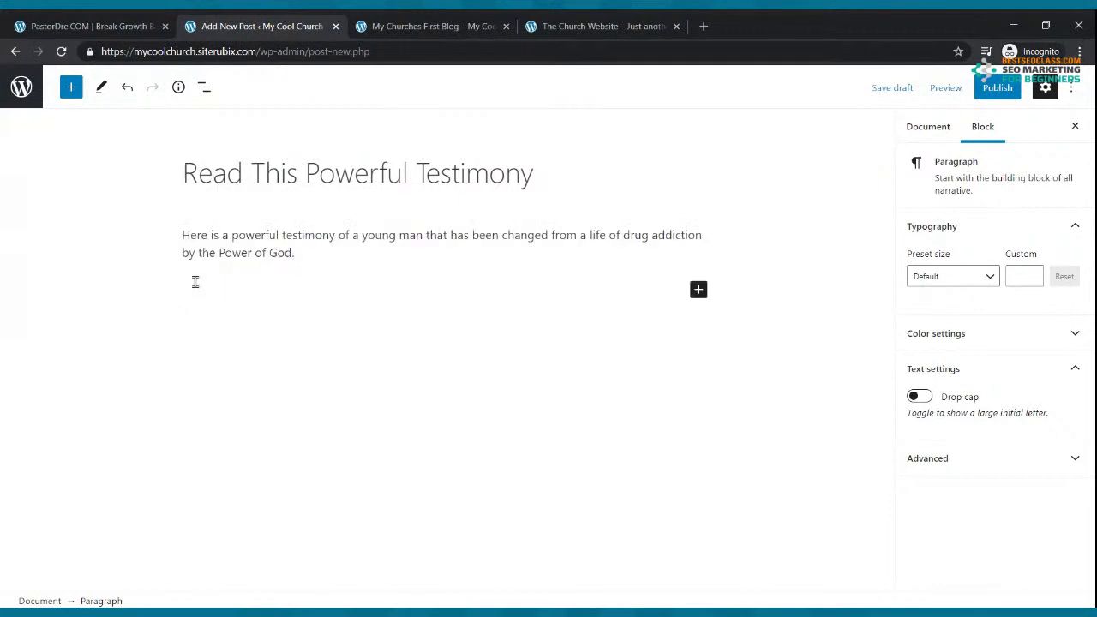
{"action": "key", "text": "ctrl+v"}
{"action": "key", "text": "ctrl+v"}
{"action": "key", "text": "ctrl+v"}
{"action": "key", "text": "ctrl+v"}
{"action": "key", "text": "ctrl+v"}
{"action": "key", "text": "ctrl+v"}
{"action": "key", "text": "ctrl+v"}
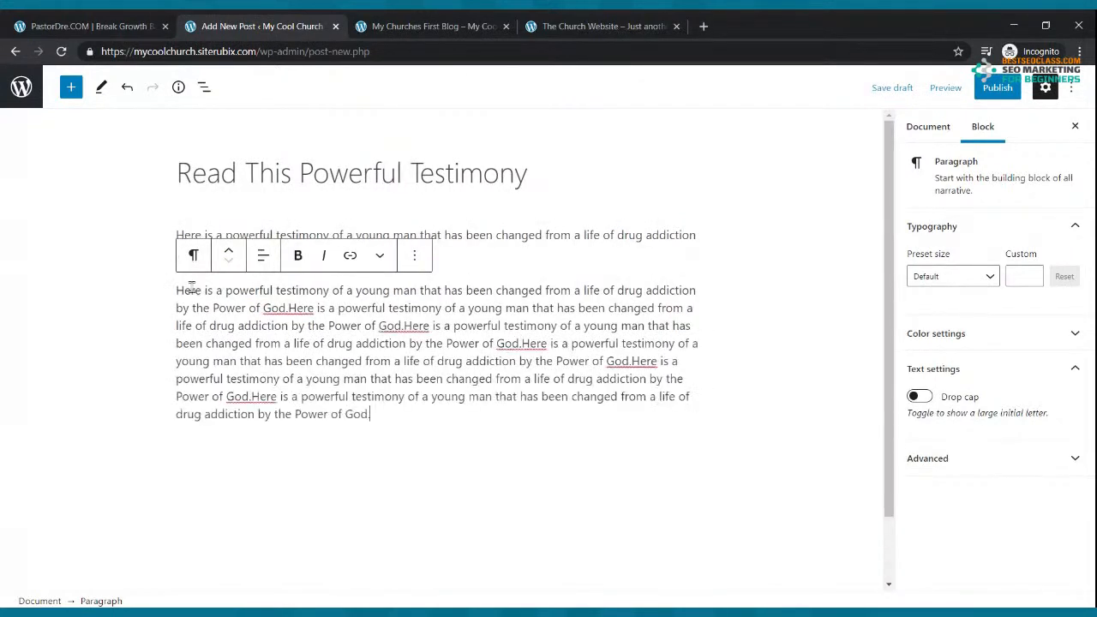
{"action": "key", "text": "Return"}
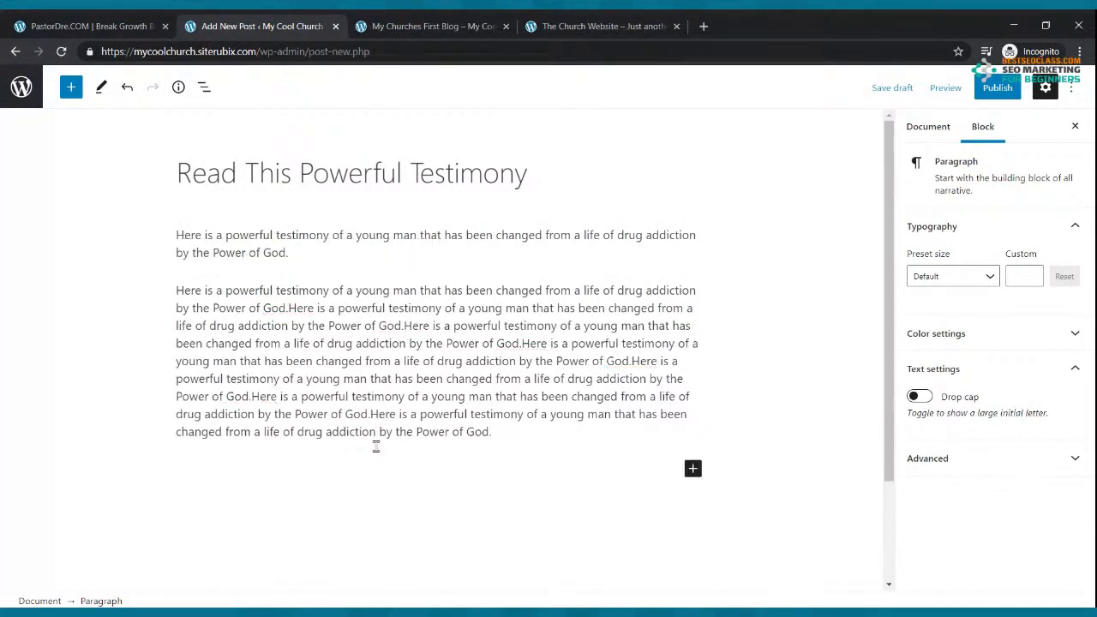
{"action": "key", "text": "ctrl+v"}
{"action": "key", "text": "ctrl+v"}
{"action": "key", "text": "ctrl+v"}
{"action": "key", "text": "ctrl+v"}
{"action": "key", "text": "ctrl+v"}
{"action": "key", "text": "ctrl+v"}
{"action": "key", "text": "ctrl+v"}
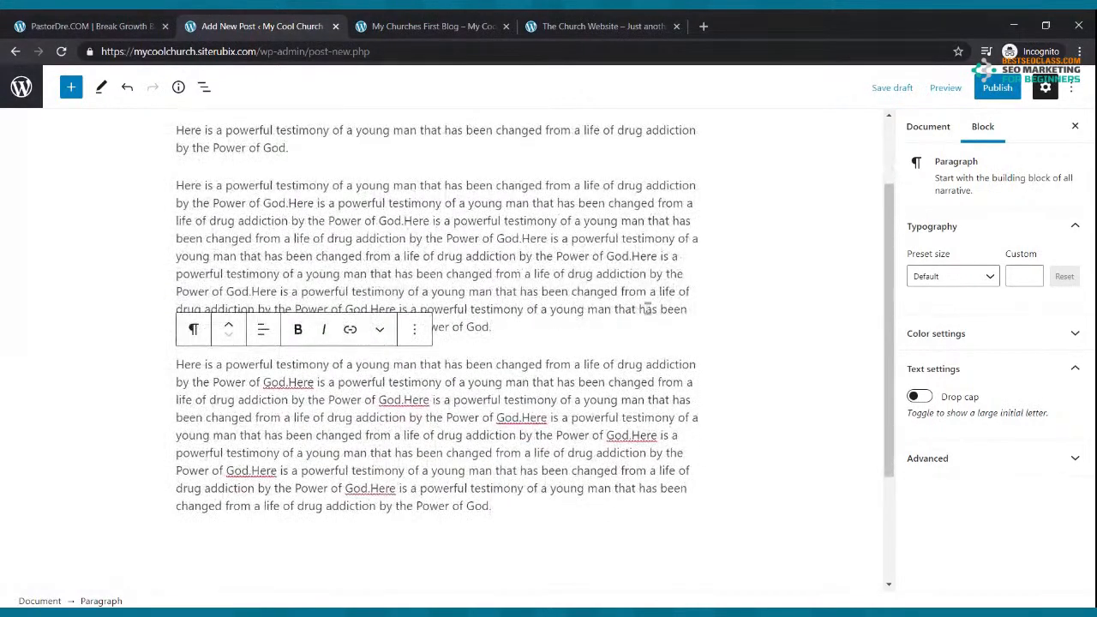
Publish the testimony post and reload the live blog tab.
{"action": "left_click", "coordinate": [992, 89]}
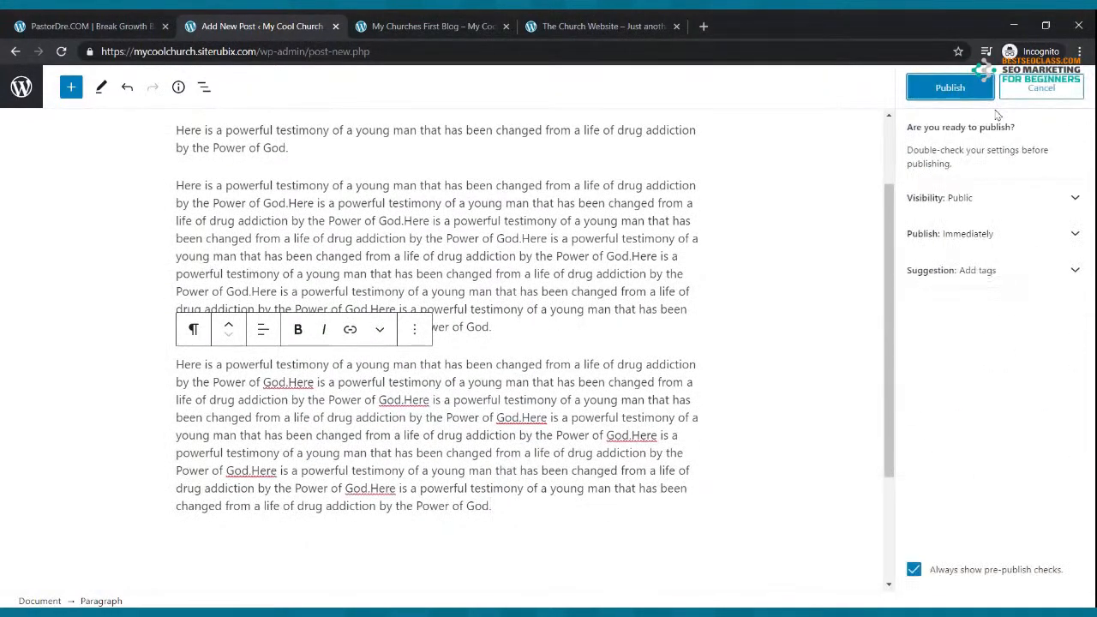
{"action": "left_click", "coordinate": [973, 93]}
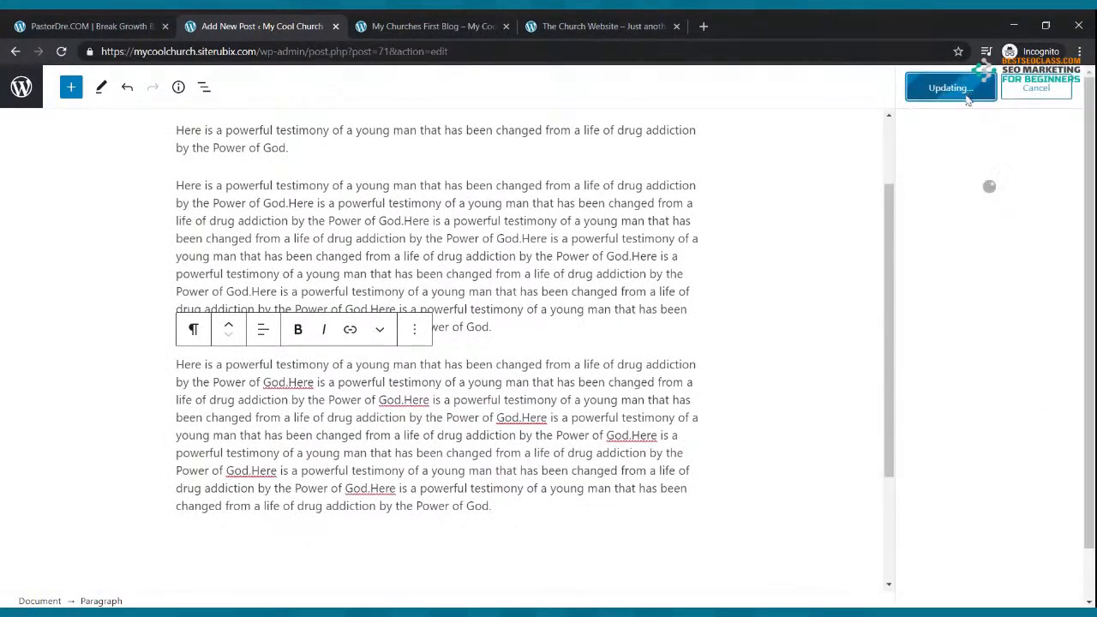
{"action": "left_click", "coordinate": [463, 19]}
{"action": "key", "text": "F5"}
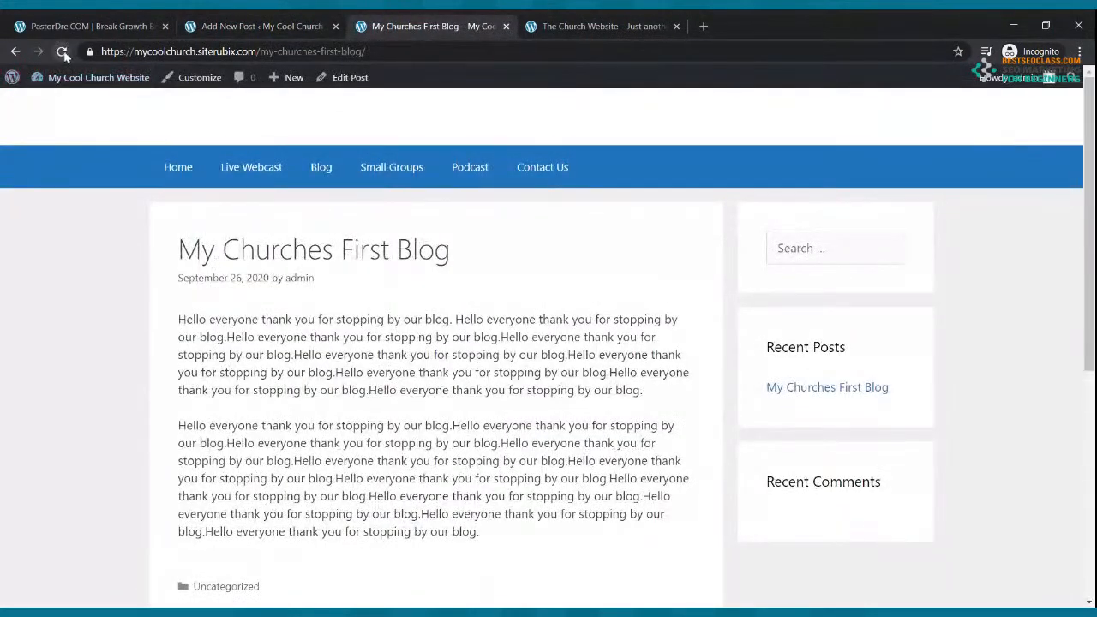
Reload the live blog page to show the new post, then leave the editor for Posts.
{"action": "scroll", "coordinate": [257, 249], "scroll_direction": "down", "scroll_amount": 3}
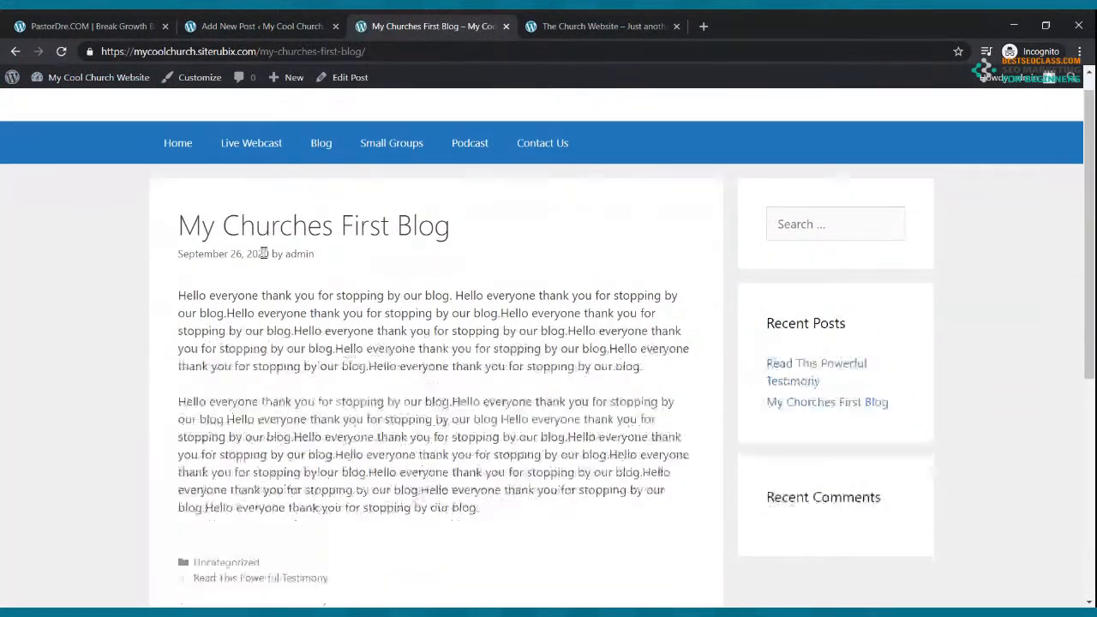
{"action": "scroll", "coordinate": [264, 249], "scroll_direction": "up", "scroll_amount": 3}
{"action": "left_click", "coordinate": [64, 53]}
{"action": "left_click", "coordinate": [261, 26]}
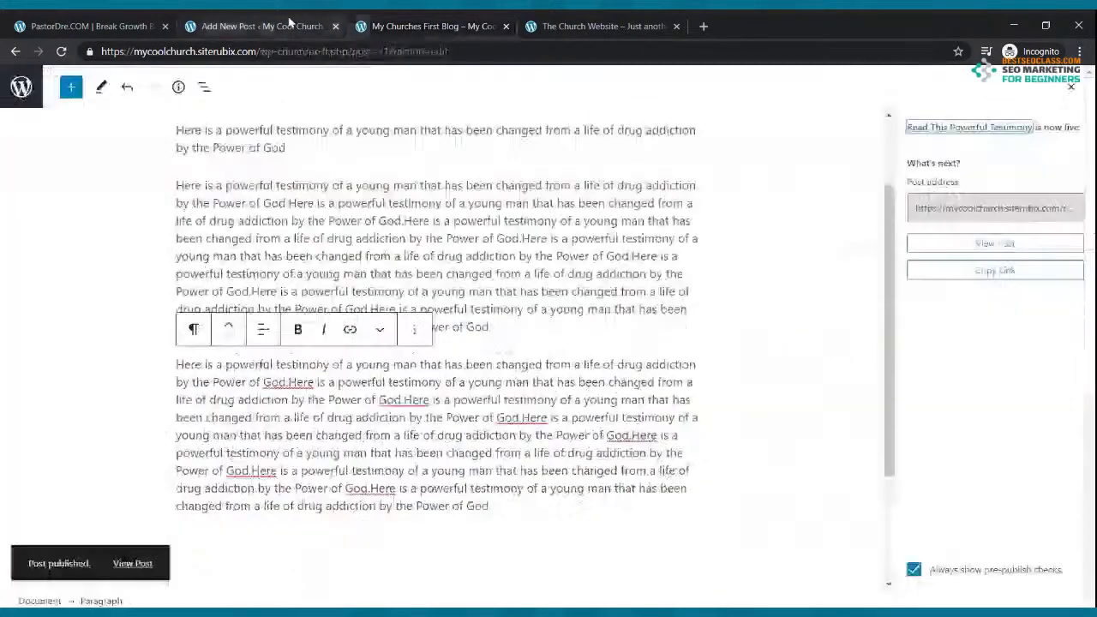
{"action": "scroll", "coordinate": [883, 197], "scroll_direction": "up", "scroll_amount": 2}
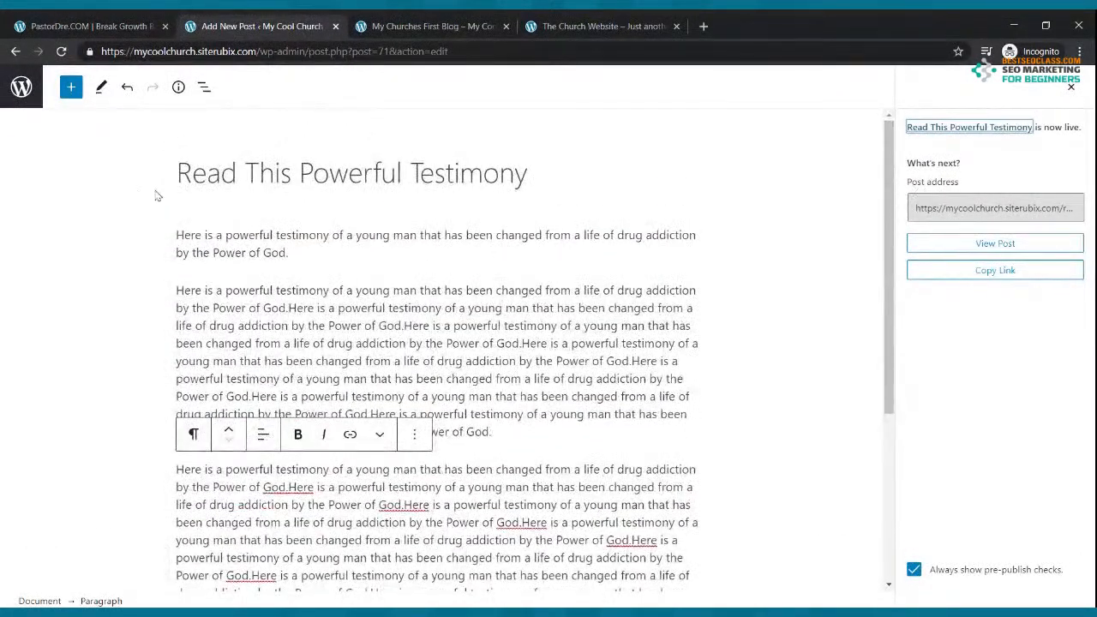
{"action": "left_click", "coordinate": [21, 86]}
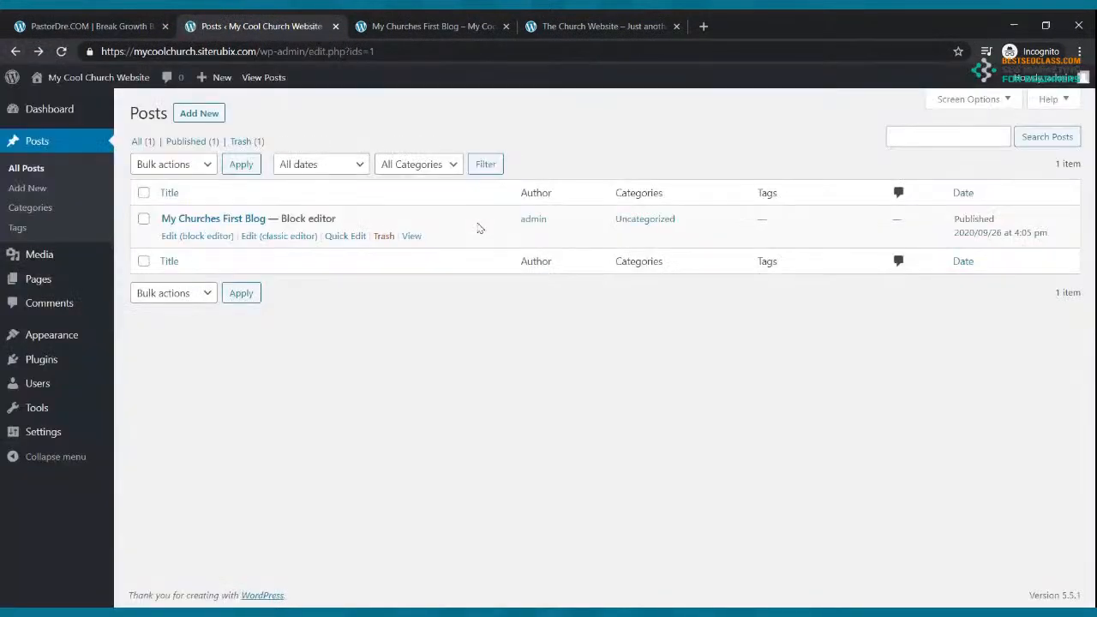
Check the live Blog and Home pages, then open the admin list of all Pages.
{"action": "left_click", "coordinate": [388, 26]}
{"action": "left_click", "coordinate": [330, 170]}
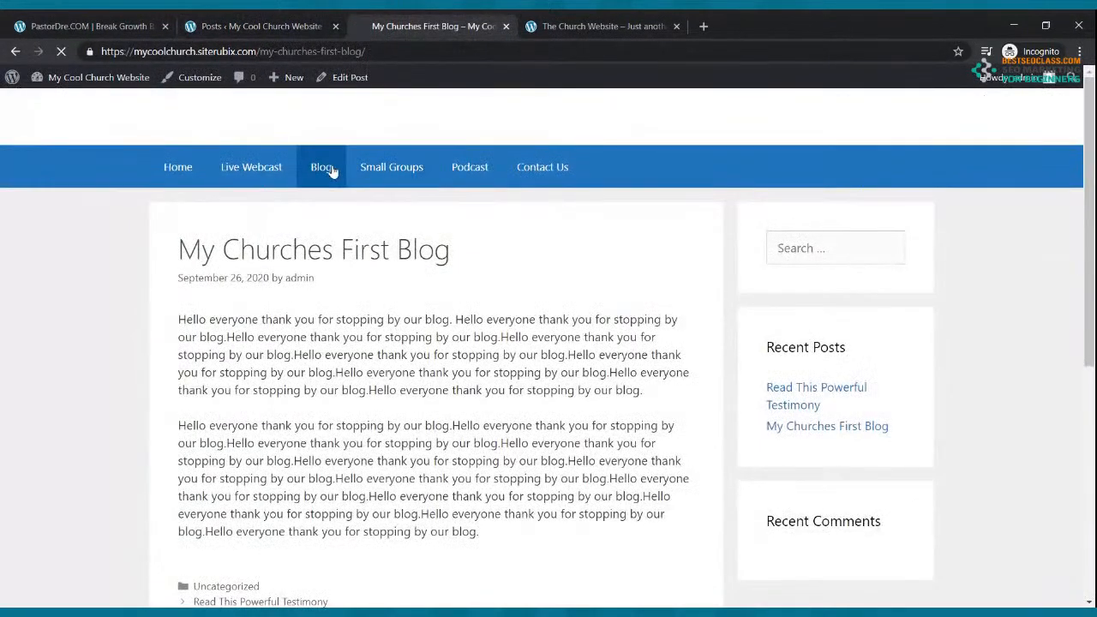
{"action": "scroll", "coordinate": [333, 279], "scroll_direction": "down", "scroll_amount": 2}
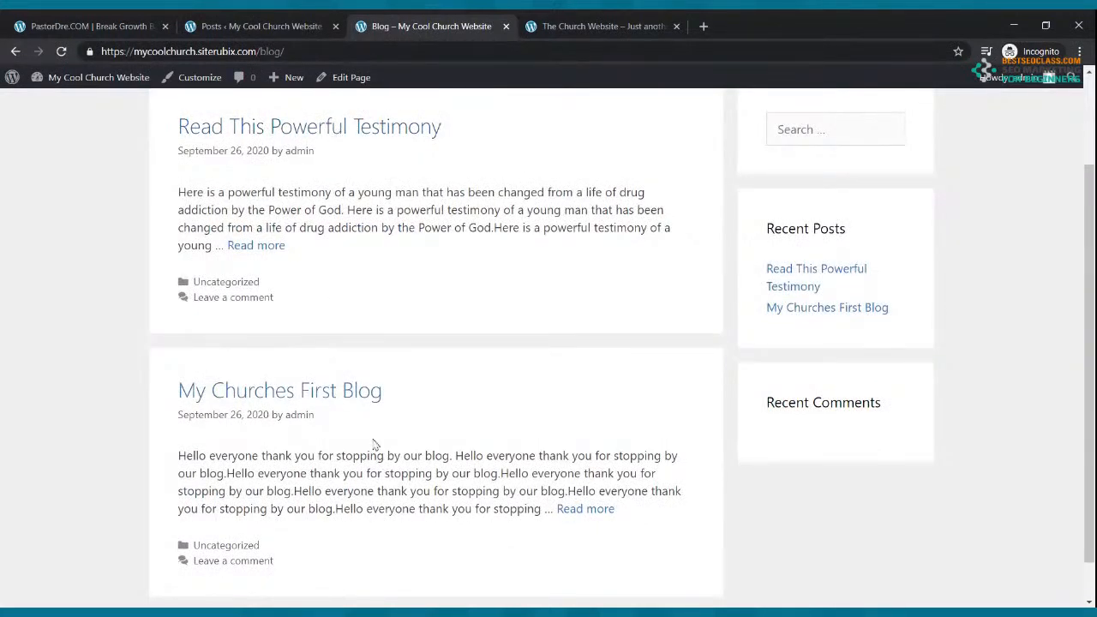
{"action": "scroll", "coordinate": [392, 416], "scroll_direction": "up", "scroll_amount": 2}
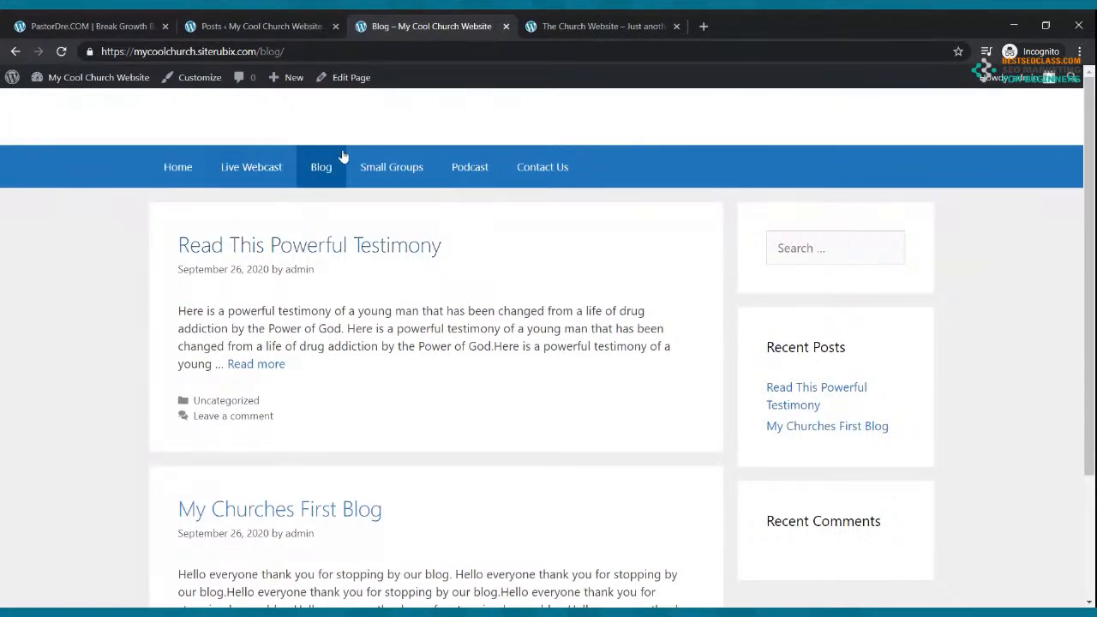
{"action": "left_click", "coordinate": [190, 167]}
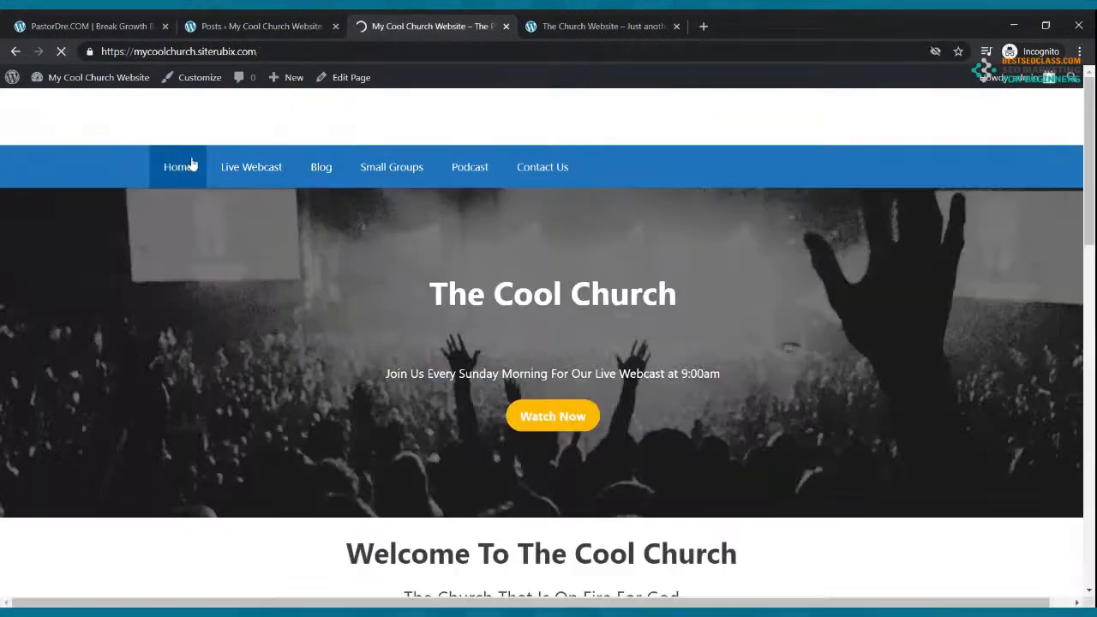
{"action": "left_click", "coordinate": [229, 22]}
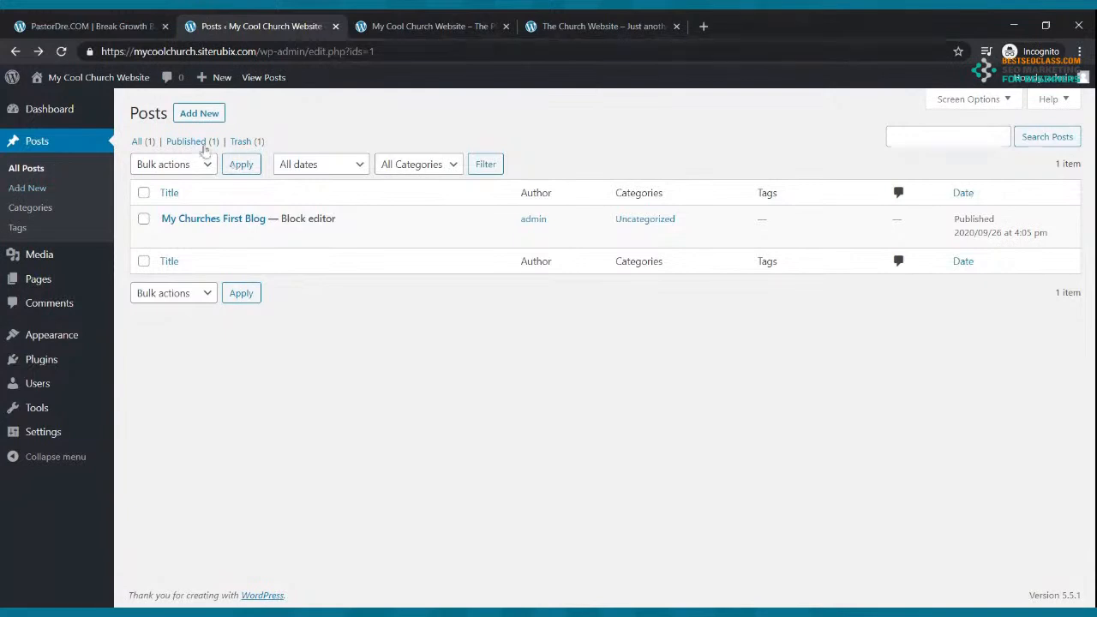
{"action": "left_click", "coordinate": [38, 287]}
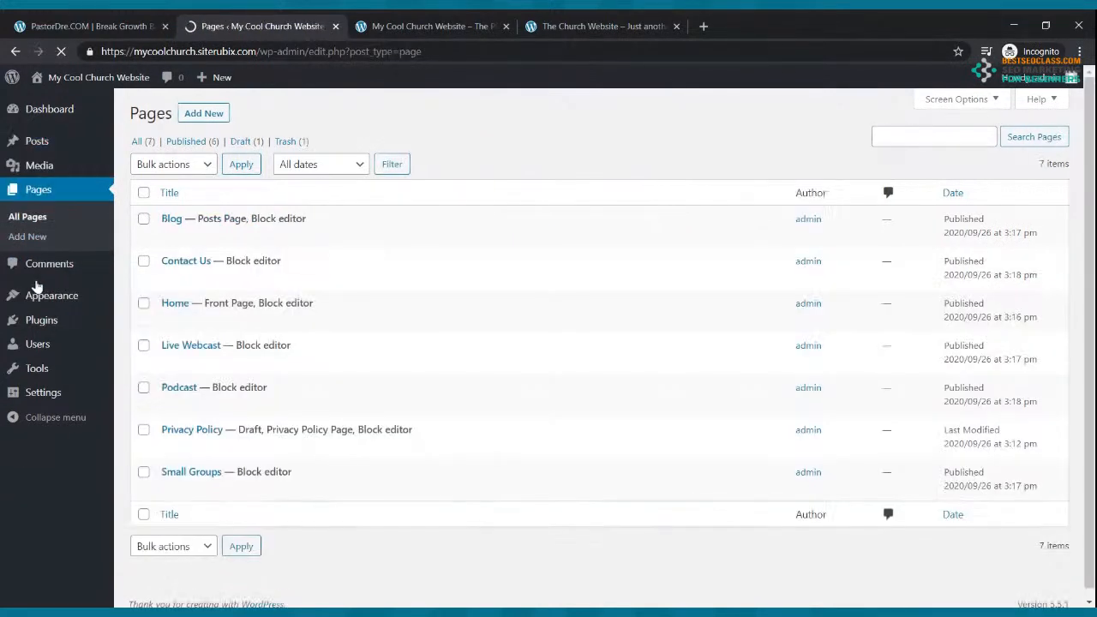
Edit Small Groups and enter 'Name: The On Fire Small Group' plus its location line.
{"action": "left_click", "coordinate": [190, 490]}
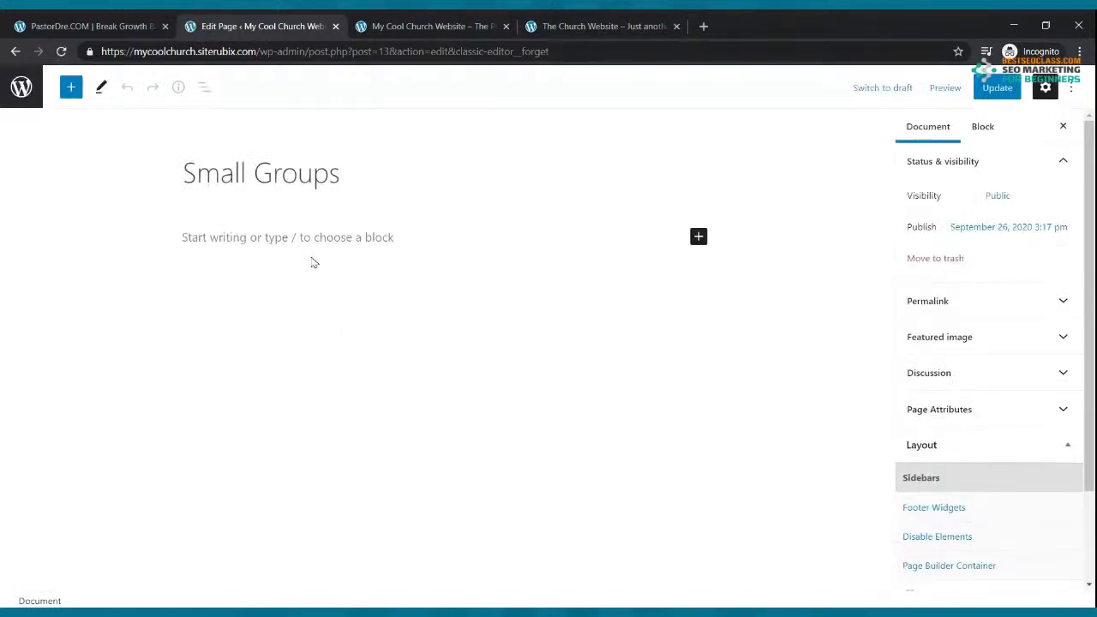
{"action": "left_click", "coordinate": [297, 236]}
{"action": "type", "text": "Name: The On Fire Small Group"}
{"action": "key", "text": "Return"}
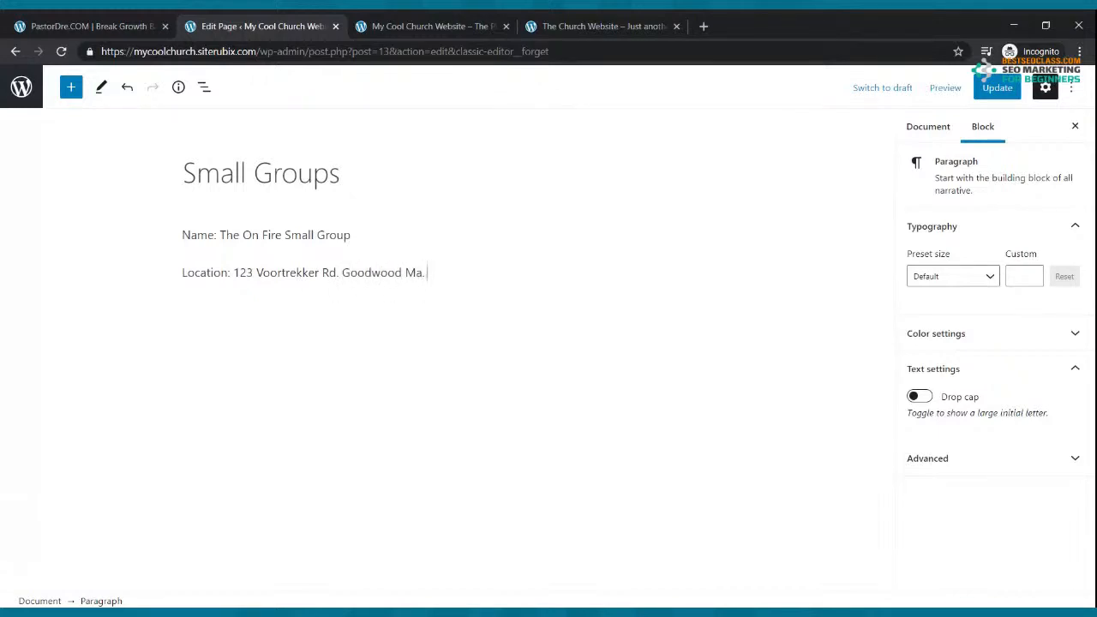
{"action": "key", "text": "Return"}
Add lines for the contact person, phone number and e-mail address, then update the page.
{"action": "type", "text": "Conte"}
{"action": "type", "text": "ct: Brother OnFire"}
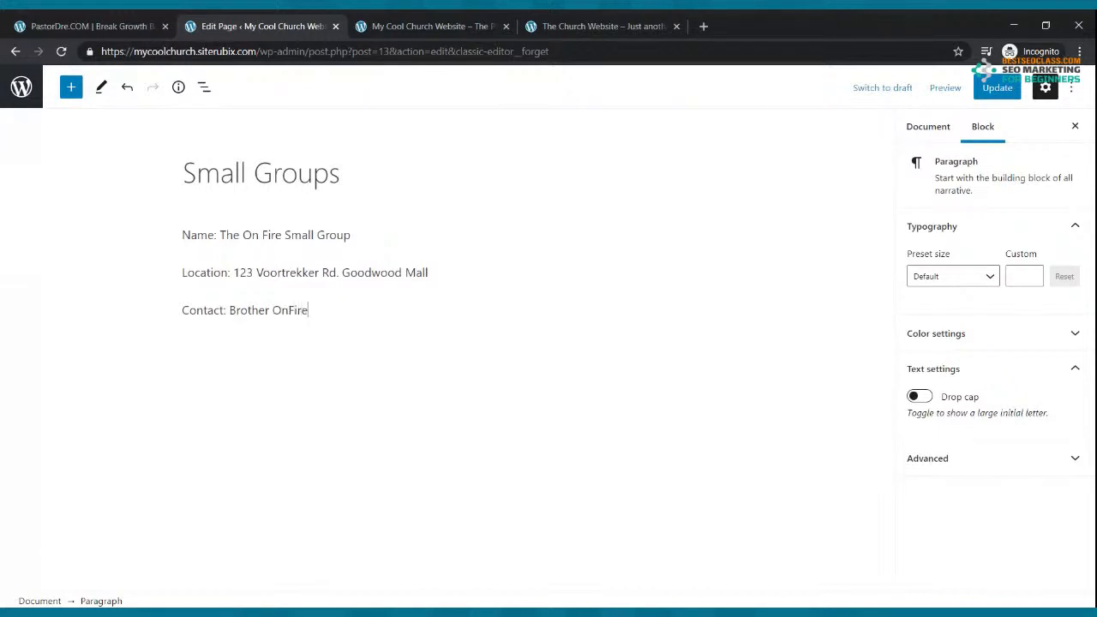
{"action": "key", "text": "Return"}
{"action": "type", "text": "Phone"}
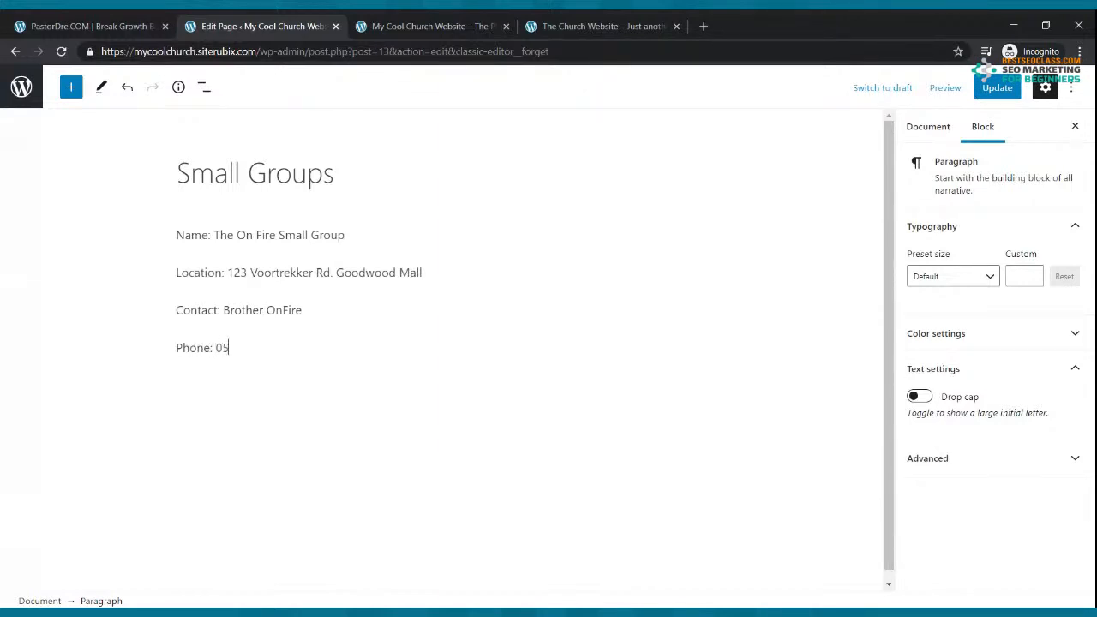
{"action": "key", "text": "Return"}
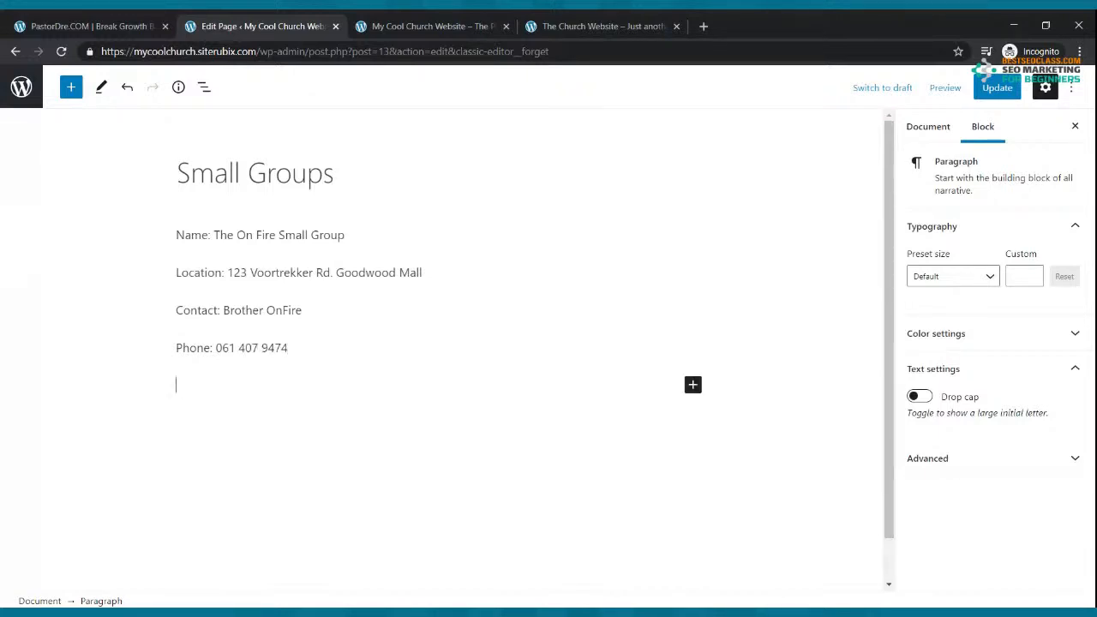
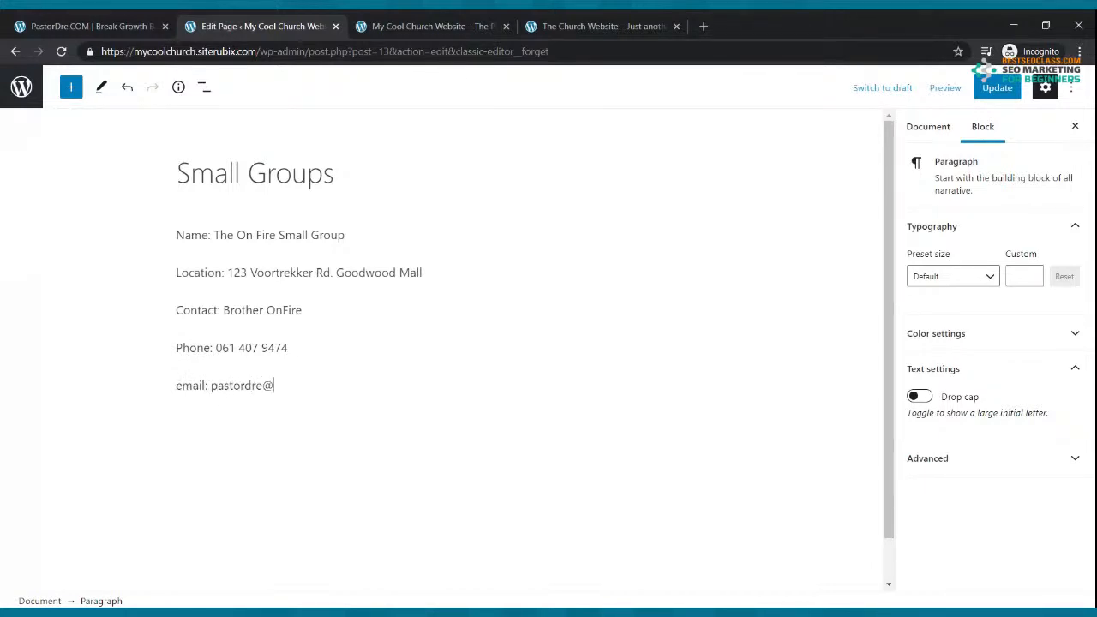
{"action": "left_click", "coordinate": [986, 93]}
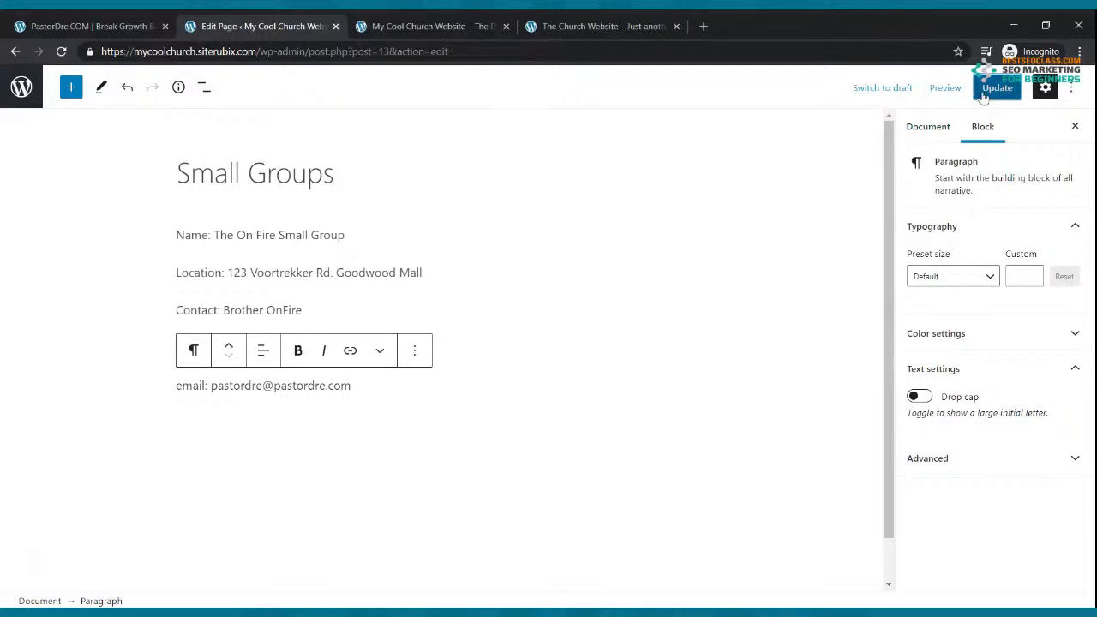
{"action": "left_click", "coordinate": [408, 36]}
Insert a 33/33/33 Columns block under the details, then cut the five detail paragraphs.
{"action": "left_click", "coordinate": [380, 166]}
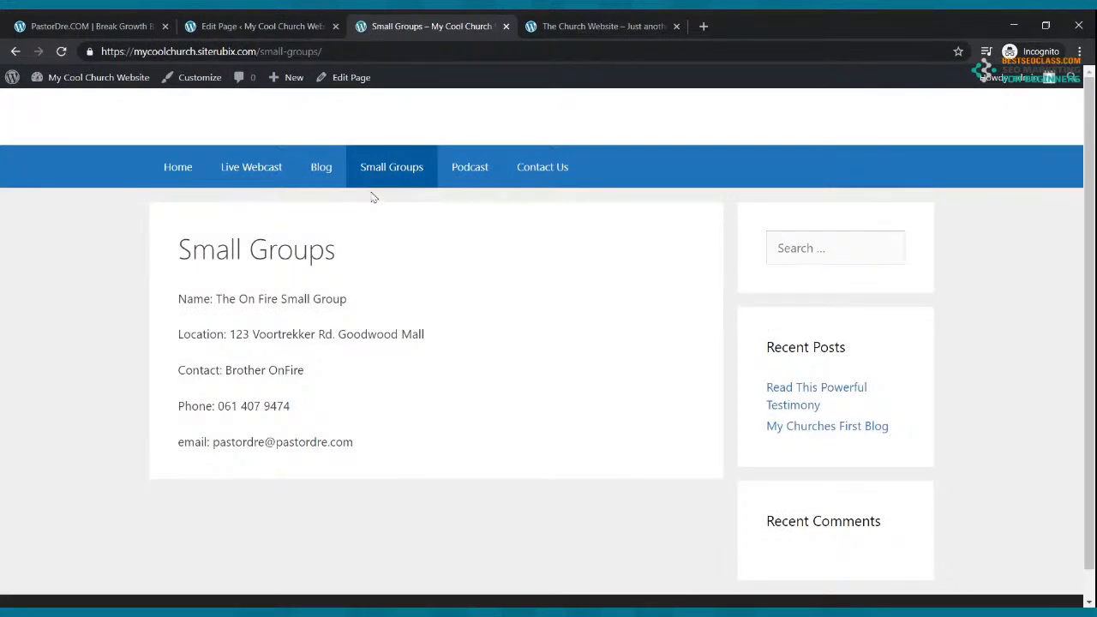
{"action": "left_click", "coordinate": [250, 26]}
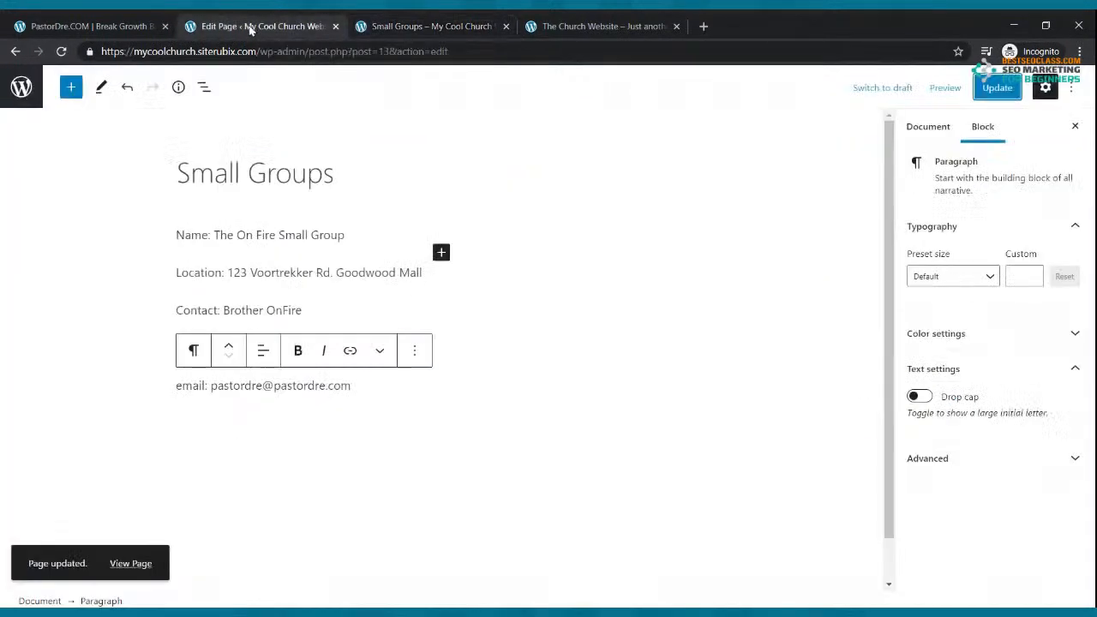
{"action": "left_click", "coordinate": [346, 202]}
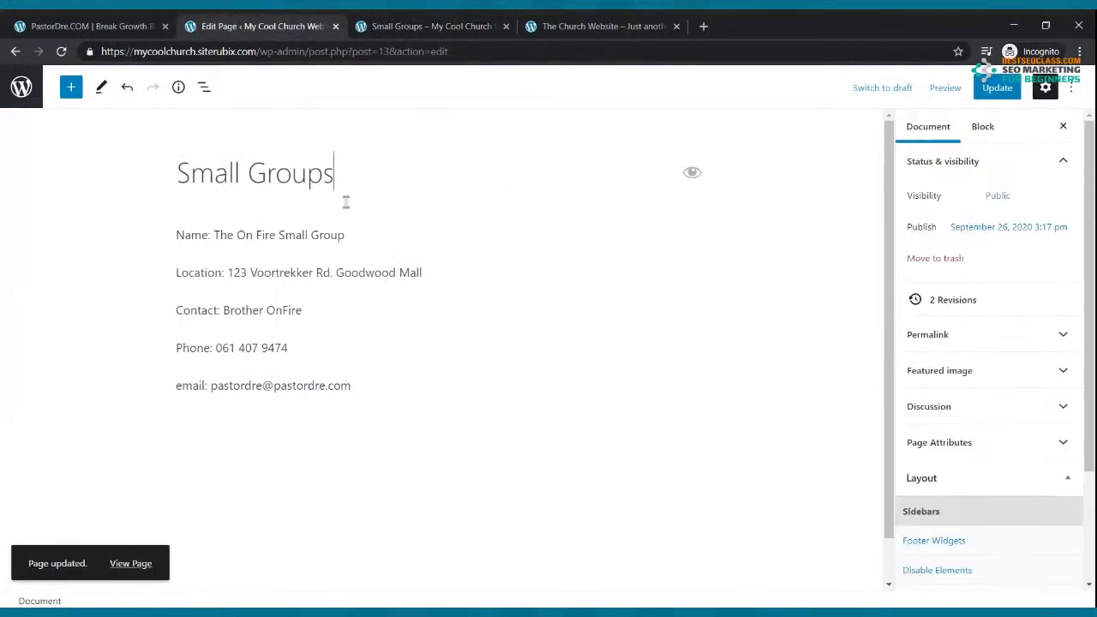
{"action": "left_click", "coordinate": [72, 90]}
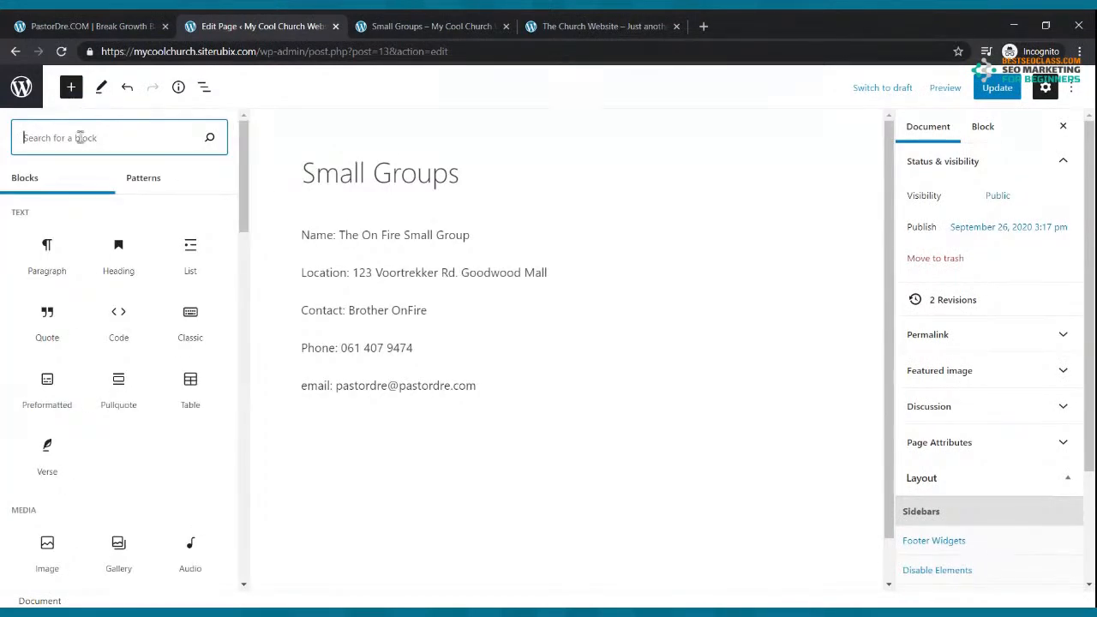
{"action": "type", "text": "col"}
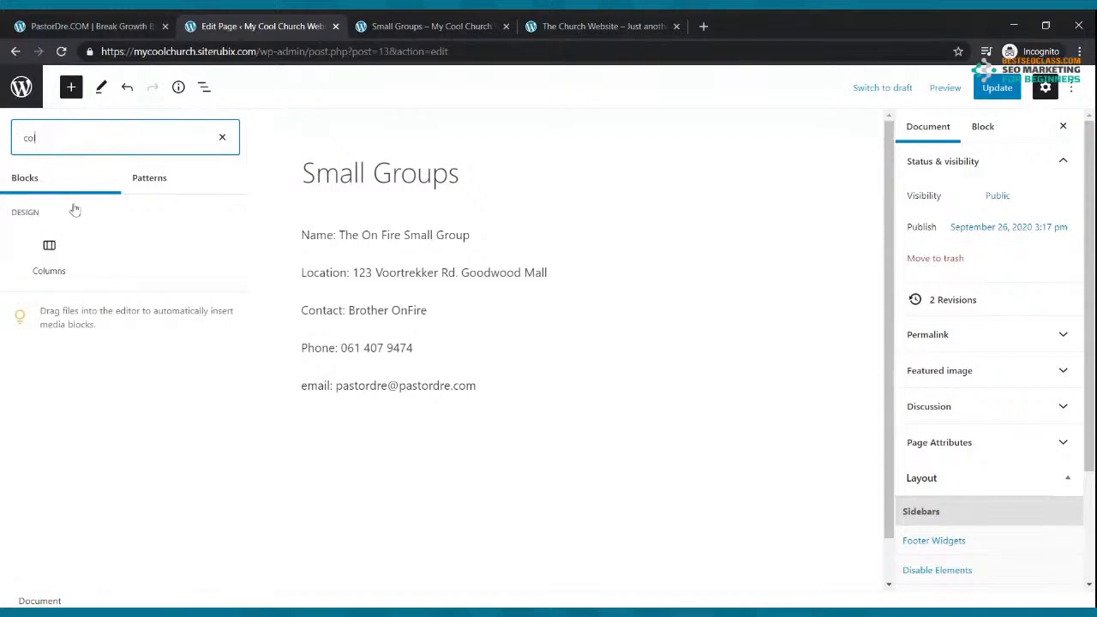
{"action": "left_click", "coordinate": [49, 261]}
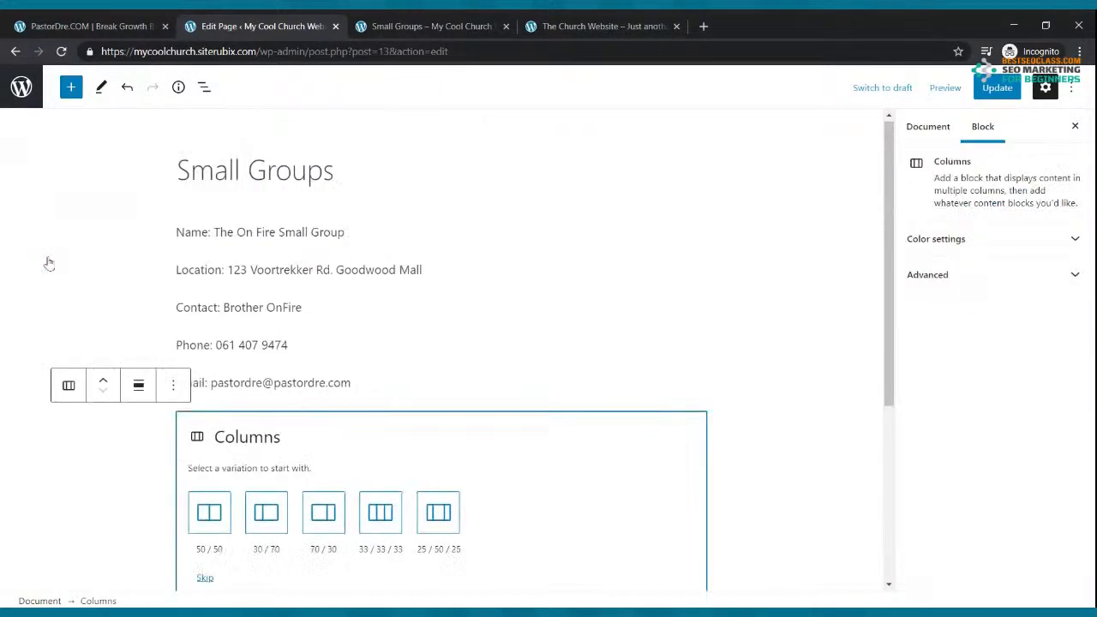
{"action": "left_click", "coordinate": [378, 508]}
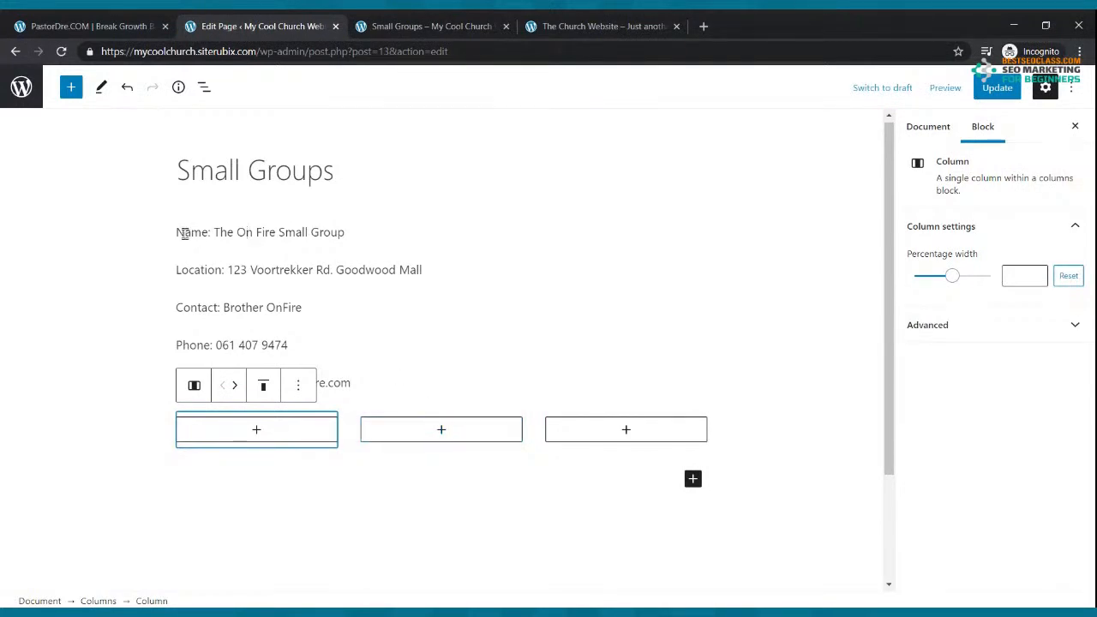
{"action": "left_click_drag", "start_coordinate": [176, 233], "coordinate": [355, 378]}
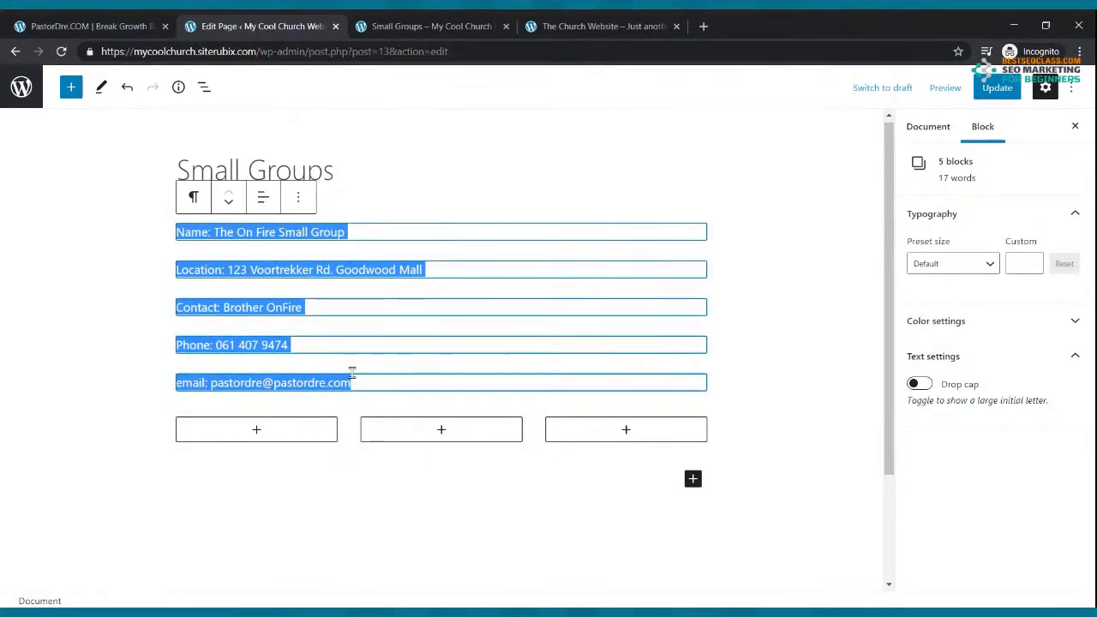
{"action": "key", "text": "ctrl+x"}
Add a paragraph in each of the three columns and paste the group details into it.
{"action": "left_click", "coordinate": [262, 246]}
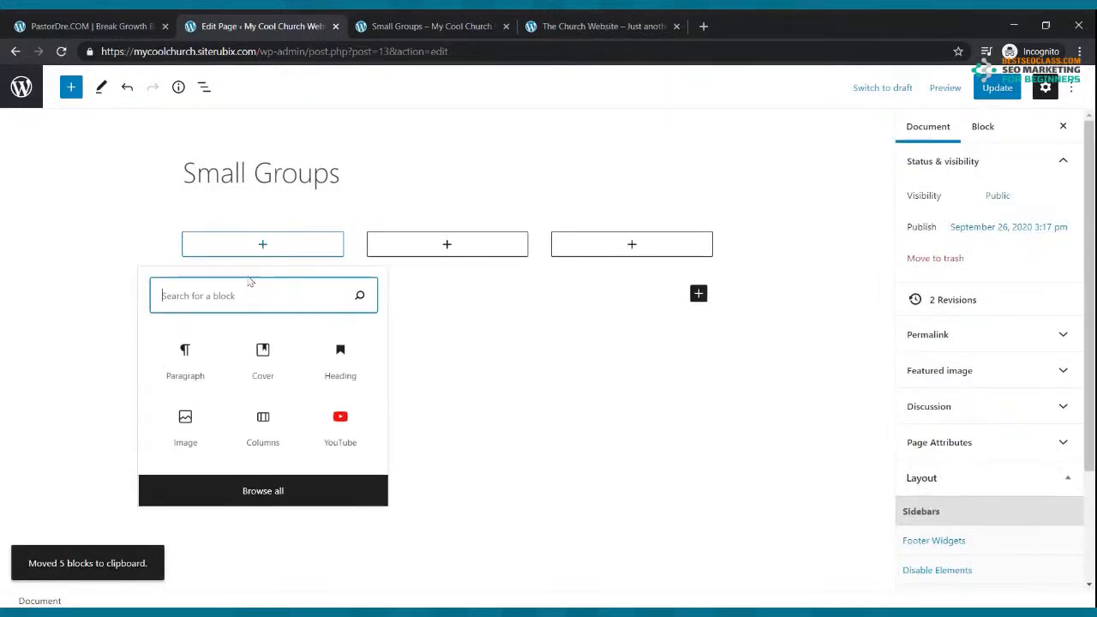
{"action": "left_click", "coordinate": [206, 353]}
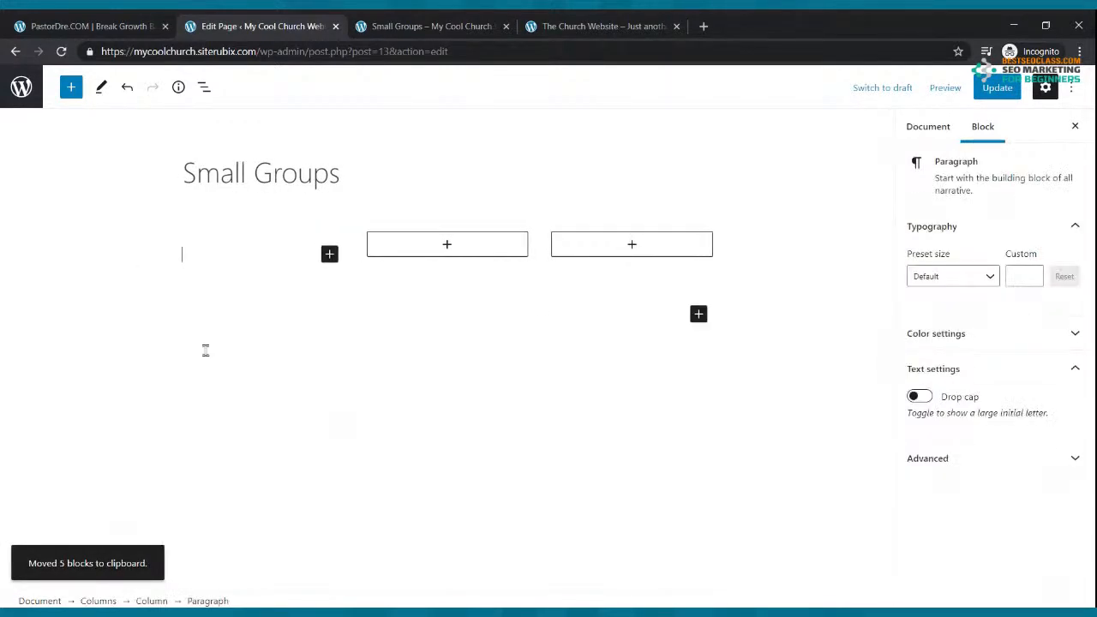
{"action": "key", "text": "ctrl+v"}
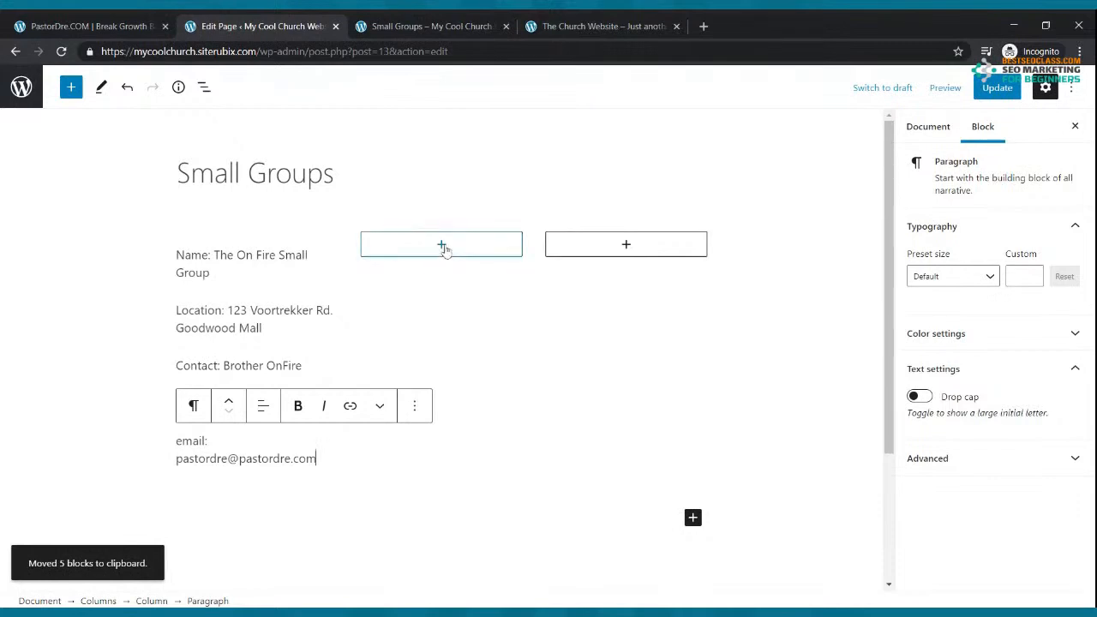
{"action": "left_click", "coordinate": [441, 246]}
{"action": "left_click", "coordinate": [374, 359]}
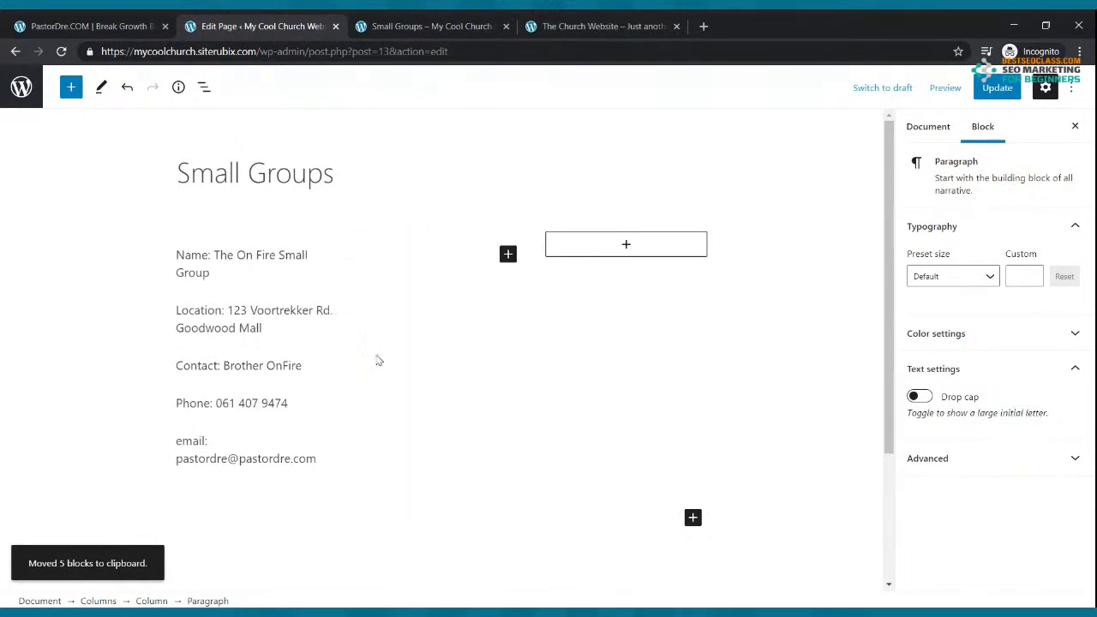
{"action": "key", "text": "ctrl+v"}
{"action": "left_click", "coordinate": [625, 245]}
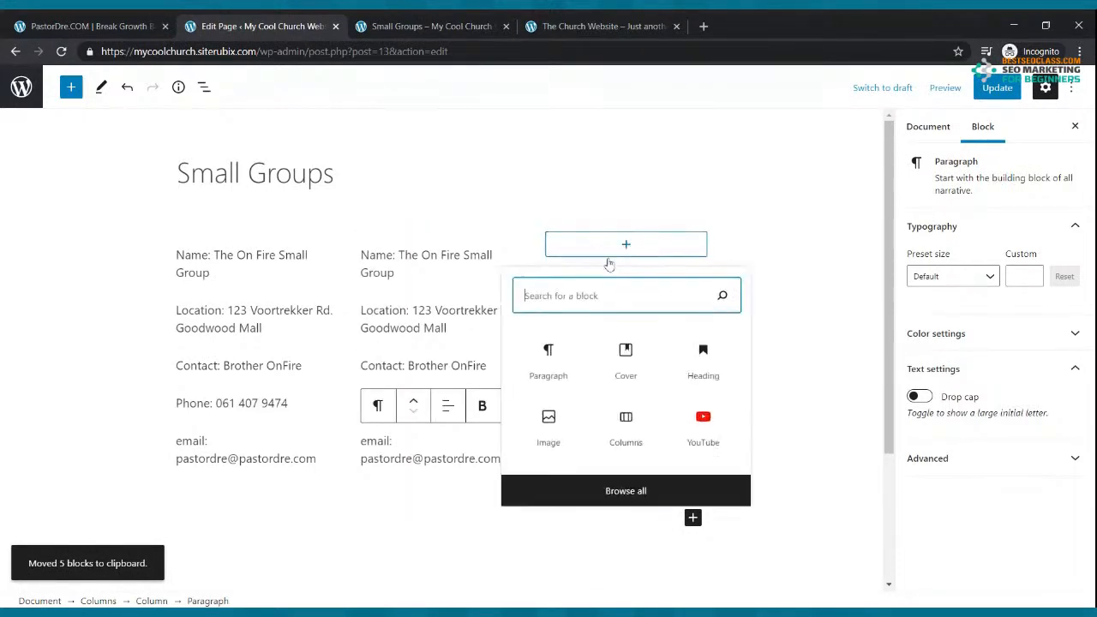
{"action": "left_click", "coordinate": [530, 360]}
{"action": "key", "text": "ctrl+v"}
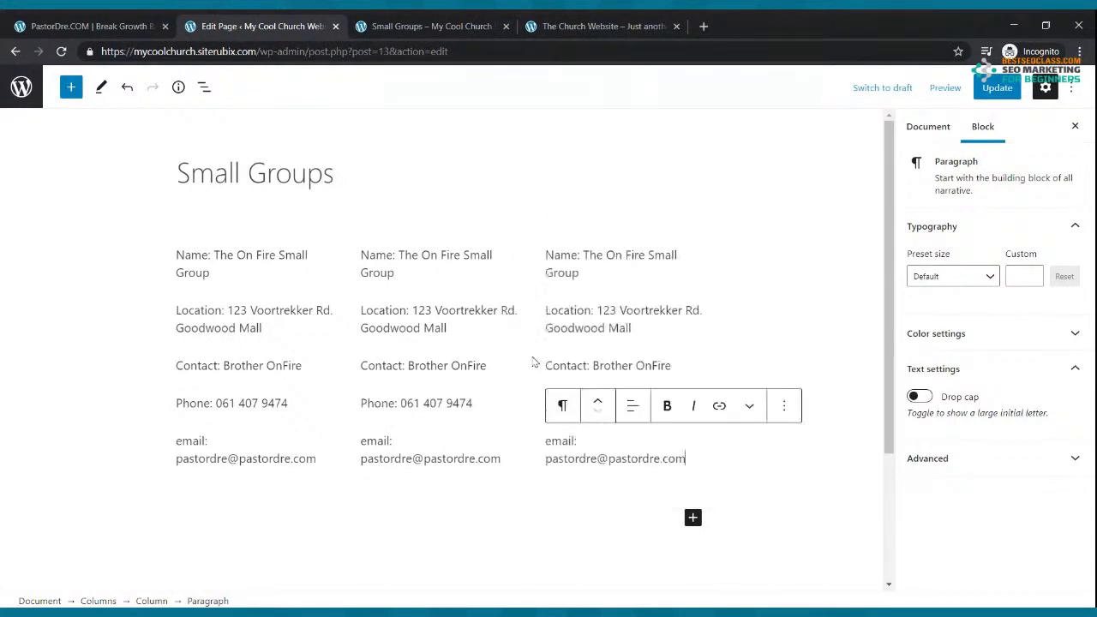
Update the page and reload the live Small Groups page to see the columns.
{"action": "left_click", "coordinate": [993, 89]}
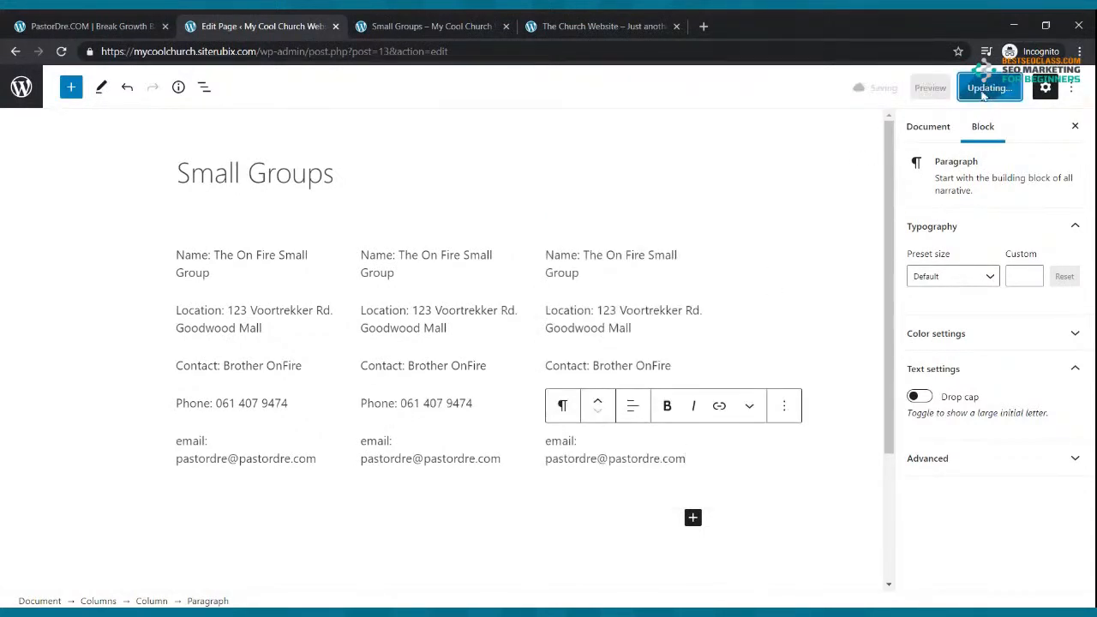
{"action": "left_click", "coordinate": [431, 26]}
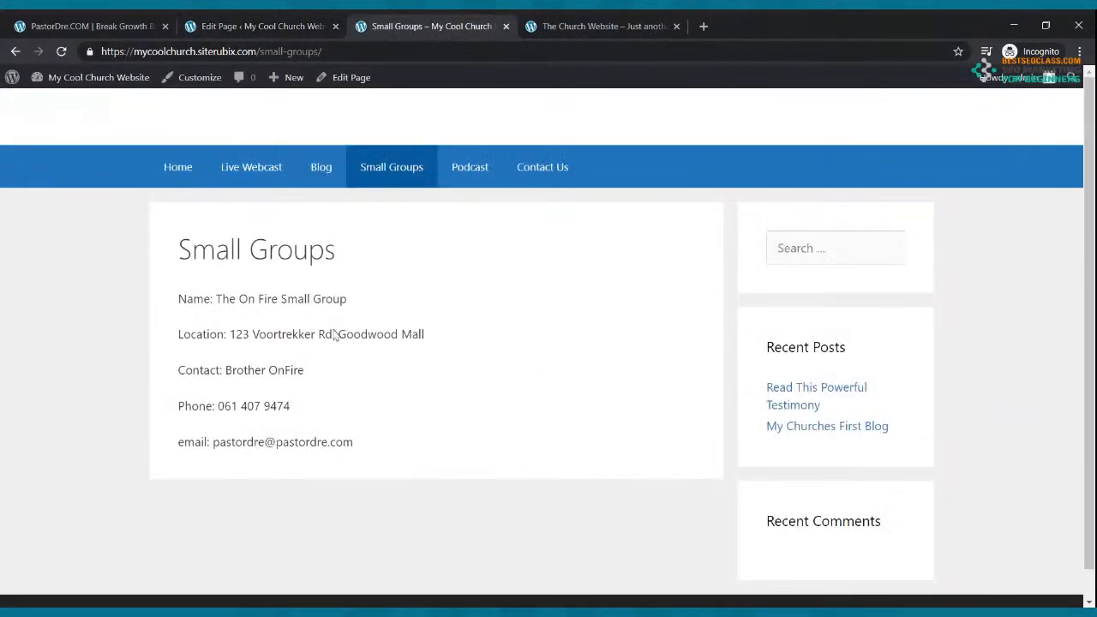
{"action": "left_click", "coordinate": [62, 52]}
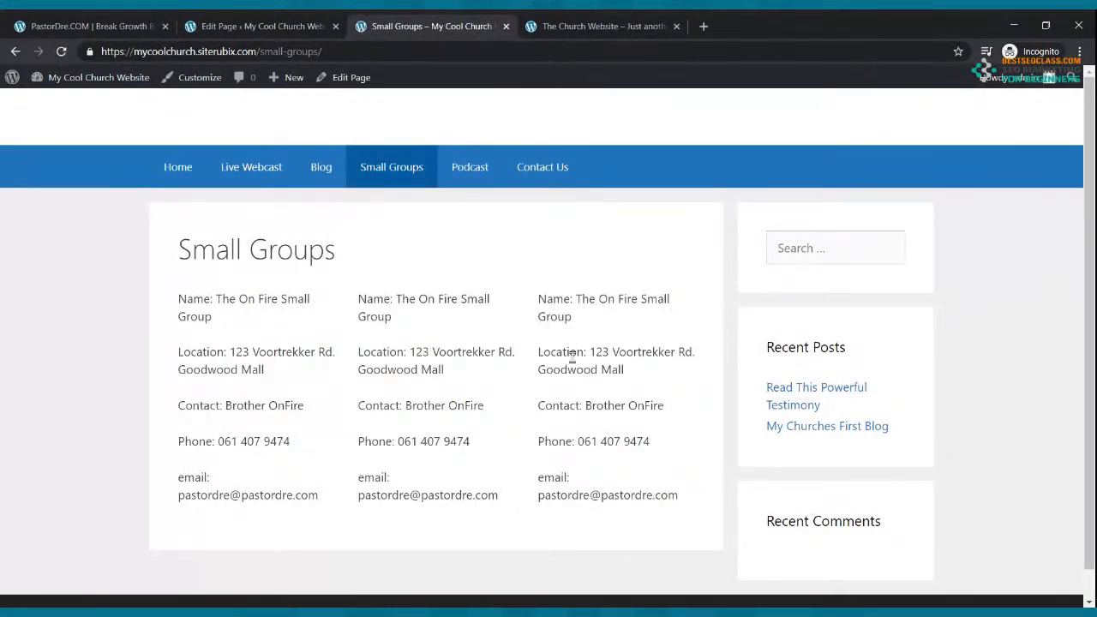
{"action": "left_click", "coordinate": [291, 25]}
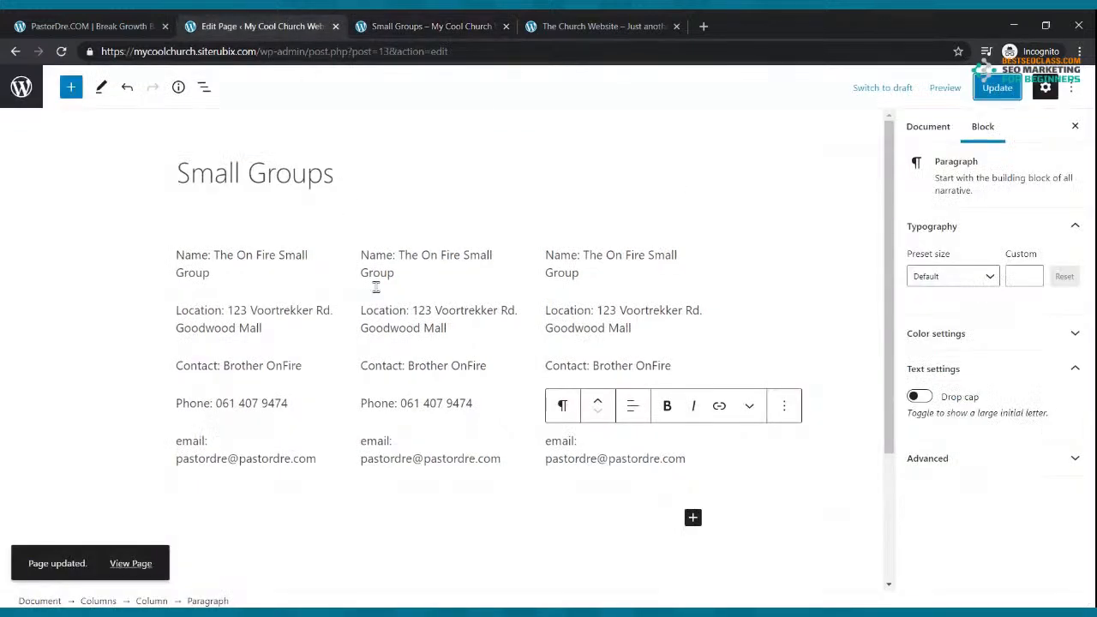
Rename the second column's group to 'The Basket Weaving Small Group'.
{"action": "left_click_drag", "start_coordinate": [399, 255], "coordinate": [423, 271]}
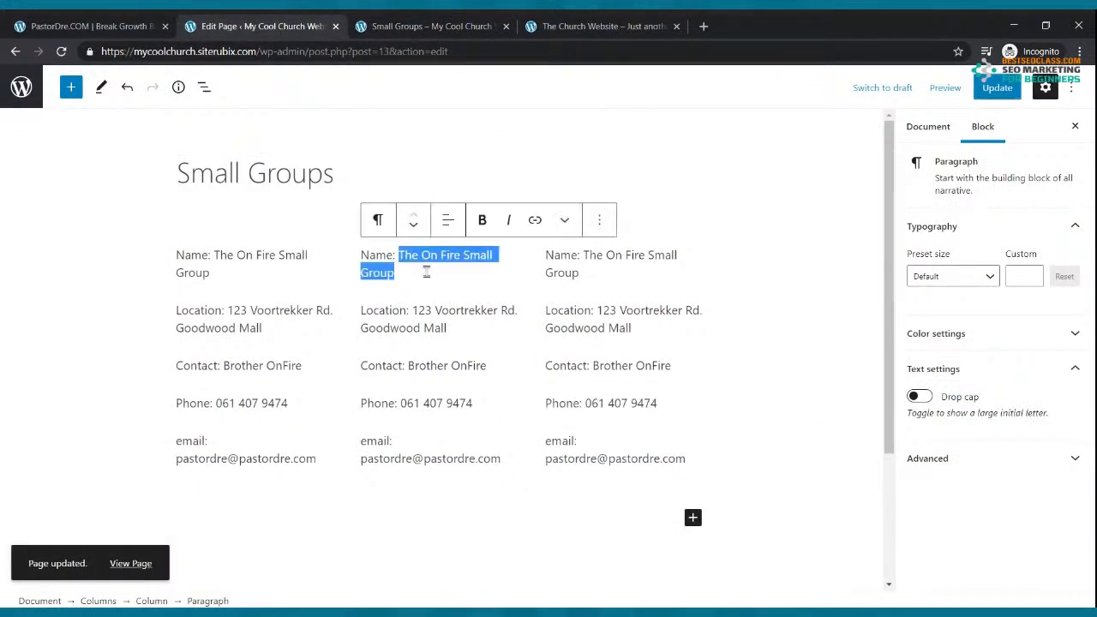
{"action": "type", "text": "The Baskwer WE"}
{"action": "key", "text": "BackSpace"}
{"action": "type", "text": "t"}
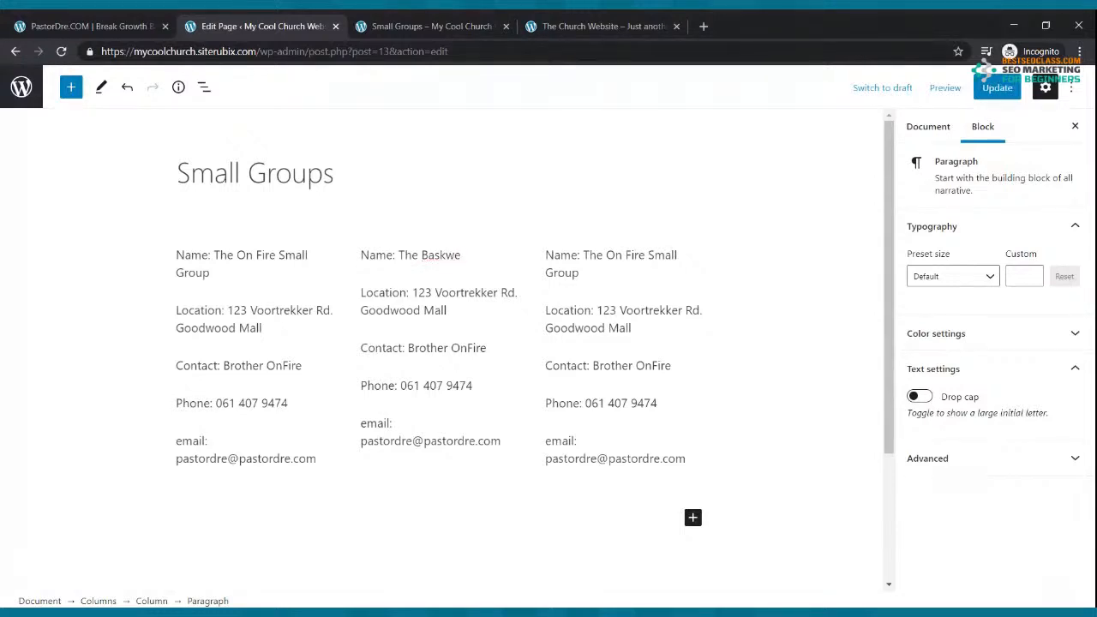
{"action": "key", "text": "BackSpace"}
{"action": "key", "text": "BackSpace"}
{"action": "type", "text": "et Weav"}
{"action": "key", "text": "BackSpace"}
{"action": "type", "text": "ing"}
{"action": "key", "text": "BackSpace"}
{"action": "key", "text": "BackSpace"}
{"action": "key", "text": "BackSpace"}
{"action": "type", "text": "ing Sma"}
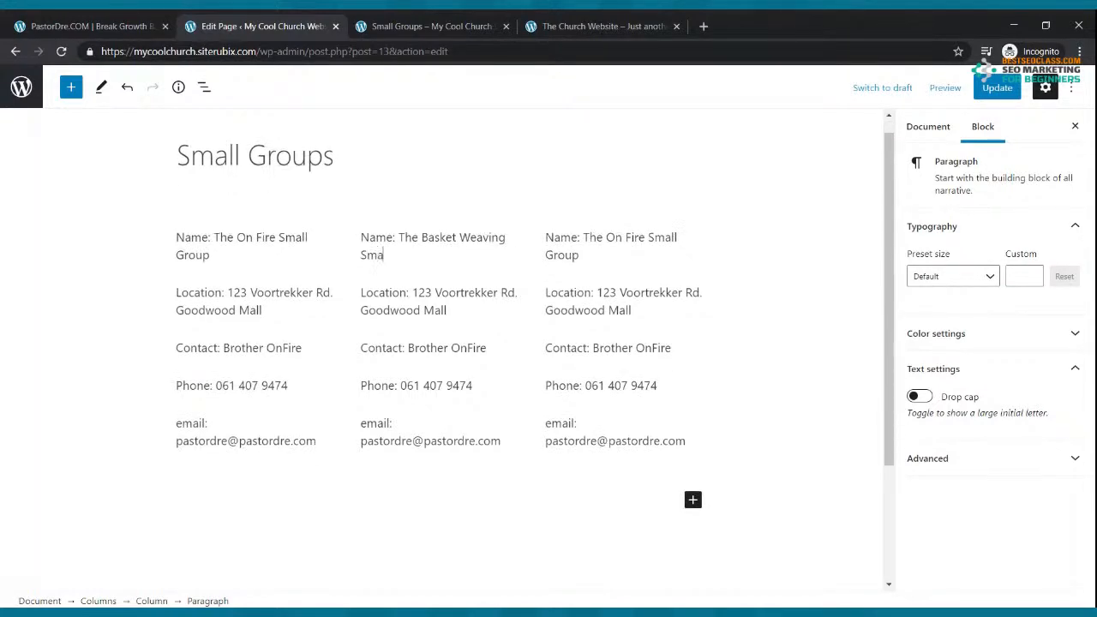
{"action": "type", "text": "ll Group"}
Rename the third column's group to 'The Exercise Group', fixing the misspelling.
{"action": "left_click_drag", "start_coordinate": [582, 238], "coordinate": [580, 255]}
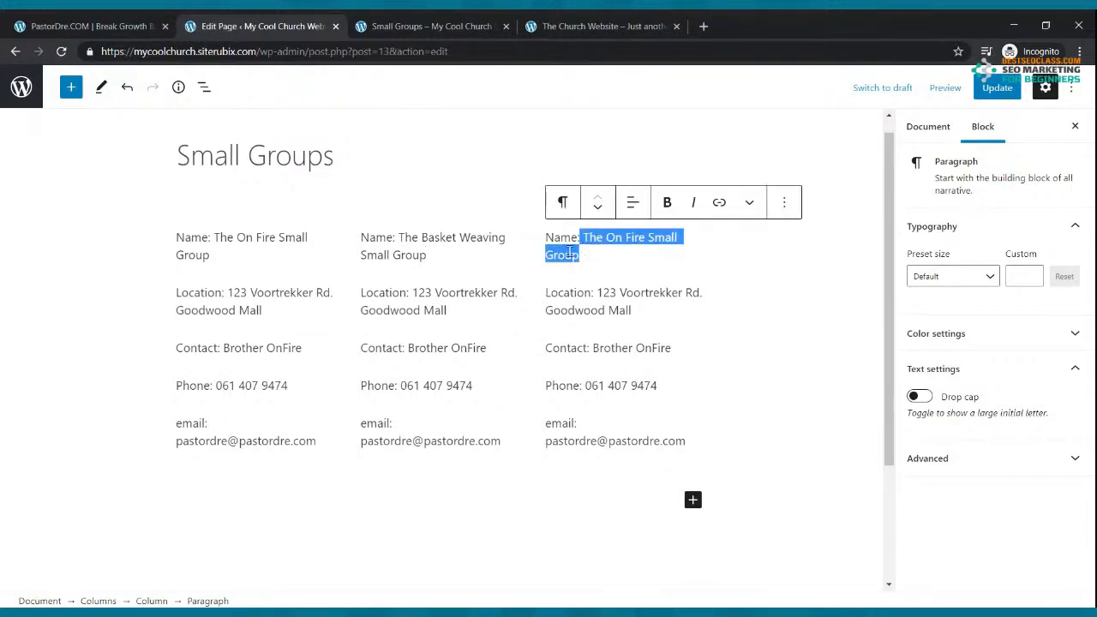
{"action": "type", "text": "T"}
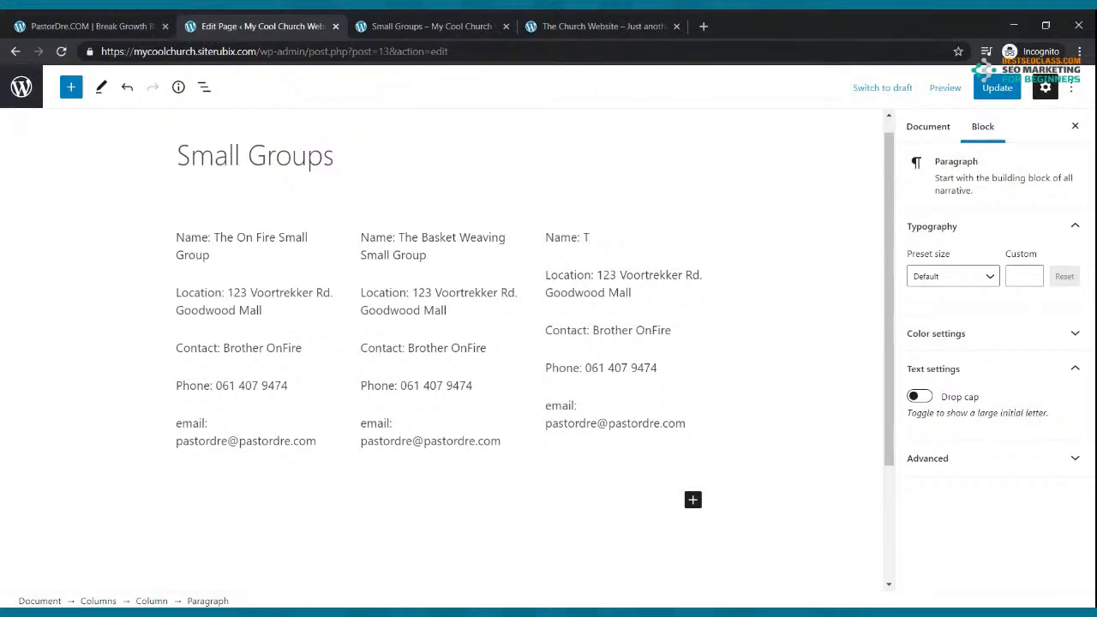
{"action": "type", "text": "hhe Excercise G"}
{"action": "key", "text": "BackSpace"}
{"action": "key", "text": "BackSpace"}
{"action": "key", "text": "BackSpace"}
{"action": "type", "text": "ise Group"}
{"action": "double_click", "coordinate": [630, 237]}
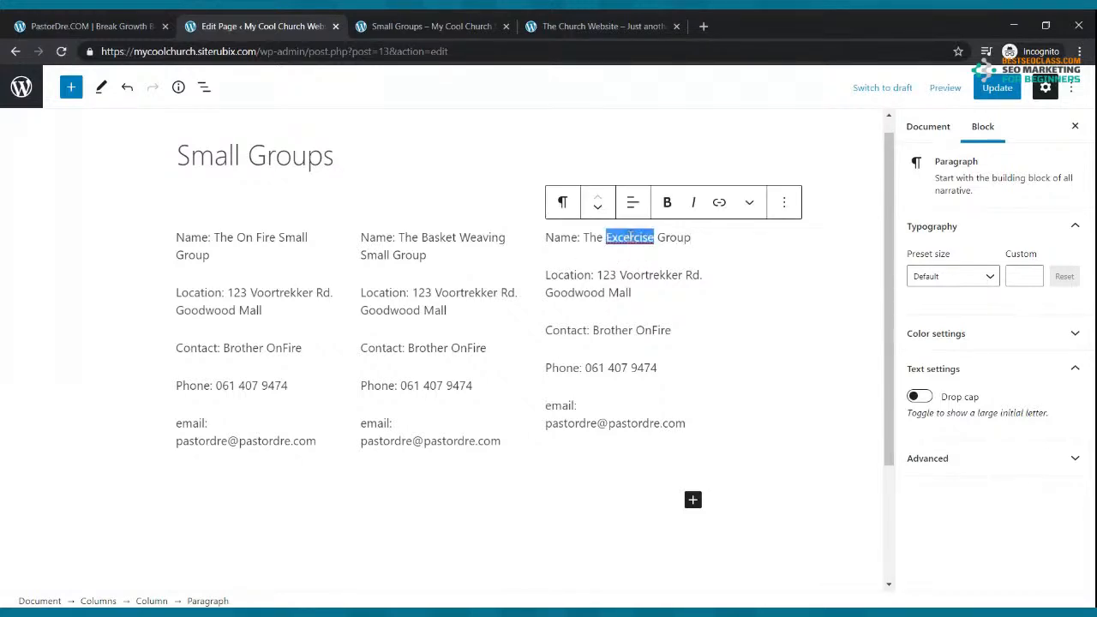
{"action": "type", "text": "Exercise"}
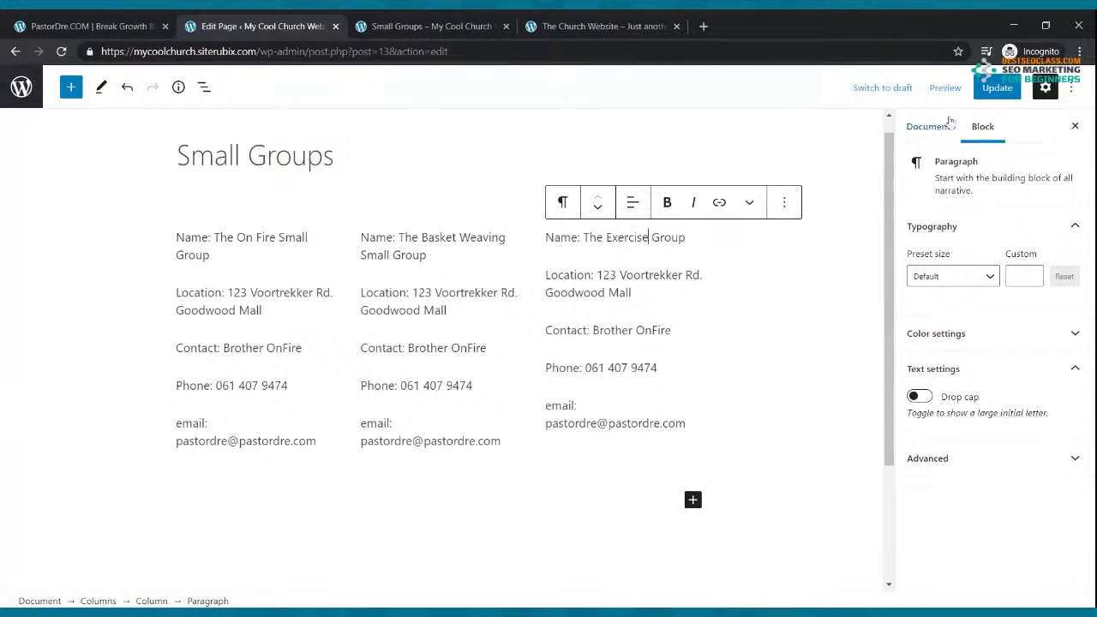
Update the page and reload the live Small Groups page to check the new names.
{"action": "left_click", "coordinate": [997, 88]}
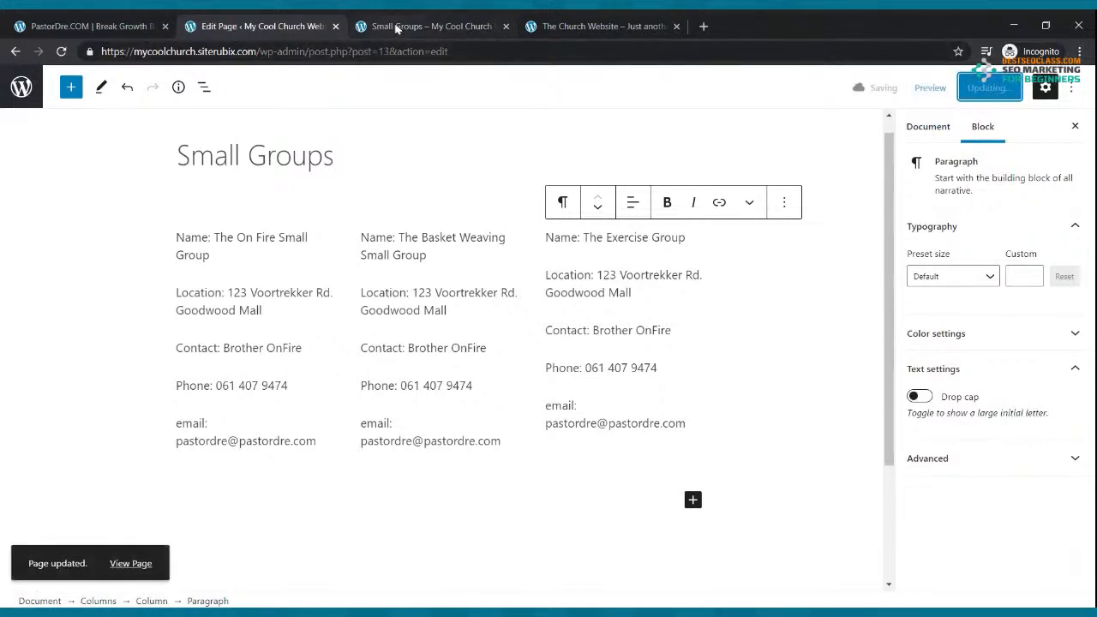
{"action": "left_click", "coordinate": [385, 26]}
{"action": "left_click", "coordinate": [62, 52]}
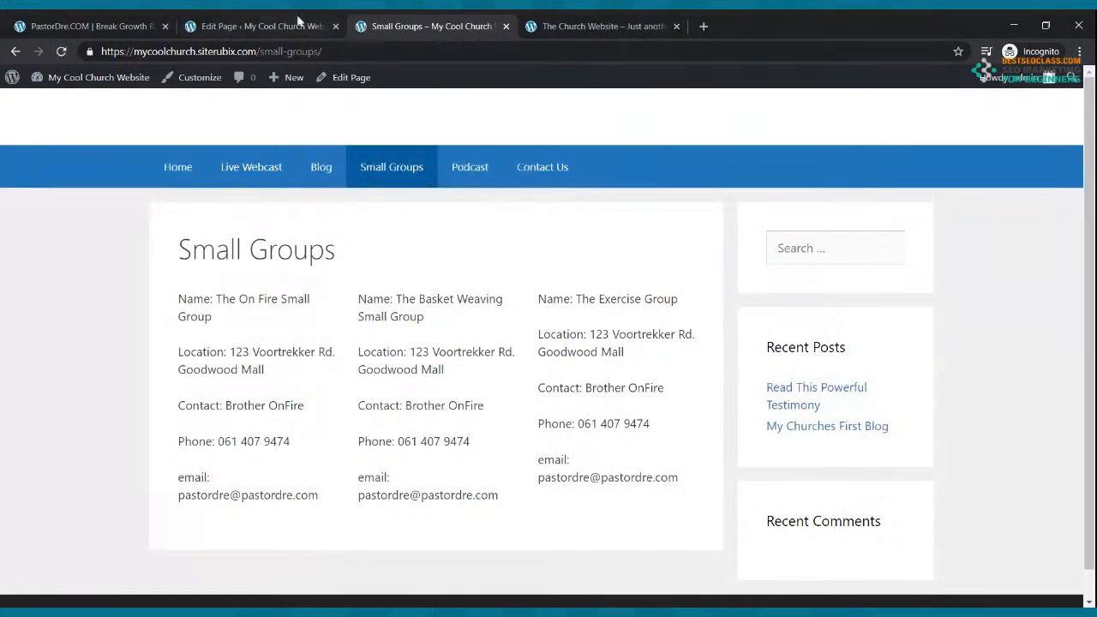
{"action": "left_click", "coordinate": [299, 22]}
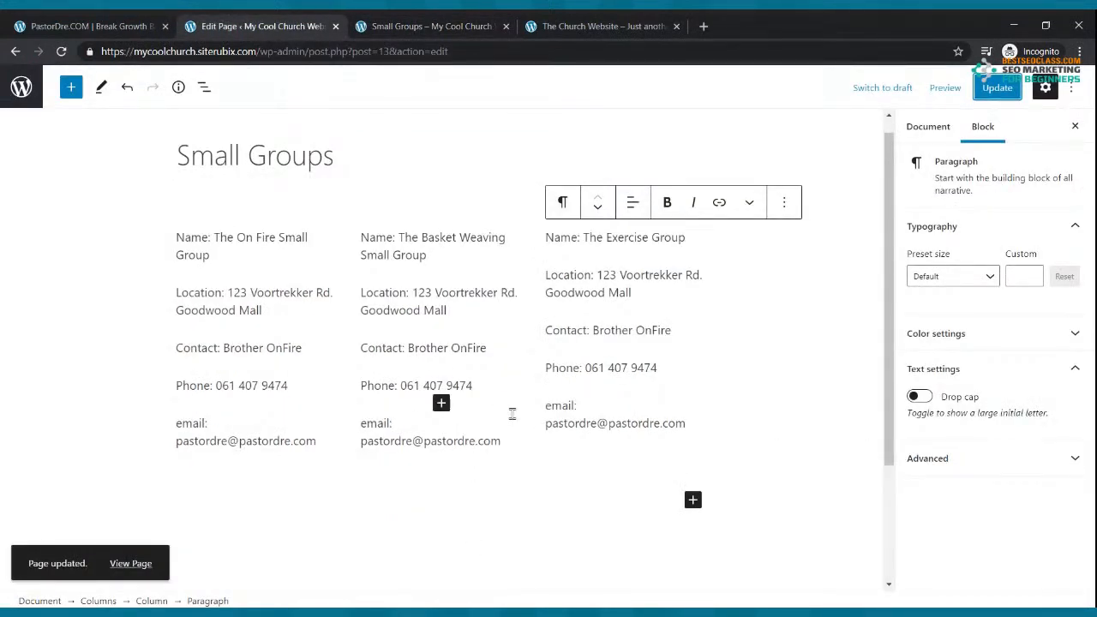
Bold the name line in each of the three group columns and update the page.
{"action": "left_click", "coordinate": [385, 215]}
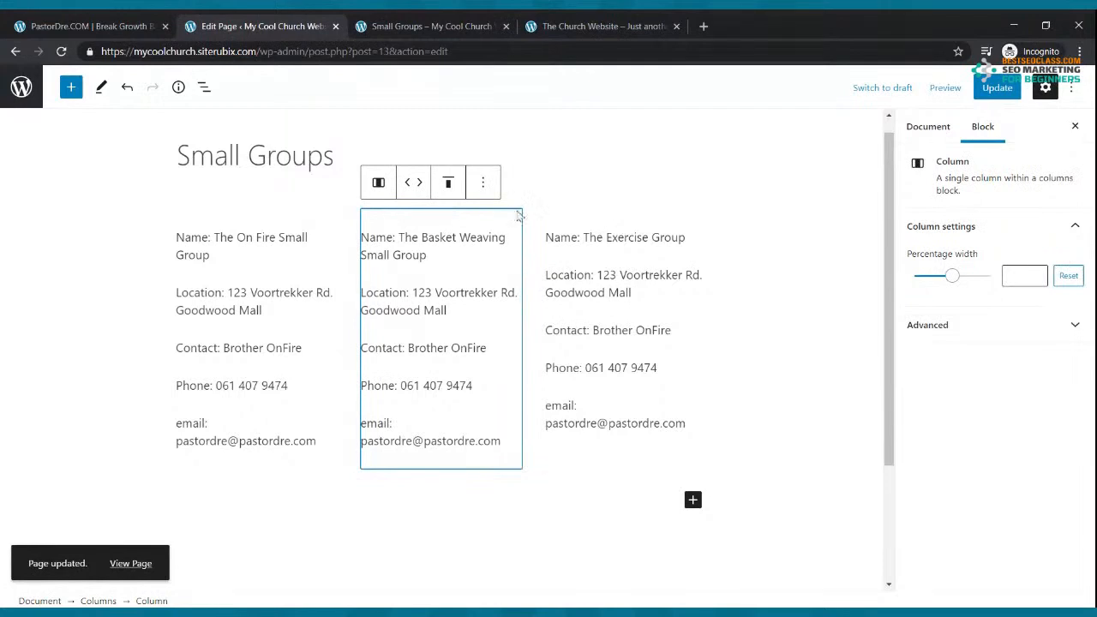
{"action": "left_click", "coordinate": [555, 242]}
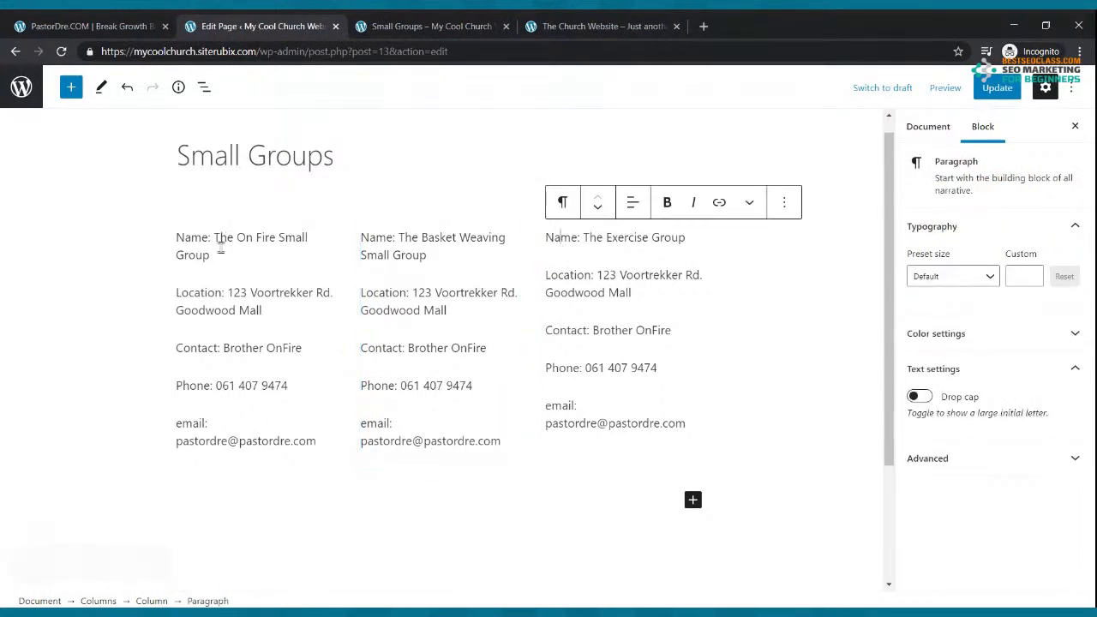
{"action": "left_click_drag", "start_coordinate": [212, 257], "coordinate": [178, 240]}
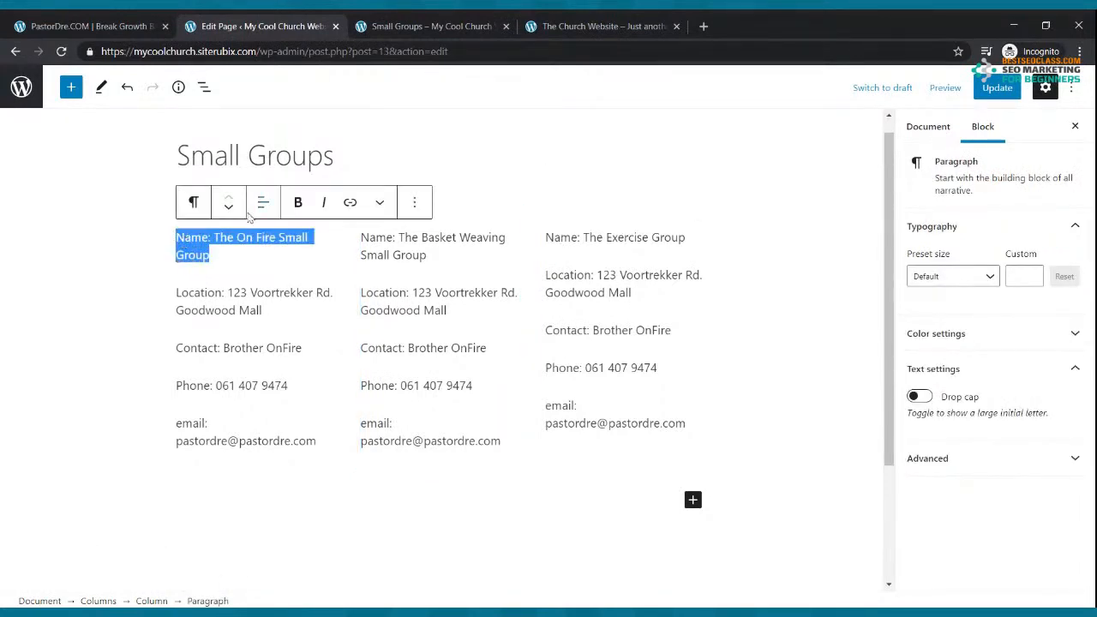
{"action": "left_click", "coordinate": [300, 204]}
{"action": "left_click_drag", "start_coordinate": [449, 256], "coordinate": [355, 240]}
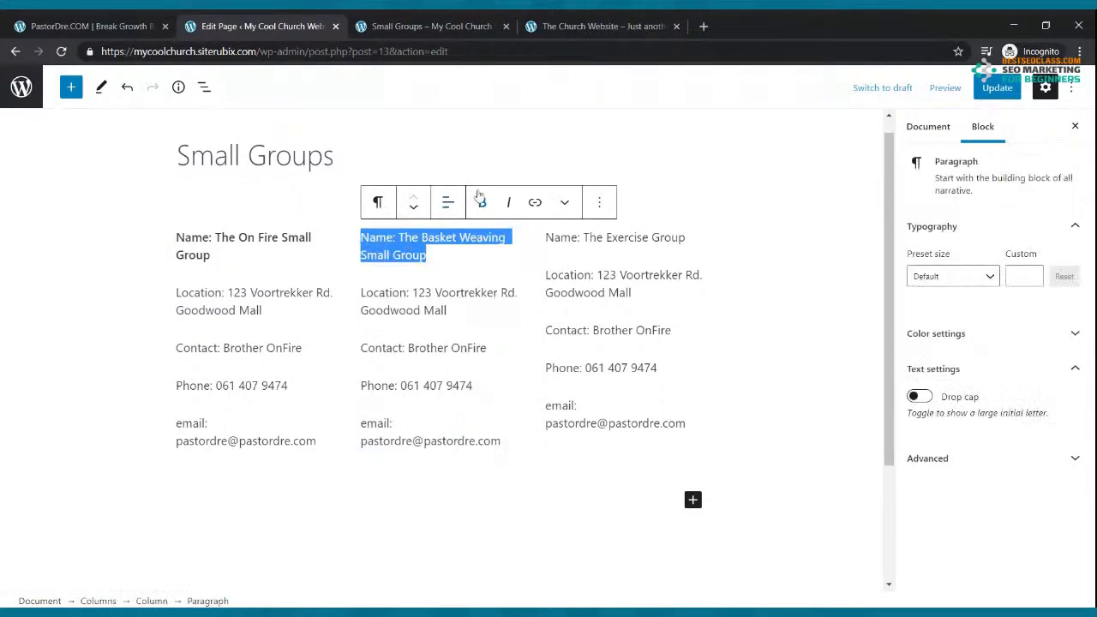
{"action": "left_click", "coordinate": [483, 203]}
{"action": "left_click_drag", "start_coordinate": [685, 245], "coordinate": [547, 242]}
{"action": "left_click", "coordinate": [667, 202]}
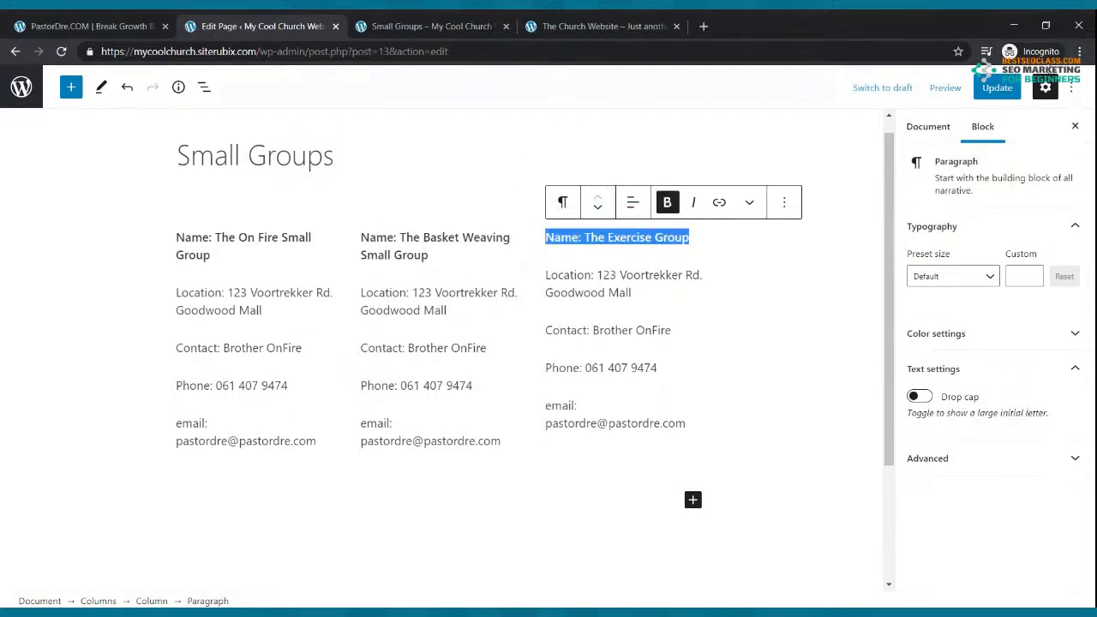
{"action": "left_click", "coordinate": [1017, 89]}
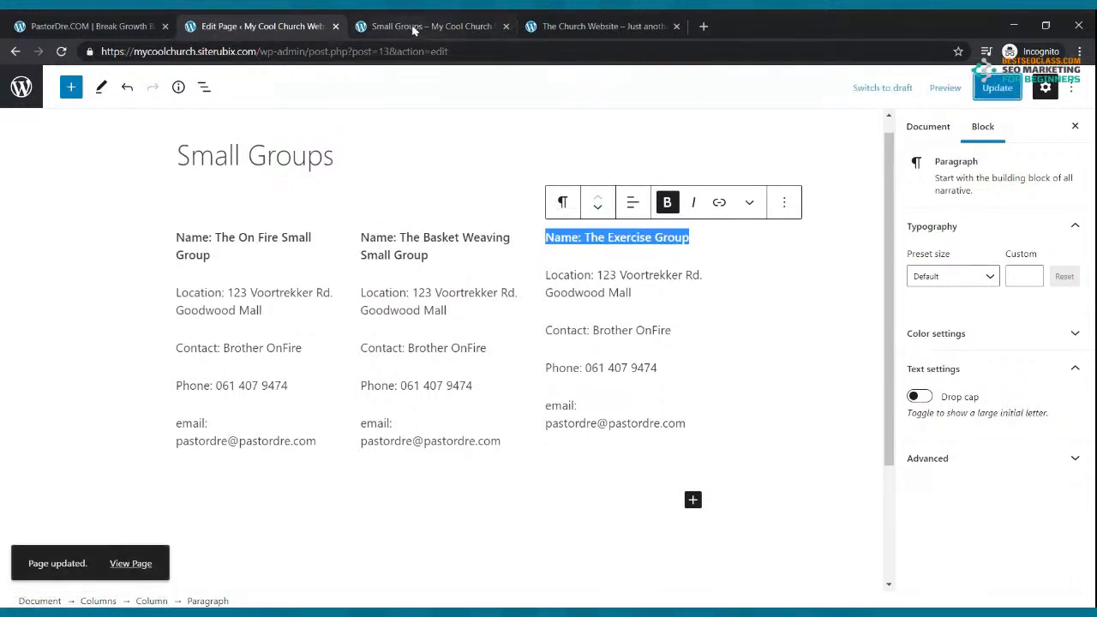
Reload the live Small Groups page to confirm the group names appear bold.
{"action": "left_click", "coordinate": [413, 26]}
{"action": "left_click", "coordinate": [61, 52]}
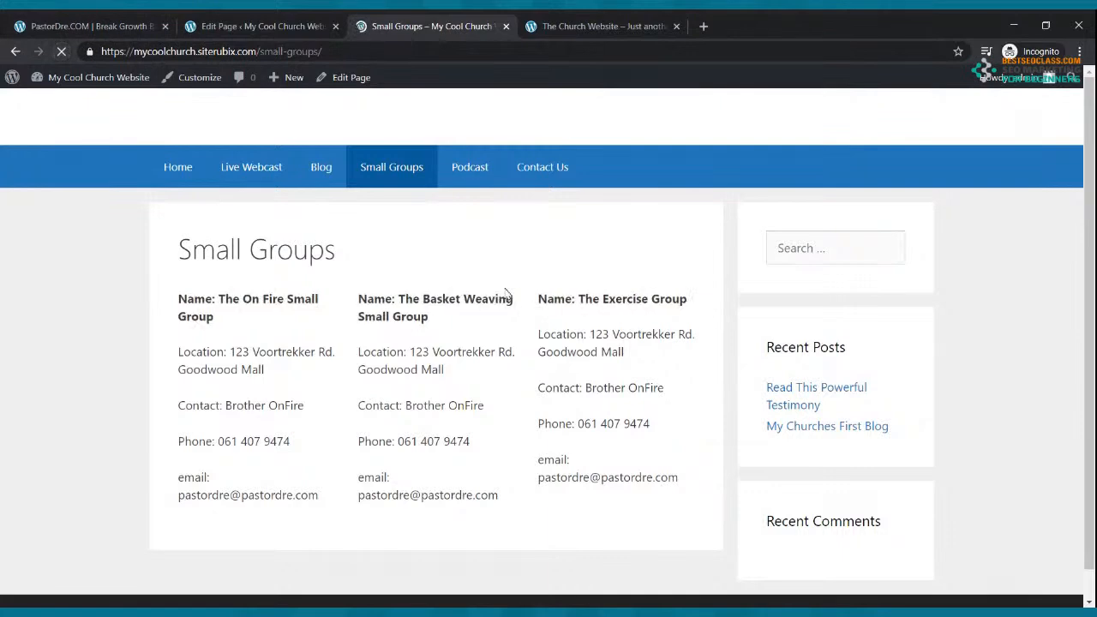
{"action": "scroll", "coordinate": [620, 377], "scroll_direction": "down", "scroll_amount": 2}
{"action": "scroll", "coordinate": [620, 381], "scroll_direction": "up", "scroll_amount": 2}
Back in the editor, place the caret in the first column's e-mail text and bring up the block inserter.
{"action": "left_click", "coordinate": [254, 27]}
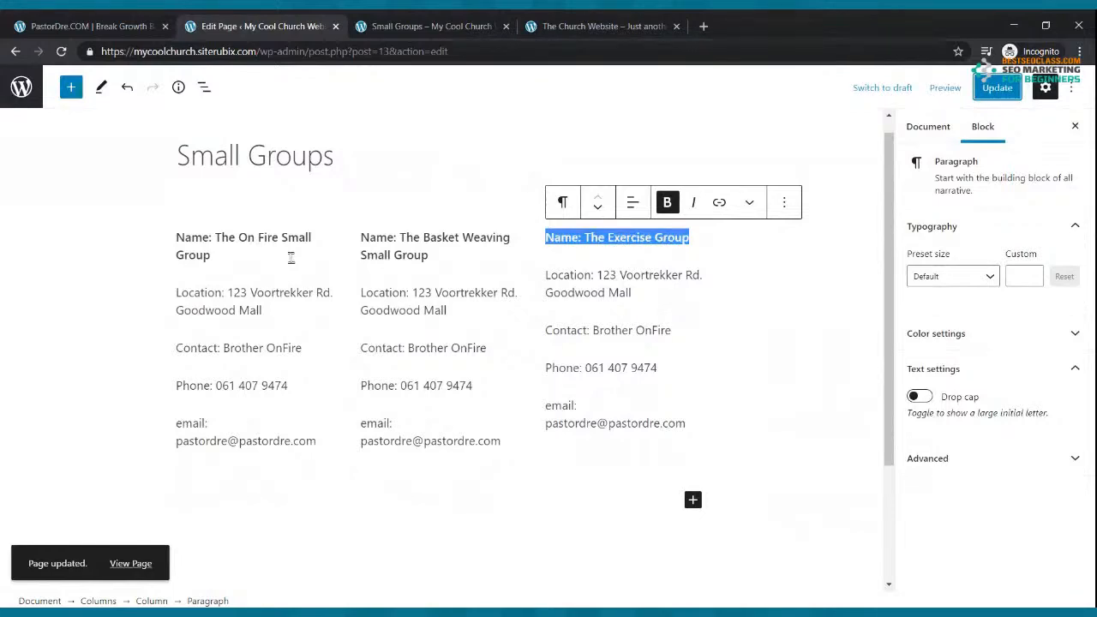
{"action": "triple_click", "coordinate": [252, 238]}
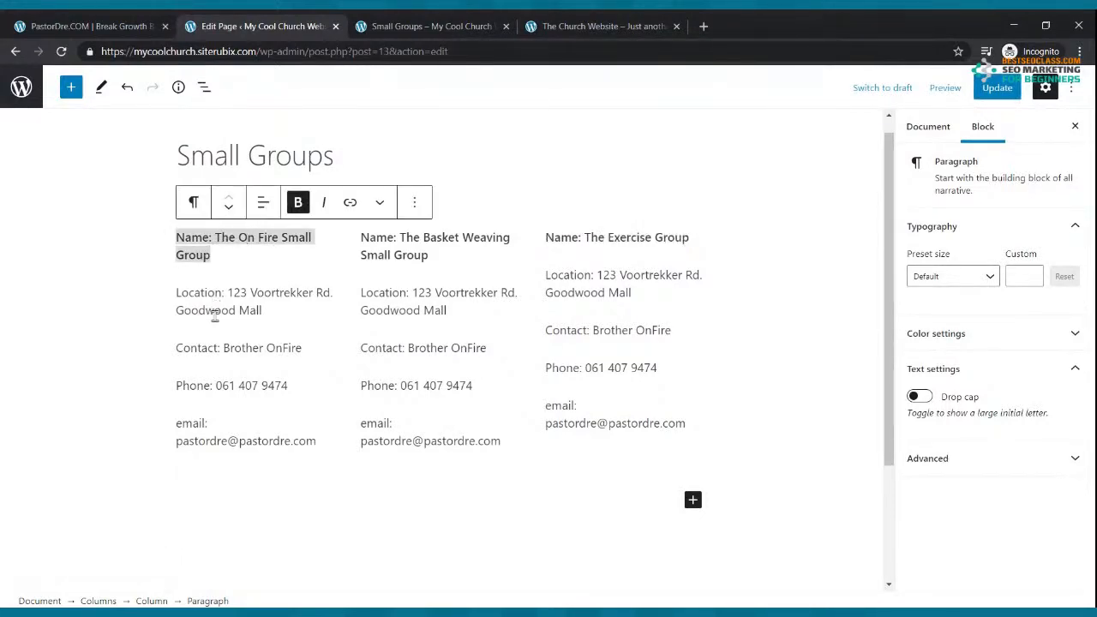
{"action": "left_click", "coordinate": [292, 294]}
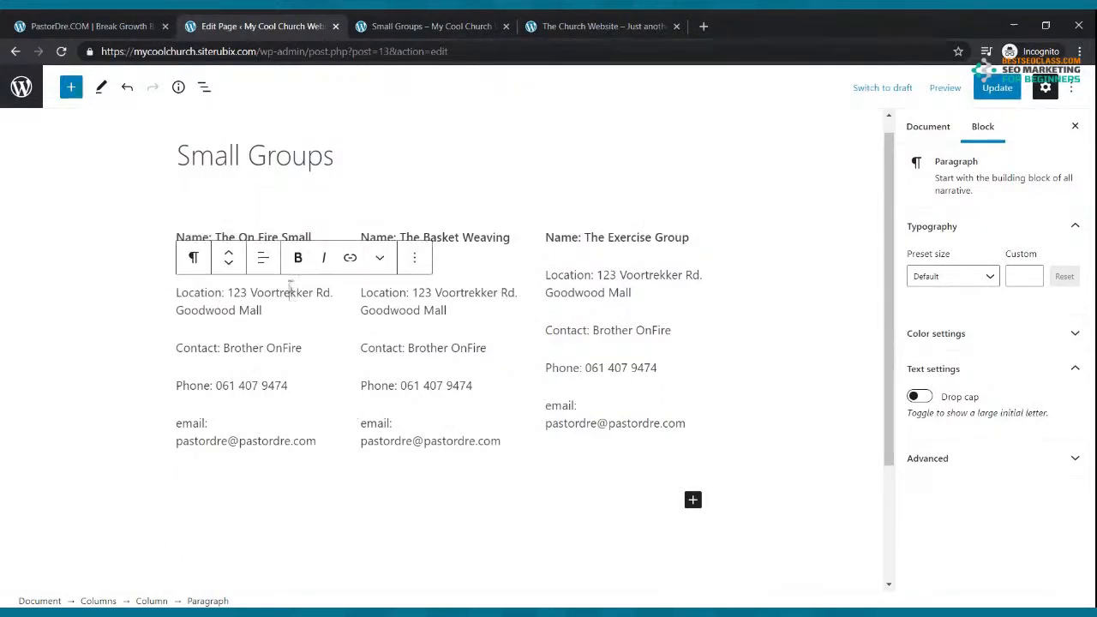
{"action": "left_click", "coordinate": [290, 480]}
{"action": "left_click", "coordinate": [297, 439]}
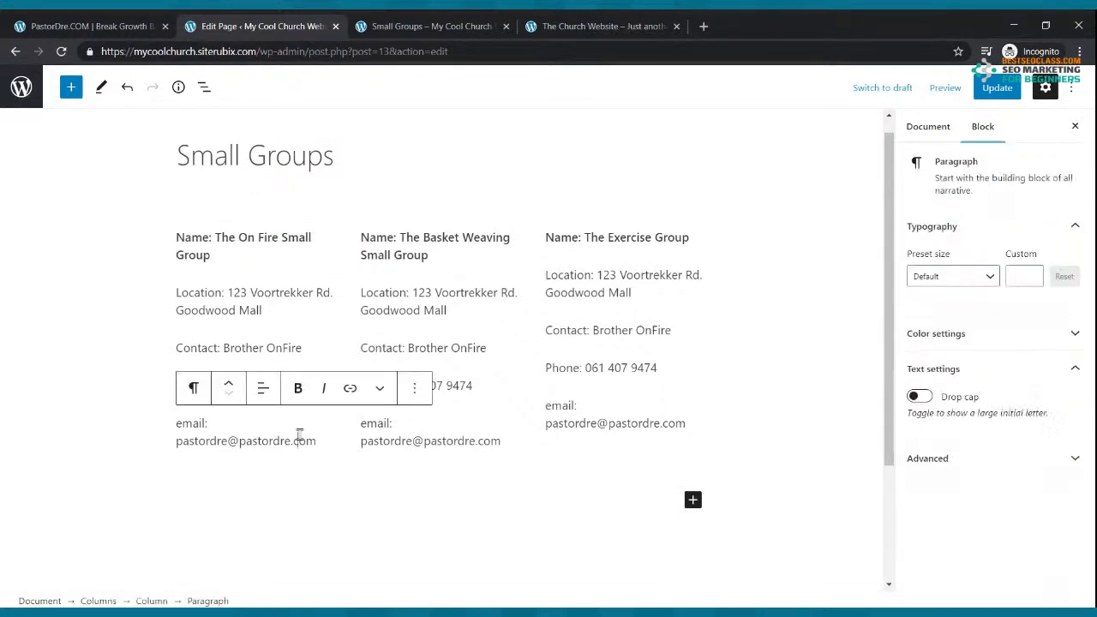
{"action": "left_click", "coordinate": [693, 499]}
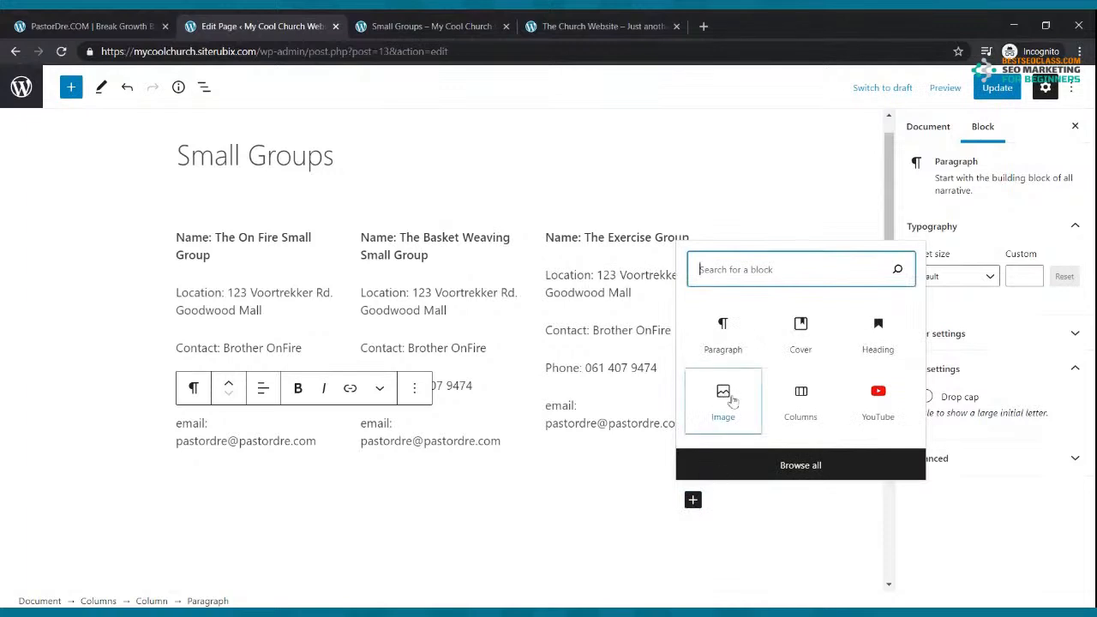
Upload a concert crowd photo as an image block, move it under the title, and update the page.
{"action": "left_click", "coordinate": [727, 399]}
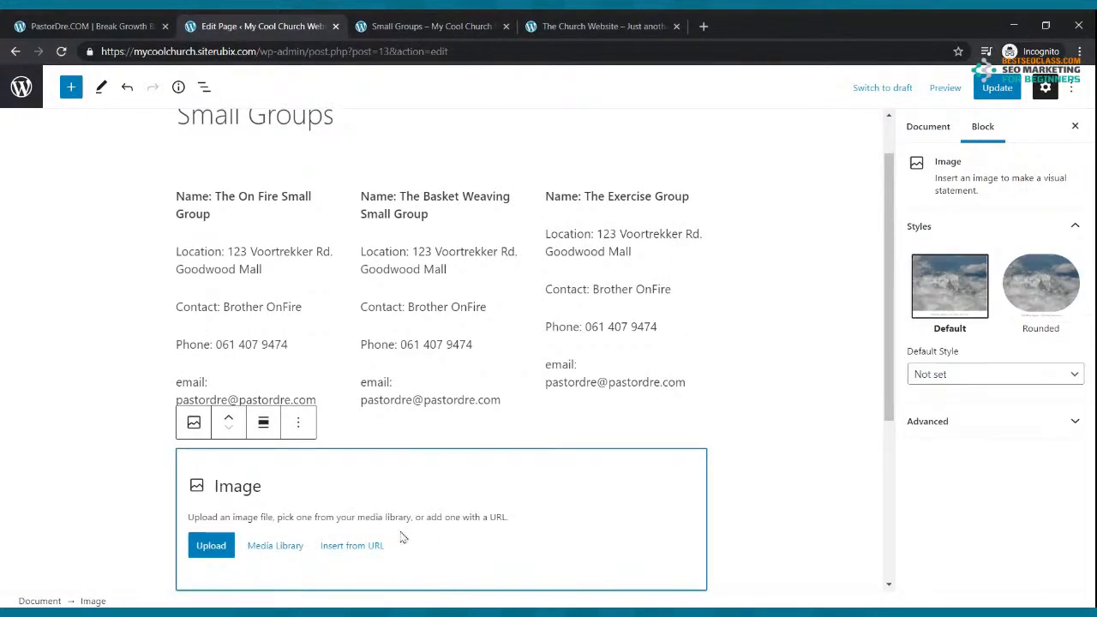
{"action": "left_click", "coordinate": [215, 553]}
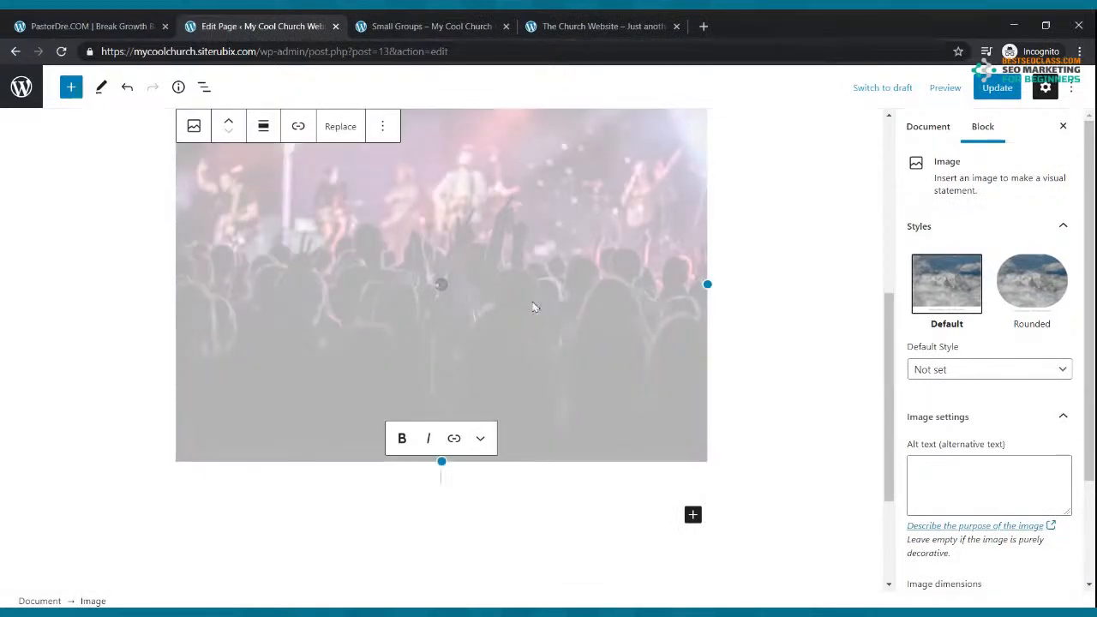
{"action": "scroll", "coordinate": [514, 289], "scroll_direction": "up", "scroll_amount": 3}
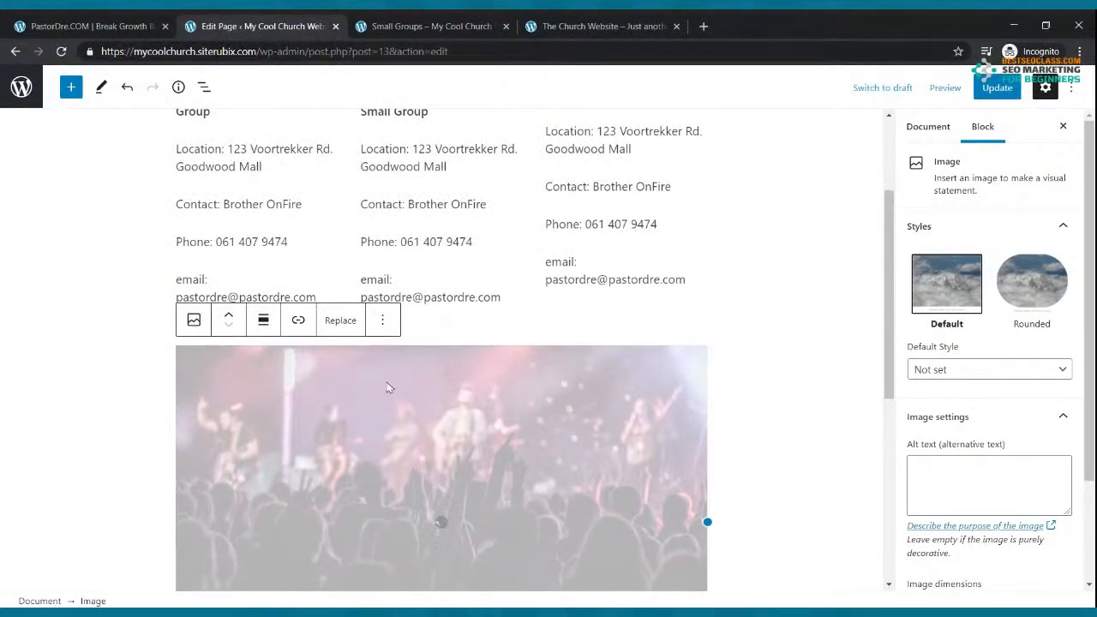
{"action": "left_click", "coordinate": [227, 314]}
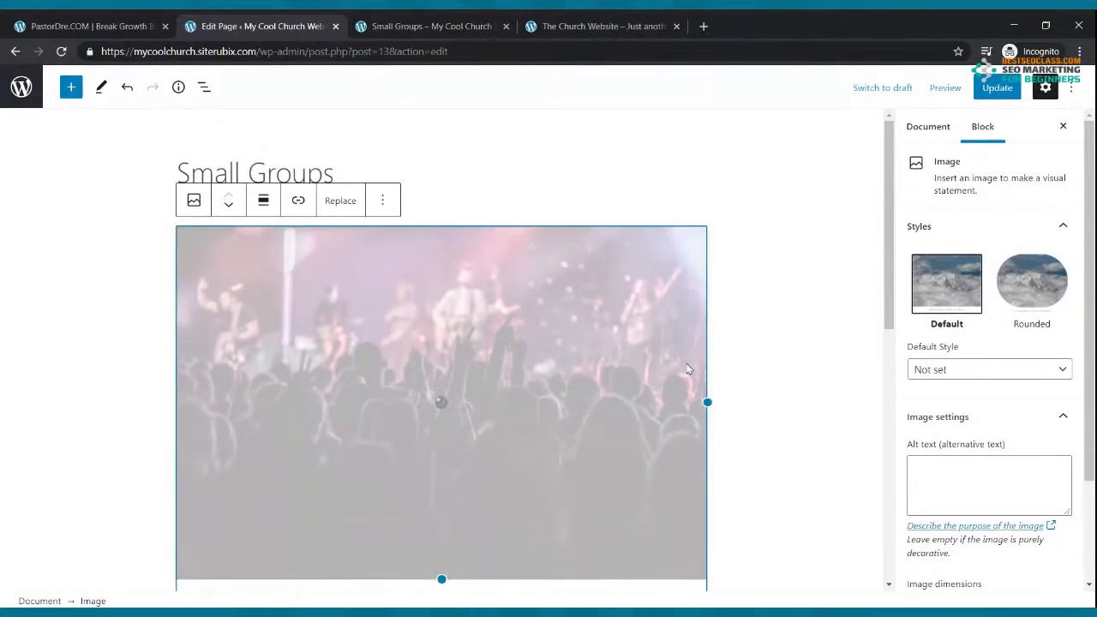
{"action": "left_click", "coordinate": [997, 89]}
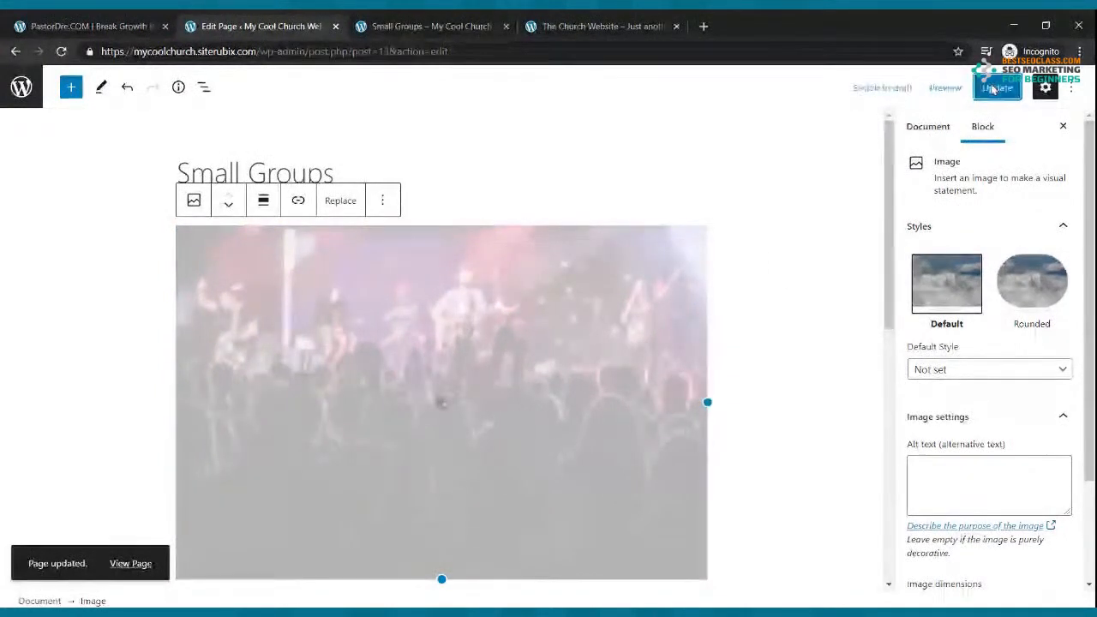
{"action": "scroll", "coordinate": [645, 261], "scroll_direction": "down", "scroll_amount": 2}
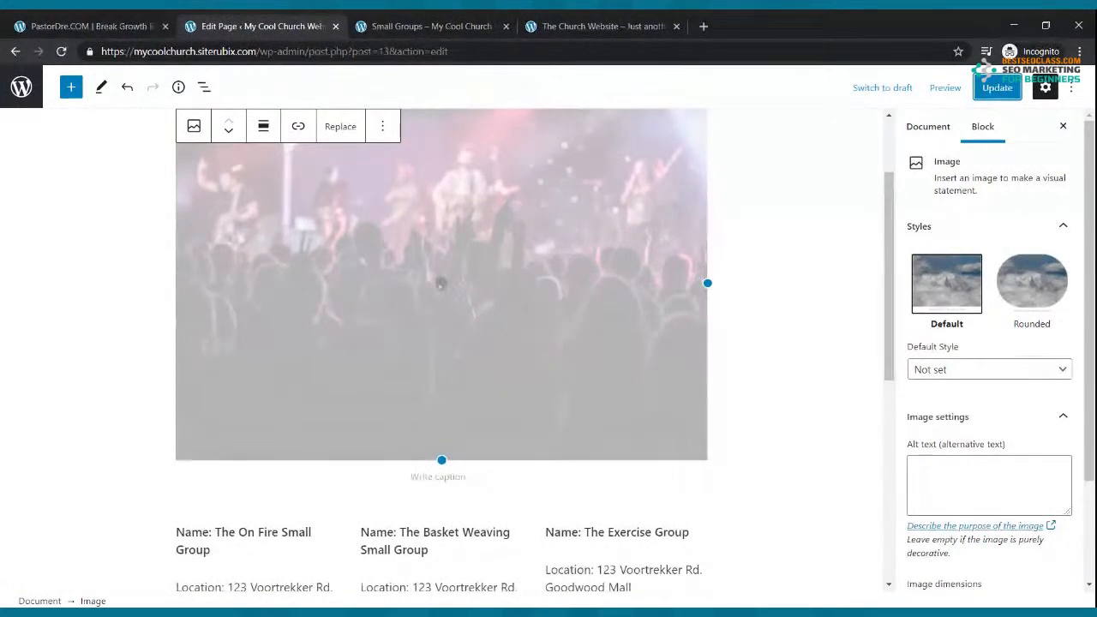
{"action": "scroll", "coordinate": [390, 339], "scroll_direction": "down", "scroll_amount": 3}
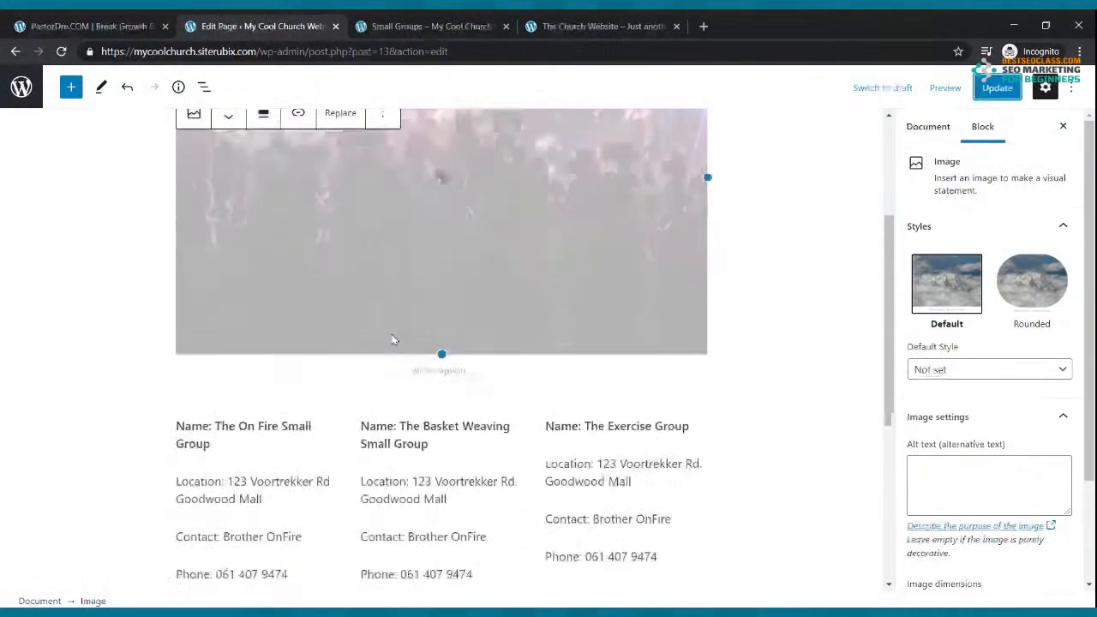
{"action": "scroll", "coordinate": [443, 460], "scroll_direction": "up", "scroll_amount": 4}
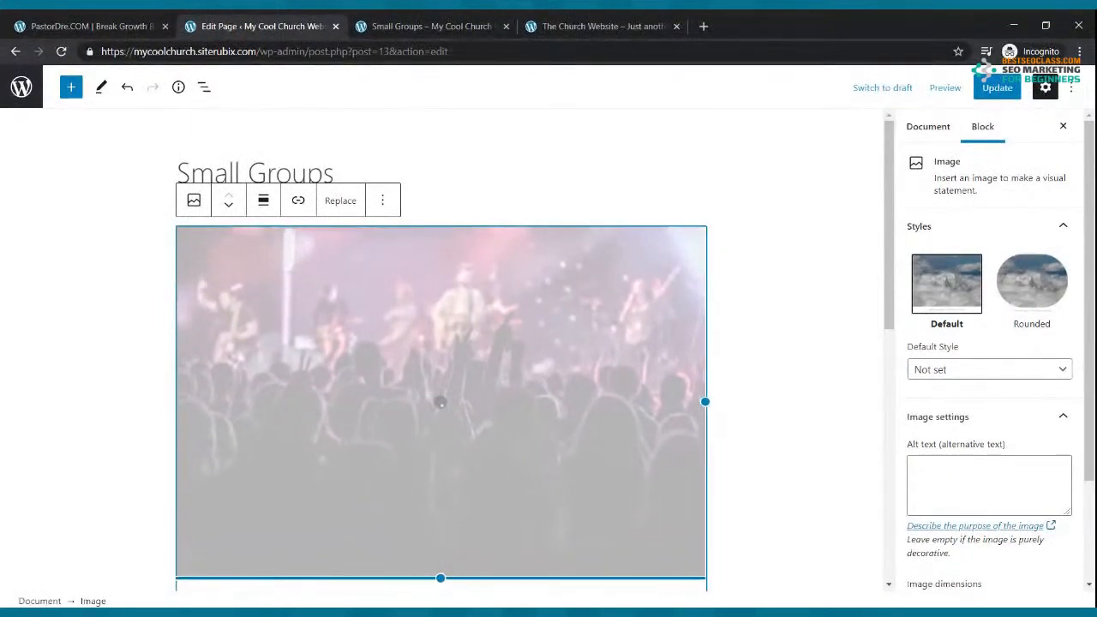
Reload the live Small Groups page and check that the concert photo leads it.
{"action": "left_click", "coordinate": [419, 28]}
{"action": "left_click", "coordinate": [61, 52]}
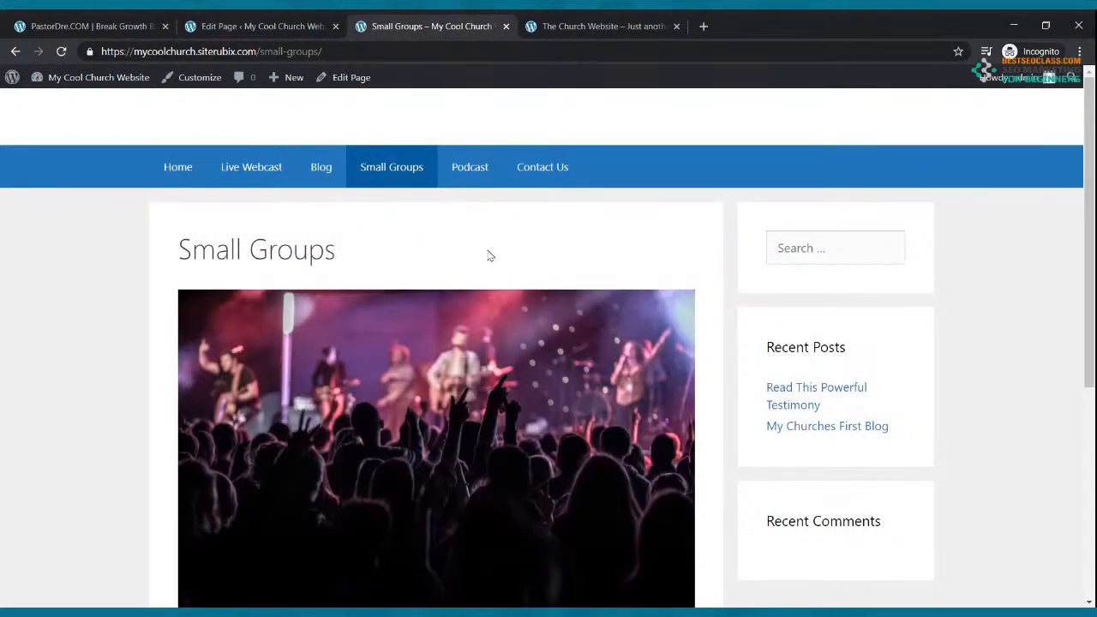
{"action": "scroll", "coordinate": [490, 253], "scroll_direction": "down", "scroll_amount": 5}
{"action": "scroll", "coordinate": [489, 252], "scroll_direction": "up", "scroll_amount": 5}
{"action": "scroll", "coordinate": [352, 257], "scroll_direction": "down", "scroll_amount": 3}
{"action": "scroll", "coordinate": [380, 290], "scroll_direction": "up", "scroll_amount": 1}
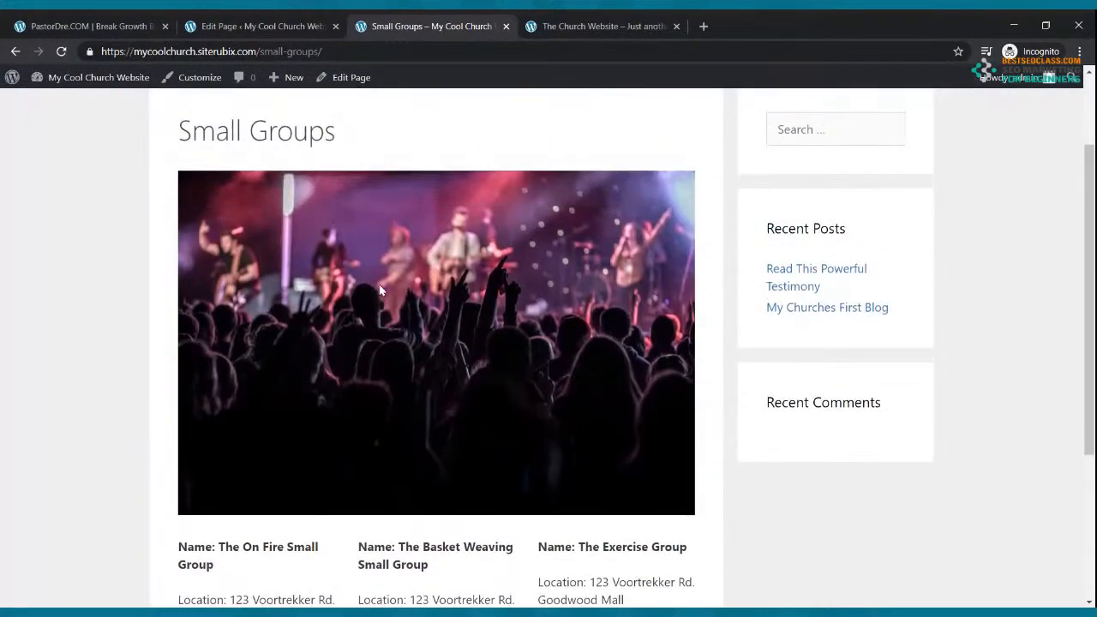
{"action": "scroll", "coordinate": [381, 291], "scroll_direction": "down", "scroll_amount": 3}
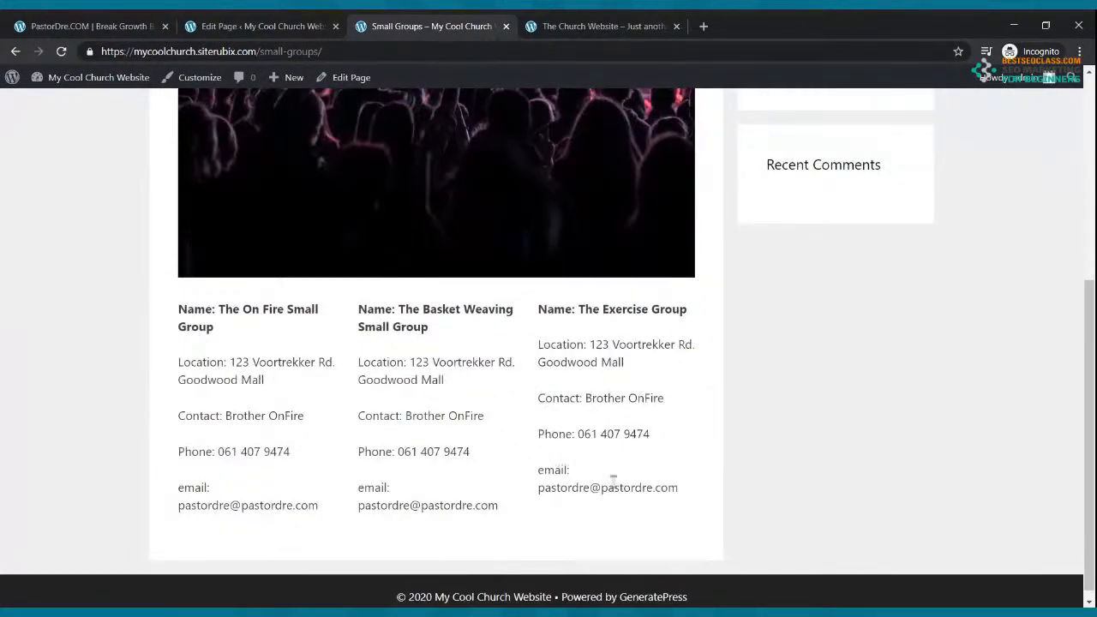
{"action": "scroll", "coordinate": [602, 468], "scroll_direction": "up", "scroll_amount": 5}
Update the Small Groups page once more and return to the Pages list.
{"action": "left_click", "coordinate": [247, 31]}
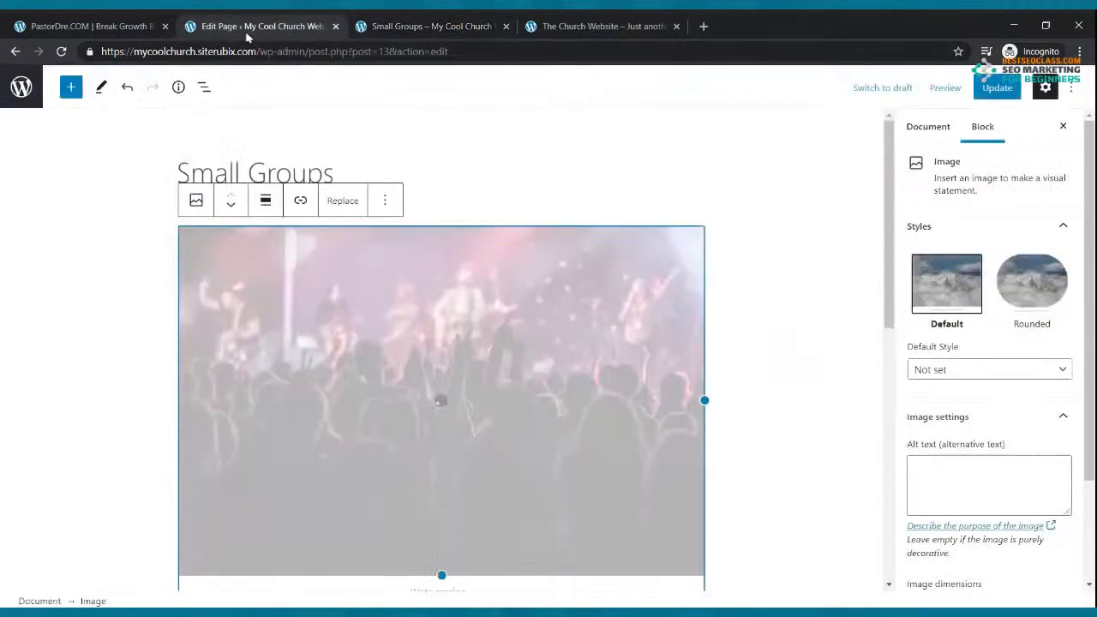
{"action": "left_click", "coordinate": [15, 53]}
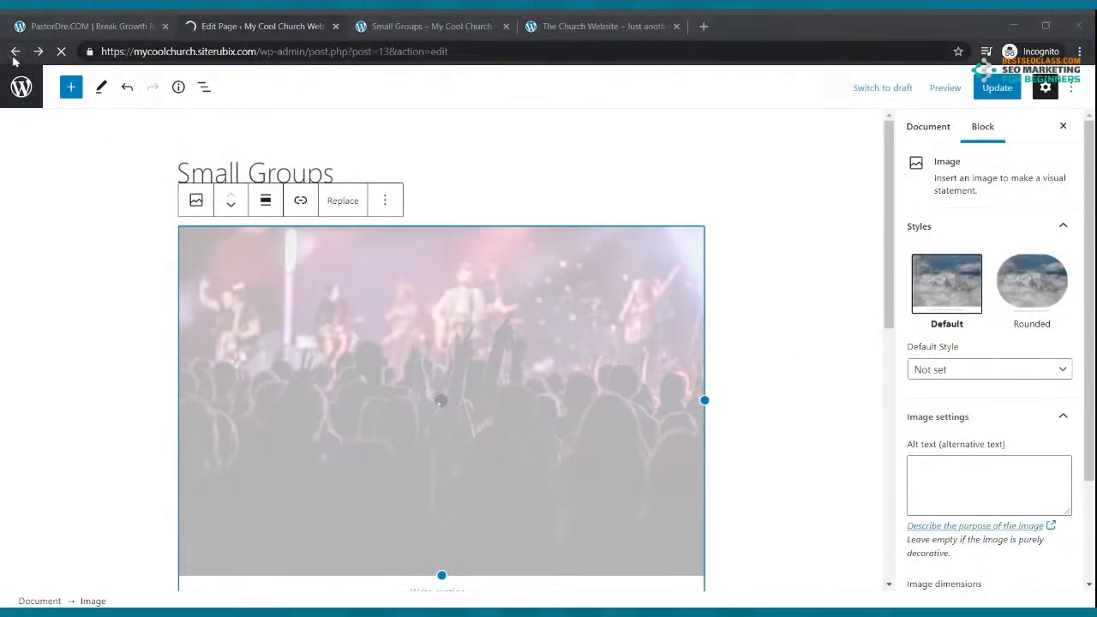
{"action": "left_click", "coordinate": [996, 88]}
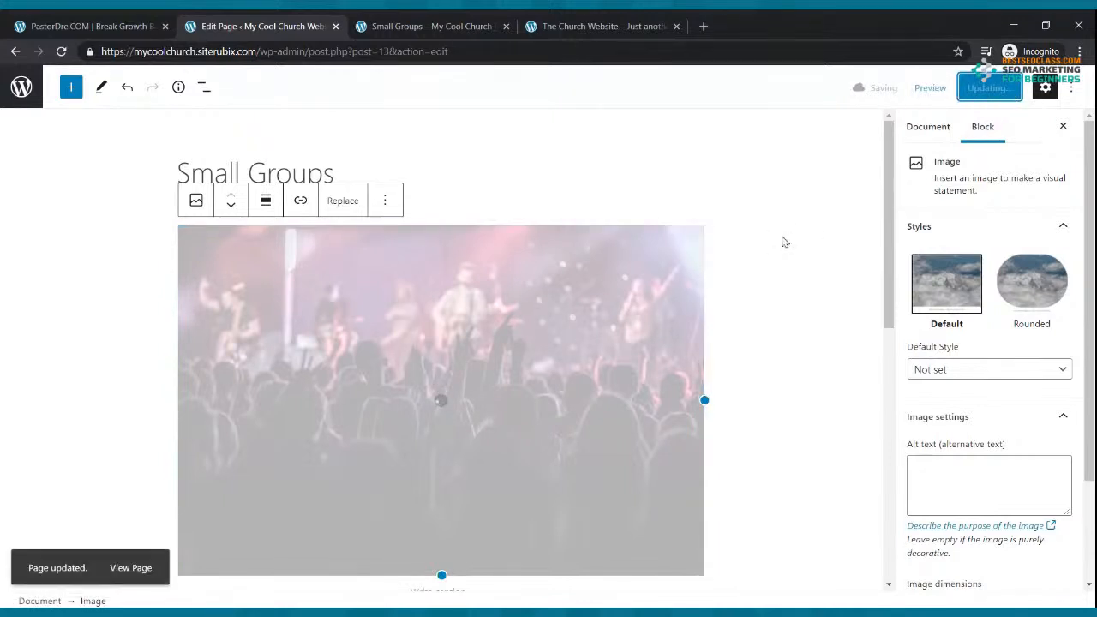
{"action": "left_click", "coordinate": [15, 52]}
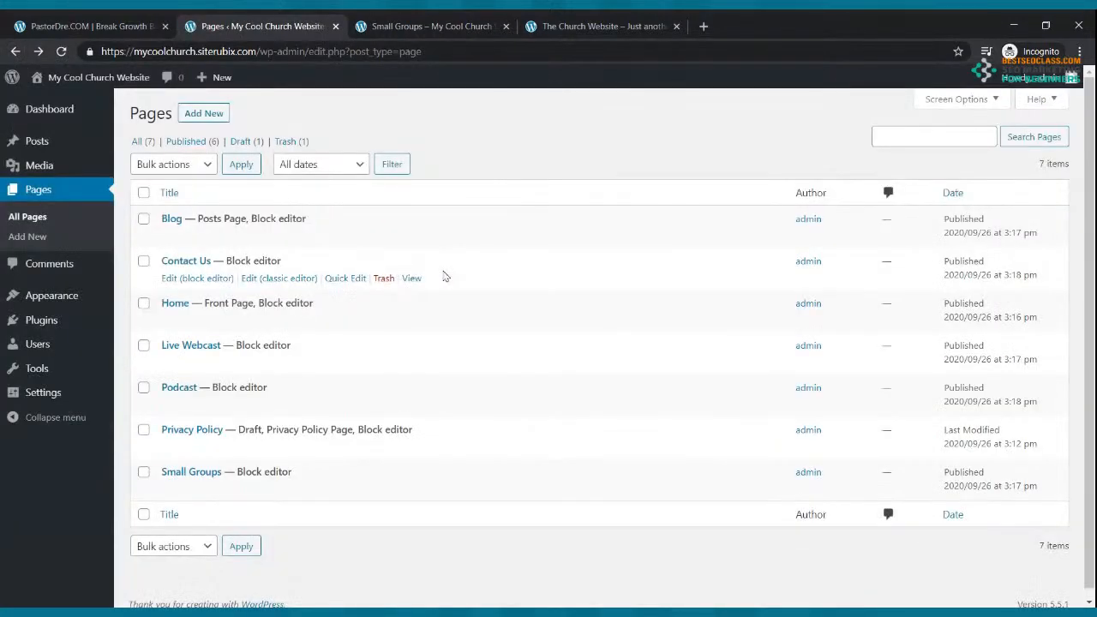
Glance at the live Small Groups page, then open the Podcast page in the block editor.
{"action": "left_click", "coordinate": [460, 26]}
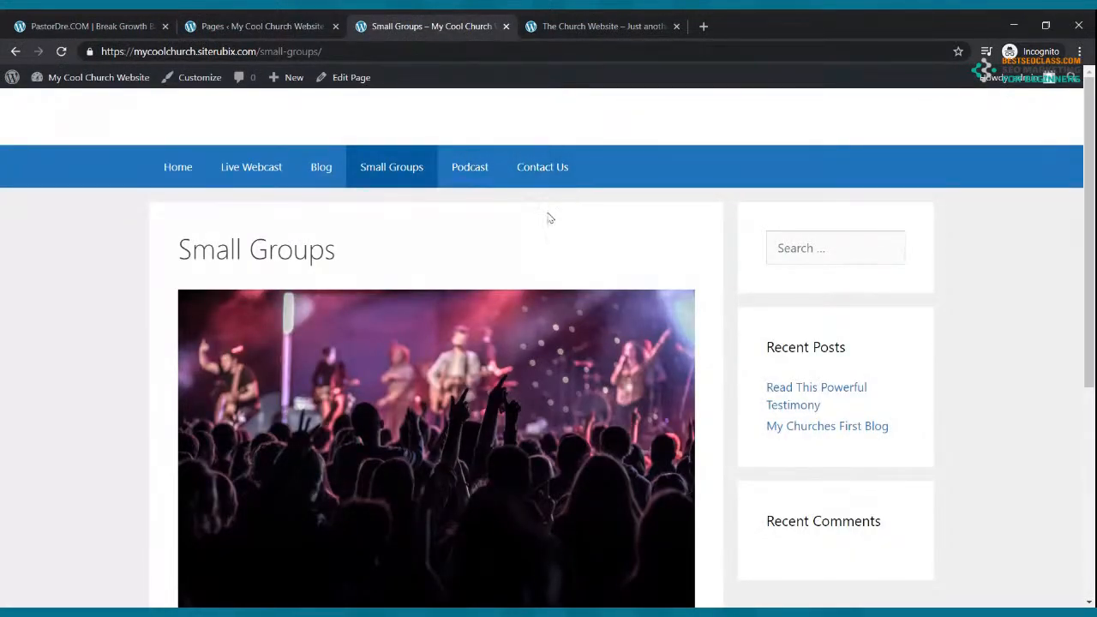
{"action": "left_click", "coordinate": [264, 26]}
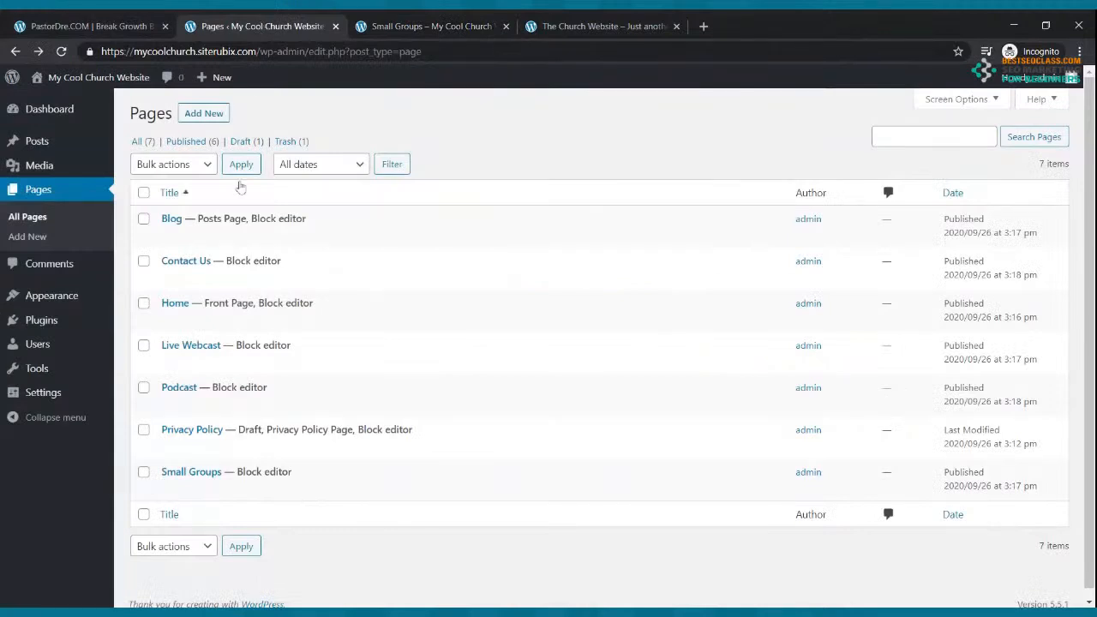
{"action": "left_click", "coordinate": [184, 409]}
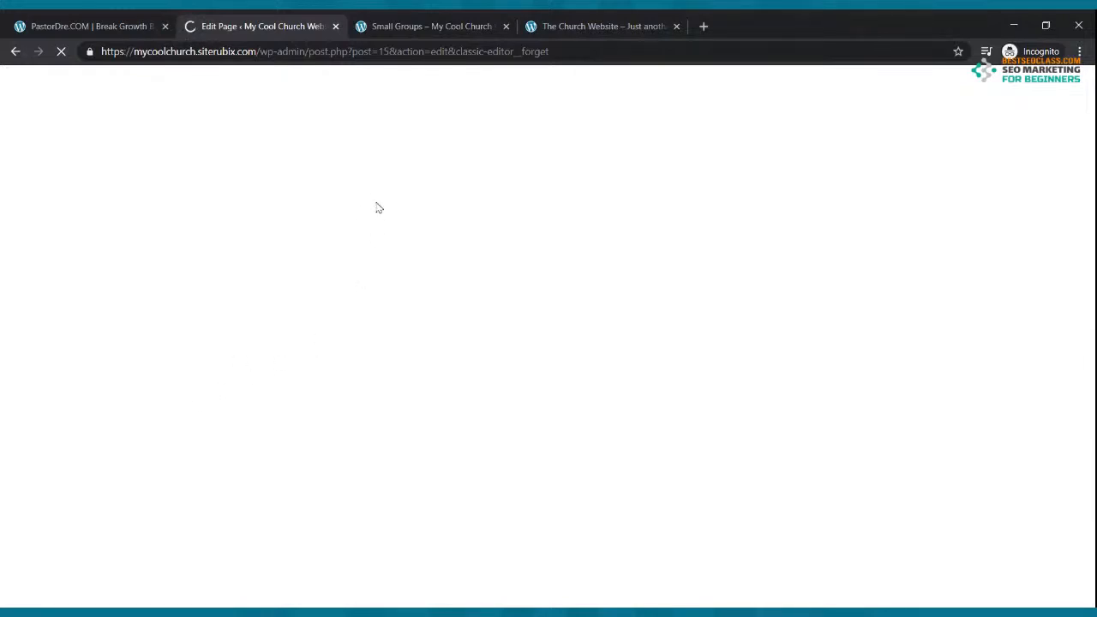
Write 'Welcome to our Podcast' as a paragraph, update, and start a new paragraph below.
{"action": "left_click", "coordinate": [276, 237]}
{"action": "type", "text": "Welcome to our Podcast"}
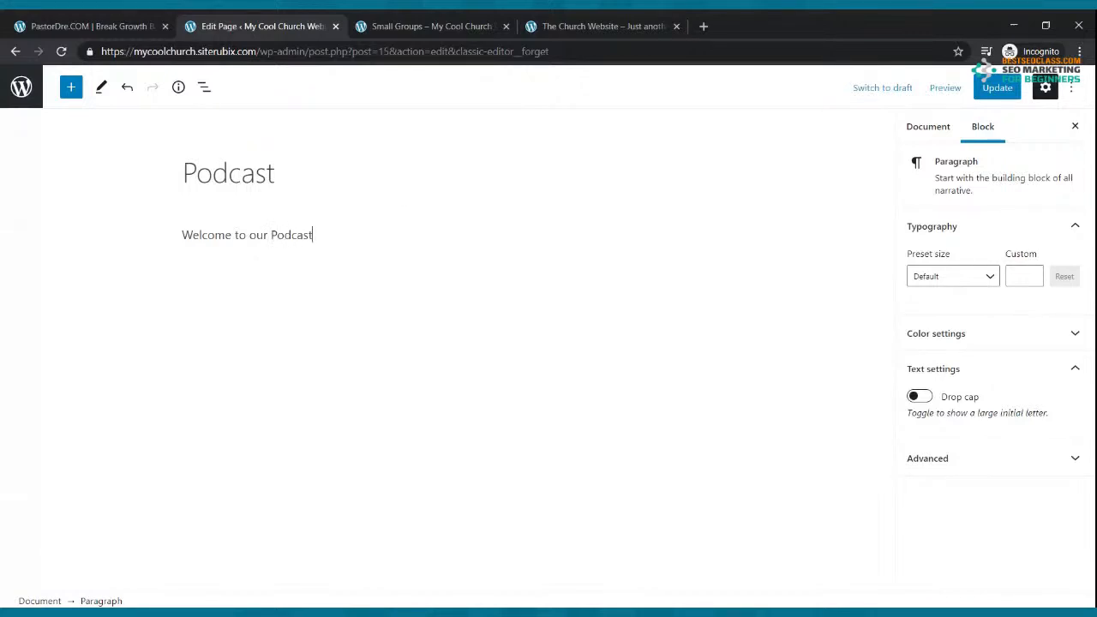
{"action": "left_click", "coordinate": [997, 87]}
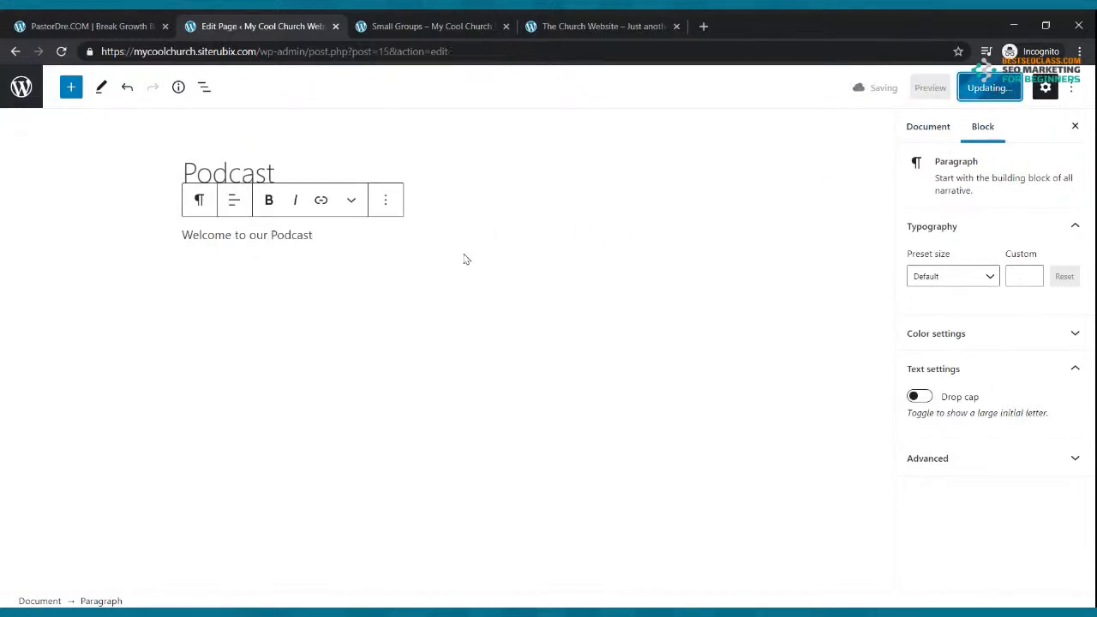
{"action": "left_click", "coordinate": [413, 267]}
{"action": "left_click", "coordinate": [377, 265]}
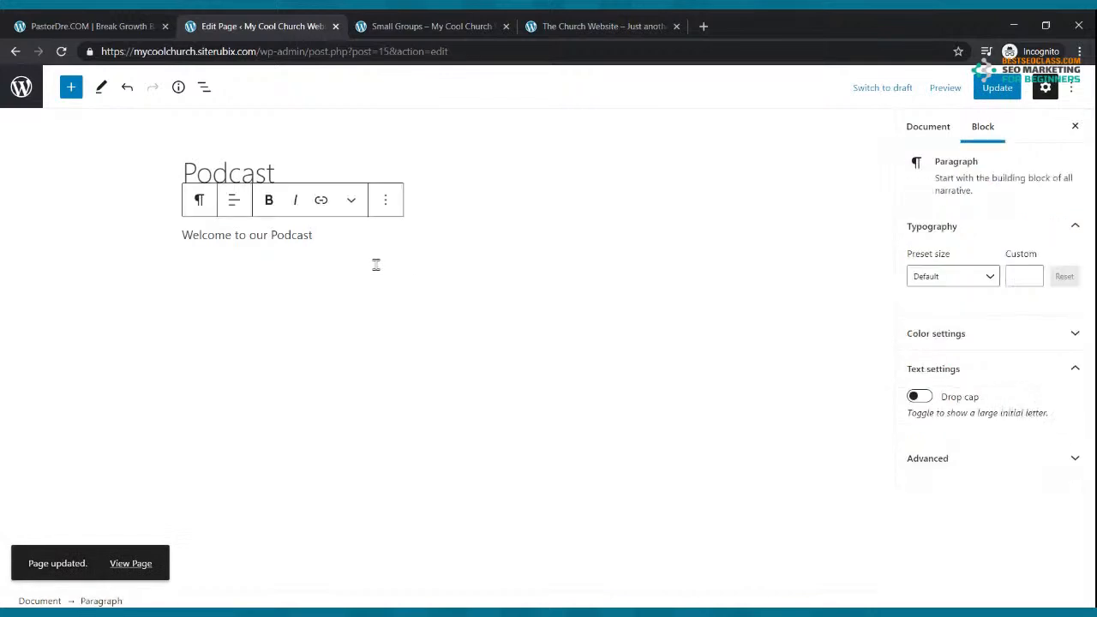
{"action": "key", "text": "Return"}
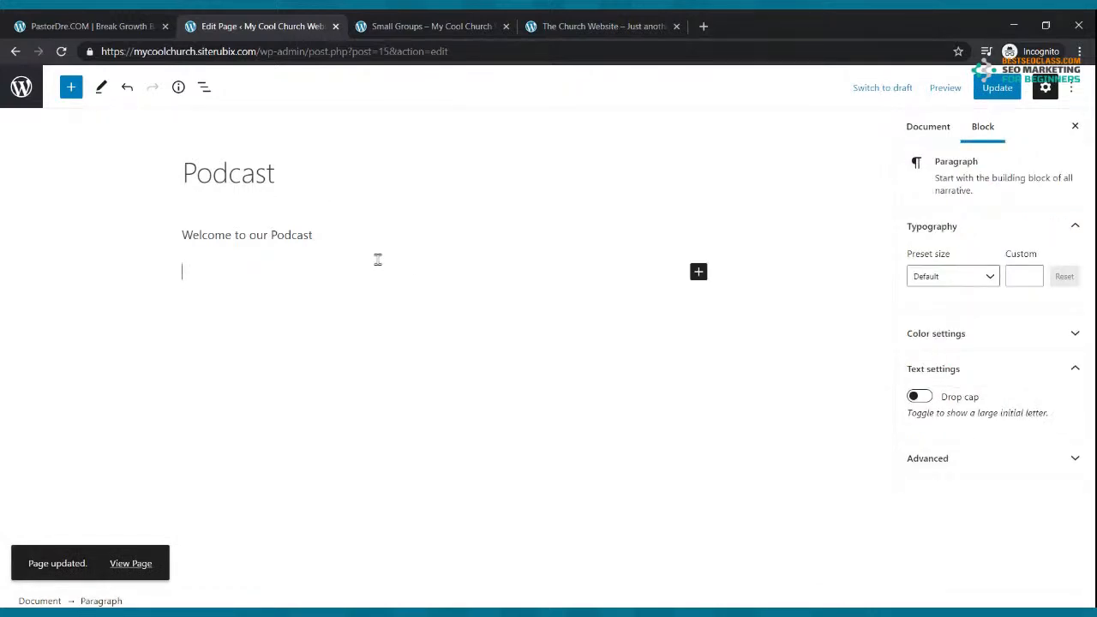
Go to the Spreaker website in a new tab and sign in to the account.
{"action": "left_click", "coordinate": [703, 26]}
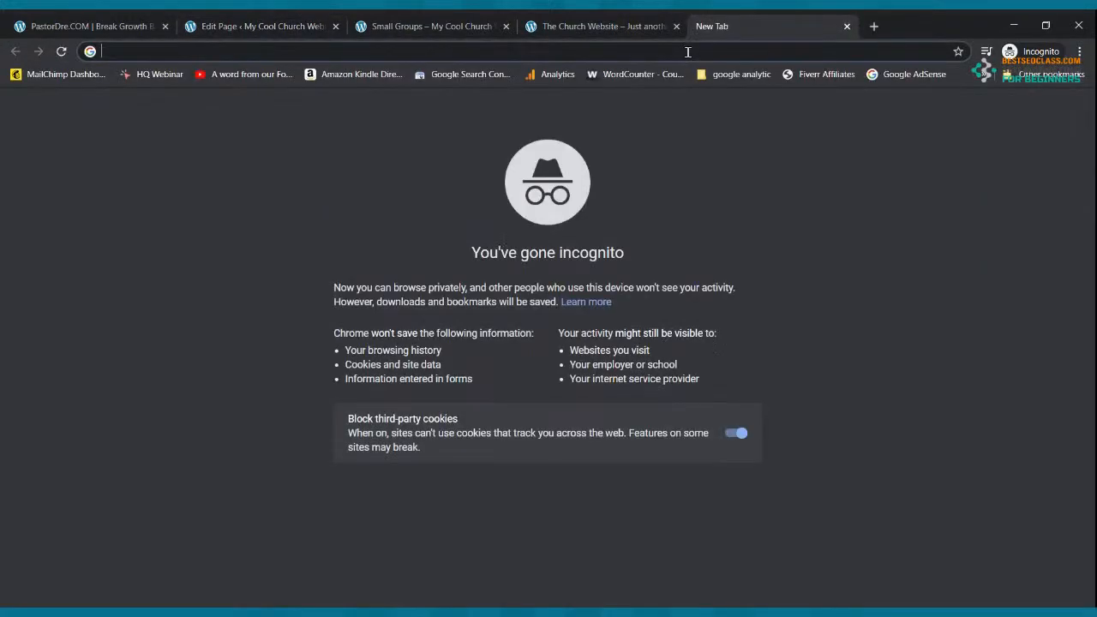
{"action": "type", "text": "sprea"}
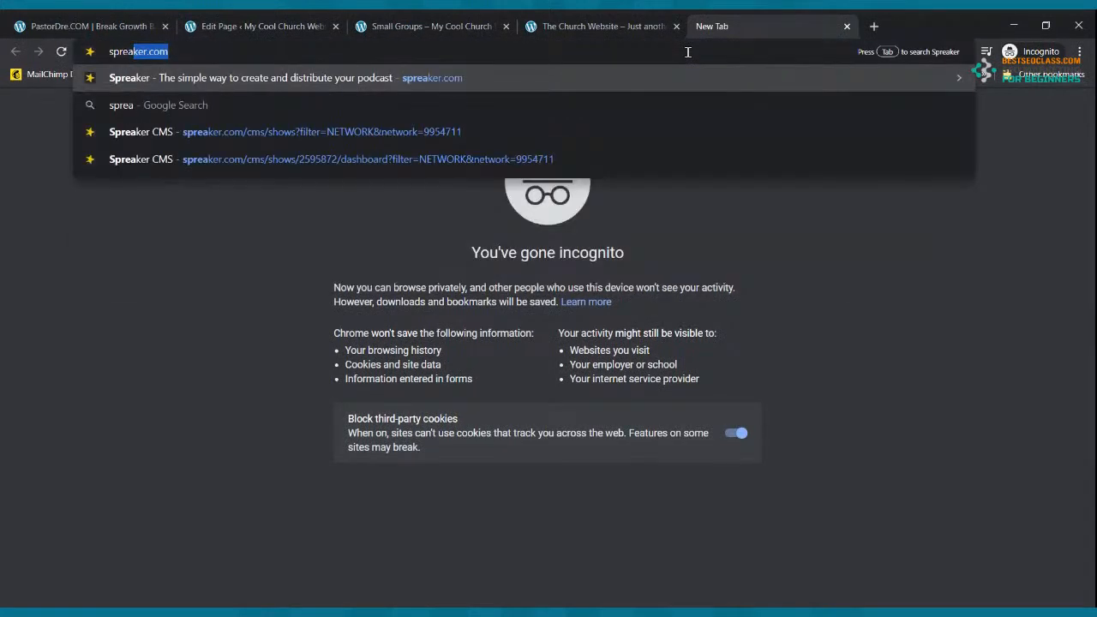
{"action": "key", "text": "Return"}
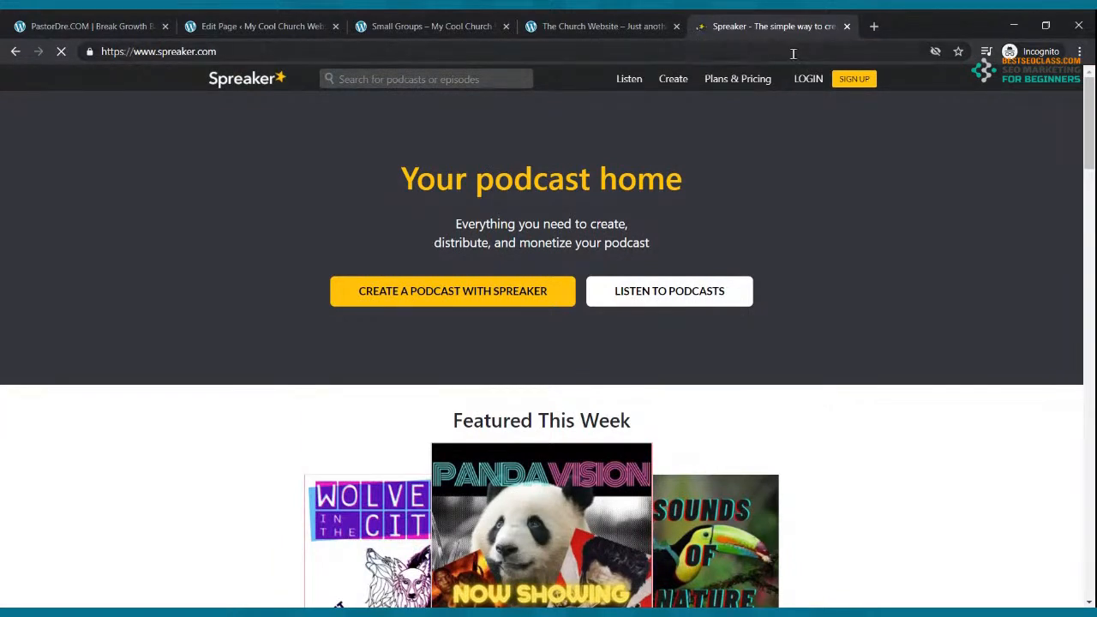
{"action": "left_click", "coordinate": [817, 84]}
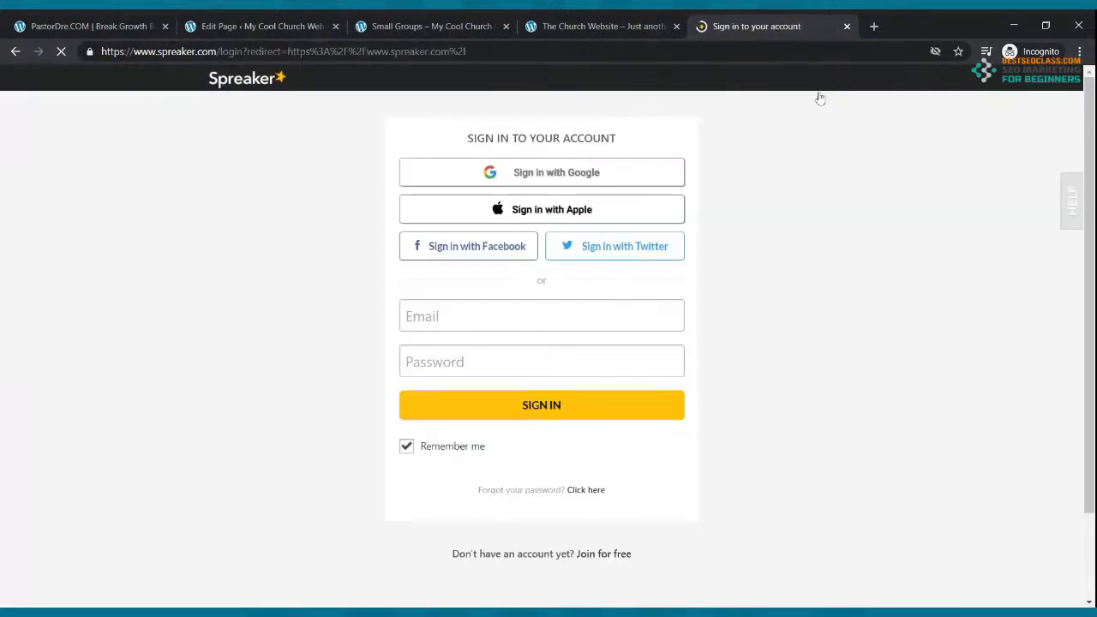
{"action": "left_click", "coordinate": [586, 326]}
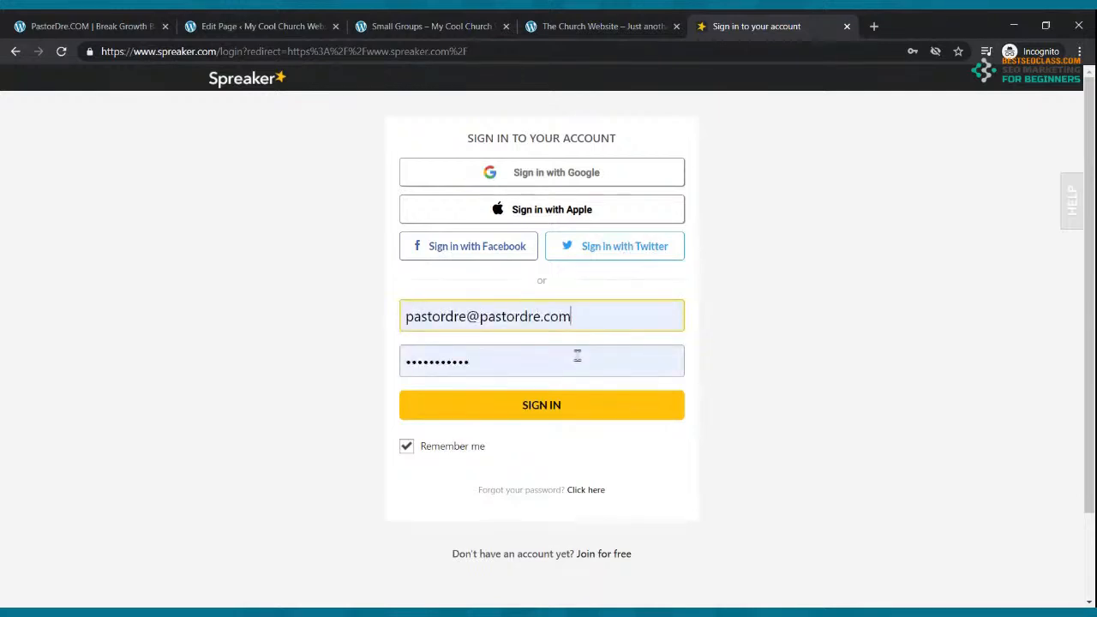
{"action": "left_click", "coordinate": [564, 412]}
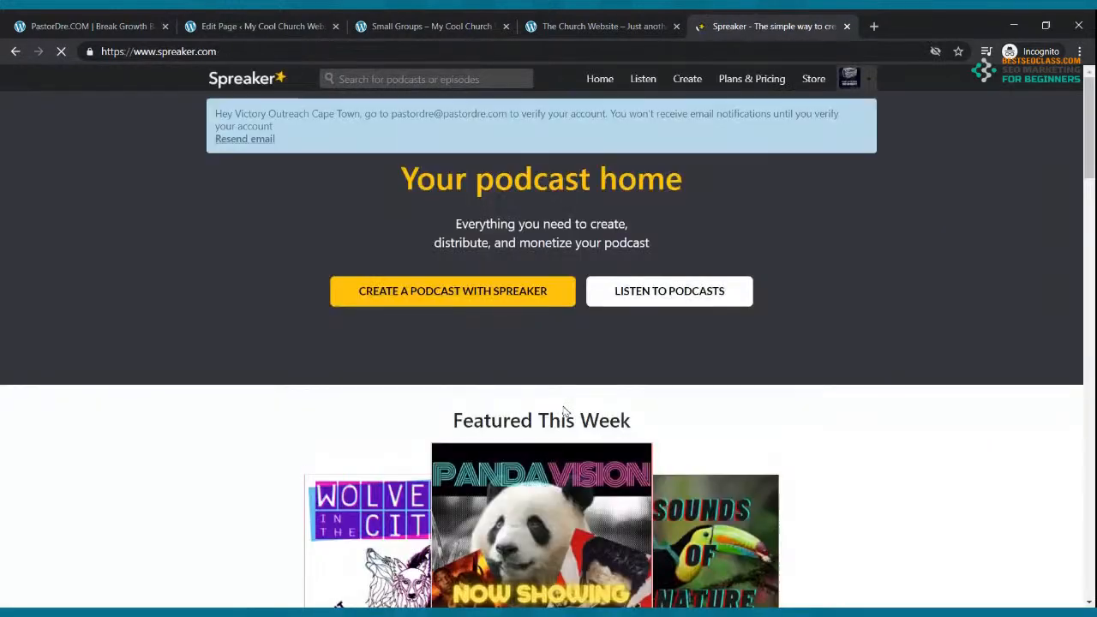
Open the Spreaker podcast dashboard and the Rise Up Radio Segment podcast.
{"action": "left_click", "coordinate": [283, 25]}
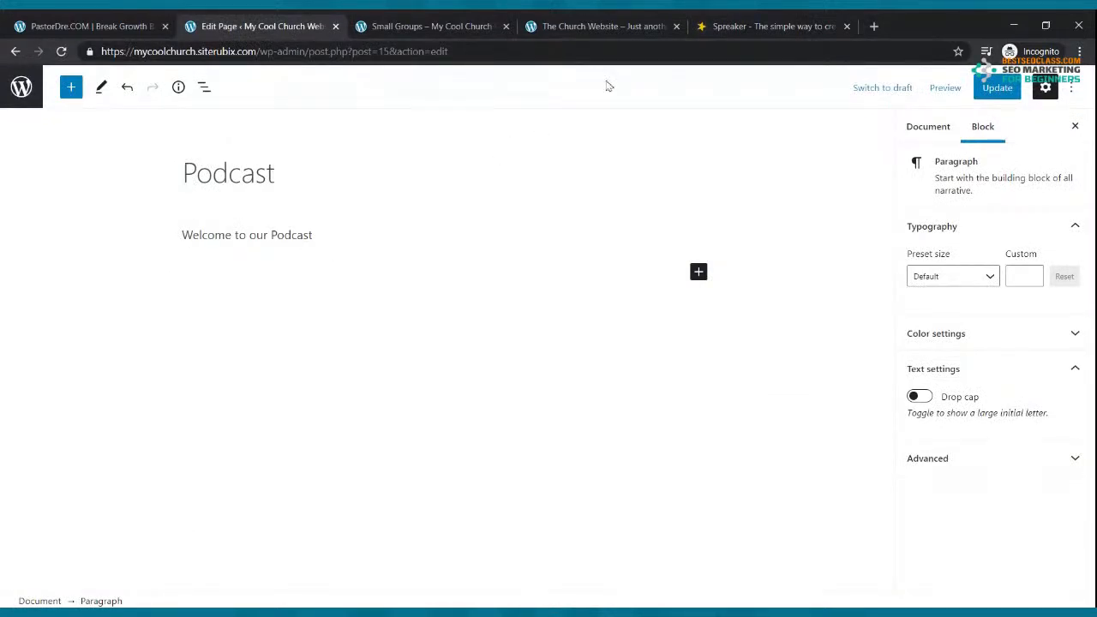
{"action": "left_click", "coordinate": [758, 25]}
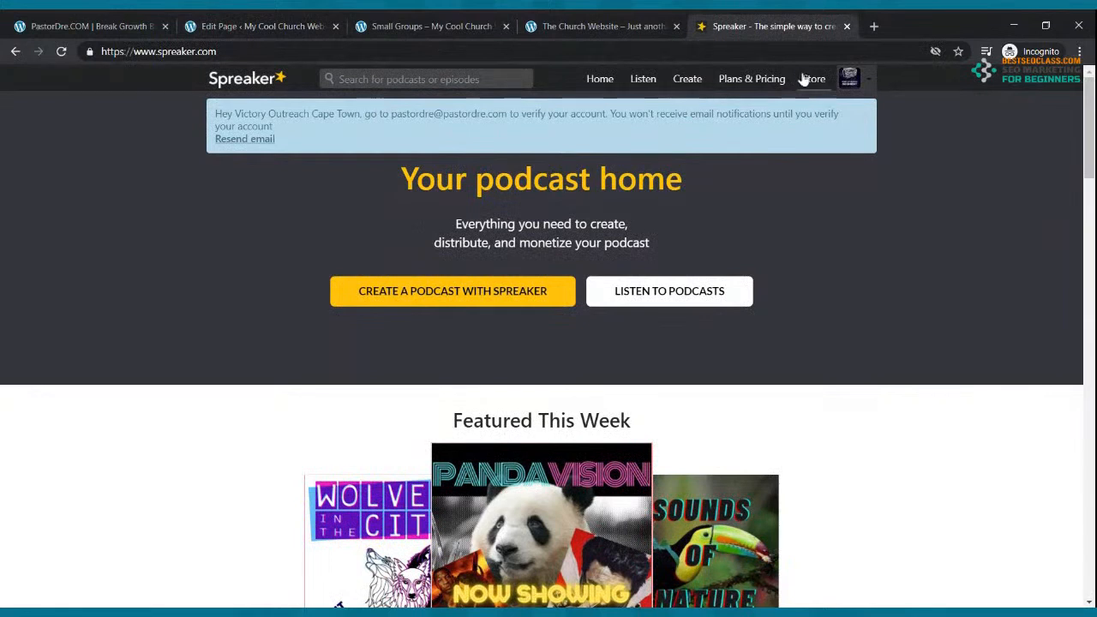
{"action": "left_click", "coordinate": [853, 81]}
{"action": "left_click", "coordinate": [801, 129]}
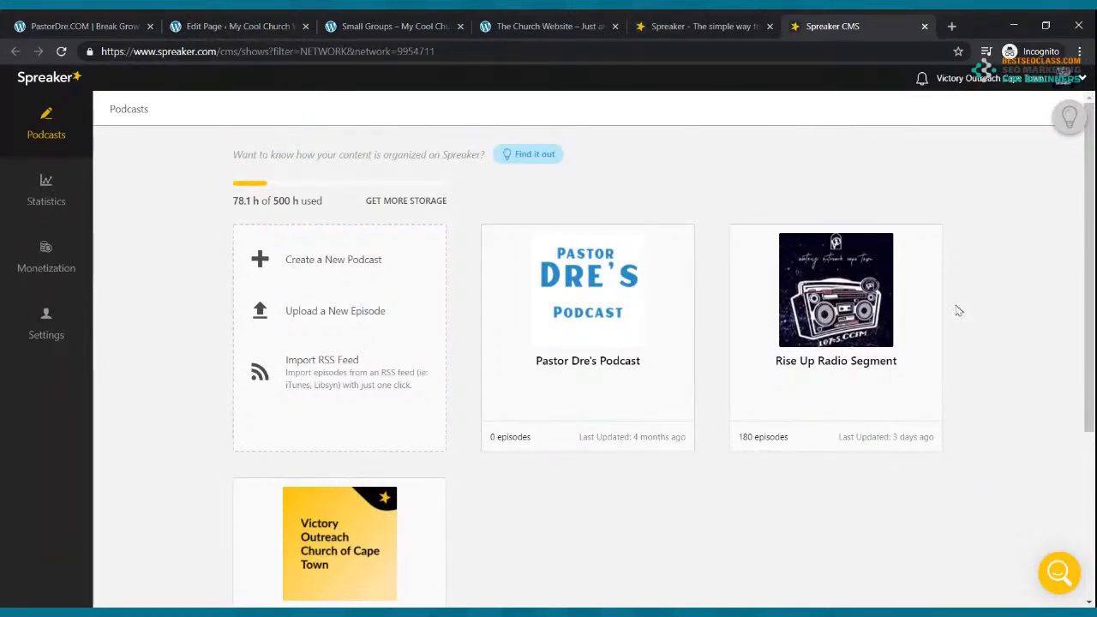
{"action": "left_click", "coordinate": [840, 335]}
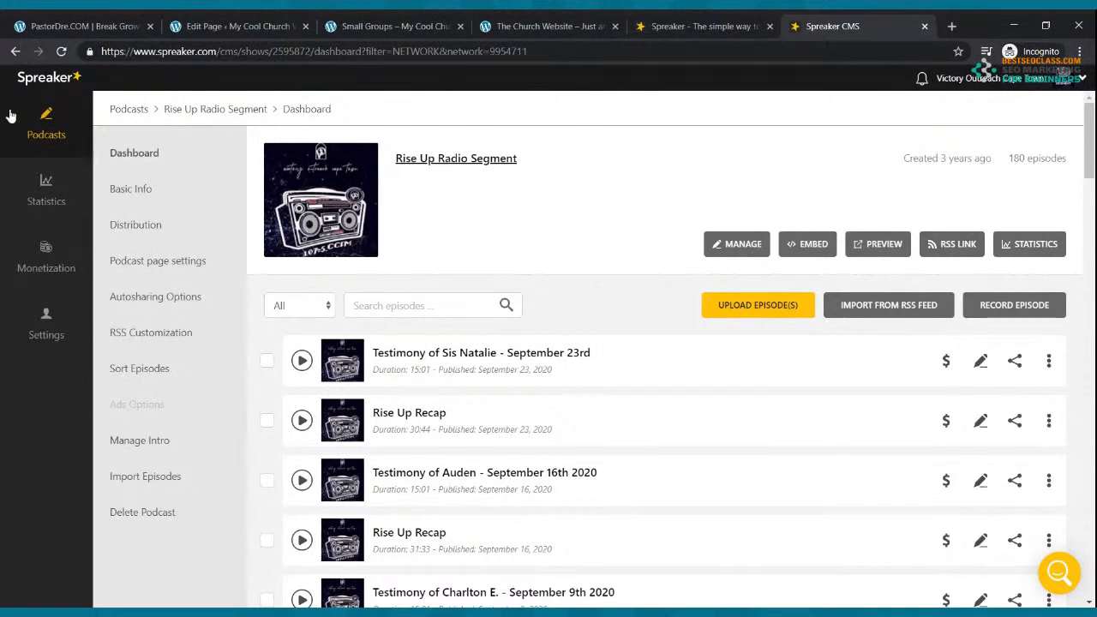
{"action": "left_click", "coordinate": [15, 51]}
Copy the Rise Up Radio Segment RSS feed URL and return to the WordPress Podcast editor.
{"action": "mouse_move", "coordinate": [889, 260]}
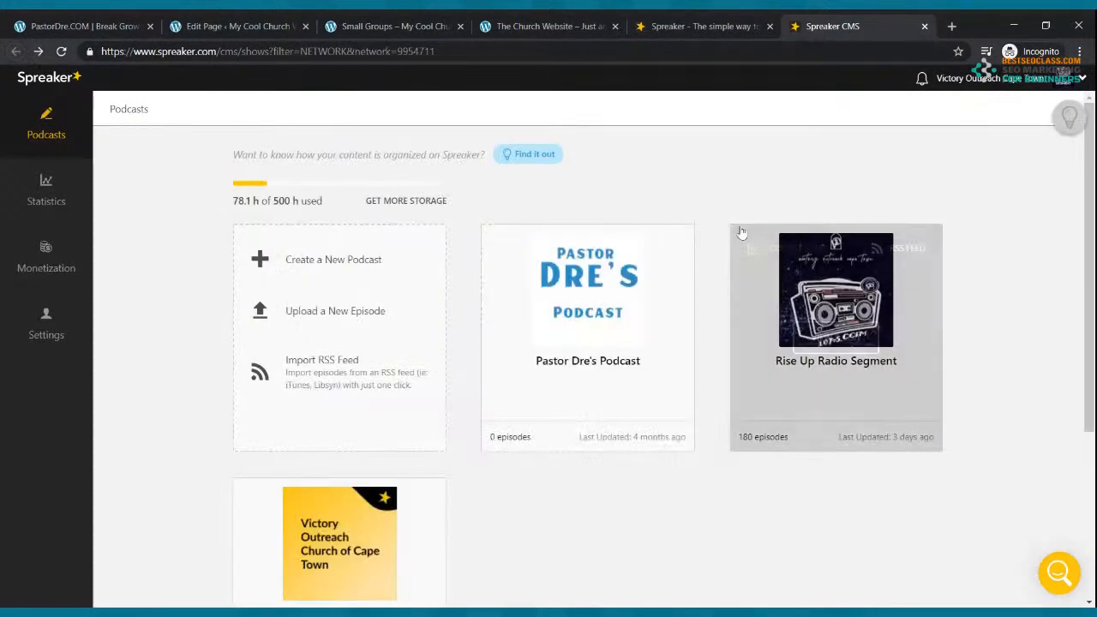
{"action": "left_click", "coordinate": [897, 250]}
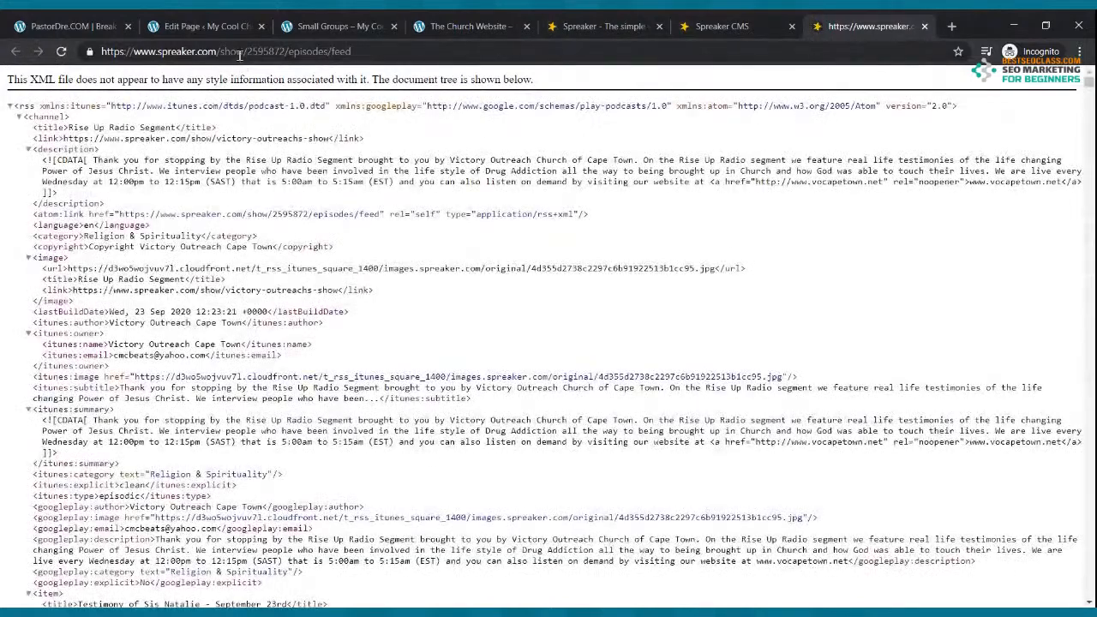
{"action": "left_click", "coordinate": [242, 53]}
{"action": "key", "text": "ctrl+c"}
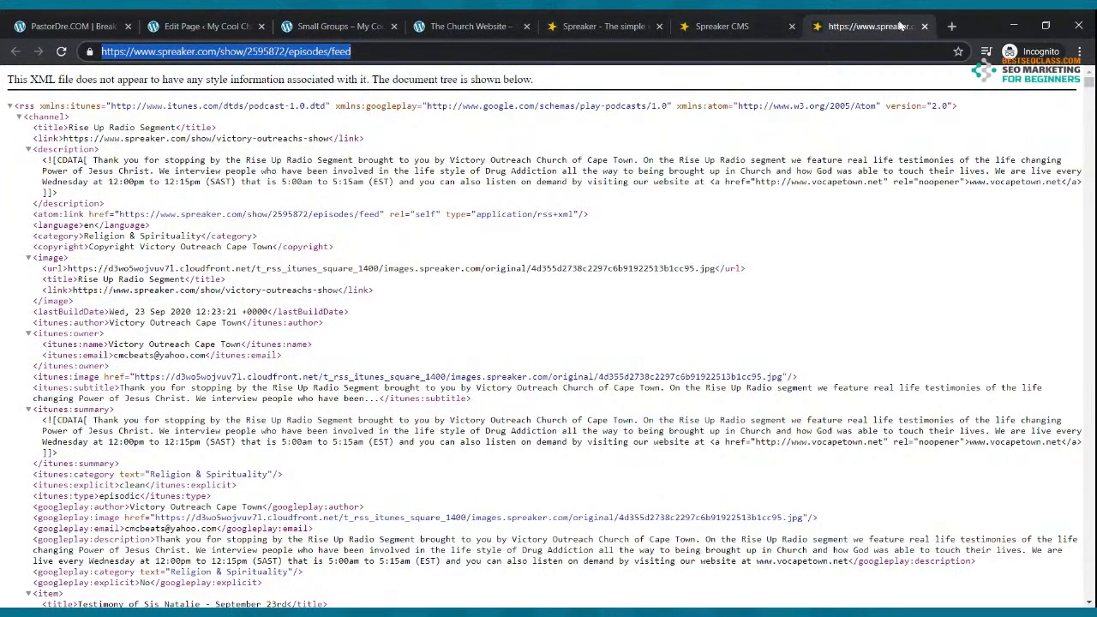
{"action": "left_click", "coordinate": [924, 27]}
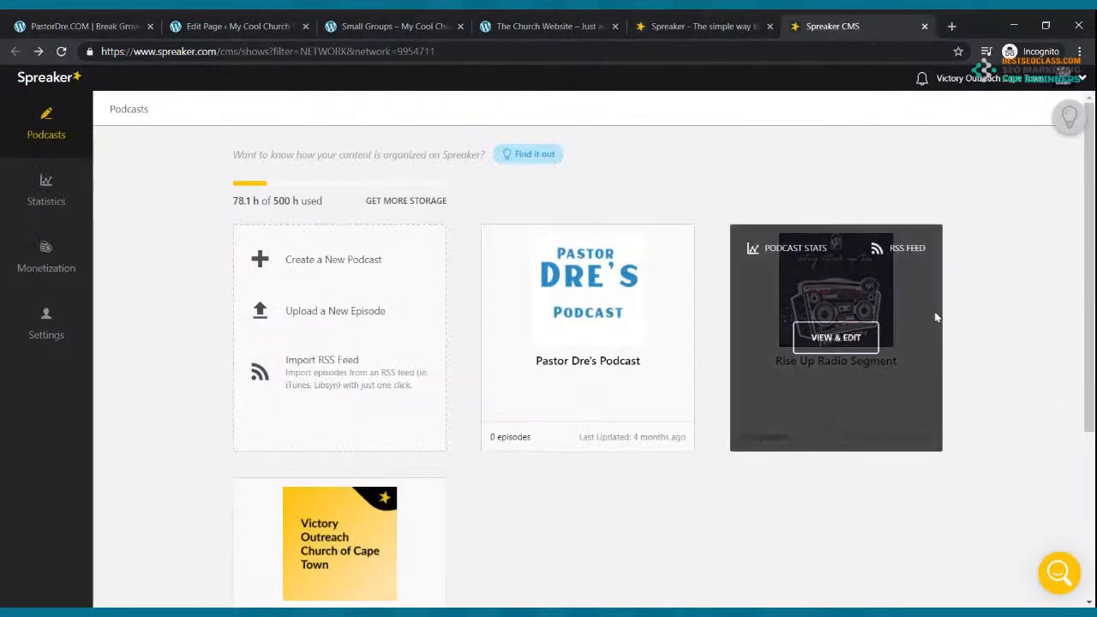
{"action": "left_click", "coordinate": [843, 337]}
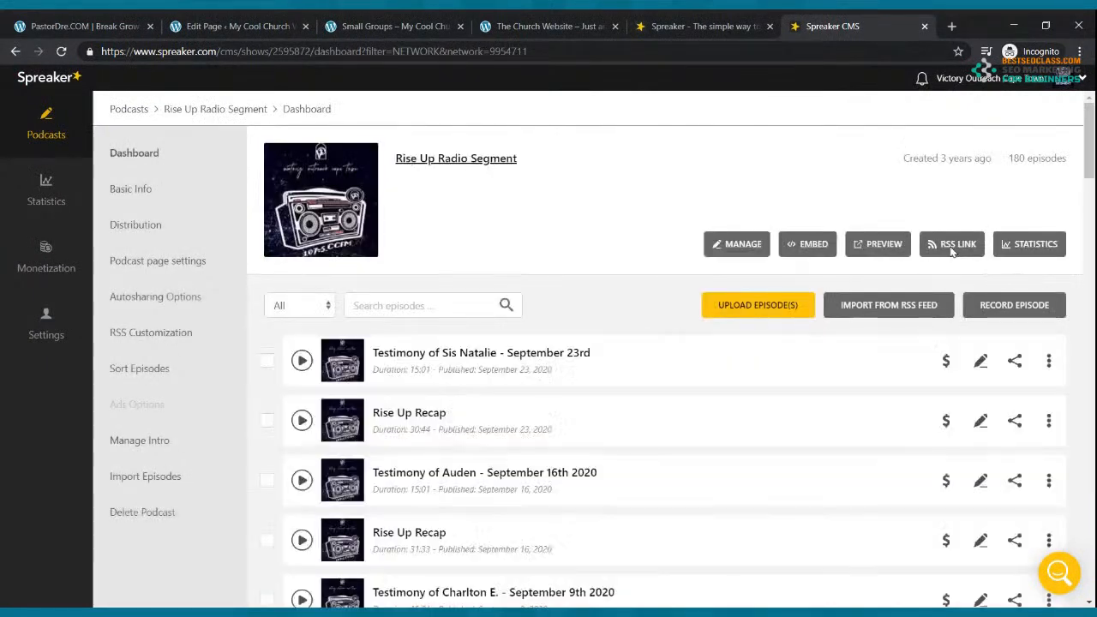
{"action": "left_click", "coordinate": [950, 246]}
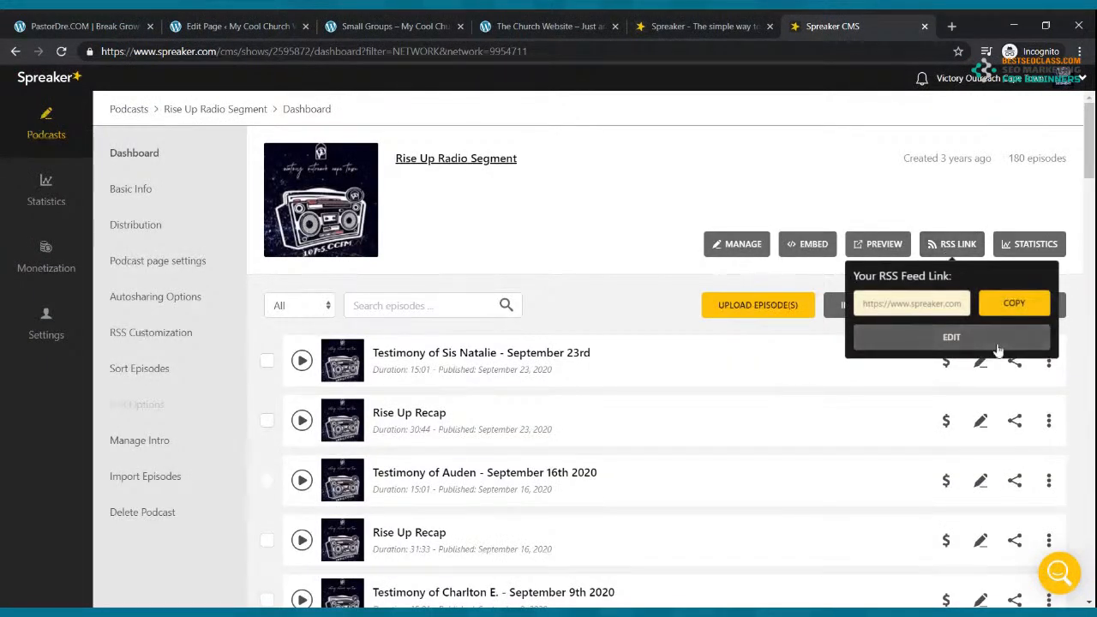
{"action": "left_click", "coordinate": [257, 26]}
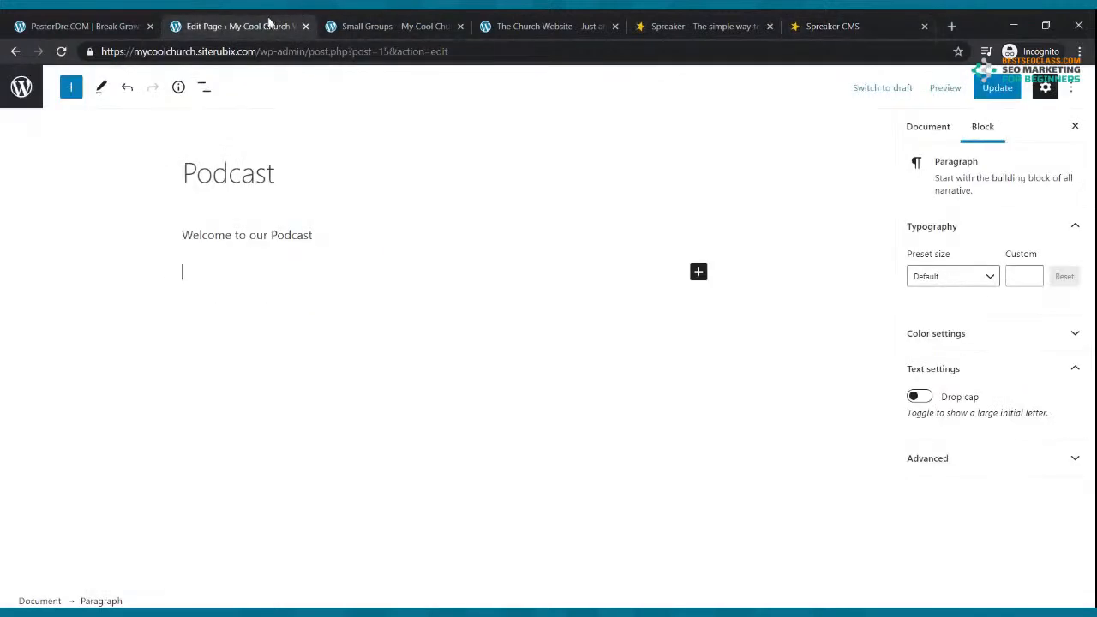
Insert an RSS block below the welcome line using the pasted Spreaker feed URL, then update.
{"action": "left_click", "coordinate": [258, 278]}
{"action": "left_click", "coordinate": [699, 271]}
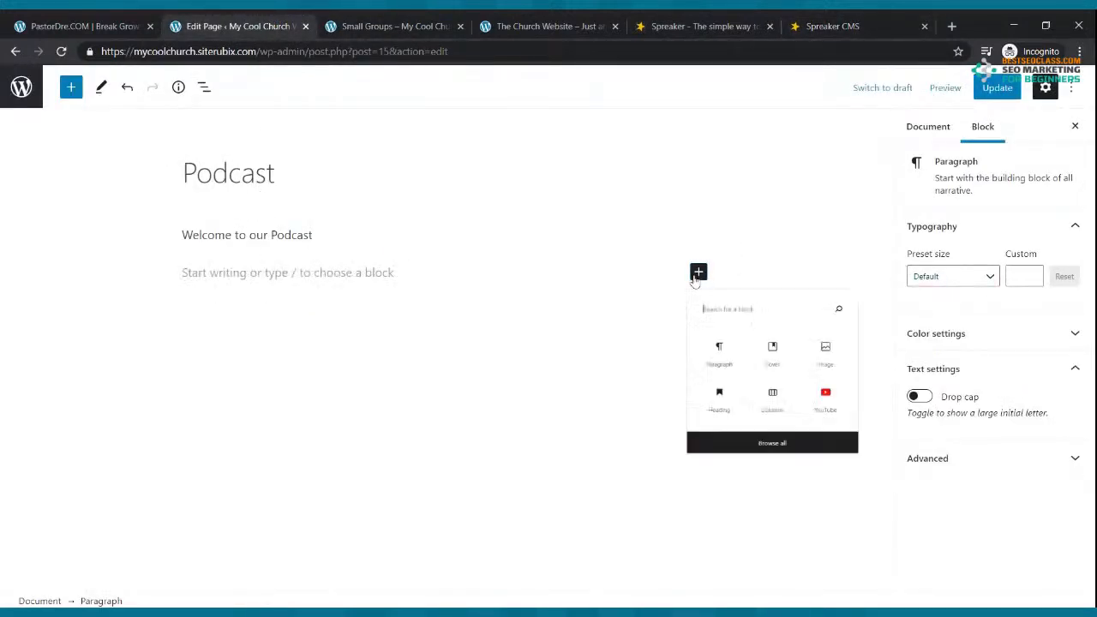
{"action": "type", "text": "rss"}
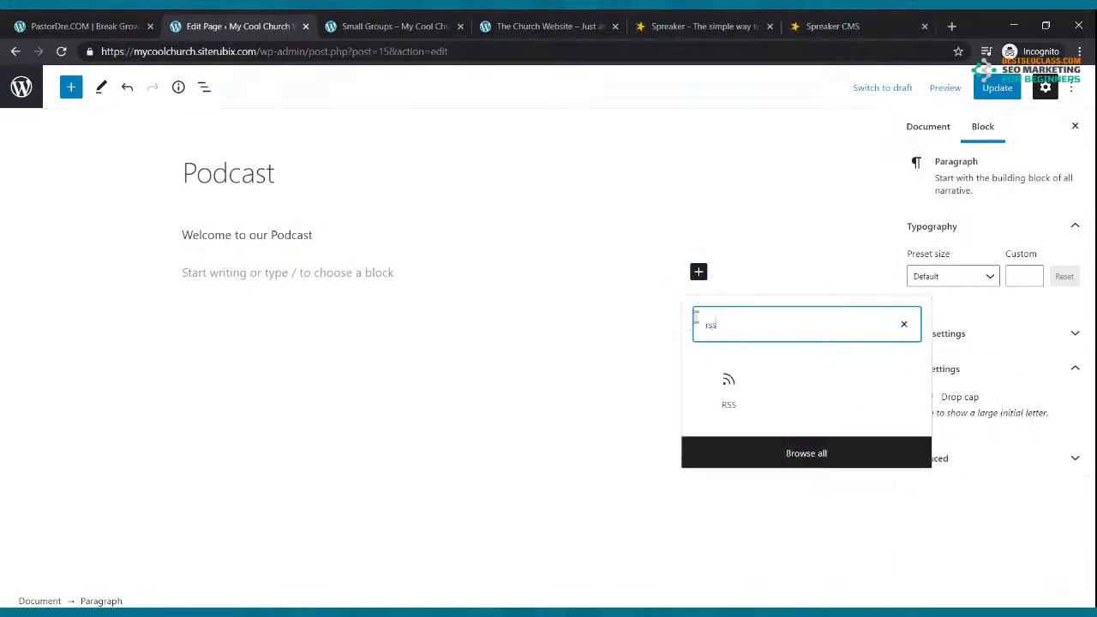
{"action": "left_click", "coordinate": [730, 384]}
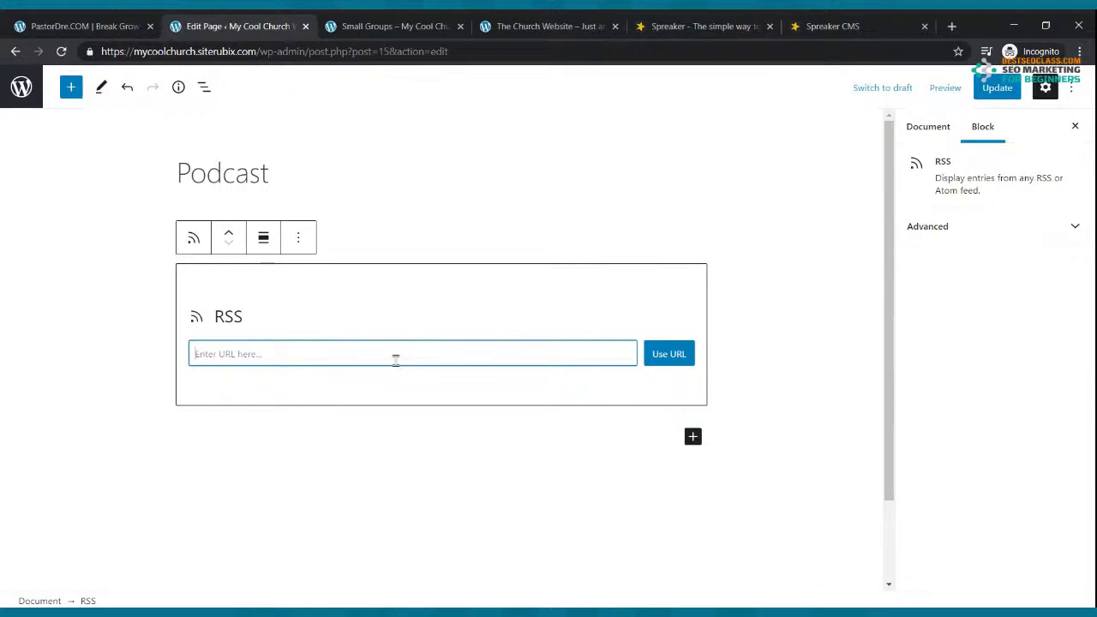
{"action": "key", "text": "ctrl+v"}
{"action": "left_click", "coordinate": [668, 355]}
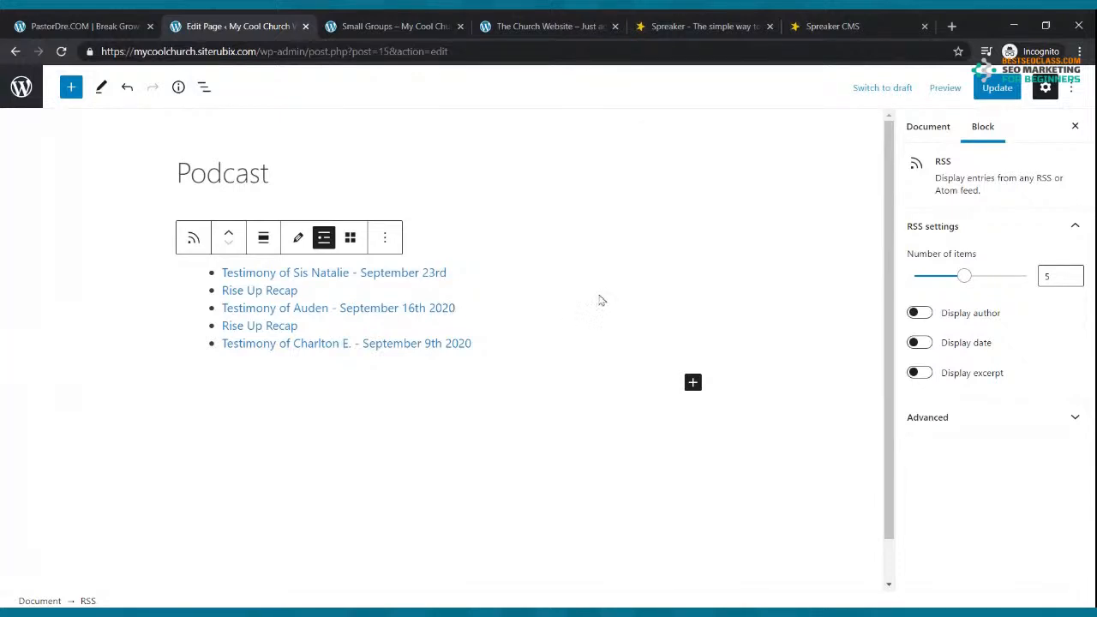
{"action": "left_click", "coordinate": [351, 225]}
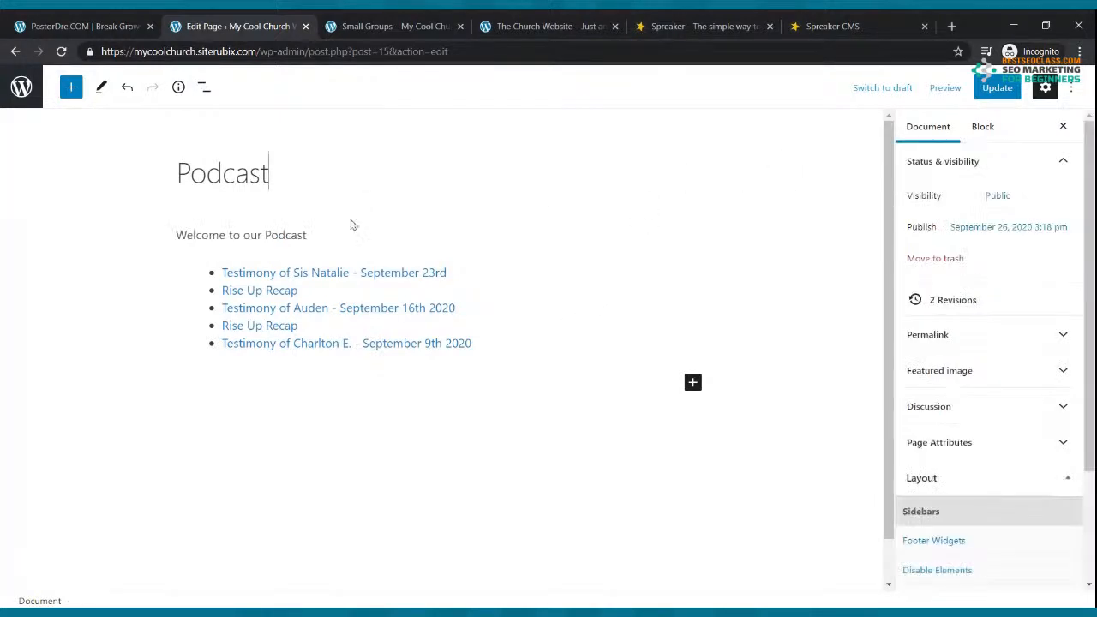
{"action": "left_click", "coordinate": [336, 232]}
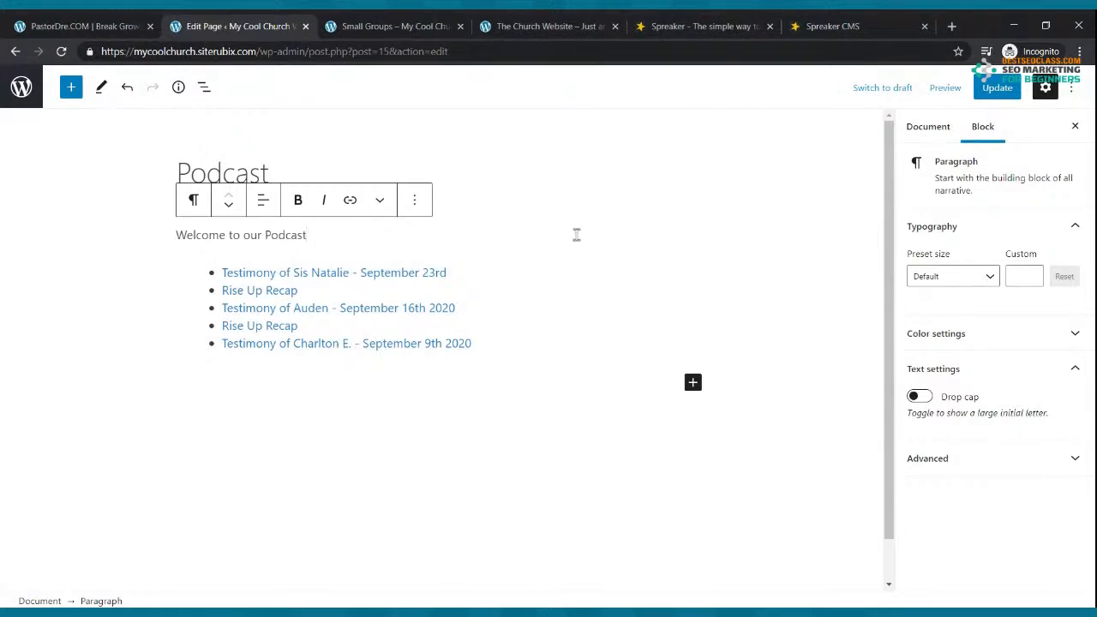
{"action": "left_click", "coordinate": [997, 88]}
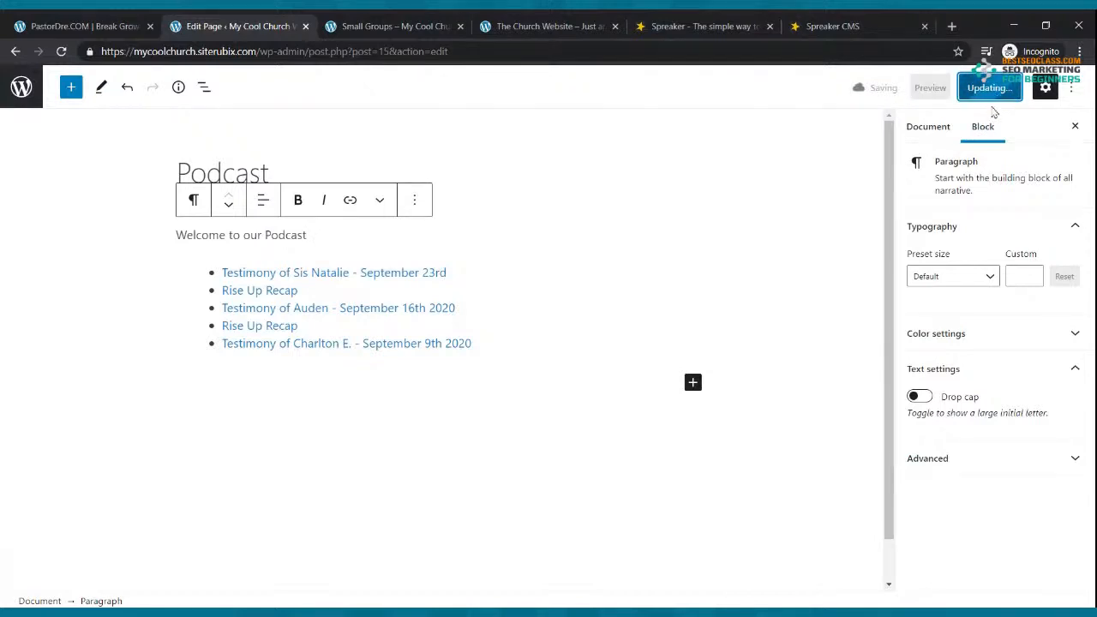
{"action": "left_click", "coordinate": [397, 29]}
Confirm the live Podcast page lists the Rise Up Radio episode links.
{"action": "left_click", "coordinate": [455, 169]}
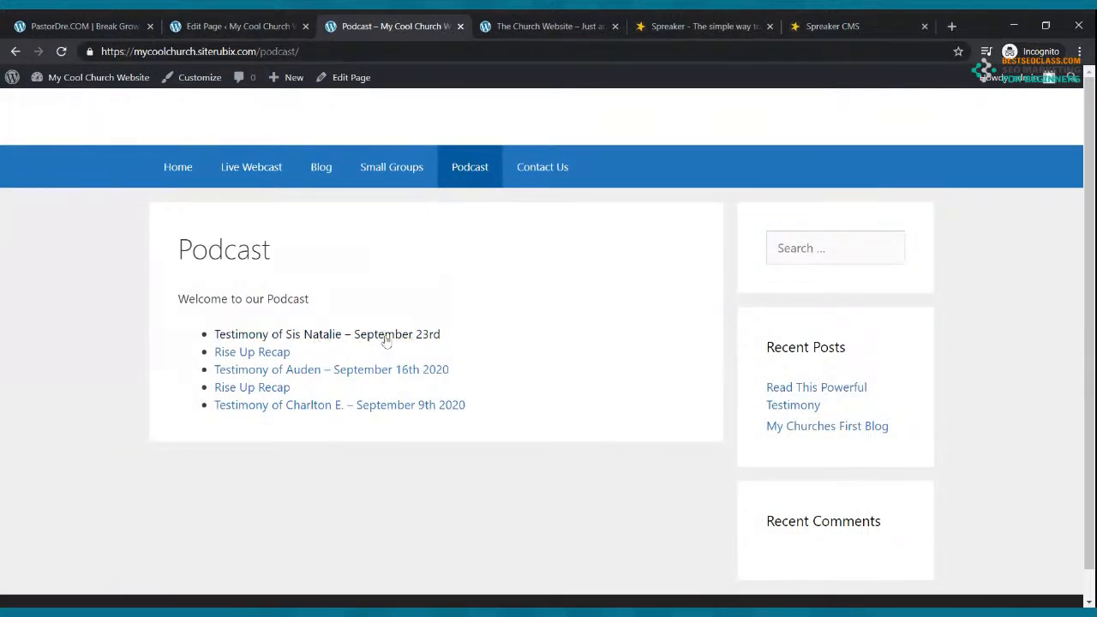
{"action": "left_click", "coordinate": [810, 25]}
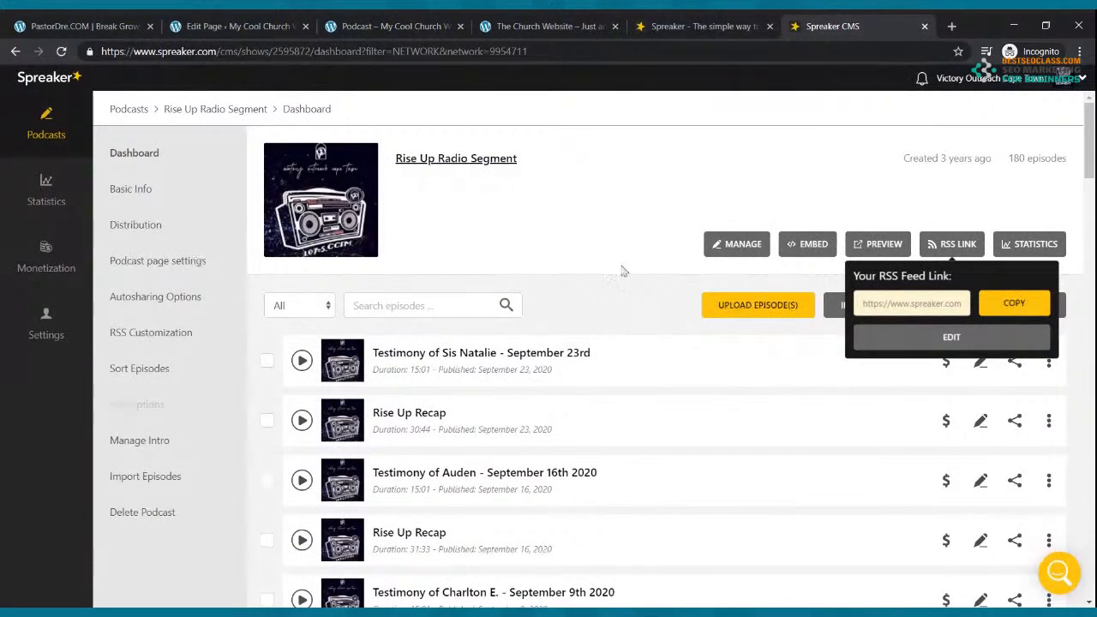
{"action": "left_click", "coordinate": [407, 34]}
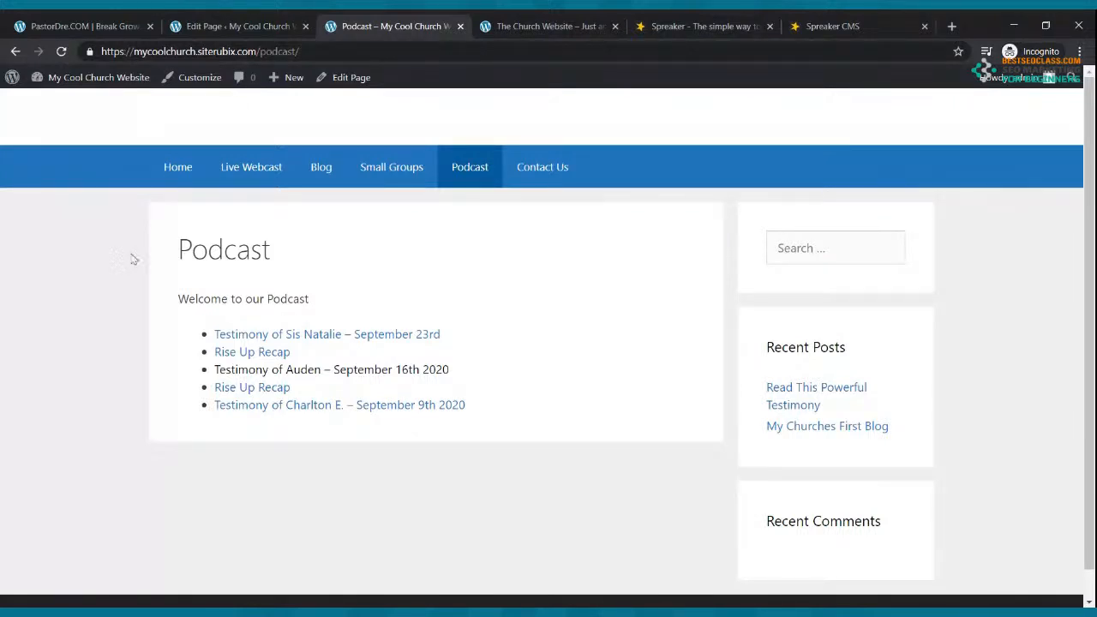
Browse the Home, Live Webcast, Blog, Small Groups and Podcast pages, then close the Spreaker dashboard tab.
{"action": "left_click", "coordinate": [174, 172]}
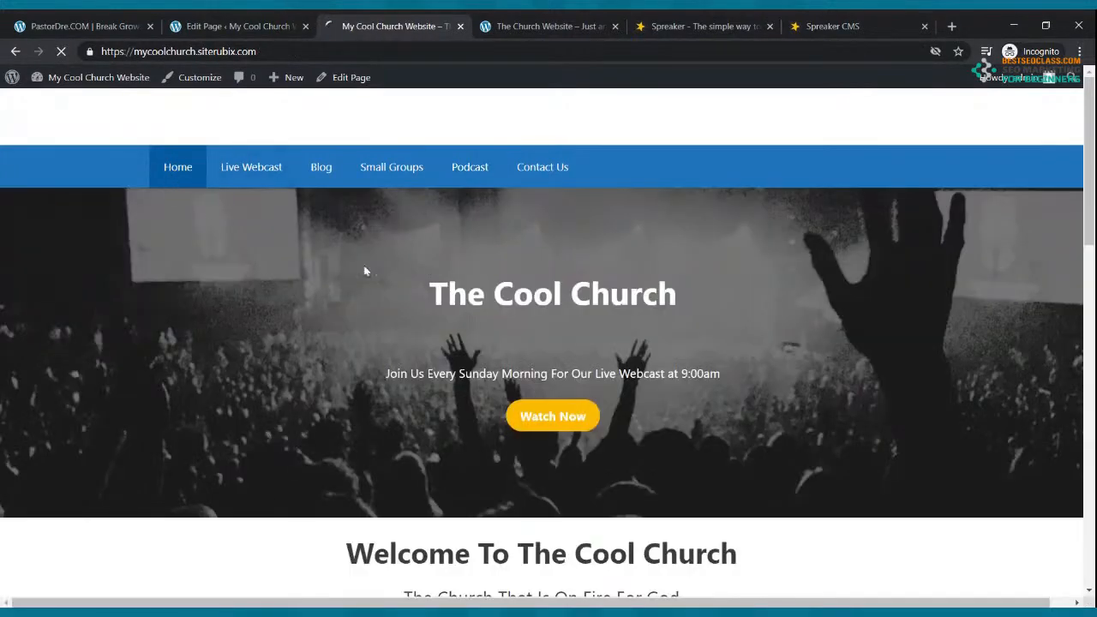
{"action": "left_click", "coordinate": [253, 172]}
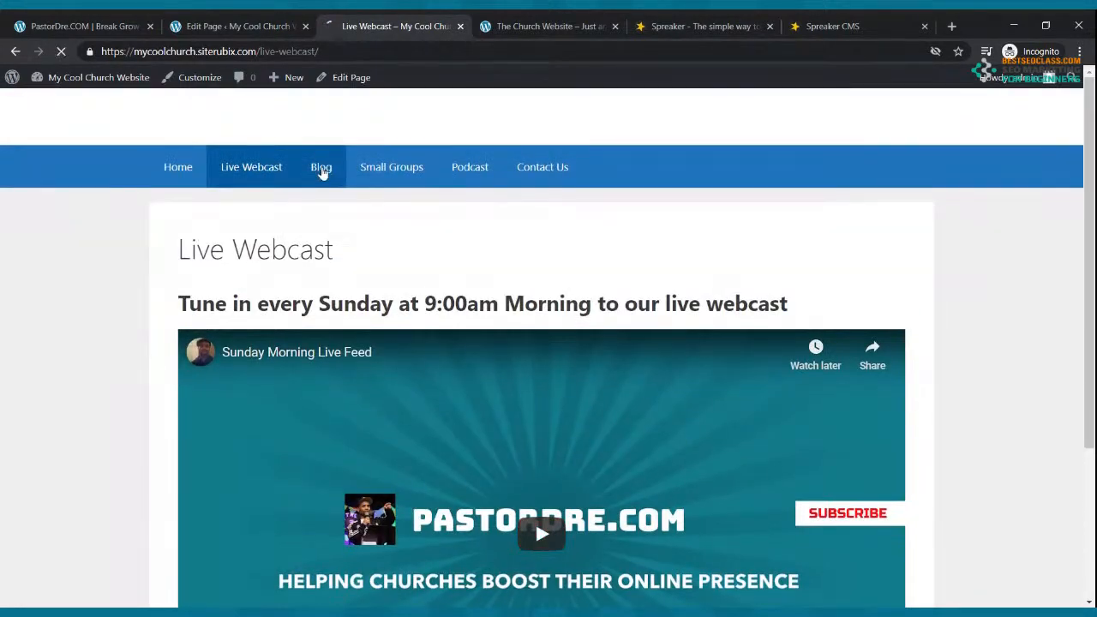
{"action": "left_click", "coordinate": [322, 172]}
{"action": "scroll", "coordinate": [375, 286], "scroll_direction": "down", "scroll_amount": 3}
{"action": "scroll", "coordinate": [375, 285], "scroll_direction": "up", "scroll_amount": 3}
{"action": "left_click", "coordinate": [386, 171]}
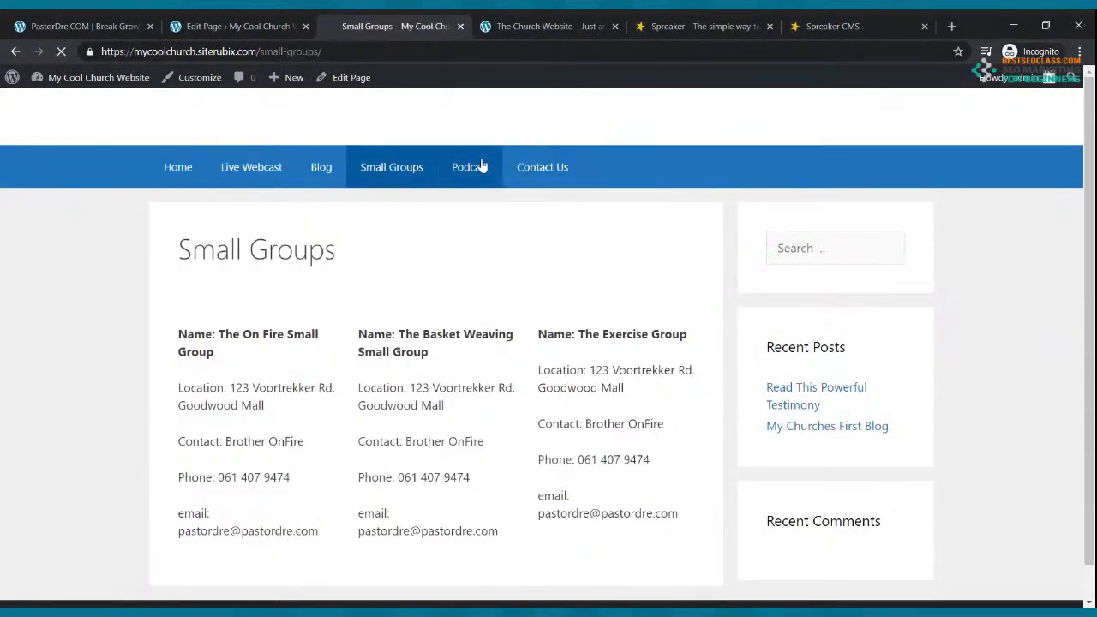
{"action": "left_click", "coordinate": [483, 167]}
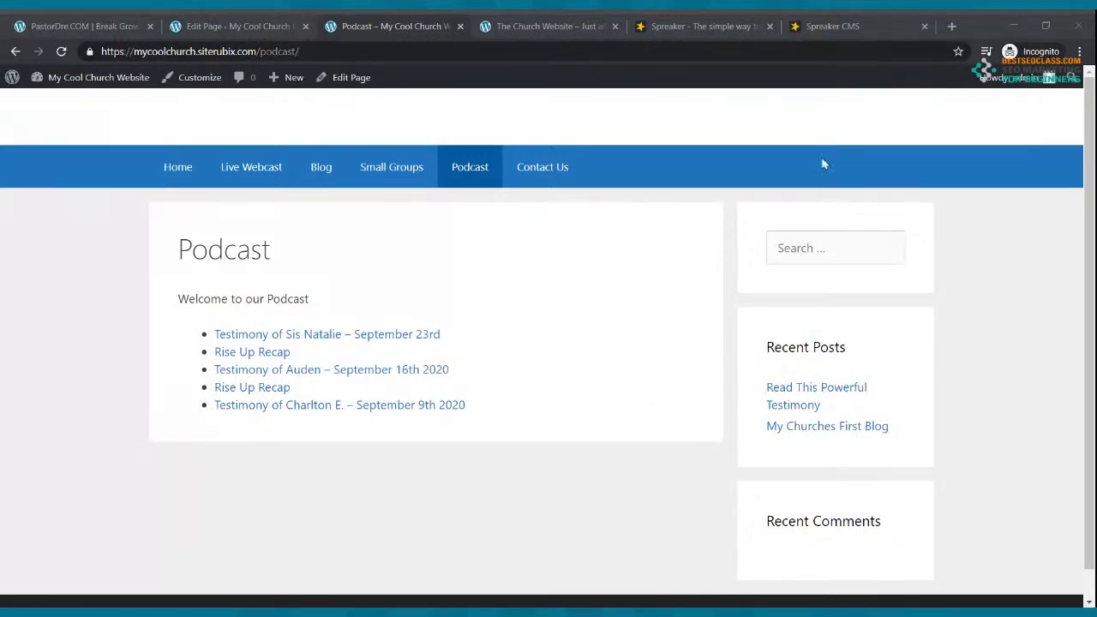
{"action": "left_click", "coordinate": [827, 26]}
{"action": "left_click", "coordinate": [924, 26]}
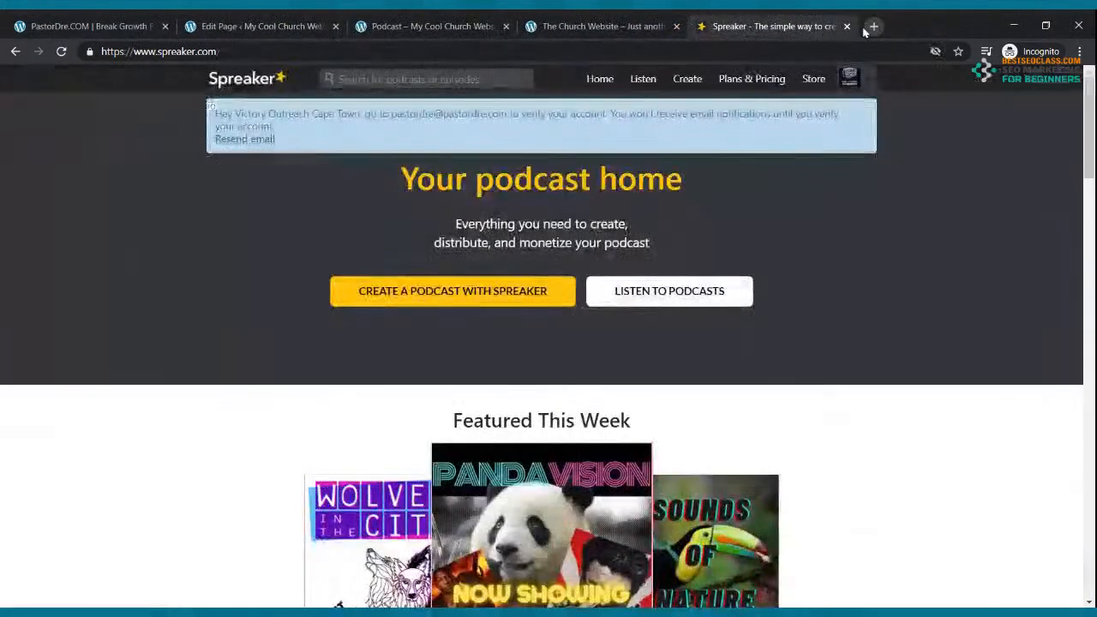
Close the Spreaker home tab and update the Podcast page again.
{"action": "left_click", "coordinate": [847, 26]}
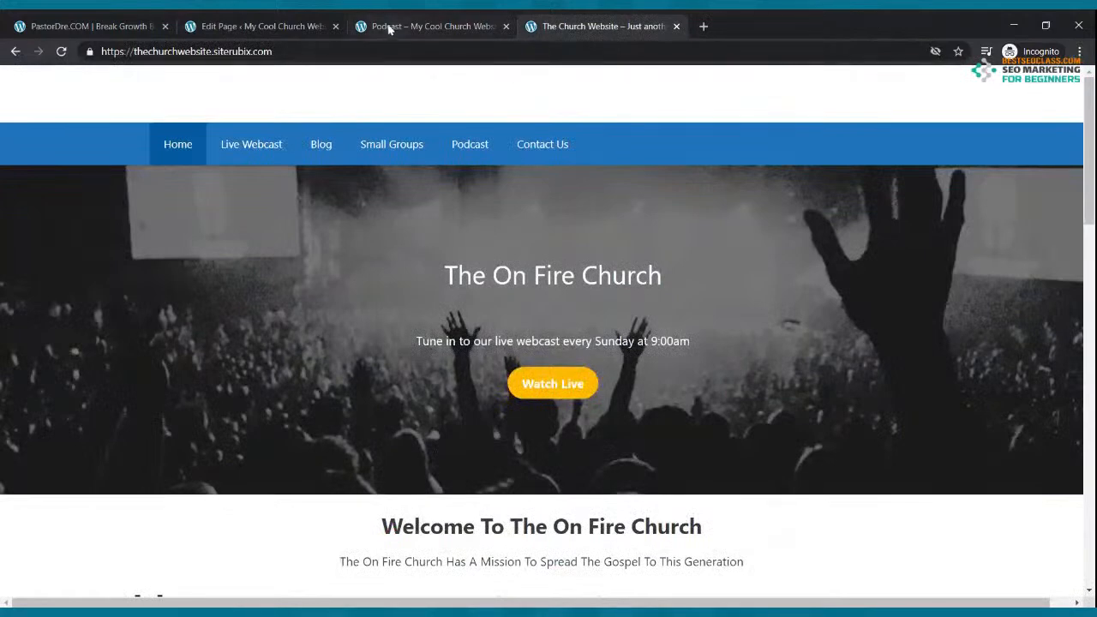
{"action": "left_click", "coordinate": [390, 27]}
{"action": "left_click", "coordinate": [219, 27]}
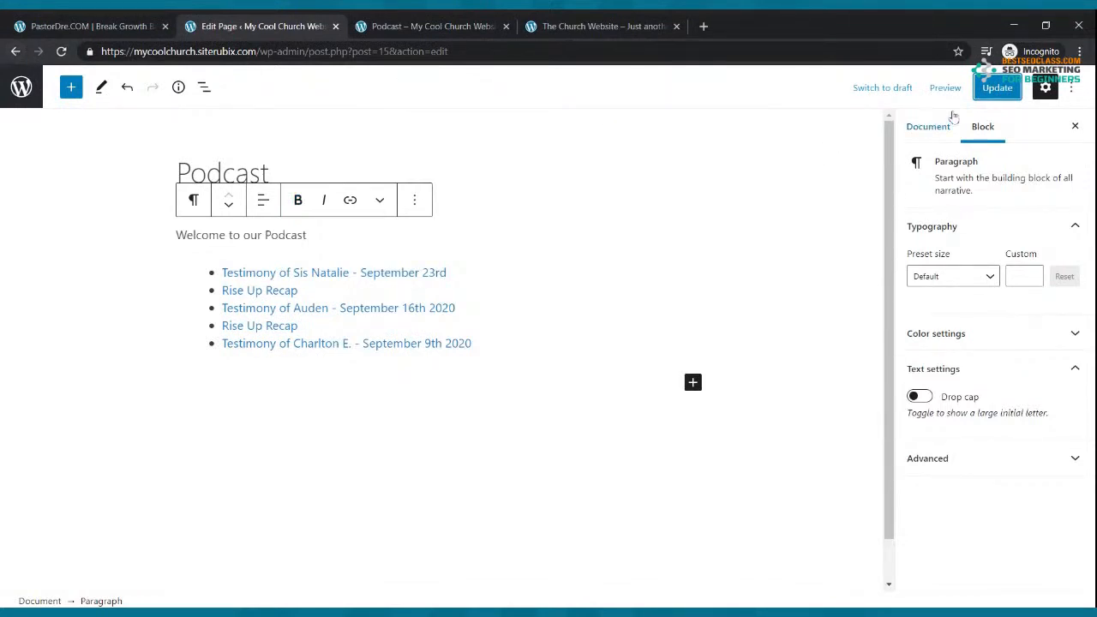
{"action": "left_click", "coordinate": [996, 88]}
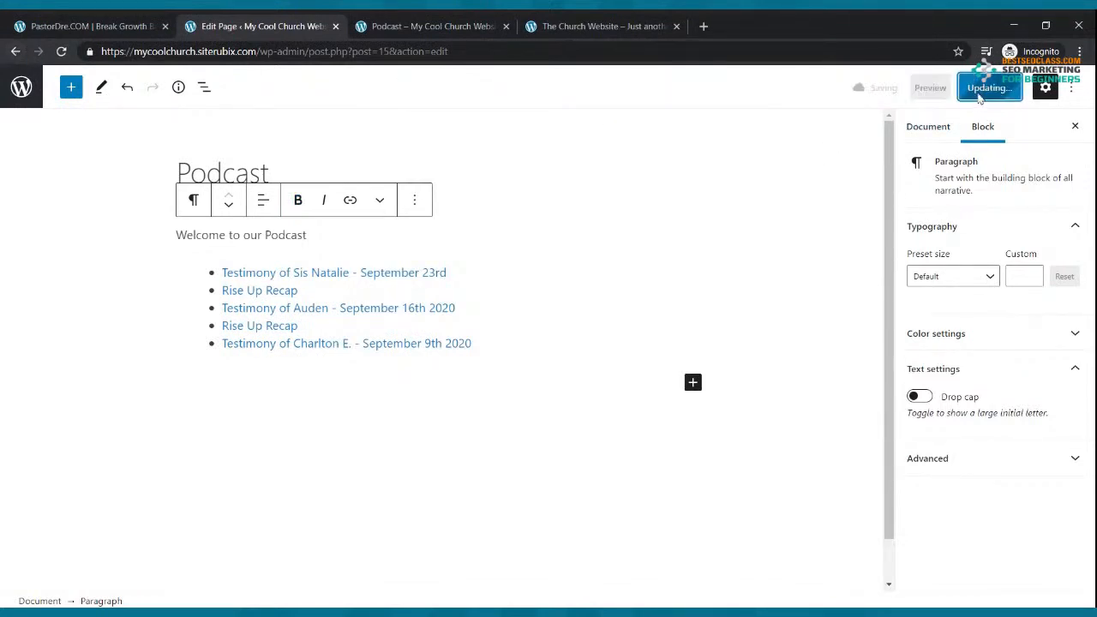
Open the Contact Us page in the block editor and start a new browser tab.
{"action": "left_click", "coordinate": [13, 52]}
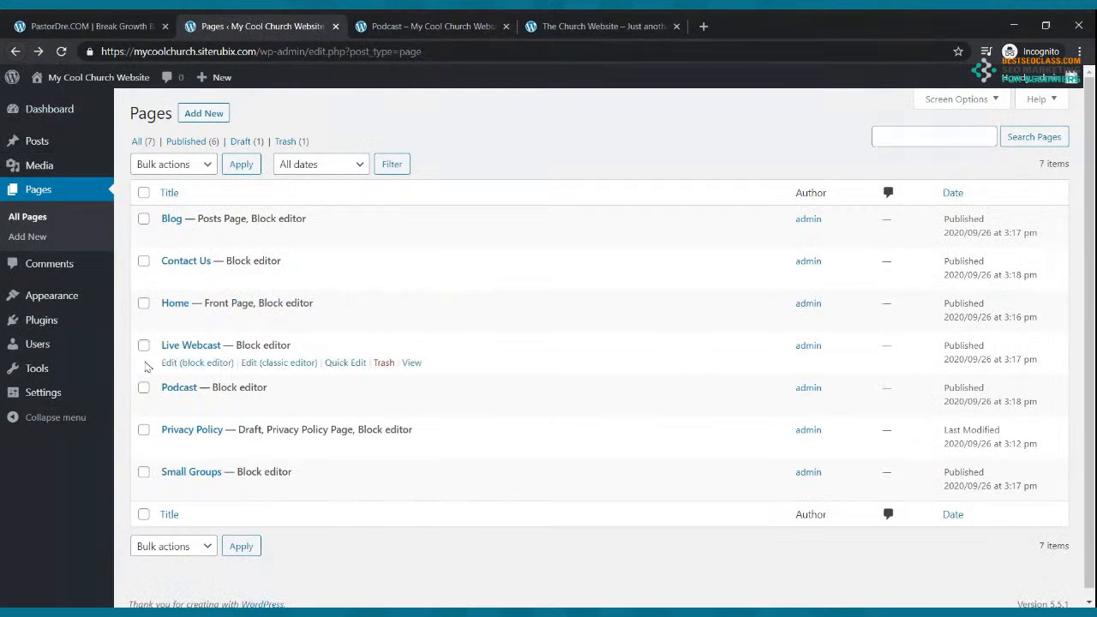
{"action": "left_click", "coordinate": [183, 280]}
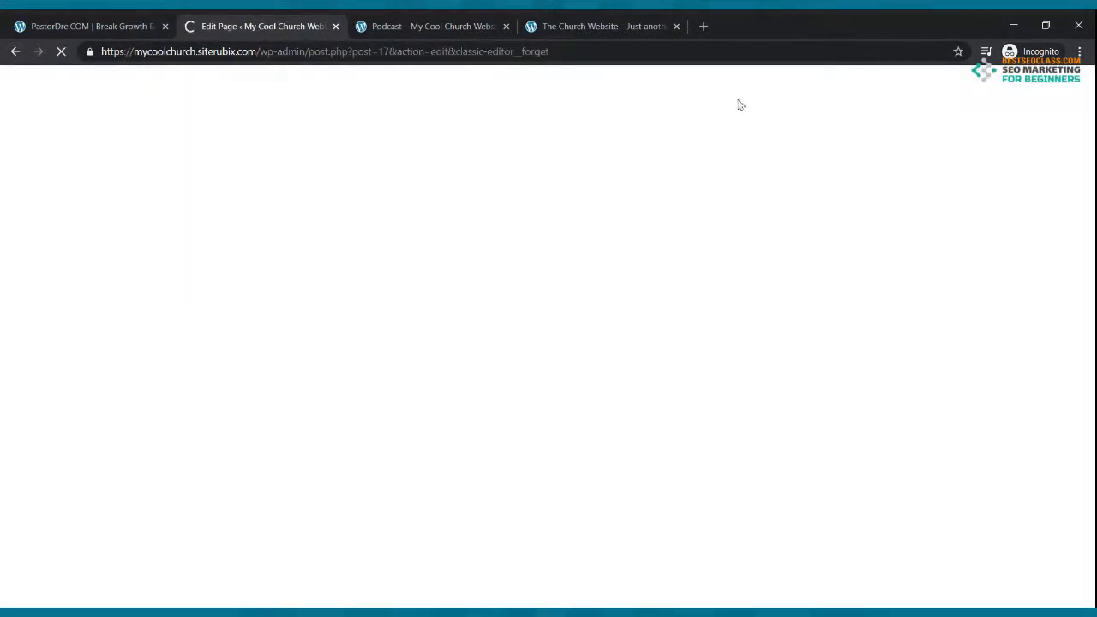
{"action": "left_click", "coordinate": [703, 33]}
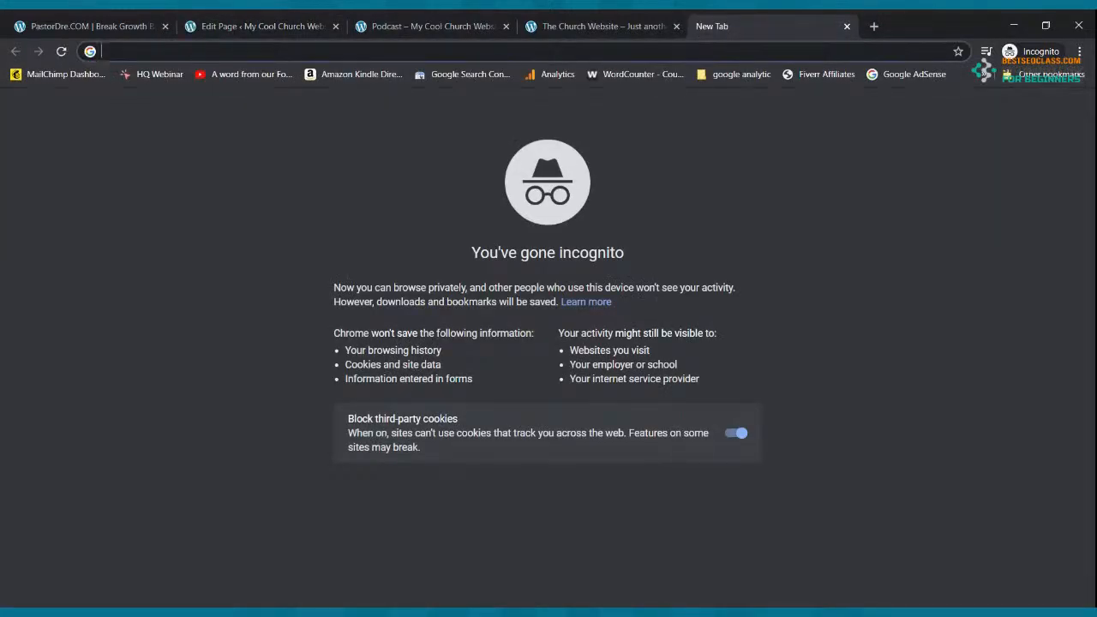
Go to jotform.com and look over the Pricing page.
{"action": "type", "text": "jotfr"}
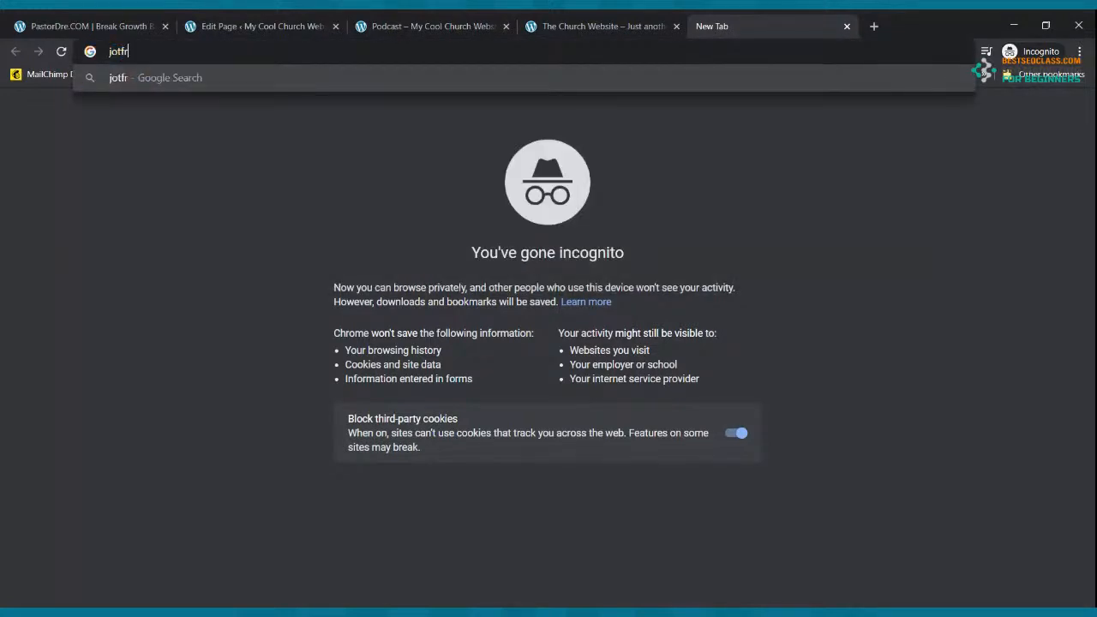
{"action": "key", "text": "BackSpace"}
{"action": "type", "text": "orm.com"}
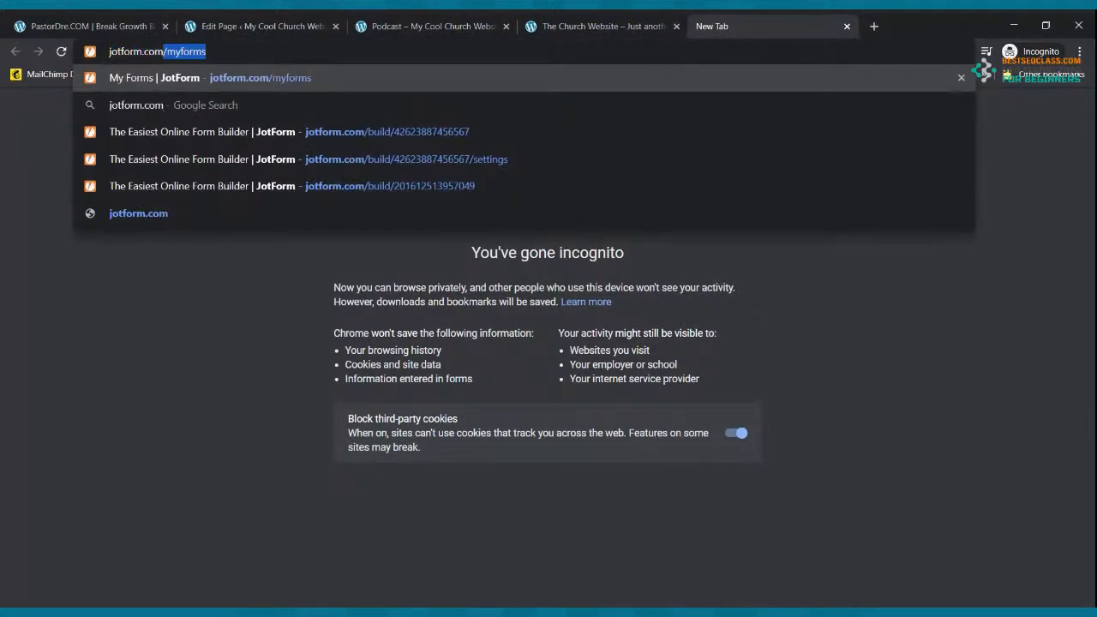
{"action": "key", "text": "Return"}
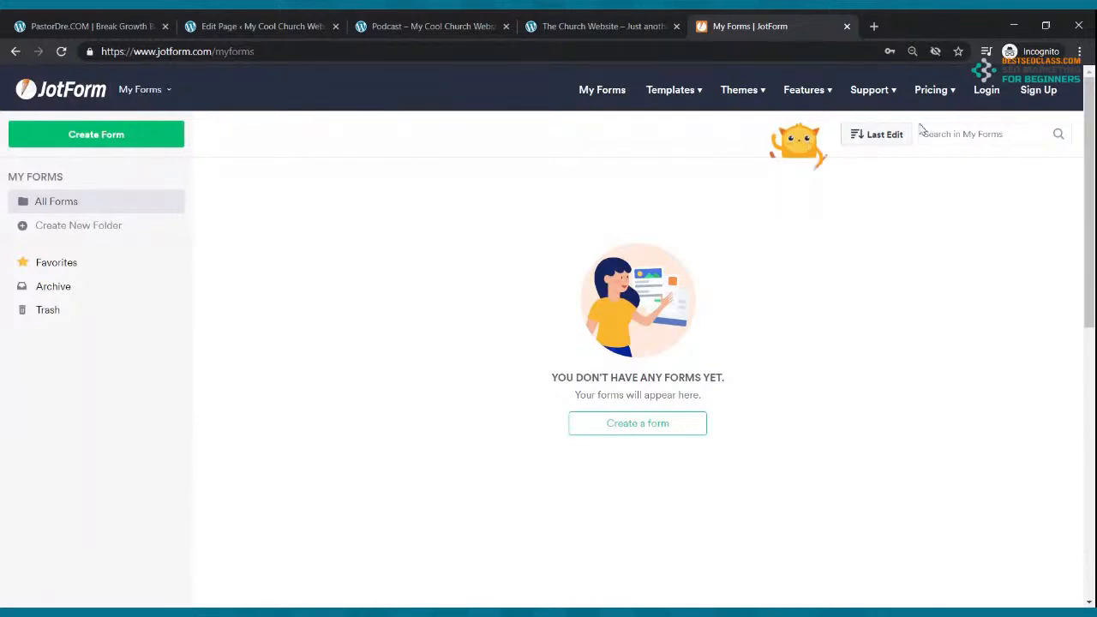
{"action": "left_click", "coordinate": [941, 101]}
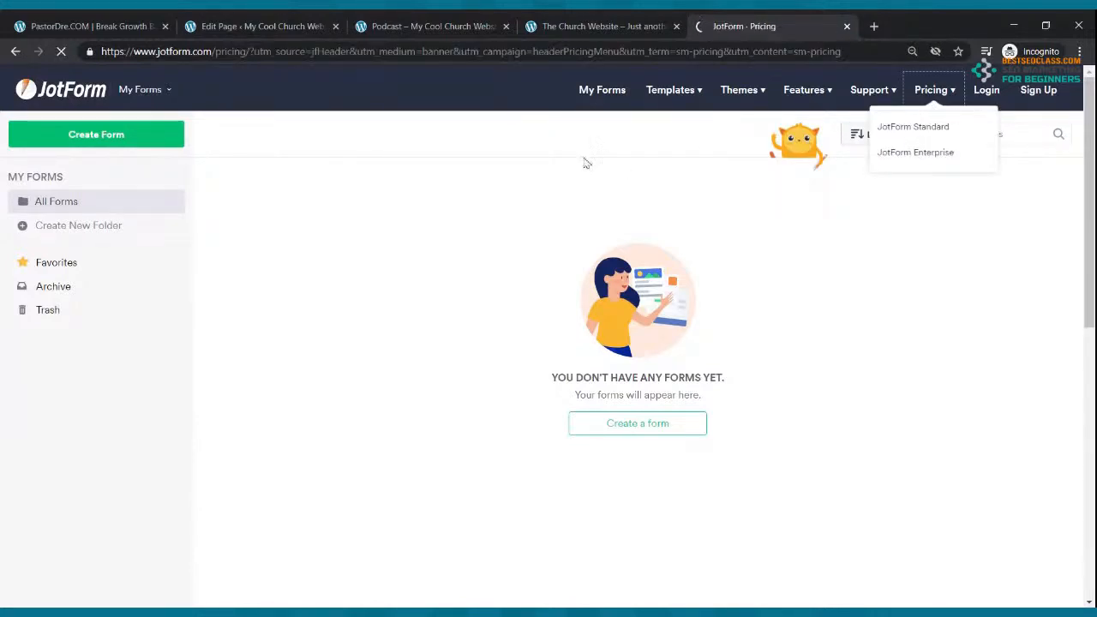
{"action": "scroll", "coordinate": [291, 386], "scroll_direction": "down", "scroll_amount": 2}
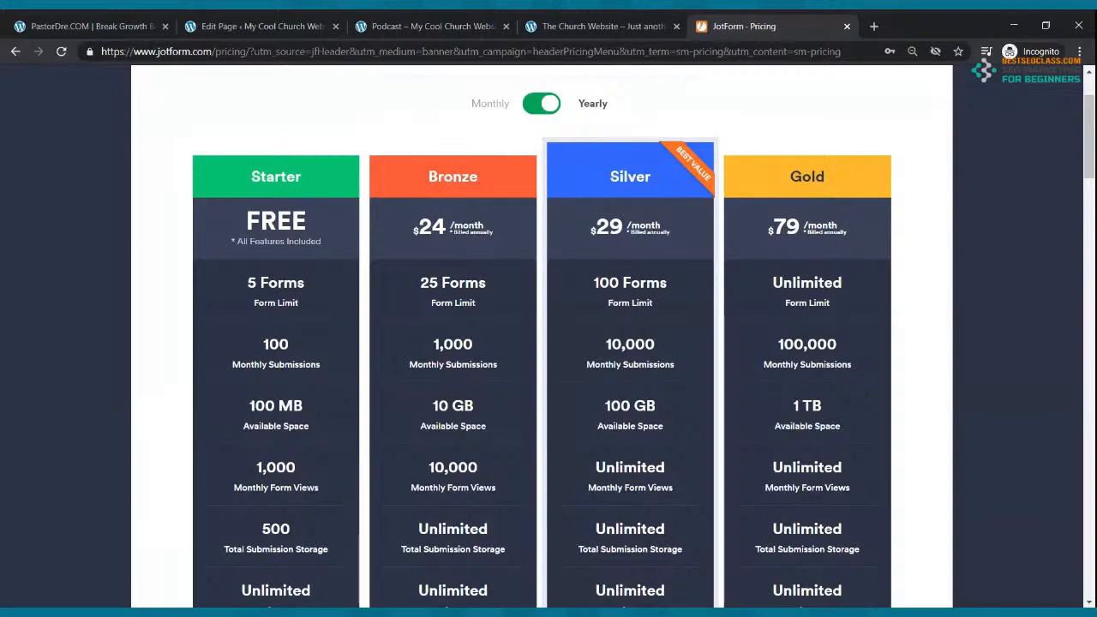
{"action": "scroll", "coordinate": [691, 180], "scroll_direction": "up", "scroll_amount": 2}
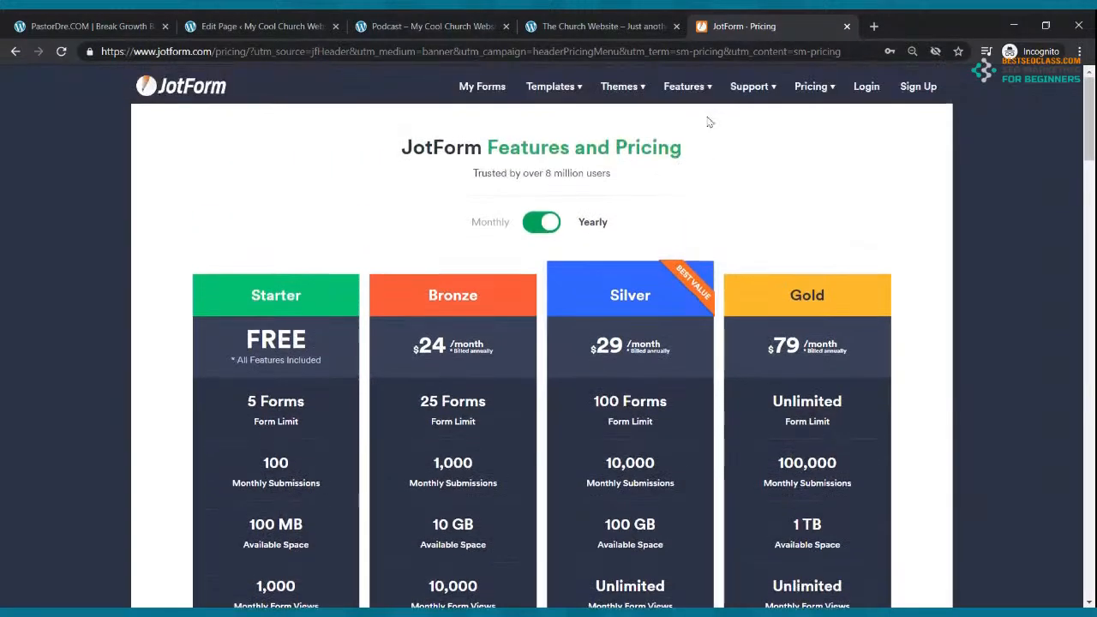
Log in to JotForm with the saved account and open My Forms.
{"action": "left_click", "coordinate": [863, 88]}
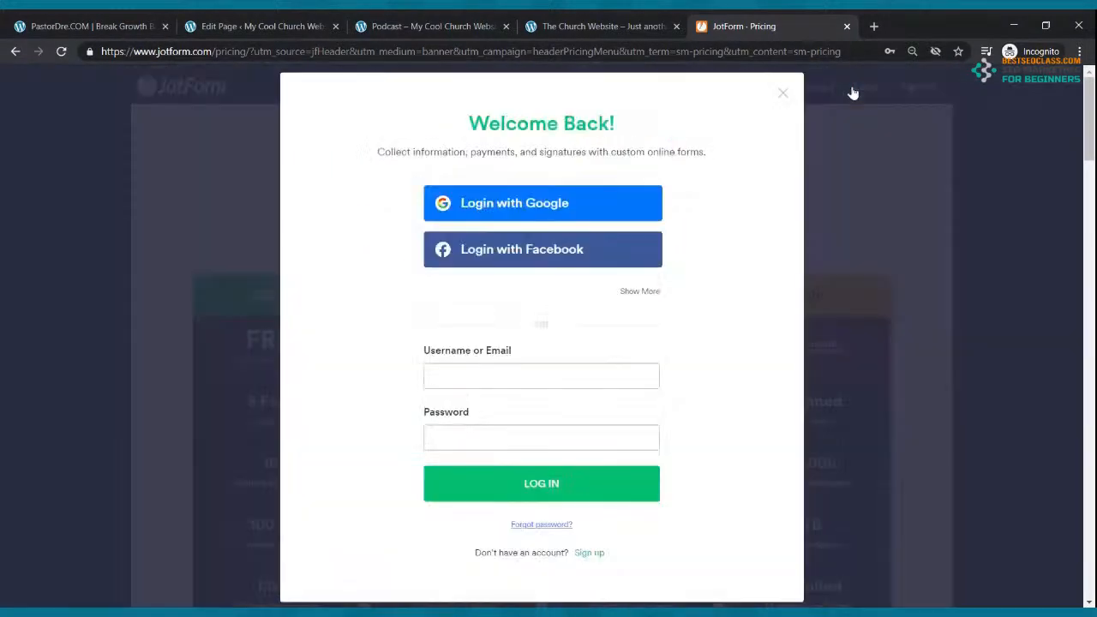
{"action": "left_click", "coordinate": [482, 429]}
{"action": "left_click", "coordinate": [489, 480]}
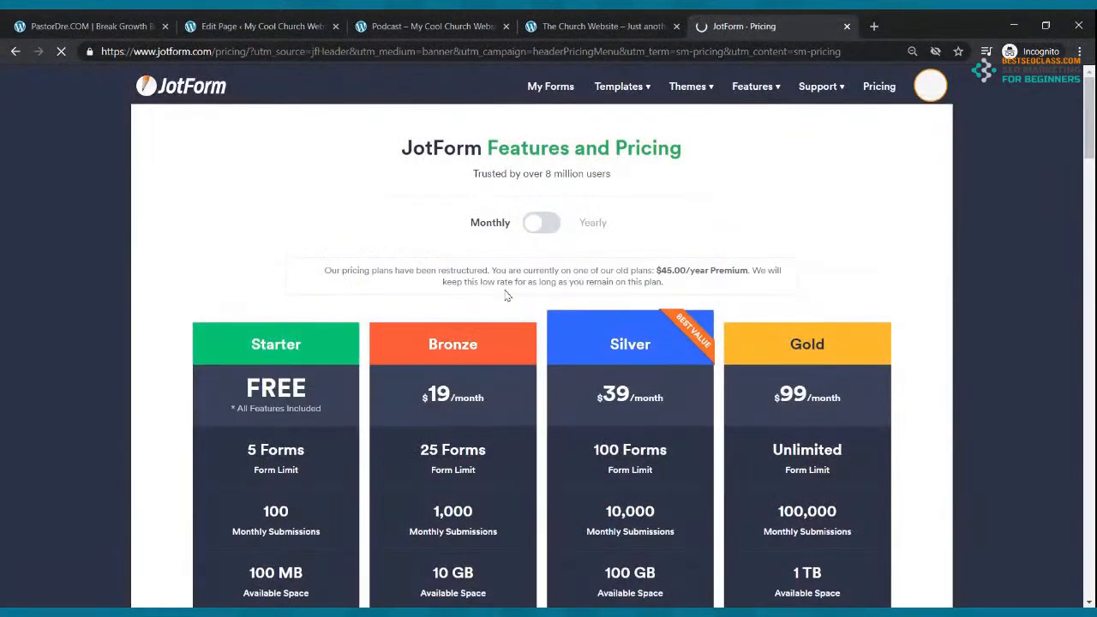
{"action": "left_click", "coordinate": [533, 90]}
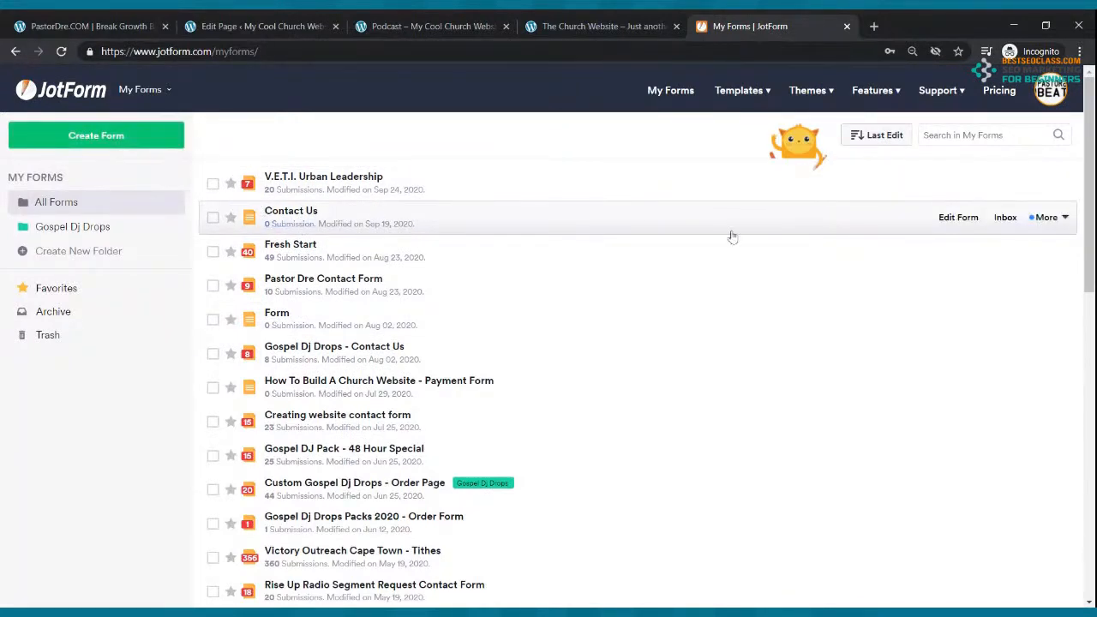
Open the Contact Us form in the builder, adding then deleting demo Full Name and Email fields.
{"action": "left_click", "coordinate": [936, 215]}
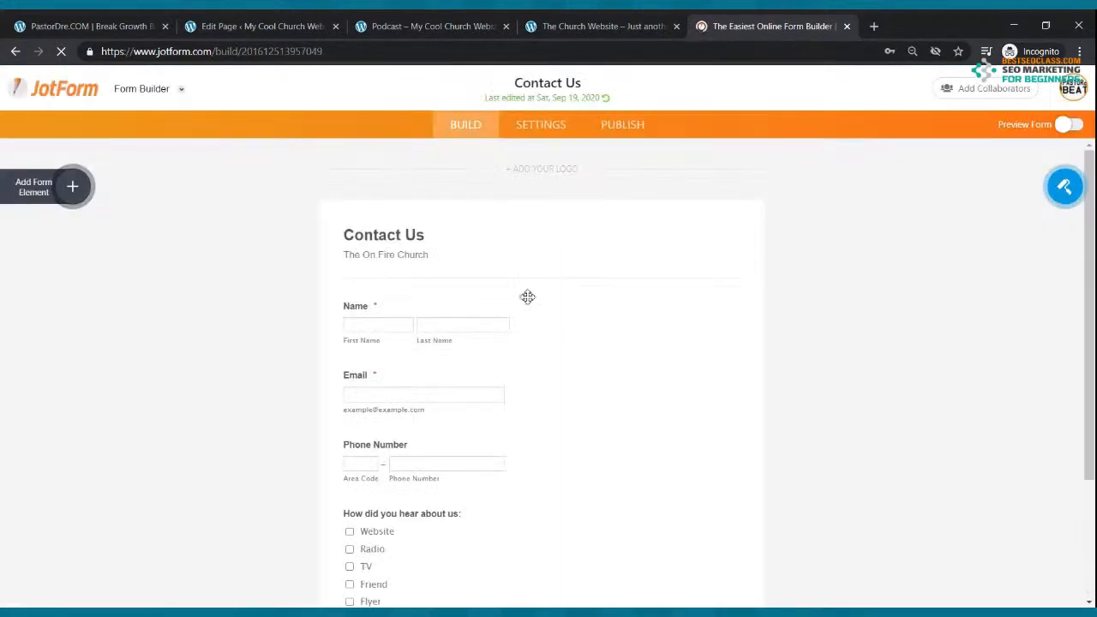
{"action": "scroll", "coordinate": [499, 306], "scroll_direction": "down", "scroll_amount": 2}
{"action": "scroll", "coordinate": [499, 306], "scroll_direction": "up", "scroll_amount": 2}
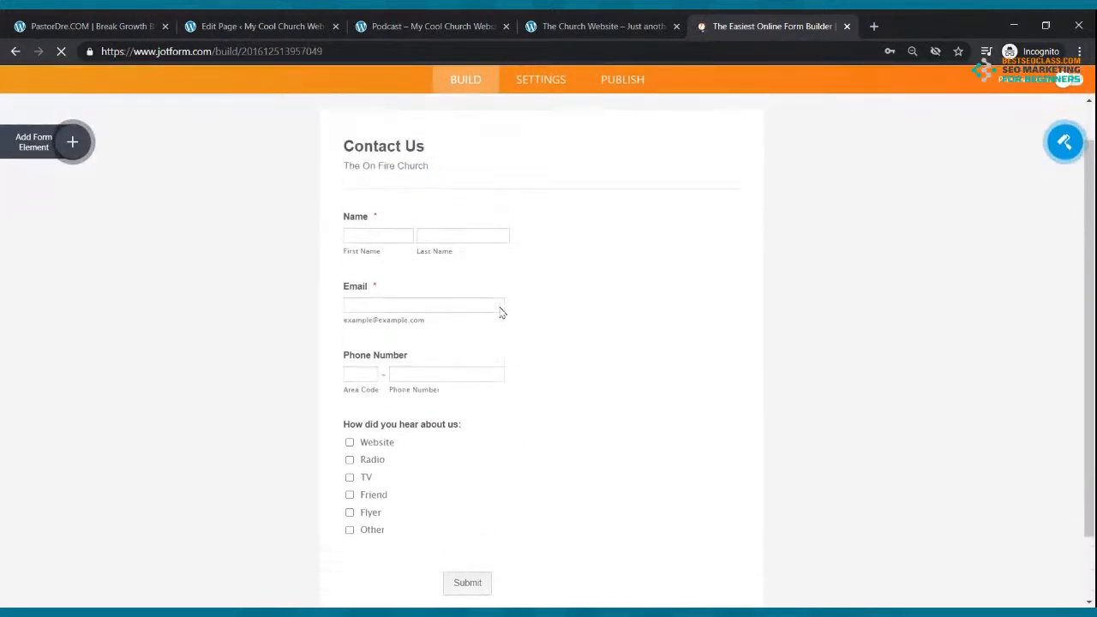
{"action": "scroll", "coordinate": [499, 306], "scroll_direction": "down", "scroll_amount": 2}
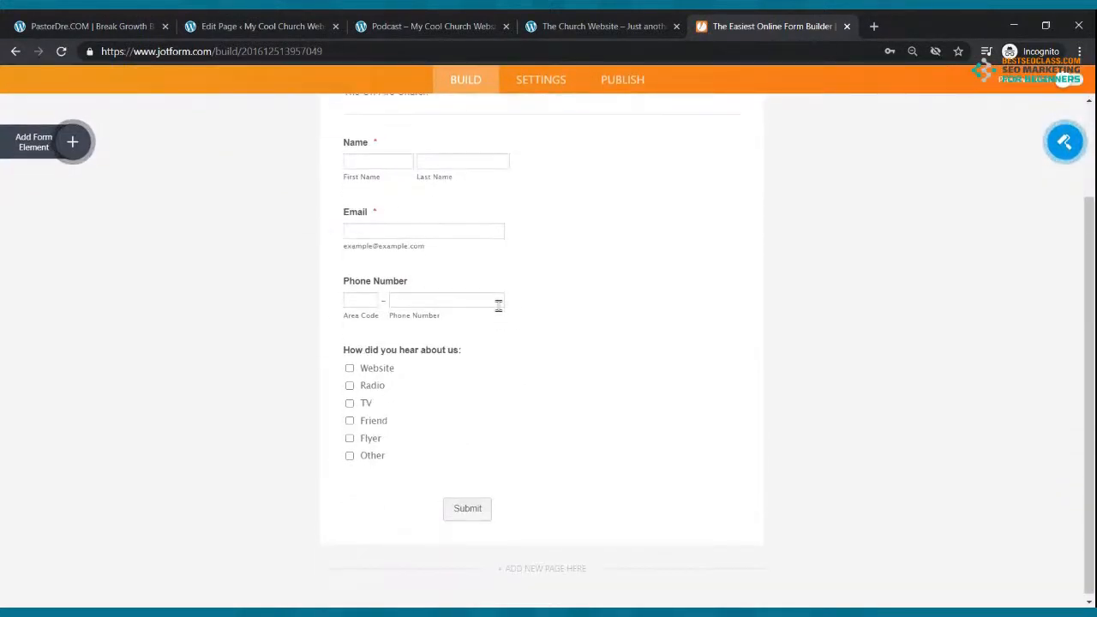
{"action": "left_click", "coordinate": [73, 142]}
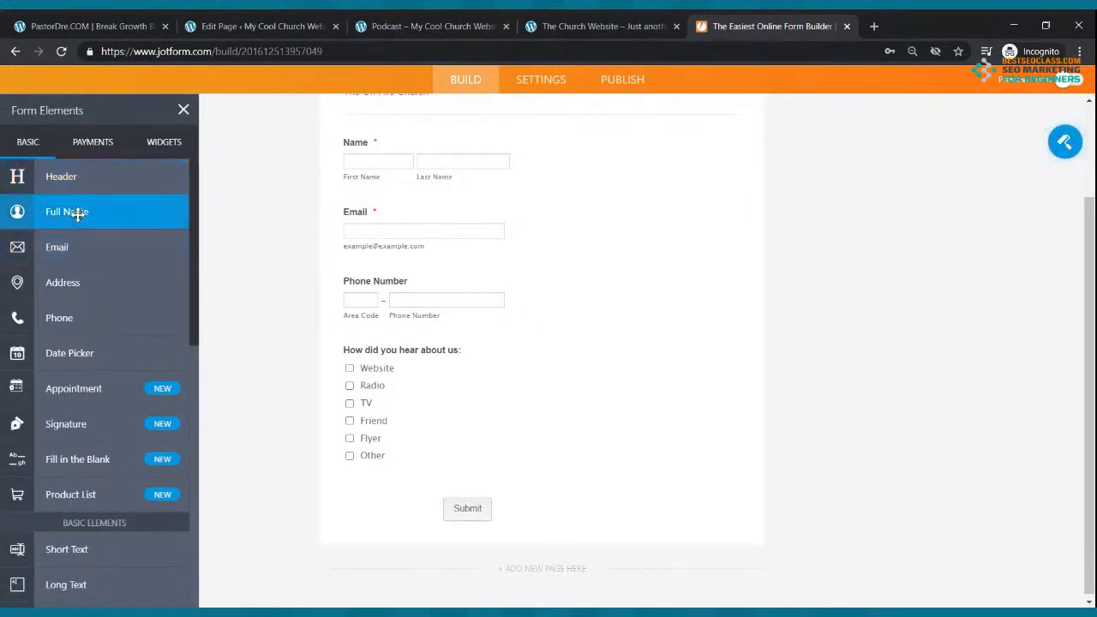
{"action": "left_click_drag", "start_coordinate": [76, 208], "coordinate": [459, 337]}
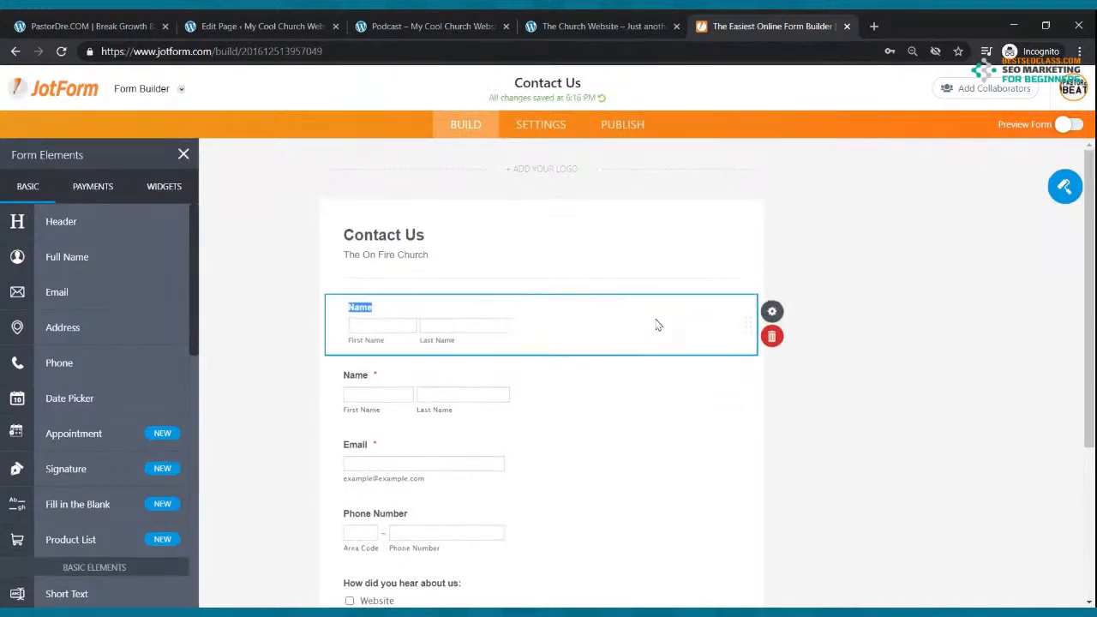
{"action": "left_click", "coordinate": [779, 342]}
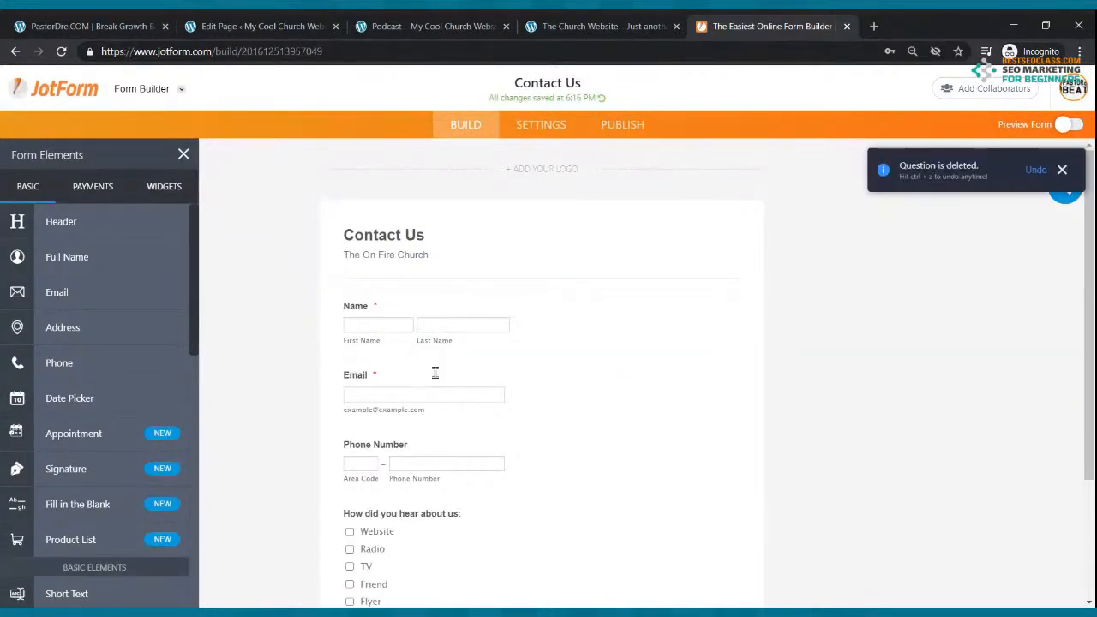
{"action": "scroll", "coordinate": [433, 364], "scroll_direction": "down", "scroll_amount": 5}
{"action": "left_click_drag", "start_coordinate": [129, 245], "coordinate": [490, 240]}
{"action": "scroll", "coordinate": [490, 245], "scroll_direction": "up", "scroll_amount": 4}
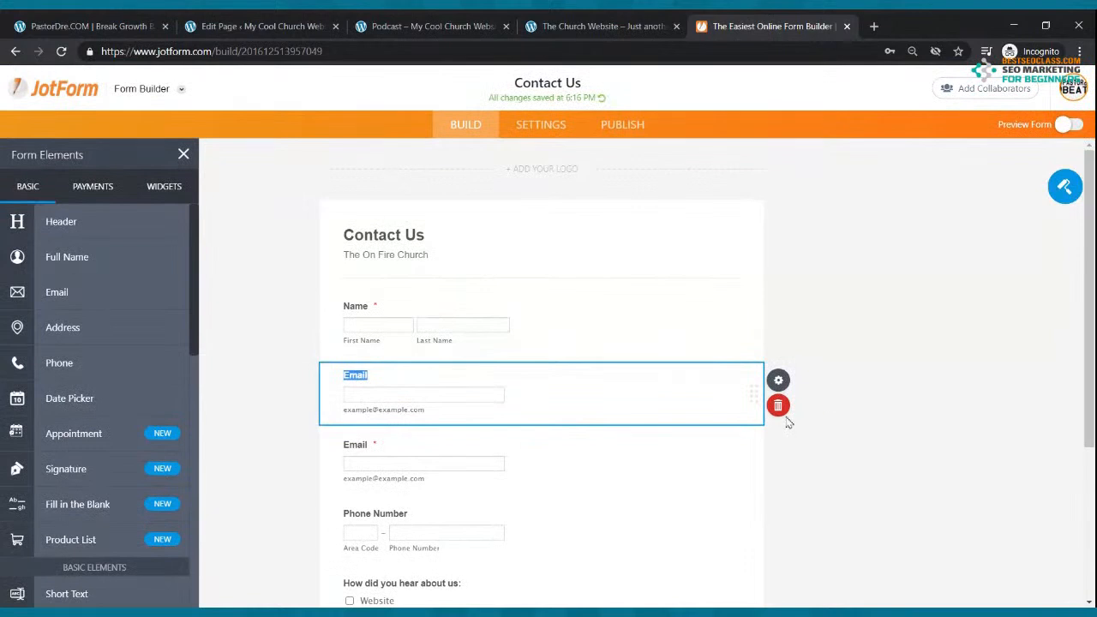
{"action": "left_click", "coordinate": [778, 406]}
Add a 'How did you hear abo' multiple choice question with options Frinnd, Radio and Flyer.
{"action": "scroll", "coordinate": [330, 196], "scroll_direction": "down", "scroll_amount": 2}
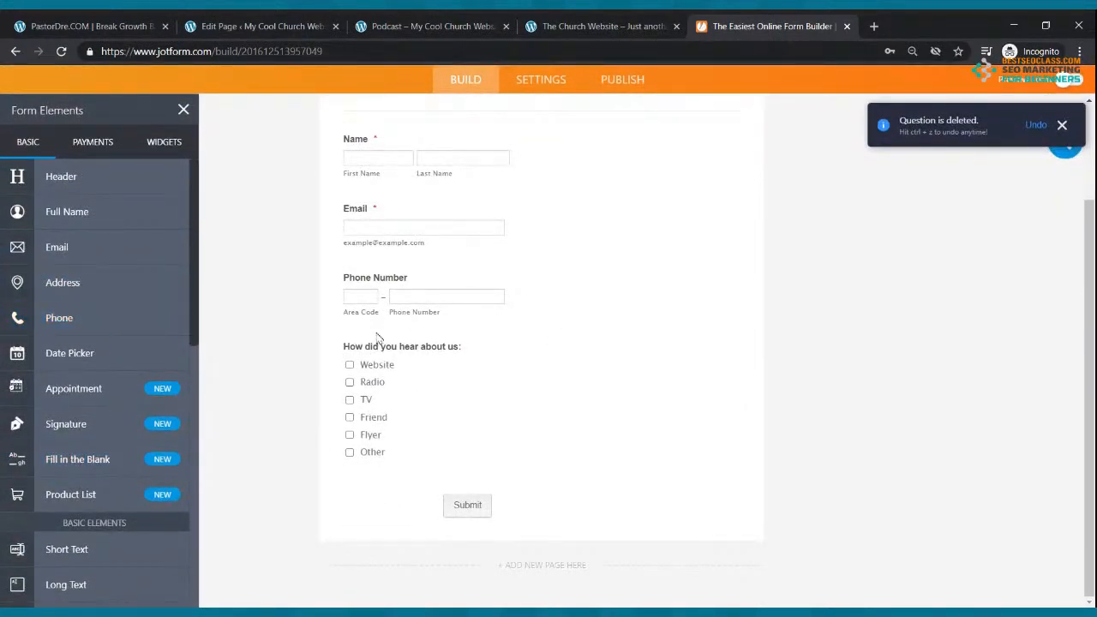
{"action": "scroll", "coordinate": [193, 305], "scroll_direction": "down", "scroll_amount": 5}
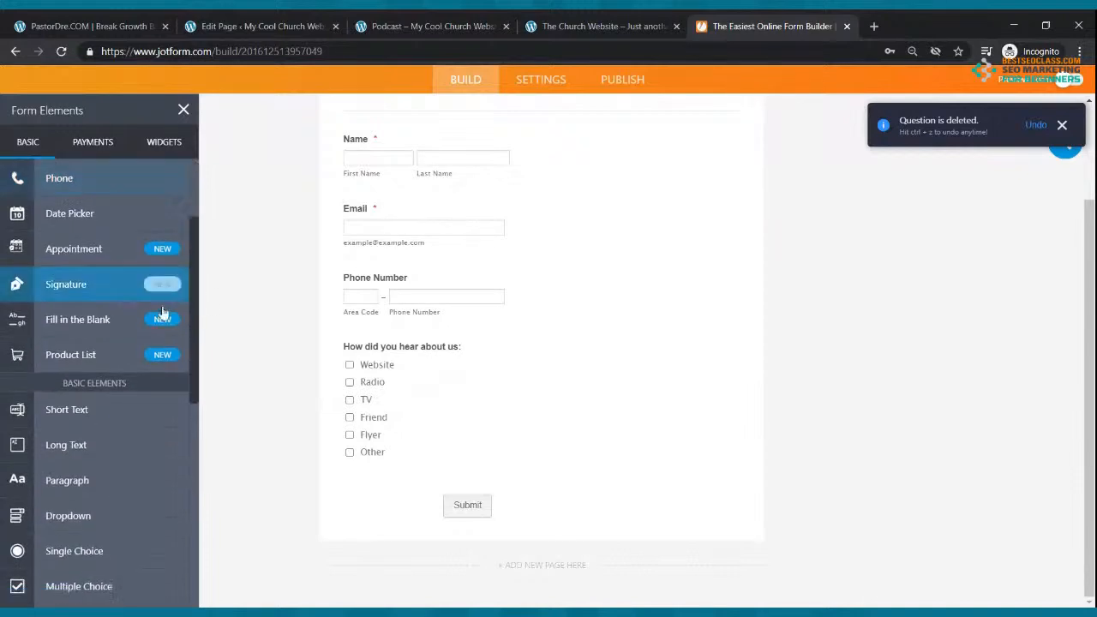
{"action": "left_click_drag", "start_coordinate": [97, 369], "coordinate": [421, 360]}
{"action": "type", "text": "How did you hear about us:"}
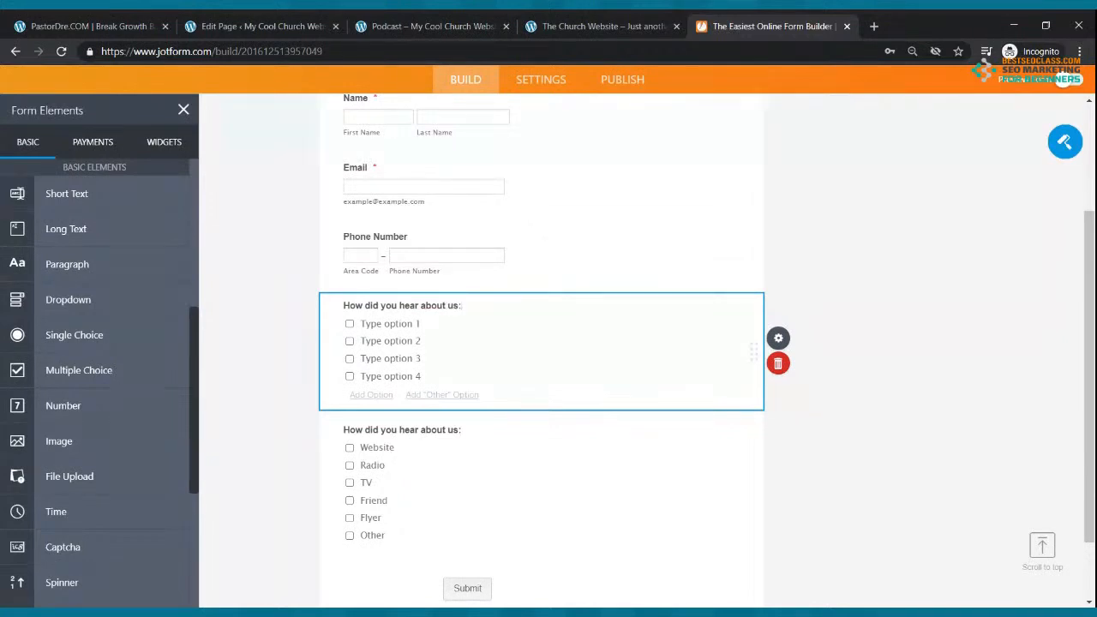
{"action": "left_click", "coordinate": [377, 324]}
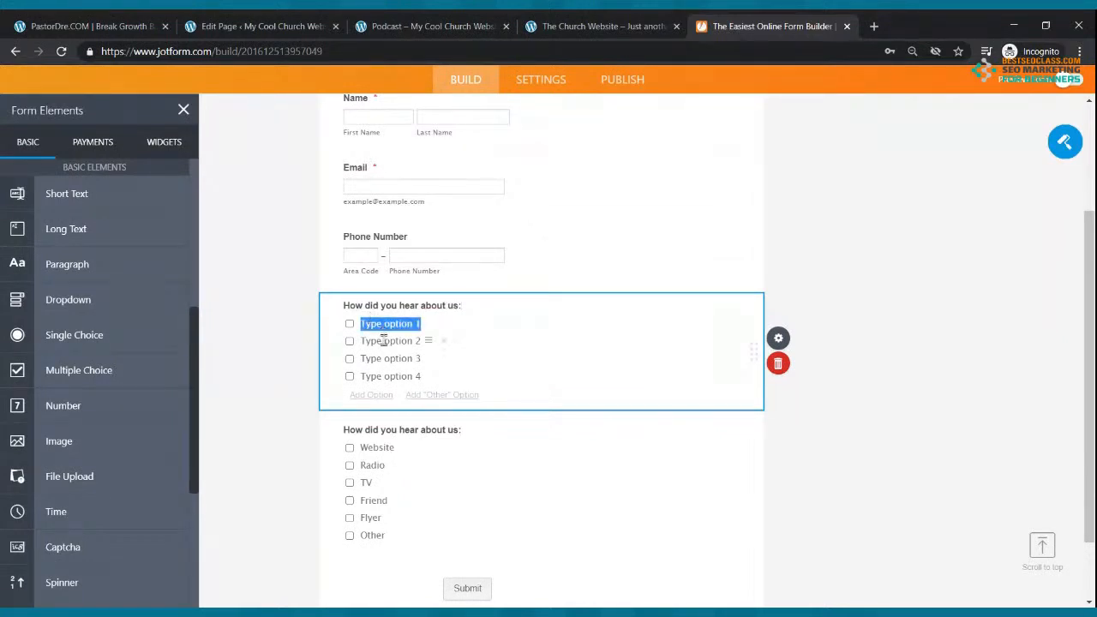
{"action": "left_click", "coordinate": [384, 340]}
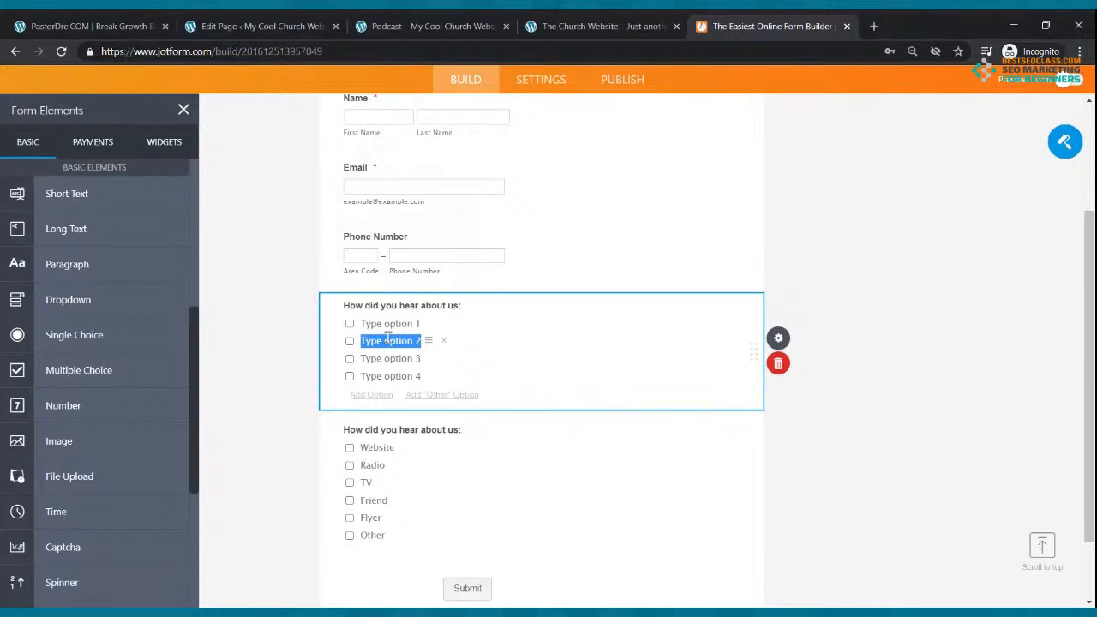
{"action": "left_click", "coordinate": [390, 358]}
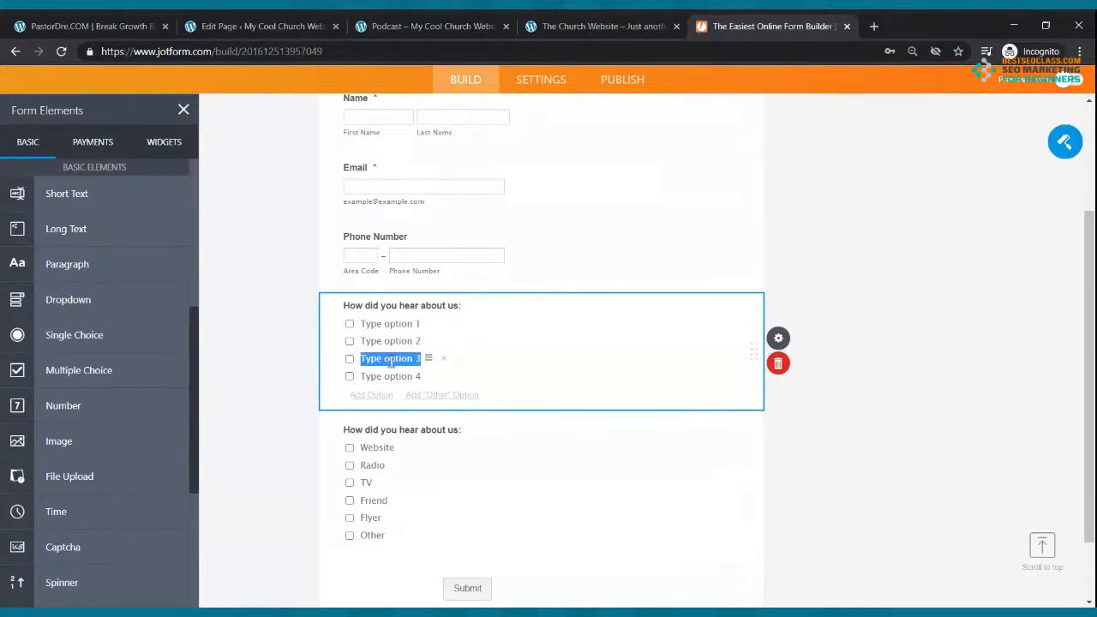
{"action": "left_click", "coordinate": [394, 325]}
{"action": "type", "text": "Frin"}
{"action": "type", "text": "nd"}
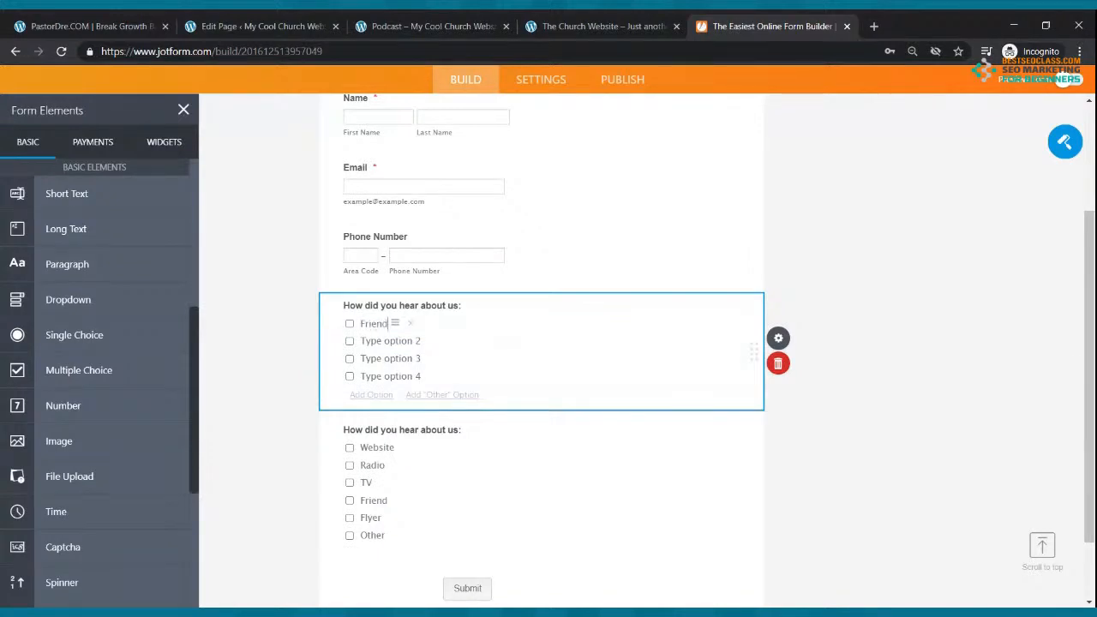
{"action": "left_click", "coordinate": [393, 342]}
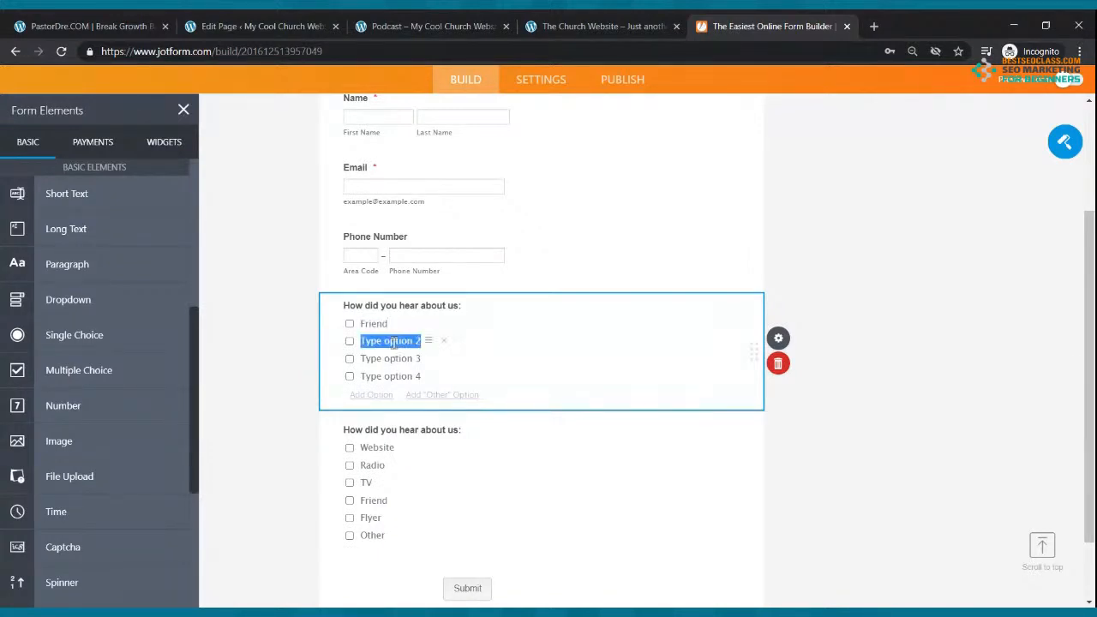
{"action": "type", "text": "Radio"}
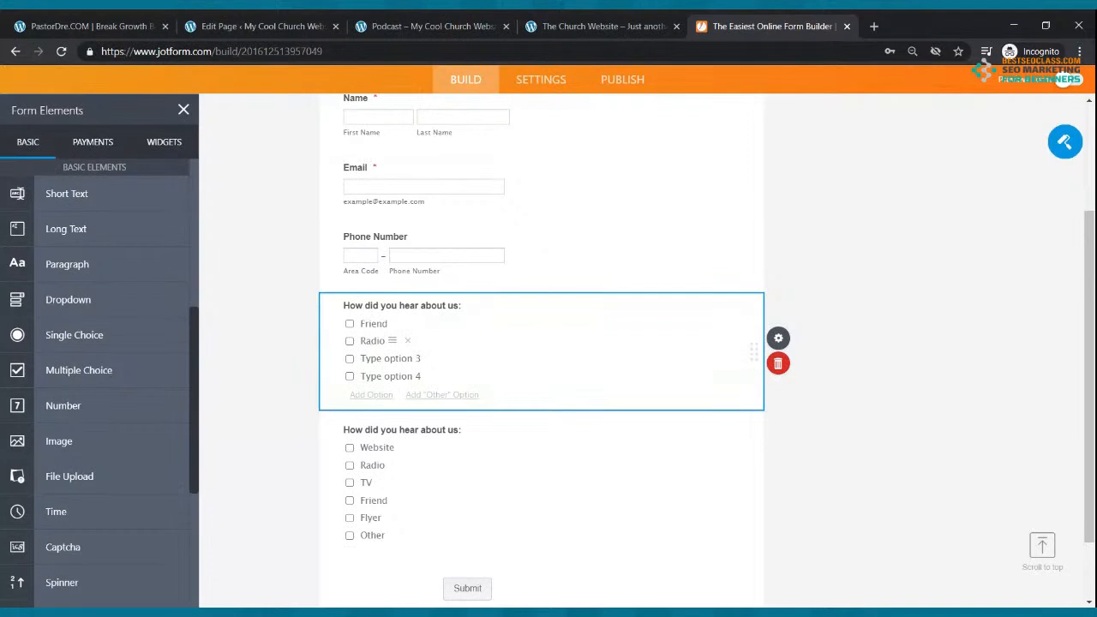
{"action": "left_click", "coordinate": [400, 357]}
{"action": "type", "text": "Flyer"}
Delete the demo multiple choice question and review the remaining Contact Us fields.
{"action": "left_click", "coordinate": [780, 367]}
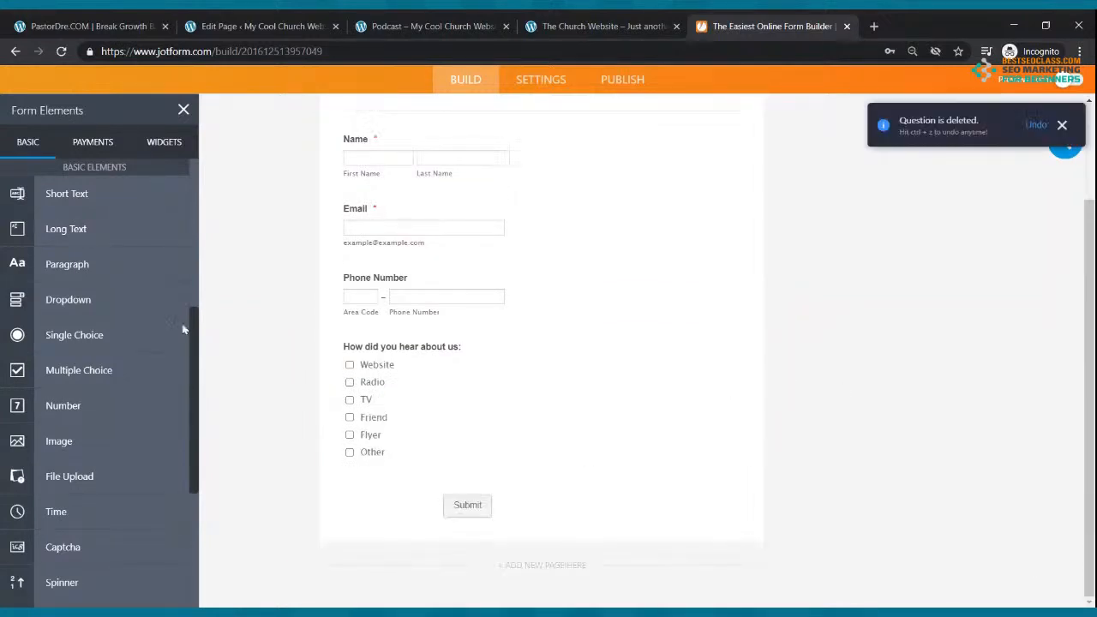
{"action": "scroll", "coordinate": [382, 386], "scroll_direction": "up", "scroll_amount": 2}
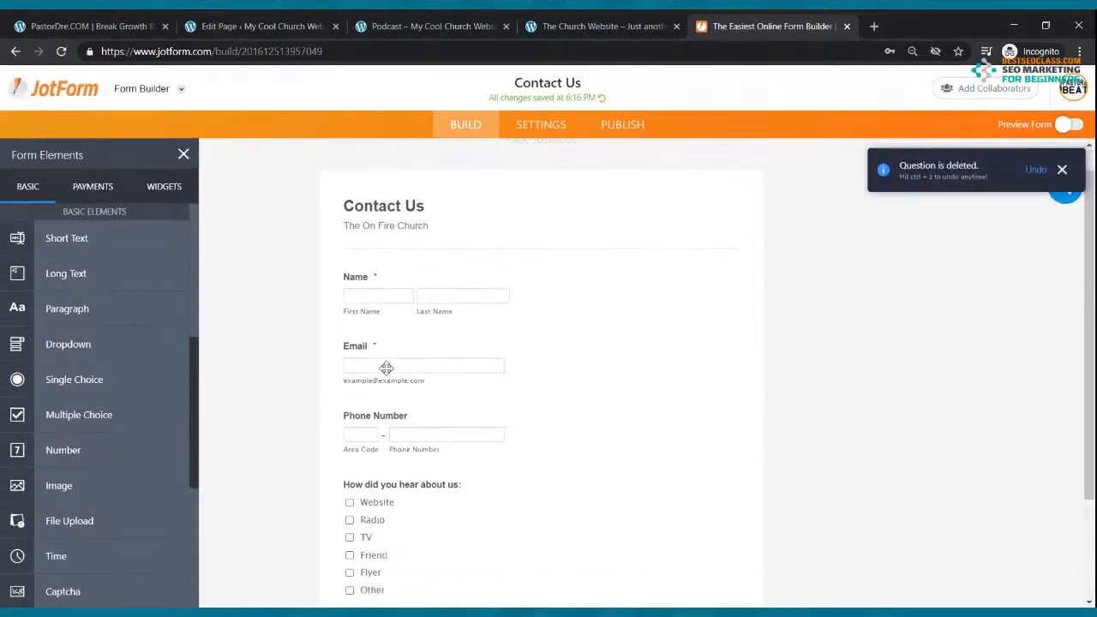
{"action": "scroll", "coordinate": [269, 382], "scroll_direction": "down", "scroll_amount": 3}
{"action": "scroll", "coordinate": [89, 234], "scroll_direction": "up", "scroll_amount": 3}
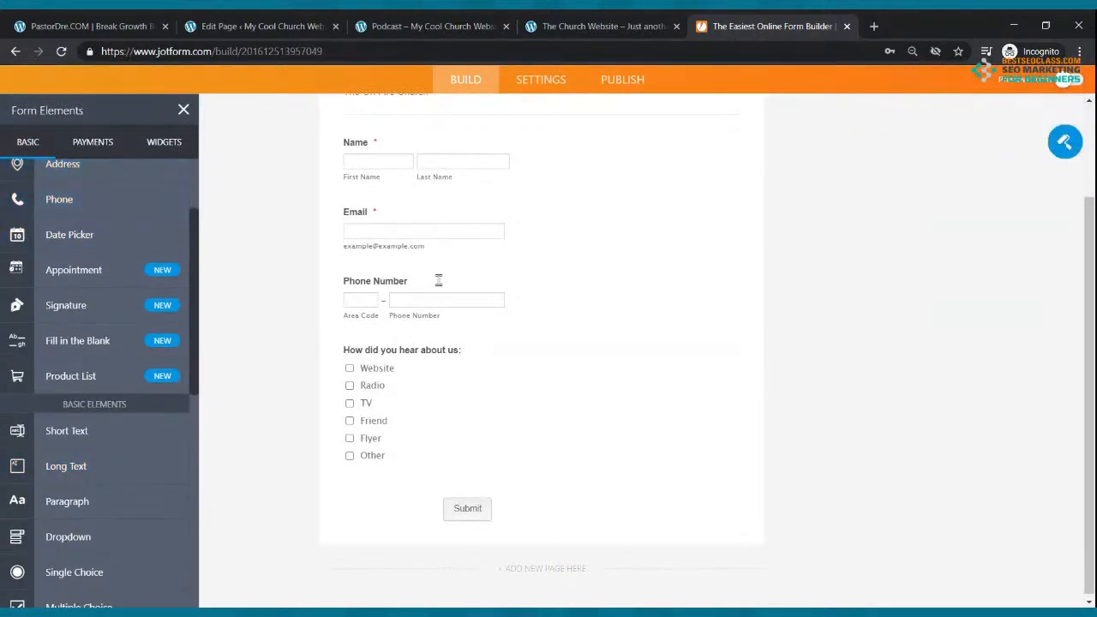
{"action": "scroll", "coordinate": [404, 209], "scroll_direction": "up", "scroll_amount": 3}
{"action": "scroll", "coordinate": [398, 204], "scroll_direction": "down", "scroll_amount": 3}
{"action": "scroll", "coordinate": [420, 374], "scroll_direction": "up", "scroll_amount": 3}
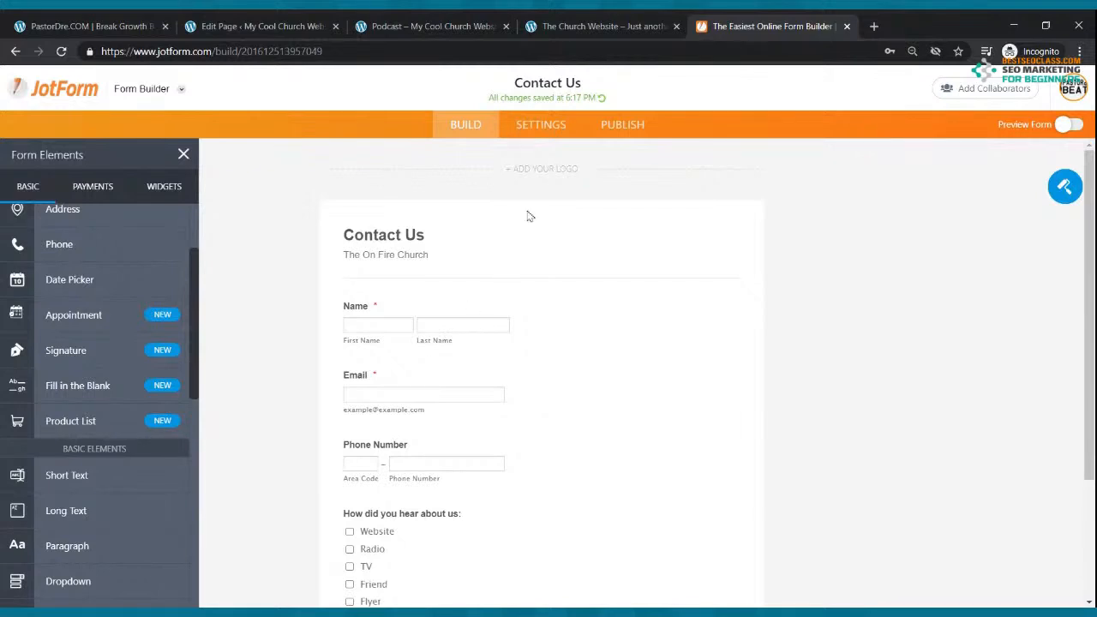
Copy the Contact Us form's JotForm embed script and return to the WordPress Contact Us editor.
{"action": "left_click", "coordinate": [608, 127]}
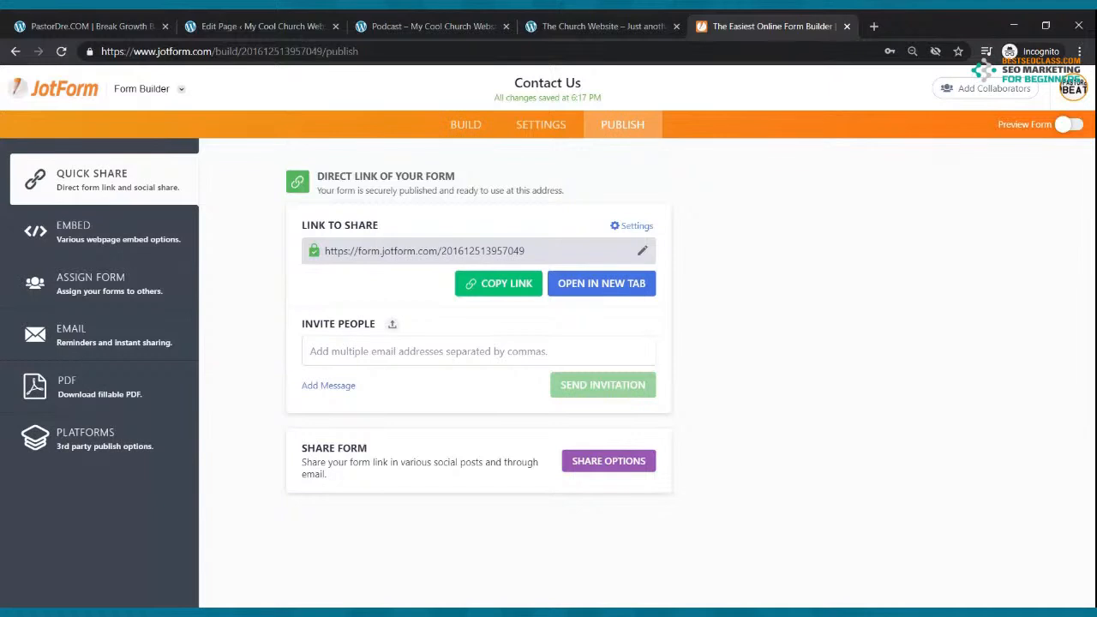
{"action": "left_click", "coordinate": [102, 232]}
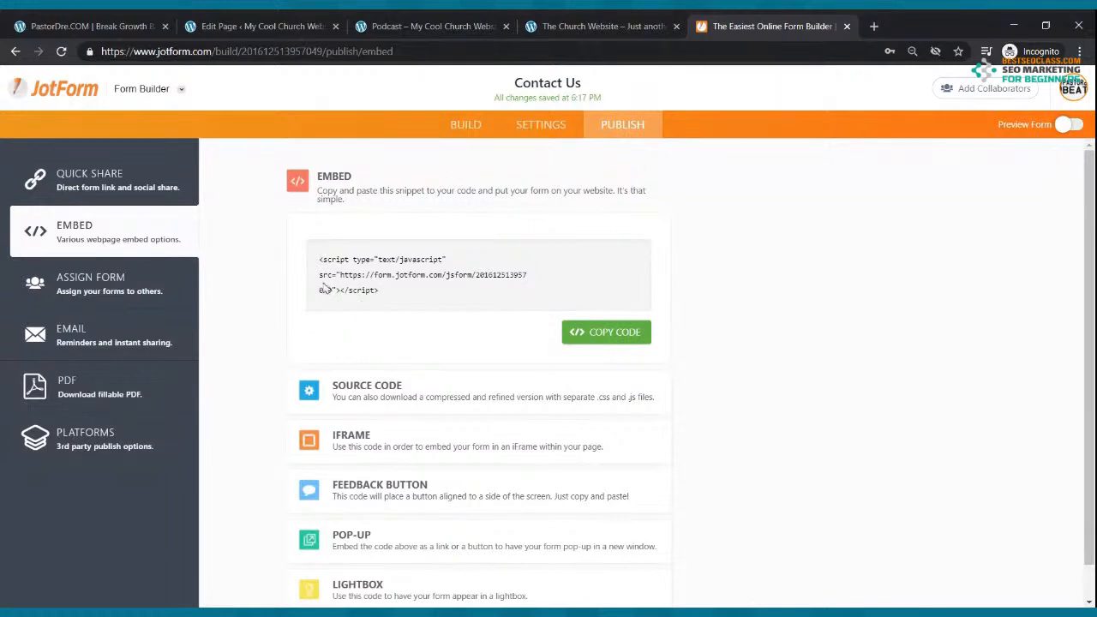
{"action": "left_click", "coordinate": [593, 335]}
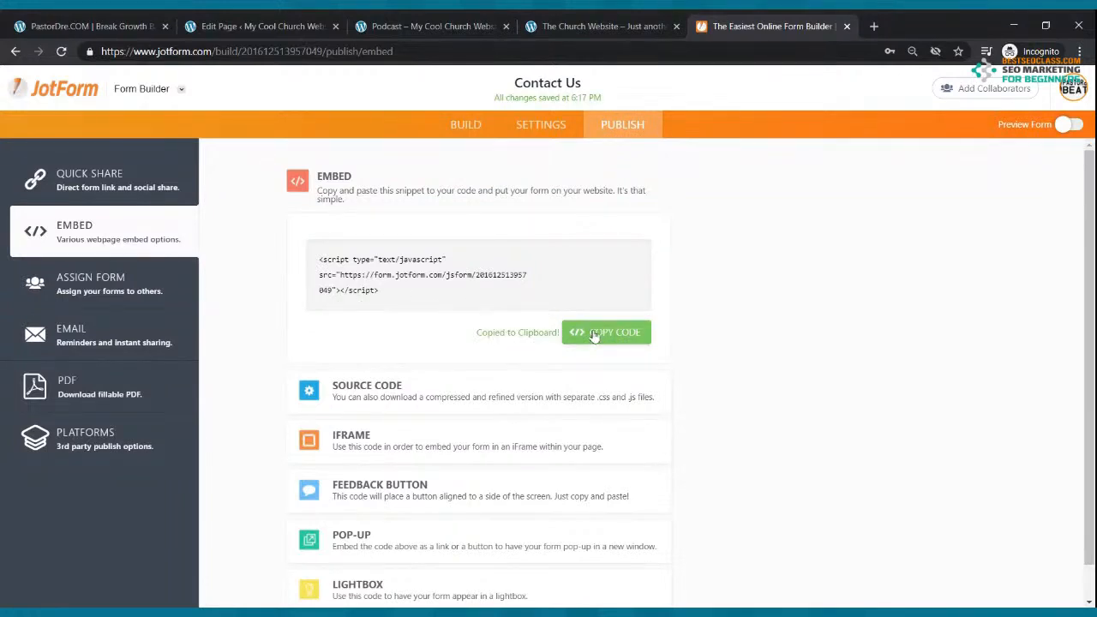
{"action": "left_click", "coordinate": [292, 26]}
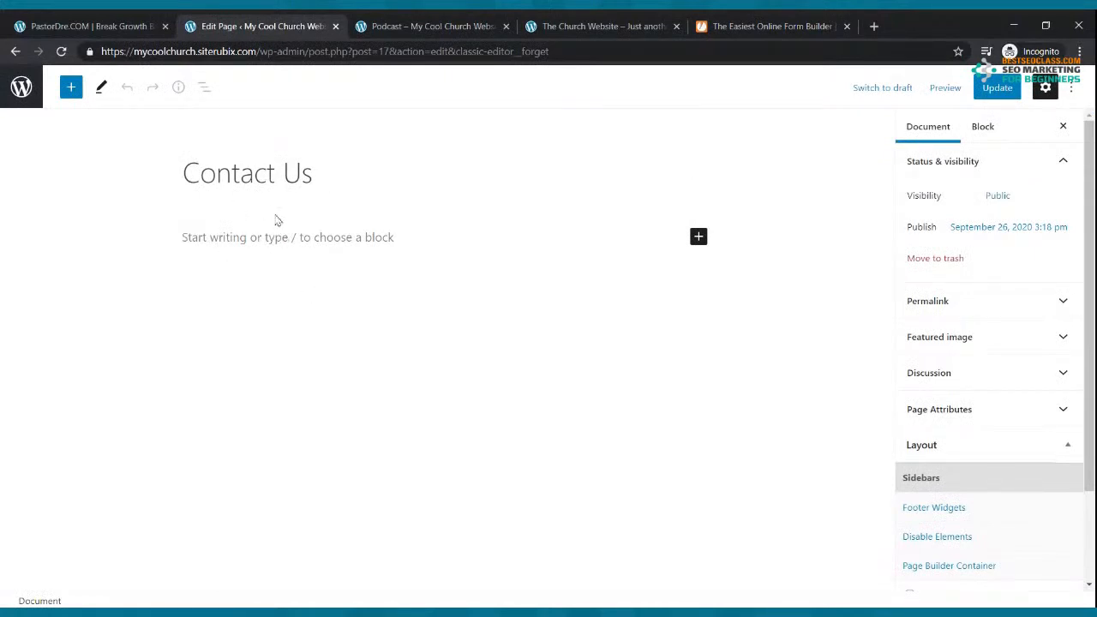
Add a Custom HTML block holding the pasted JotForm embed script, then update the Contact Us page.
{"action": "left_click", "coordinate": [697, 244]}
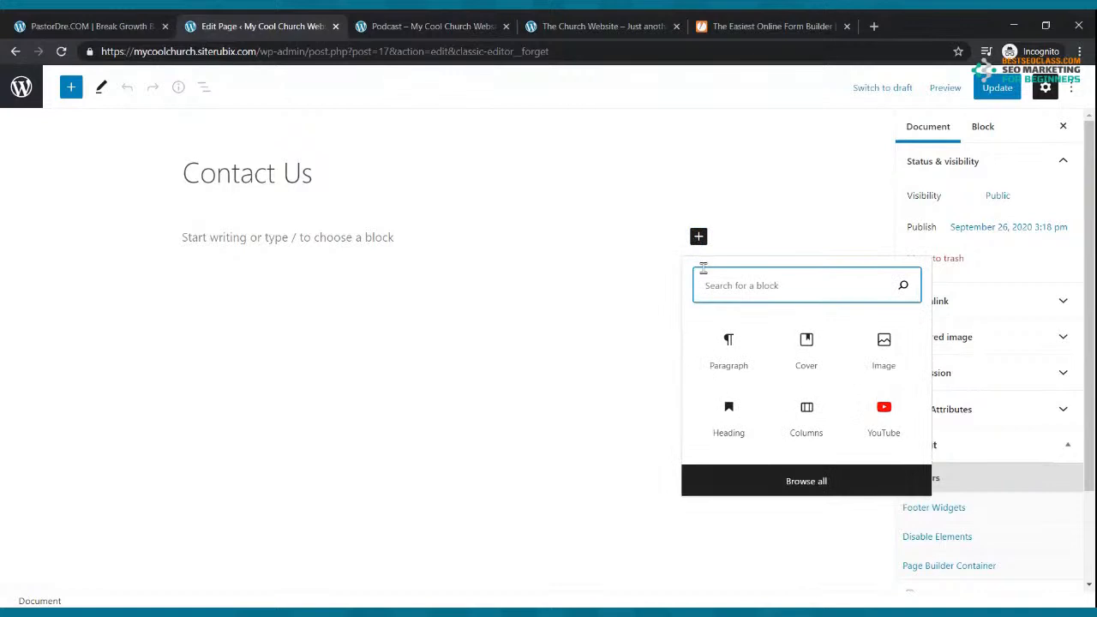
{"action": "type", "text": "html"}
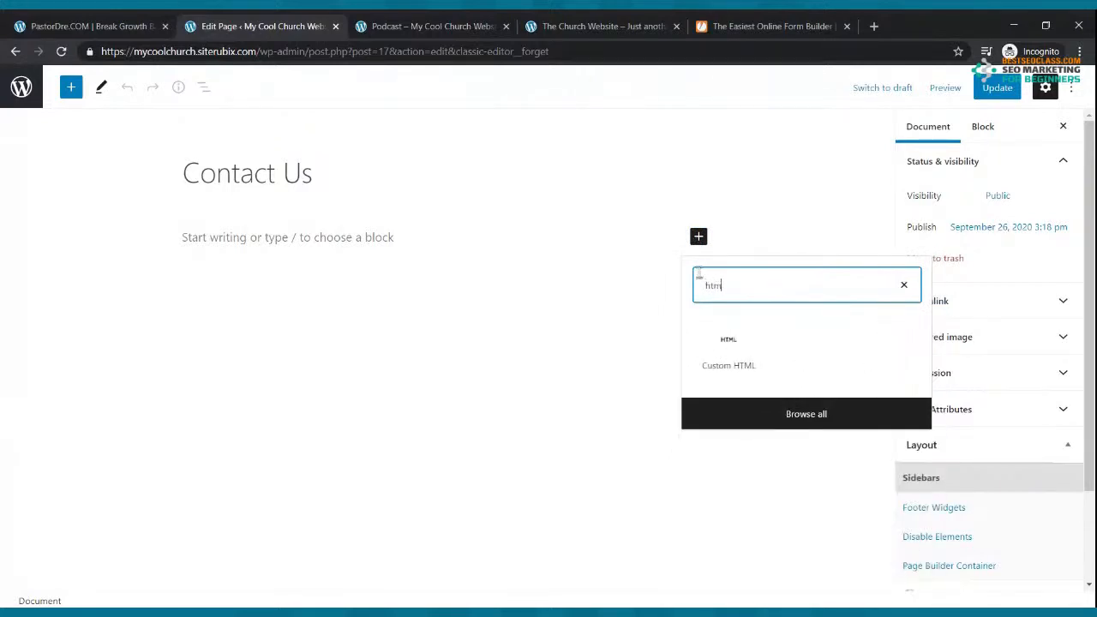
{"action": "left_click", "coordinate": [731, 344]}
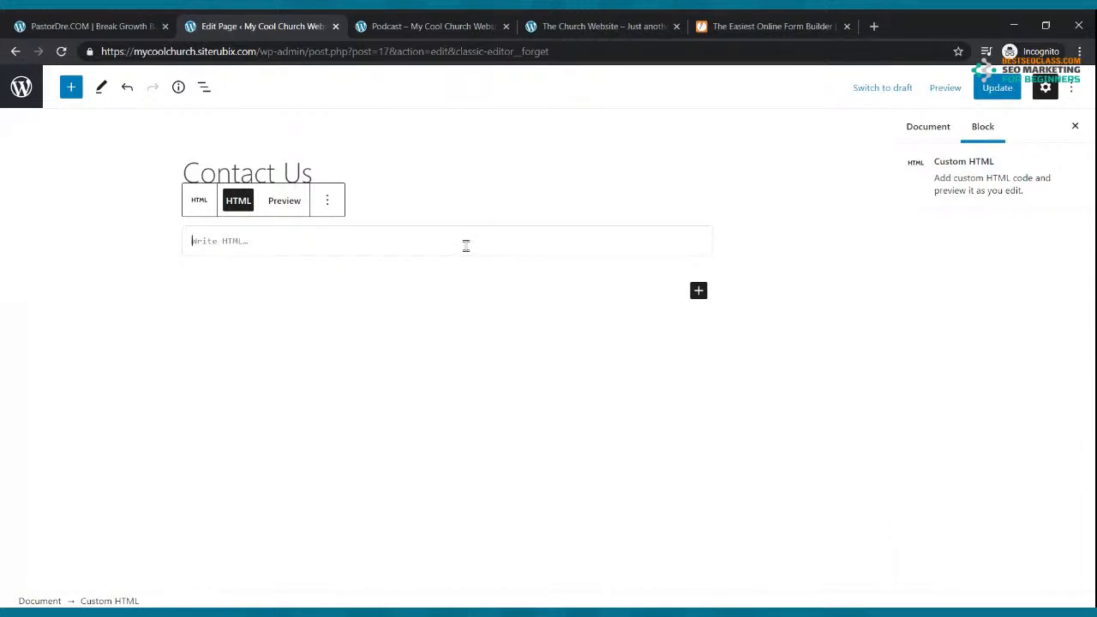
{"action": "key", "text": "ctrl+v"}
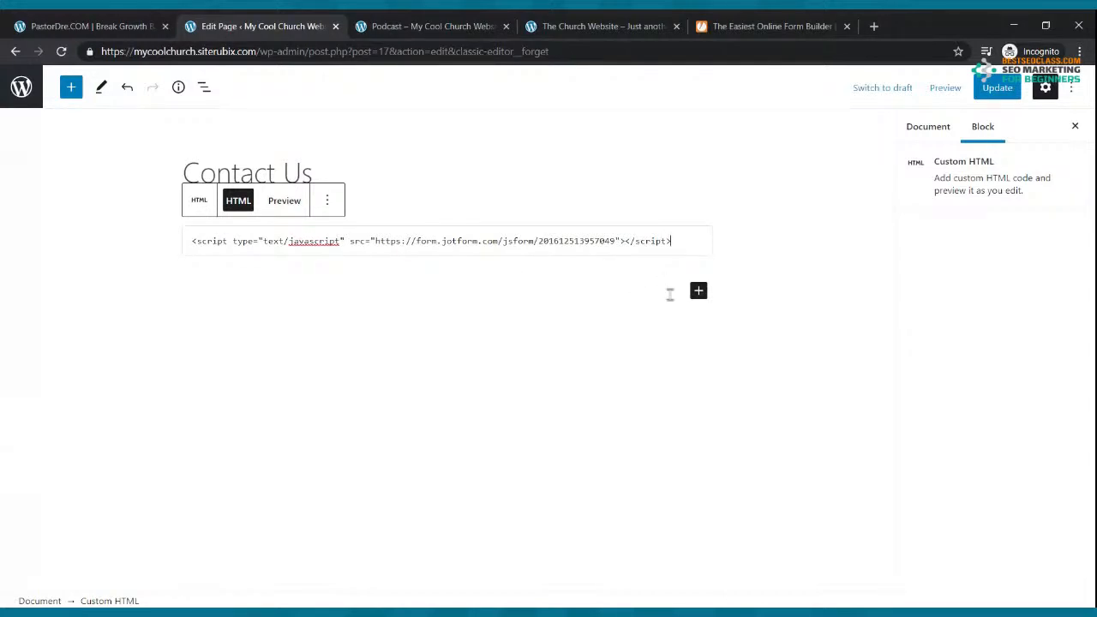
{"action": "left_click", "coordinate": [998, 94]}
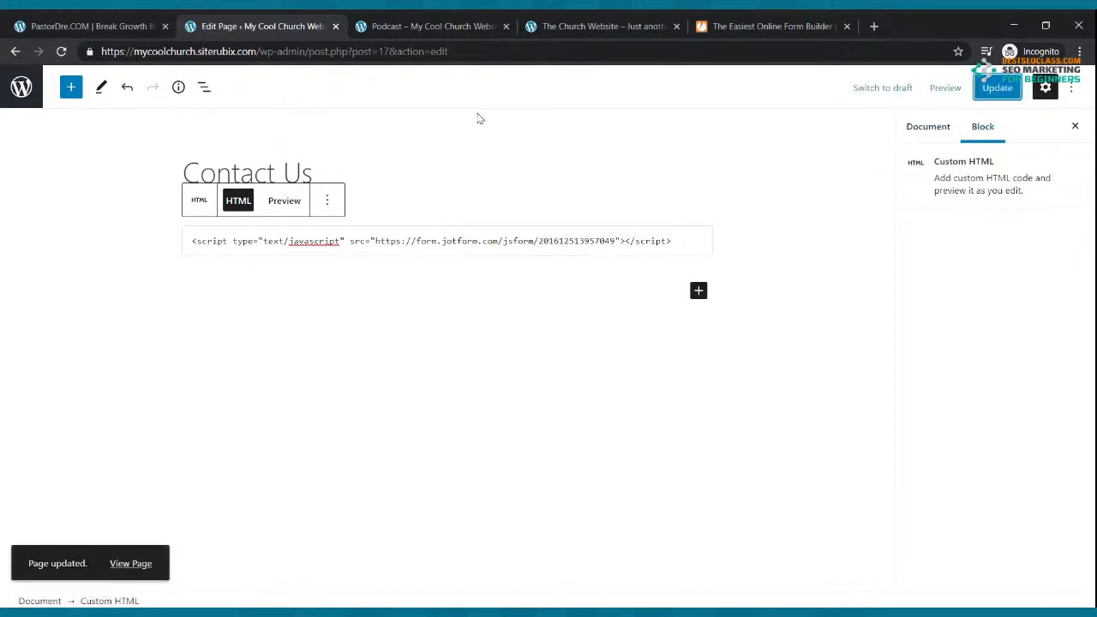
Open the live Contact Us page from the site's navigation menu to view the embedded form.
{"action": "left_click", "coordinate": [417, 21]}
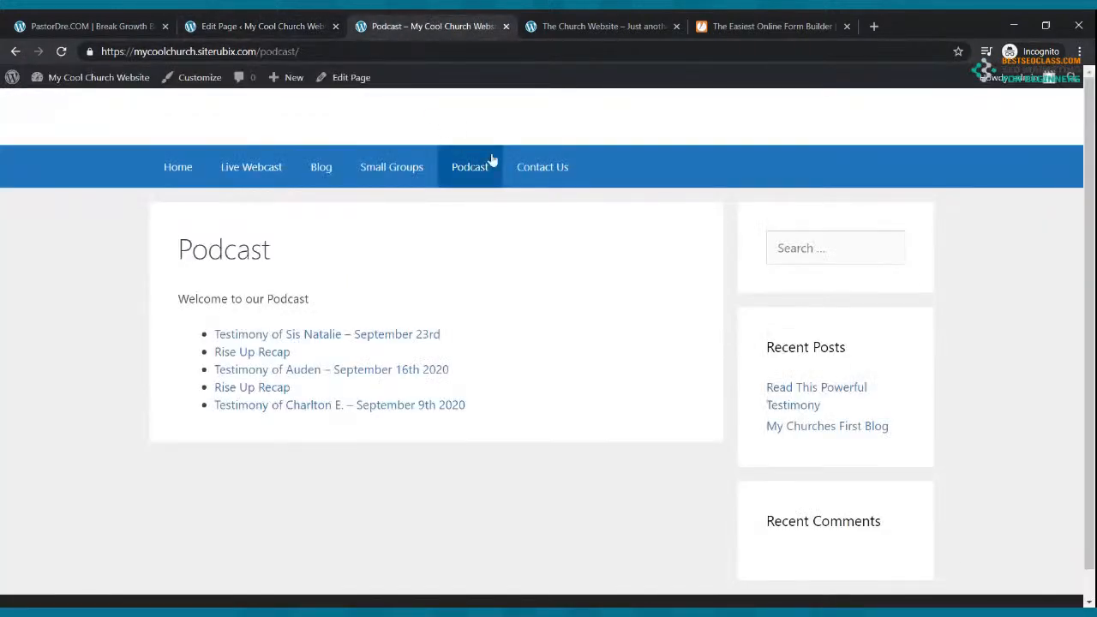
{"action": "left_click", "coordinate": [540, 170]}
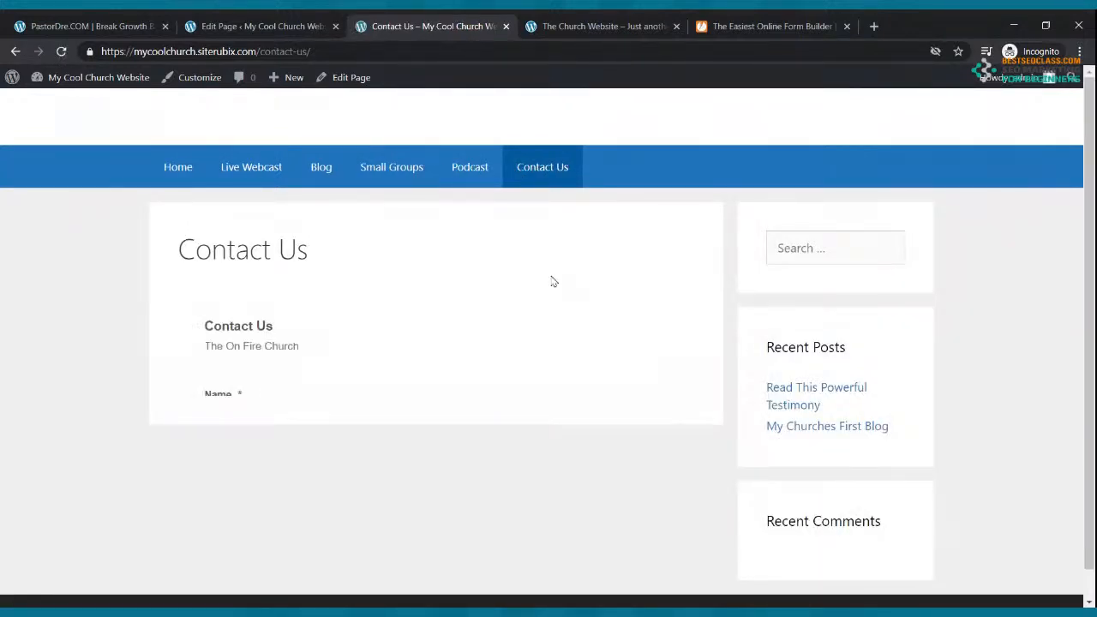
{"action": "scroll", "coordinate": [555, 276], "scroll_direction": "down", "scroll_amount": 3}
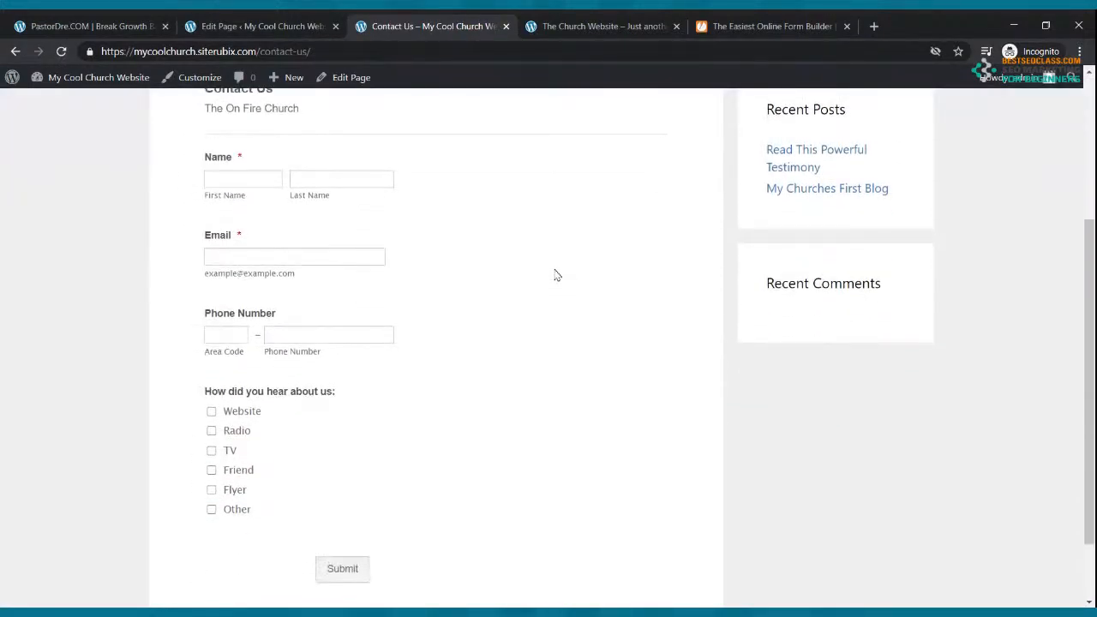
Compare the live form with the JotForm builder, then return to the live Contact Us page.
{"action": "left_click", "coordinate": [767, 26]}
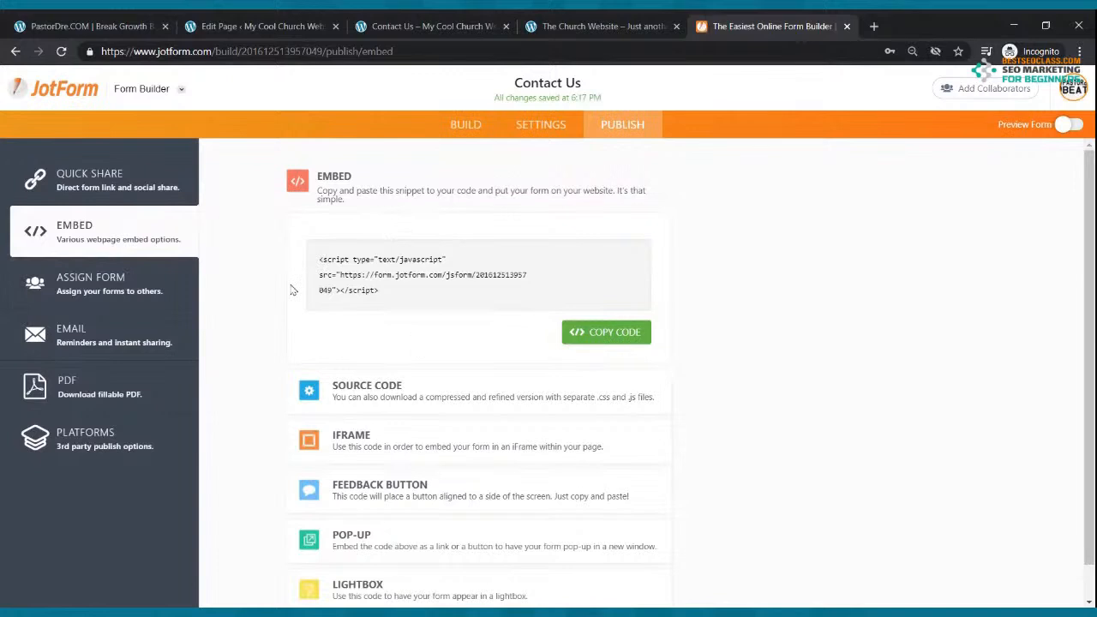
{"action": "left_click", "coordinate": [469, 128]}
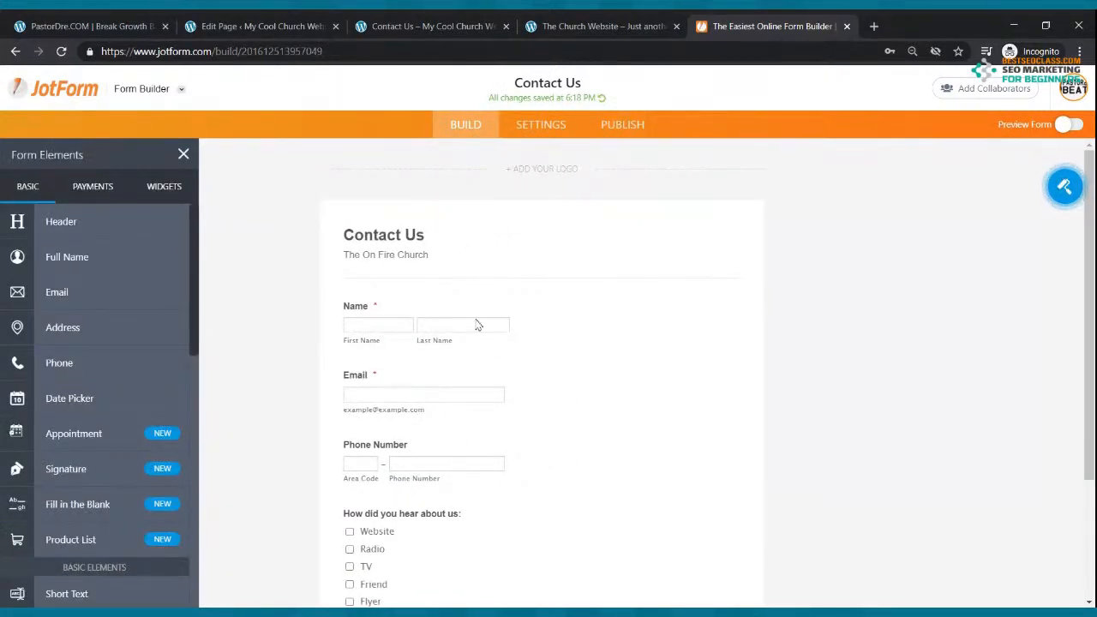
{"action": "scroll", "coordinate": [478, 326], "scroll_direction": "down", "scroll_amount": 2}
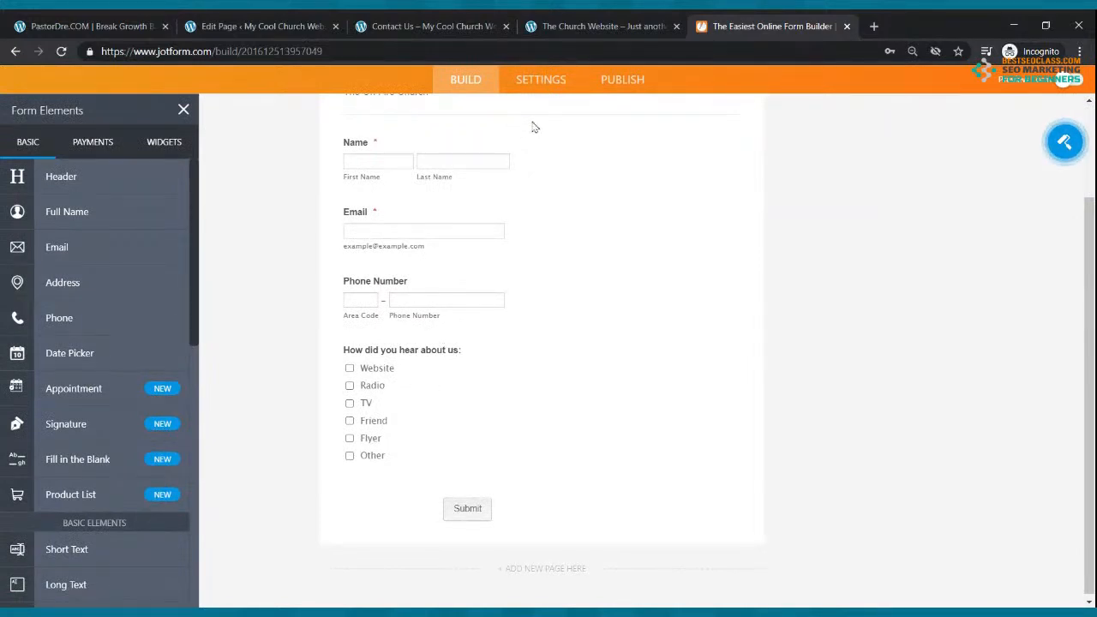
{"action": "left_click", "coordinate": [559, 19]}
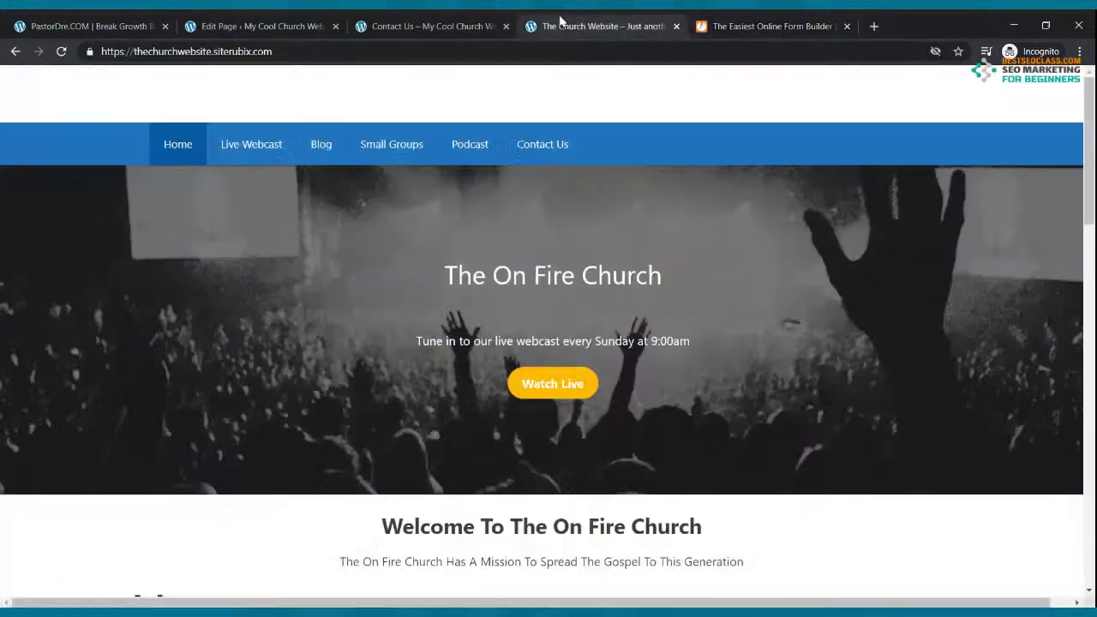
{"action": "left_click", "coordinate": [432, 25]}
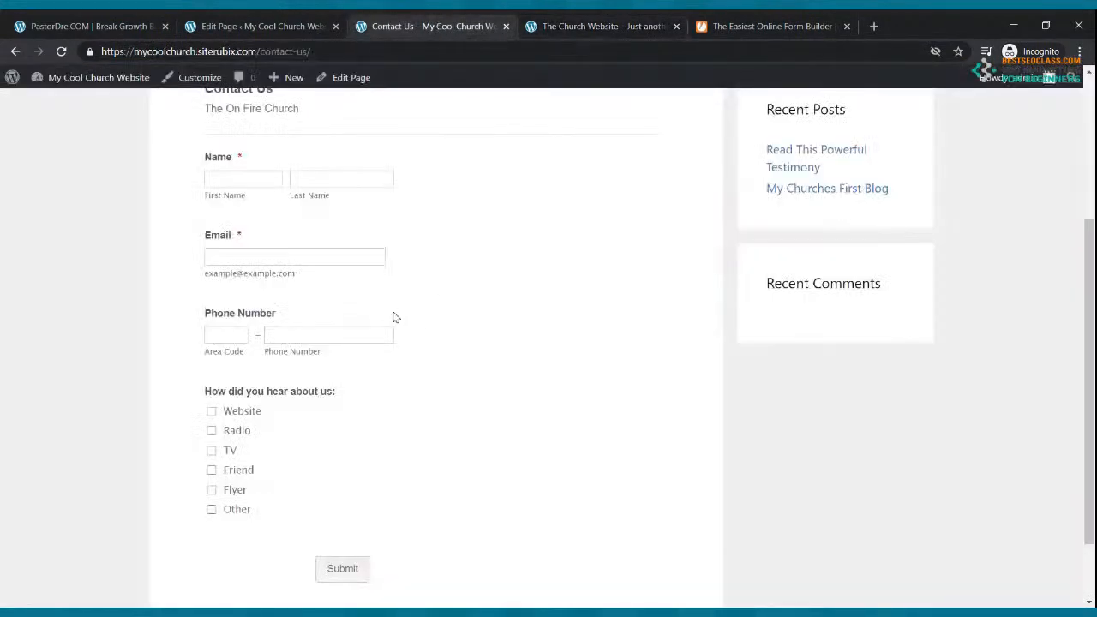
{"action": "scroll", "coordinate": [396, 315], "scroll_direction": "up", "scroll_amount": 3}
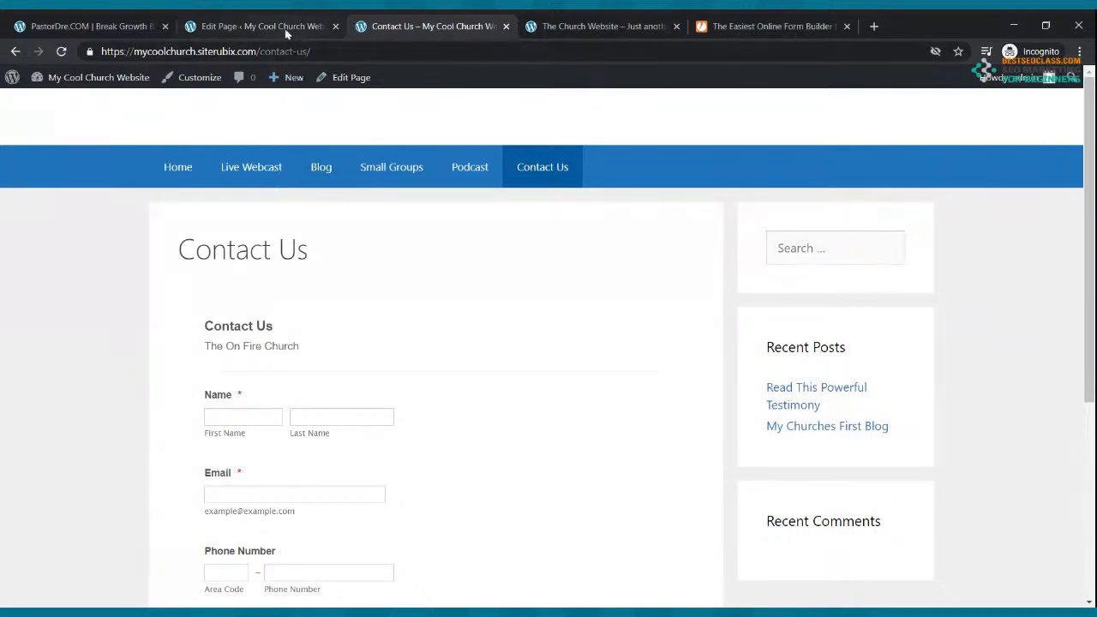
{"action": "left_click", "coordinate": [258, 167]}
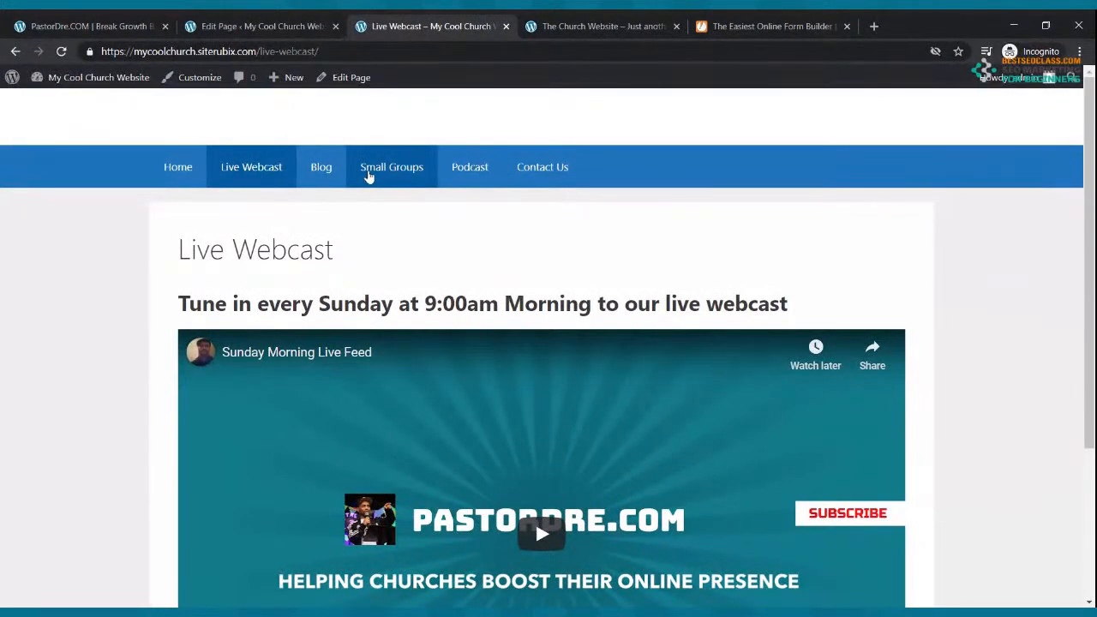
{"action": "left_click", "coordinate": [193, 171]}
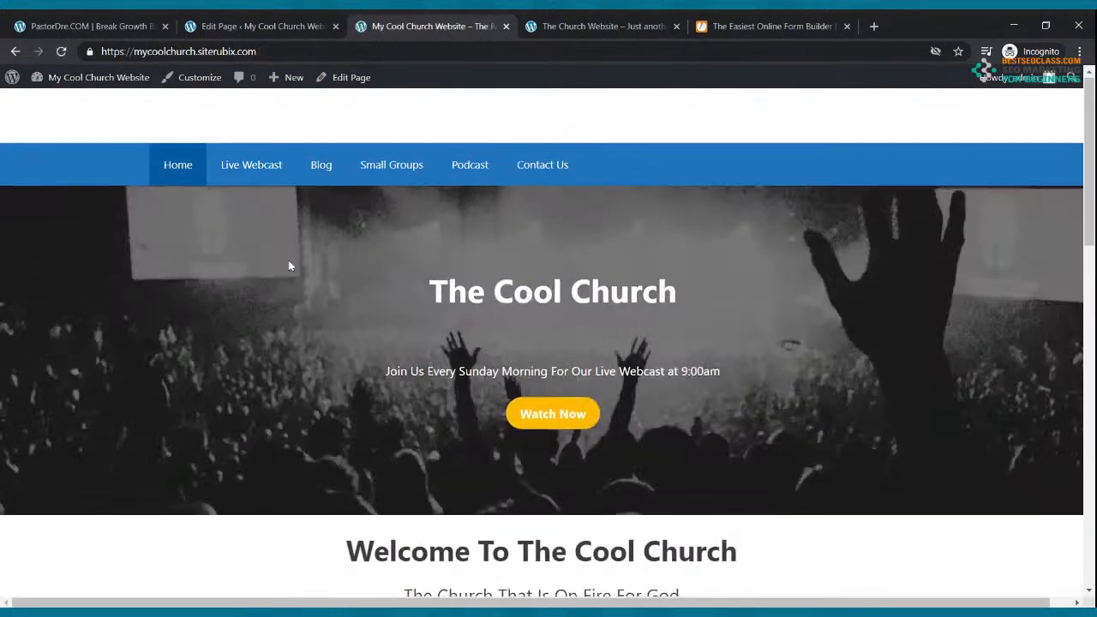
{"action": "scroll", "coordinate": [289, 262], "scroll_direction": "down", "scroll_amount": 6}
{"action": "scroll", "coordinate": [291, 264], "scroll_direction": "down", "scroll_amount": 2}
{"action": "left_click_drag", "start_coordinate": [208, 301], "coordinate": [467, 310]}
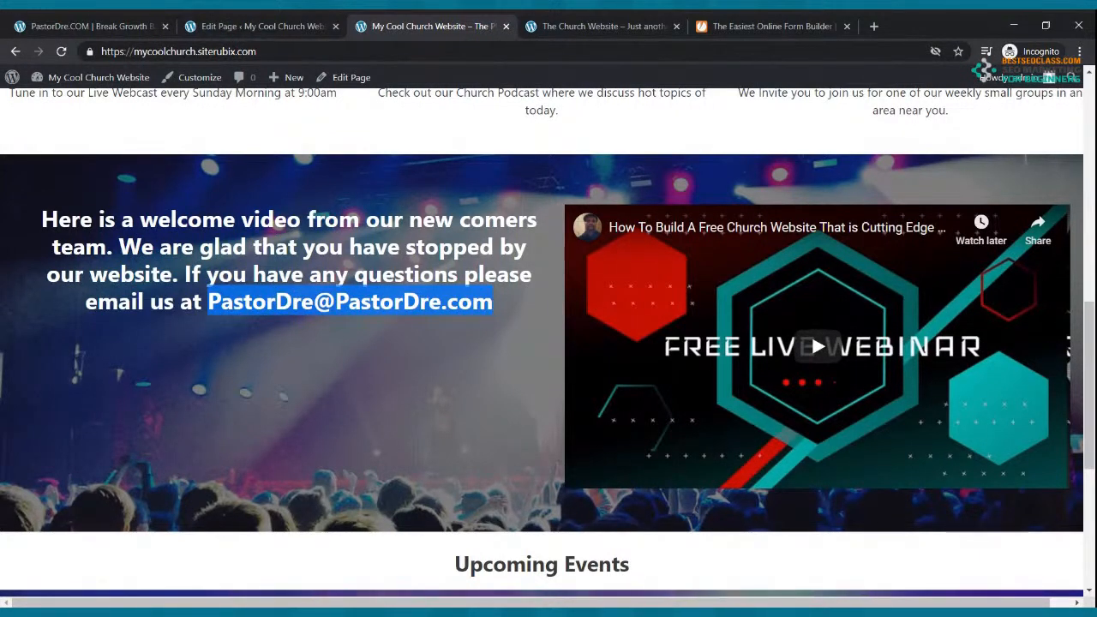
{"action": "scroll", "coordinate": [756, 552], "scroll_direction": "up", "scroll_amount": 1}
{"action": "scroll", "coordinate": [756, 552], "scroll_direction": "up", "scroll_amount": 6}
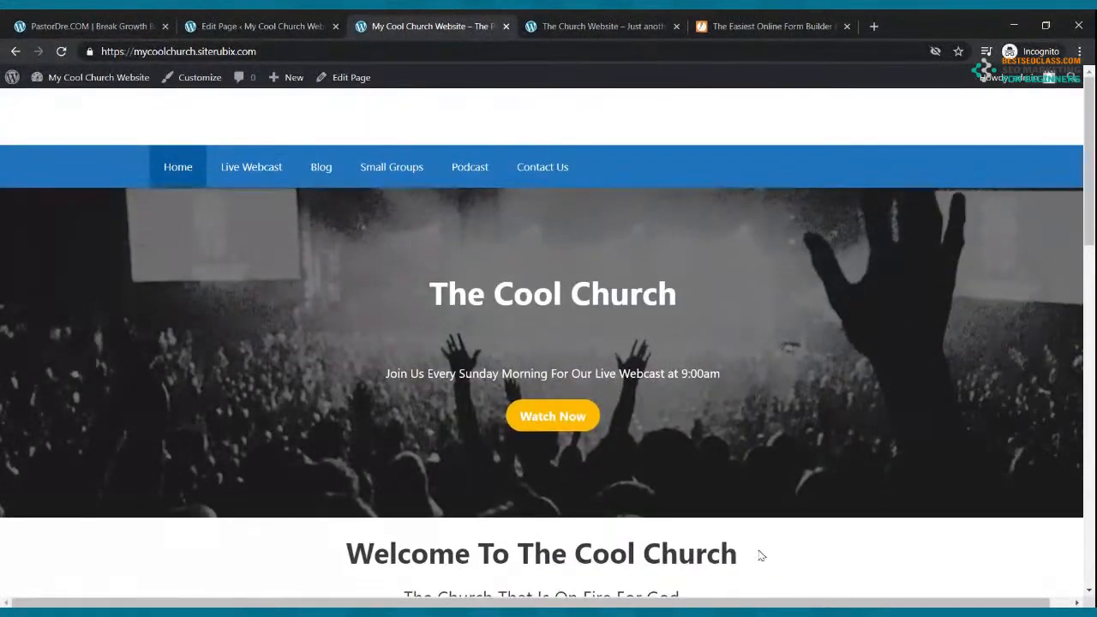
{"action": "left_click", "coordinate": [266, 168]}
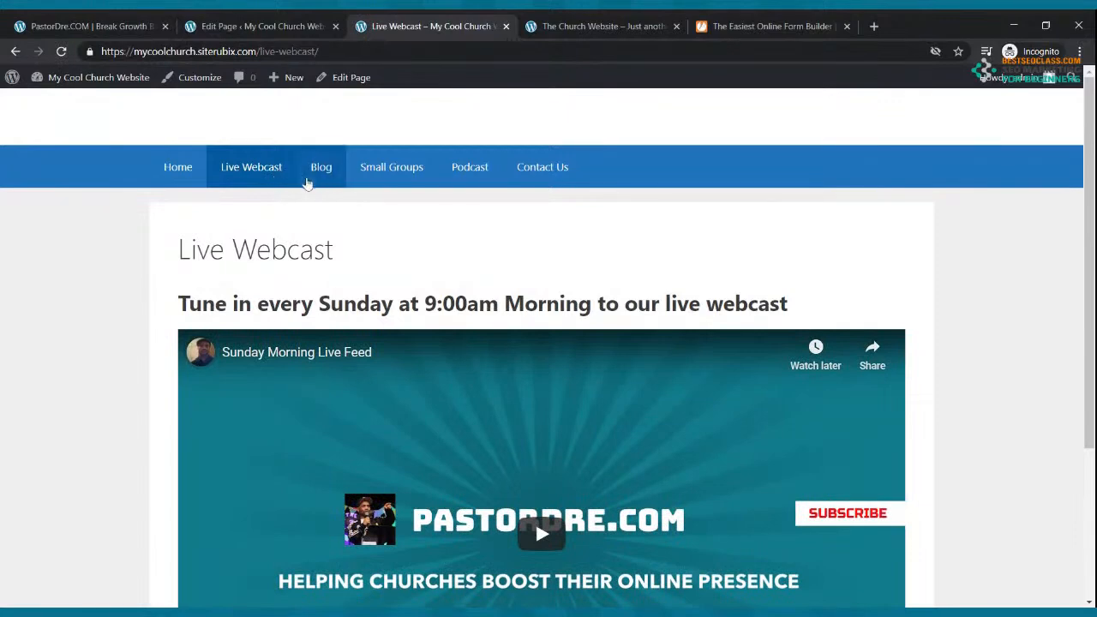
{"action": "left_click", "coordinate": [321, 171]}
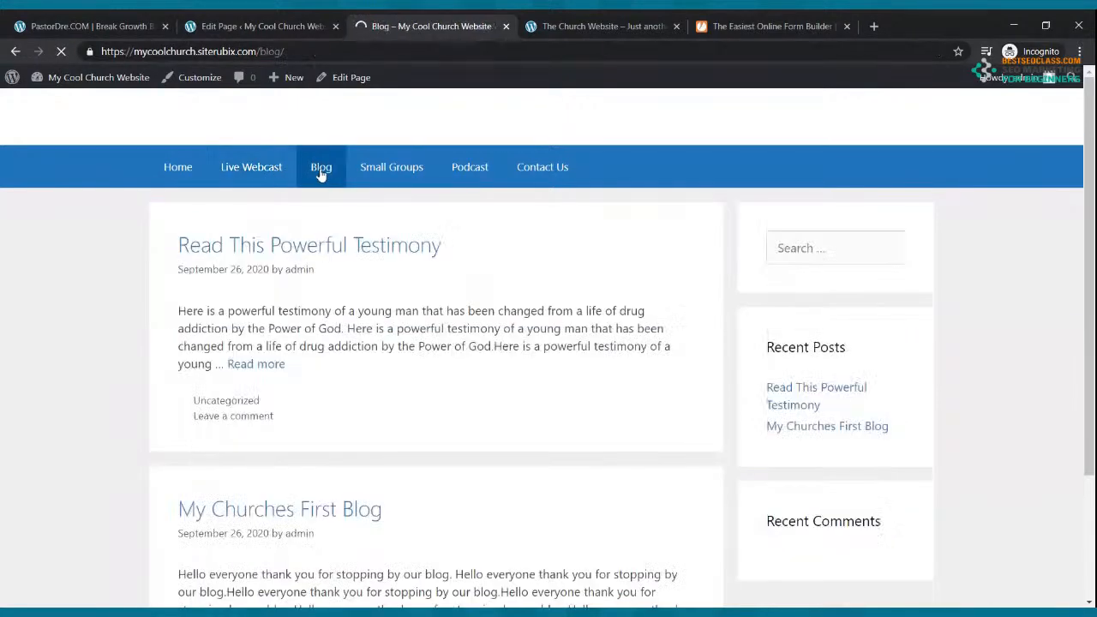
{"action": "left_click", "coordinate": [381, 176]}
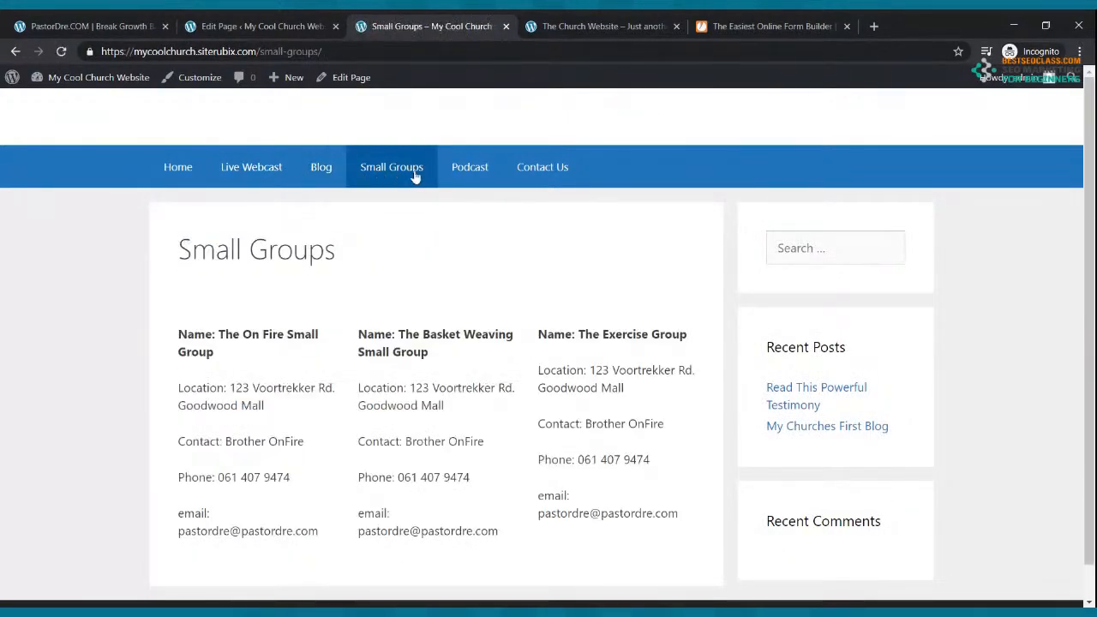
{"action": "left_click", "coordinate": [470, 171]}
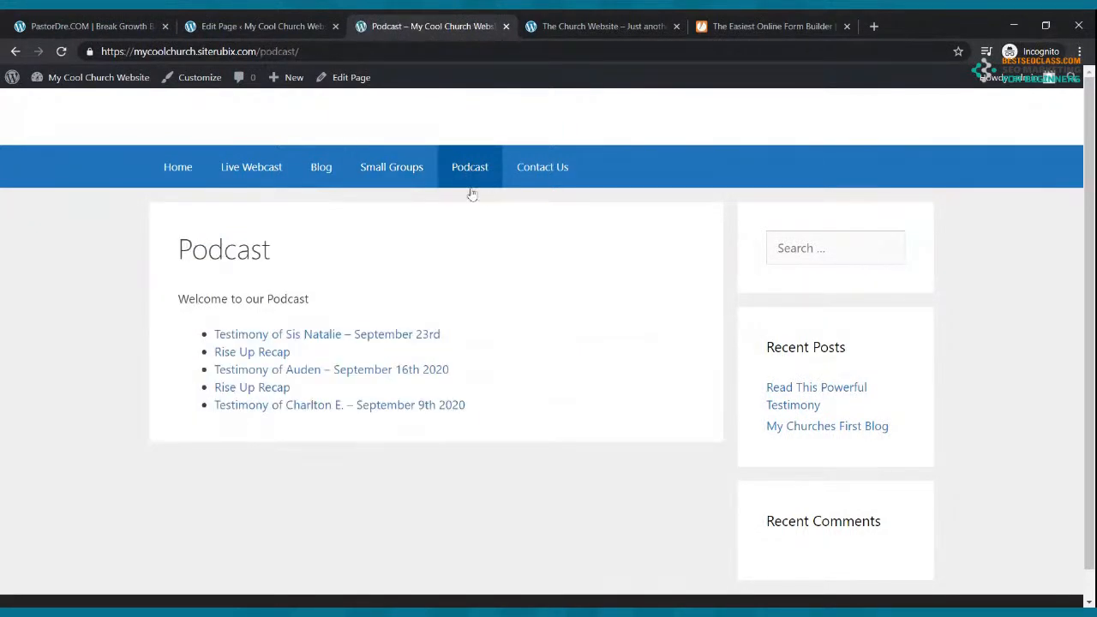
{"action": "left_click", "coordinate": [565, 172]}
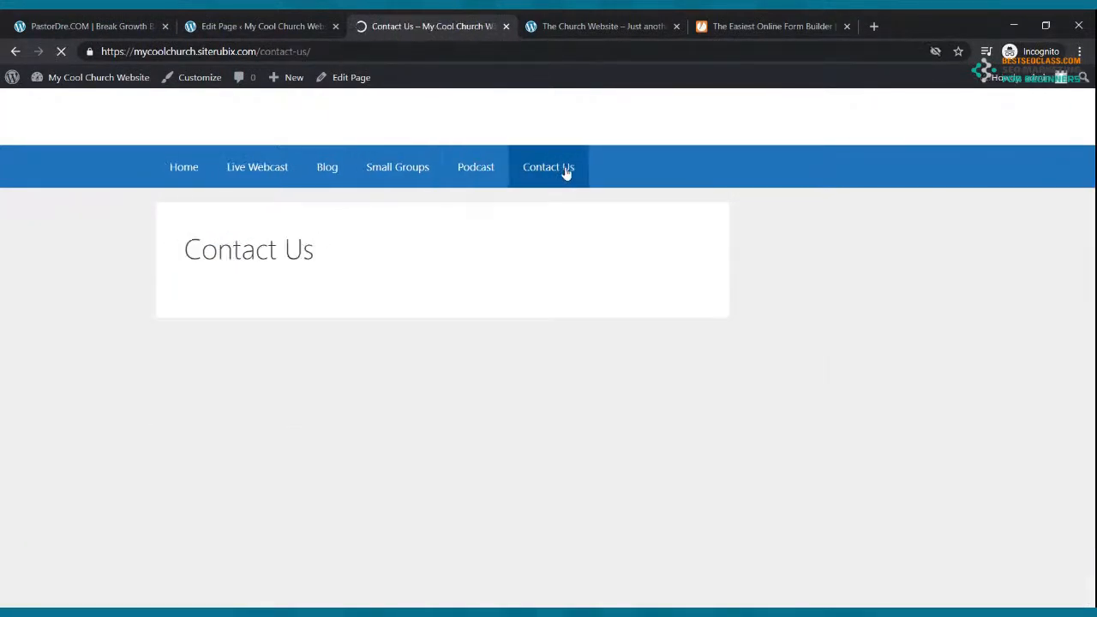
{"action": "scroll", "coordinate": [565, 175], "scroll_direction": "down", "scroll_amount": 1}
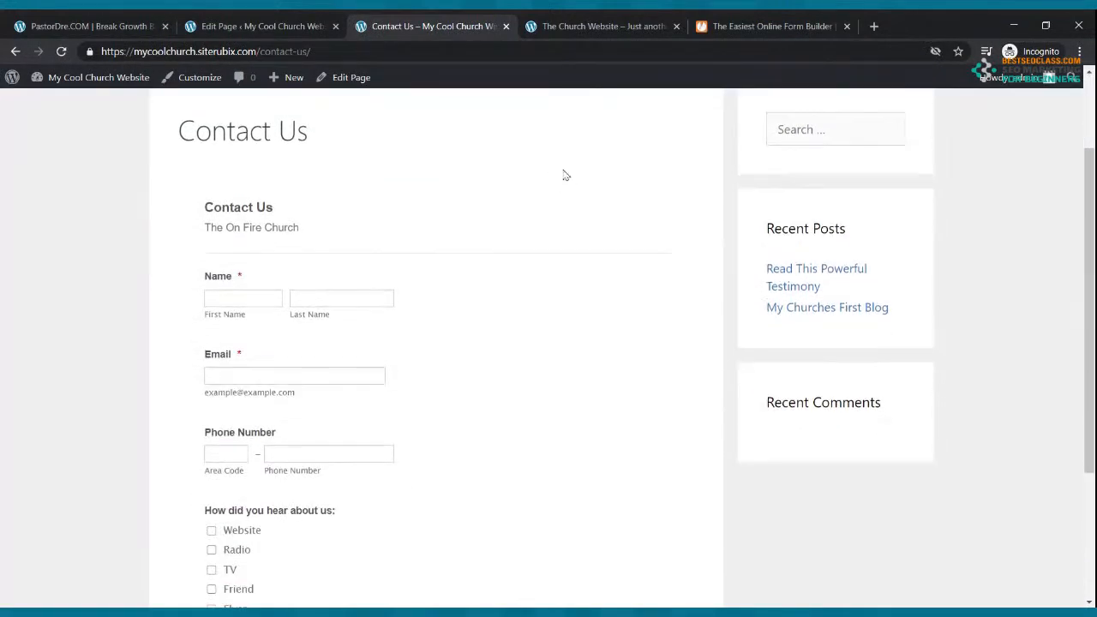